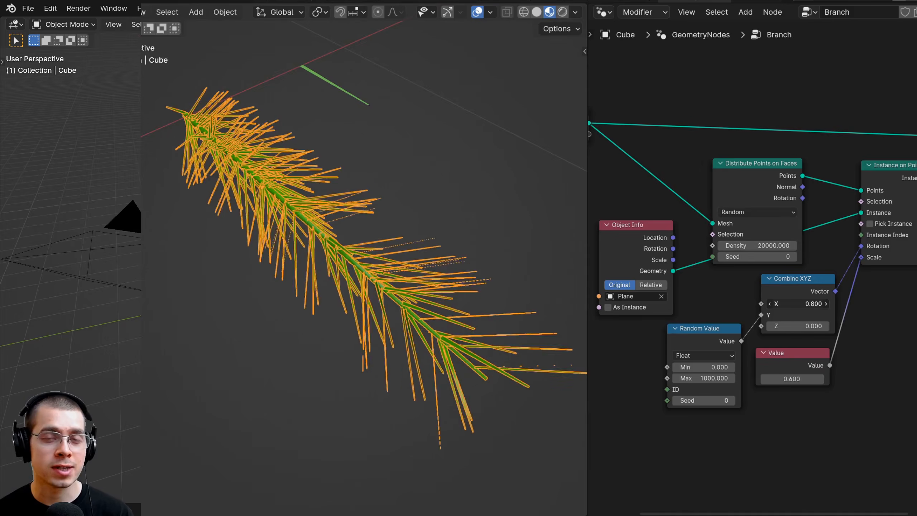
- Set the Combine XYZ node's X to 0.760 in the Branch node group and adjust the Value and Random Value Max inputs
drag(797, 303, 809, 304)
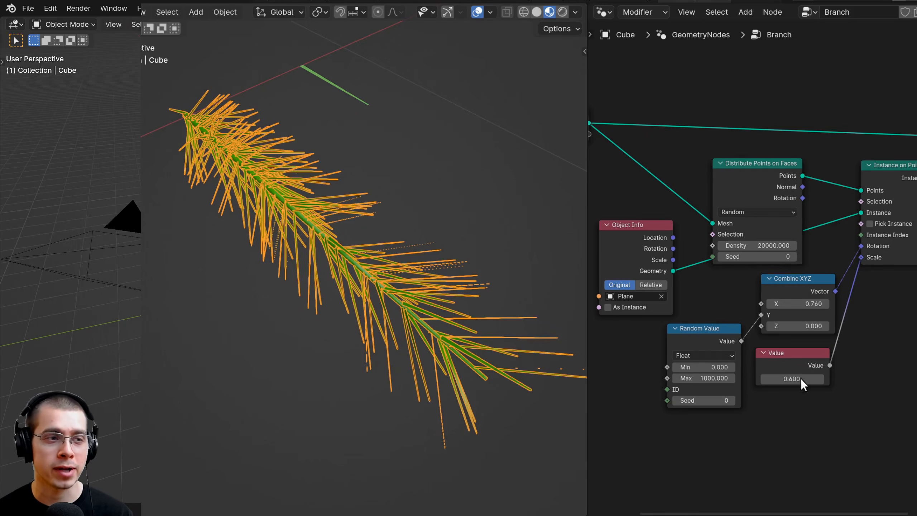
mouse_move(791, 379)
mouse_down()
mouse_move(812, 378)
mouse_move(769, 379)
mouse_move(801, 379)
mouse_up()
drag(703, 377, 705, 378)
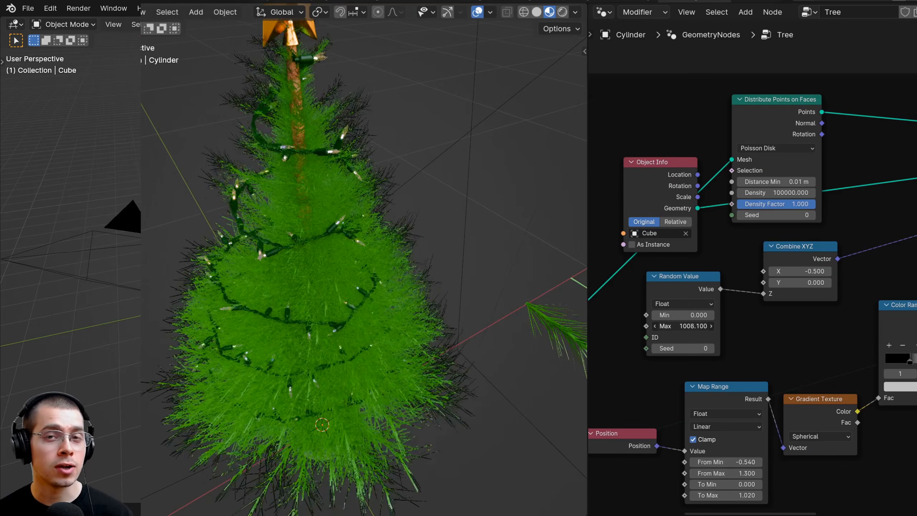
- Undo the Random Value Max change in the Tree node group and adjust the Combine XYZ node's X value
drag(686, 326, 681, 326)
key(ctrl+z)
middle_drag(726, 459, 712, 401)
drag(712, 404, 736, 405)
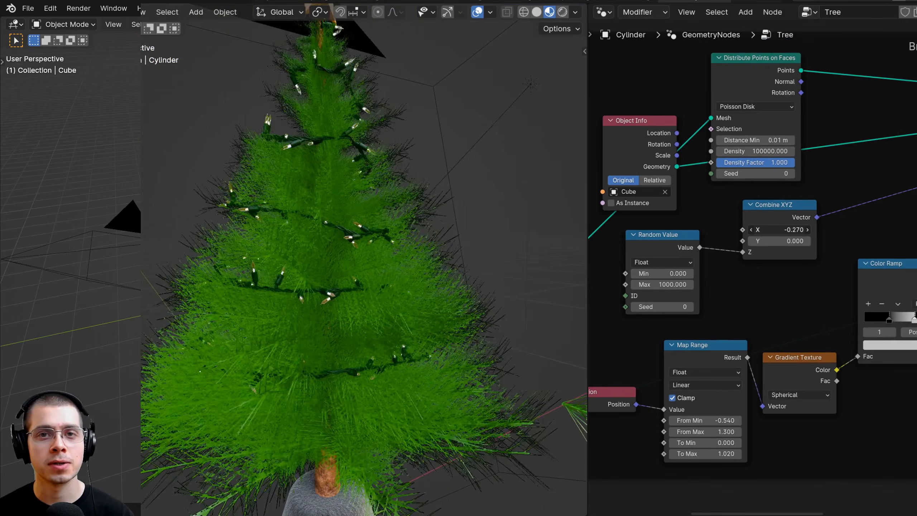
drag(779, 230, 758, 229)
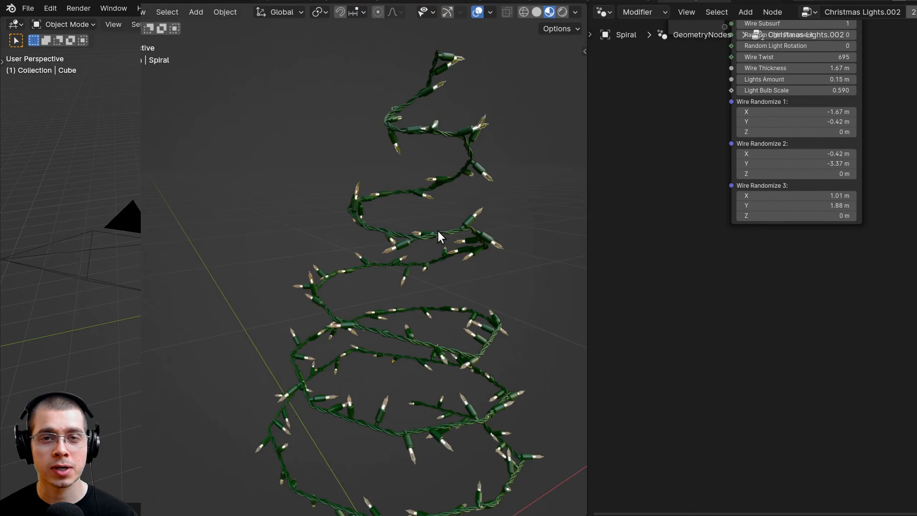
- Try moving two control points of the Spiral light curve with proportional editing
click(413, 229)
middle_drag(412, 227, 377, 222)
scroll(467, 207, up, 4)
scroll(467, 207, down, 3)
key(Tab)
click(367, 222)
key(g)
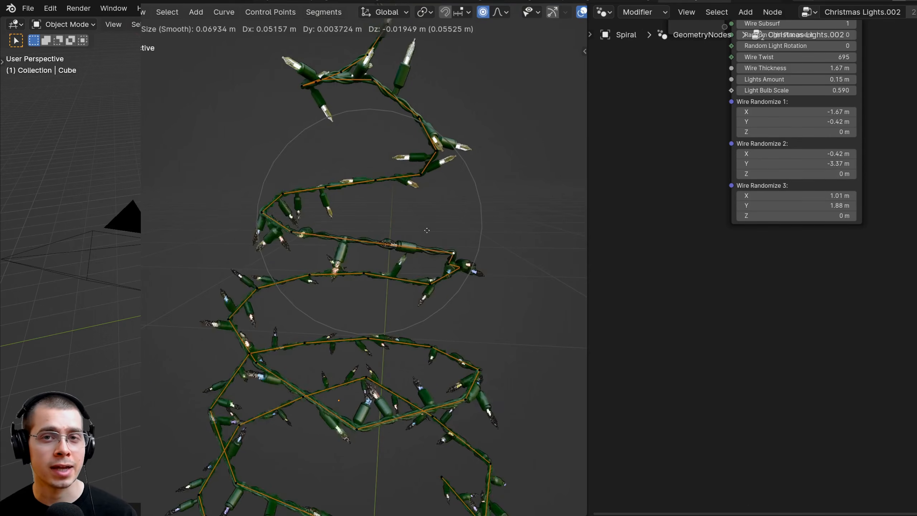
right_click(433, 205)
click(421, 176)
key(g)
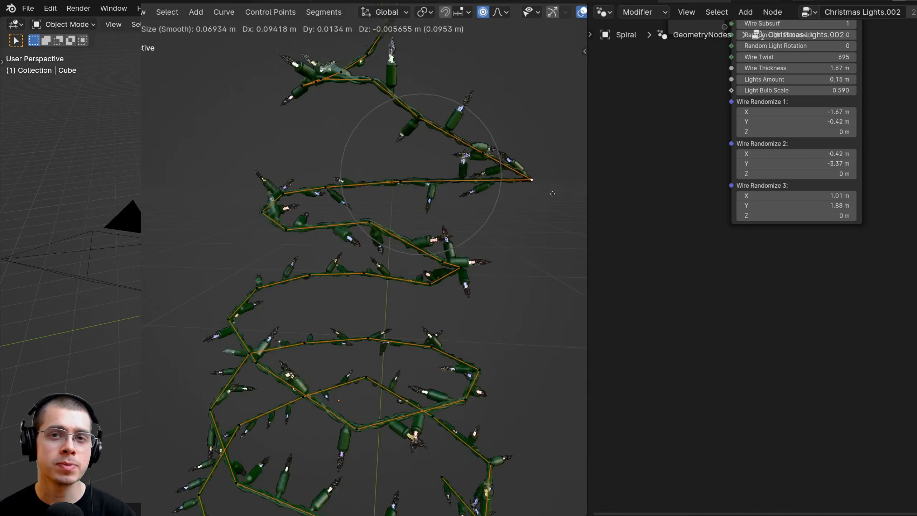
right_click(464, 190)
key(Tab)
scroll(454, 248, down, 3)
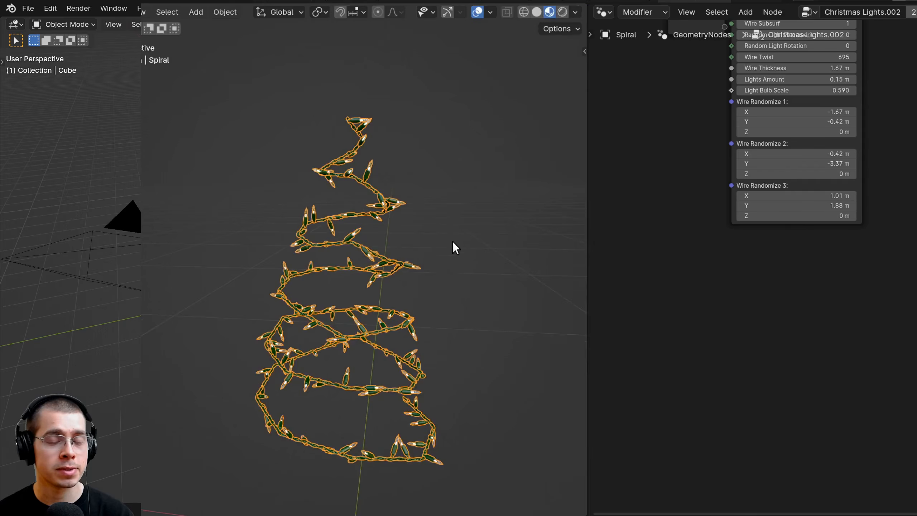
- Try different Random Light Placement, Random Light Rotation and Wire Twist values on the Christmas Lights node
shift+middle_drag(454, 247, 469, 278)
middle_drag(812, 80, 809, 246)
scroll(790, 231, up, 5)
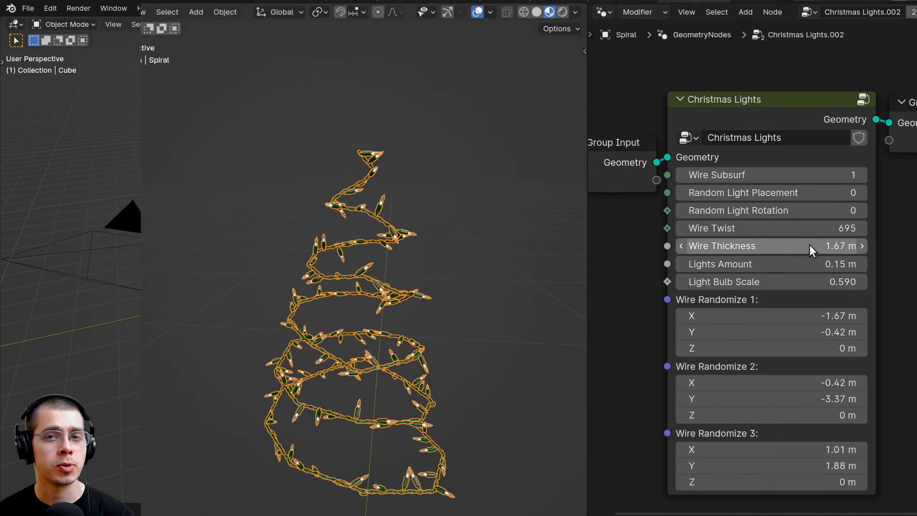
drag(760, 194, 754, 247)
right_click(764, 197)
right_click(805, 193)
right_click(786, 210)
right_click(762, 227)
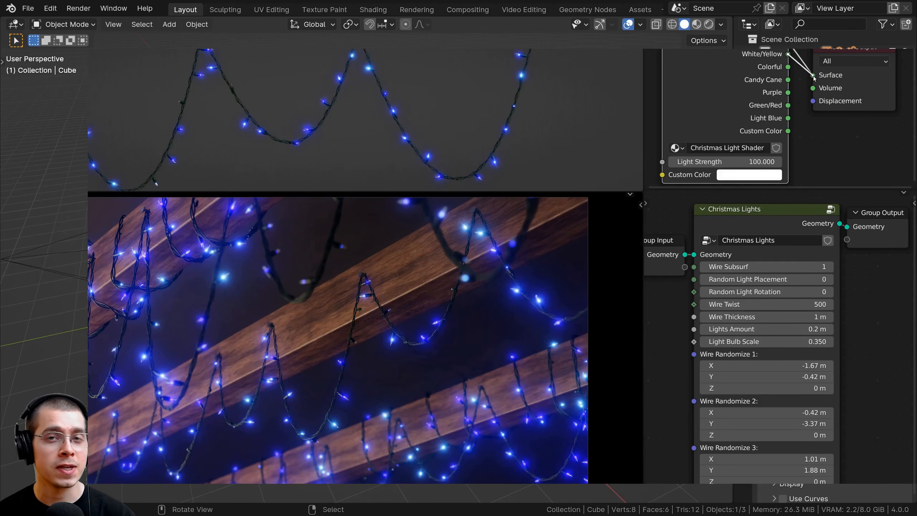
- Connect the Christmas Light Shader's Custom Color output to the Material Output's Surface and pick a non-white custom color
drag(814, 78, 812, 76)
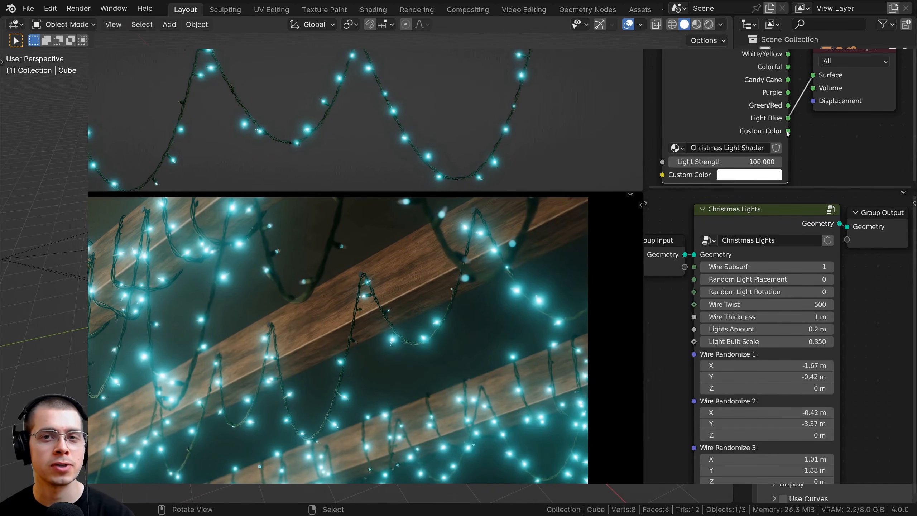
drag(782, 128, 786, 130)
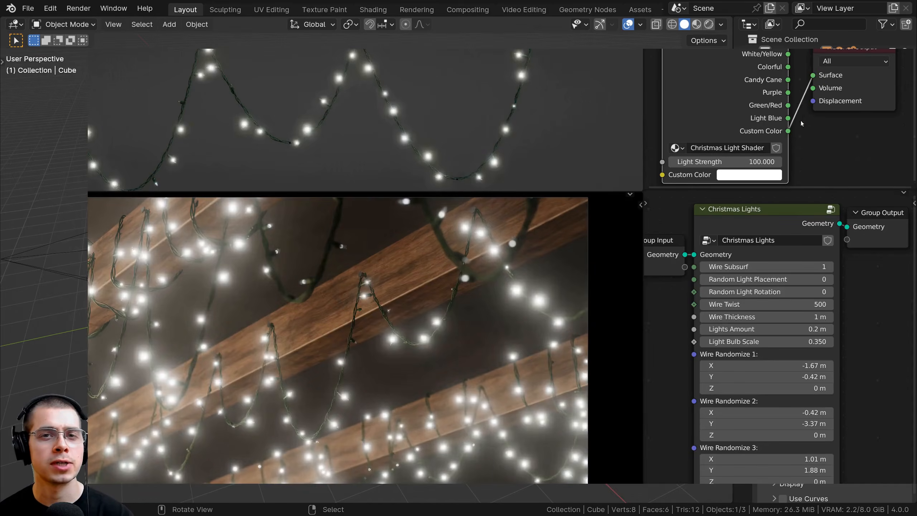
drag(843, 53, 843, 59)
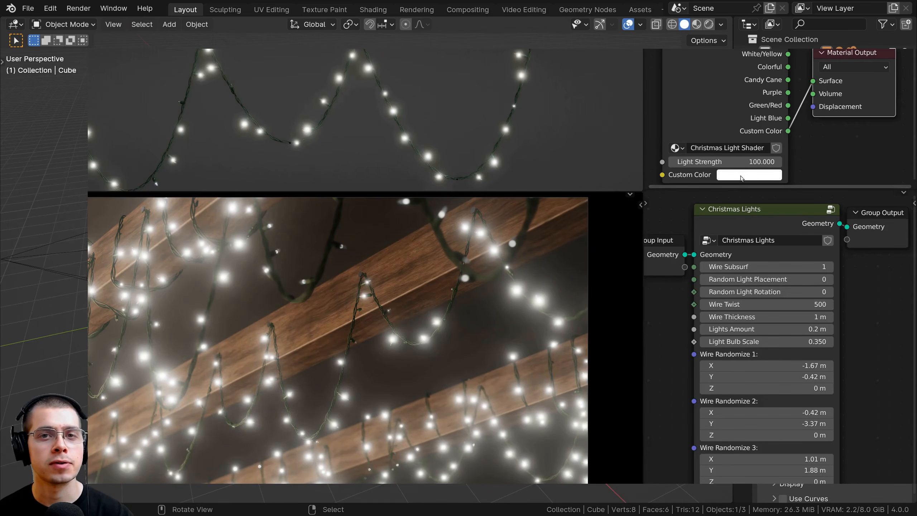
click(728, 176)
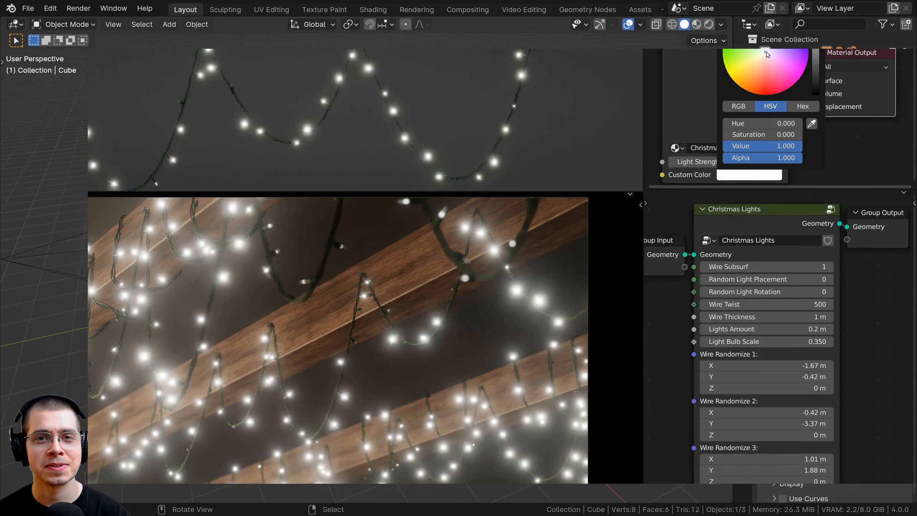
drag(767, 54, 783, 22)
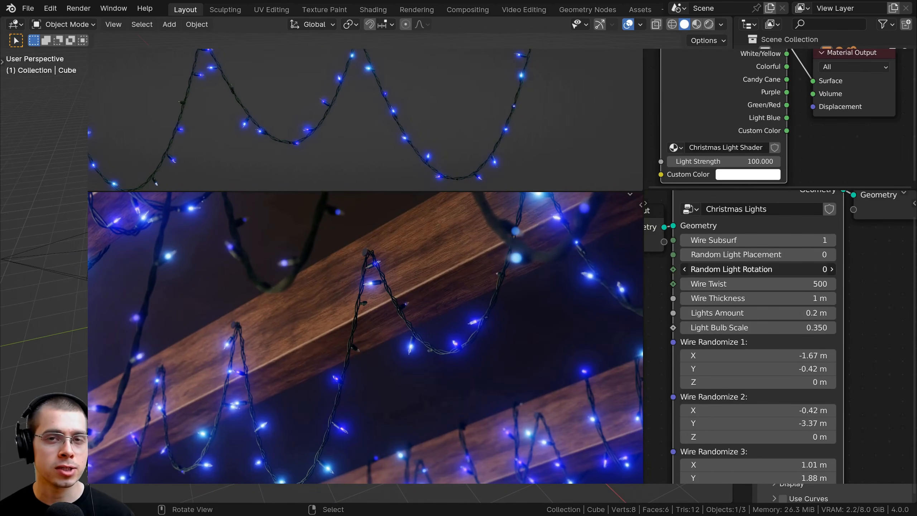
- Adjust the Random Light Rotation and Wire Twist values of the Christmas Lights node
drag(758, 269, 638, 290)
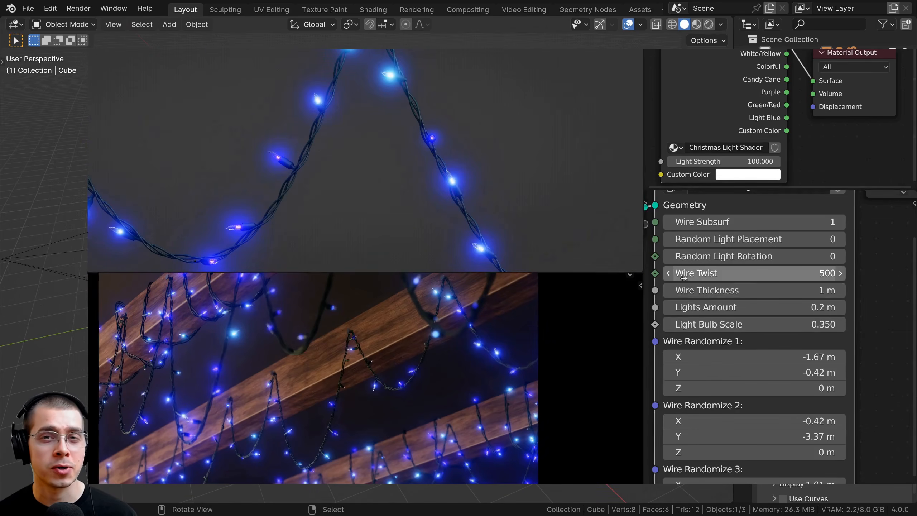
drag(714, 276, 811, 276)
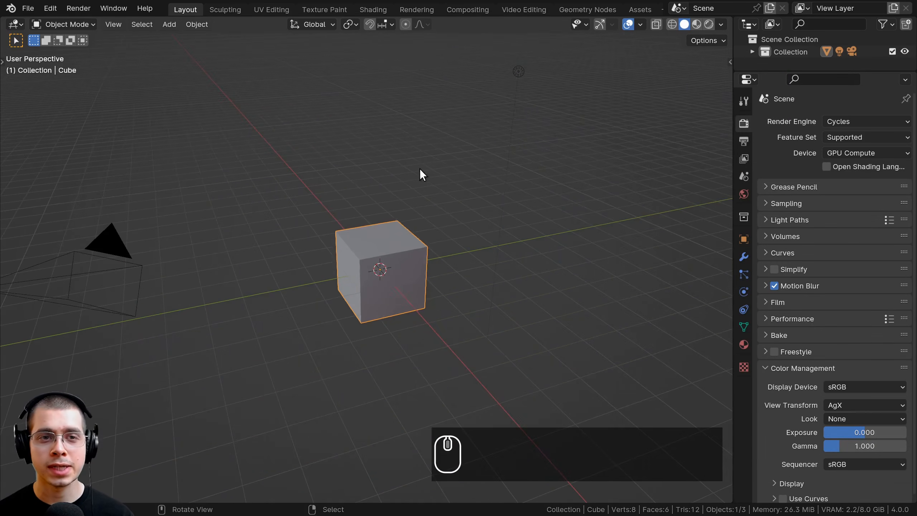
- Delete all default objects from the scene, including the cube, camera and light
key(a)
key(a)
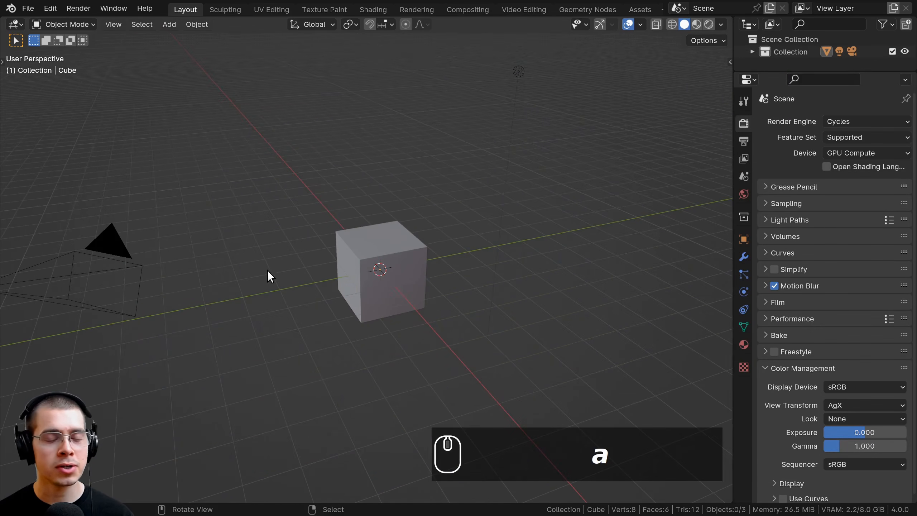
middle_drag(326, 245, 355, 207)
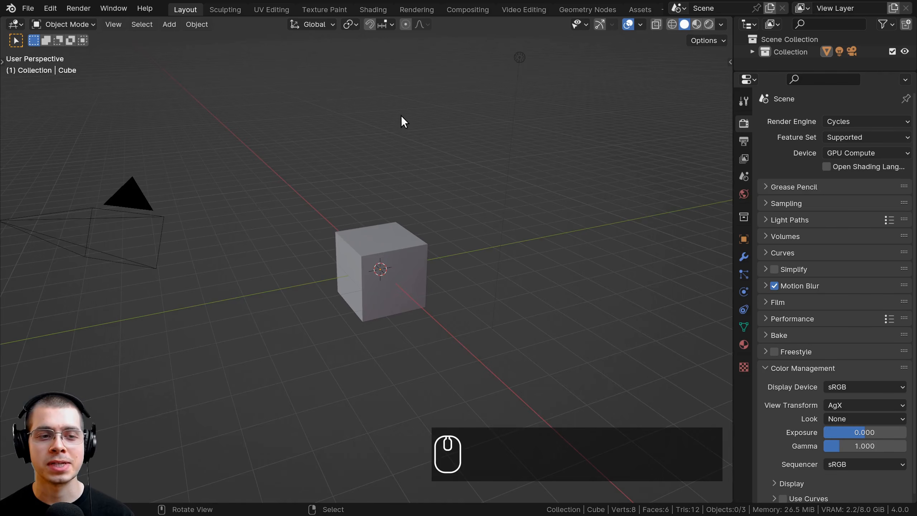
key(a)
scroll(406, 105, down, 2)
key(x)
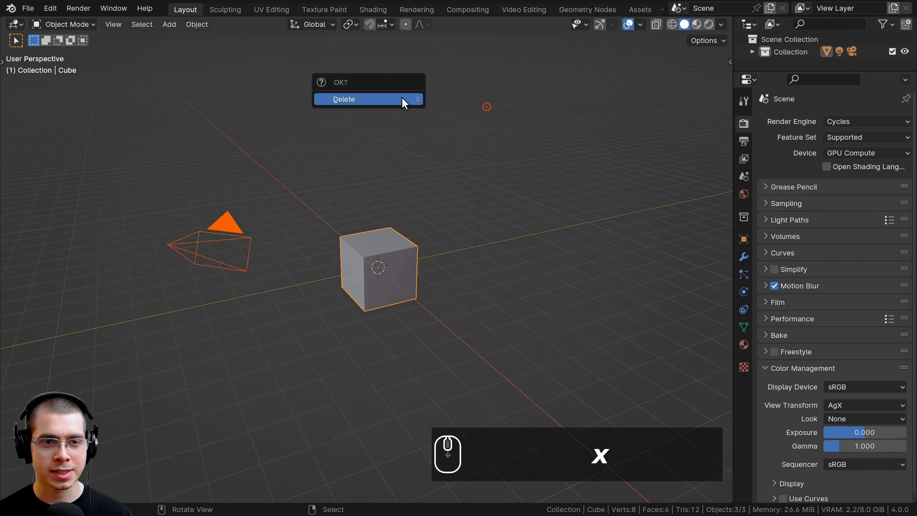
click(389, 98)
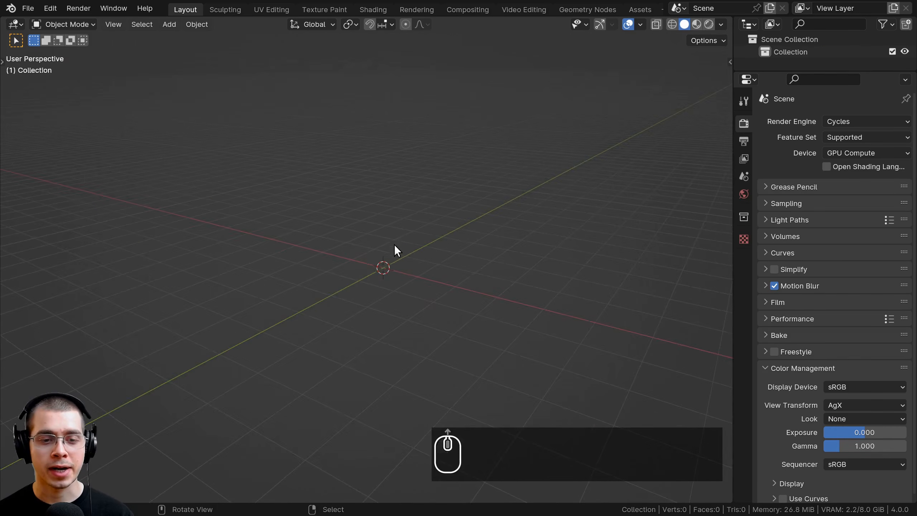
- Add a cylinder mesh at the world origin and set its vertices to 12
key(shift+a)
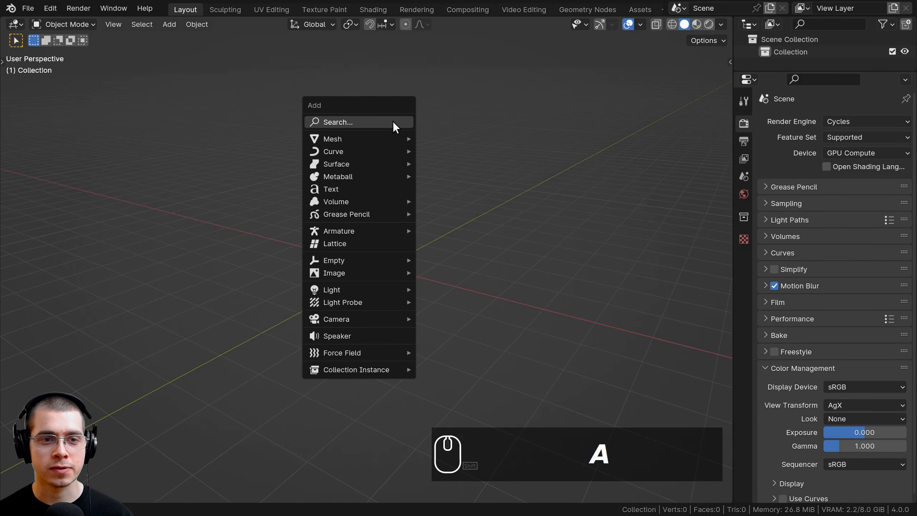
mouse_move(378, 140)
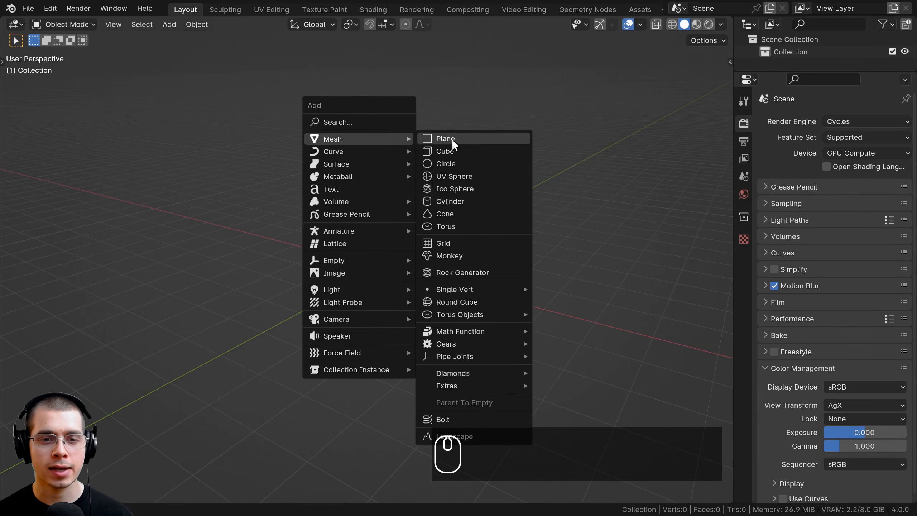
click(435, 202)
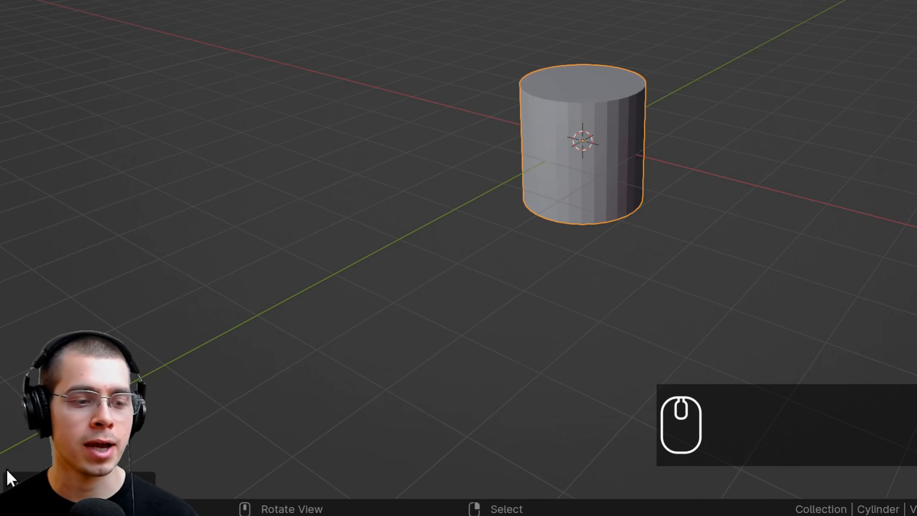
click(14, 477)
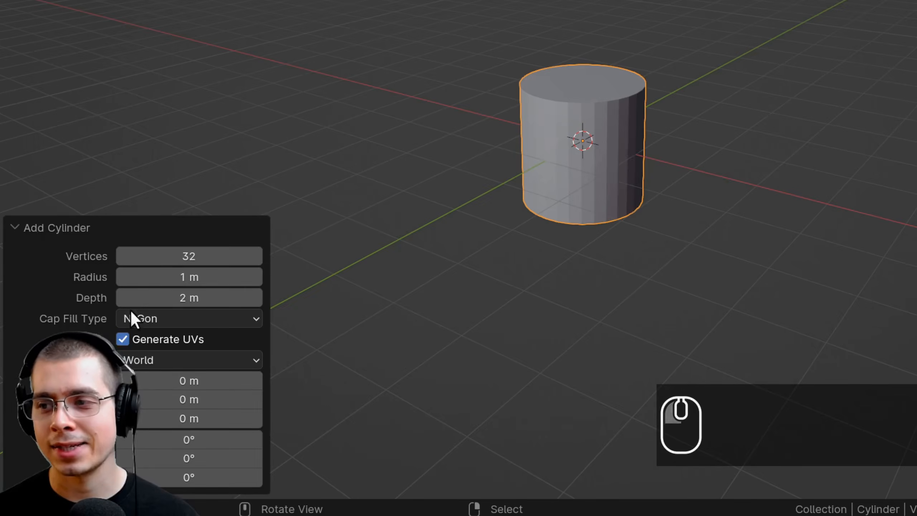
click(17, 232)
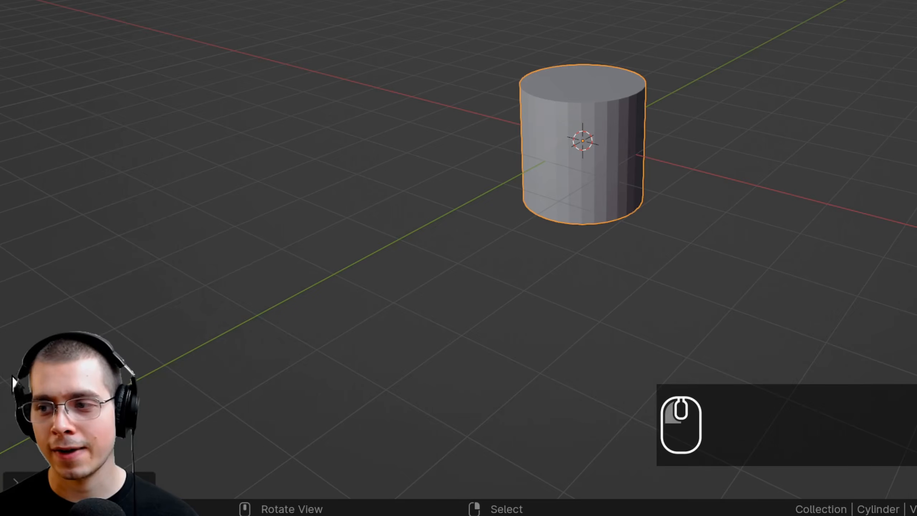
click(16, 471)
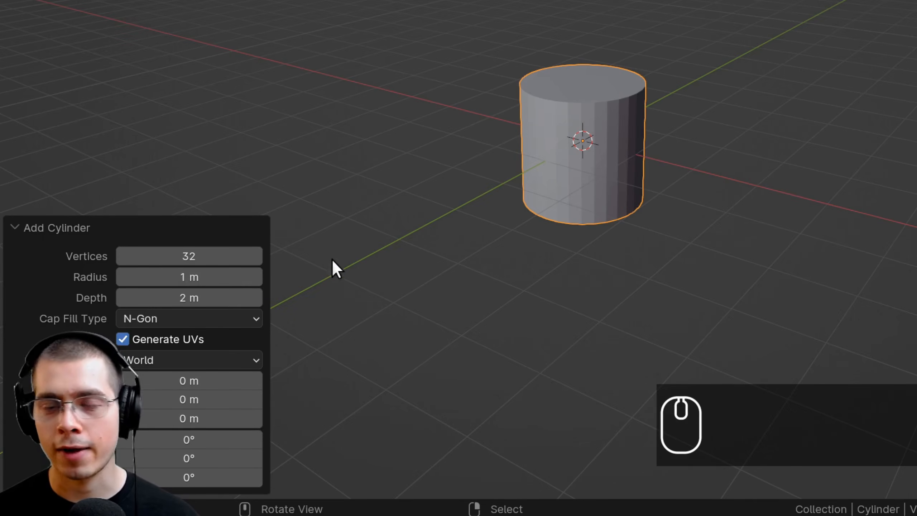
drag(156, 262, 181, 252)
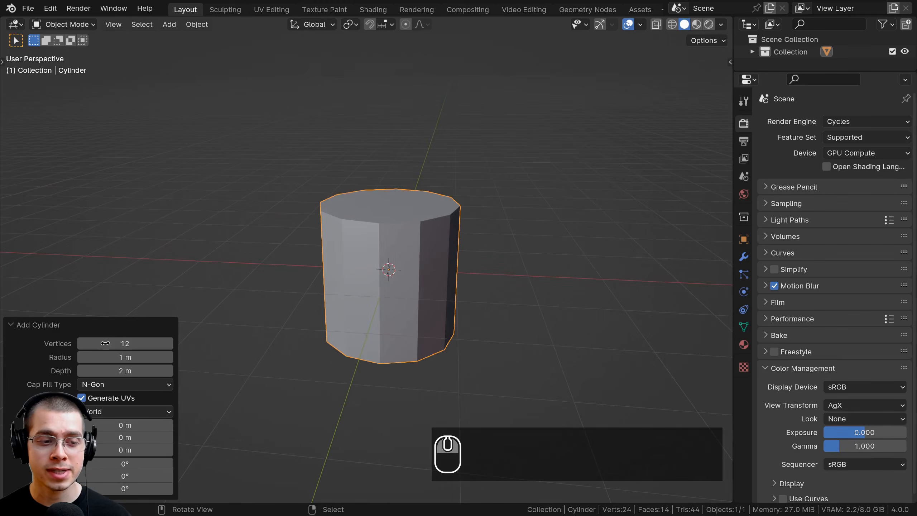
middle_drag(388, 233, 358, 271)
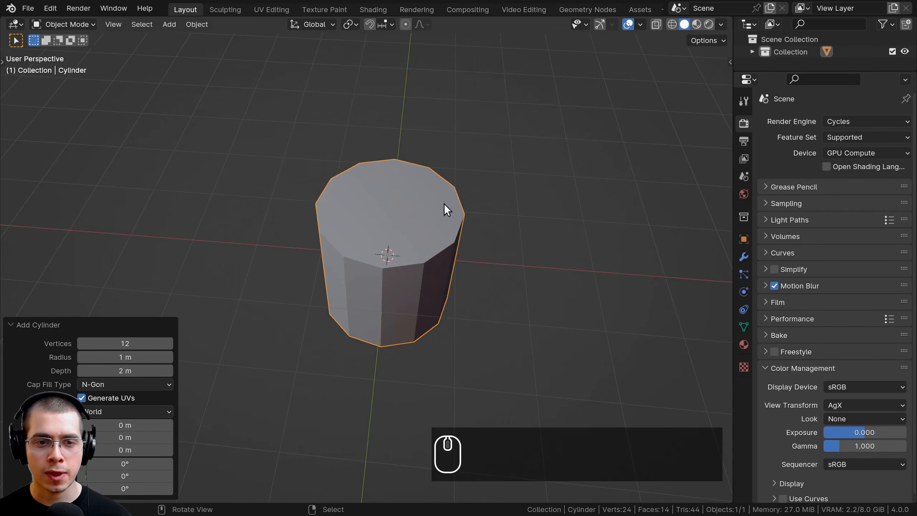
scroll(431, 196, up, 1)
middle_drag(384, 240, 423, 188)
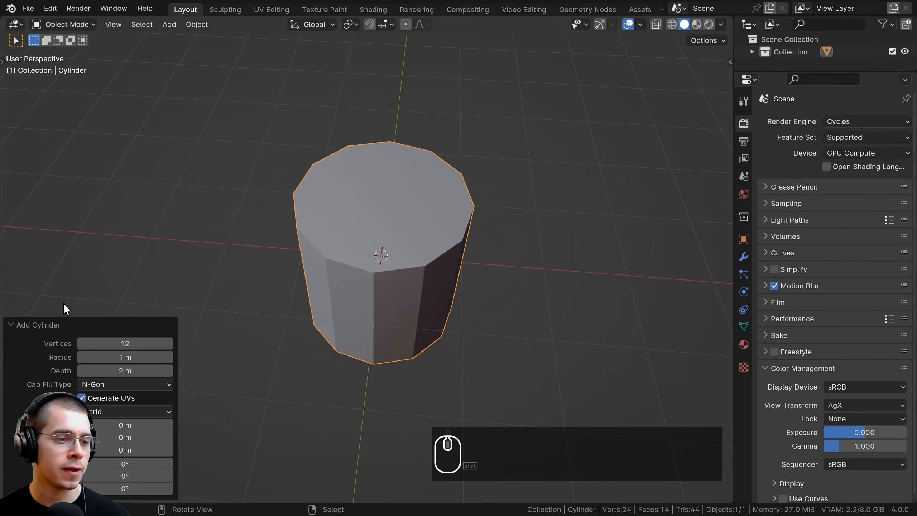
click(21, 322)
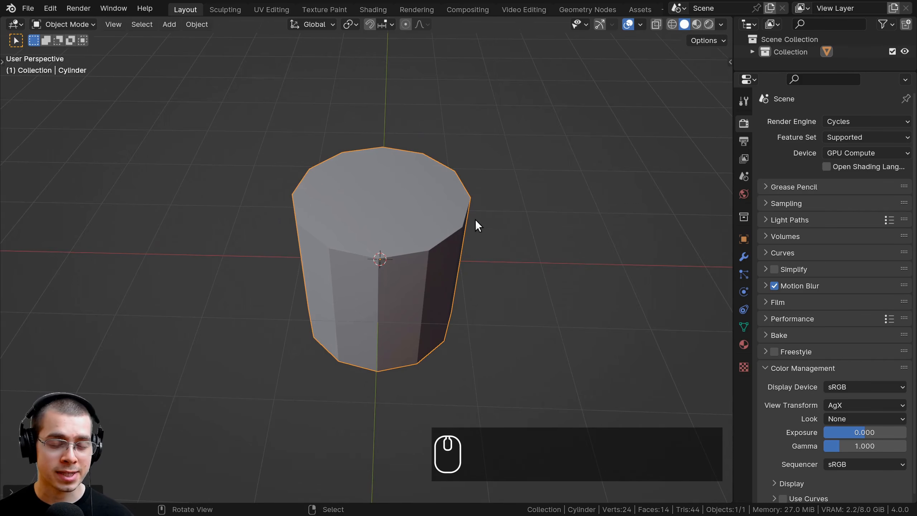
- Scale the cylinder uniformly by a factor of 0.4
middle_drag(474, 219, 475, 172)
middle_drag(452, 205, 493, 193)
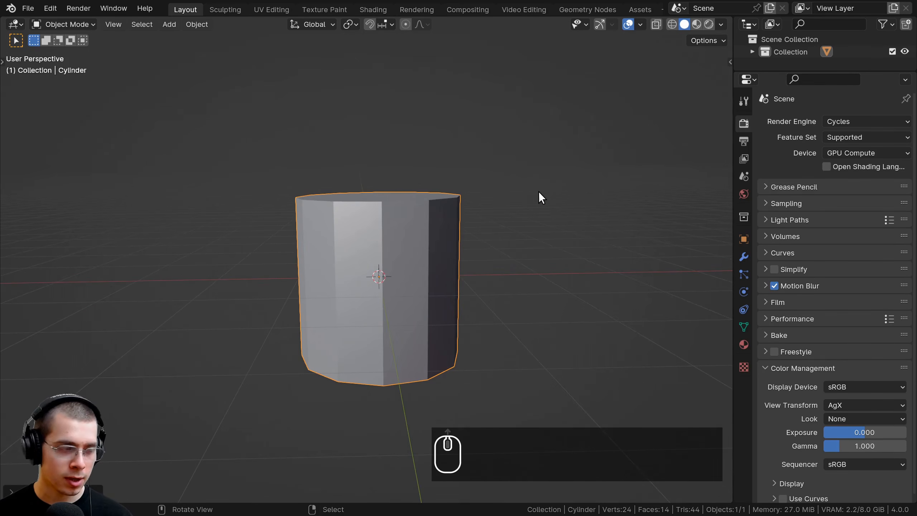
text(s)
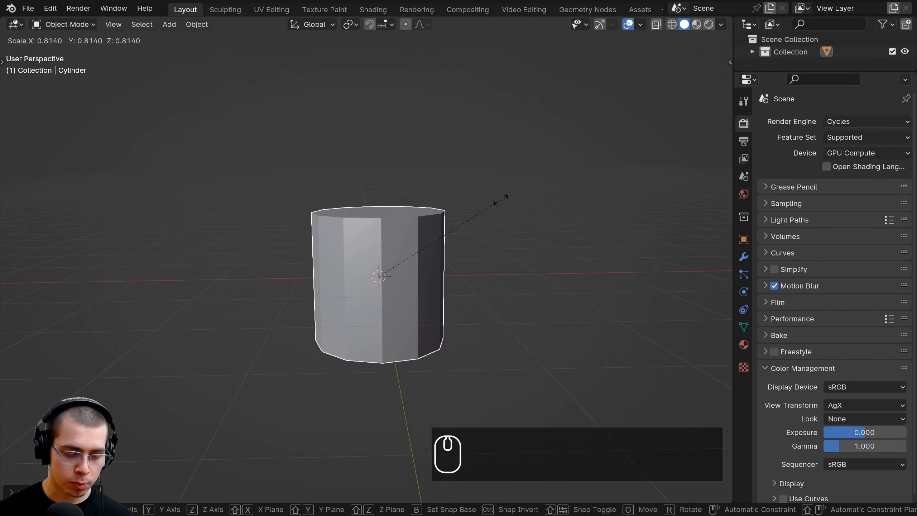
text(.4)
key(Return)
scroll(494, 203, up, 5)
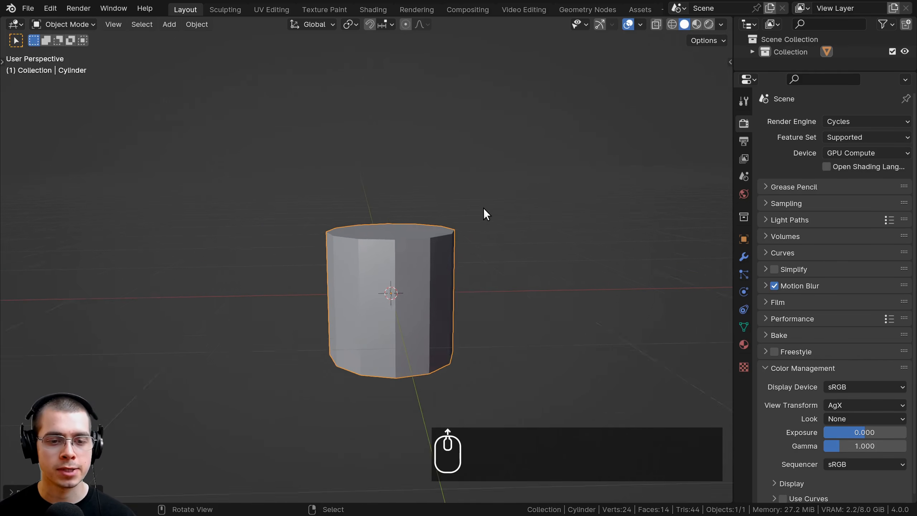
- Apply the cylinder's scale transform
shift+middle_drag(483, 208, 484, 162)
key(ctrl+a)
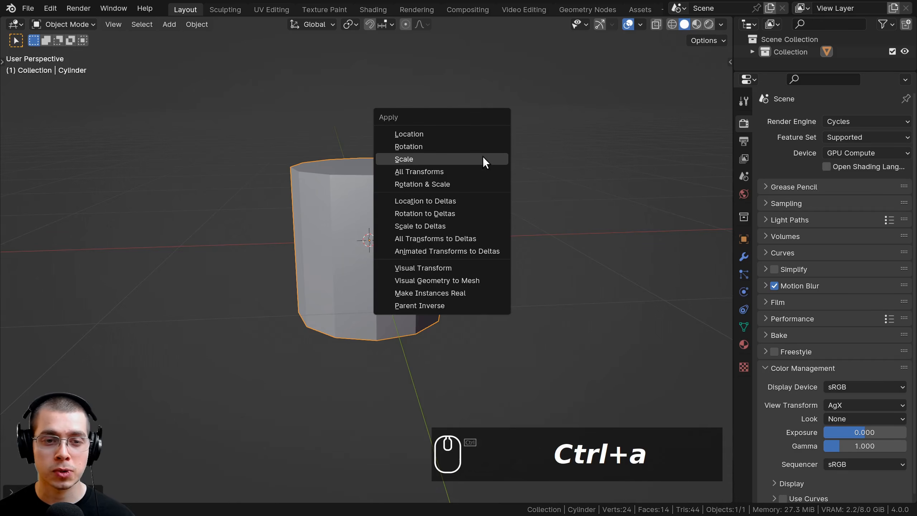
click(407, 159)
middle_drag(345, 146, 373, 215)
middle_drag(334, 139, 350, 119)
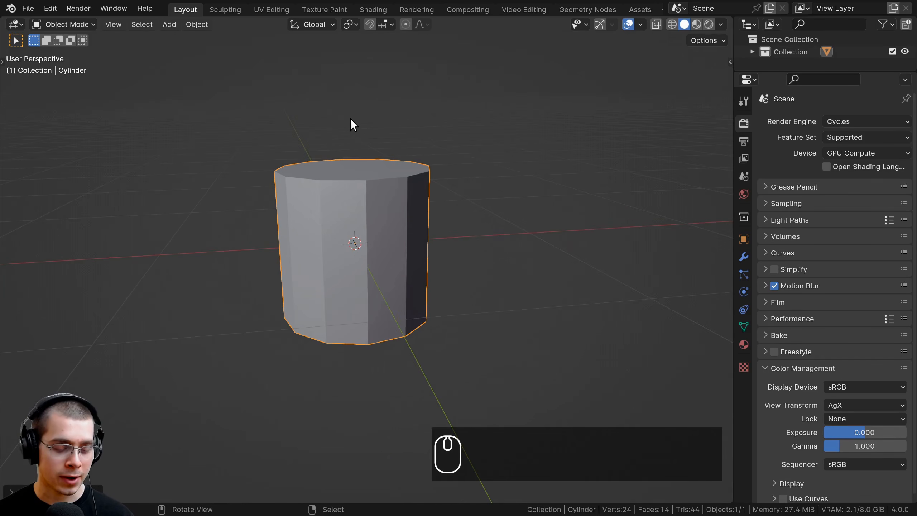
- Move the whole cylinder mesh up along Z in Edit Mode so its base rests at the object's origin
key(Tab)
scroll(326, 222, up, 3)
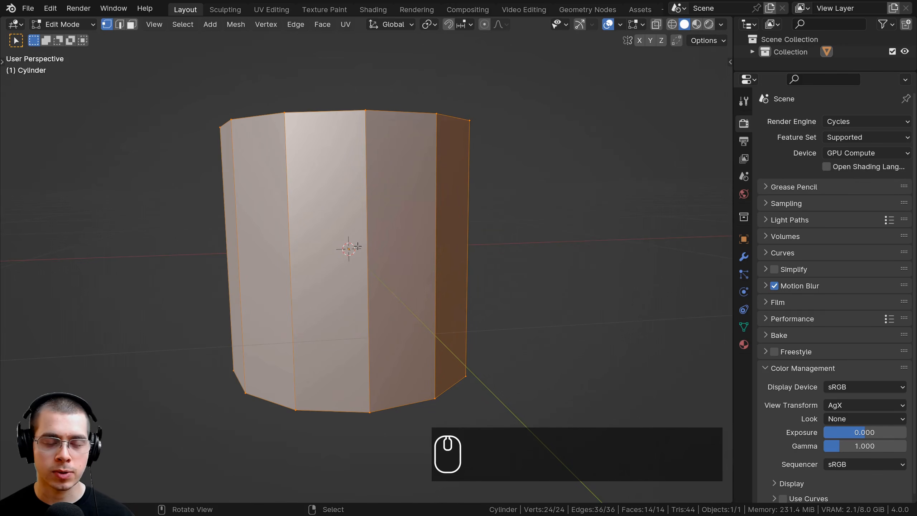
scroll(405, 300, down, 2)
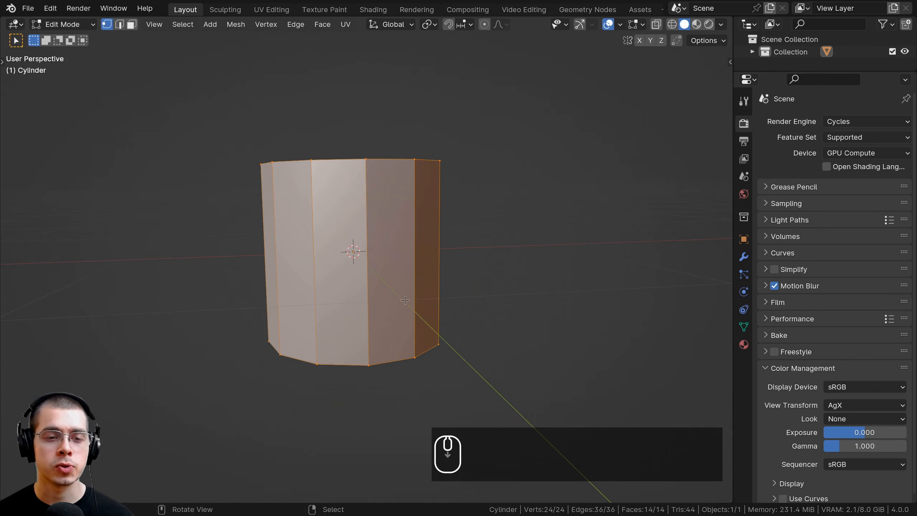
scroll(414, 305, down, 1)
key(g)
key(z)
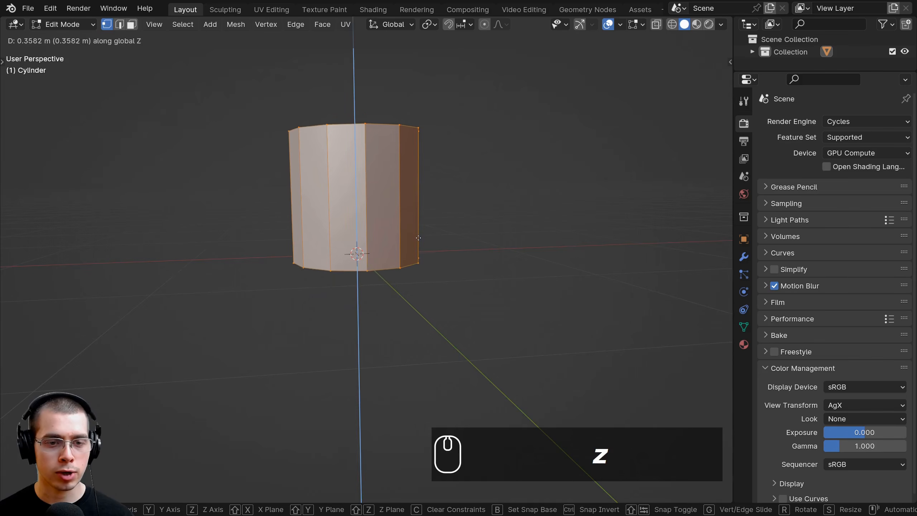
click(405, 213)
scroll(405, 214, up, 2)
key(g)
key(z)
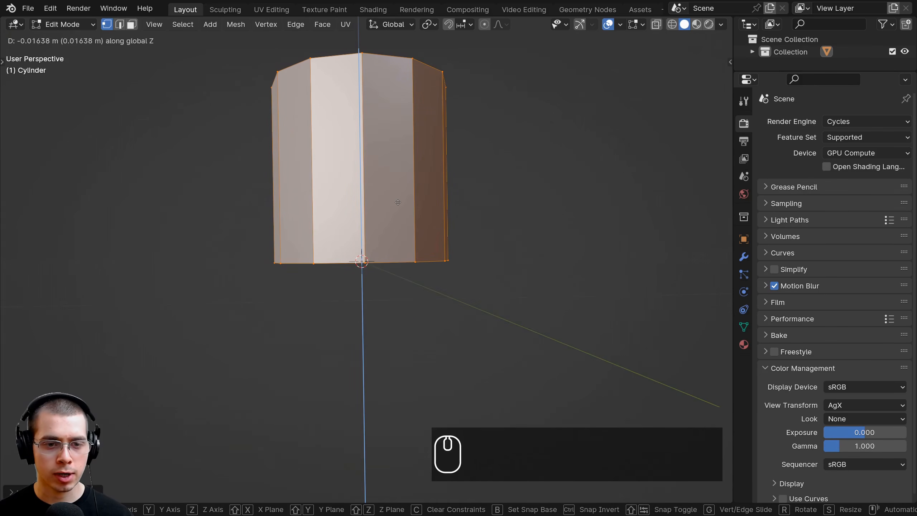
click(398, 202)
middle_drag(397, 202, 384, 189)
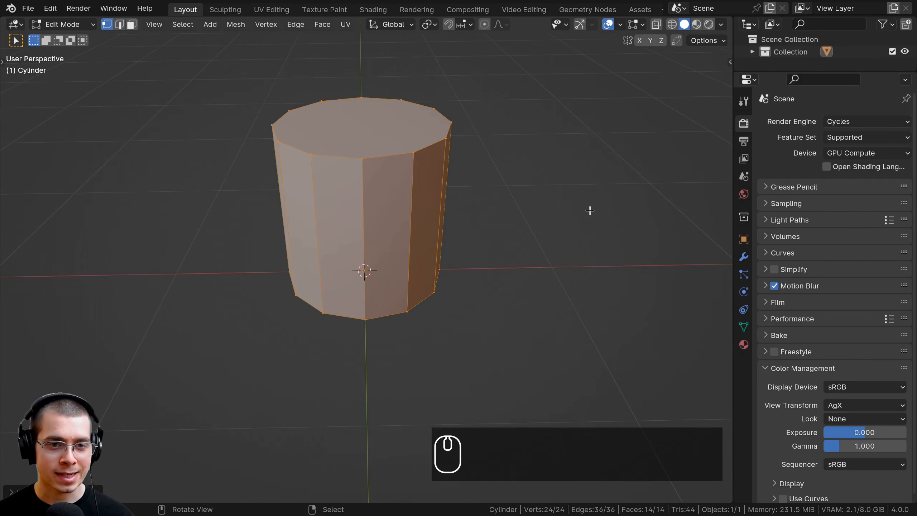
- Scale the mesh down and narrow it on X and Y only, keeping its height, into a thin needle
key(s)
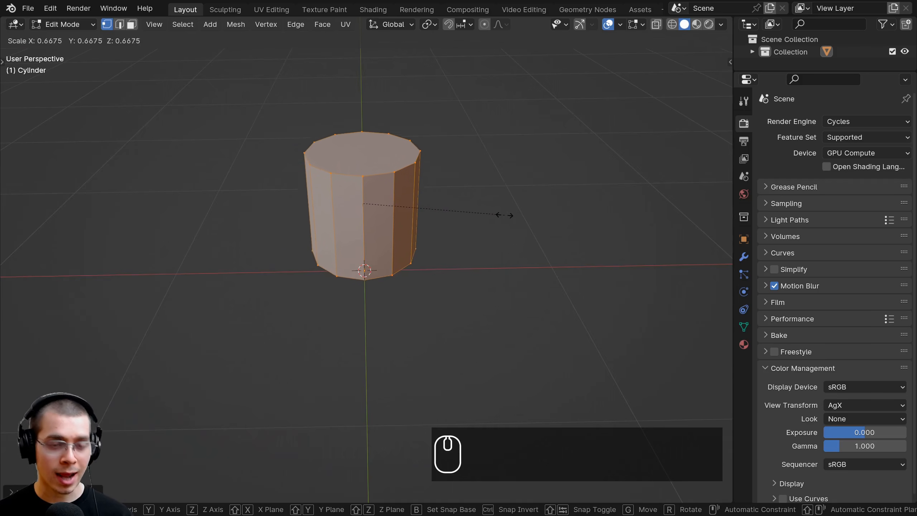
key(shift+z)
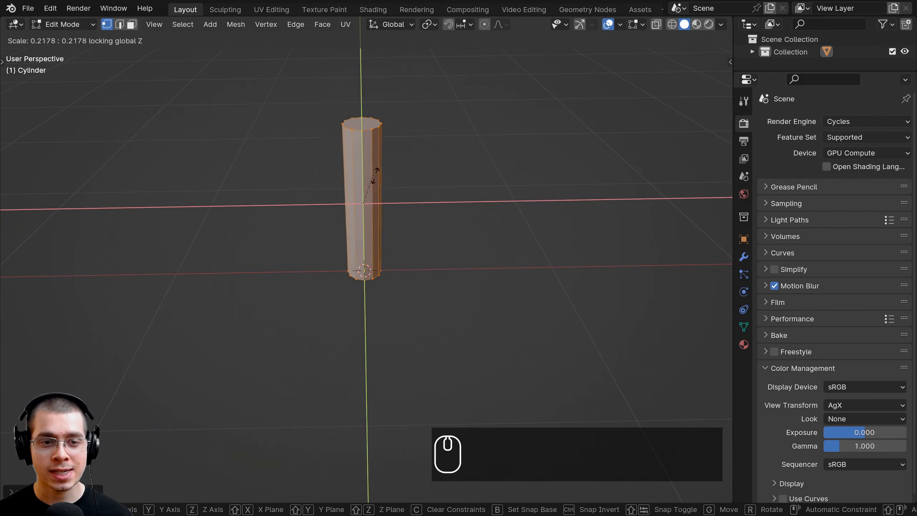
click(368, 204)
shift+middle_drag(378, 204, 408, 252)
scroll(388, 221, up, 2)
scroll(406, 253, up, 2)
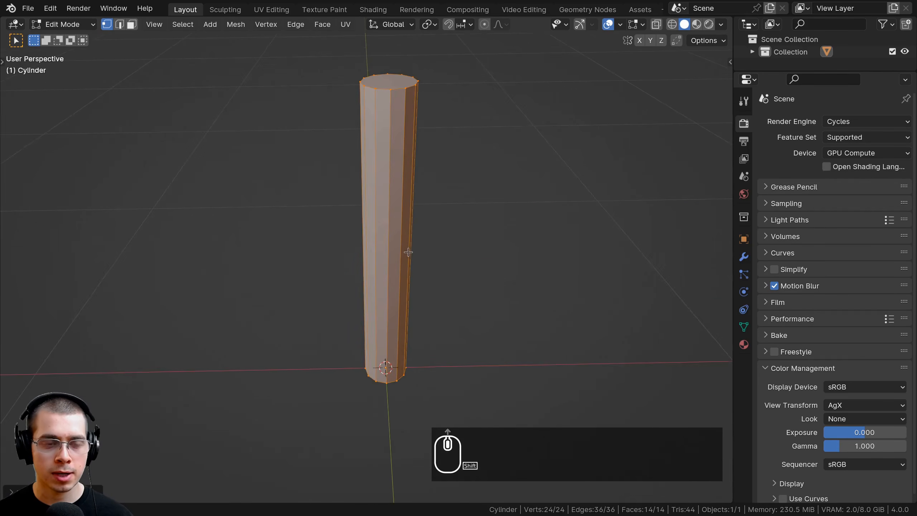
scroll(550, 232, down, 2)
key(s)
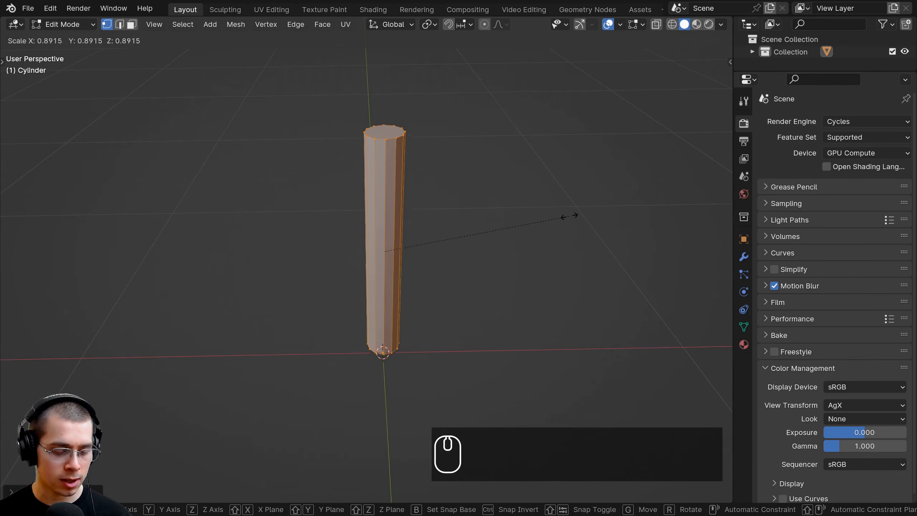
key(shift+z)
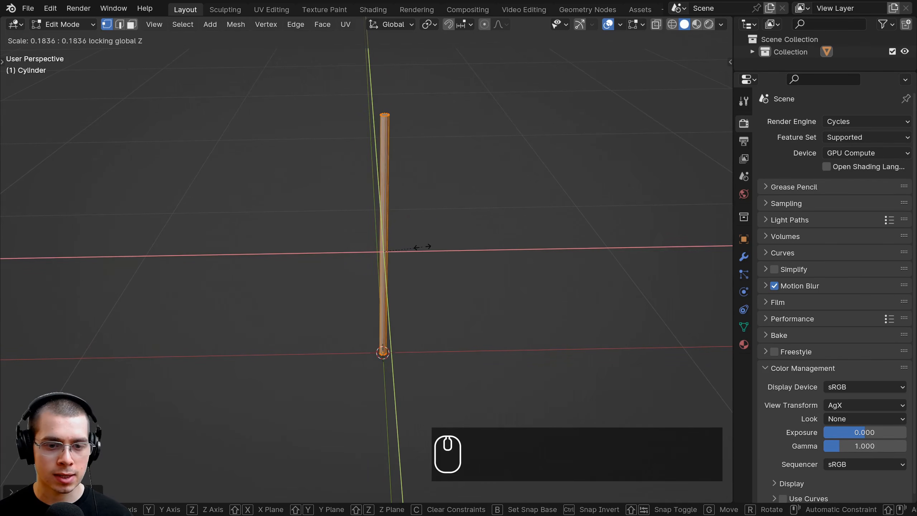
click(427, 249)
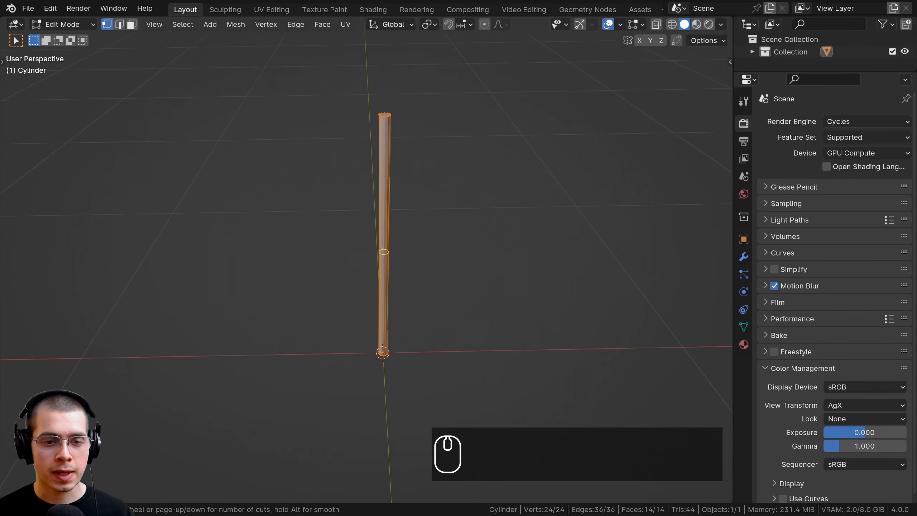
- Add an edge loop around the needle, slide it near the upper end, and scale that ring down
click(384, 251)
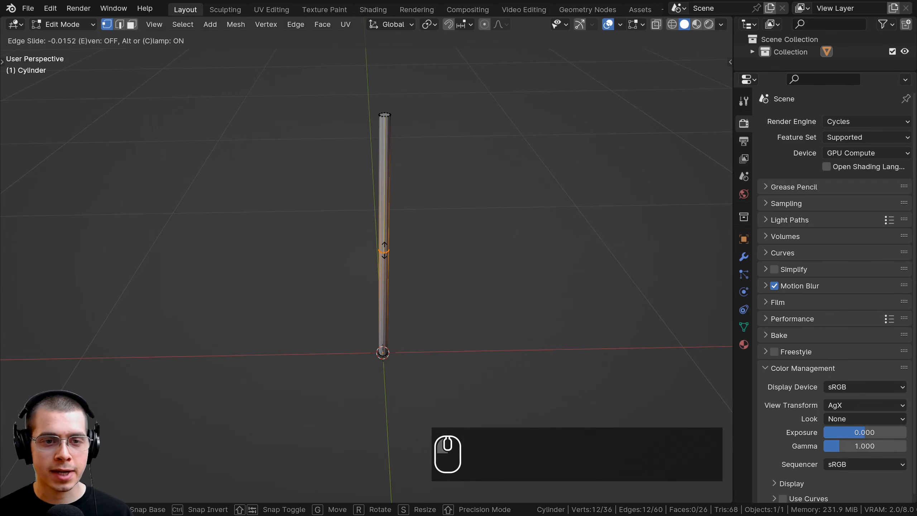
click(393, 160)
middle_drag(392, 158, 398, 99)
shift+middle_drag(397, 99, 402, 134)
key(s)
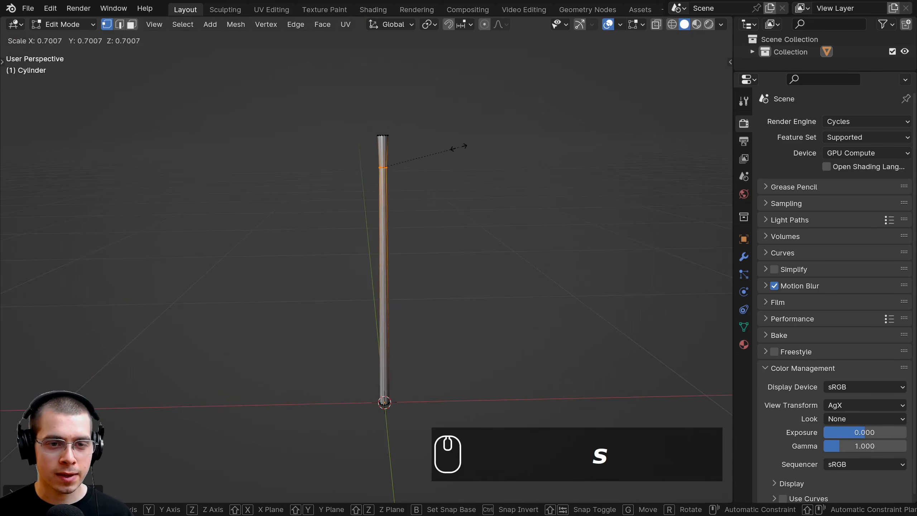
click(438, 149)
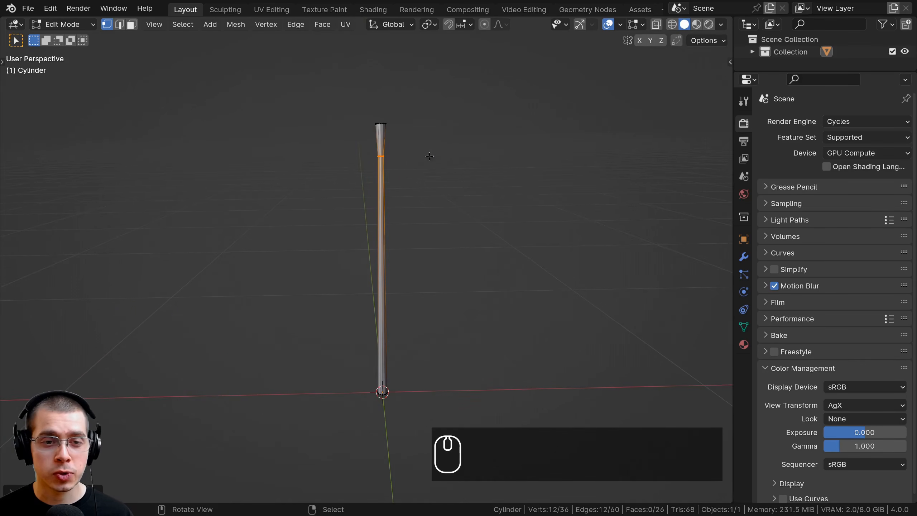
key(s)
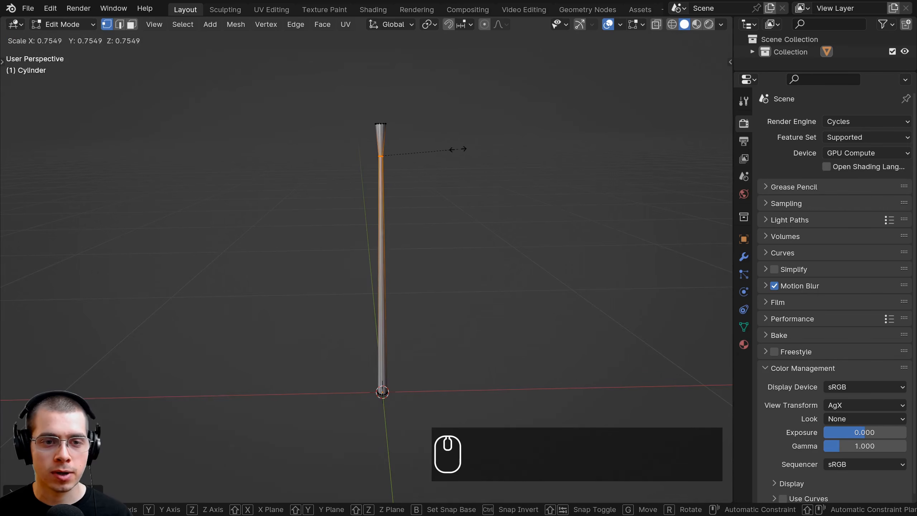
click(446, 148)
middle_drag(430, 158, 491, 197)
- Using wireframe shading, scale the needle's top ring down to a narrow tip and lower it about 0.05 m along Z
key(z)
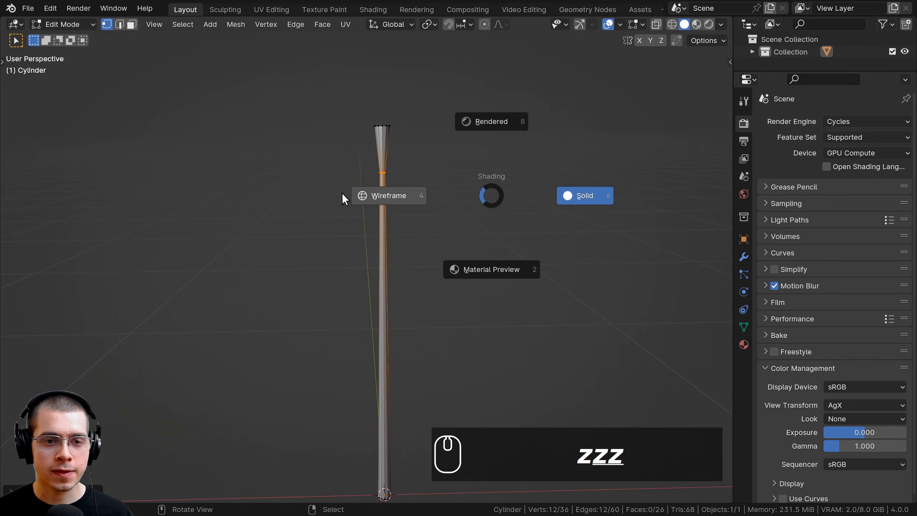
click(335, 194)
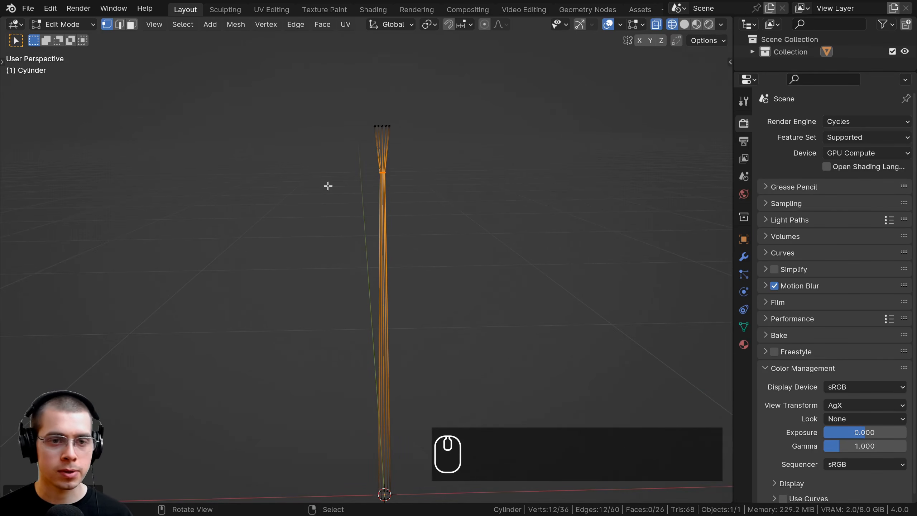
key(alt+a)
drag(327, 92, 469, 174)
shift+scroll(354, 131, up, 3)
key(s)
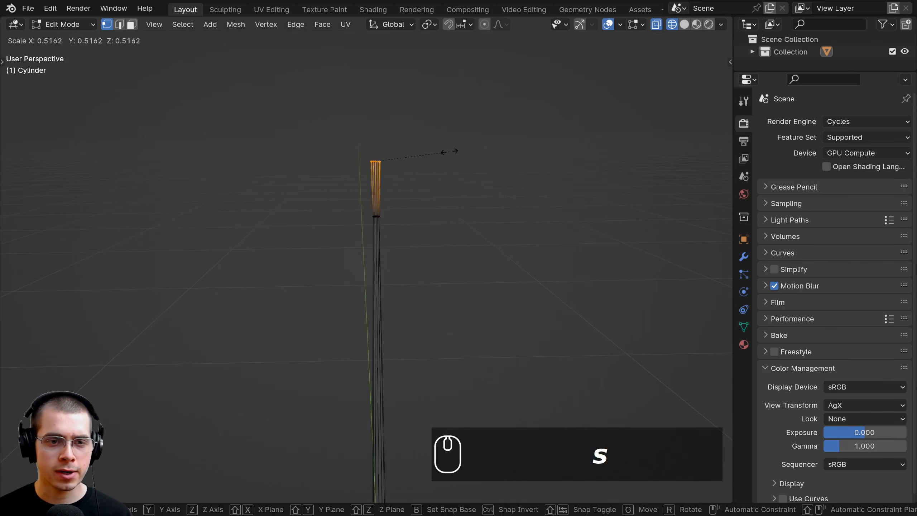
click(396, 171)
key(g)
key(z)
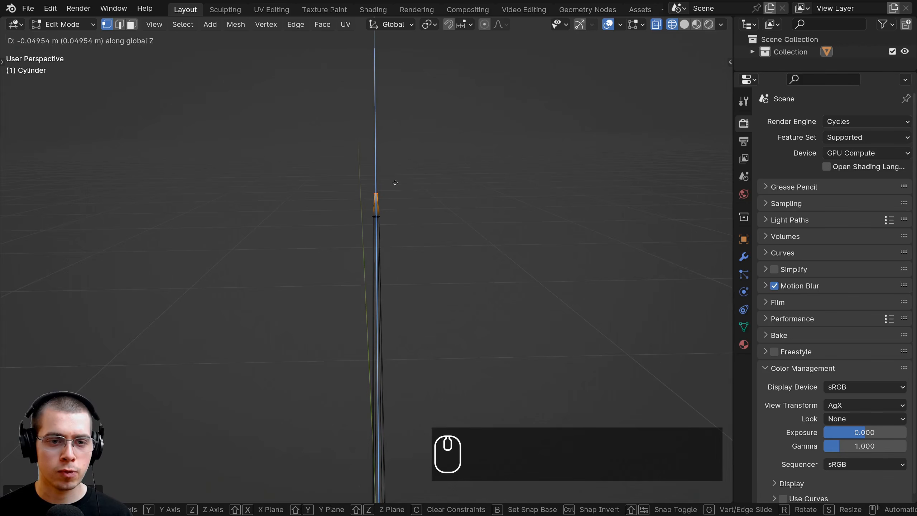
click(395, 182)
- Select the tip ring together with the edge loop below it and scale both up by about 1.2
key(b)
drag(345, 165, 442, 252)
shift+middle_drag(442, 252, 433, 185)
key(s)
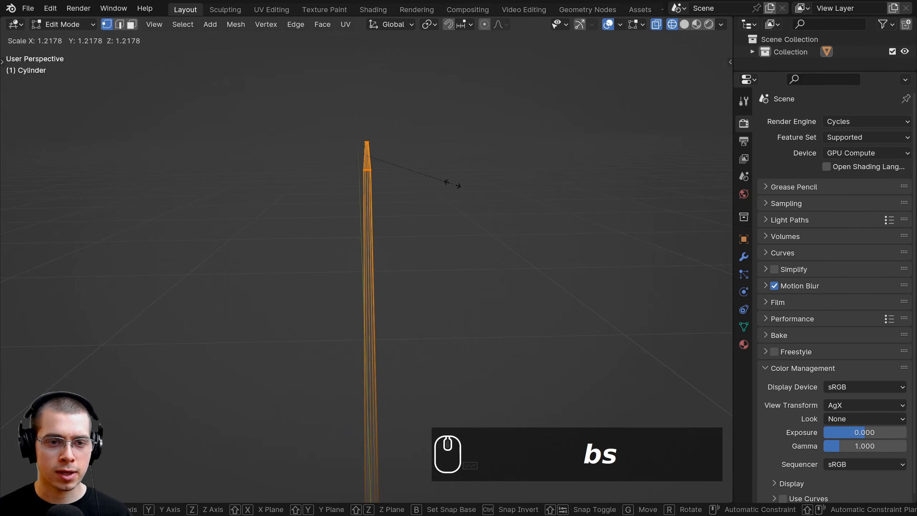
click(450, 183)
scroll(449, 184, down, 2)
shift+middle_drag(430, 229, 429, 205)
shift+middle_drag(380, 395, 383, 285)
- Select only the needle's base ring and scale it up so the shape tapers from base to tip
key(a)
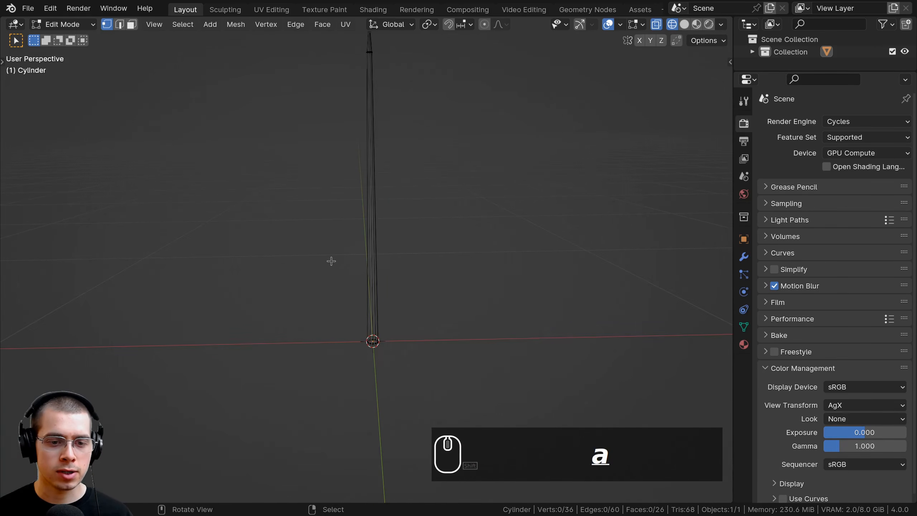
shift+middle_drag(326, 272, 290, 269)
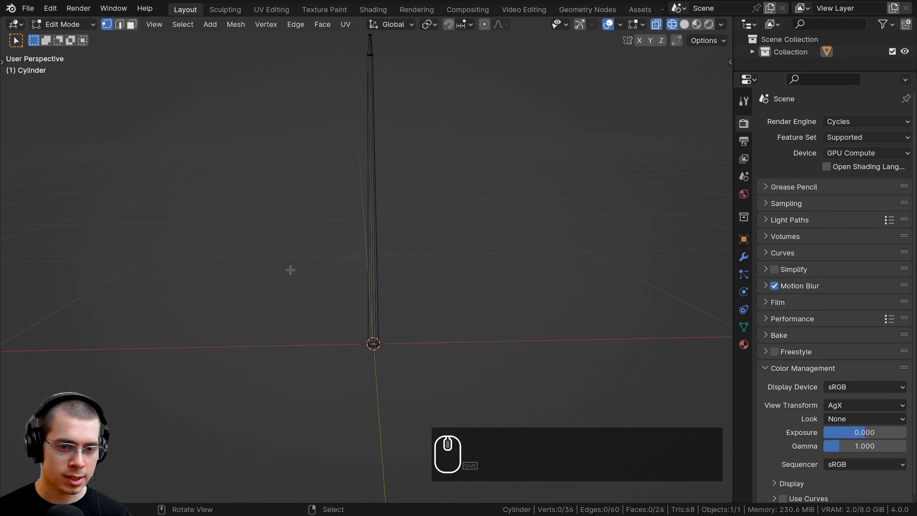
key(b)
drag(295, 272, 416, 350)
key(s)
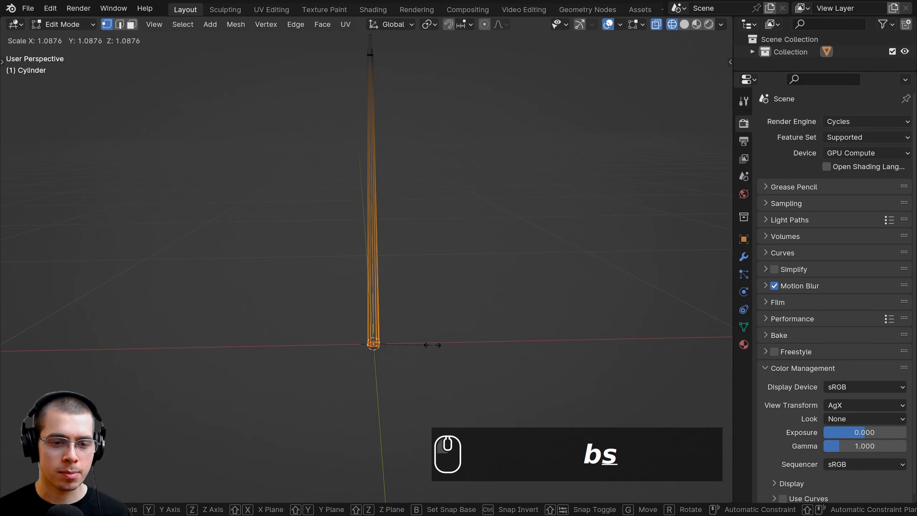
click(422, 294)
scroll(422, 294, down, 1)
key(a)
key(a)
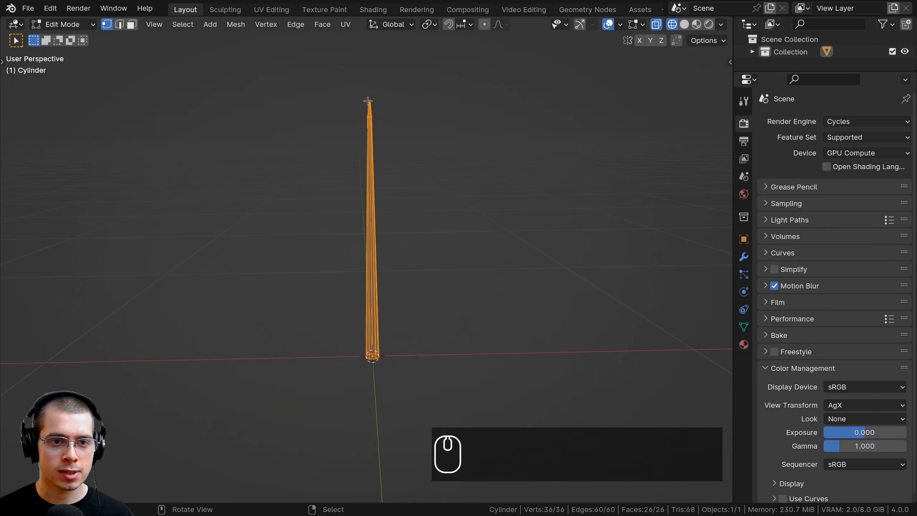
key(a)
shift+middle_drag(391, 201, 386, 206)
- Return the viewport to solid shading and switch back to Object Mode
key(z)
click(427, 204)
scroll(393, 158, up, 1)
shift+middle_drag(394, 133, 397, 204)
key(Tab)
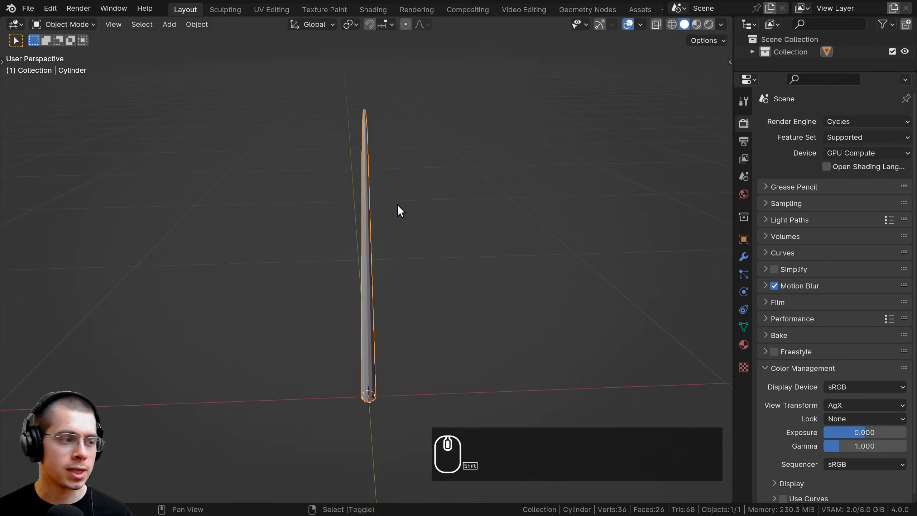
- Apply smooth shading to the needle object
scroll(392, 206, up, 1)
key(w)
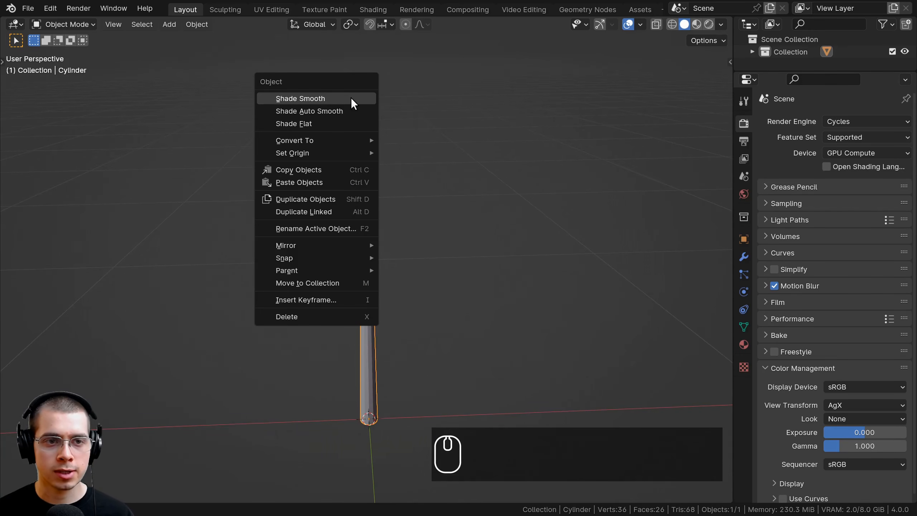
click(352, 98)
middle_drag(421, 172, 399, 181)
shift+middle_drag(399, 180, 397, 184)
mouse_move(381, 237)
middle_down()
mouse_move(403, 222)
mouse_move(360, 172)
mouse_move(355, 340)
mouse_move(382, 281)
mouse_move(362, 192)
middle_up()
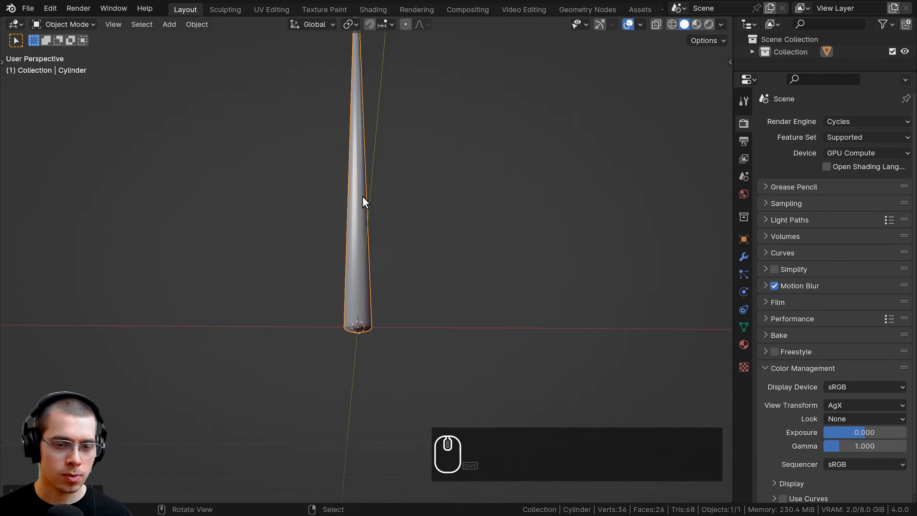
scroll(362, 197, up, 1)
- Add an edge loop around the needle and slide it down close to the base to sharpen the shading there
key(Tab)
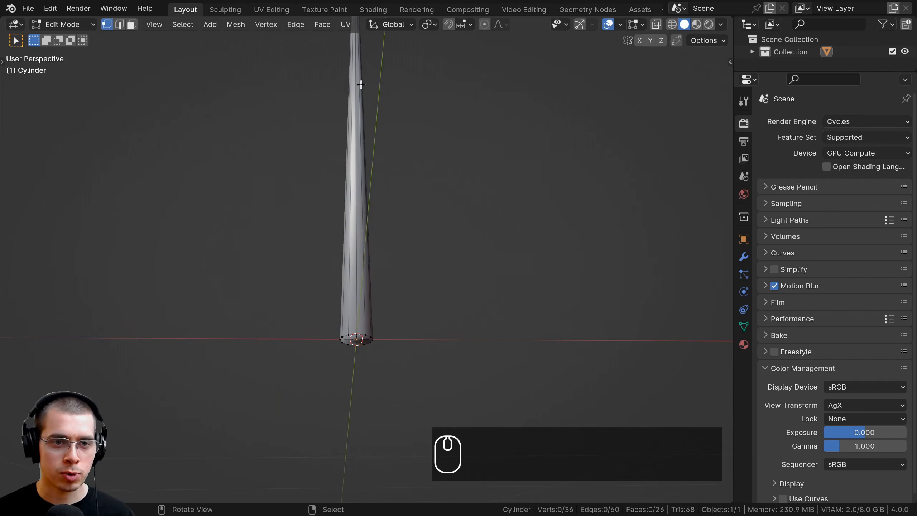
key(ctrl+r)
click(361, 126)
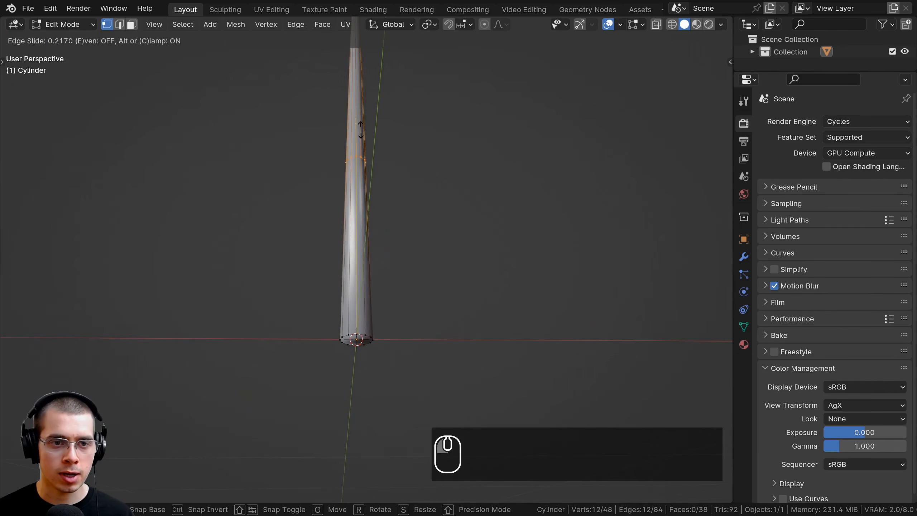
click(360, 266)
key(Tab)
scroll(354, 282, down, 2)
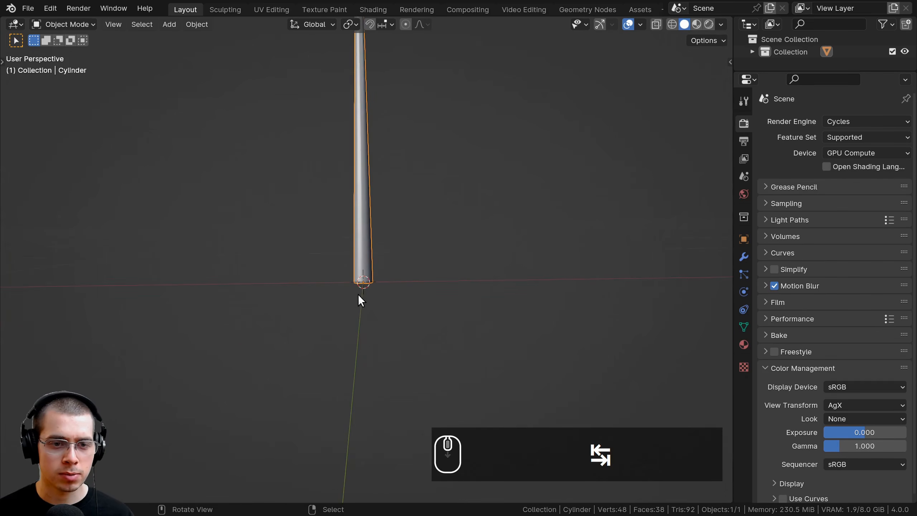
middle_drag(373, 171, 362, 291)
shift+middle_drag(380, 171, 371, 183)
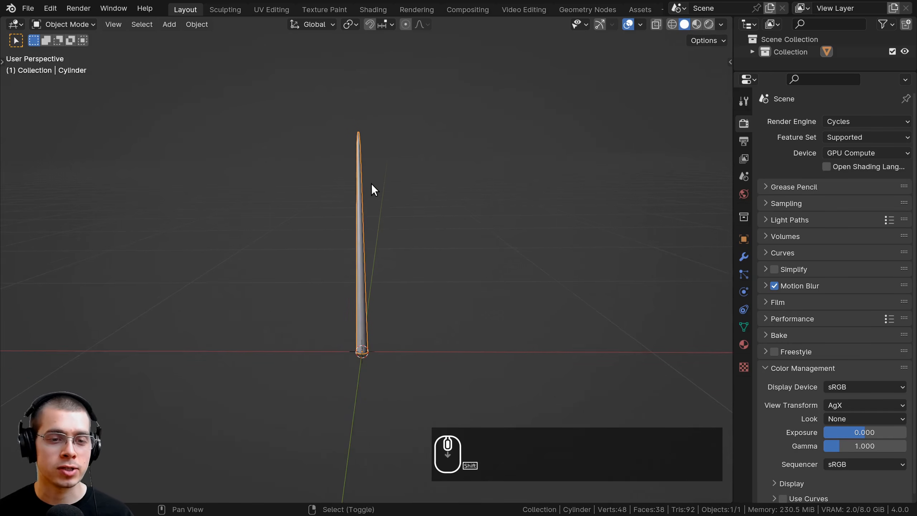
- Add a cube mesh at the world origin and scale it uniformly by 0.2
key(shift+a)
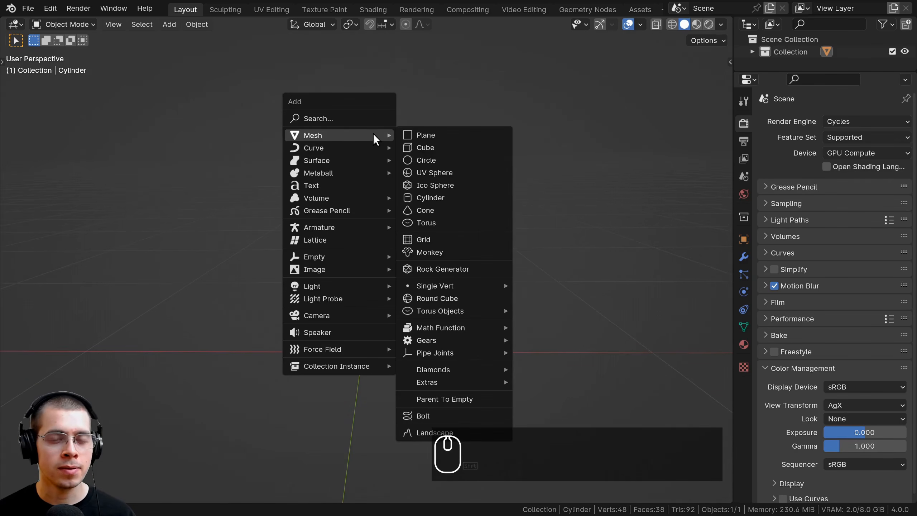
click(454, 149)
shift+middle_drag(451, 151, 415, 198)
key(s)
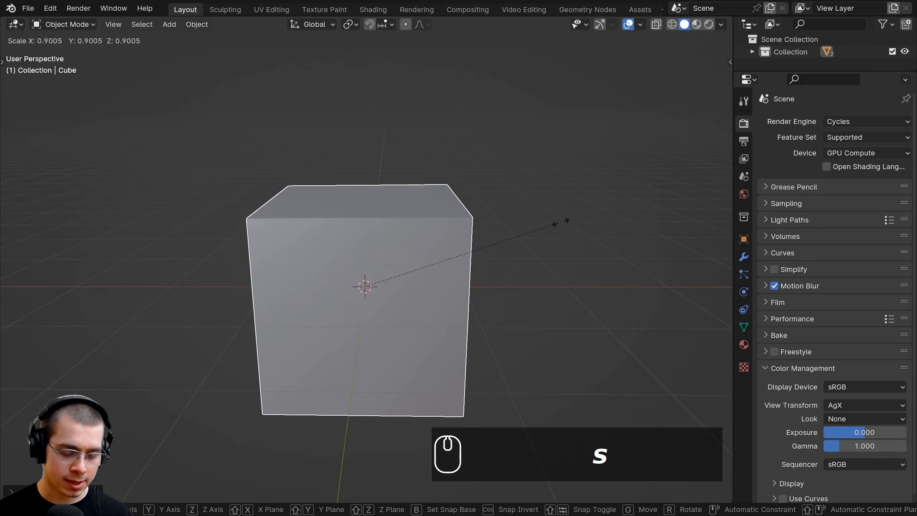
text(.2)
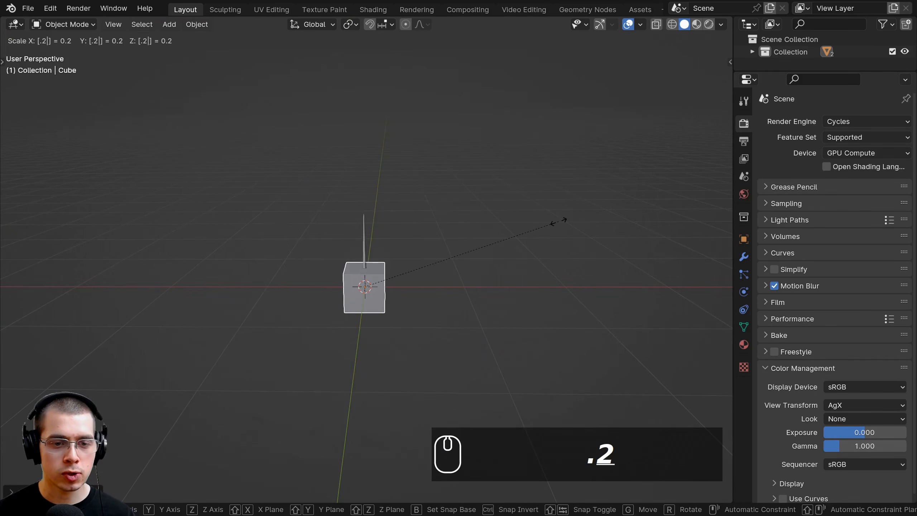
key(Return)
scroll(450, 249, up, 5)
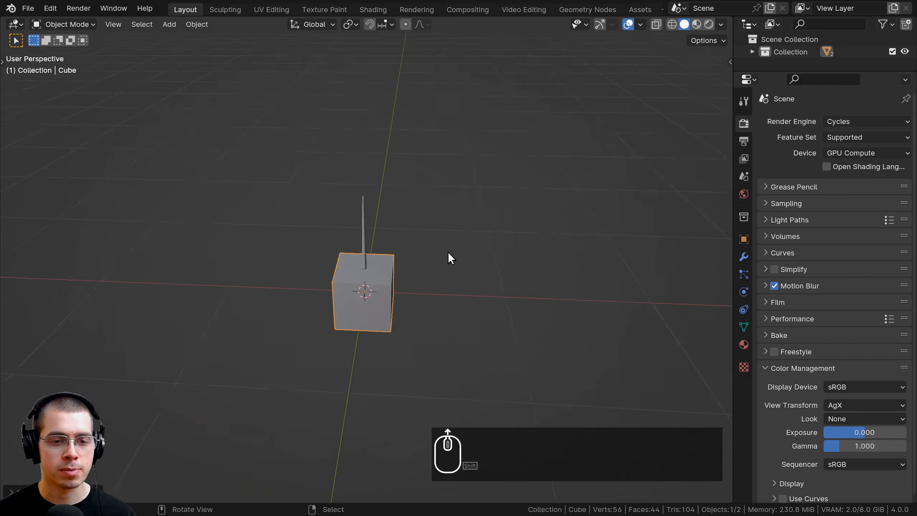
- Apply the scale of the small cube so its object scale is reset
ctrl+scroll(348, 183, up, 2)
key(ctrl+a)
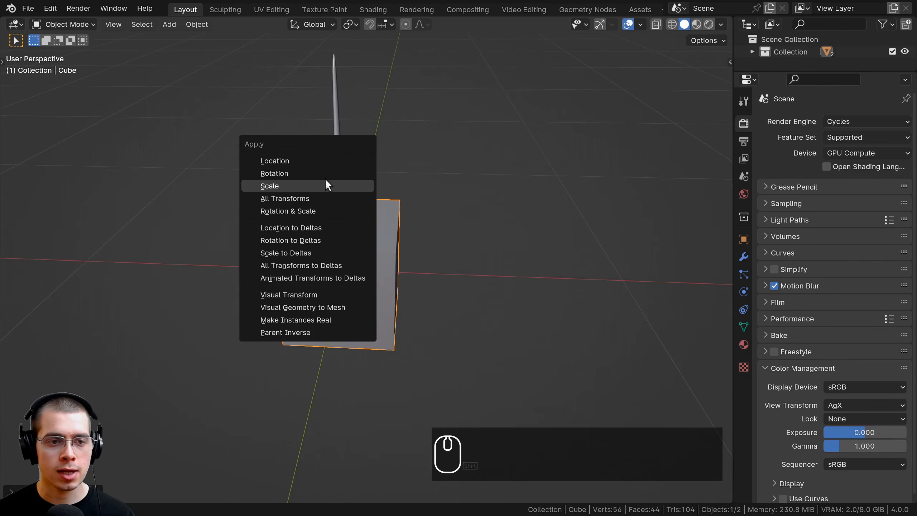
click(325, 183)
middle_drag(296, 199, 443, 242)
middle_drag(503, 232, 506, 235)
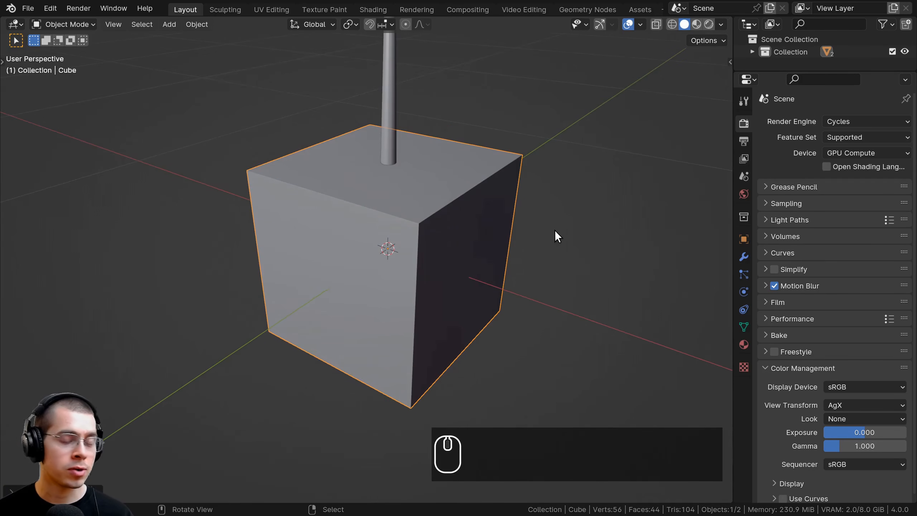
- In Edit Mode, scale the whole cube down on X and Z only, keeping its Y length, to form a thin stick
key(Tab)
middle_drag(440, 262, 460, 261)
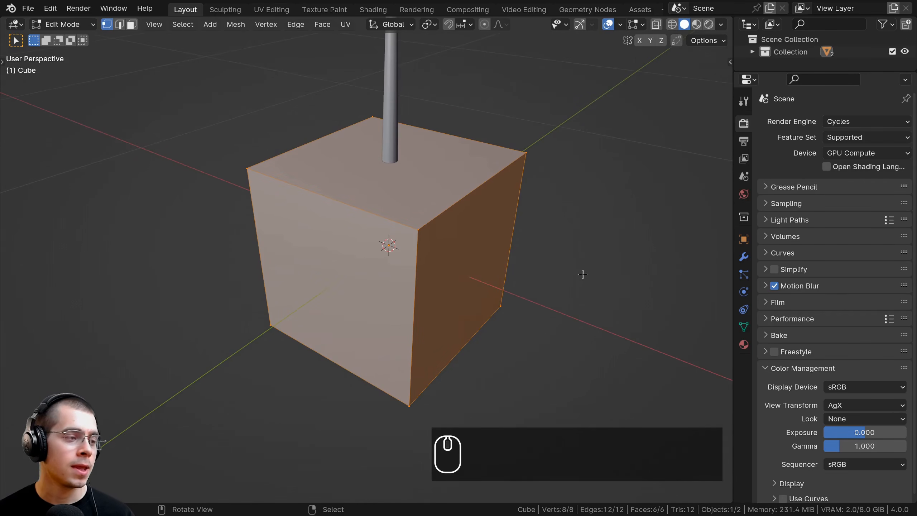
key(s)
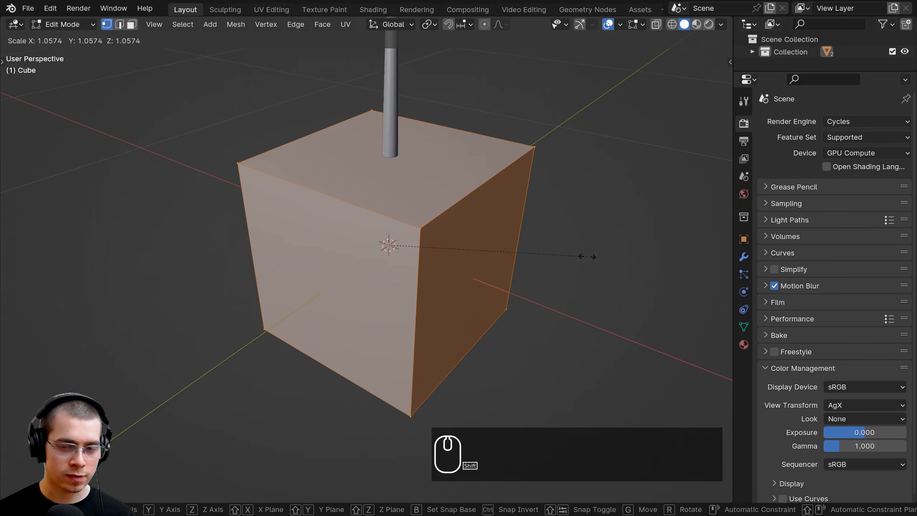
key(shift+y)
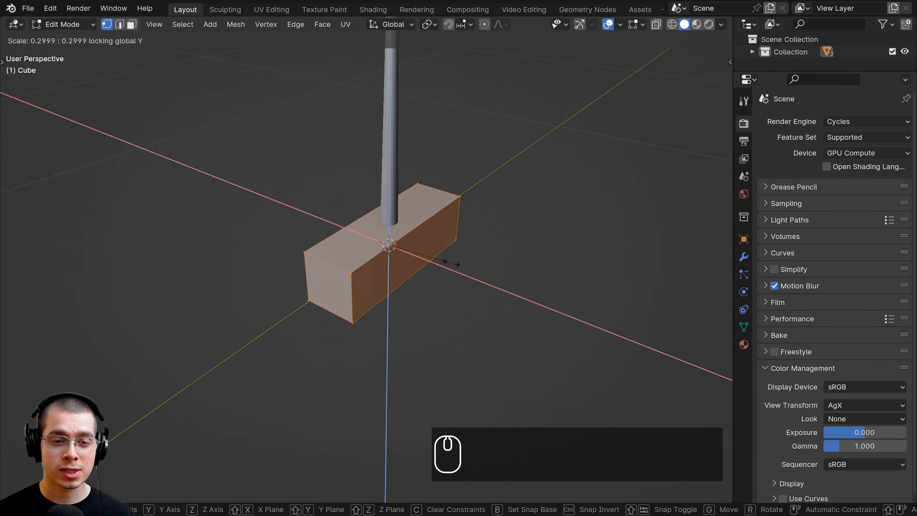
click(391, 250)
scroll(431, 260, up, 4)
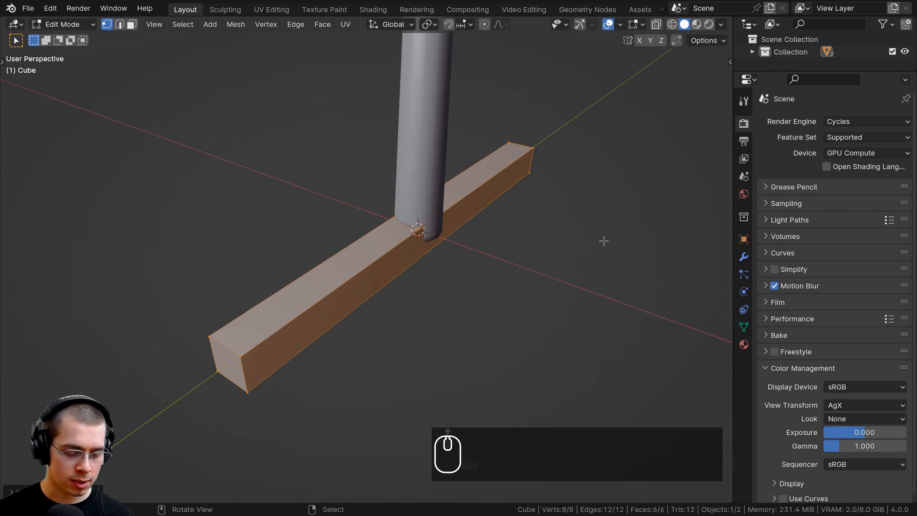
key(s)
key(shift+y)
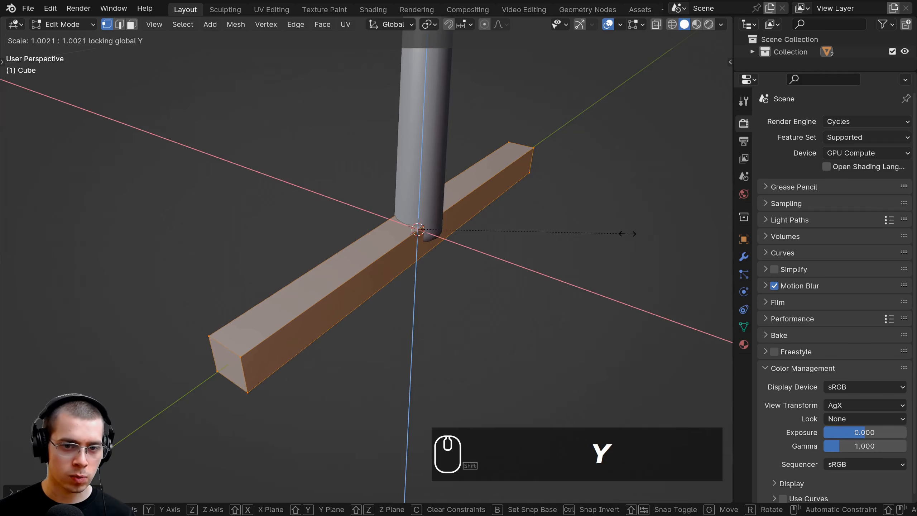
click(469, 234)
- Select the four vertices at the stick's negative-Y end and scale them down so the stick tapers towards that end
key(a)
shift+middle_drag(322, 260, 421, 152)
key(b)
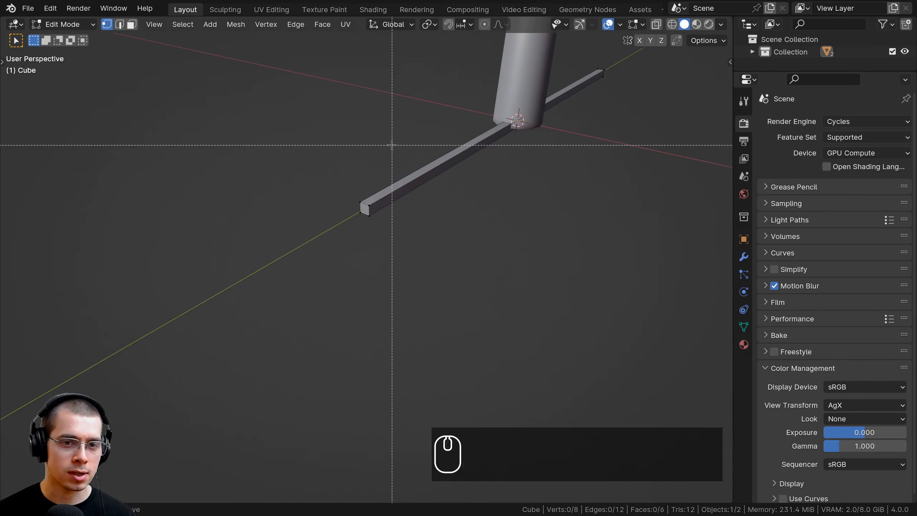
drag(392, 145, 311, 231)
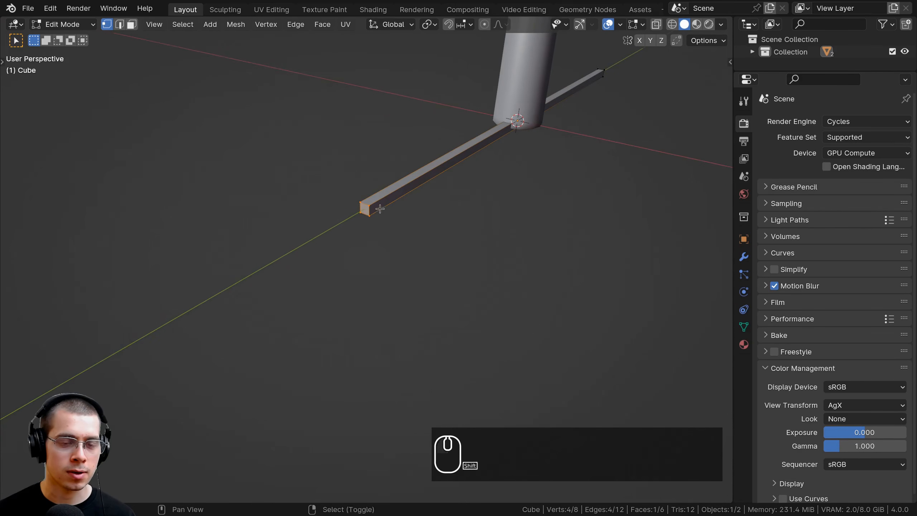
shift+middle_drag(379, 209, 443, 226)
key(s)
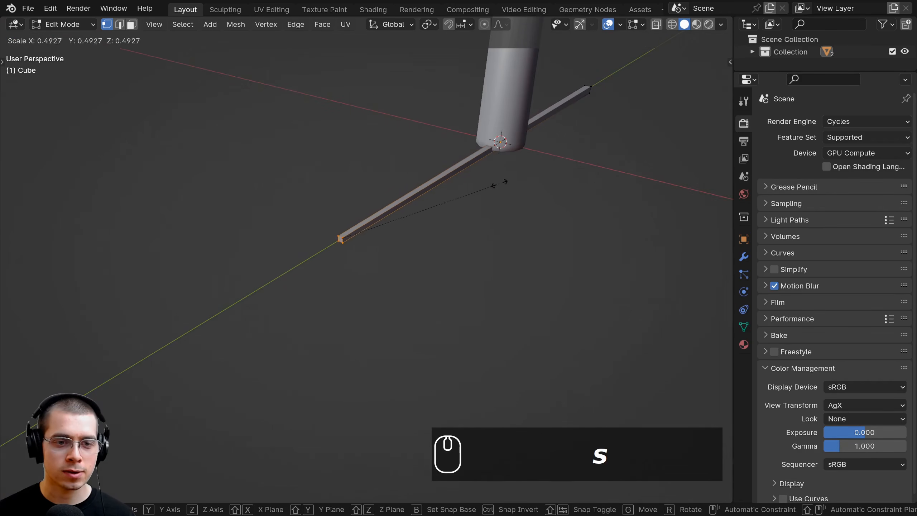
click(460, 198)
shift+middle_drag(461, 198, 398, 220)
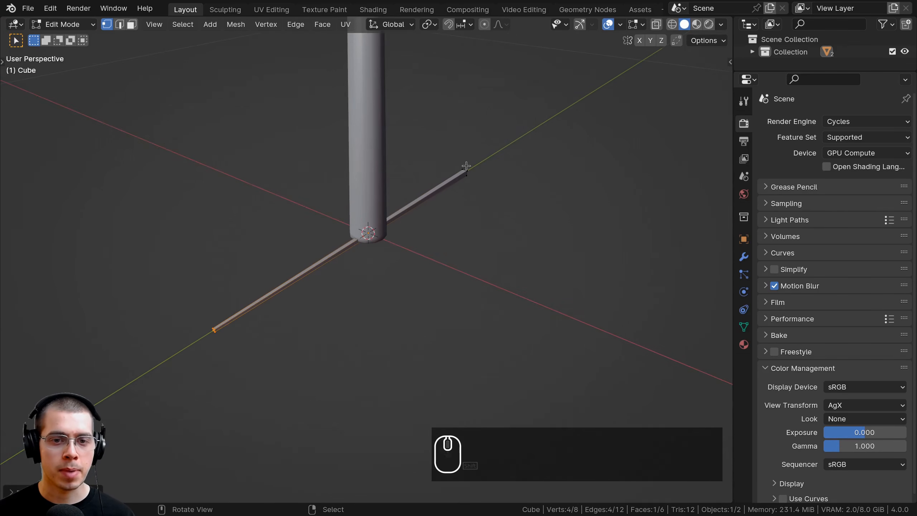
key(s)
click(240, 318)
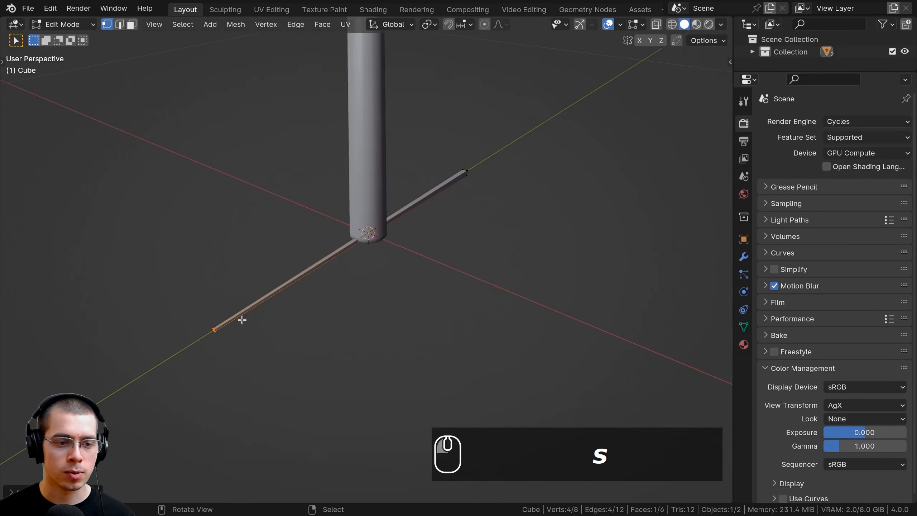
shift+middle_drag(279, 290, 315, 279)
key(s)
click(309, 241)
- Return to Object Mode and apply smooth shading to the tapered stick
key(Tab)
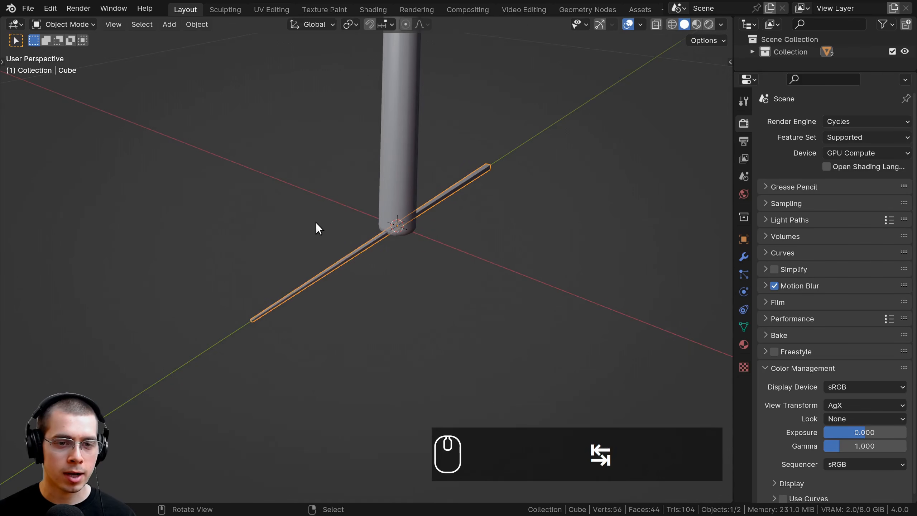
right_click(417, 164)
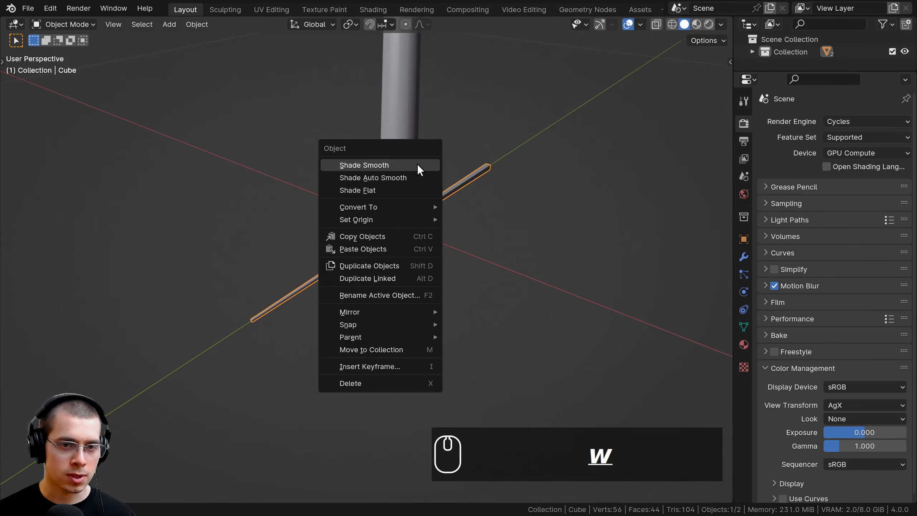
click(377, 164)
- In Edit Mode, select all of the stick's geometry and move it in negative Y until its thick end is near the origin
scroll(376, 266, down, 2)
middle_drag(378, 267, 200, 249)
key(Tab)
key(a)
key(a)
scroll(442, 253, up, 2)
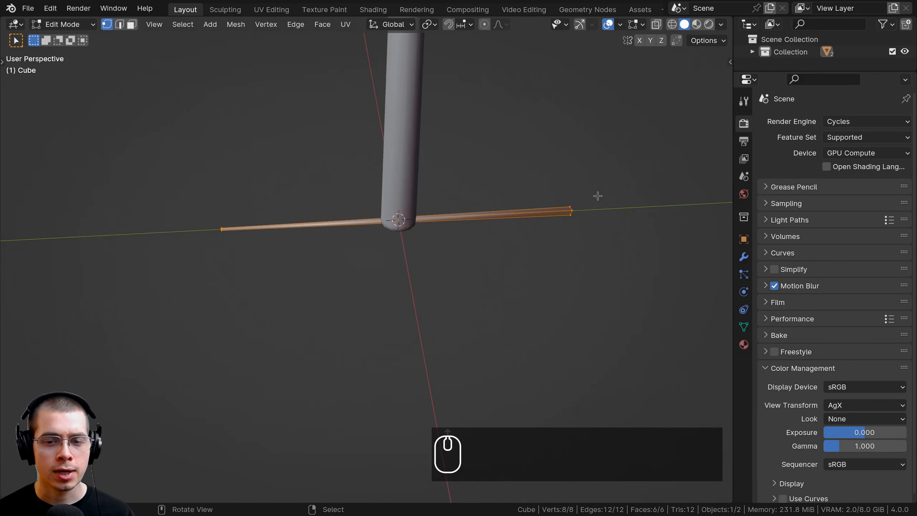
key(g)
middle_click(523, 200)
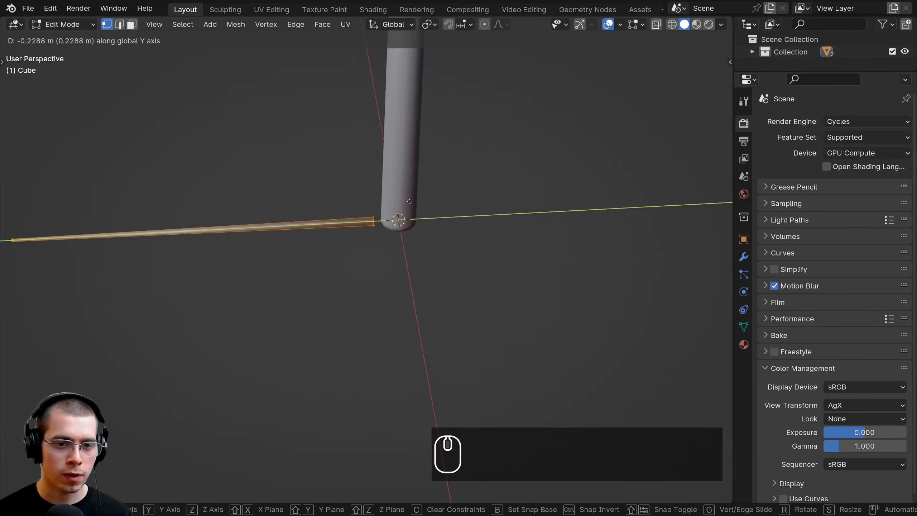
click(428, 200)
- Fine-tune the stick geometry's position along Y so its thick end meets the origin
shift+middle_drag(429, 200, 296, 262)
scroll(414, 221, up, 3)
key(g)
middle_click(408, 224)
click(404, 225)
- In Object Mode, move the stick about 0.12 m along X, clear of the upright needle
scroll(404, 226, down, 3)
key(Tab)
key(g)
middle_click(314, 264)
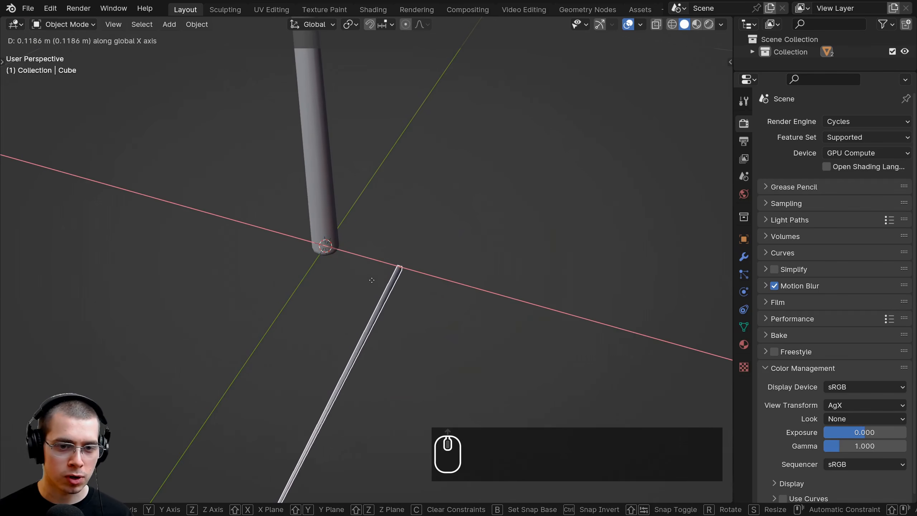
click(379, 282)
- In Edit Mode, adjust the stick's geometry along one axis so its thick end lines up with the X axis line
middle_drag(414, 283, 376, 328)
key(Tab)
key(g)
middle_click(318, 201)
click(310, 201)
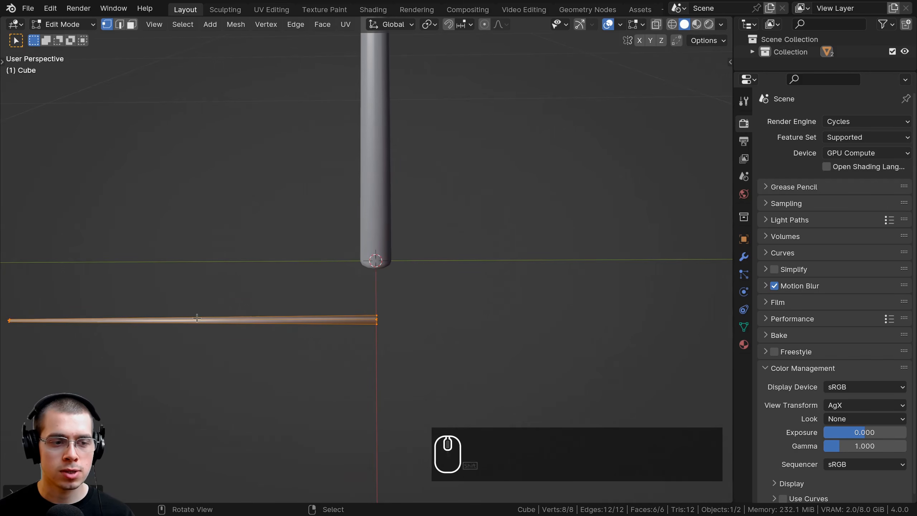
scroll(383, 192, down, 4)
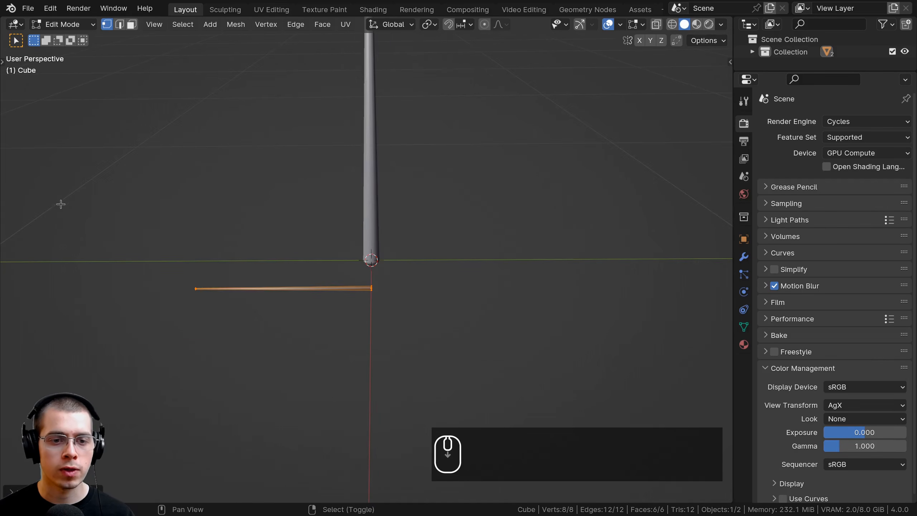
key(Tab)
middle_drag(283, 284, 260, 314)
key(a)
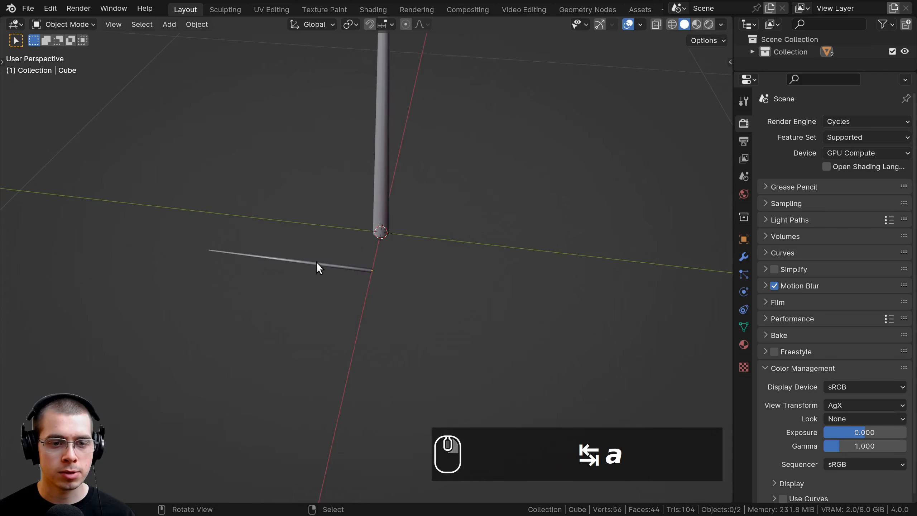
click(315, 262)
key(r)
right_click(416, 224)
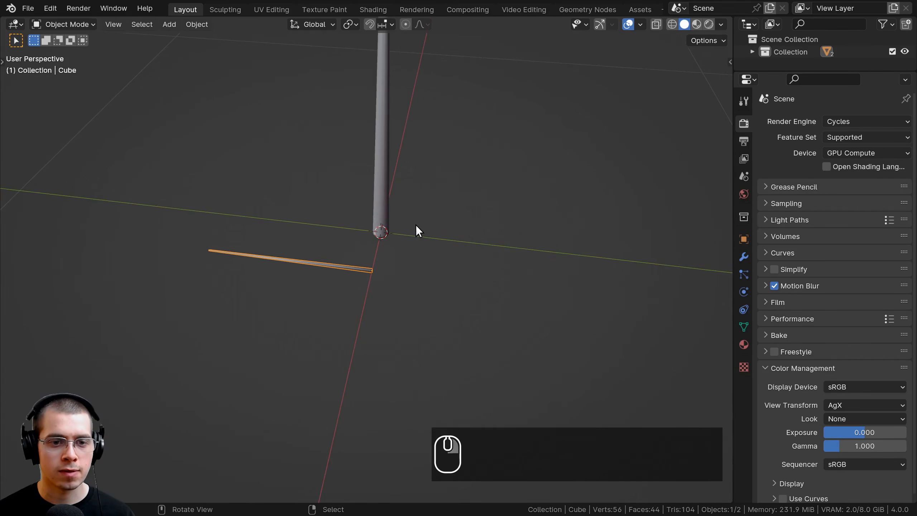
mouse_move(416, 224)
middle_down()
mouse_move(424, 209)
mouse_move(428, 215)
middle_up()
- Enlarge the stick's geometry in Edit Mode and move it about -0.11 m along Y, realigning its thick end with the X axis
key(Tab)
mouse_move(425, 258)
shift+middle_down()
mouse_move(439, 244)
mouse_move(405, 240)
mouse_move(415, 249)
shift+middle_up()
key(Tab)
key(s)
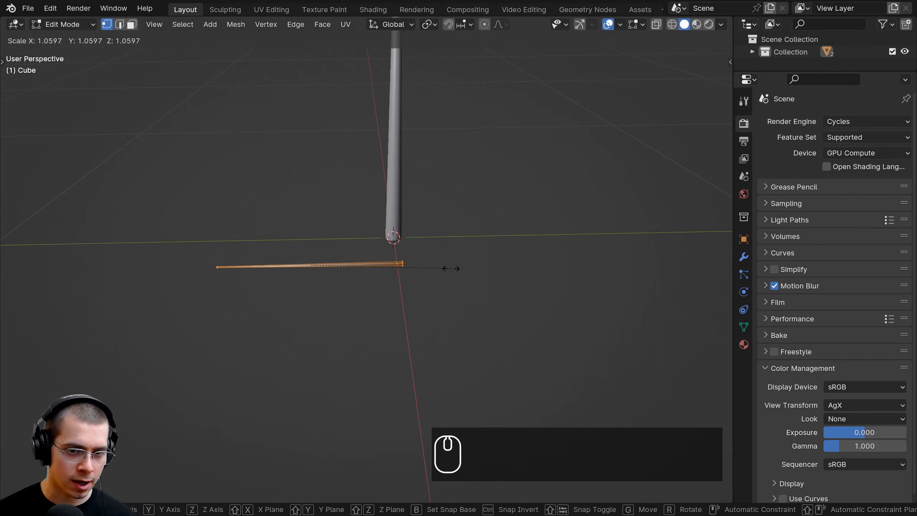
click(505, 272)
scroll(562, 255, up, 3)
key(g)
key(y)
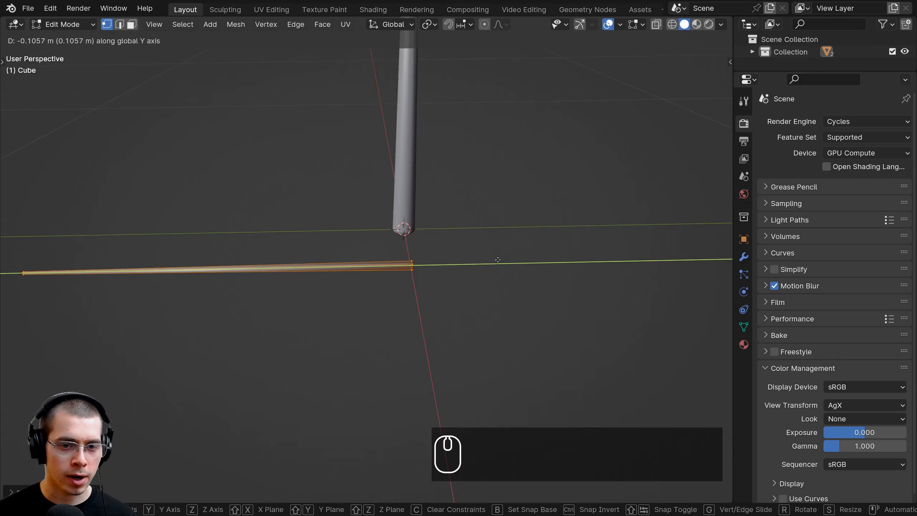
click(497, 260)
key(Tab)
- Add a plane mesh at the world origin
scroll(483, 257, down, 5)
scroll(425, 258, up, 2)
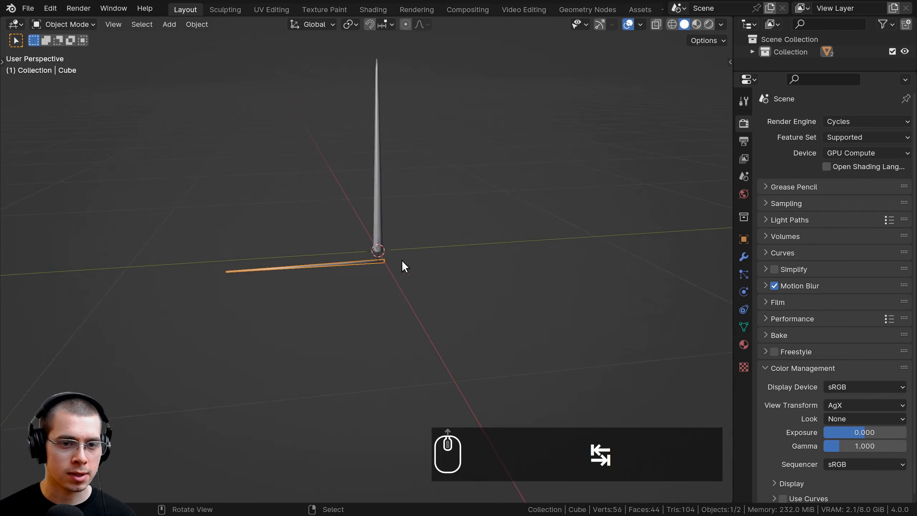
scroll(402, 260, up, 2)
shift+middle_drag(425, 250, 408, 265)
scroll(431, 246, up, 2)
middle_drag(187, 118, 243, 142)
shift+middle_drag(242, 141, 244, 131)
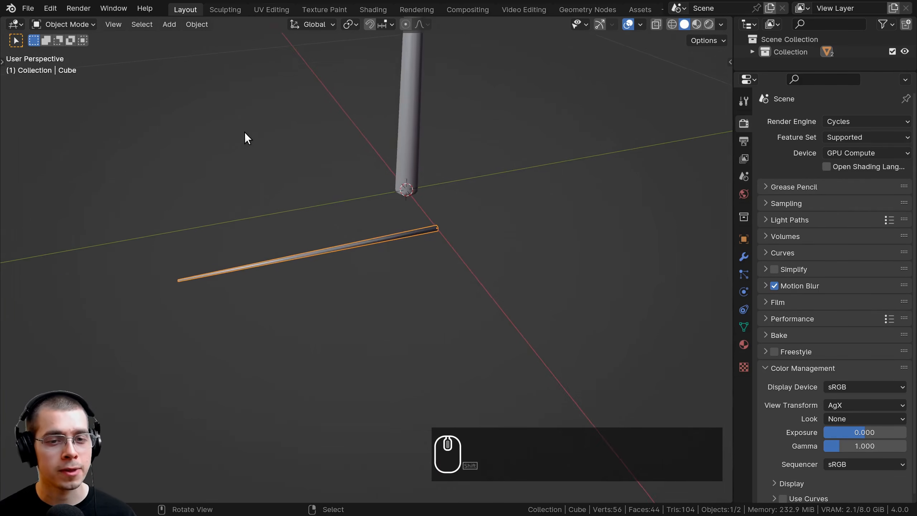
scroll(327, 178, down, 3)
key(shift+a)
mouse_move(322, 126)
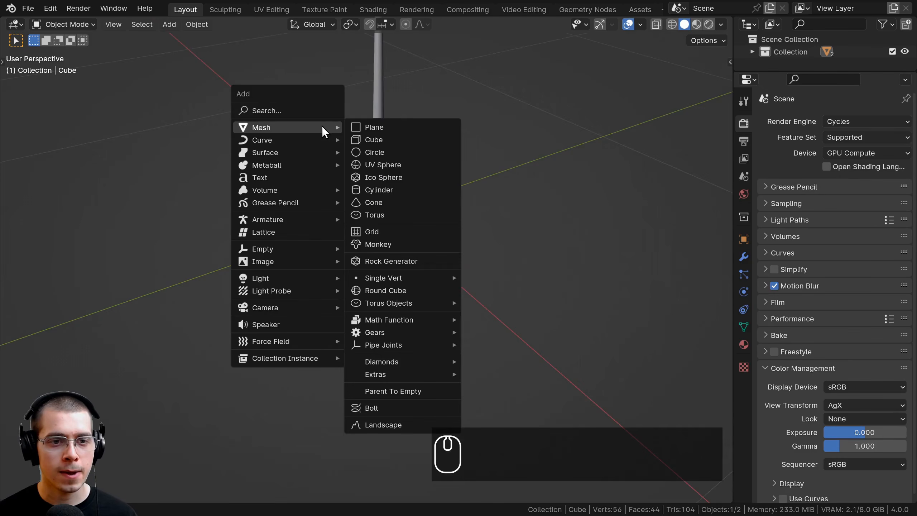
click(384, 124)
- Move the plane along X to the far side of the stick and scale it uniformly by 0.08
middle_drag(384, 124, 583, 195)
key(g)
key(x)
click(538, 252)
scroll(514, 215, up, 1)
key(s)
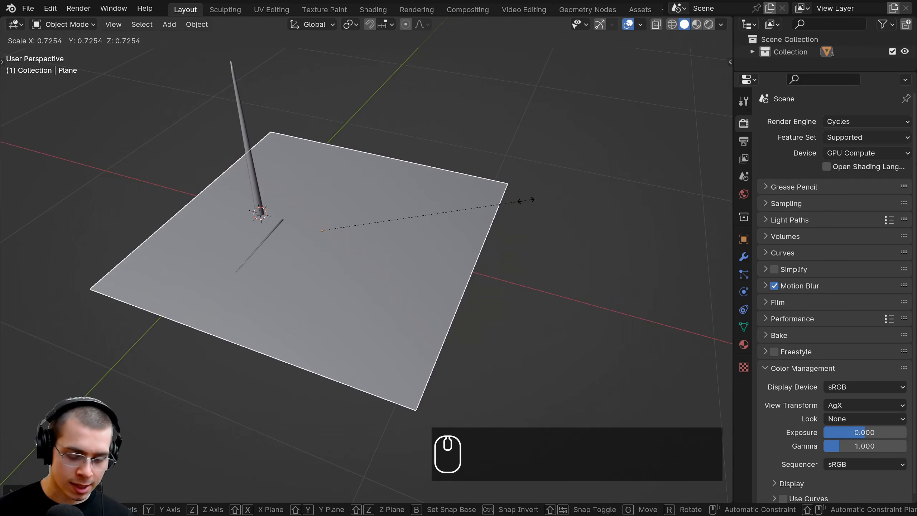
text(.08)
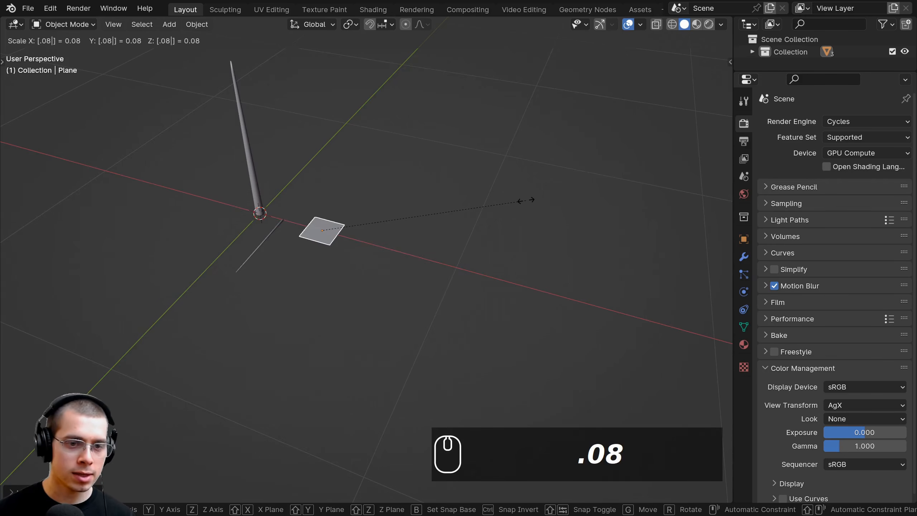
key(Return)
- Apply the scale of the small plane
scroll(424, 204, up, 4)
shift+middle_drag(389, 234, 422, 255)
scroll(416, 251, up, 2)
key(ctrl+b)
shift+middle_drag(279, 123, 295, 151)
scroll(294, 151, up, 2)
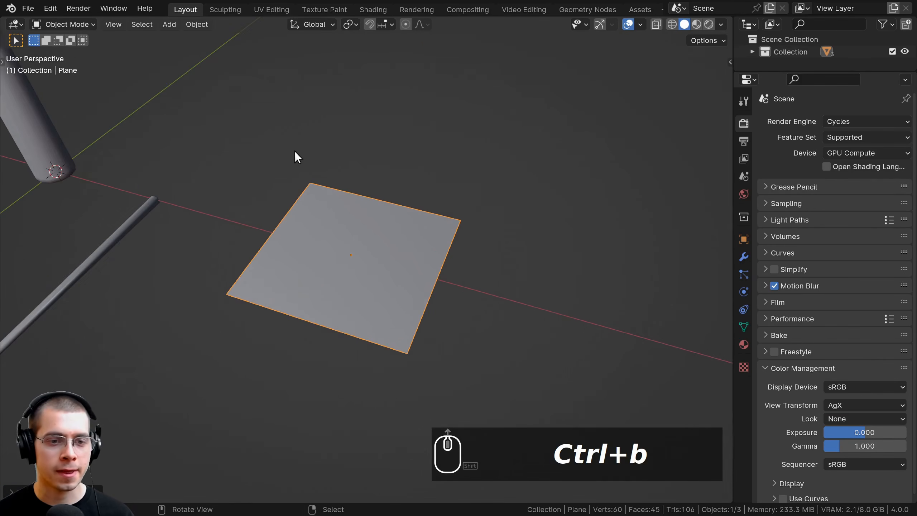
key(ctrl+a)
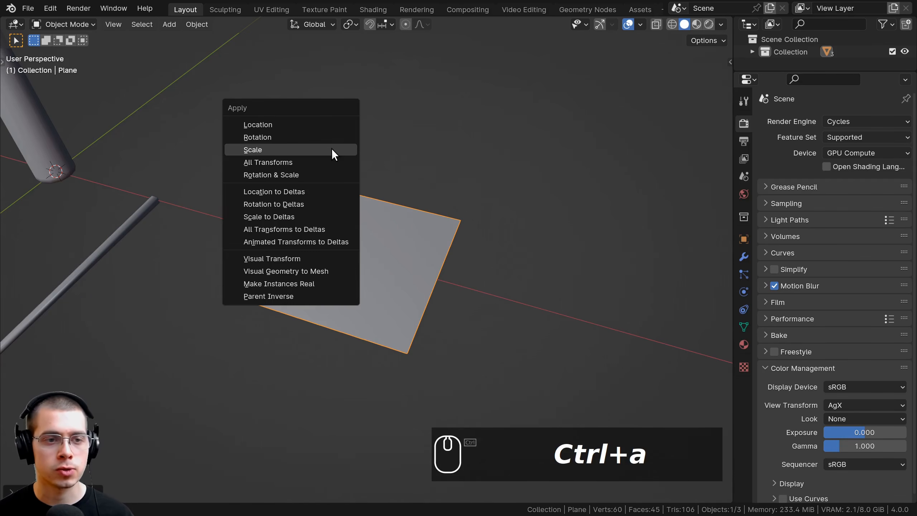
click(295, 150)
- In Edit Mode, scale the plane along X by about 0.13 and again by about 0.32 to make a narrow strip
middle_drag(295, 150, 425, 186)
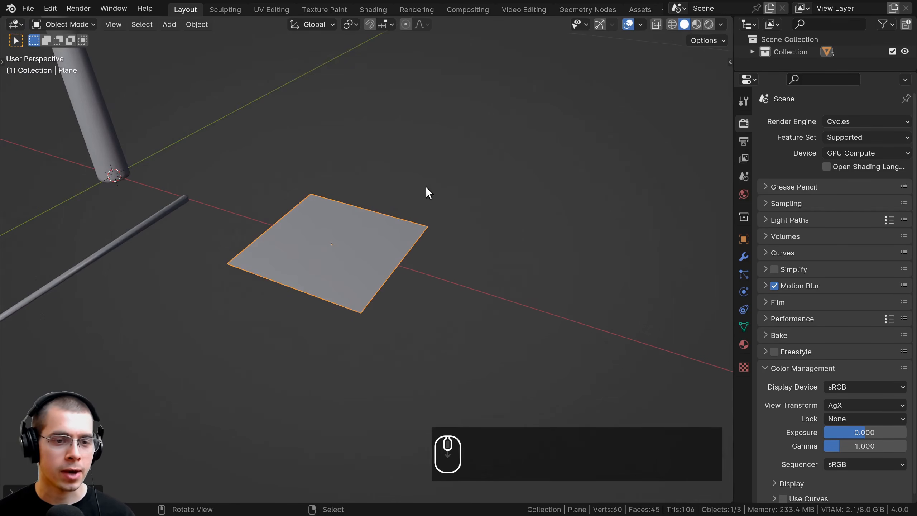
key(Tab)
key(s)
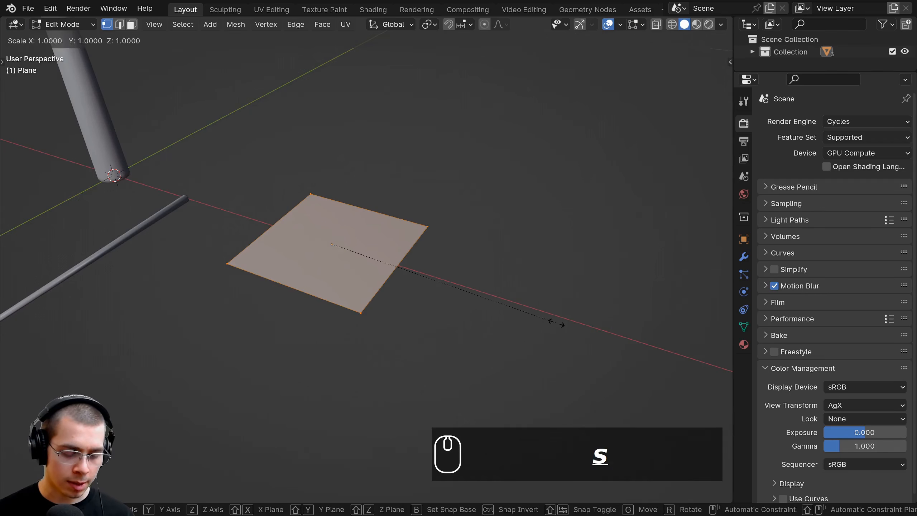
key(x)
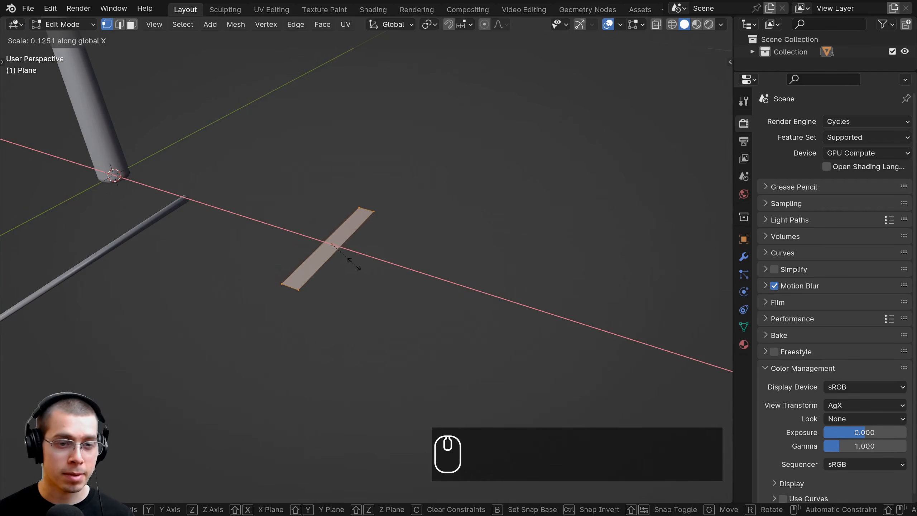
click(352, 260)
key(s)
key(x)
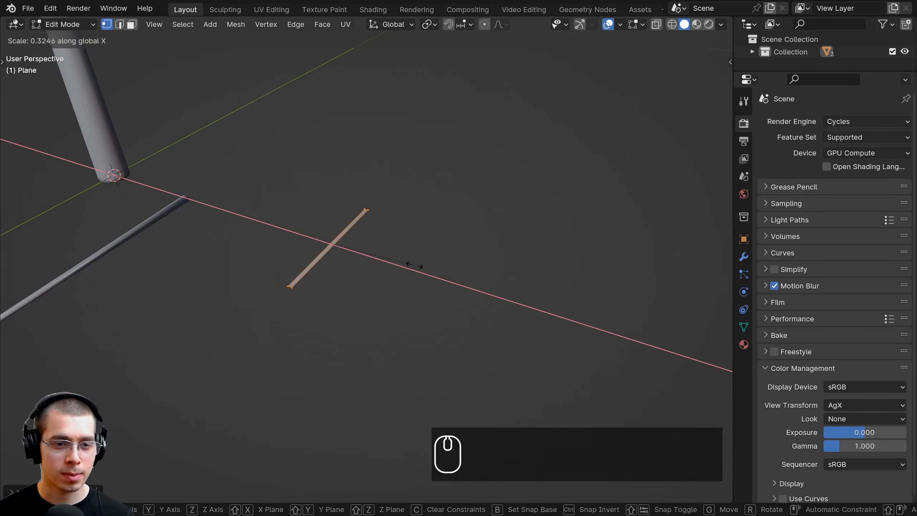
click(417, 266)
shift+middle_drag(419, 266, 473, 267)
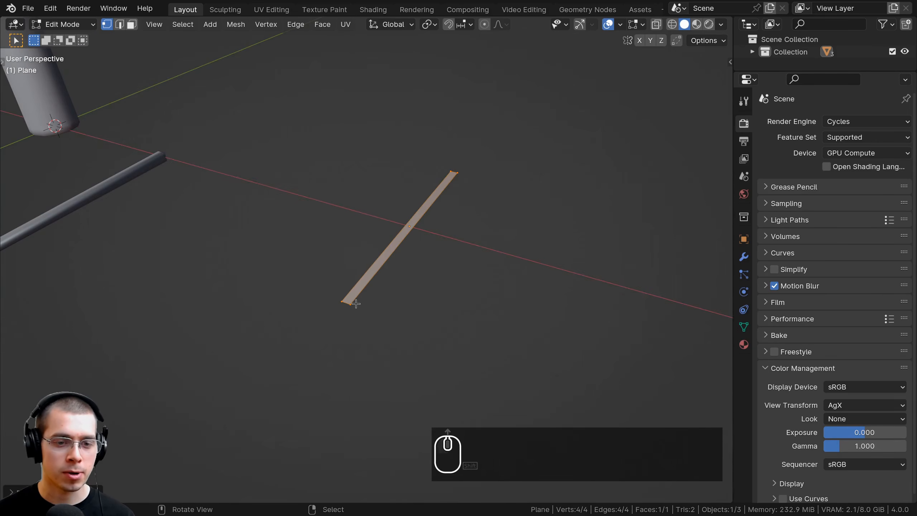
- Taper the narrow strip by scaling its near end edge down to almost a point, and reselect the whole mesh
shift+middle_drag(400, 318, 552, 331)
key(s)
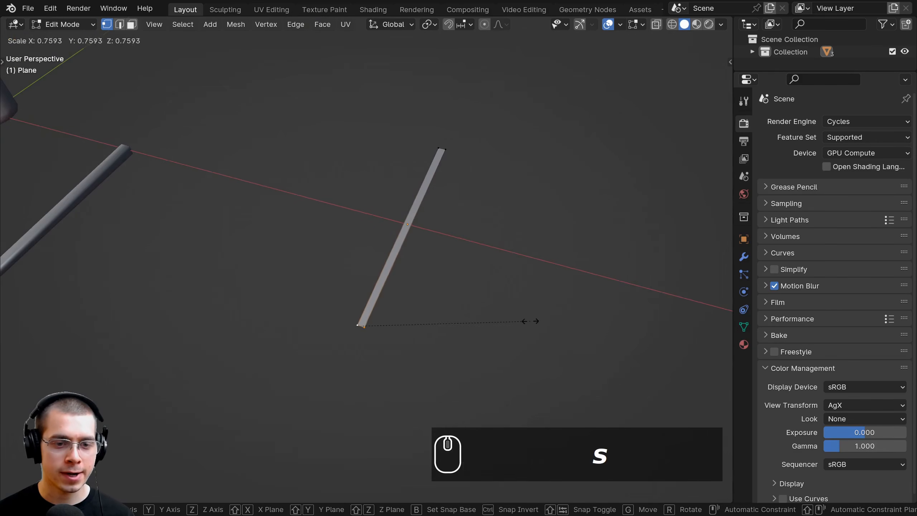
key(s)
click(473, 315)
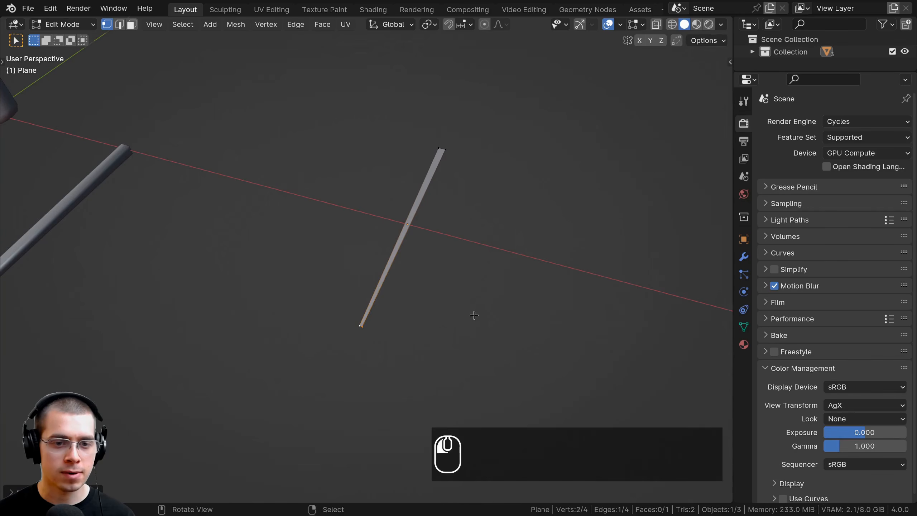
middle_drag(473, 313, 428, 273)
key(a)
key(a)
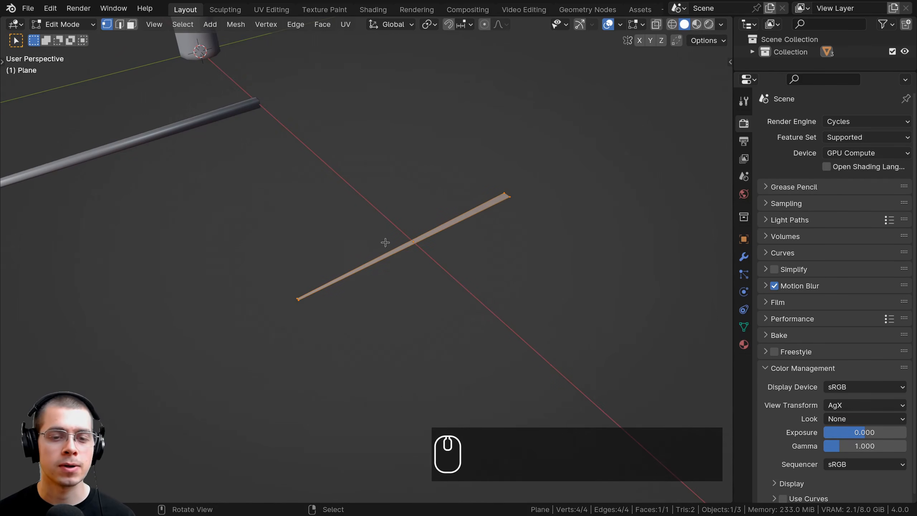
middle_drag(323, 126, 327, 126)
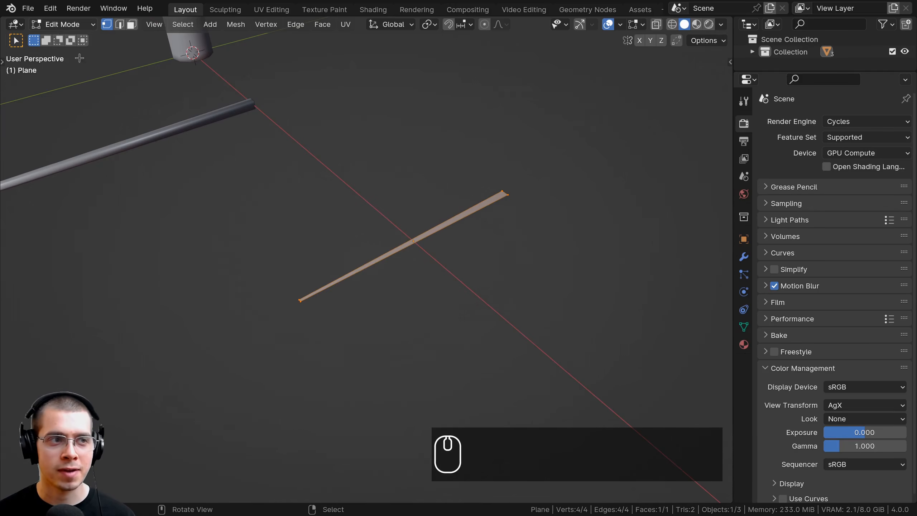
- Save the project as tree.blend in the Mini-Tree/tutoral folder
click(28, 9)
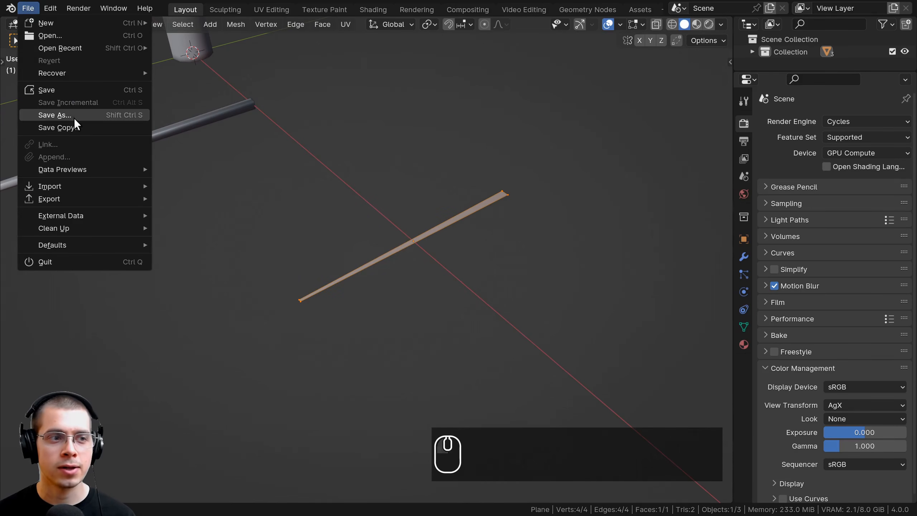
click(58, 115)
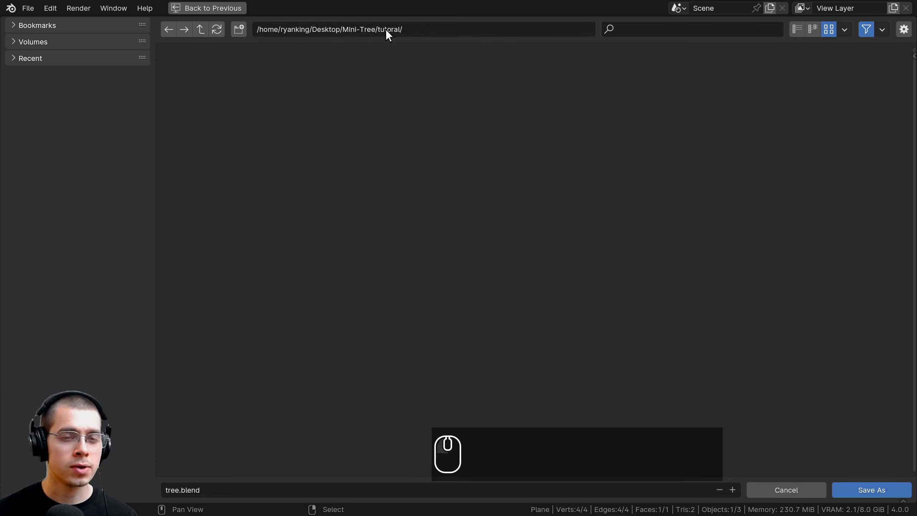
click(415, 28)
drag(415, 27, 310, 32)
click(338, 160)
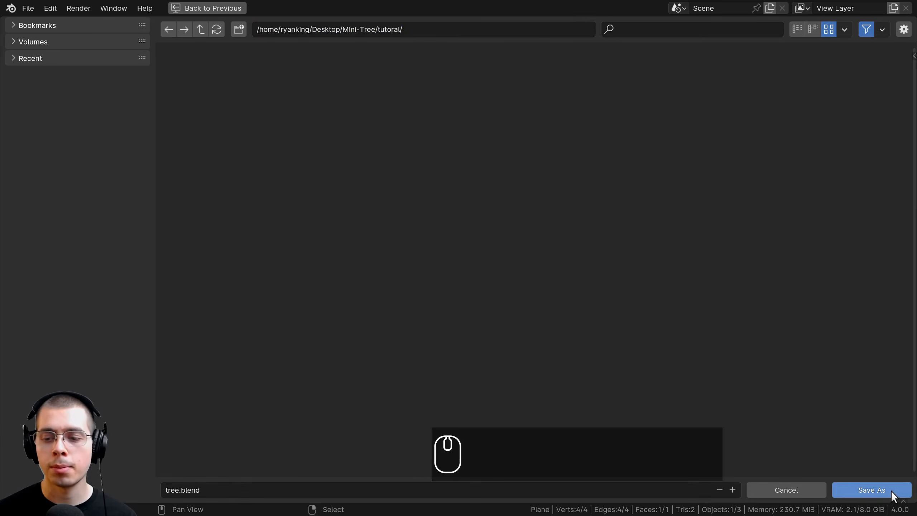
click(871, 489)
shift+middle_drag(377, 297, 381, 296)
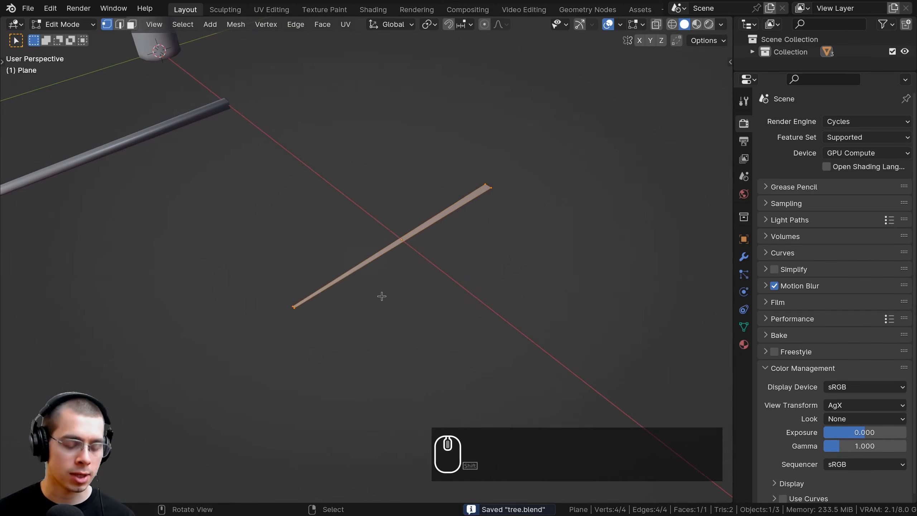
key(ctrl+s)
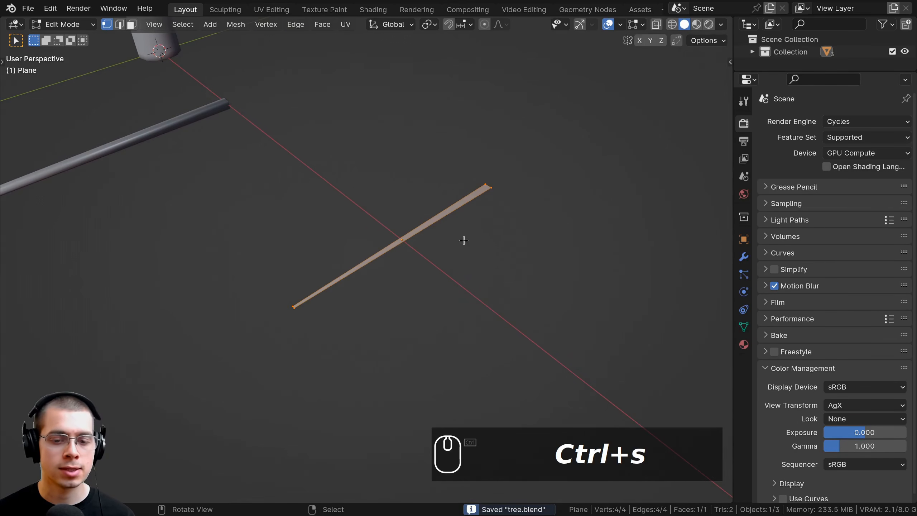
mouse_move(463, 240)
shift+middle_down()
mouse_move(444, 217)
mouse_move(418, 219)
mouse_move(467, 226)
shift+middle_up()
key(ctrl+s)
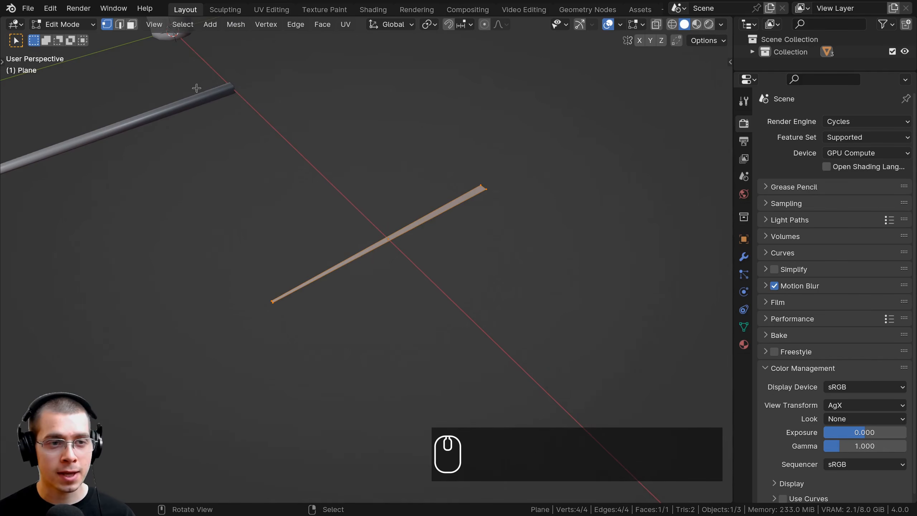
- Move the strip's mesh about -0.078 m along Y so its wide end sits at the object's origin, and return to Object Mode
middle_drag(365, 273, 439, 248)
key(g)
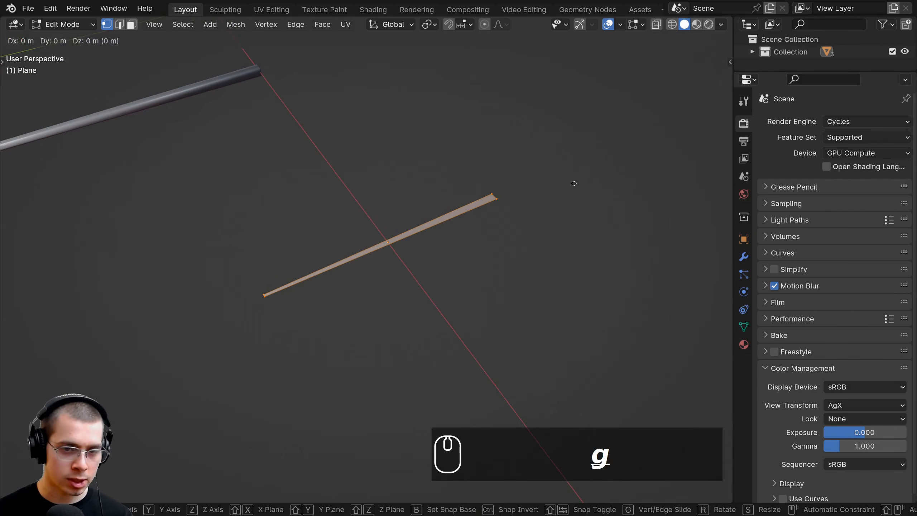
key(y)
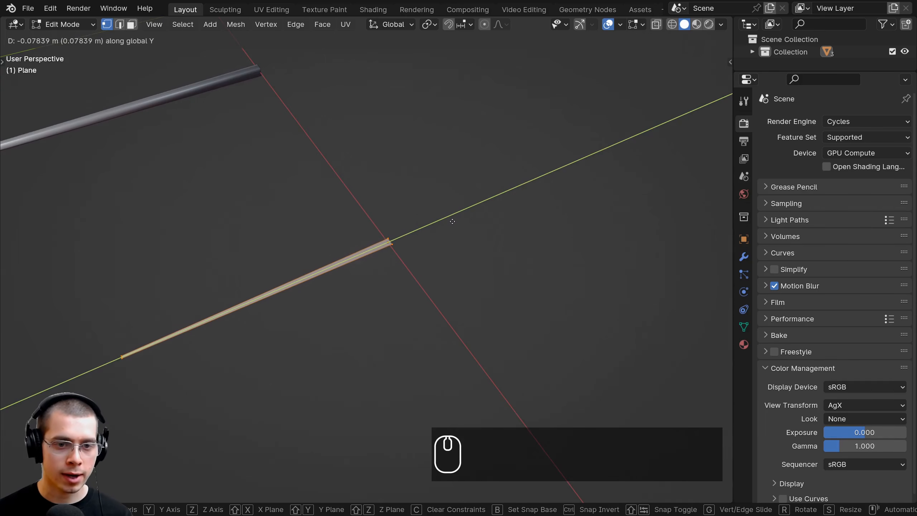
click(451, 221)
middle_drag(309, 231, 401, 294)
key(Tab)
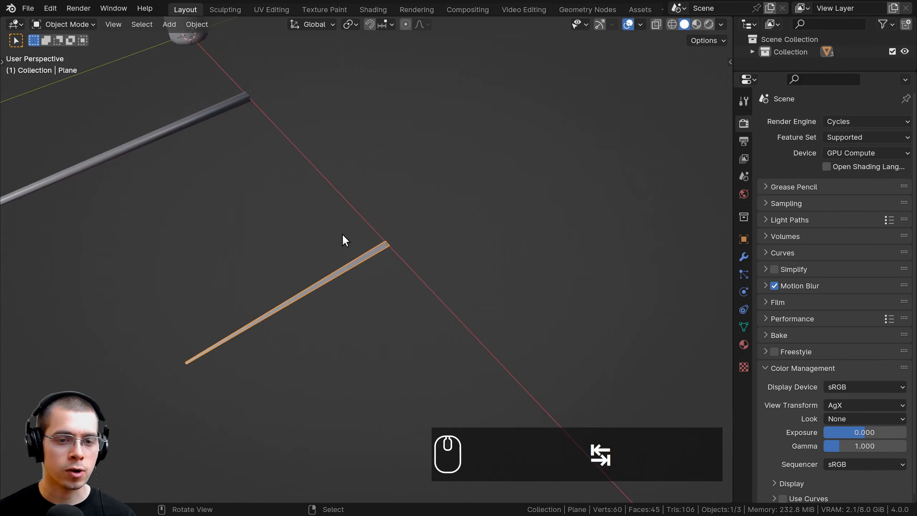
- Deselect all objects and save the file
scroll(345, 238, down, 2)
shift+middle_drag(347, 239, 425, 249)
scroll(425, 248, down, 3)
key(a)
scroll(369, 243, up, 1)
key(ctrl+s)
shift+middle_drag(346, 184, 478, 381)
scroll(371, 253, down, 2)
middle_drag(434, 294, 406, 229)
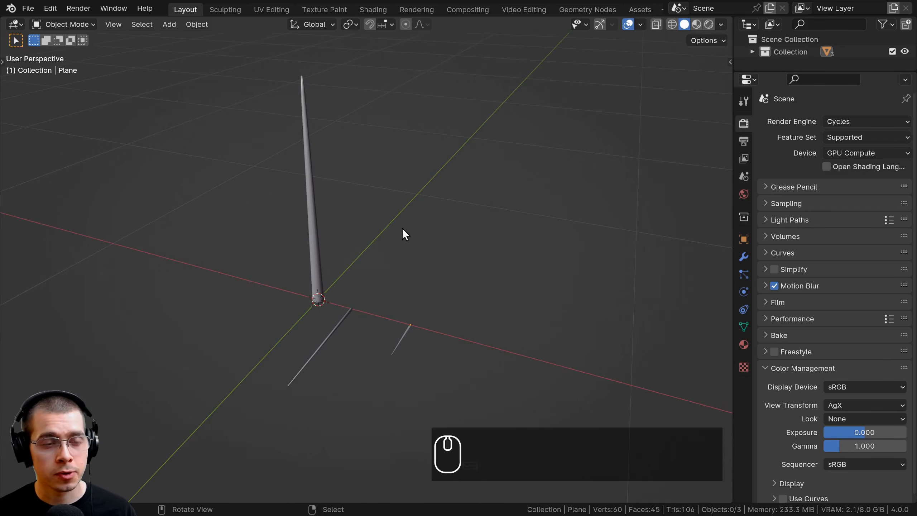
- Select the tall tapered cylinder and switch to the Shading workspace with Material Preview shading in the viewport
click(302, 109)
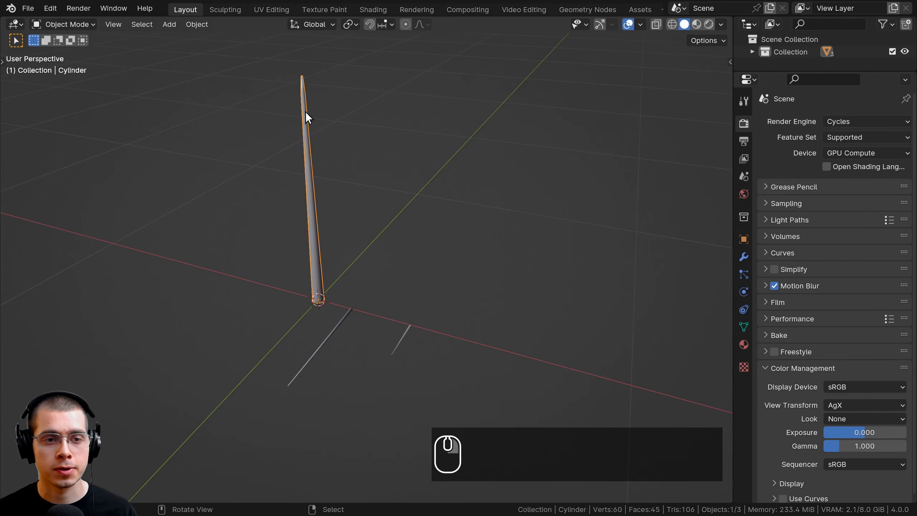
middle_drag(305, 112, 322, 159)
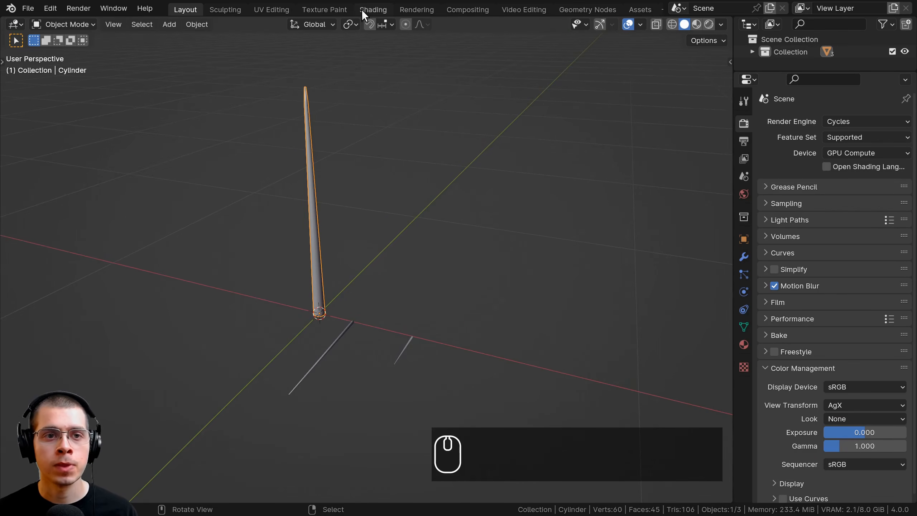
click(373, 9)
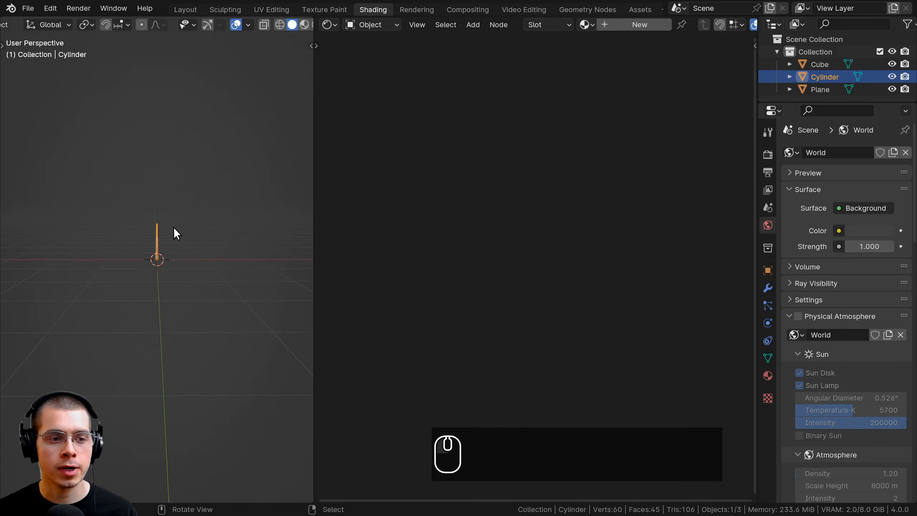
scroll(182, 157, up, 5)
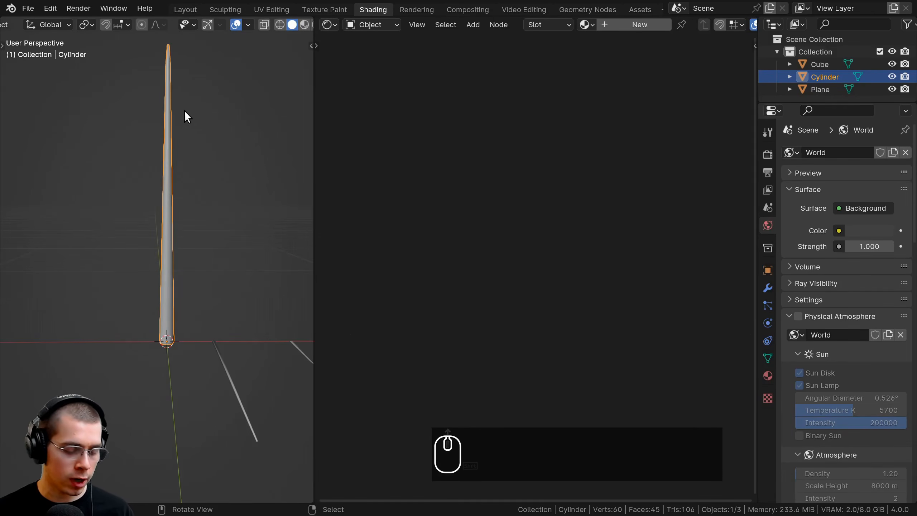
key(z)
click(189, 172)
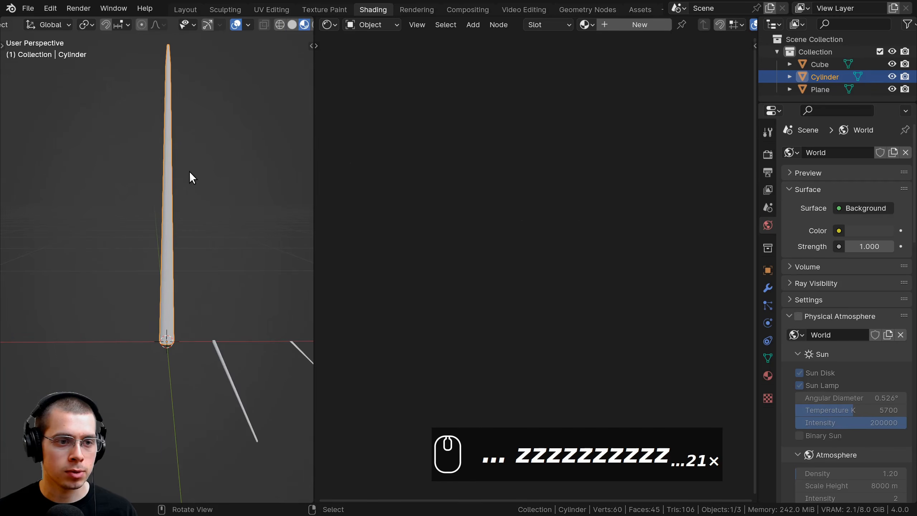
shift+middle_drag(189, 171, 186, 211)
scroll(201, 197, up, 4)
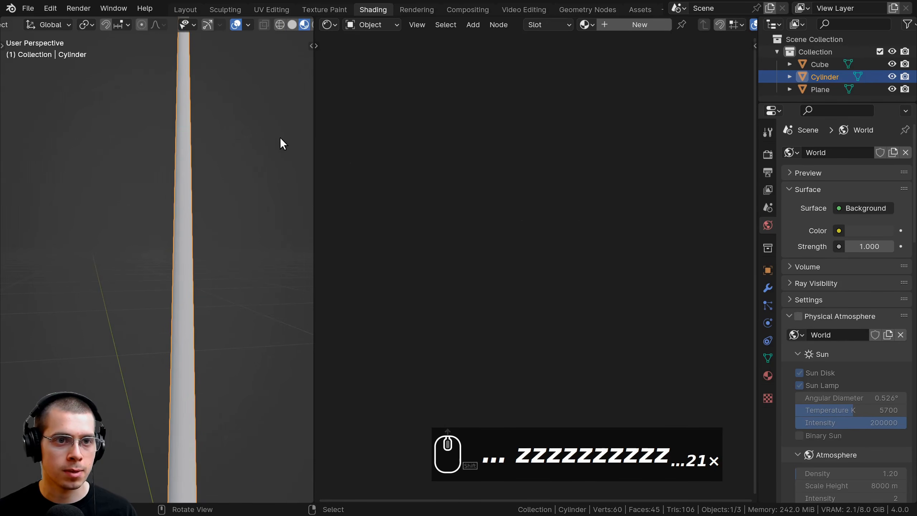
- Widen the 3D viewport slightly and set the Material Preview lighting strength to 2
drag(313, 98, 346, 98)
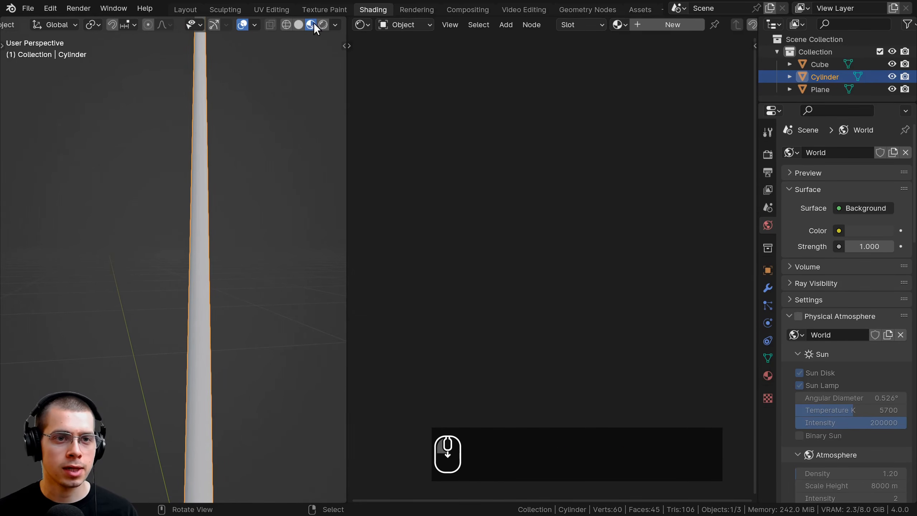
click(334, 25)
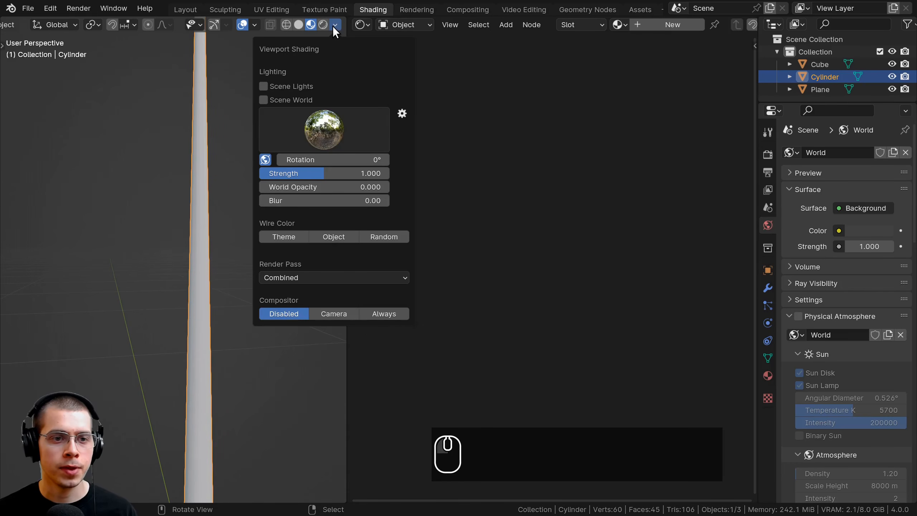
click(341, 171)
text(2)
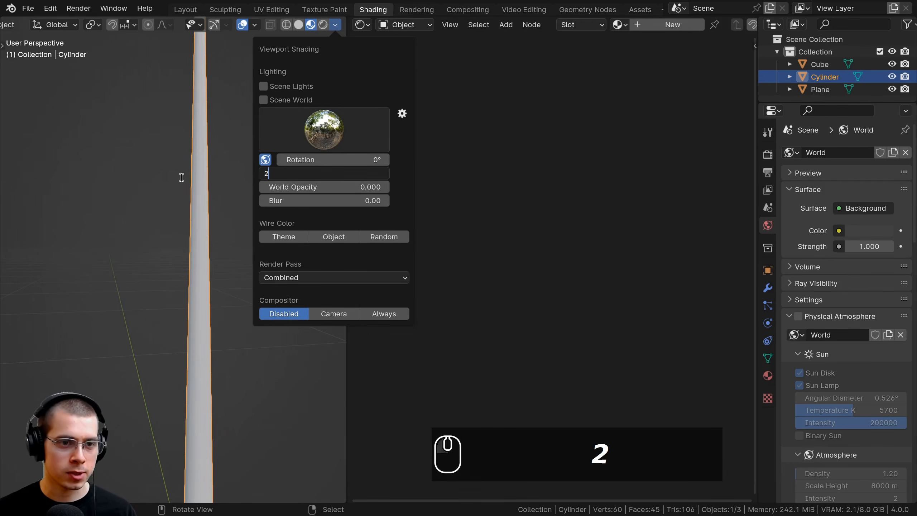
key(Return)
shift+middle_drag(319, 222, 269, 169)
shift+middle_drag(269, 169, 257, 199)
scroll(187, 148, up, 3)
middle_drag(187, 148, 366, 232)
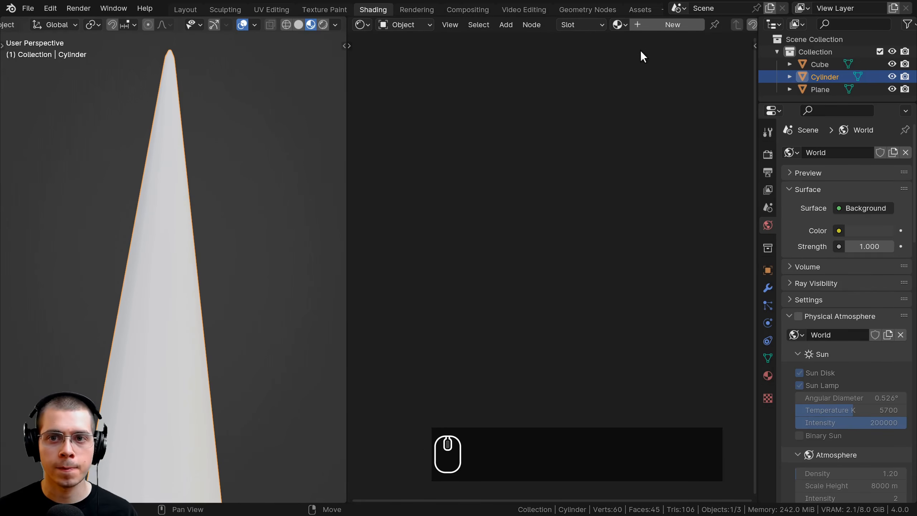
- Create a new material on the tall cylinder and name it Trunk
click(659, 23)
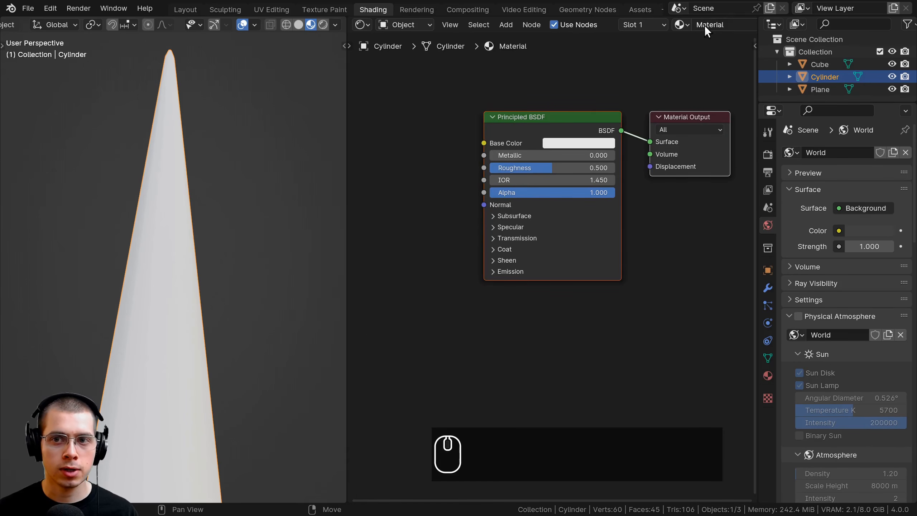
double_click(703, 25)
text(Trunk)
key(Return)
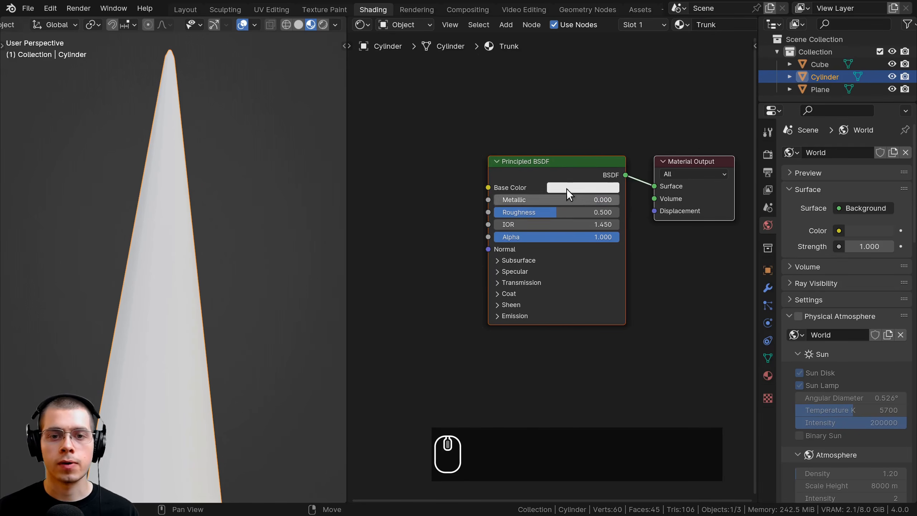
- Move the Principled BSDF node closer to the Material Output and widen the shader editor to make room for more nodes
key(a)
drag(566, 173, 587, 167)
middle_drag(587, 167, 587, 176)
scroll(588, 174, up, 1)
drag(591, 161, 593, 164)
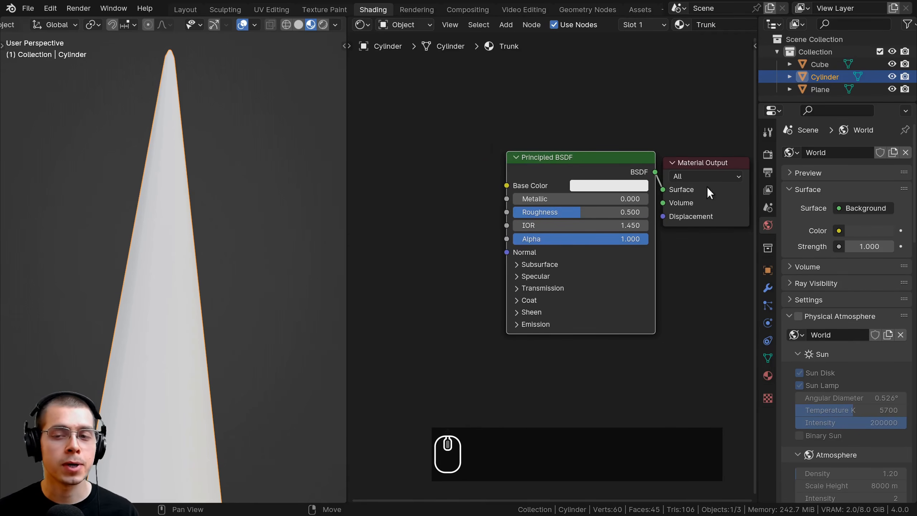
drag(757, 186, 897, 186)
middle_drag(646, 191, 683, 189)
middle_drag(513, 174, 541, 174)
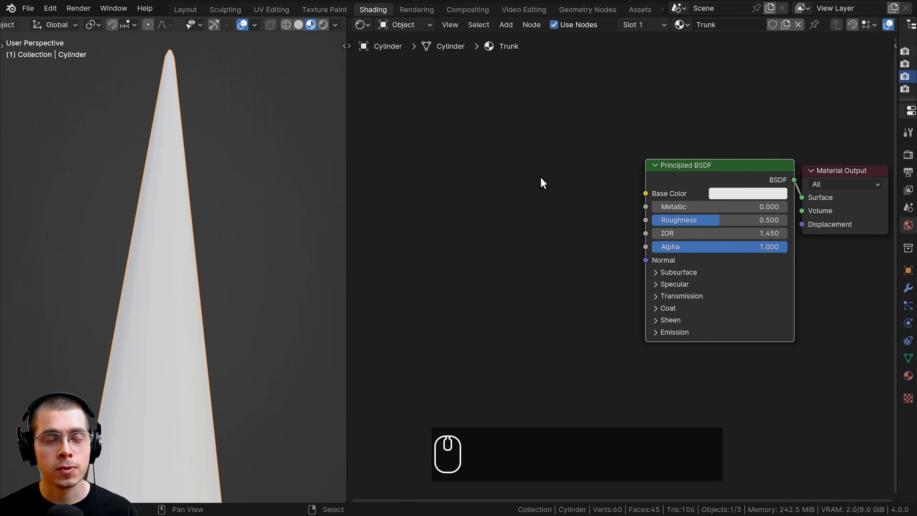
- Open the Preferences window
click(51, 9)
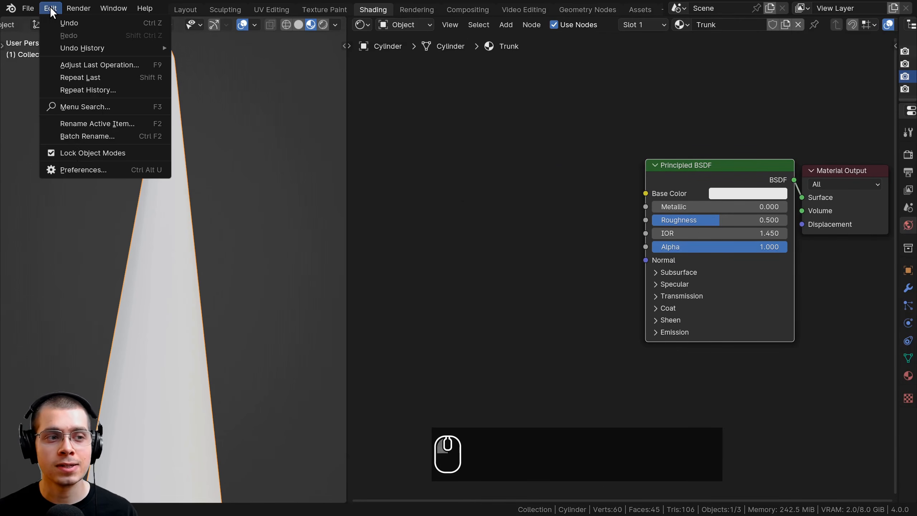
click(76, 169)
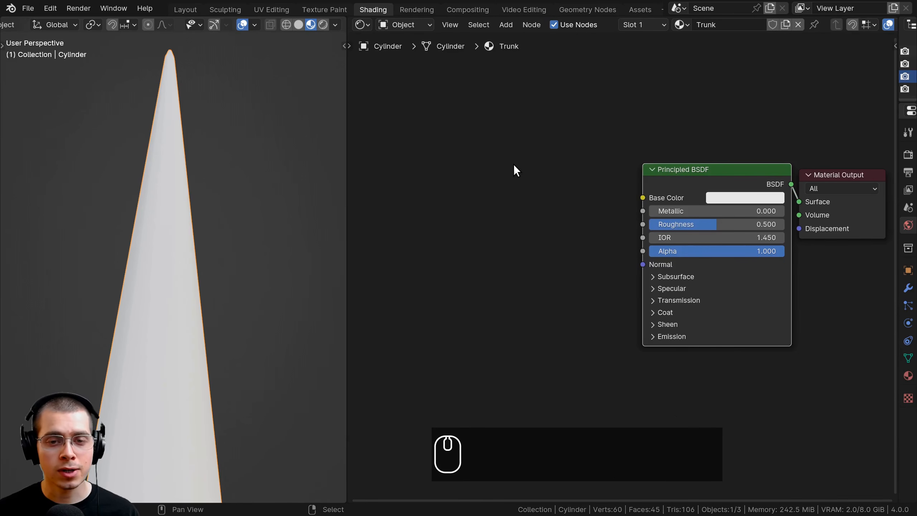
- Add a Noise Texture node to the Trunk material, placed ahead of the Principled BSDF with a gap between them
key(shift+a)
click(513, 164)
text(n)
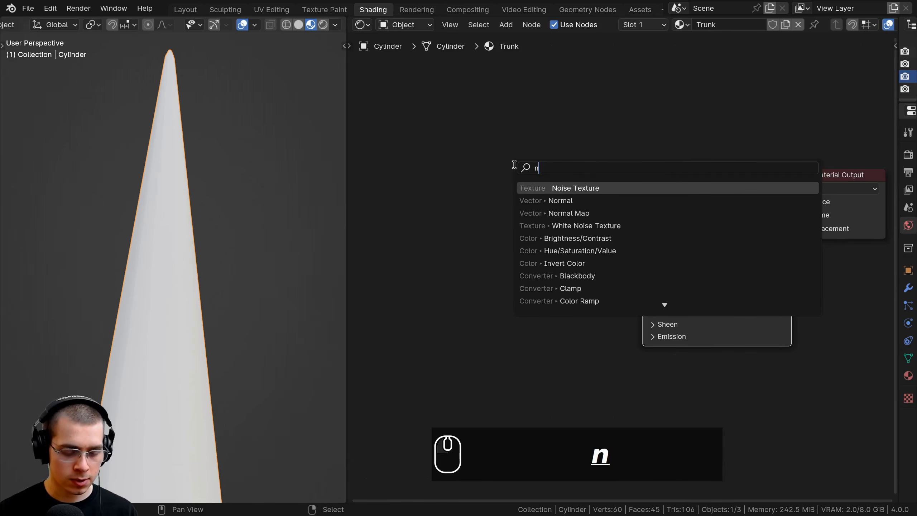
text(oise)
key(Return)
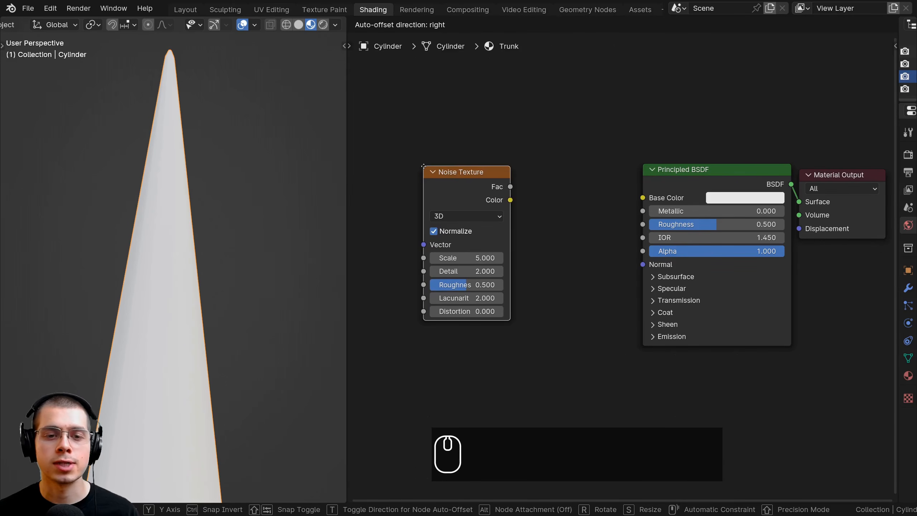
click(423, 167)
scroll(168, 245, up, 4)
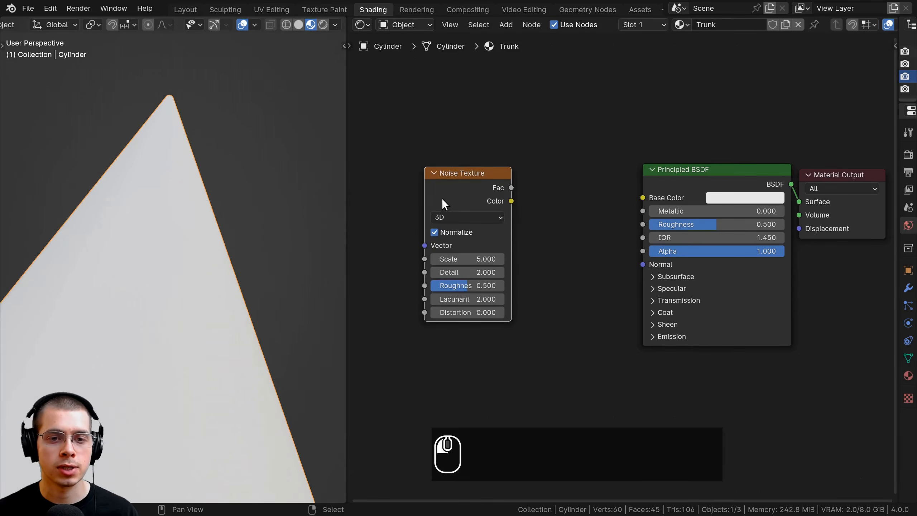
middle_drag(440, 200, 505, 227)
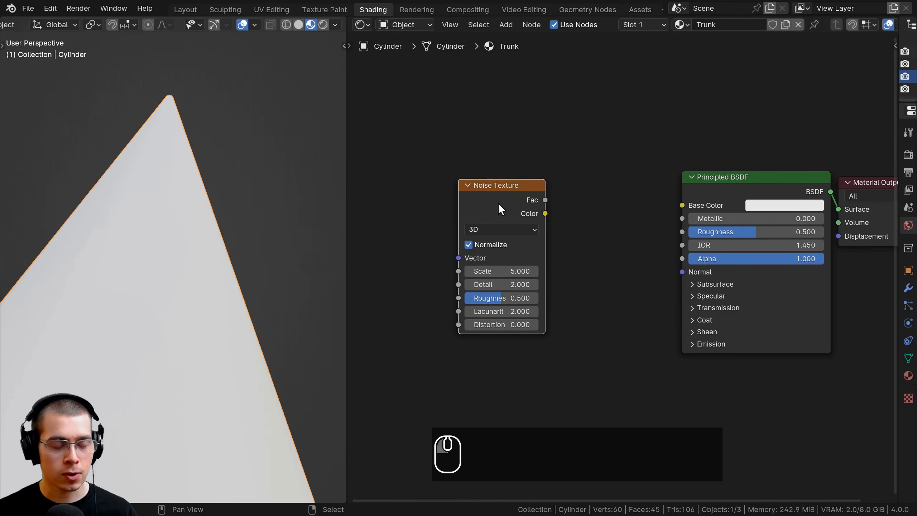
key(ctrl+shift)
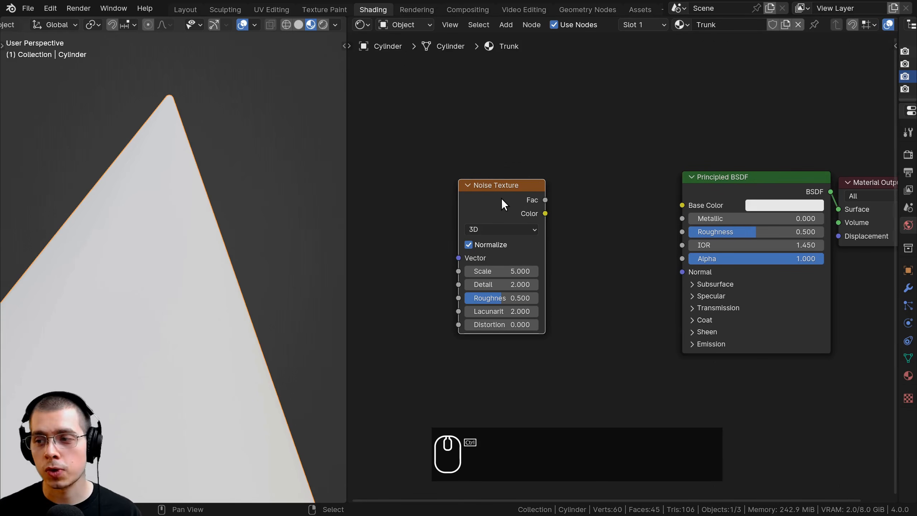
- Preview the Noise Texture's output directly on the trunk
ctrl+shift+click(510, 198)
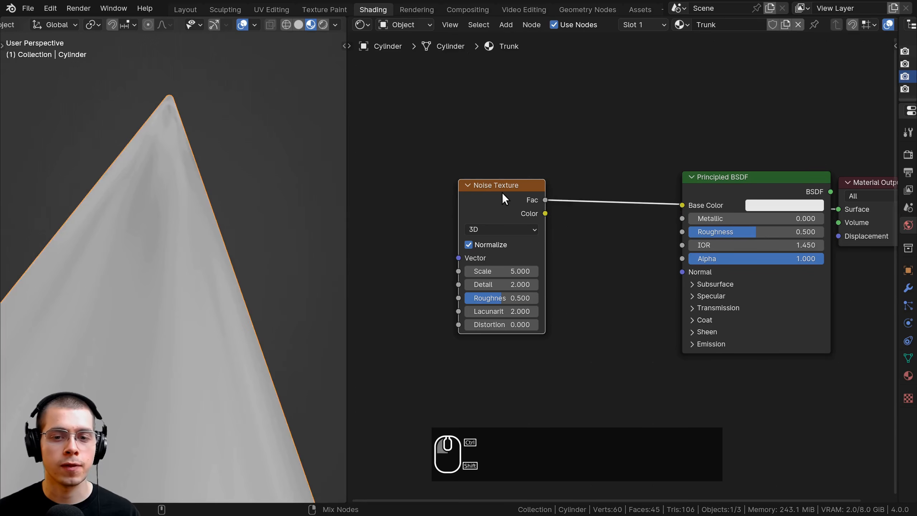
ctrl+shift+click(511, 205)
ctrl+shift+click(509, 200)
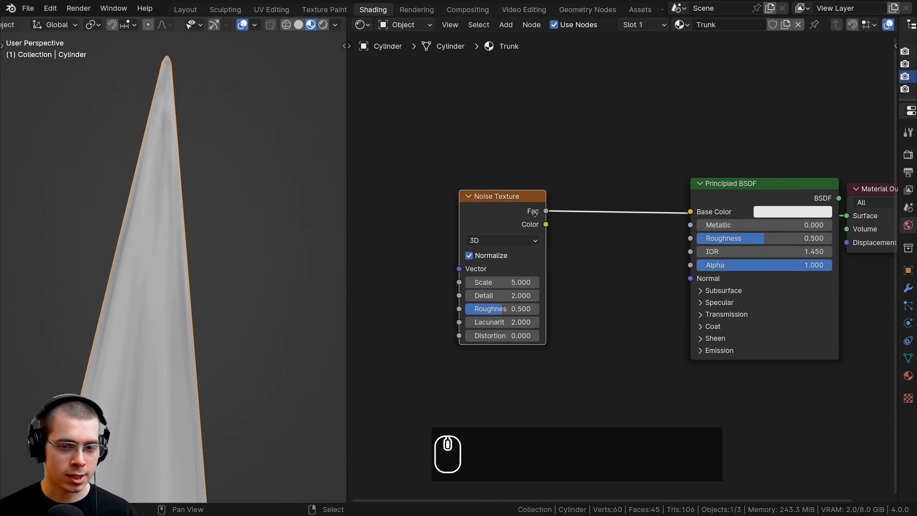
- Add linked Texture Coordinate and Mapping nodes ahead of the Noise Texture
middle_drag(518, 214, 609, 210)
key(ctrl+t)
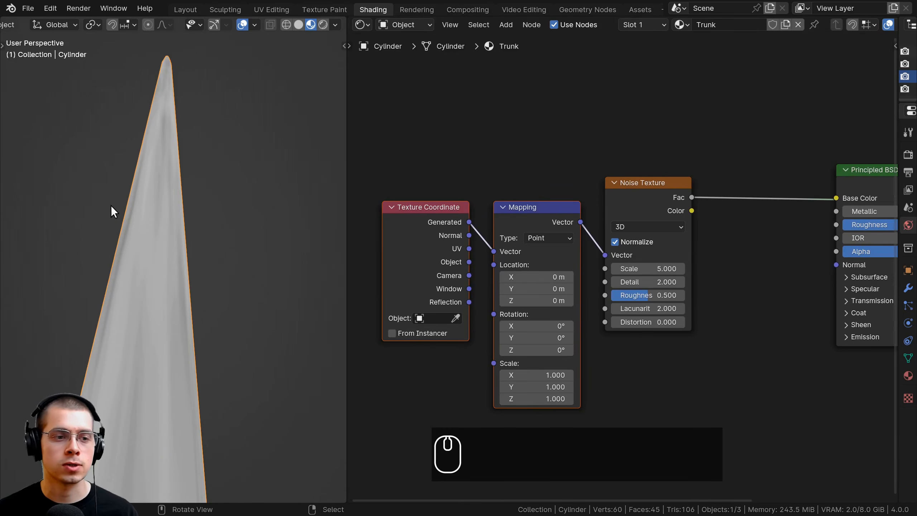
middle_drag(110, 205, 135, 359)
scroll(157, 281, up, 4)
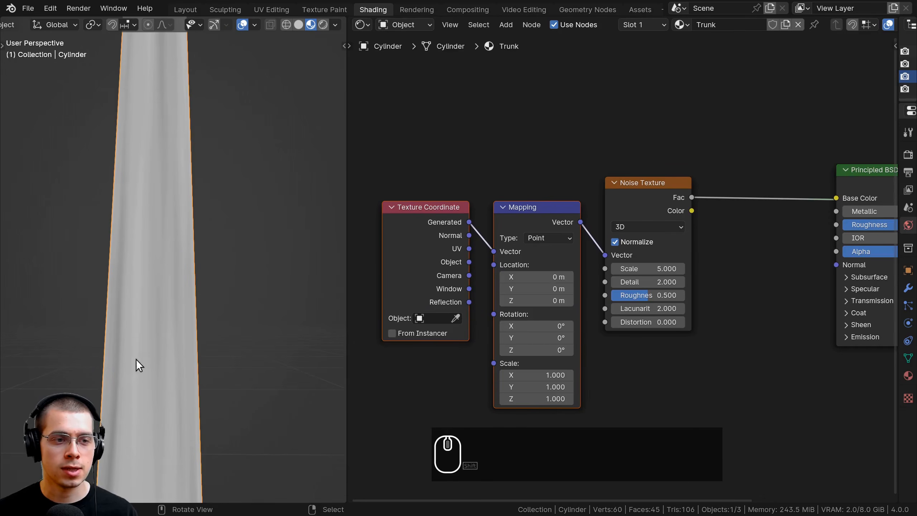
scroll(443, 259, up, 1)
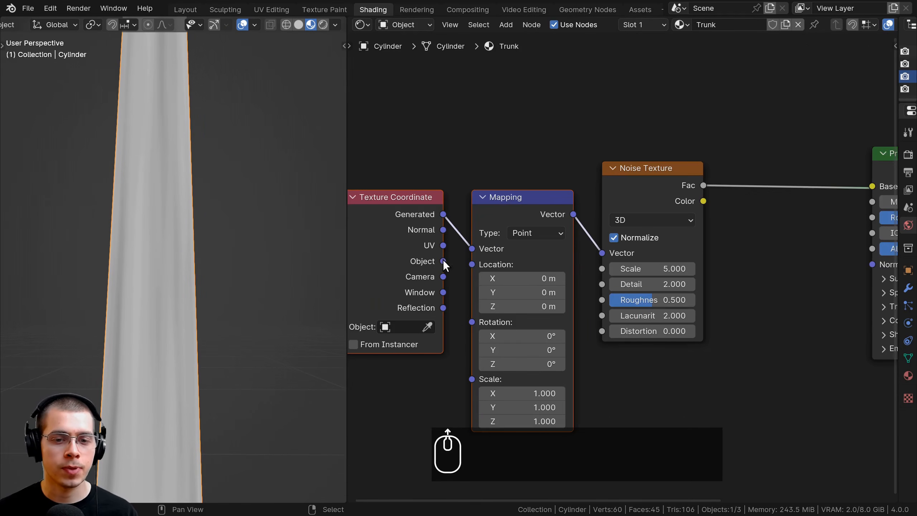
- Feed the Mapping node's Vector from the Object texture coordinates and space the nodes apart
drag(443, 260, 467, 248)
drag(380, 234, 404, 233)
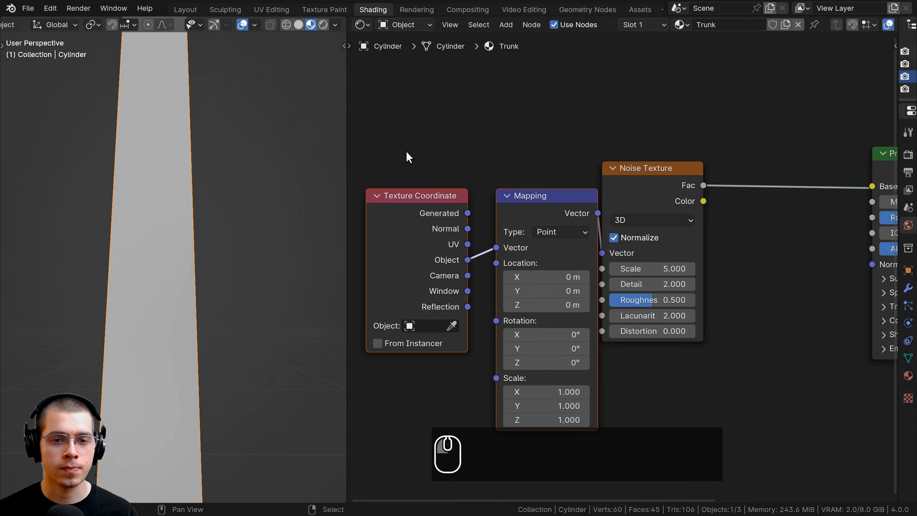
drag(540, 208, 526, 210)
- Set the Noise Texture's Scale to 40
middle_drag(174, 220, 174, 349)
scroll(415, 313, down, 2)
scroll(509, 305, up, 2)
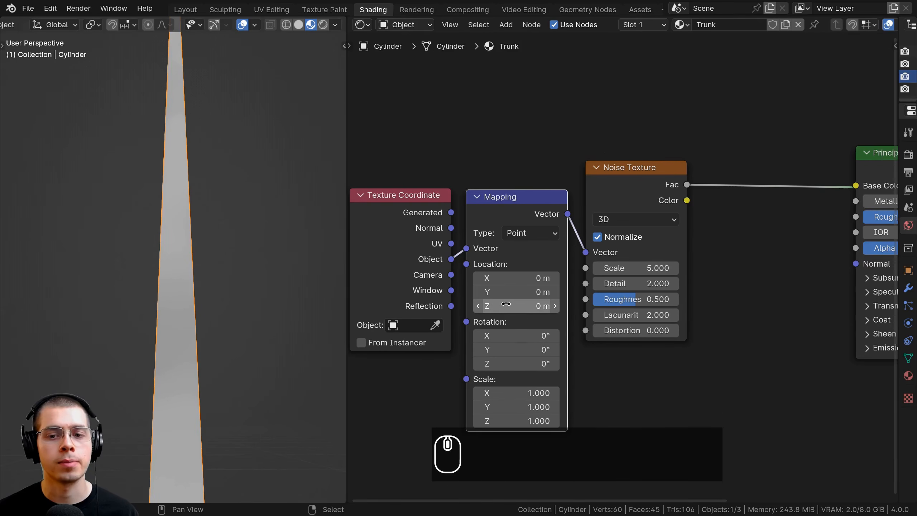
scroll(535, 283, down, 2)
scroll(629, 326, up, 2)
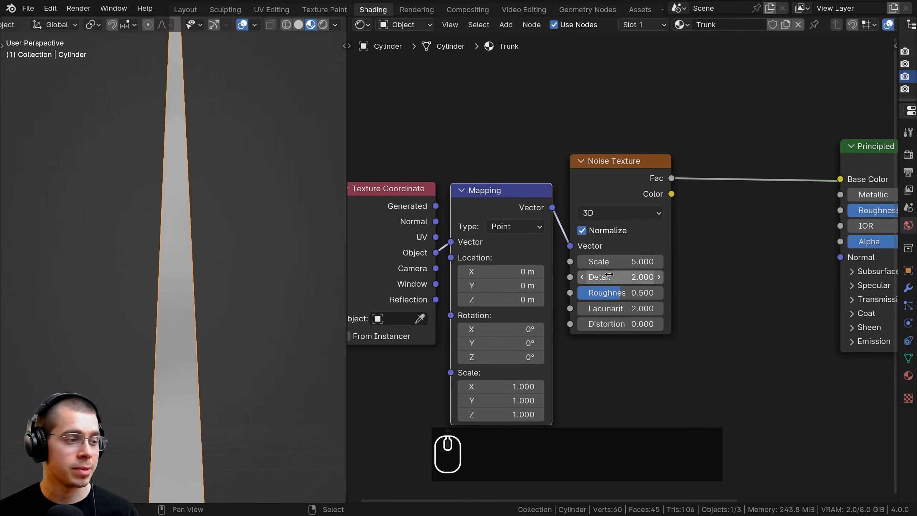
scroll(558, 244, down, 2)
scroll(549, 217, up, 2)
click(562, 224)
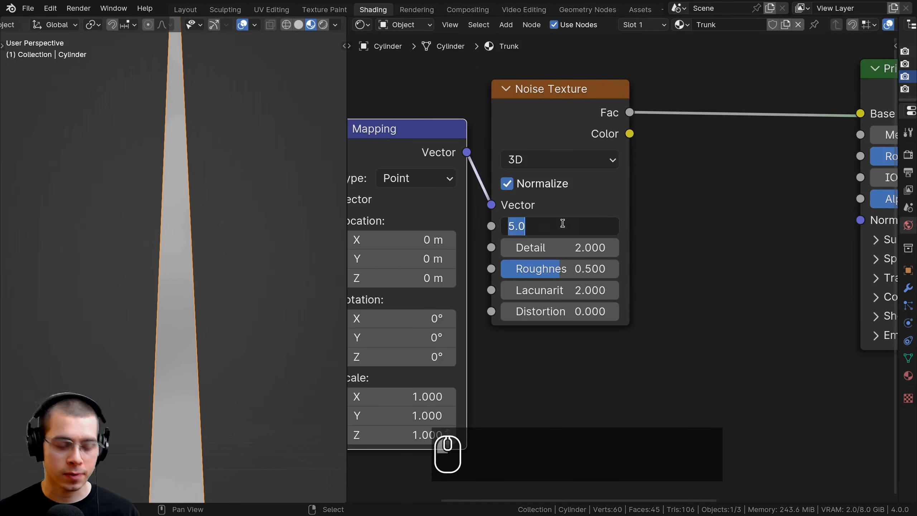
text(40)
key(Return)
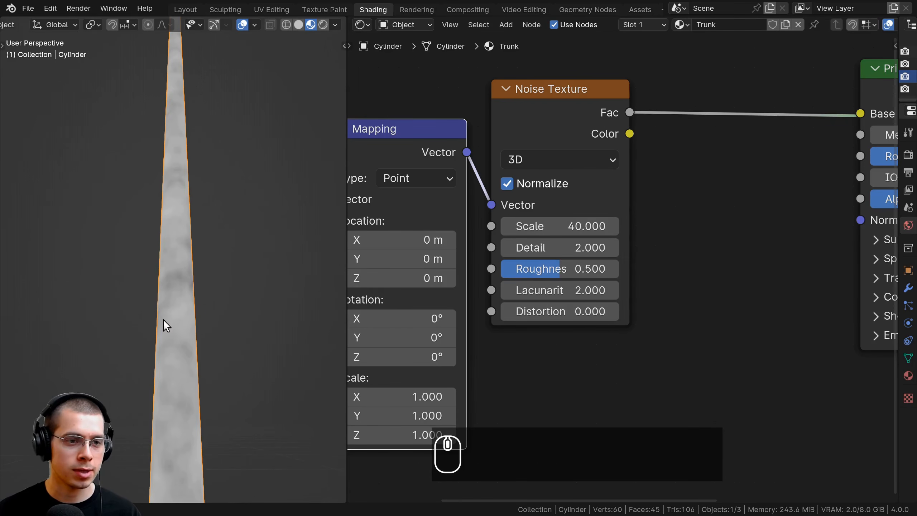
- Widen the shader editor to give the Trunk material nodes more room
middle_drag(150, 213, 169, 202)
middle_drag(409, 216, 575, 216)
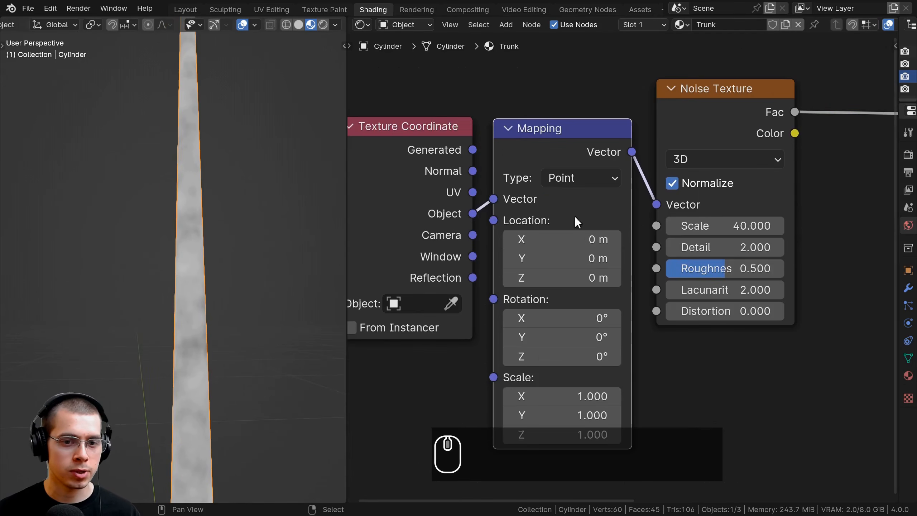
scroll(606, 259, down, 3)
middle_drag(606, 259, 590, 261)
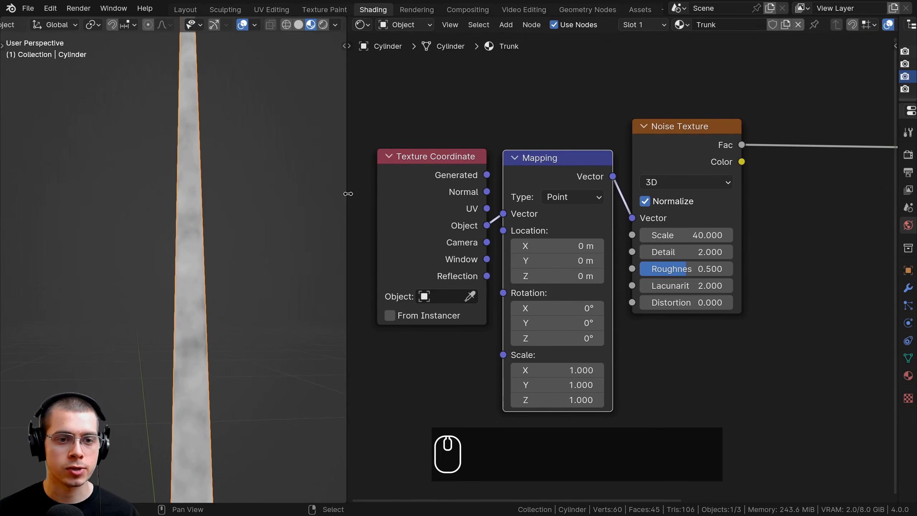
drag(348, 194, 311, 198)
- Raise the Noise Texture's Detail to 15 and set its Roughness to 0.6
scroll(181, 225, up, 4)
scroll(532, 262, up, 1)
middle_drag(597, 257, 557, 262)
drag(558, 262, 591, 262)
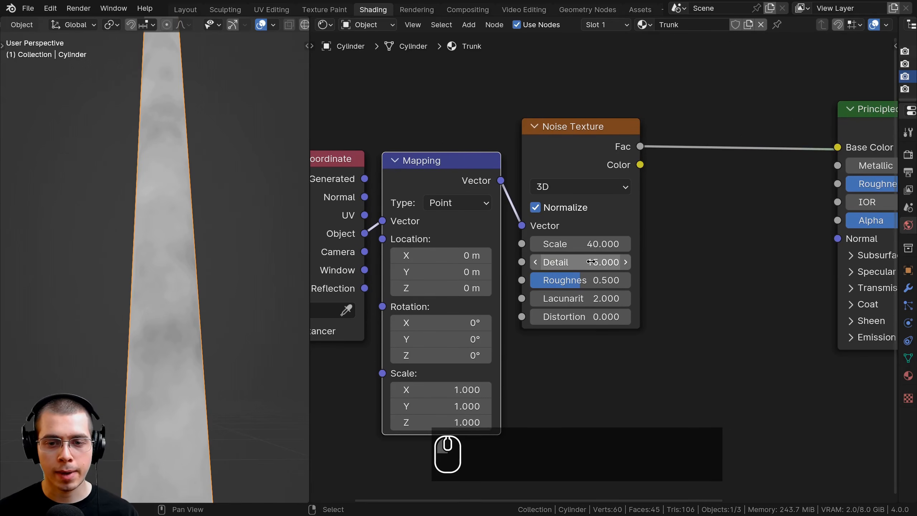
click(588, 280)
key(BackSpace)
text(6)
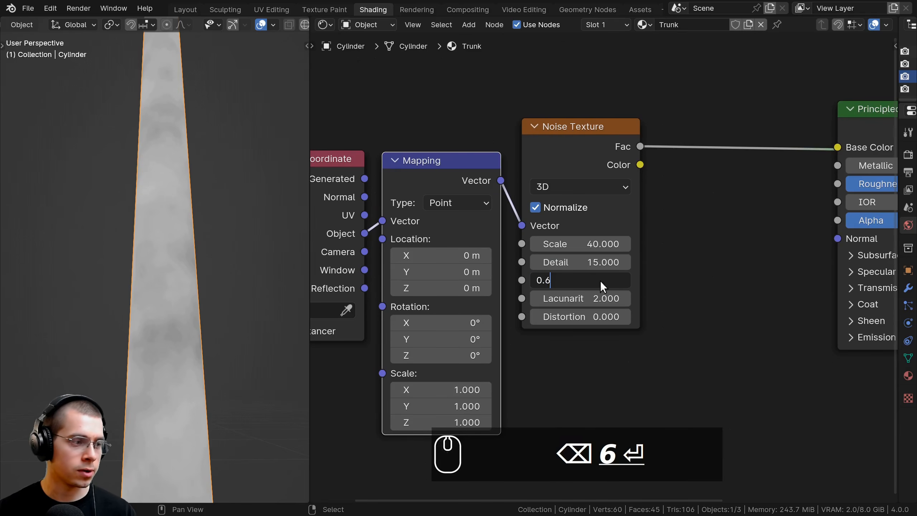
key(Return)
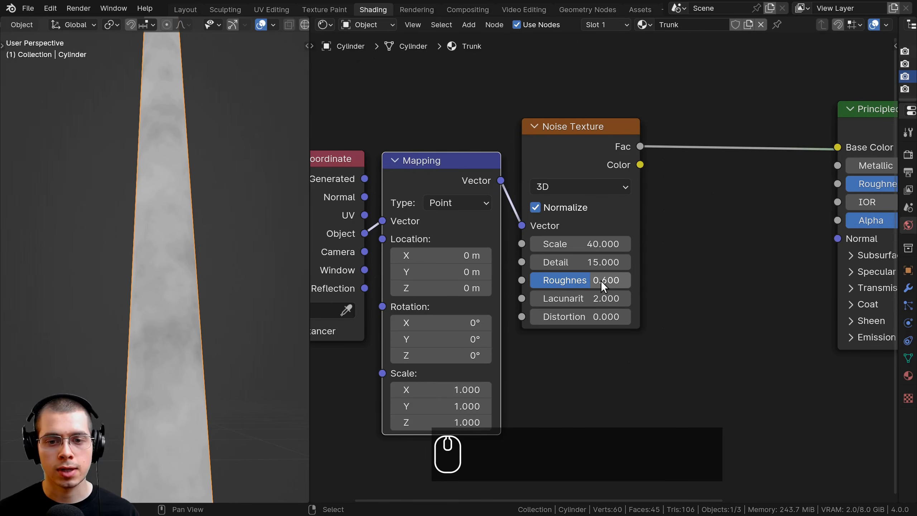
- Connect the noise Fac output to the Principled BSDF's Base Color and route the Principled BSDF back to the Material Output's Surface
middle_drag(629, 258, 605, 269)
scroll(682, 183, down, 2)
middle_drag(682, 183, 635, 205)
middle_drag(575, 183, 549, 197)
click(548, 196)
click(655, 139)
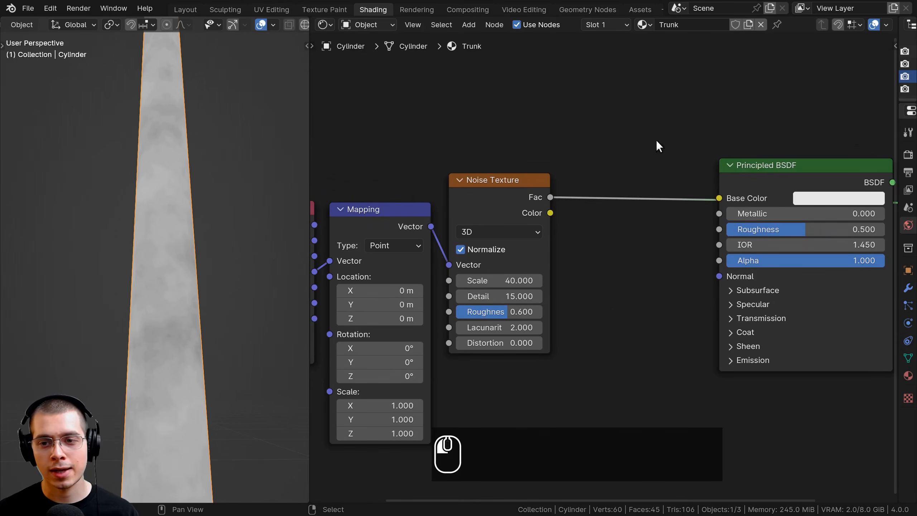
drag(545, 197, 731, 196)
drag(750, 188, 750, 172)
middle_drag(750, 172, 569, 211)
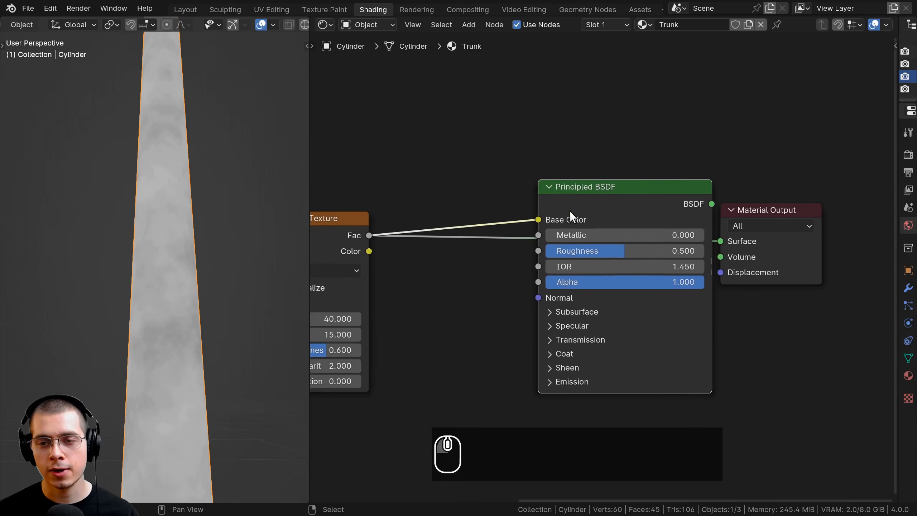
ctrl+shift+click(602, 196)
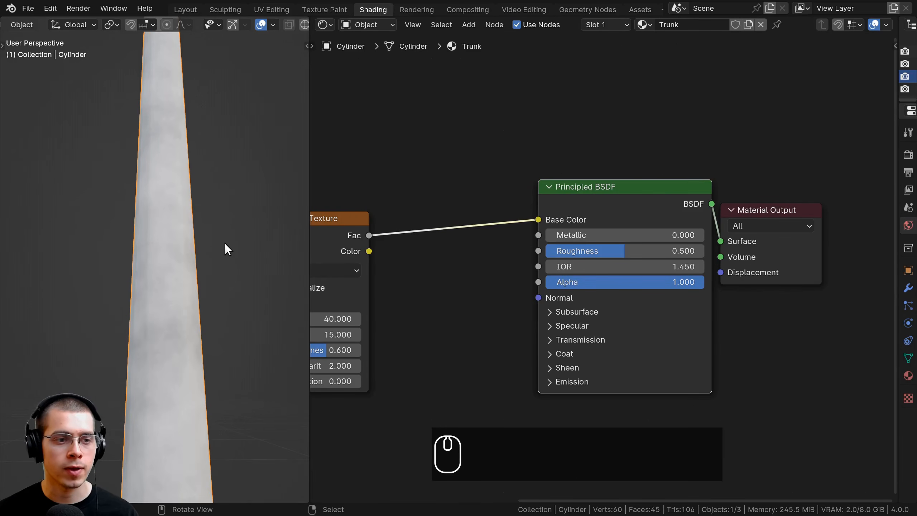
- Insert a Color Ramp between the Noise Texture and the Principled BSDF and place it slightly higher
key(shift+a)
click(447, 148)
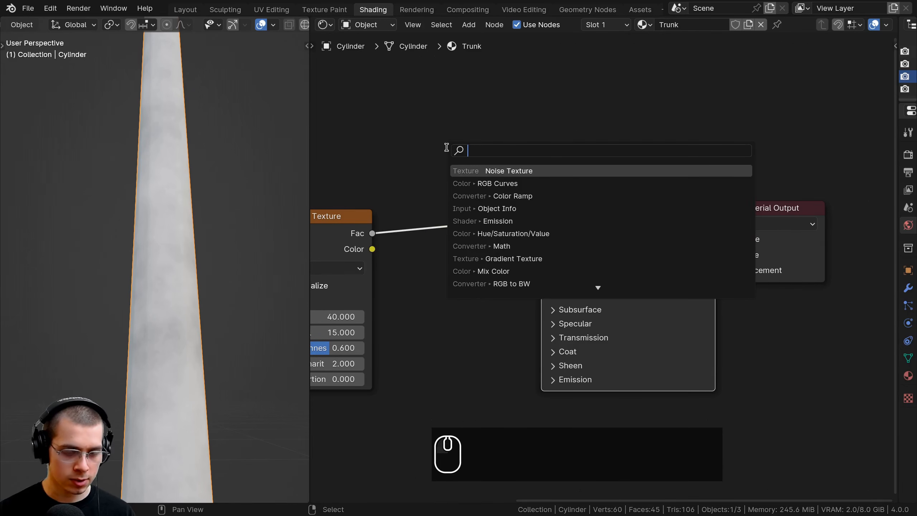
text(col)
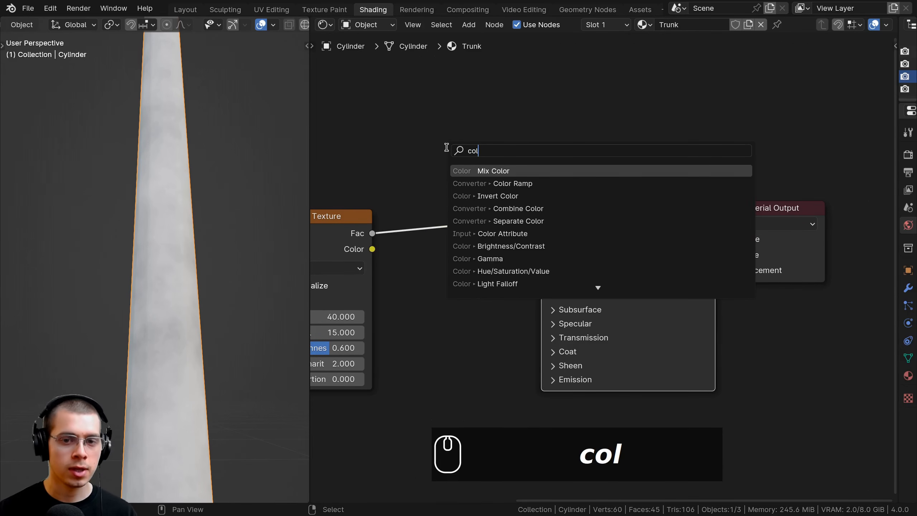
click(480, 184)
click(425, 208)
scroll(605, 263, down, 2)
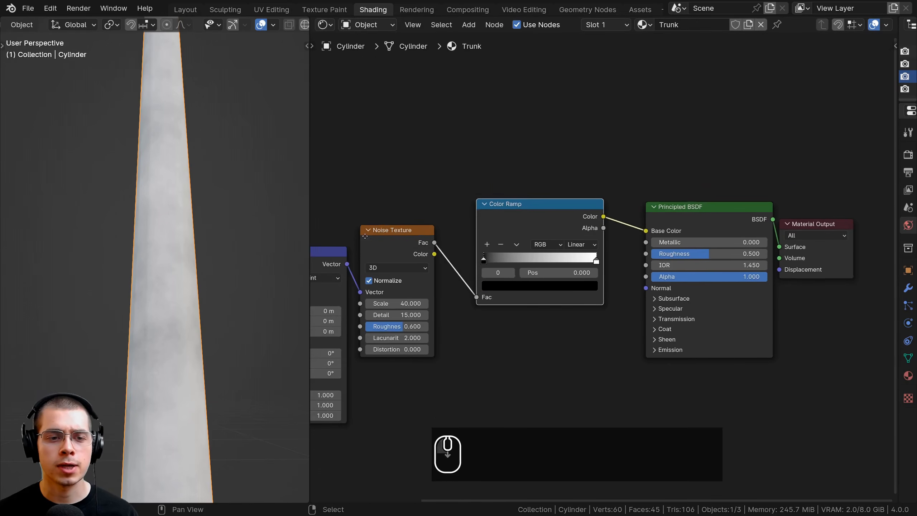
scroll(574, 249, up, 1)
drag(560, 212, 558, 191)
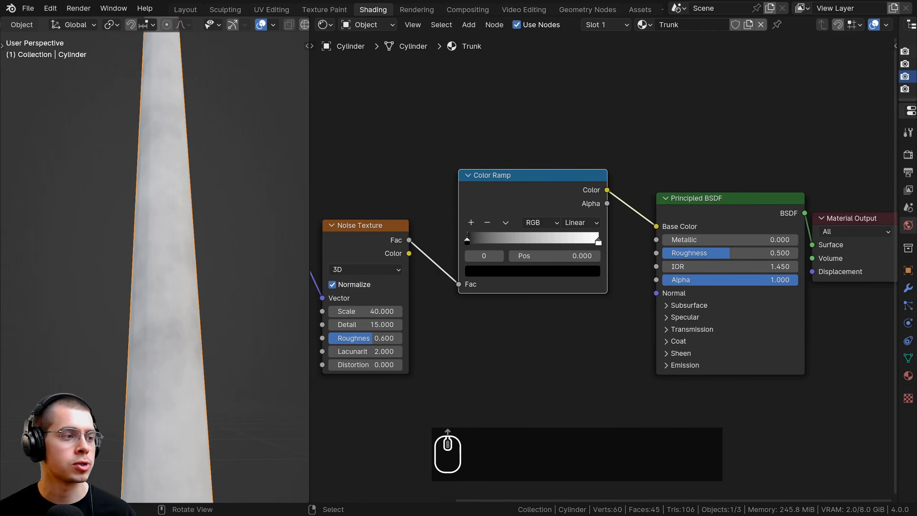
- Copy the reference brown colour for the trunk
key(ctrl+c)
key(ctrl+c)
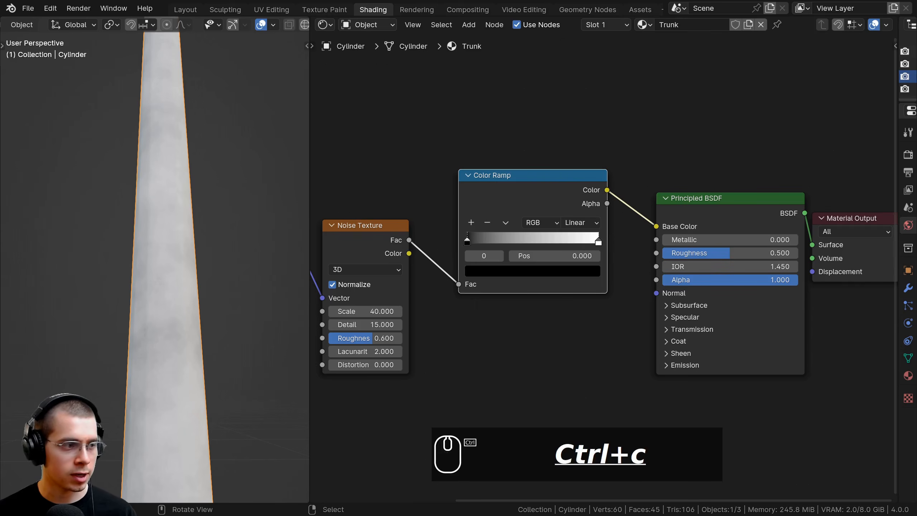
scroll(448, 243, up, 2)
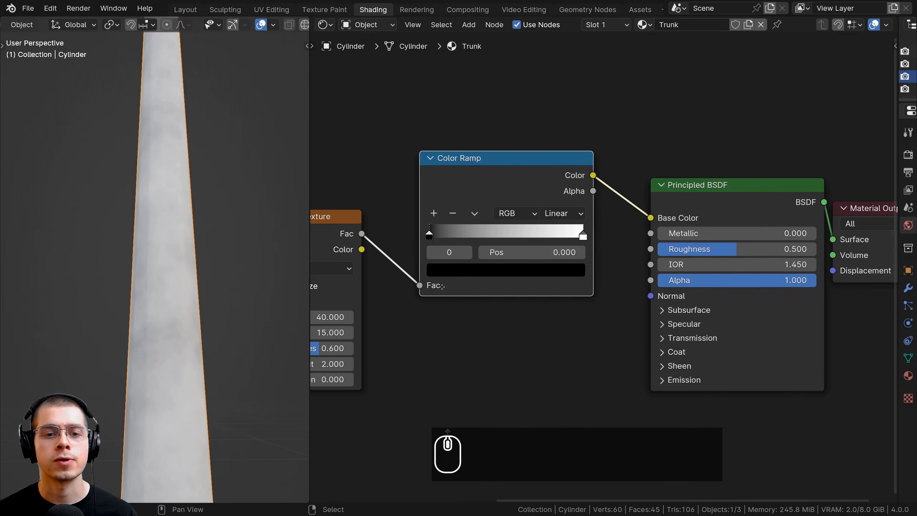
- Tighten the Color Ramp by moving the black stop to about 0.27 and the white stop to about 0.77
drag(430, 238, 480, 237)
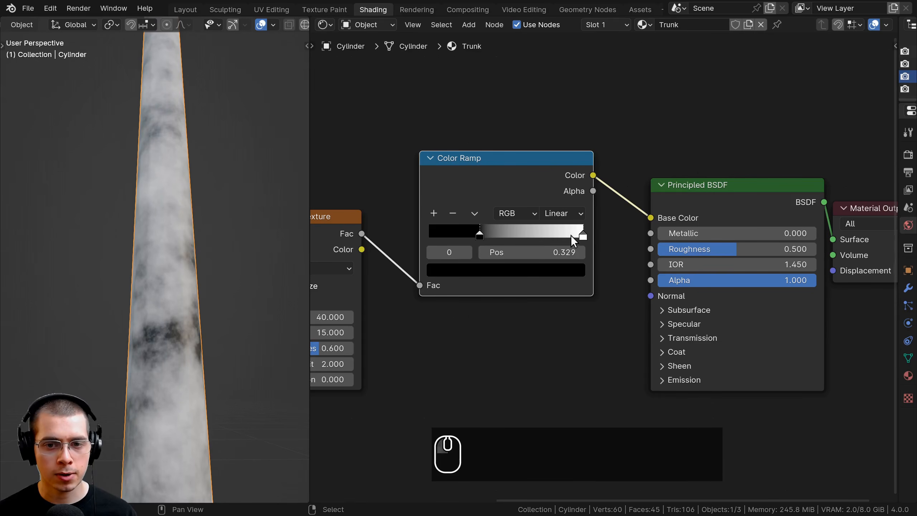
drag(571, 236, 549, 233)
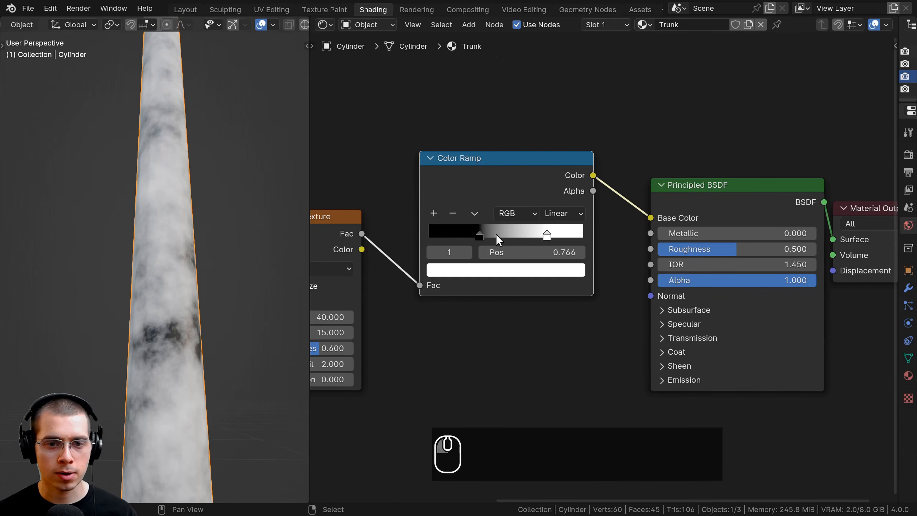
drag(479, 234, 470, 233)
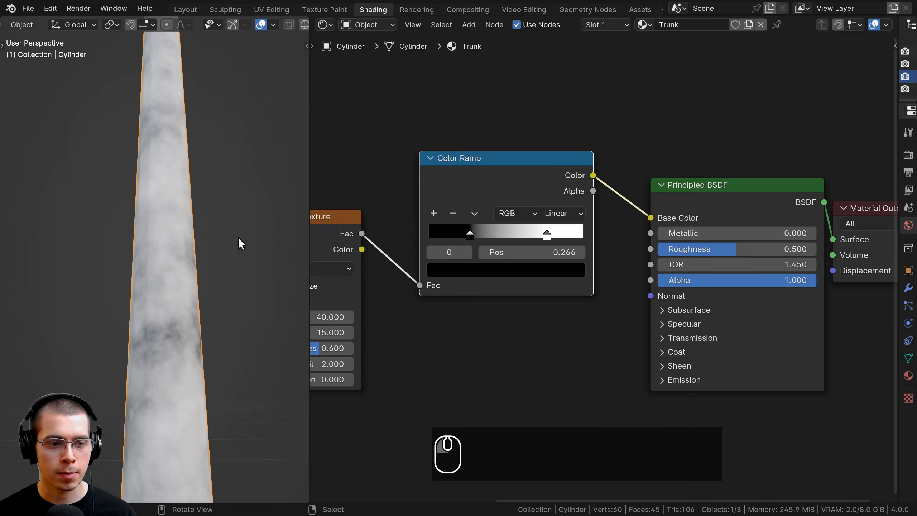
- Recolour the Color Ramp's white stop with the copied brown, hex 996446
click(548, 233)
middle_drag(541, 258, 545, 296)
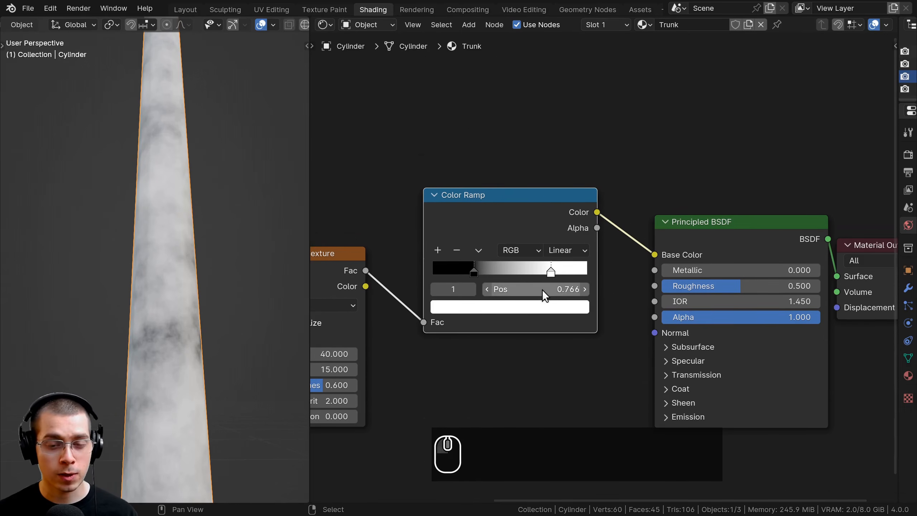
click(530, 306)
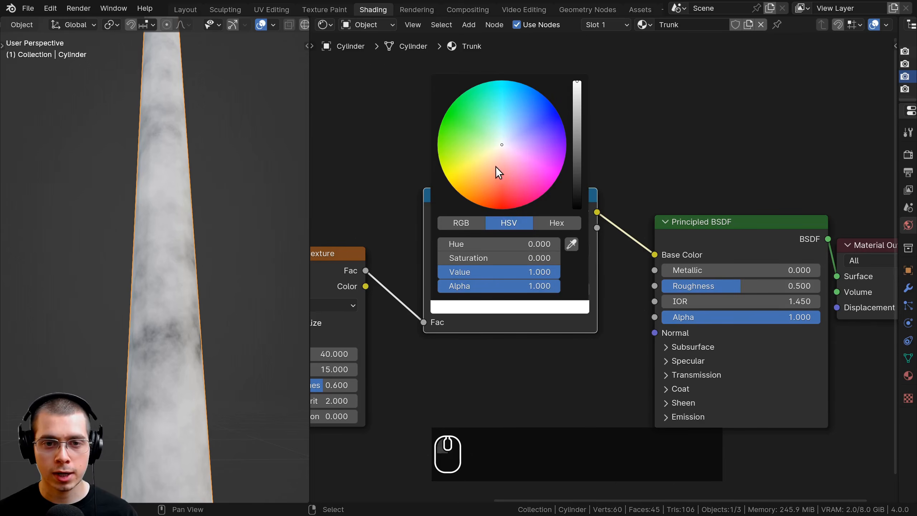
drag(497, 173, 486, 180)
drag(578, 113, 576, 118)
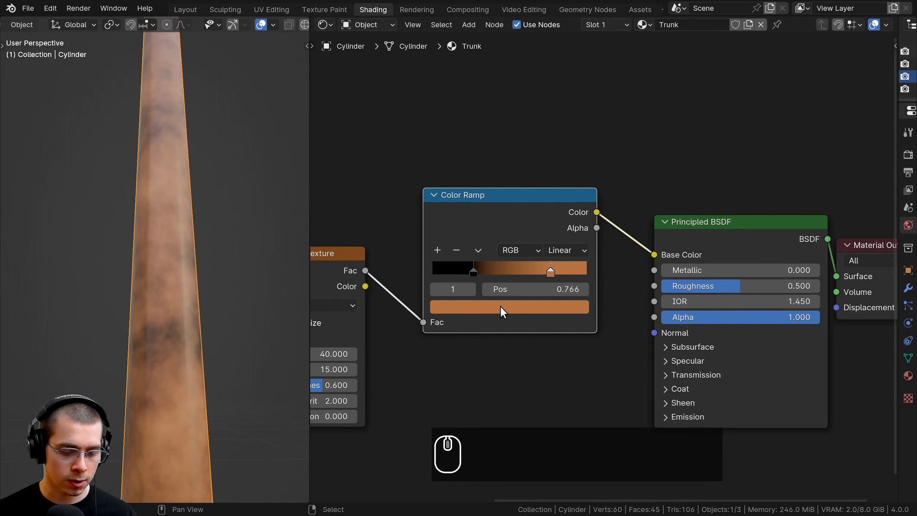
key(ctrl+v)
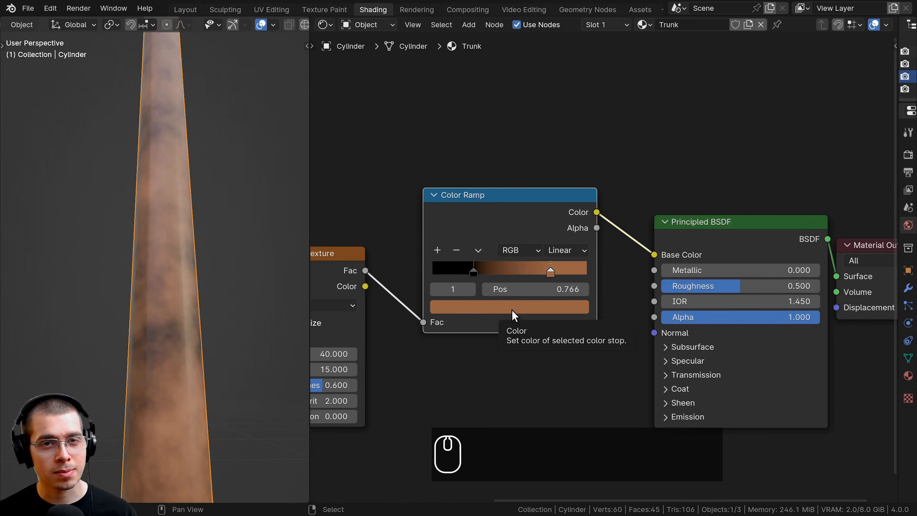
- Check the brown stop's hex colour value and inspect the trunk's colouring from another angle
middle_drag(511, 309, 506, 309)
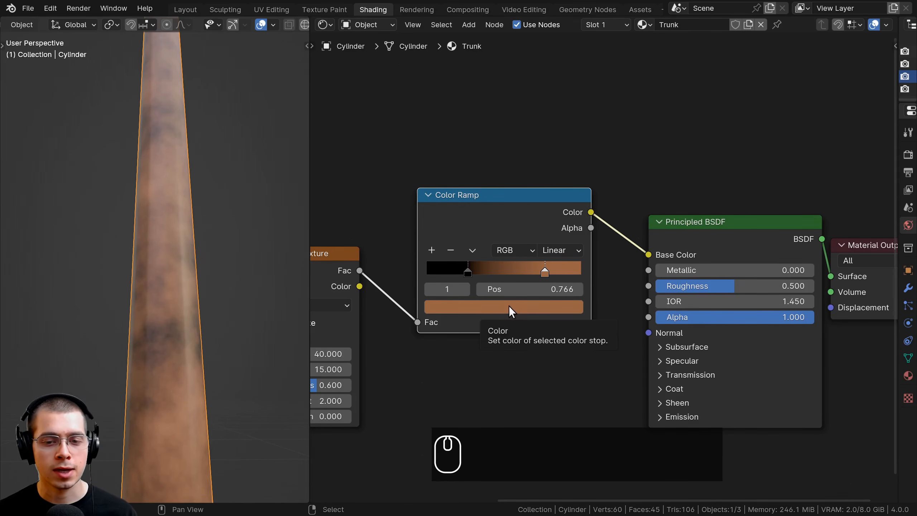
click(493, 306)
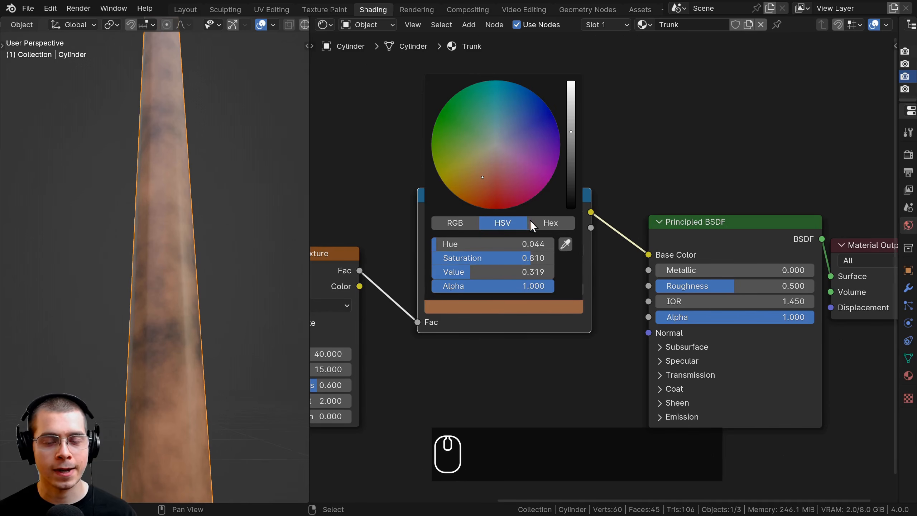
click(543, 222)
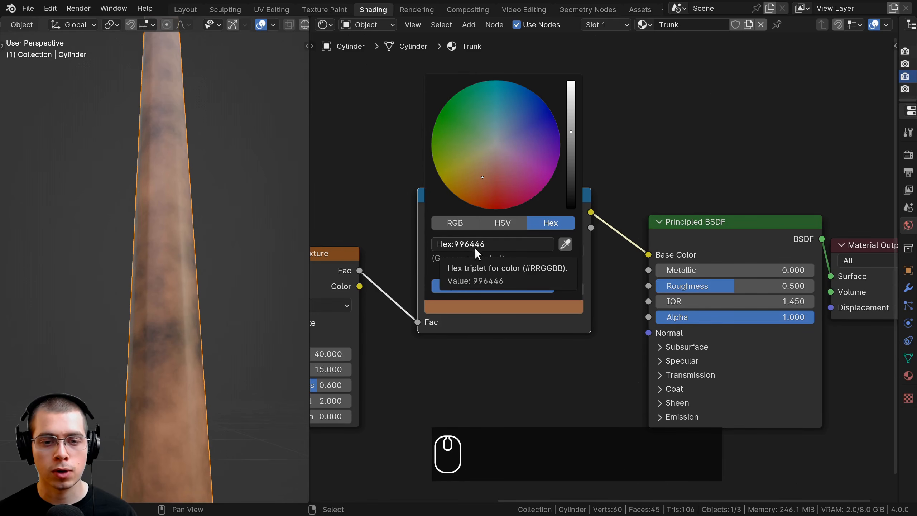
middle_drag(242, 275, 226, 222)
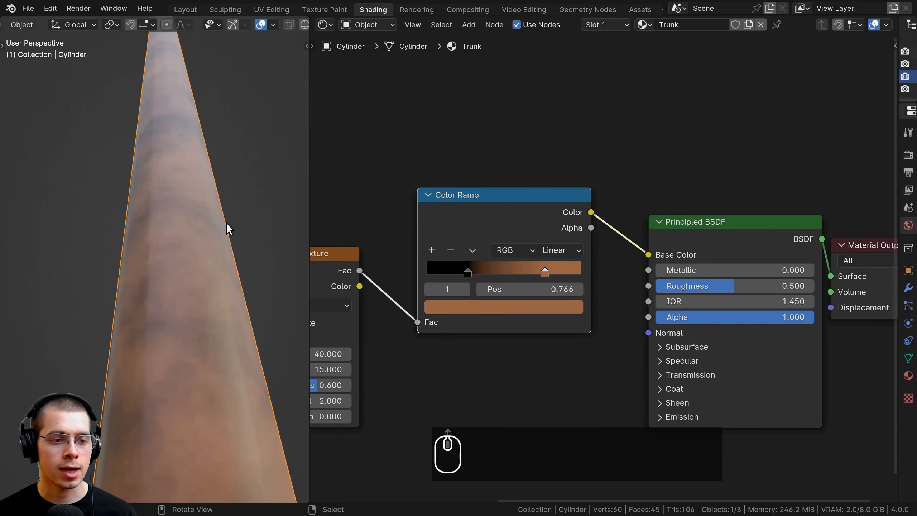
- Connect the Noise Texture's Fac output to the Principled BSDF's Normal input in the Trunk material
scroll(230, 226, down, 3)
scroll(451, 303, down, 3)
drag(518, 209, 521, 183)
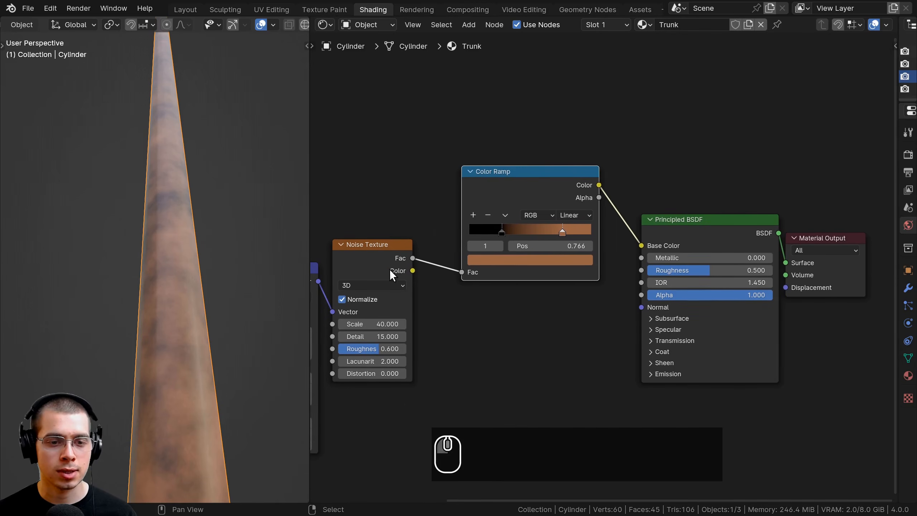
click(390, 270)
scroll(600, 300, up, 2)
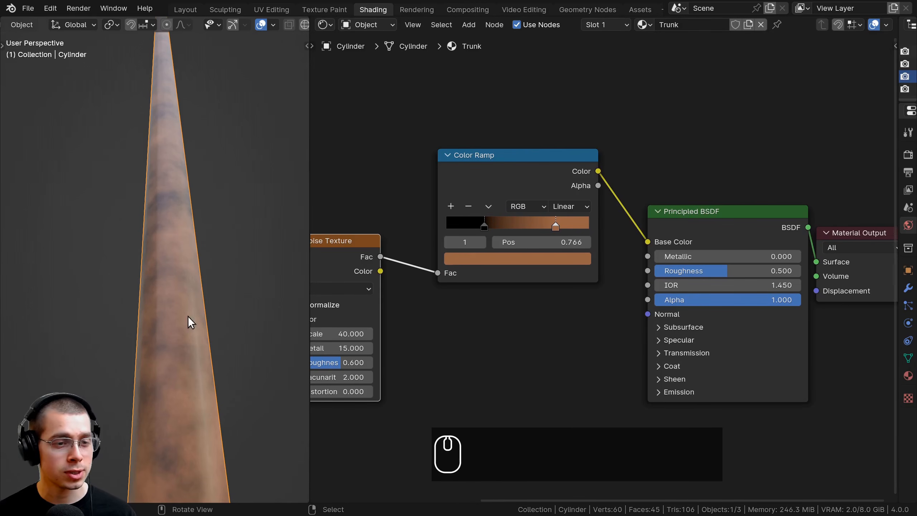
middle_drag(472, 321, 472, 299)
mouse_move(380, 235)
mouse_down()
mouse_move(339, 307)
mouse_move(610, 327)
mouse_move(645, 291)
mouse_up()
middle_drag(196, 345, 197, 299)
middle_drag(466, 326, 464, 309)
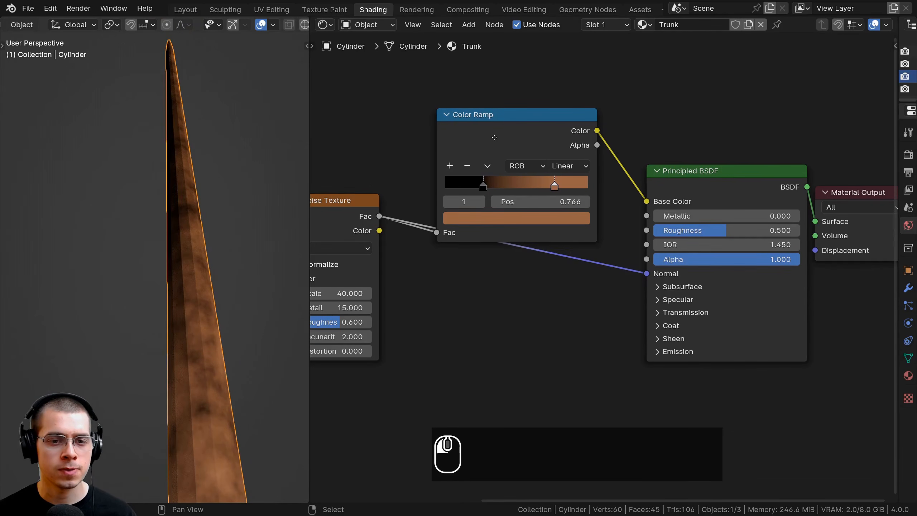
- Move the Color Ramp node up and the Noise Texture node down to open space between them and the Principled BSDF
drag(500, 117, 504, 89)
middle_drag(418, 188, 500, 197)
drag(386, 237, 381, 273)
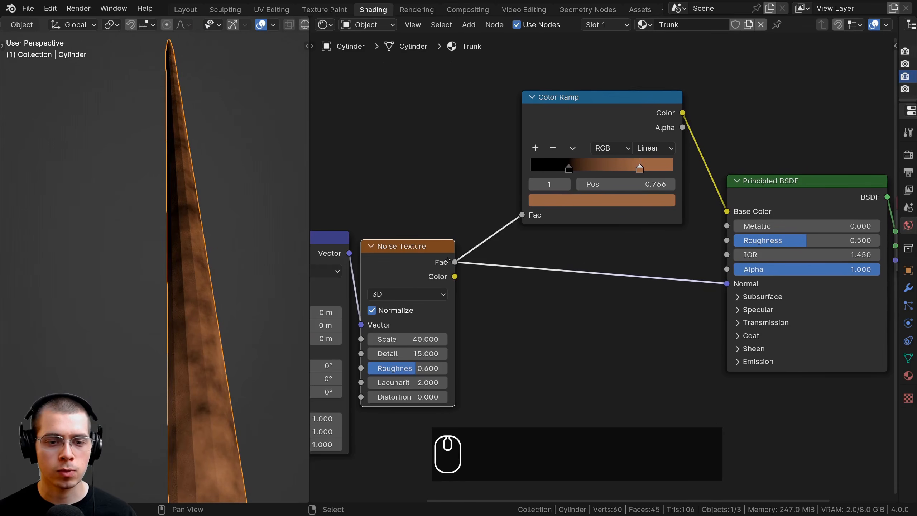
middle_drag(448, 260, 321, 276)
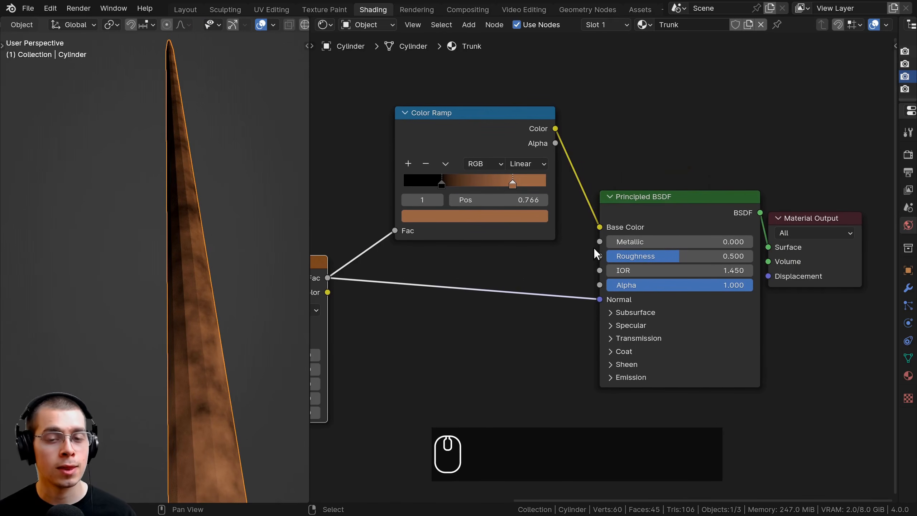
- Insert a Bump node on the link between the Noise Texture and the Principled BSDF's Normal input
middle_drag(474, 244, 493, 239)
key(shift+a)
click(439, 203)
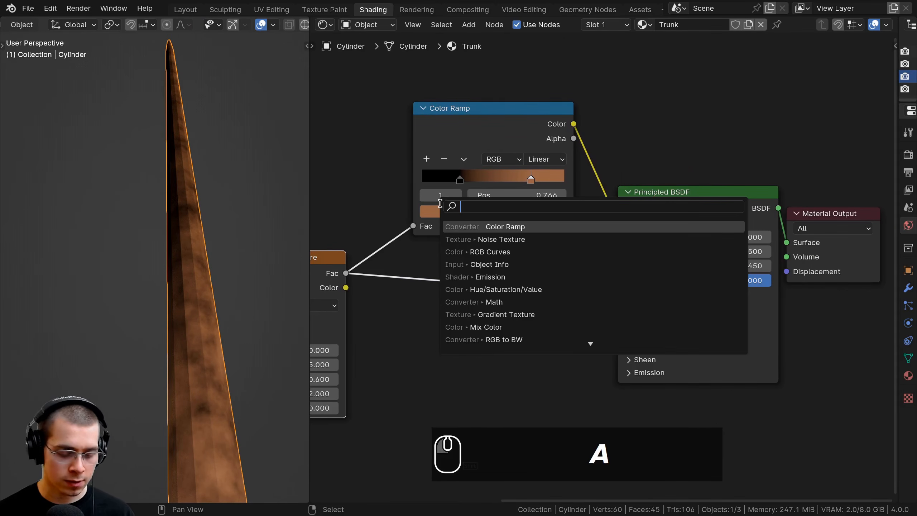
text(bump)
key(Return)
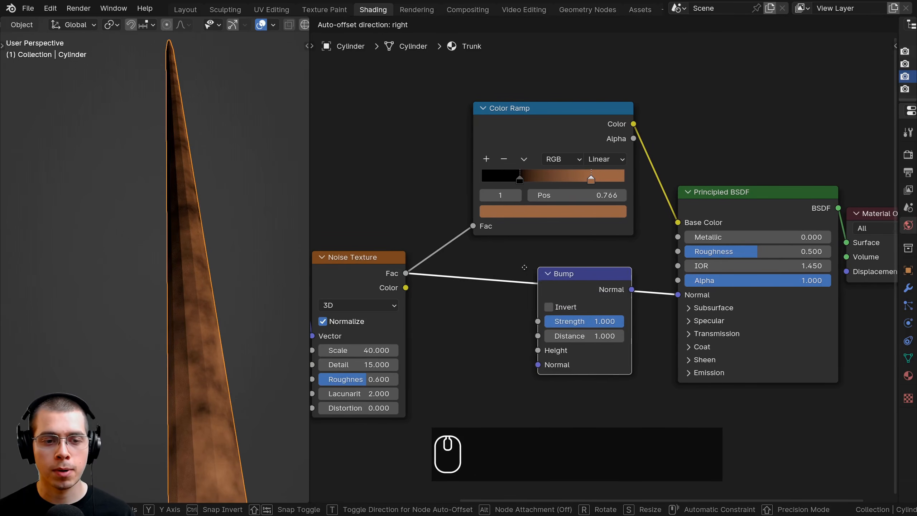
click(538, 249)
scroll(538, 249, down, 1)
drag(538, 250, 542, 248)
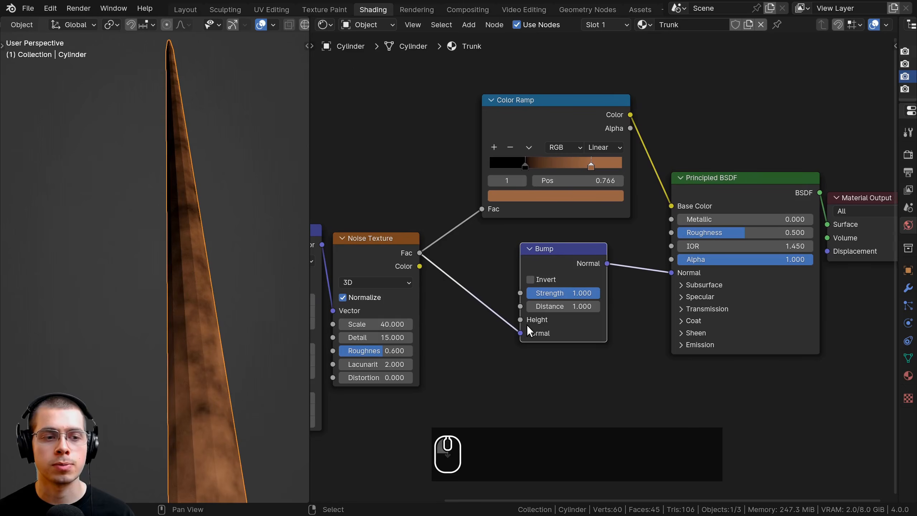
- Reroute the noise link from the Bump node's Normal input to its Height input and check the bark relief
mouse_move(517, 332)
mouse_down()
mouse_move(497, 322)
mouse_move(520, 319)
mouse_up()
middle_drag(260, 225, 142, 177)
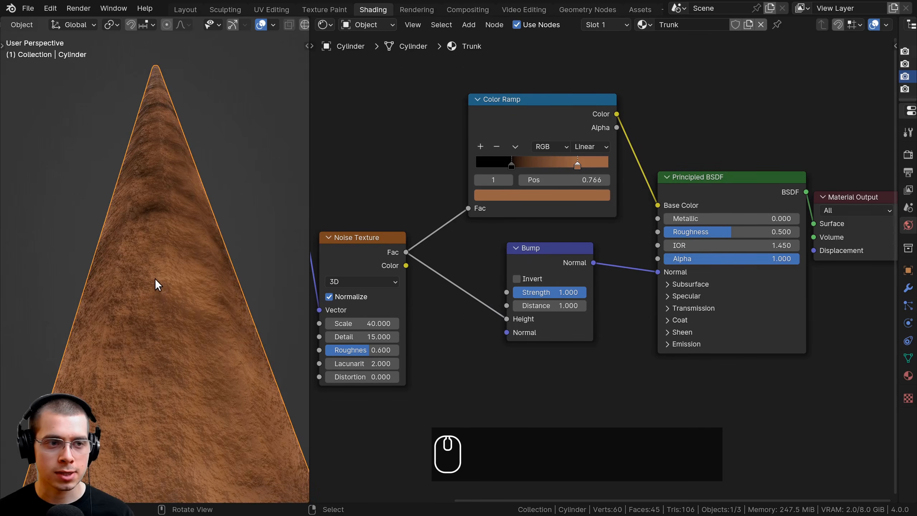
middle_drag(154, 278, 146, 191)
- Set the Bump node's Strength to 0.4 and review the bark on the whole trunk
scroll(505, 311, up, 1)
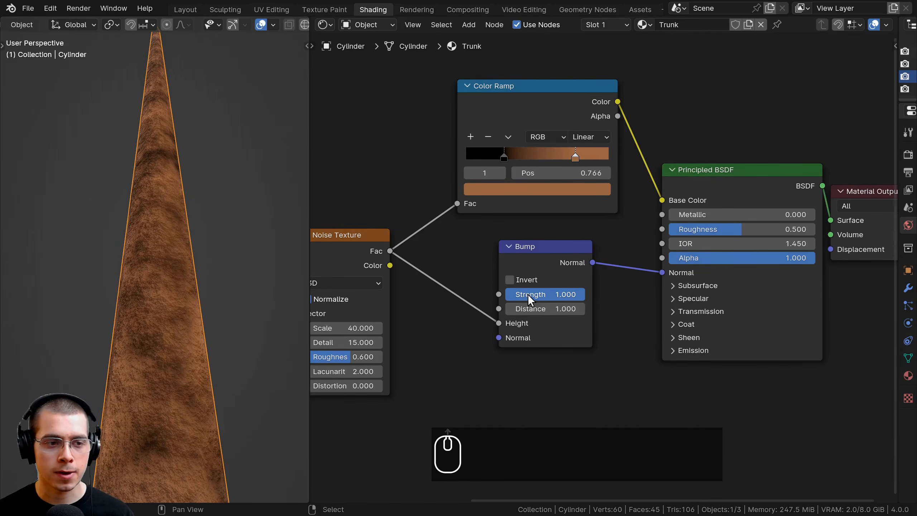
scroll(526, 294, up, 1)
double_click(538, 299)
text(.)
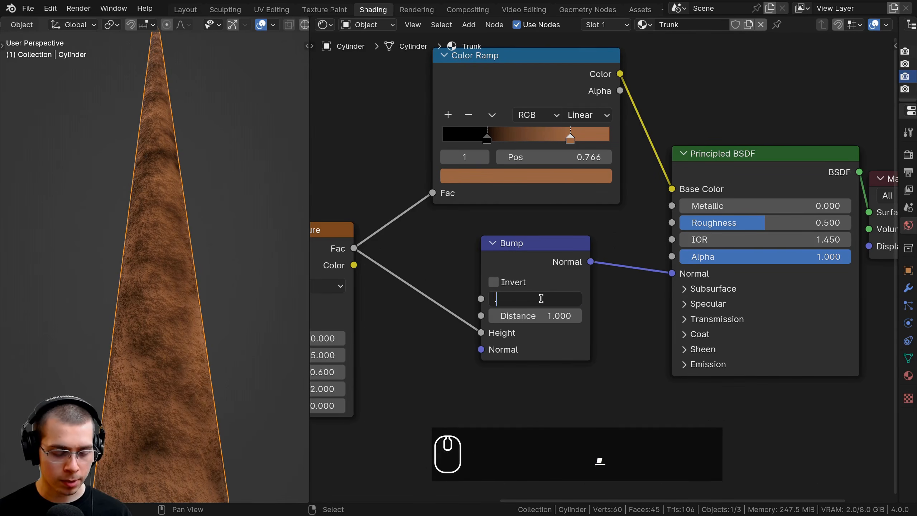
text(4)
key(Return)
middle_drag(260, 152, 221, 145)
scroll(225, 172, down, 2)
scroll(159, 312, down, 3)
middle_drag(291, 308, 159, 297)
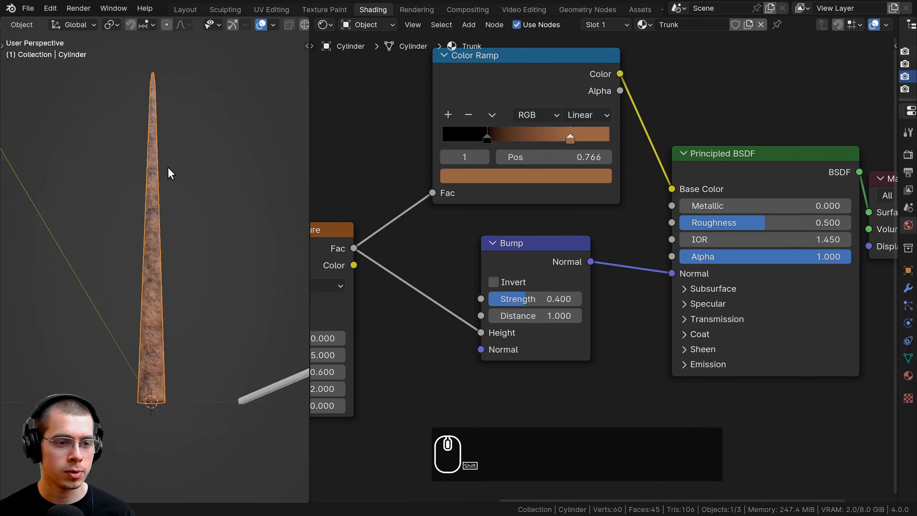
shift+middle_drag(167, 166, 168, 191)
scroll(461, 176, down, 3)
middle_drag(461, 176, 474, 194)
- Create a new material on the small needle plane and name it Needle
middle_drag(210, 296, 241, 339)
click(240, 338)
click(137, 329)
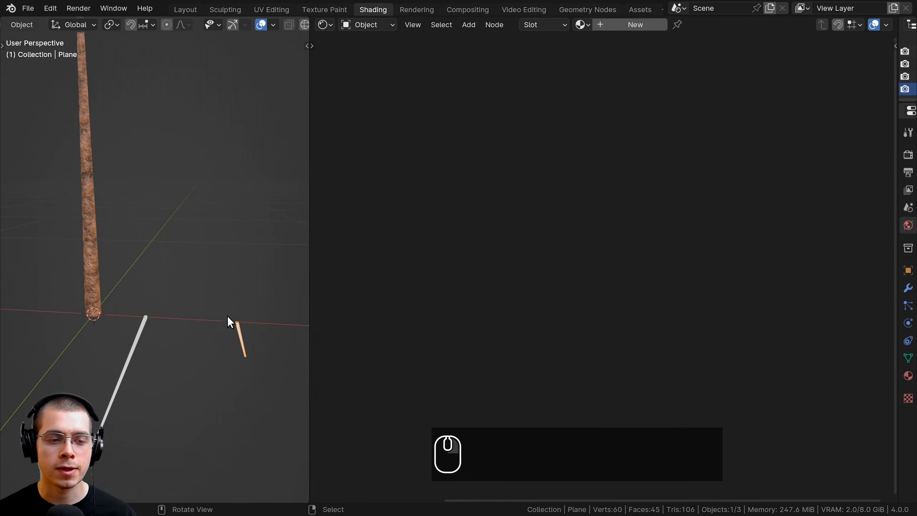
scroll(220, 310, up, 2)
shift+middle_drag(259, 352, 248, 350)
click(622, 26)
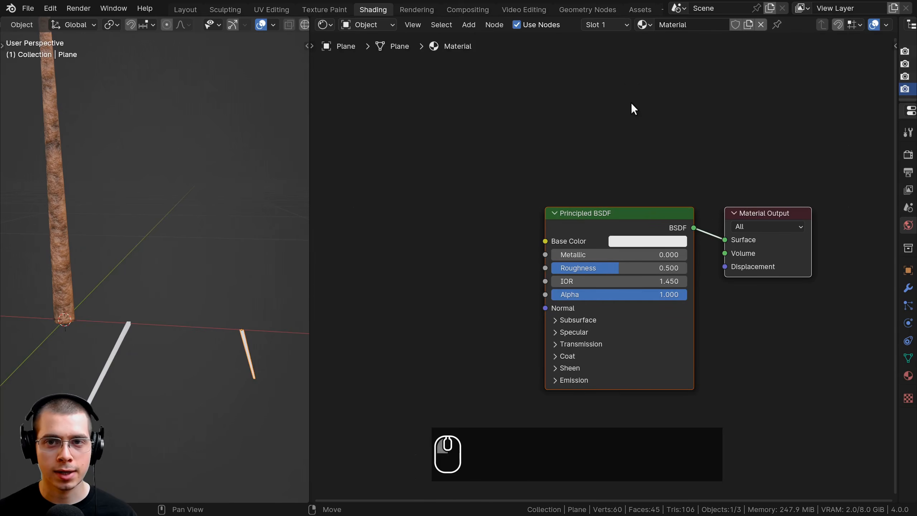
click(667, 25)
text(Need)
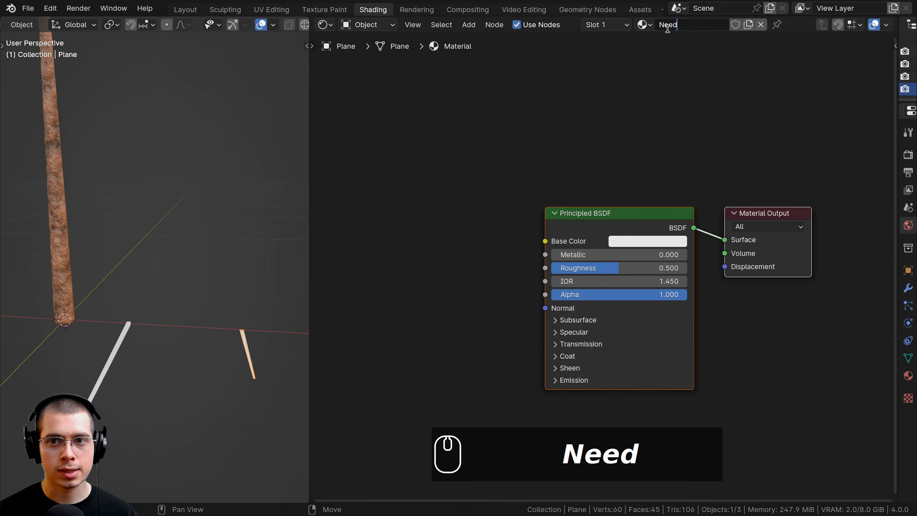
text(le)
key(Return)
- Assign the existing Needle material to the long thin branch cube
click(128, 324)
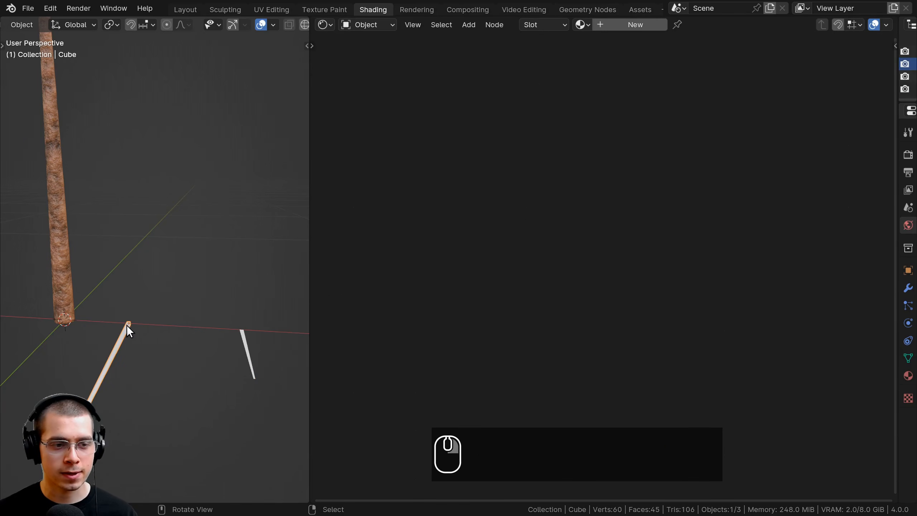
click(581, 25)
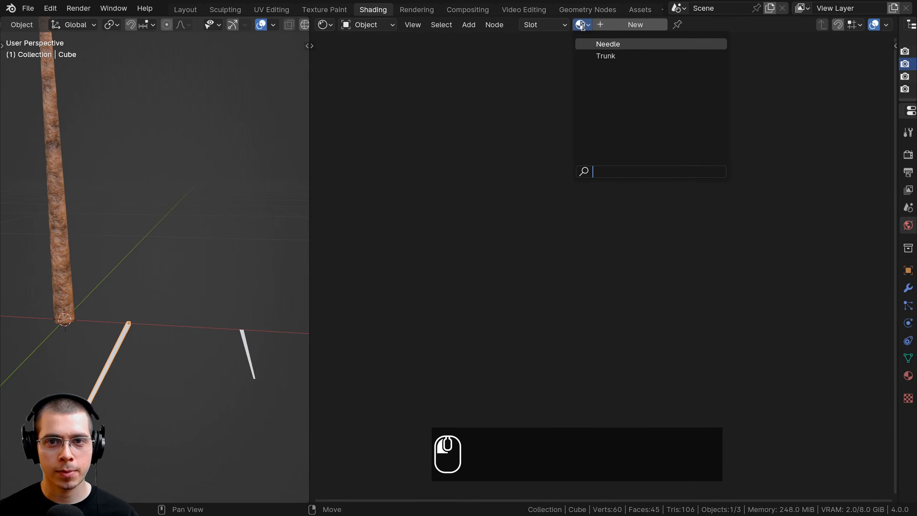
click(610, 43)
- Add a Noise Texture node before the Principled BSDF in the Needle material
shift+middle_drag(242, 262, 243, 228)
middle_drag(244, 227, 217, 295)
scroll(220, 217, up, 3)
shift+middle_drag(216, 289, 215, 216)
scroll(613, 264, up, 3)
middle_drag(606, 214, 646, 223)
scroll(645, 222, down, 1)
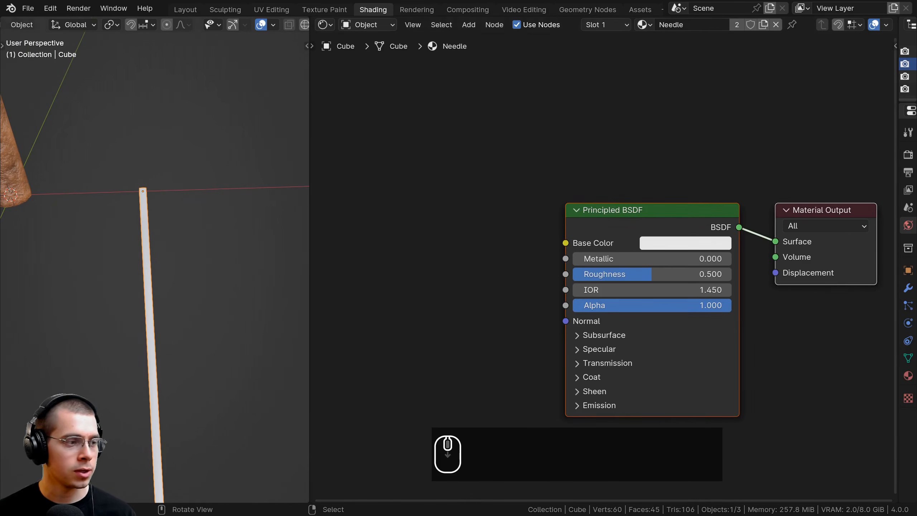
key(shift+a)
click(445, 191)
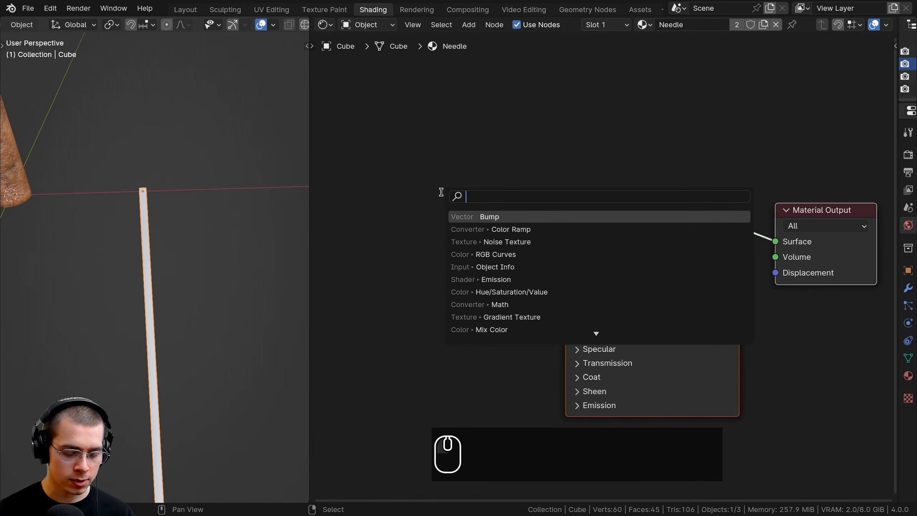
text(nos)
key(BackSpace)
text(i)
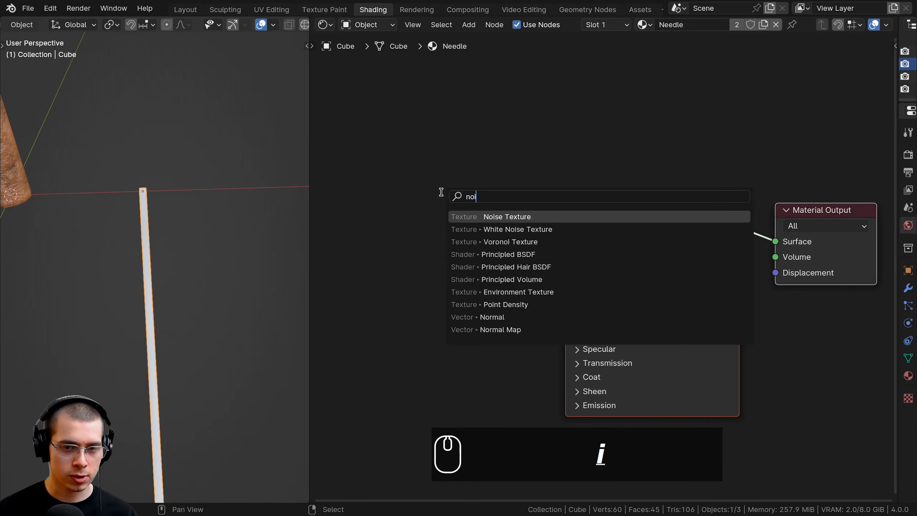
text(s)
key(Return)
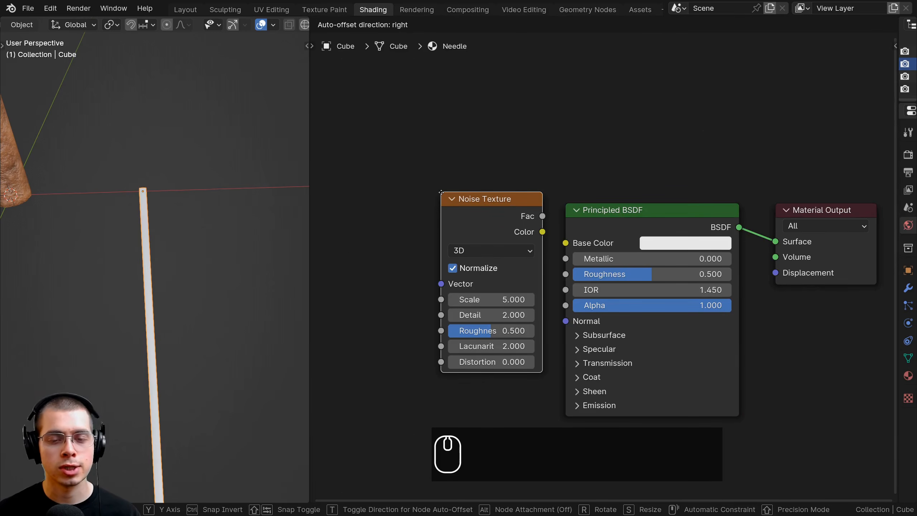
click(346, 243)
- Add Texture Coordinate and Mapping nodes to the Noise Texture and feed the mapping from the Object coordinates
scroll(468, 246, down, 3)
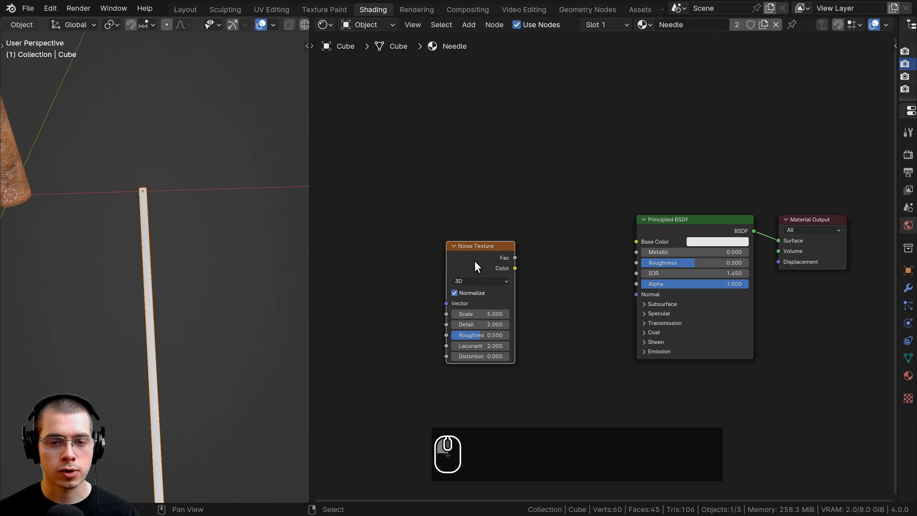
scroll(490, 281, up, 2)
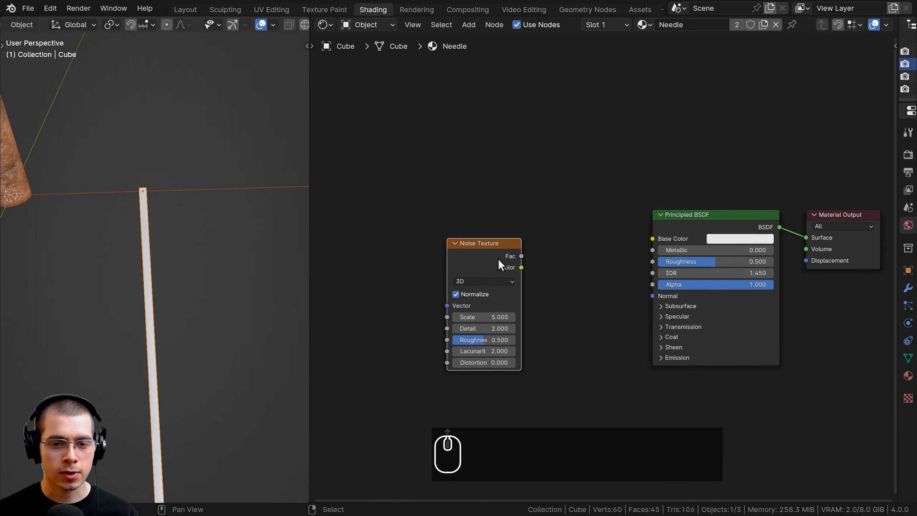
drag(499, 260, 490, 256)
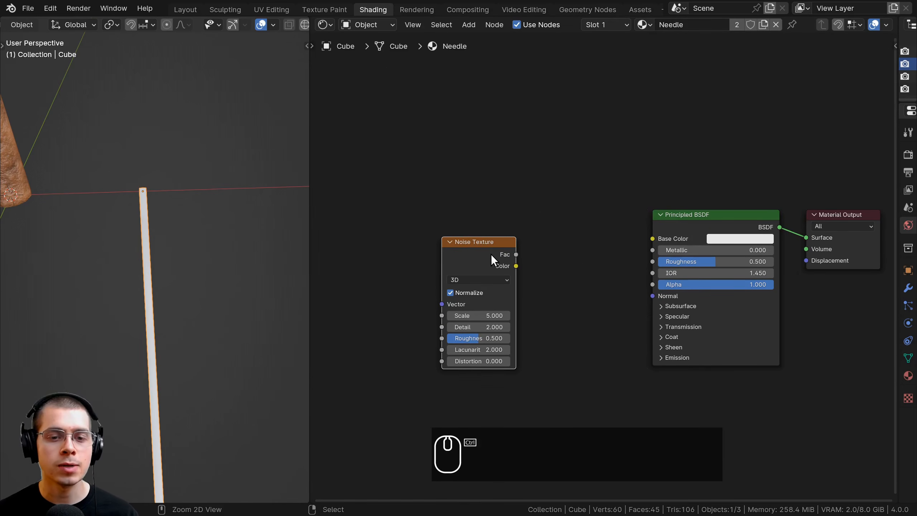
key(ctrl+t)
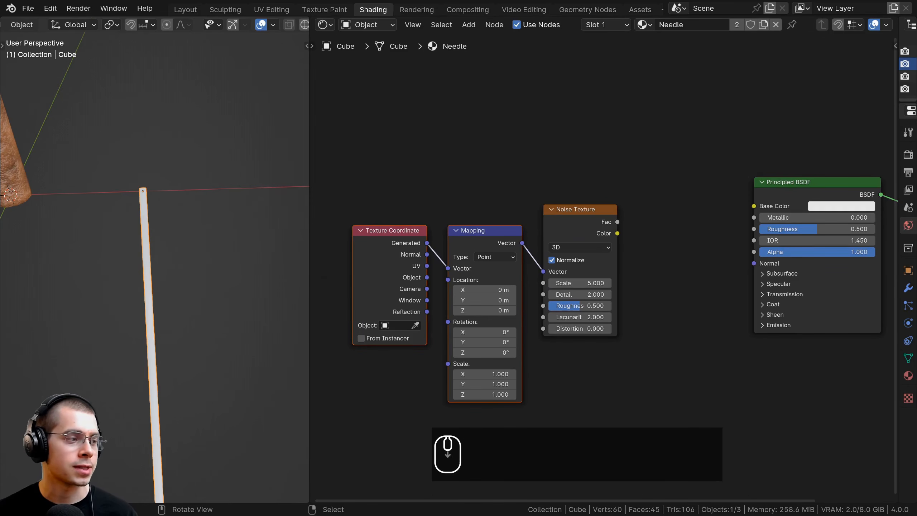
scroll(453, 323, up, 1)
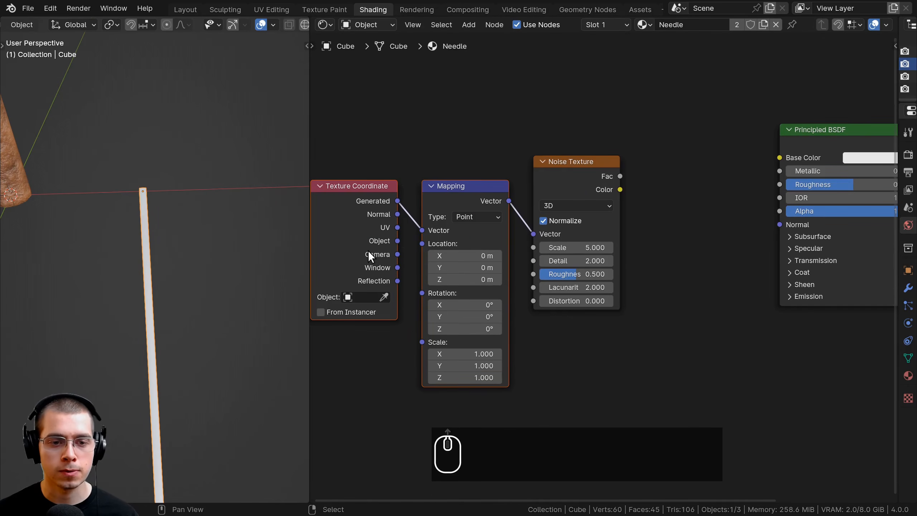
drag(398, 241, 424, 226)
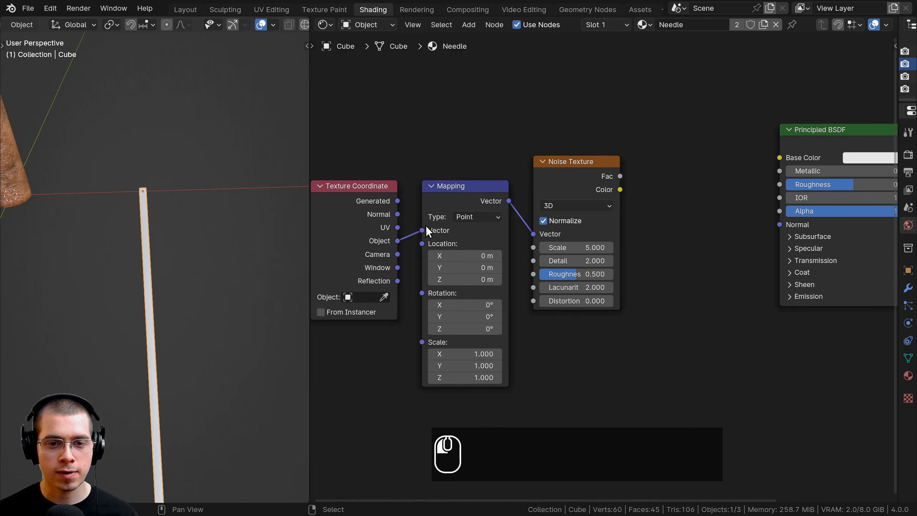
drag(459, 197, 462, 195)
drag(396, 203, 395, 207)
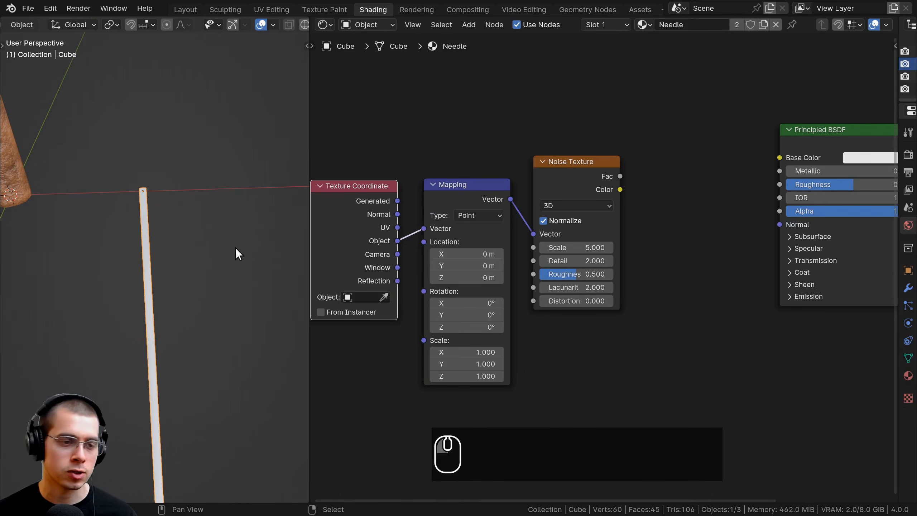
- Preview the Noise Texture's output directly on the branch cube by linking it to the Material Output
middle_drag(641, 217, 601, 235)
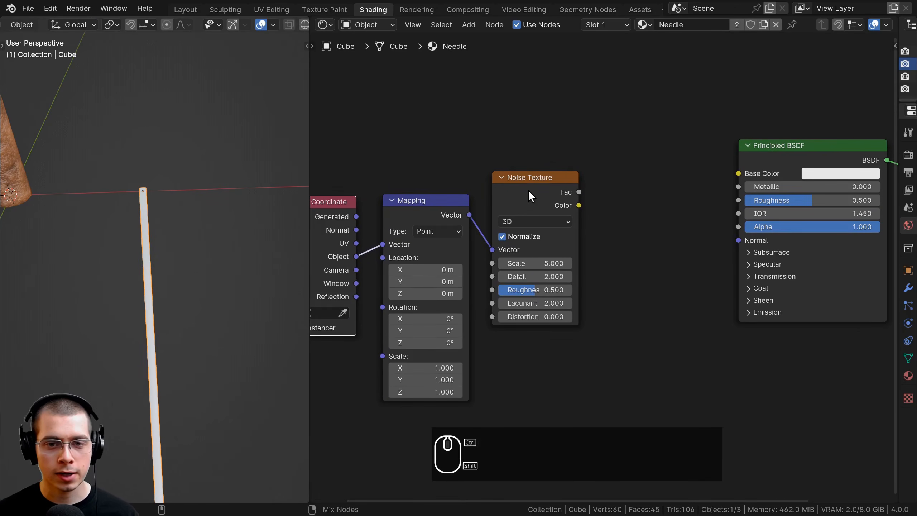
ctrl+shift+click(541, 189)
scroll(225, 324, up, 3)
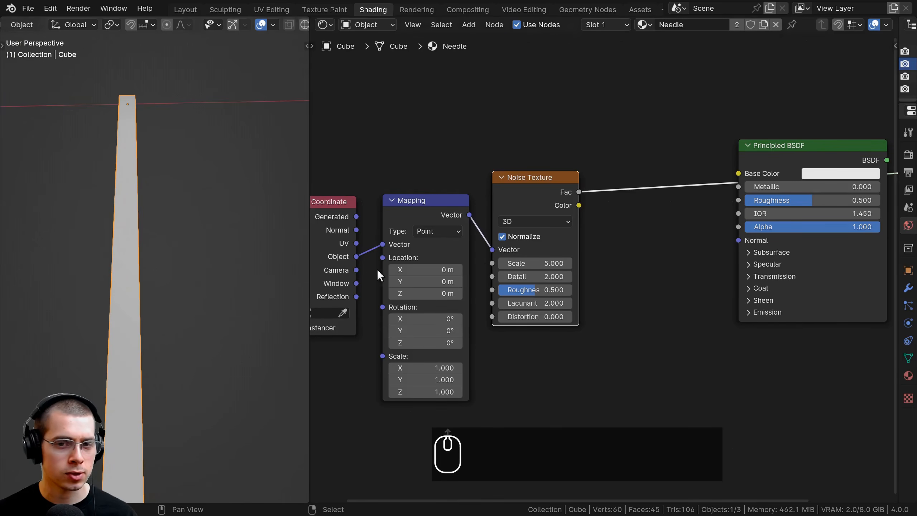
- Set the Needle material's Noise Texture to Scale 1 and Detail 15
middle_drag(572, 311, 522, 319)
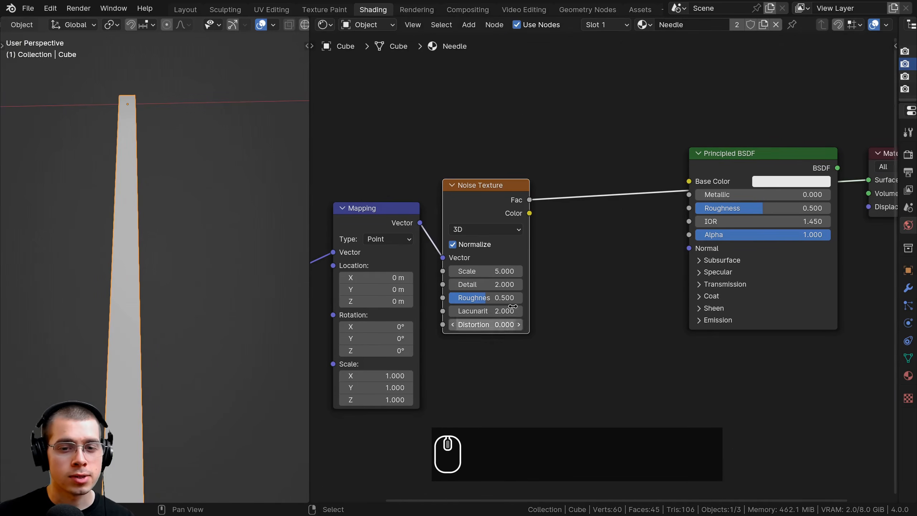
double_click(488, 276)
text(1)
click(557, 283)
middle_drag(557, 288, 531, 288)
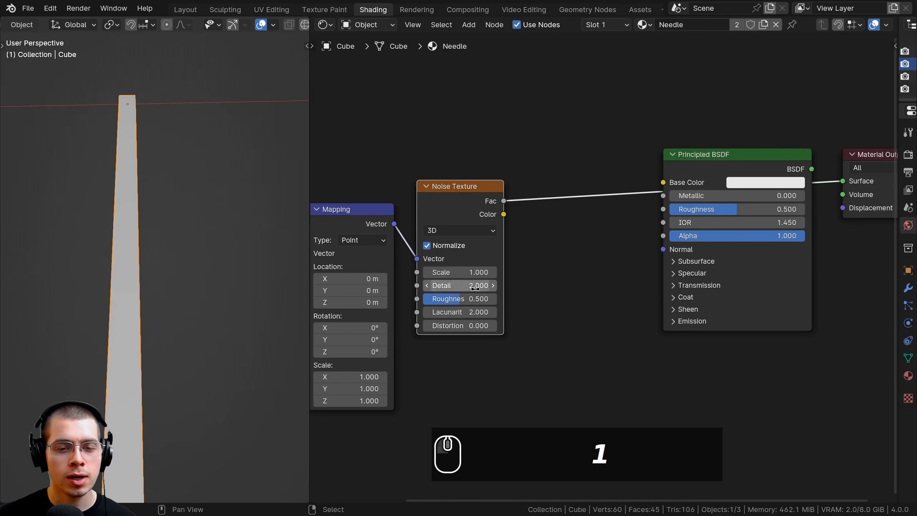
drag(466, 285, 513, 286)
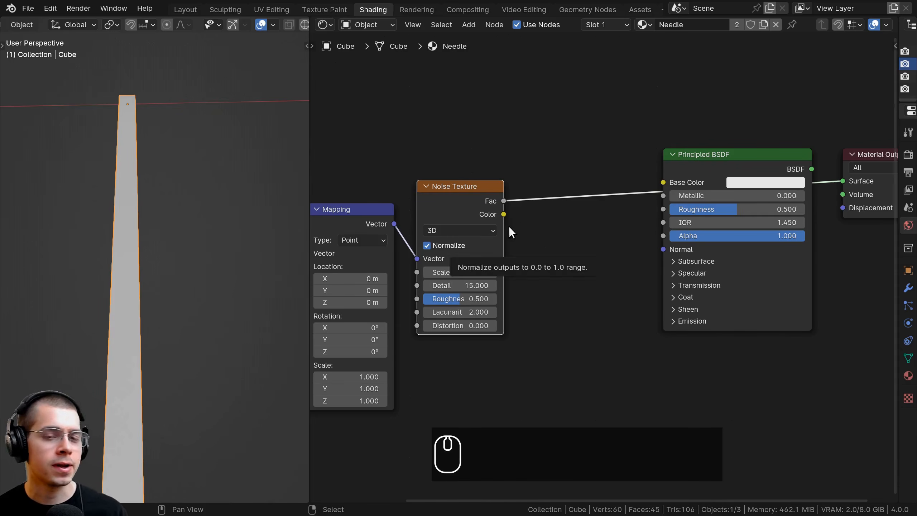
- Link the Needle material's noise Fac output to the Principled BSDF's Normal input
drag(447, 203, 445, 206)
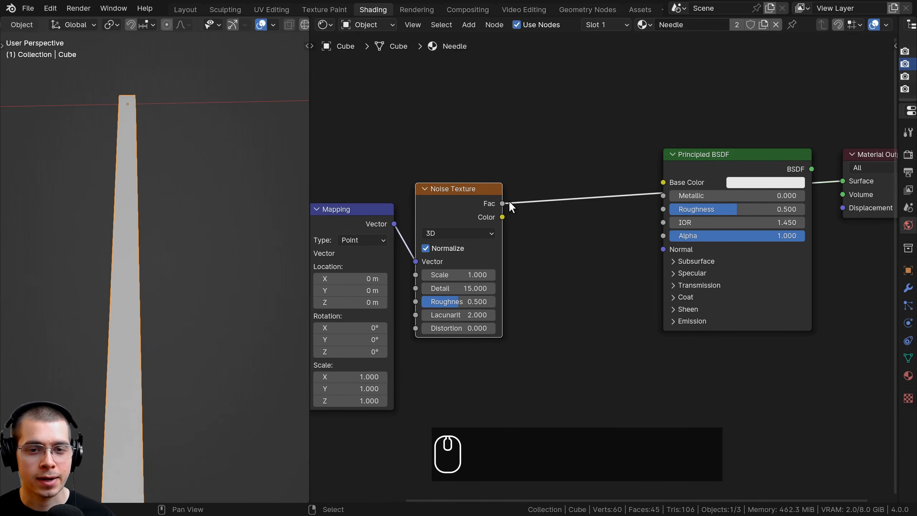
drag(502, 203, 663, 248)
scroll(110, 202, down, 2)
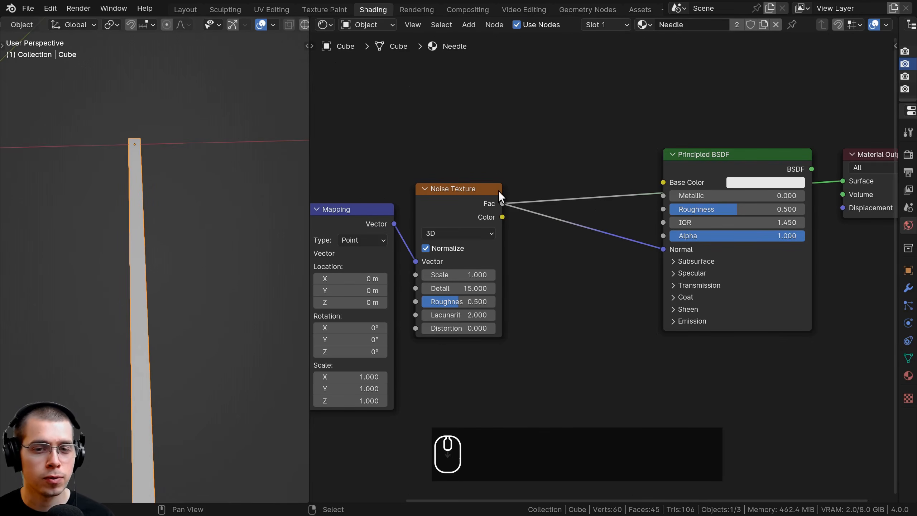
- Insert a Bump node before the Principled BSDF's Normal input and connect the noise Fac output to its Height input
key(shift+a)
click(497, 171)
text(b)
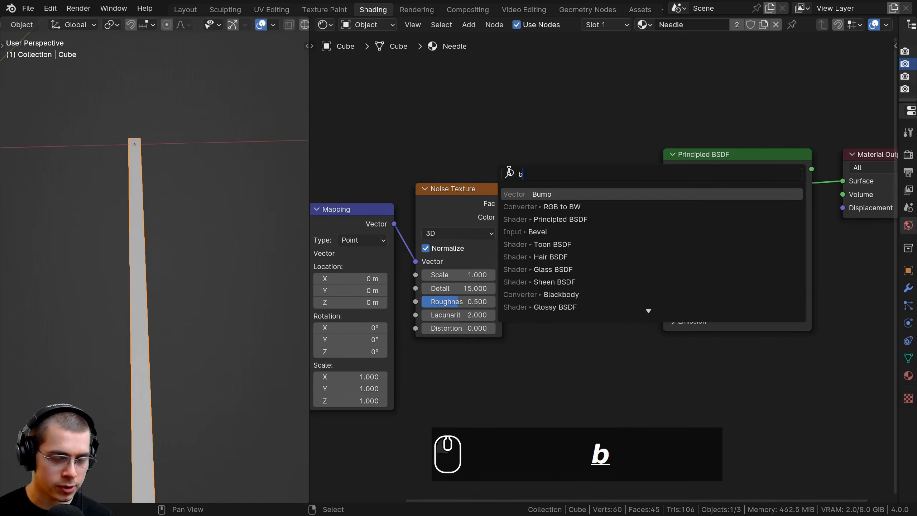
text(um)
key(Return)
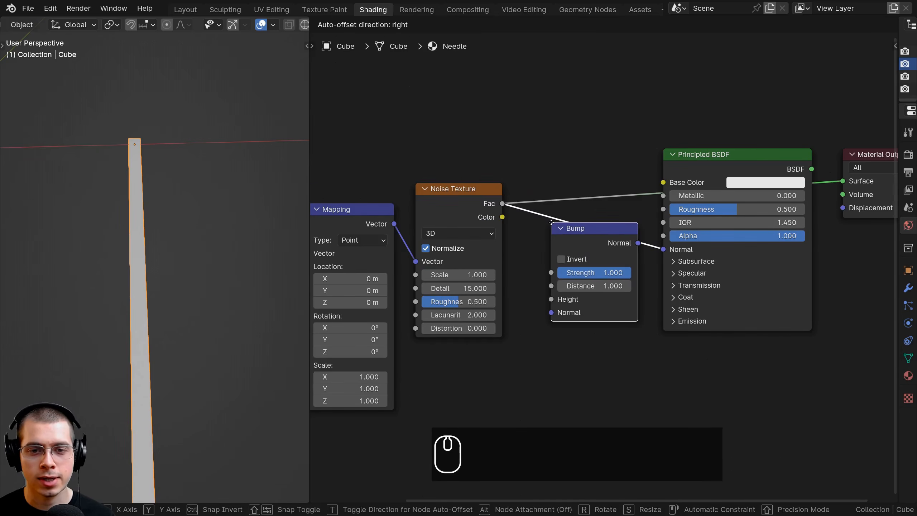
click(551, 222)
drag(590, 229, 595, 228)
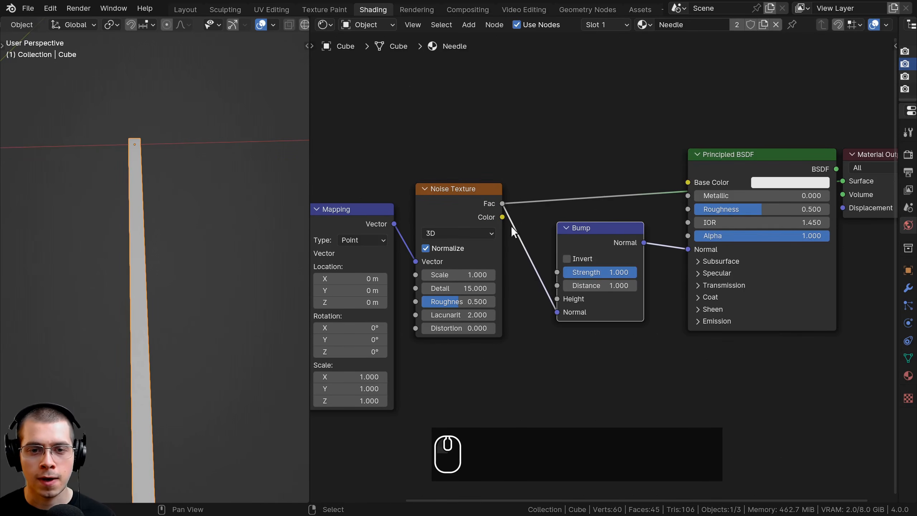
mouse_move(555, 313)
mouse_down()
mouse_move(548, 296)
mouse_move(556, 298)
mouse_up()
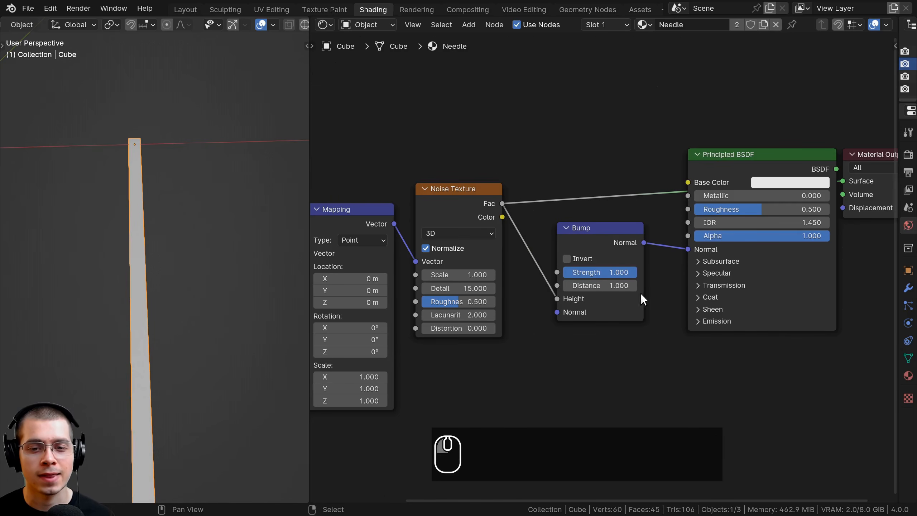
- Link the Needle material's Principled BSDF back to the Material Output's Surface input and inspect the needle's bump
middle_drag(641, 294, 596, 304)
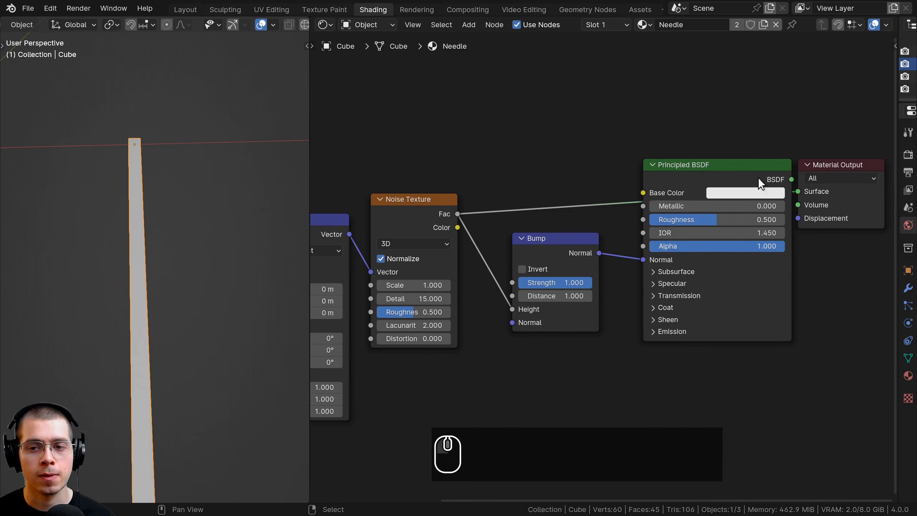
ctrl+shift+click(737, 169)
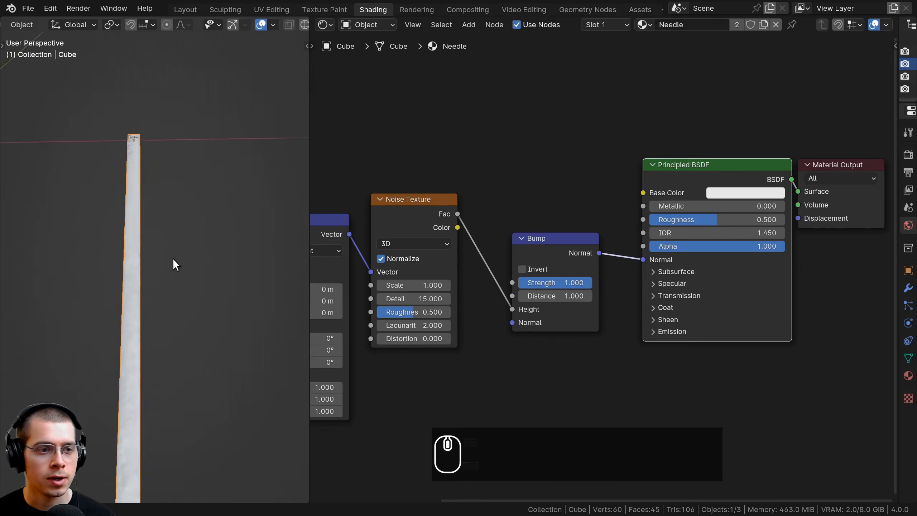
middle_drag(172, 258, 131, 232)
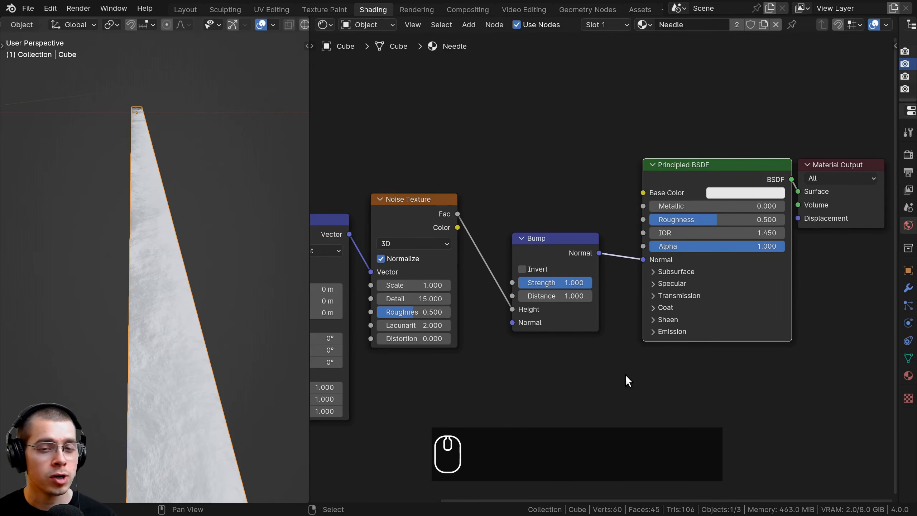
- Set the Needle material's Bump strength to 0.1
scroll(626, 379, up, 1)
drag(533, 255, 521, 241)
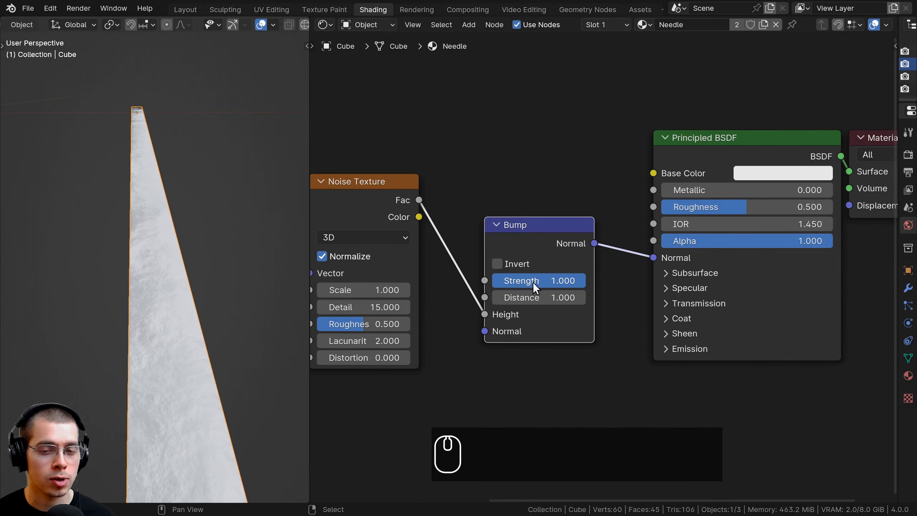
click(543, 281)
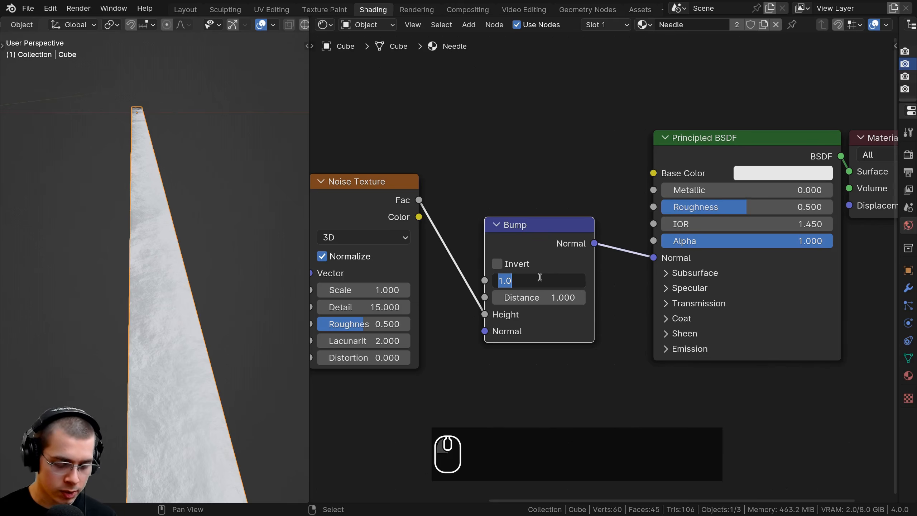
text(.1)
key(Return)
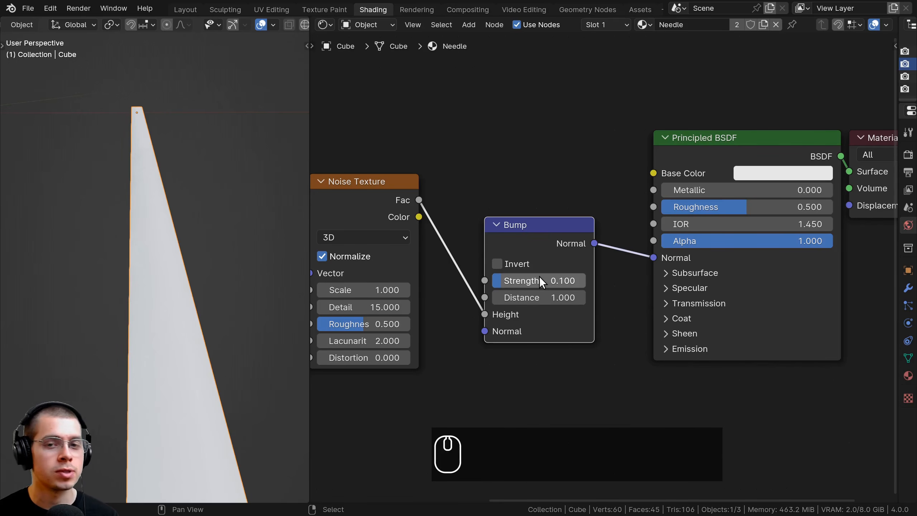
key(ctrl+c)
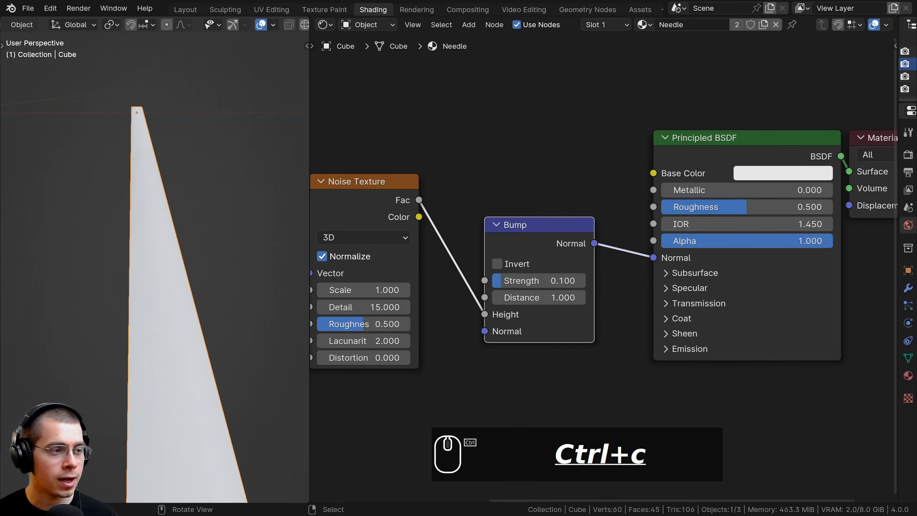
- Set the Needle material's Base Color to a dark green
middle_drag(724, 171, 656, 191)
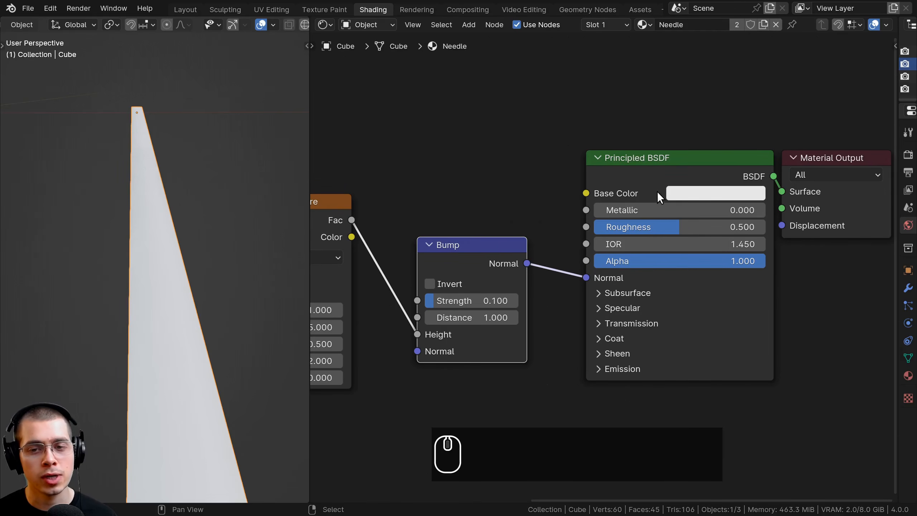
click(677, 193)
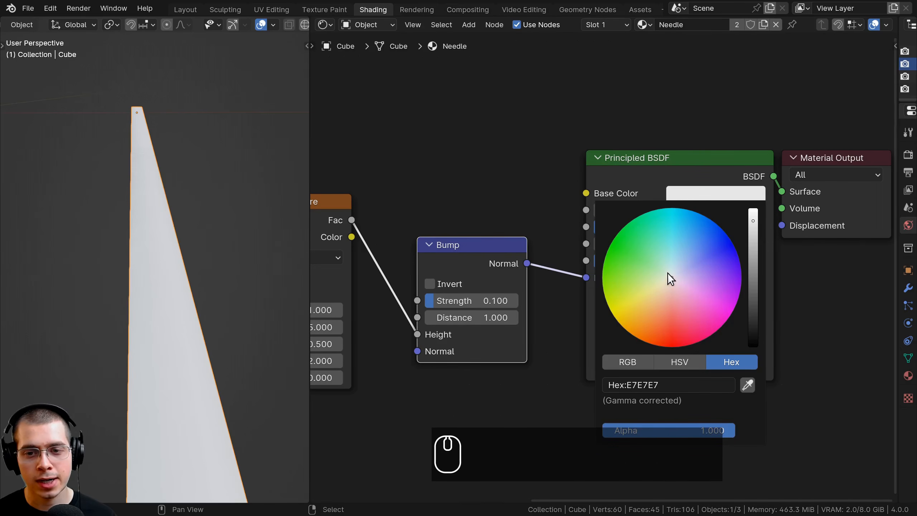
drag(668, 272, 617, 250)
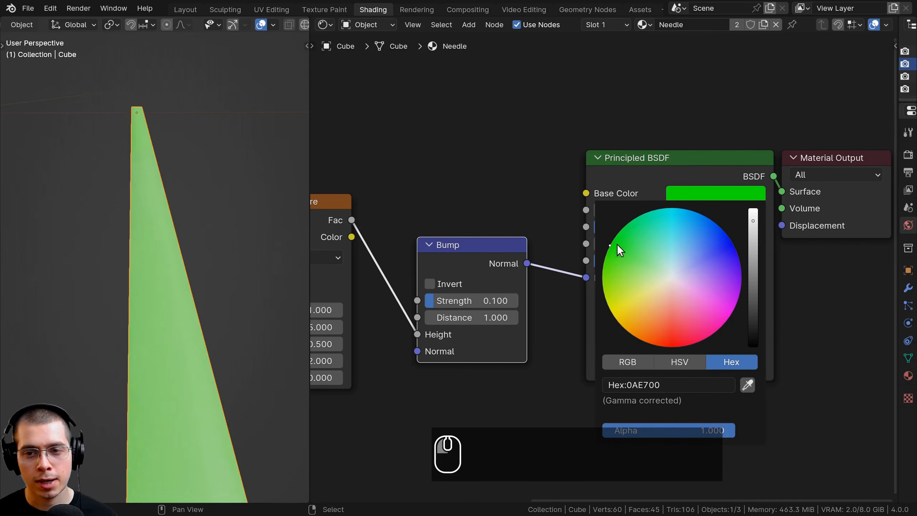
click(736, 191)
drag(752, 253, 752, 252)
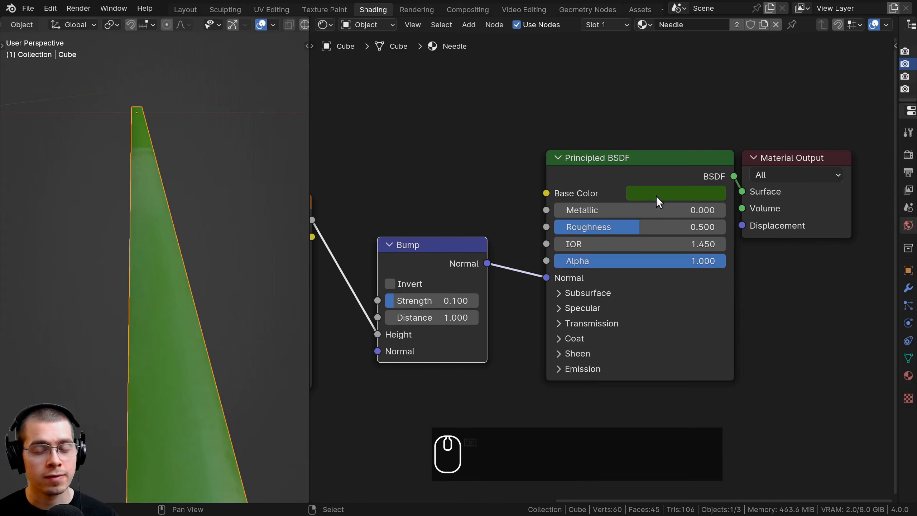
click(657, 195)
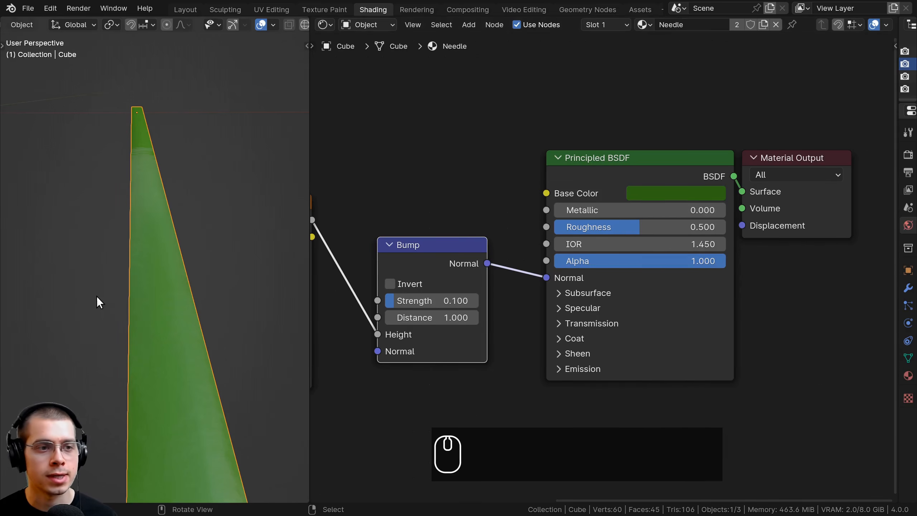
- Expand the Principled BSDF's Subsurface settings and set the subsurface Weight to 0.5
middle_drag(96, 301, 141, 301)
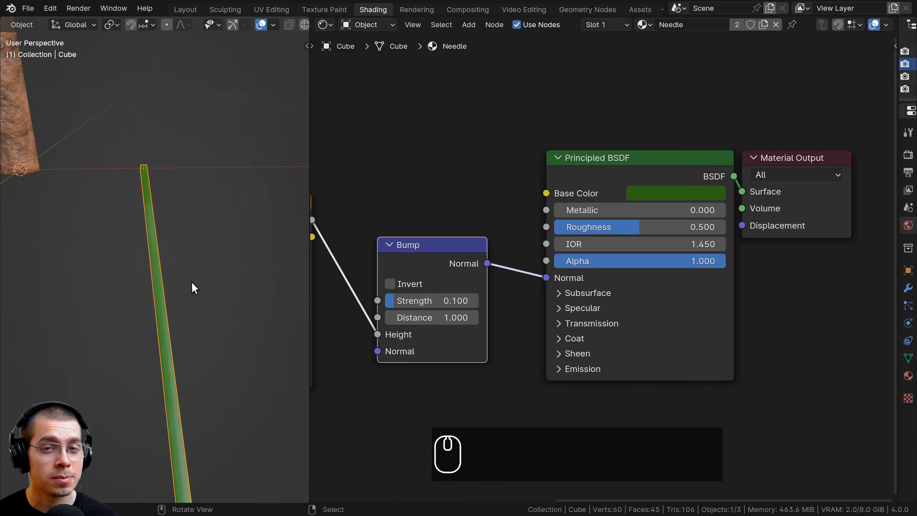
middle_drag(533, 288, 524, 270)
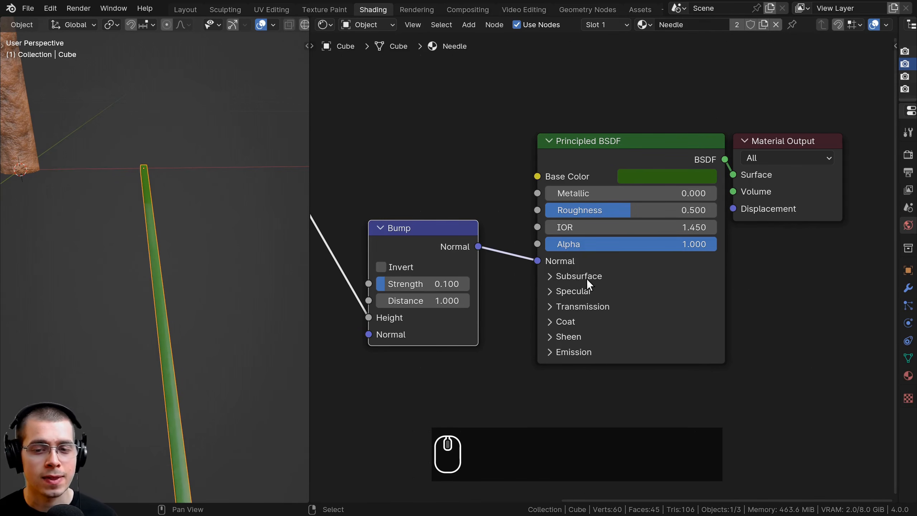
click(549, 276)
middle_drag(71, 283, 128, 252)
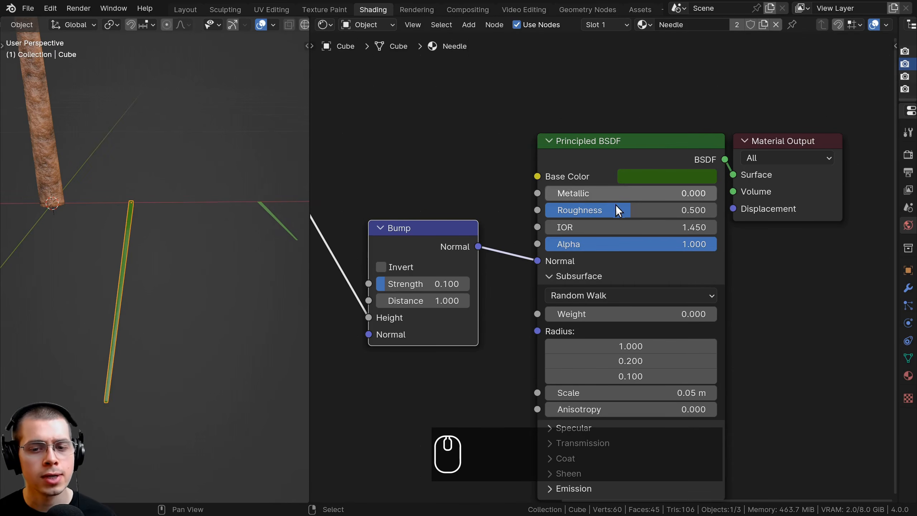
middle_drag(653, 219, 645, 184)
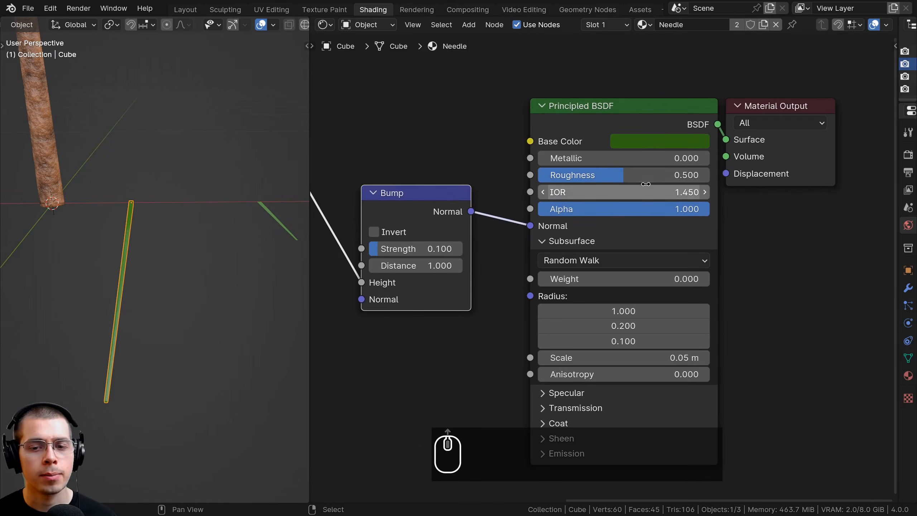
click(547, 241)
click(547, 246)
middle_drag(565, 231, 564, 197)
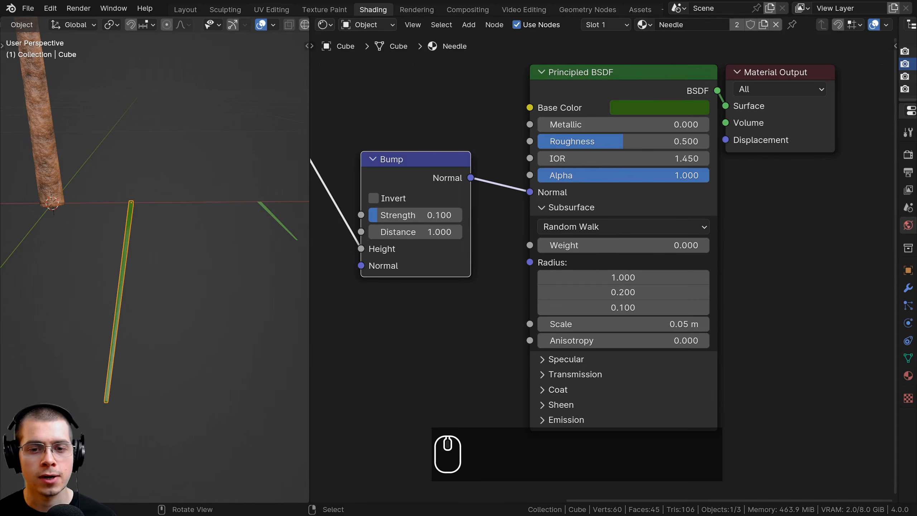
click(598, 246)
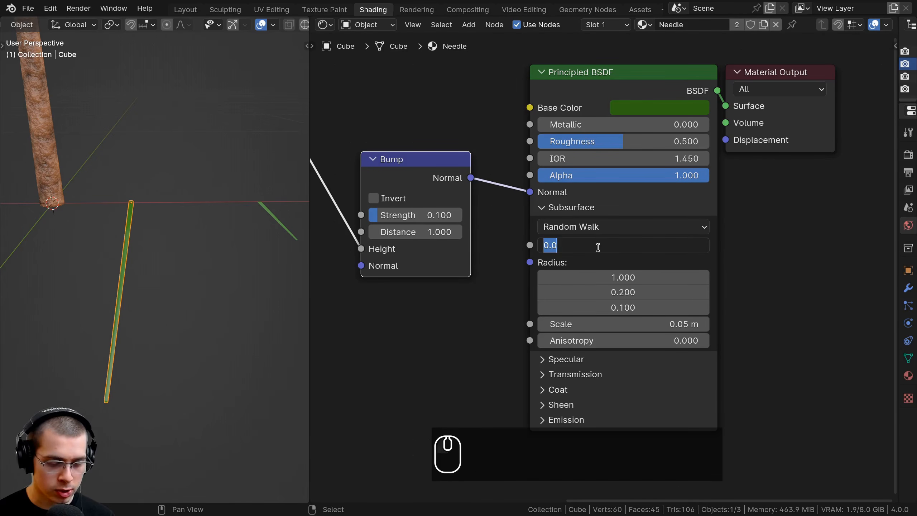
text(.5)
key(Return)
- Switch to the Layout workspace and set the World background's color source to an Environment Texture
middle_drag(700, 345, 691, 340)
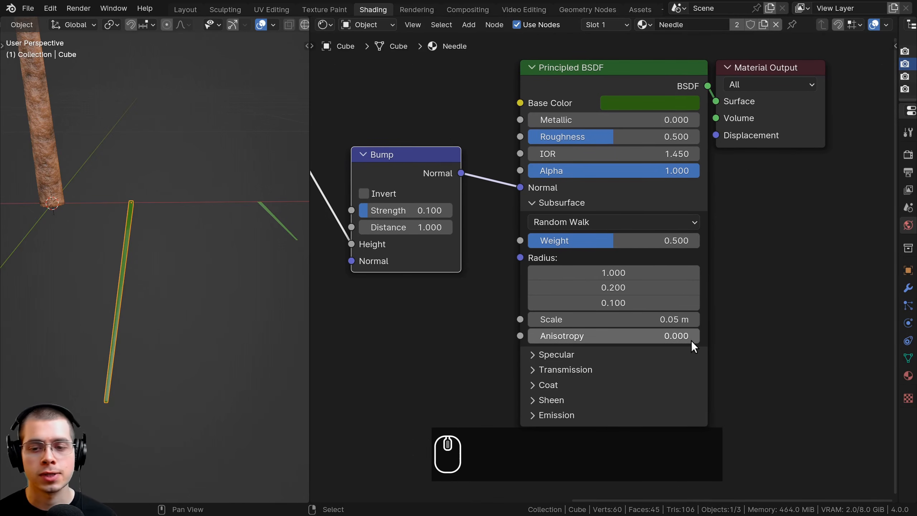
middle_drag(652, 215, 638, 254)
middle_drag(210, 233, 199, 261)
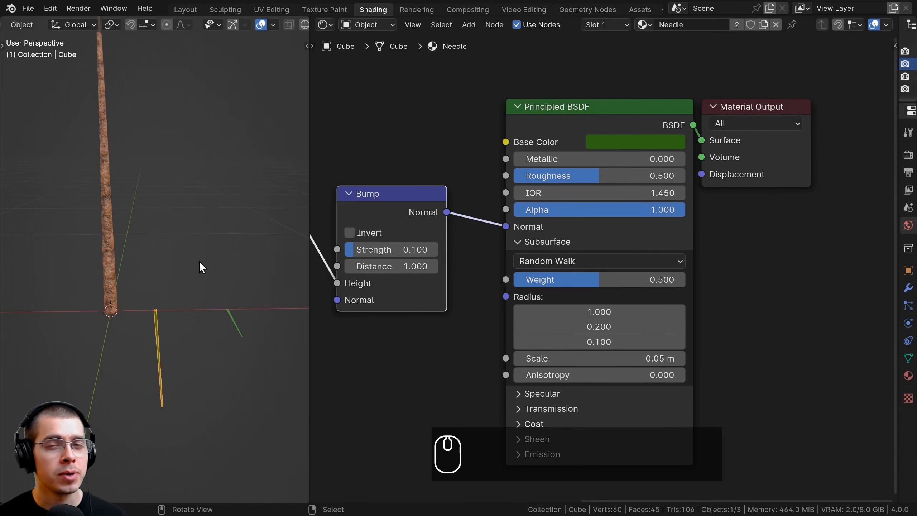
scroll(383, 231, down, 2)
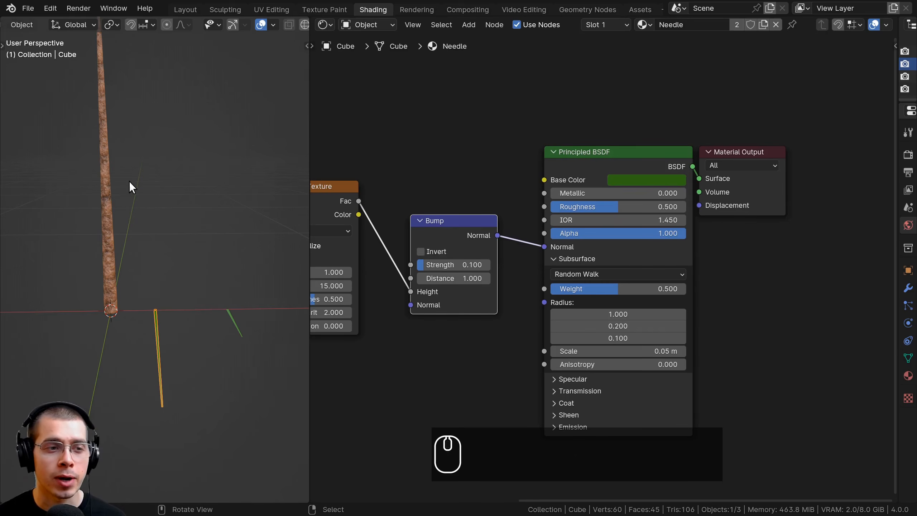
middle_drag(129, 181, 147, 204)
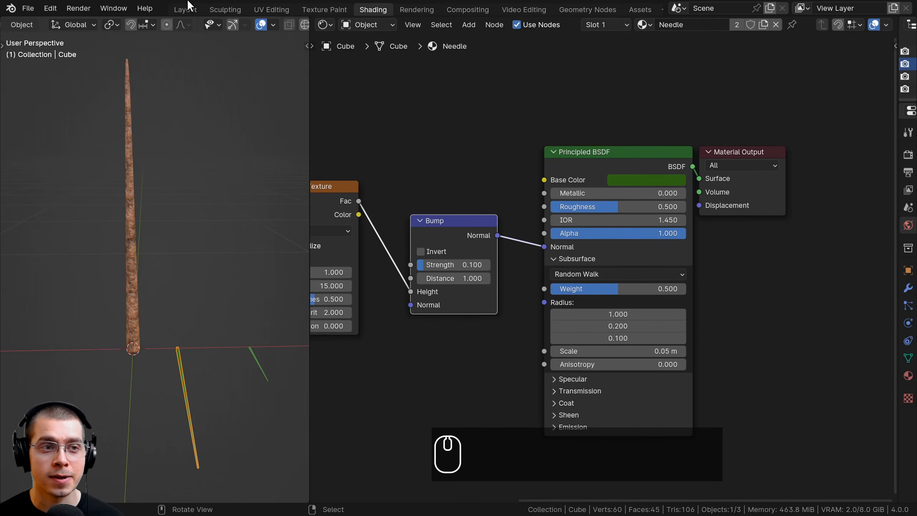
click(179, 8)
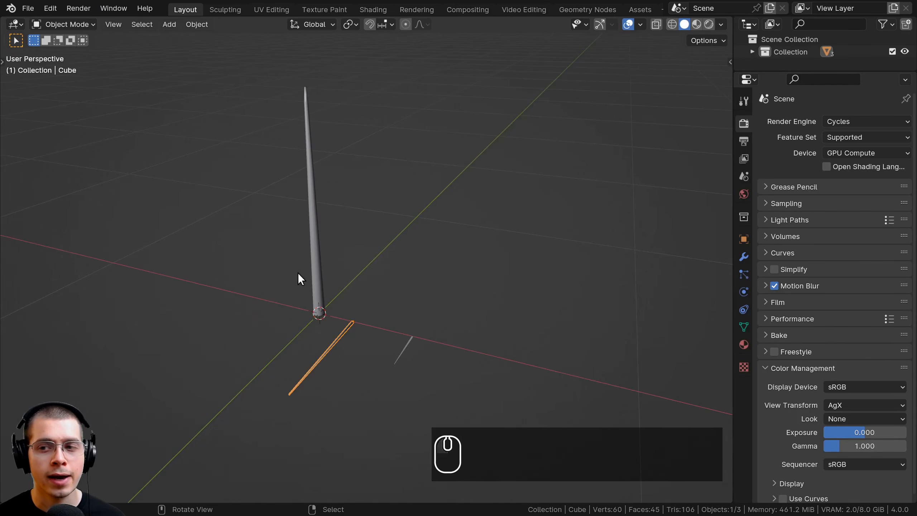
middle_drag(298, 272, 317, 269)
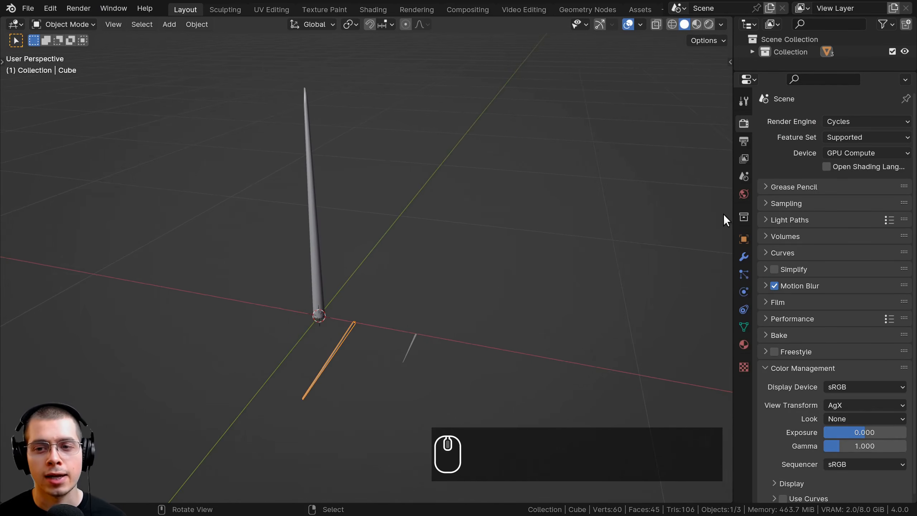
click(742, 195)
middle_drag(511, 248, 791, 248)
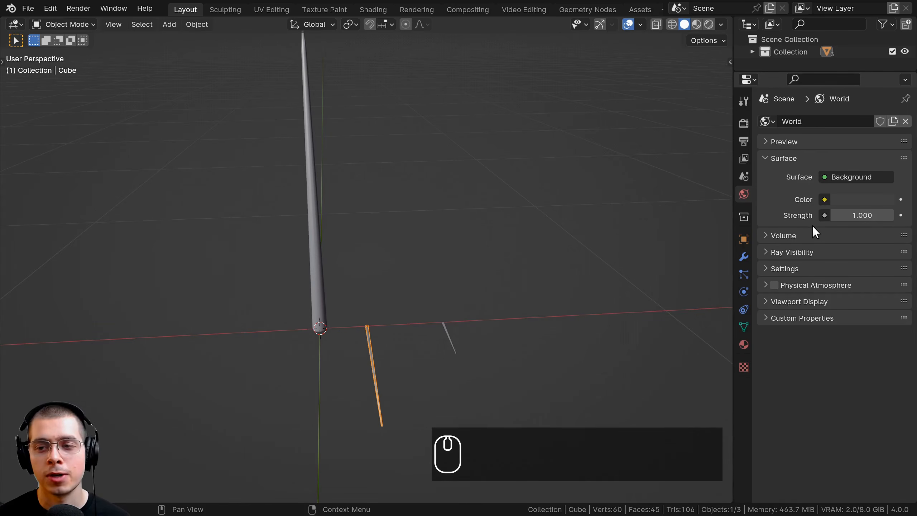
click(825, 199)
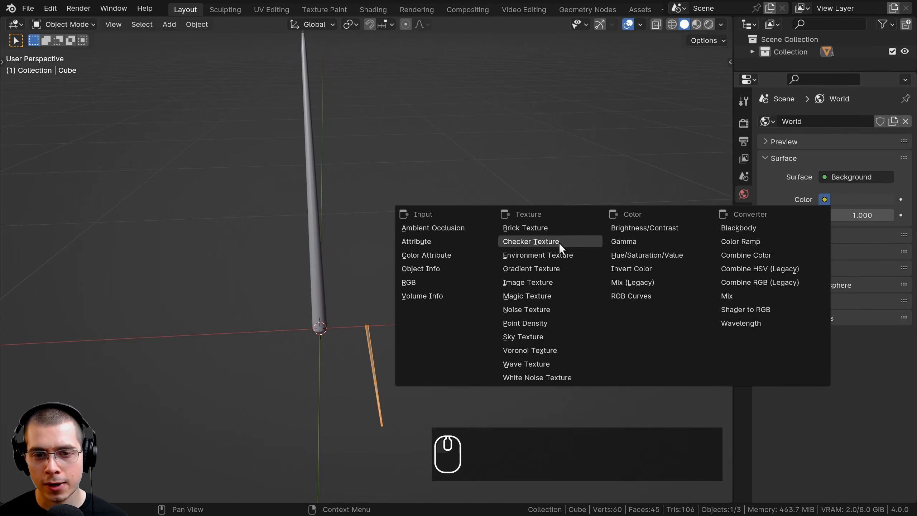
click(535, 255)
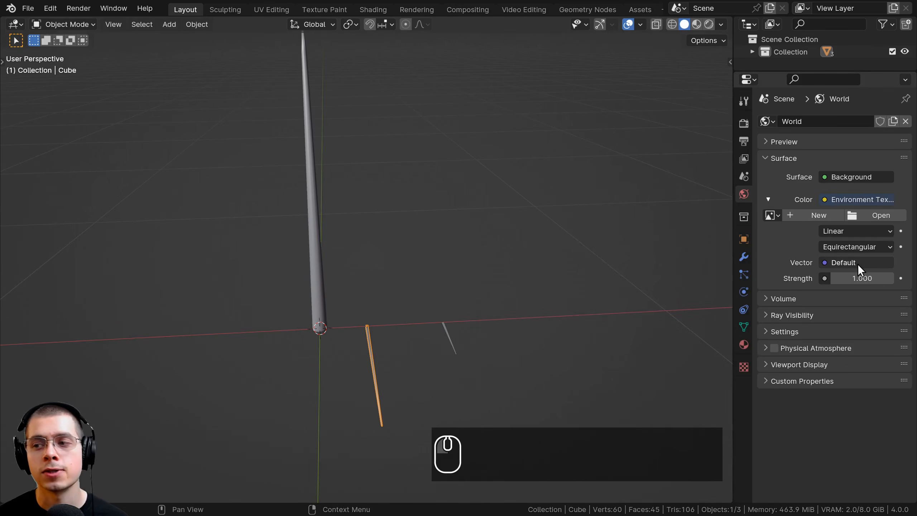
- Load christmas_photo_studio_01_1k.hdr from the Poly Haven HDRI 1K folder as the World's environment image
click(877, 213)
click(477, 108)
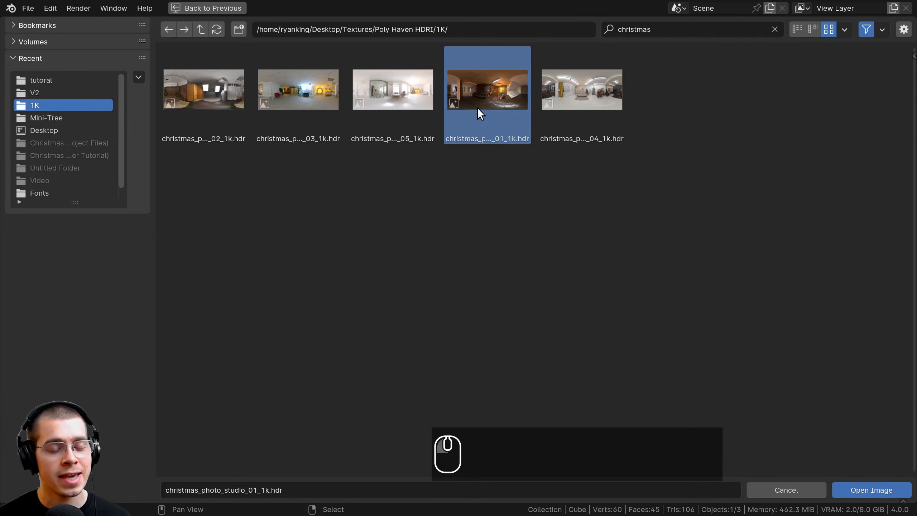
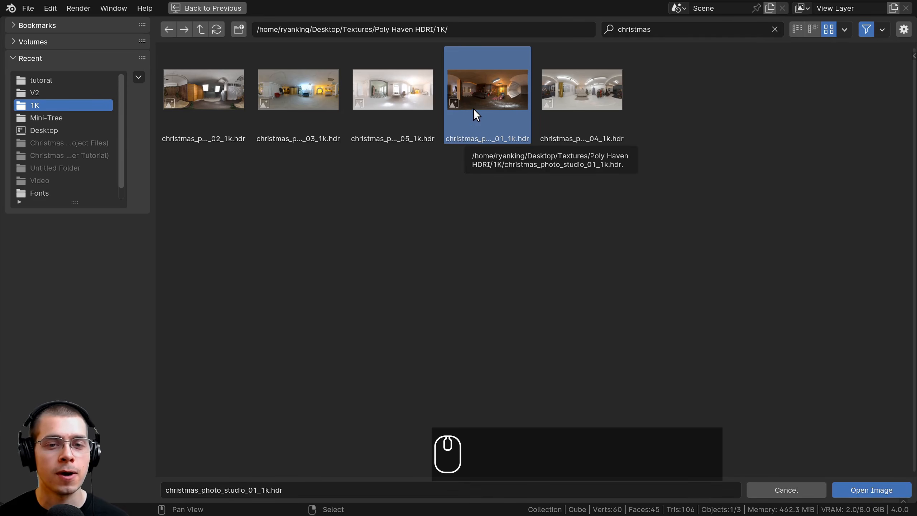
click(267, 488)
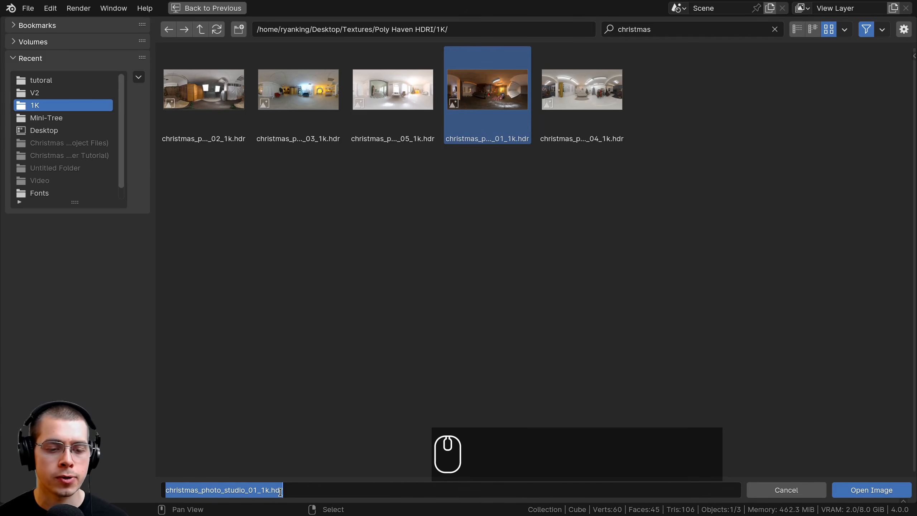
click(280, 492)
click(288, 219)
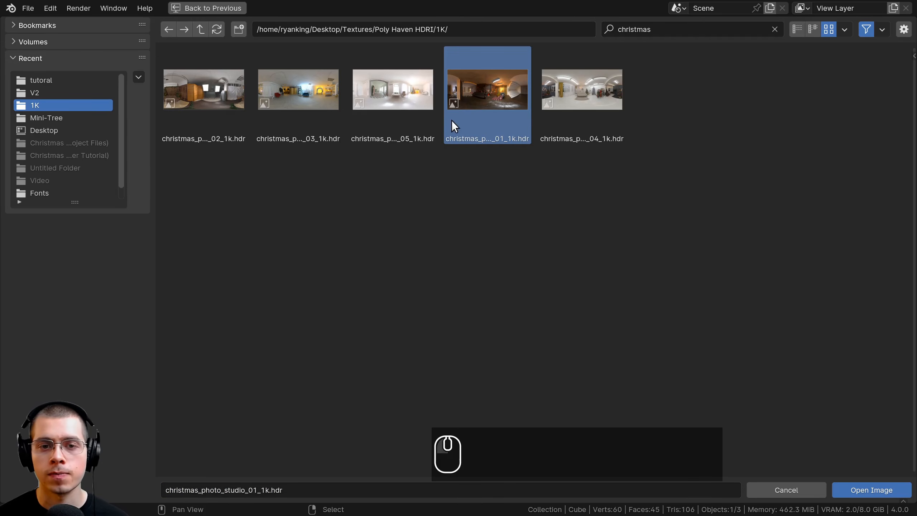
click(888, 488)
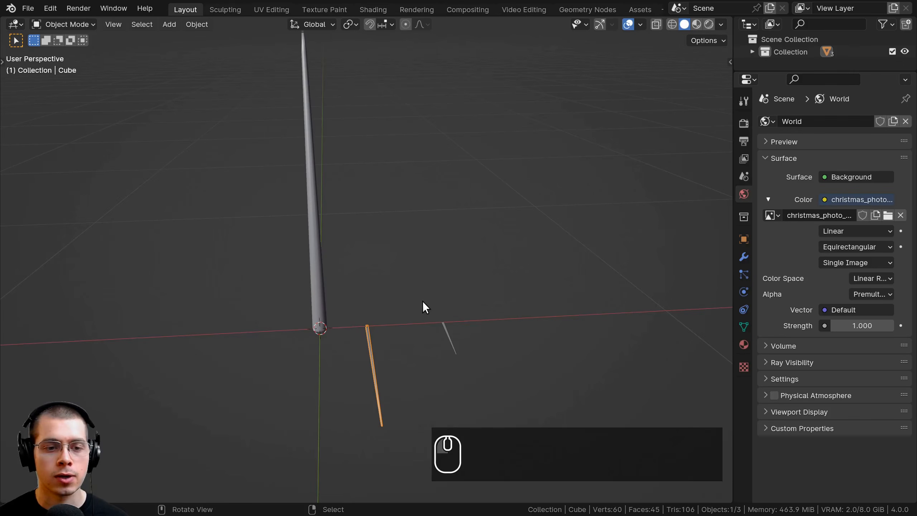
- Switch the viewport to Rendered shading to show the HDRI lighting and deselect all objects
key(z)
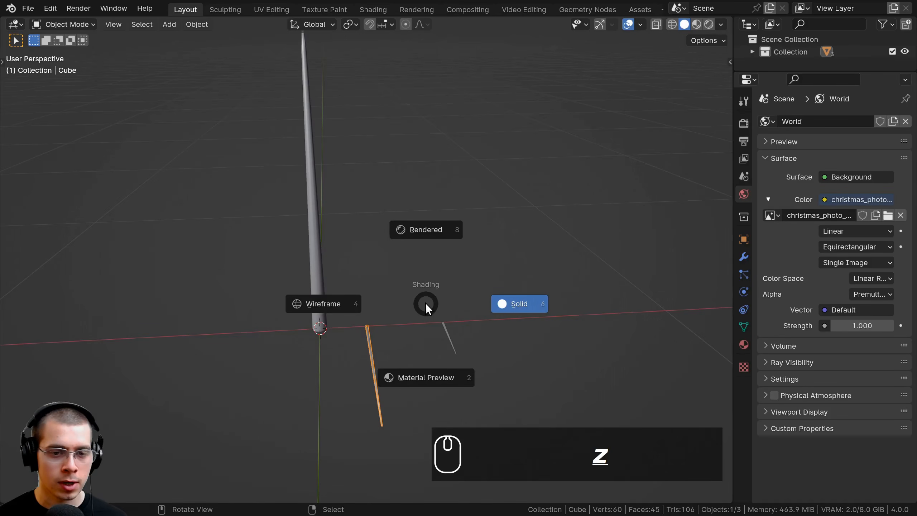
click(438, 235)
middle_drag(438, 234, 495, 245)
scroll(421, 232, up, 3)
key(alt+a)
- Check the render engine selection in the render settings and examine the bark and needle materials under the HDRI lighting
click(742, 124)
click(859, 123)
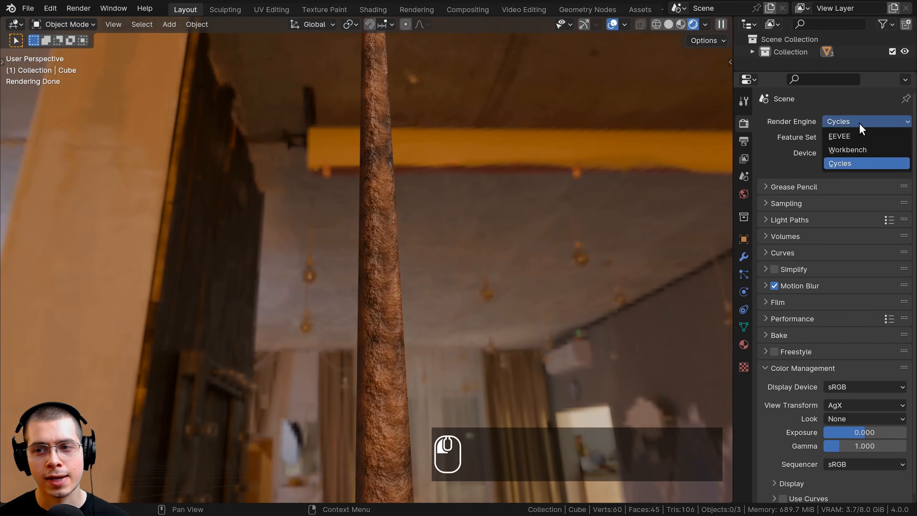
click(858, 123)
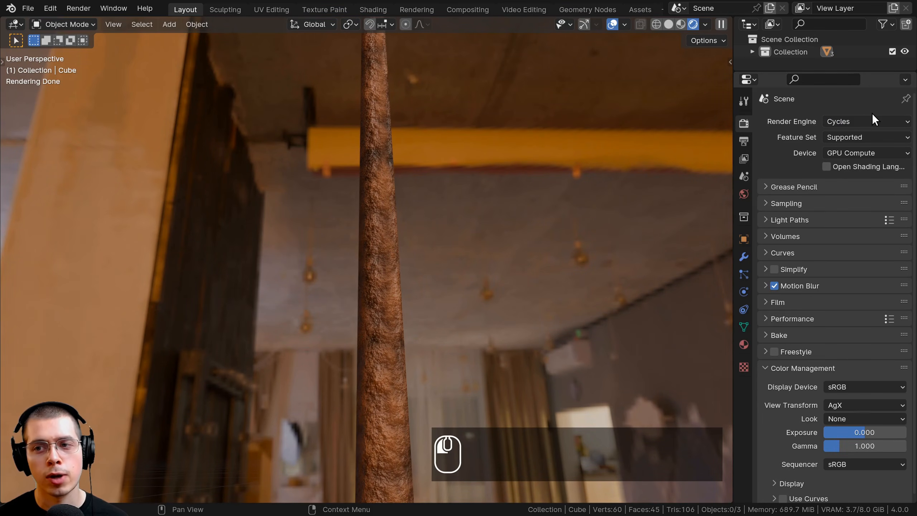
click(871, 117)
click(871, 116)
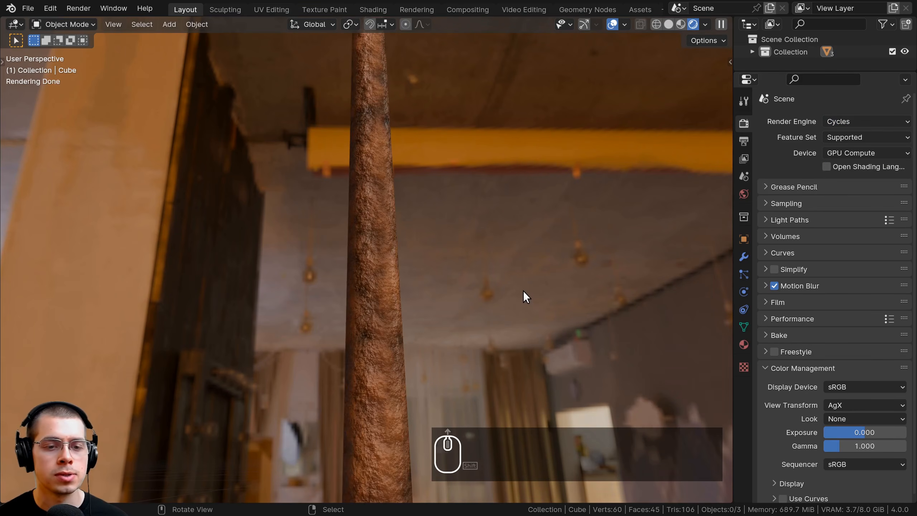
scroll(512, 271, up, 2)
scroll(513, 271, up, 2)
middle_drag(407, 281, 420, 377)
scroll(420, 345, down, 4)
shift+middle_drag(347, 267, 321, 364)
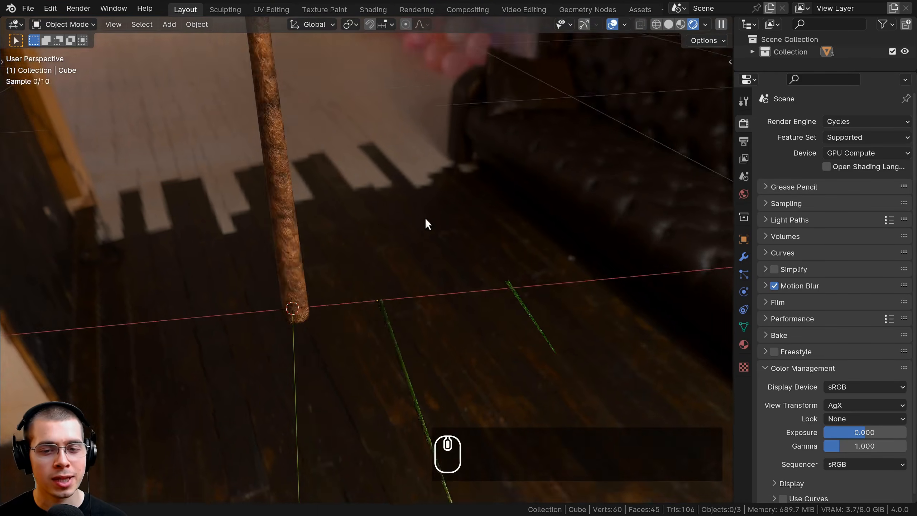
key(a)
key(a)
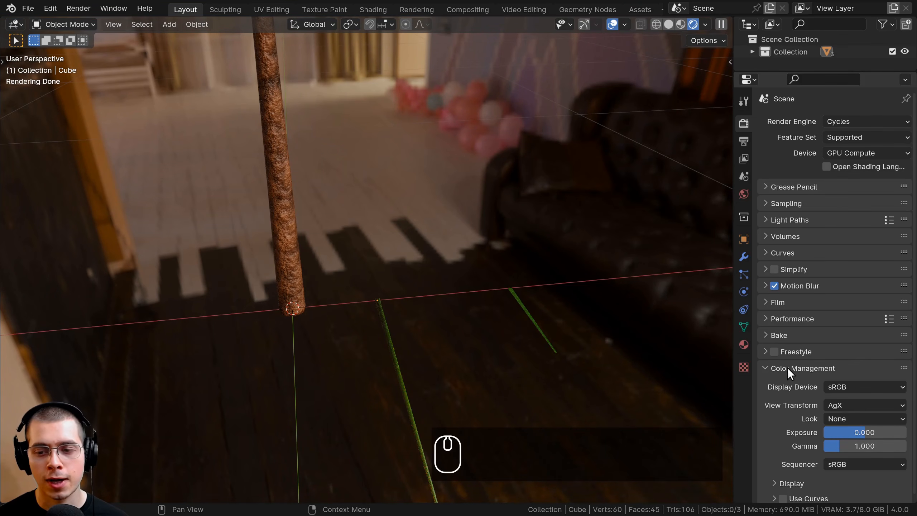
- Keep the color management View Transform at AgX and set the Look to High Contrast
scroll(775, 416, down, 1)
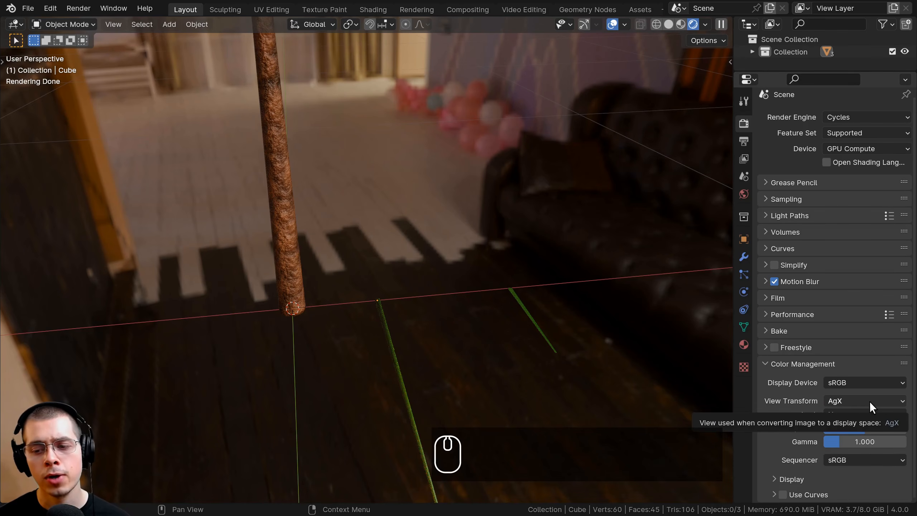
click(835, 400)
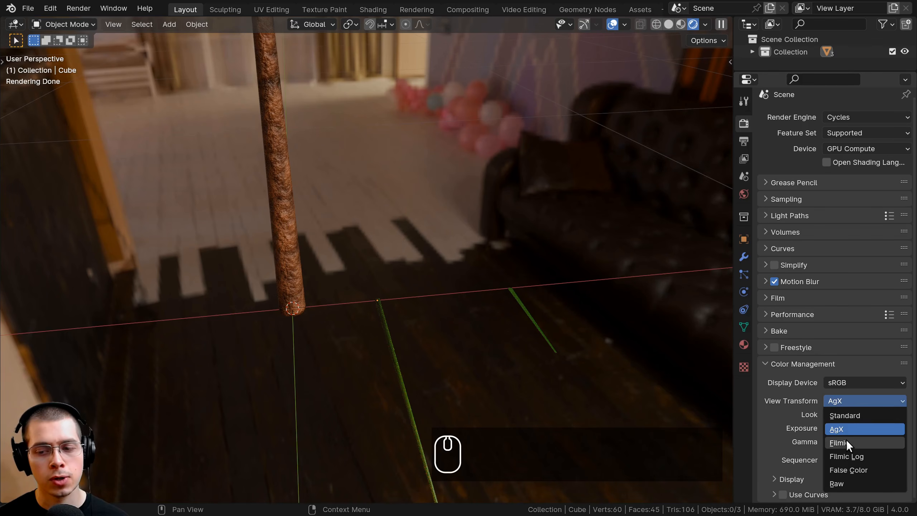
click(833, 414)
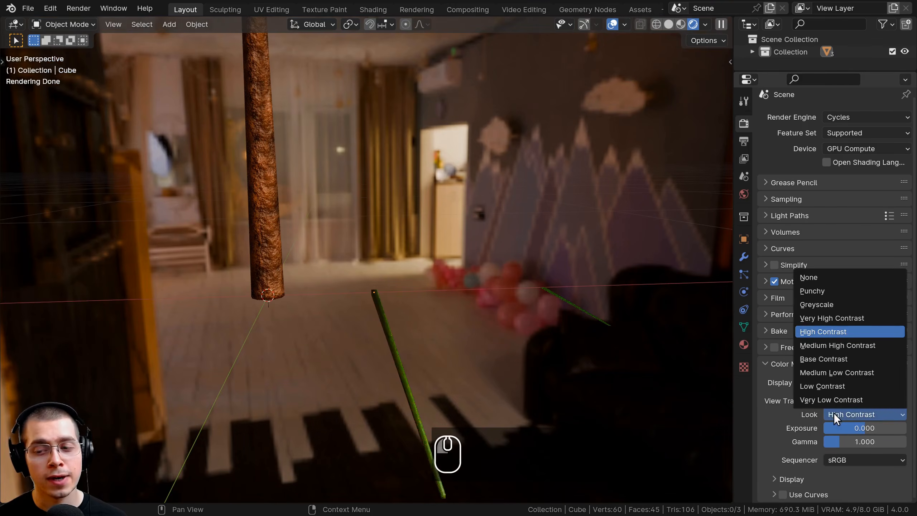
click(838, 331)
- Add a Sun light to the scene
scroll(354, 209, down, 2)
middle_drag(354, 210, 294, 141)
shift+middle_drag(356, 239, 390, 185)
key(shift+a)
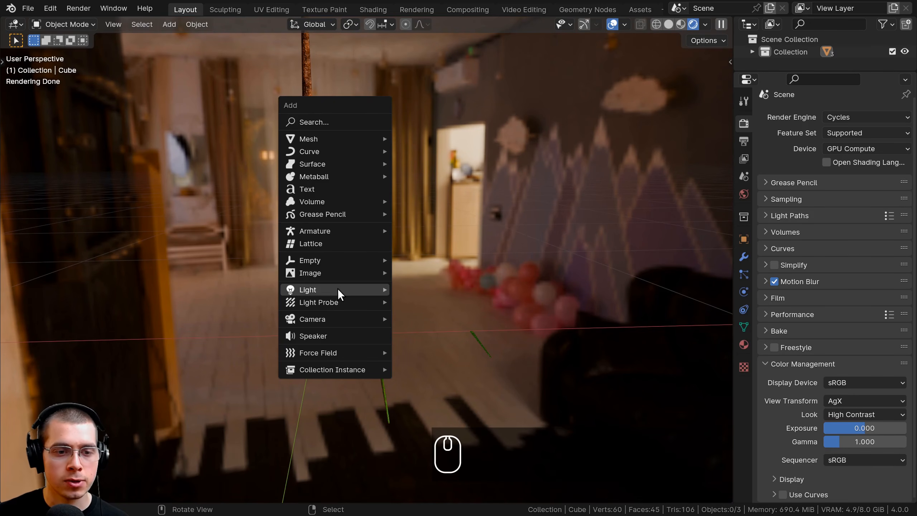
mouse_move(346, 288)
click(431, 302)
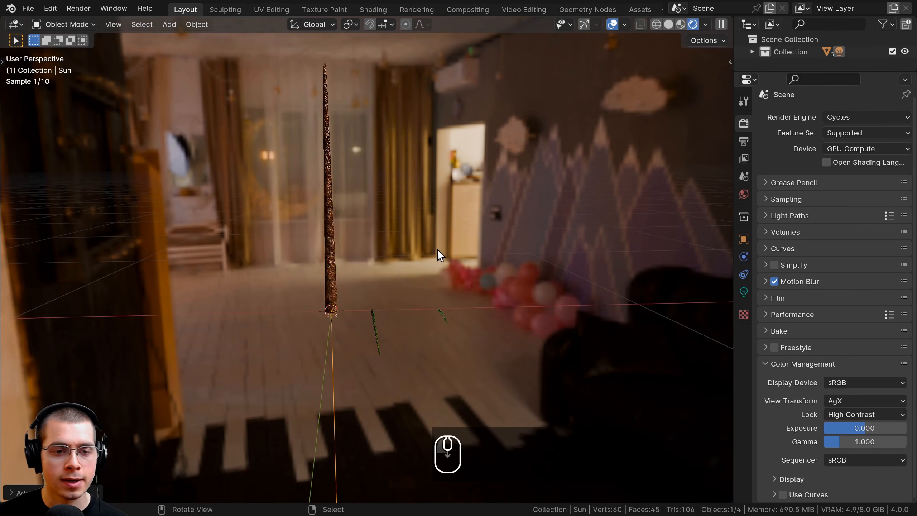
- Move the Sun light up beside the trunk's tip and rotate it to shine diagonally down onto the tree
key(g)
click(522, 165)
middle_drag(523, 164, 533, 155)
key(r)
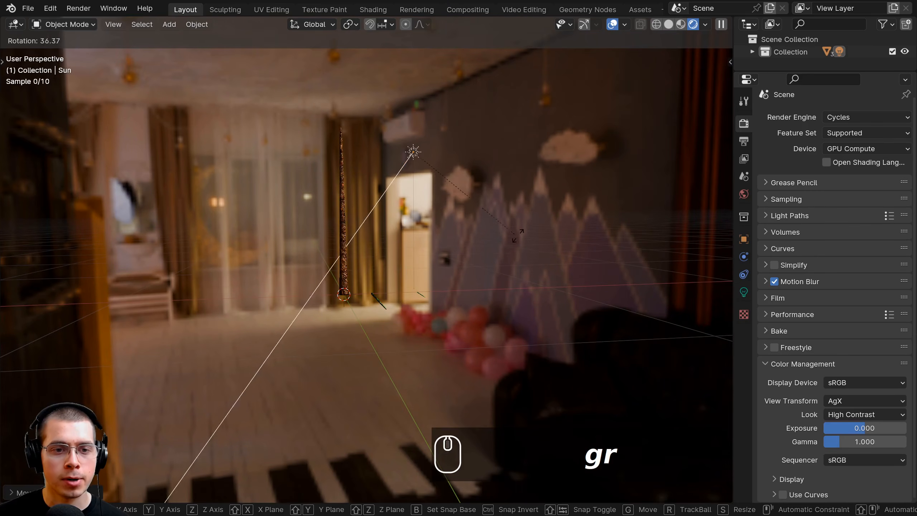
click(517, 219)
middle_drag(444, 215, 274, 170)
key(r)
click(548, 123)
key(g)
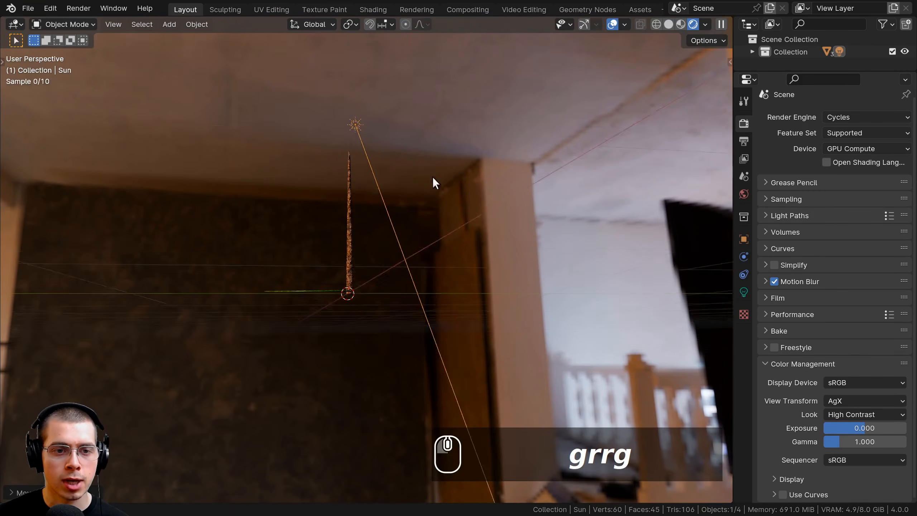
middle_drag(431, 183, 522, 123)
click(479, 248)
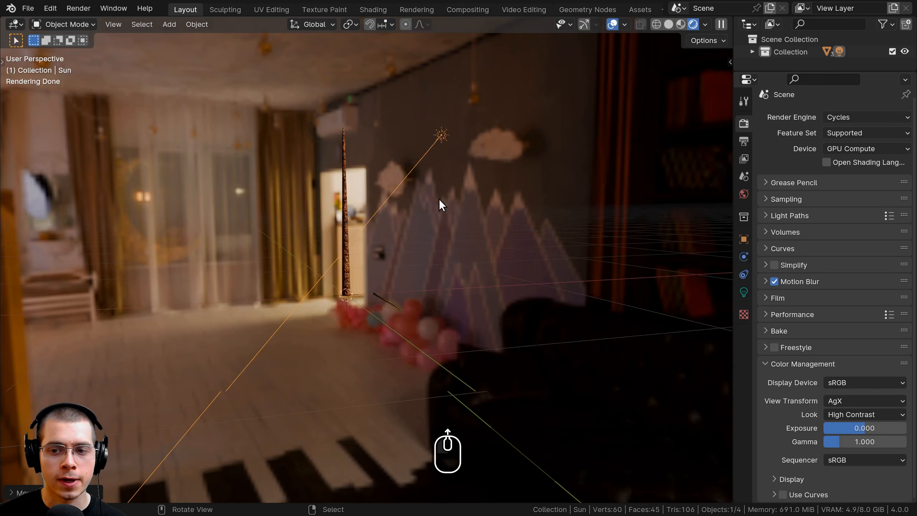
- Set the Sun light's Strength to 10 in its light settings, widening the properties area for editing
scroll(438, 200, up, 2)
click(743, 292)
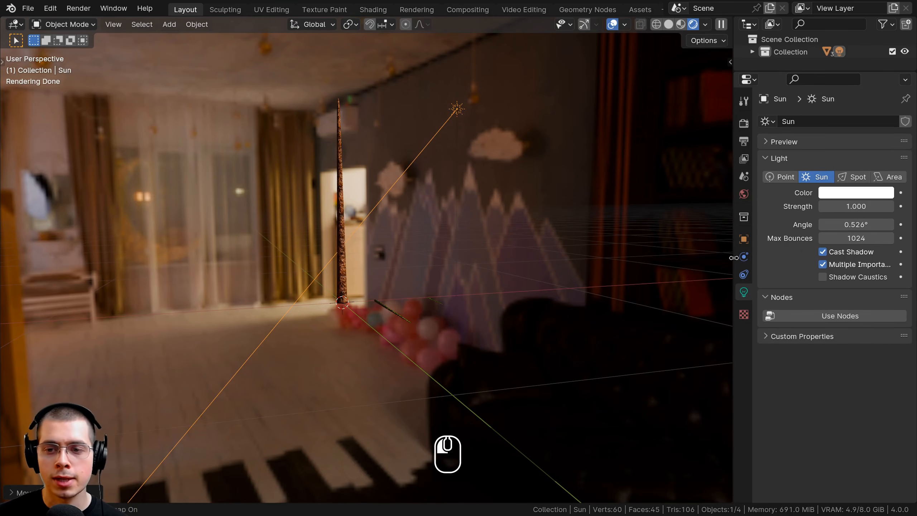
drag(734, 259, 613, 259)
click(819, 206)
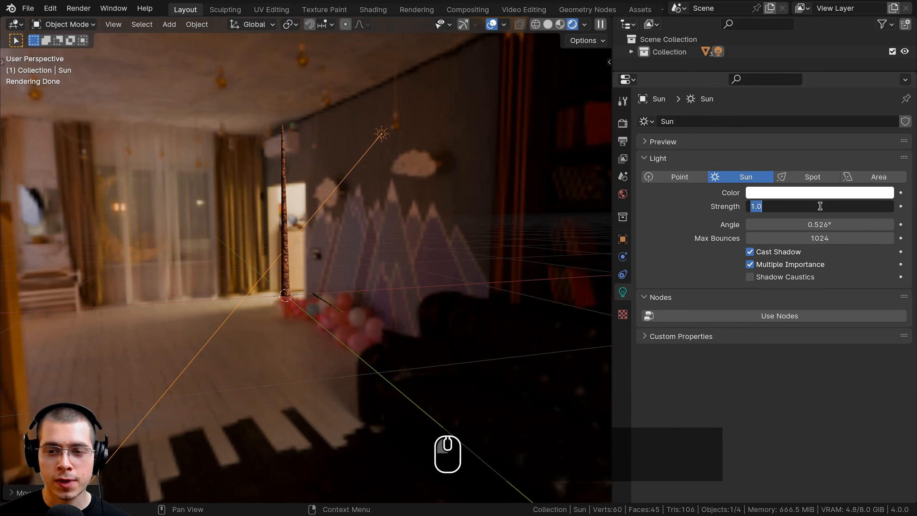
text(10)
key(Return)
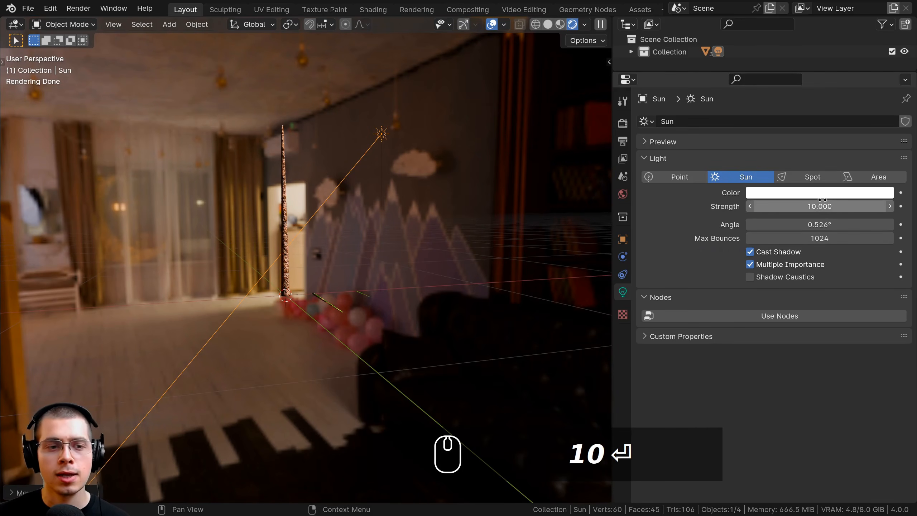
middle_drag(399, 217, 454, 240)
scroll(376, 251, up, 3)
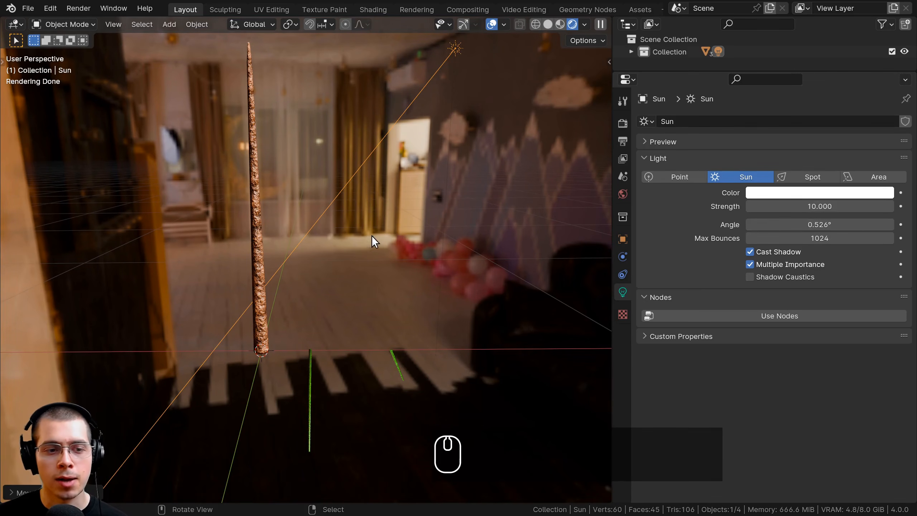
- Add a plane at the trunk's base and scale it up into a large ground surface that catches shadows
middle_drag(372, 239, 302, 86)
key(shift+a)
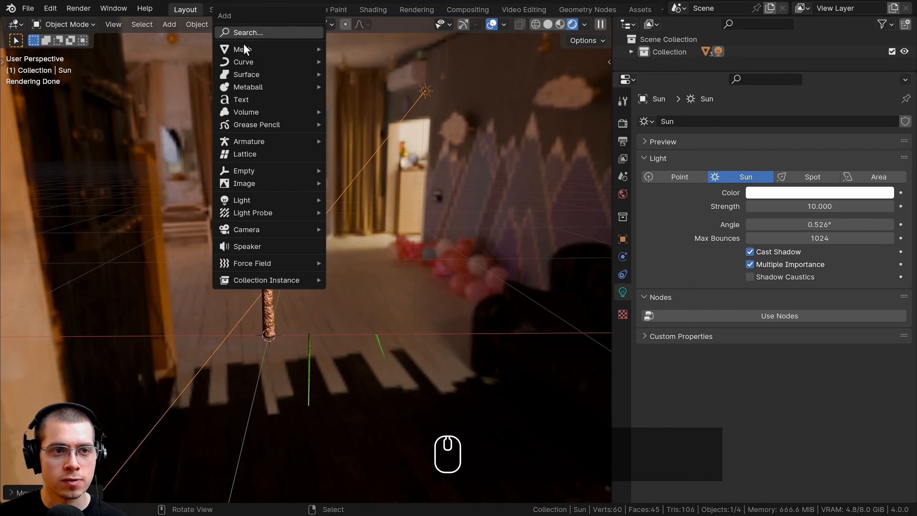
mouse_move(243, 44)
click(354, 49)
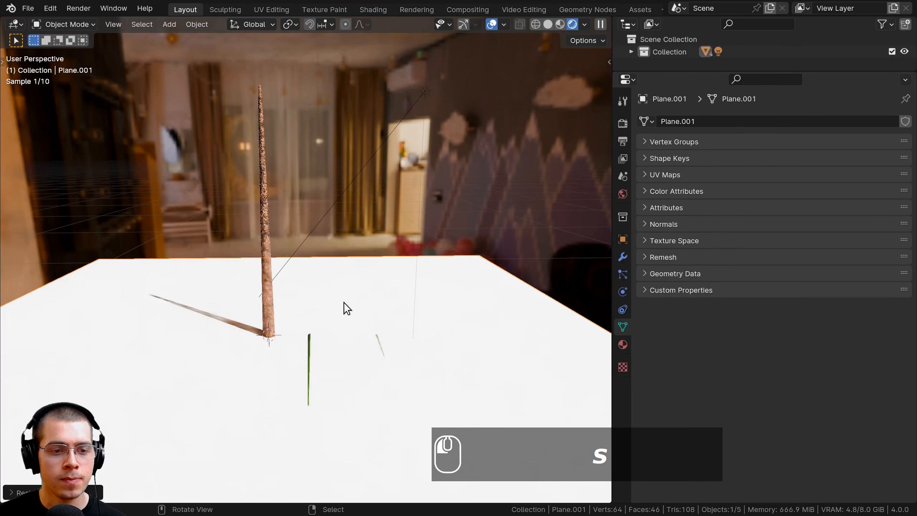
scroll(343, 302, up, 3)
- Select the Sun light and set its Angle to 30° for softer shadows
click(316, 288)
shift+middle_drag(246, 277, 265, 281)
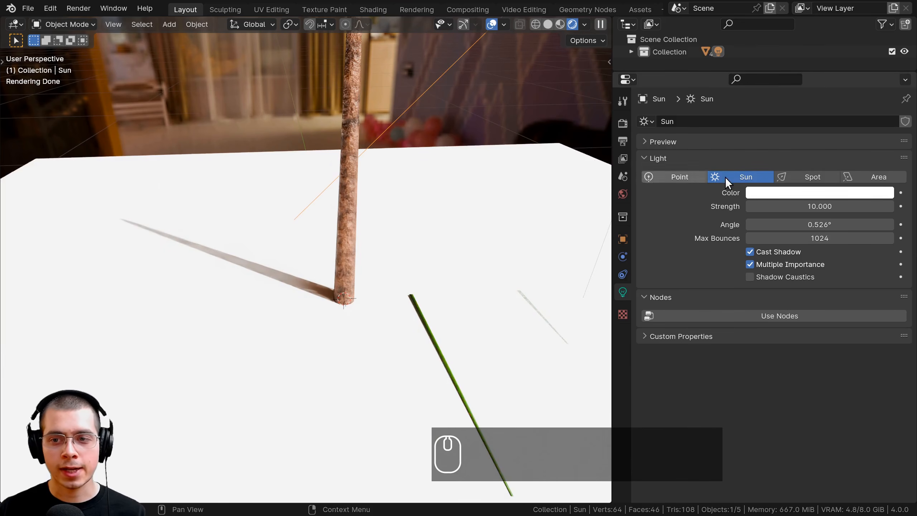
click(799, 224)
drag(799, 223, 841, 223)
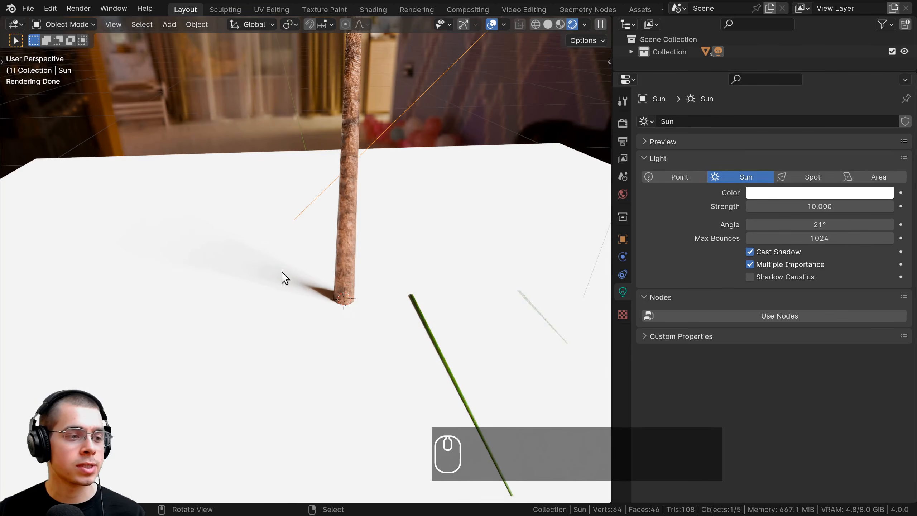
click(819, 224)
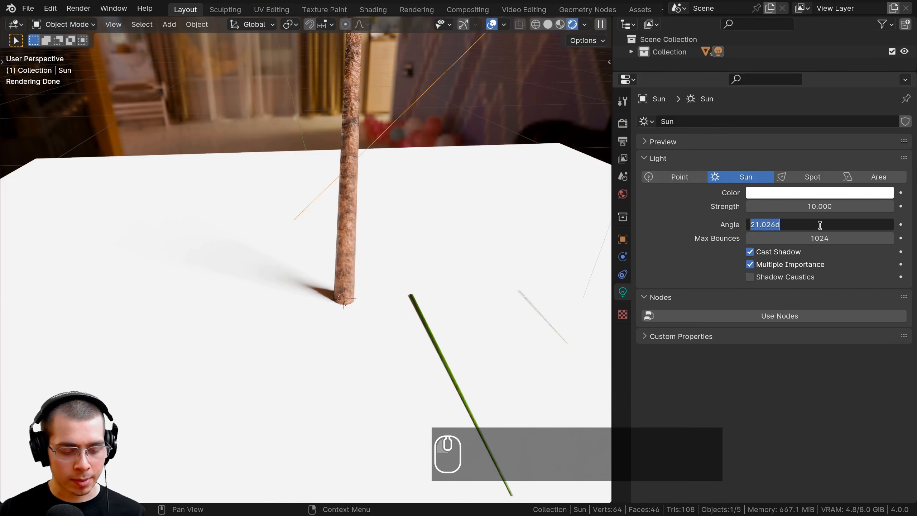
text(30)
key(Return)
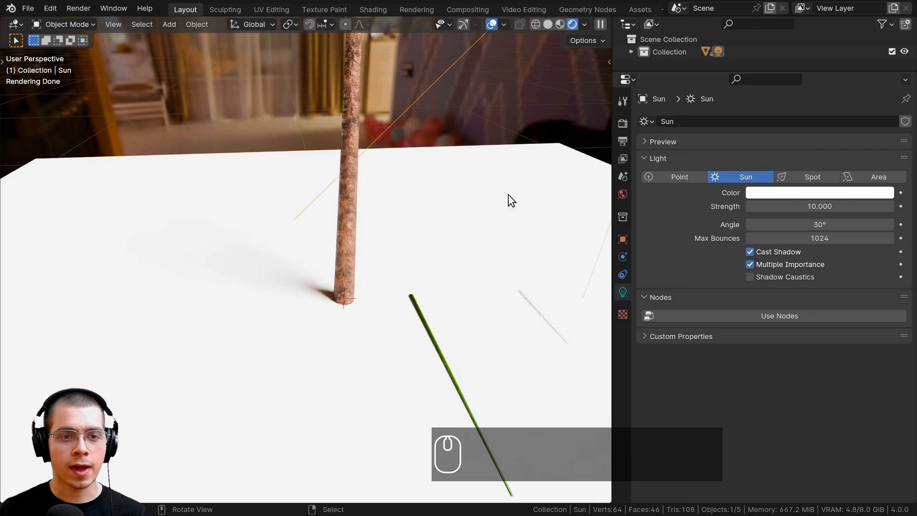
- Delete the ground plane beneath the trunk
middle_drag(508, 196, 376, 221)
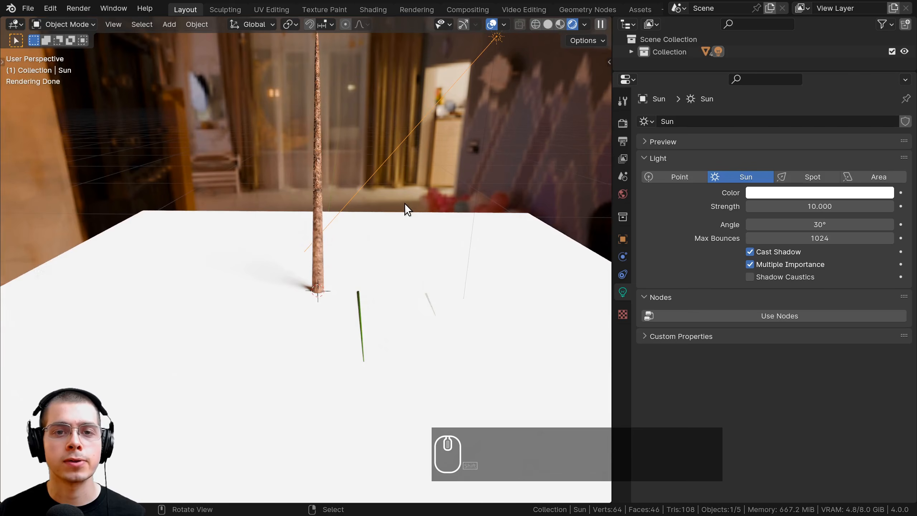
click(378, 223)
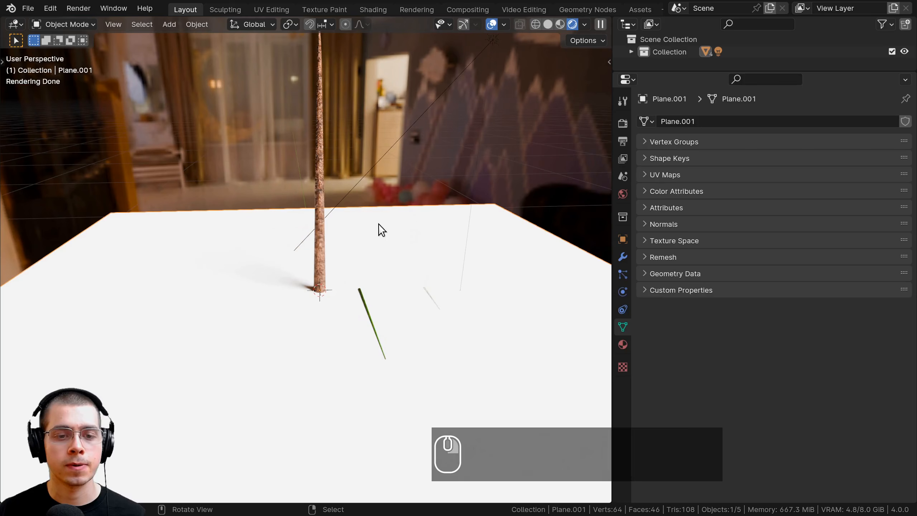
key(x)
click(412, 216)
- Add a camera to the scene at the trunk's base
shift+middle_drag(412, 216, 397, 205)
shift+middle_drag(441, 237, 432, 234)
shift+middle_drag(432, 235, 434, 234)
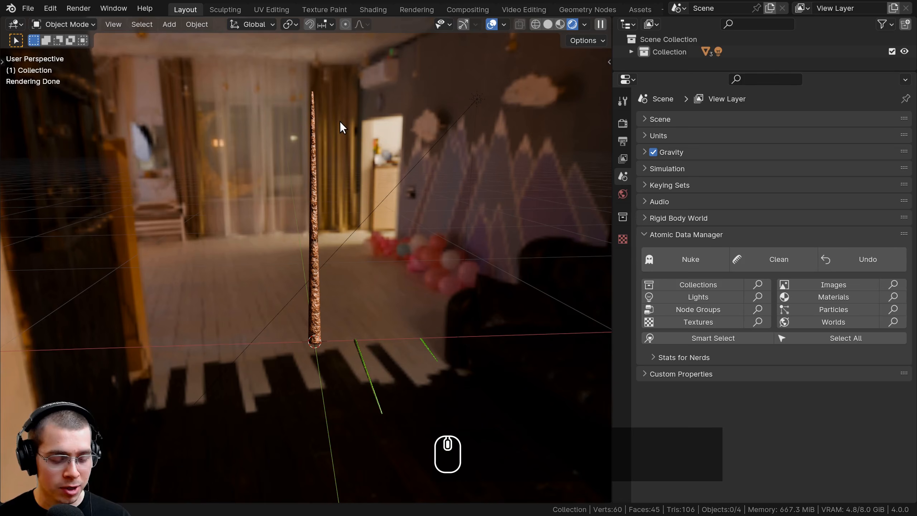
key(shift+a)
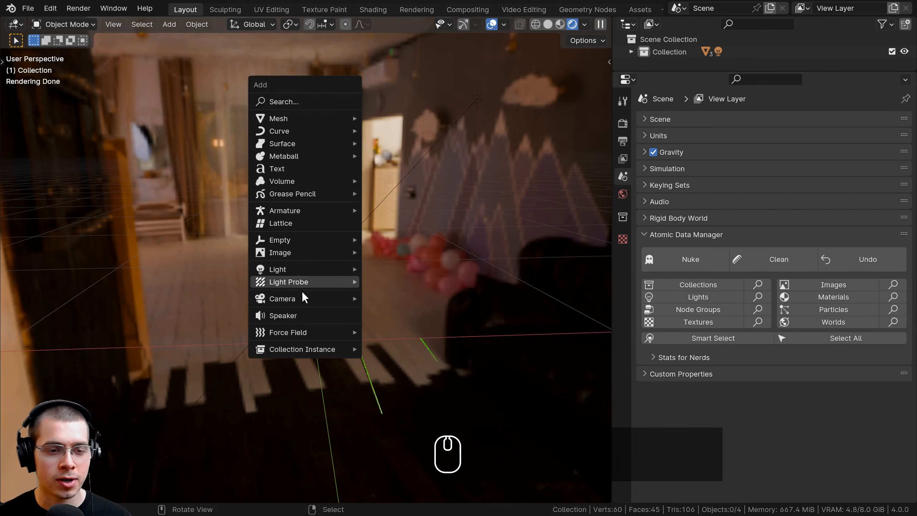
click(370, 299)
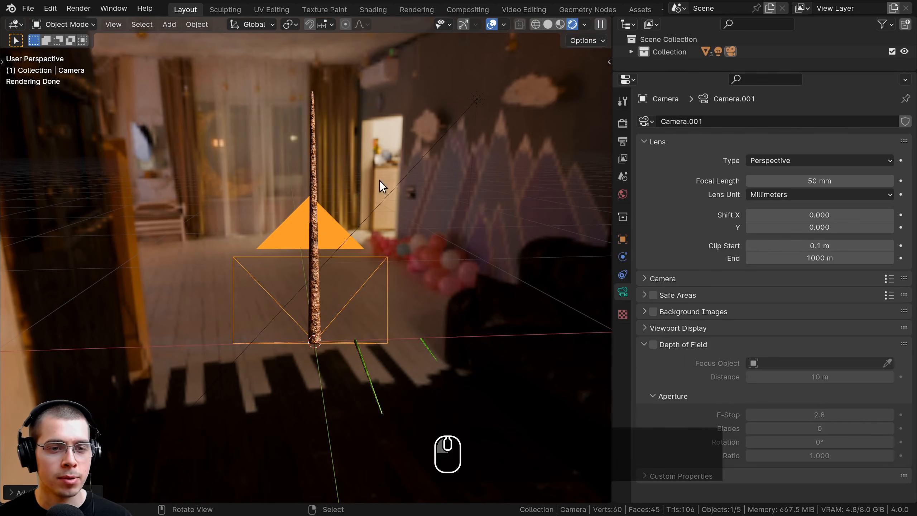
middle_drag(346, 297, 352, 303)
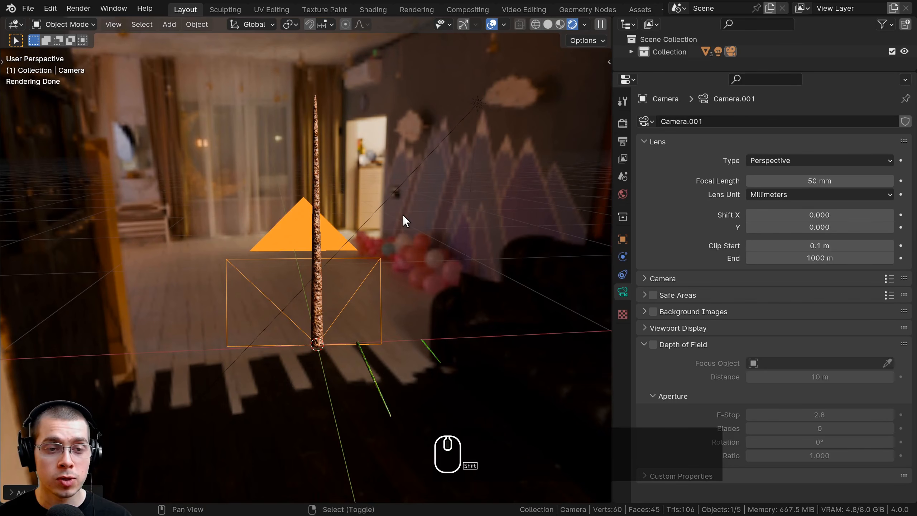
- Align the new camera to the current view of the trunk and set a render region around the whole camera frame
shift+middle_drag(402, 215, 405, 216)
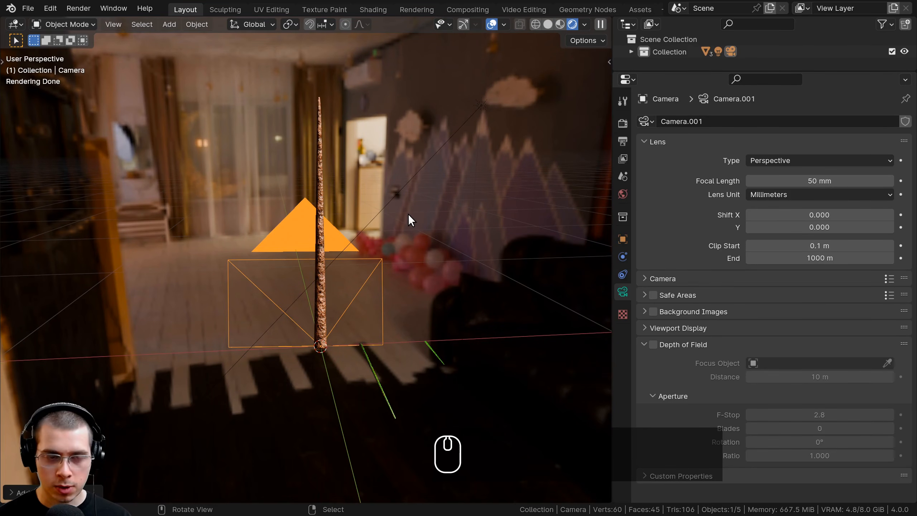
key(ctrl+alt+KP_0)
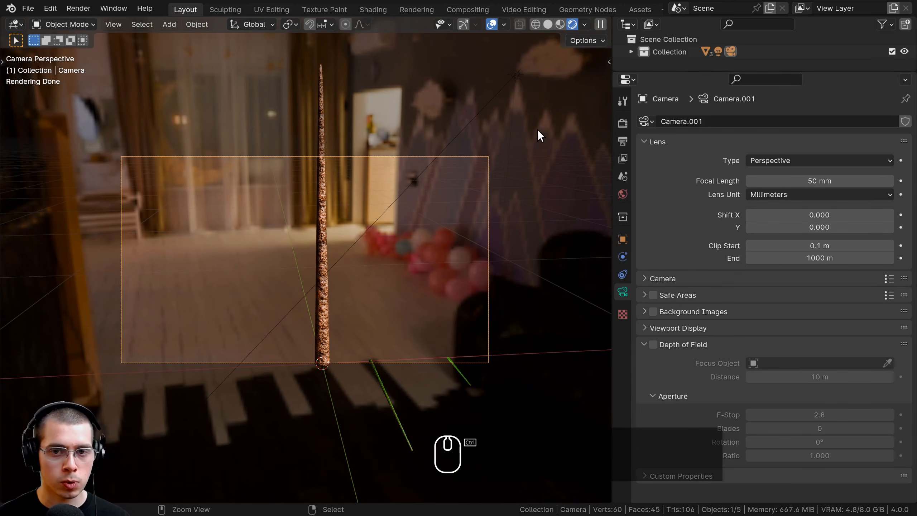
key(ctrl+b)
drag(548, 112, 79, 416)
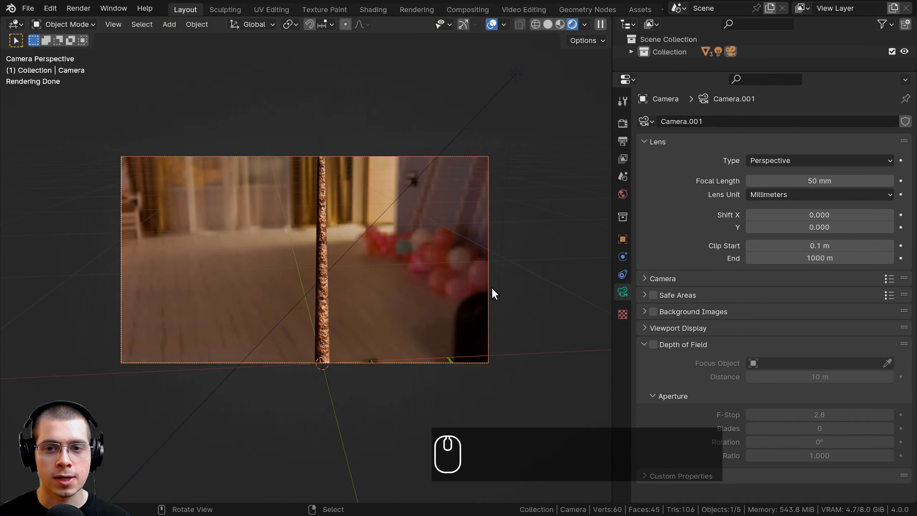
shift+middle_drag(262, 254, 279, 234)
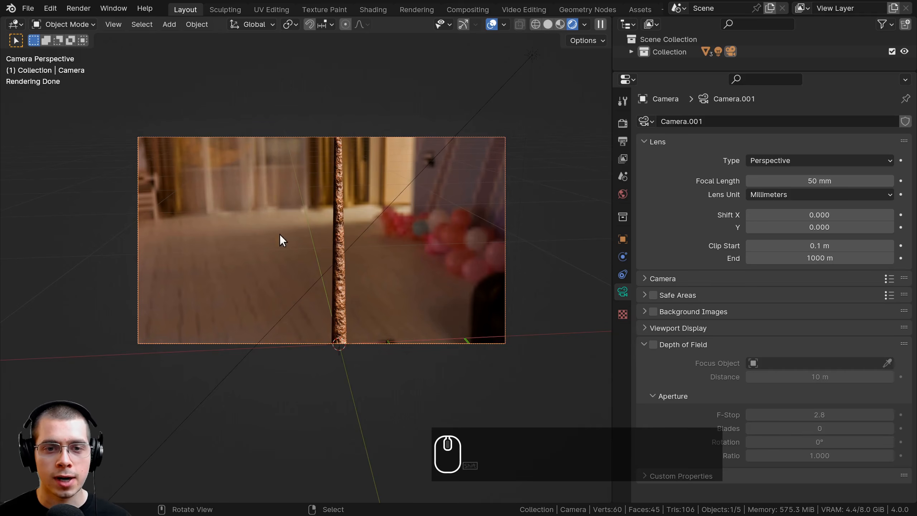
- Set the render output's vertical resolution to 2560 px by copying the horizontal resolution, making the camera frame square
click(621, 124)
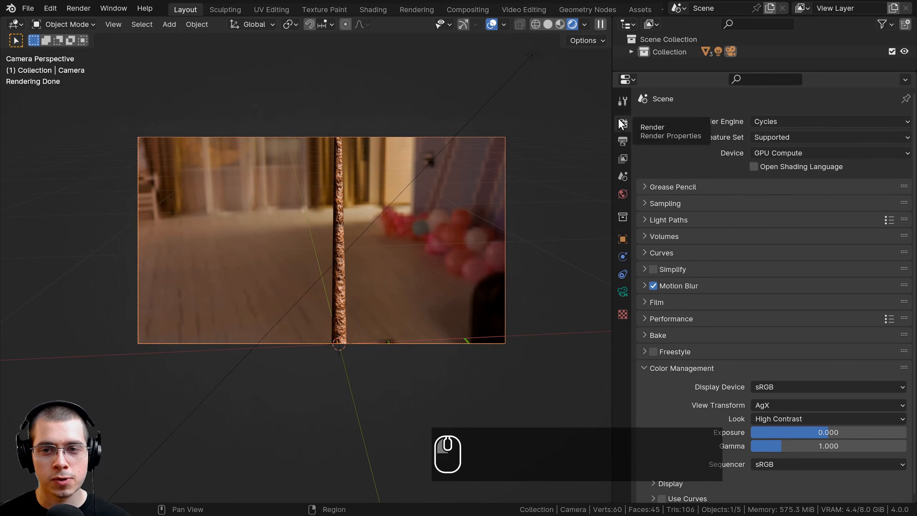
click(623, 139)
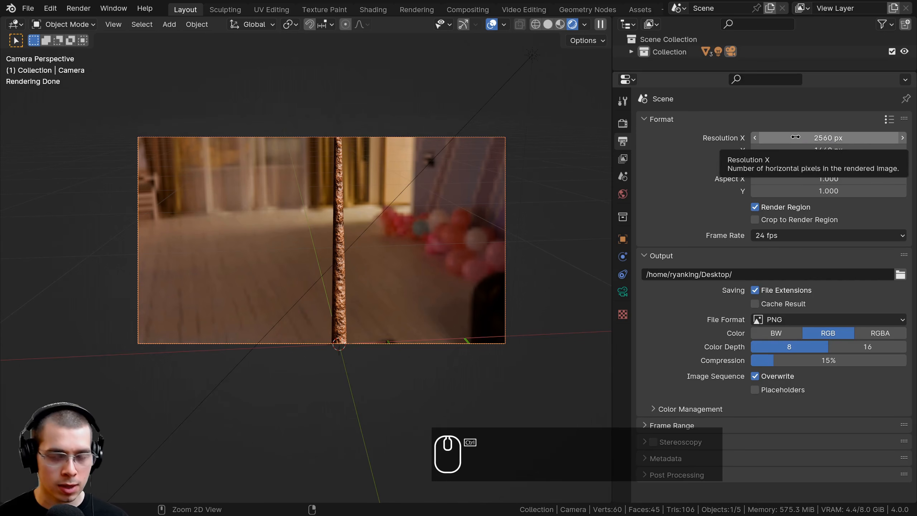
key(ctrl+c)
key(ctrl+v)
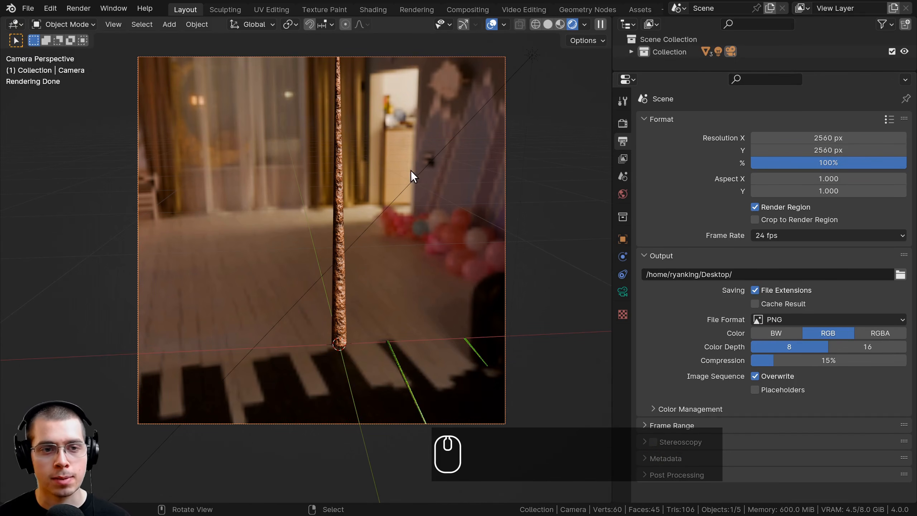
shift+middle_drag(410, 170, 409, 178)
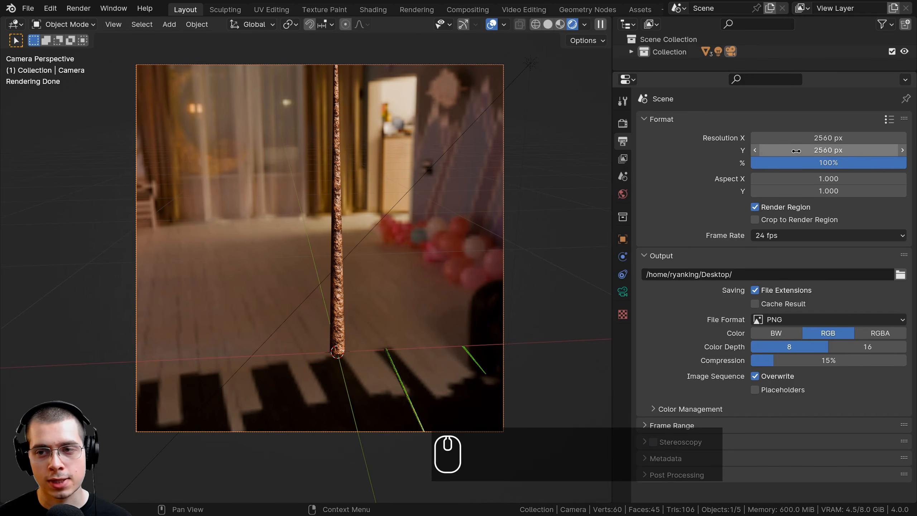
shift+middle_drag(480, 212, 479, 219)
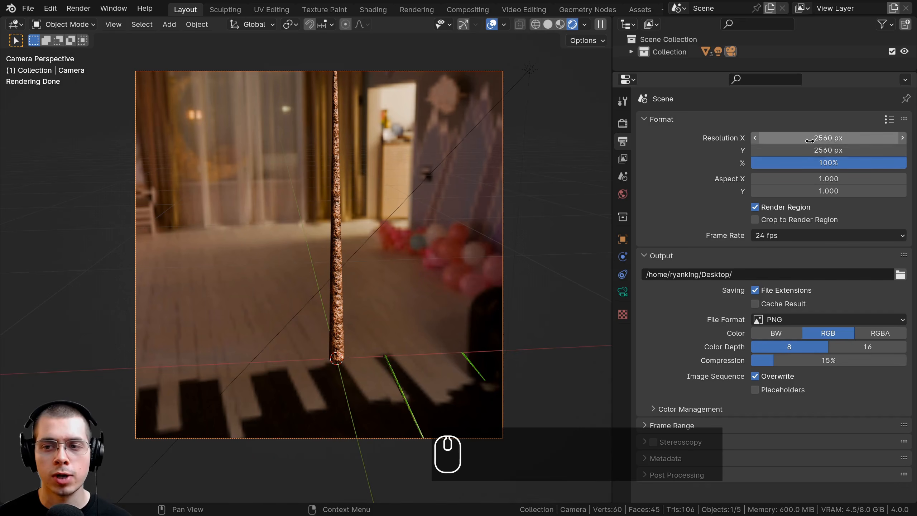
shift+middle_drag(395, 174, 394, 183)
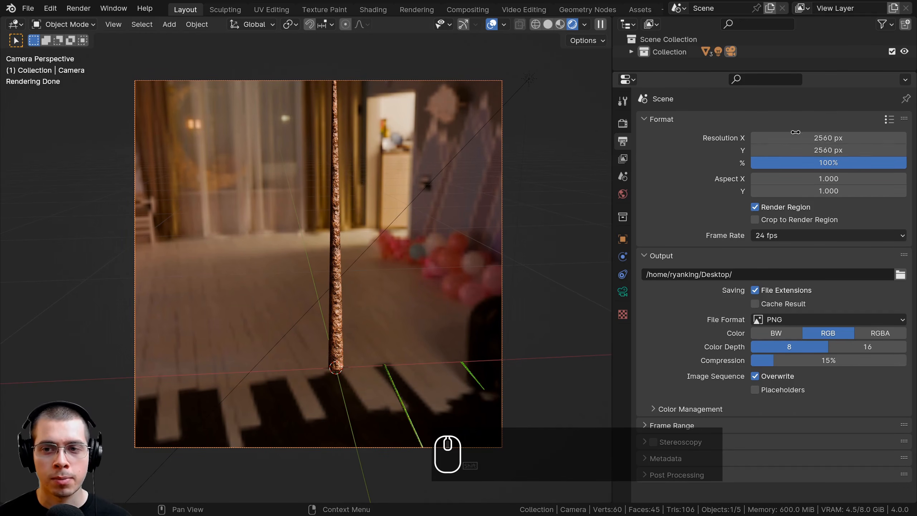
shift+middle_drag(428, 347, 425, 339)
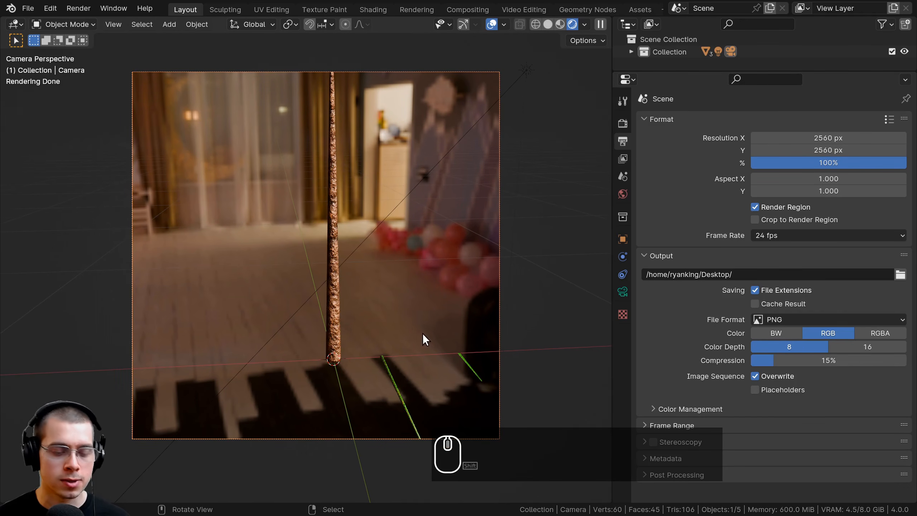
- Move the camera so the whole trunk, from base to tip, fits inside the square frame
key(a)
right_click(473, 69)
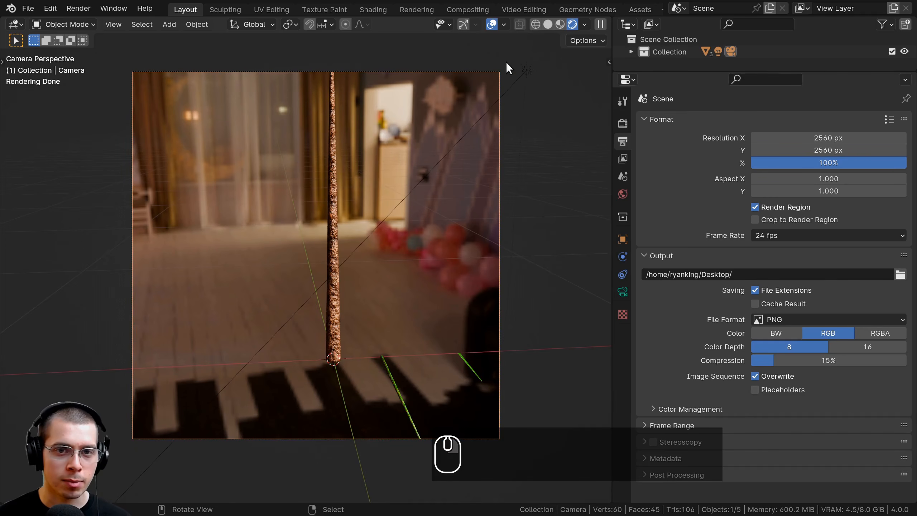
key(g)
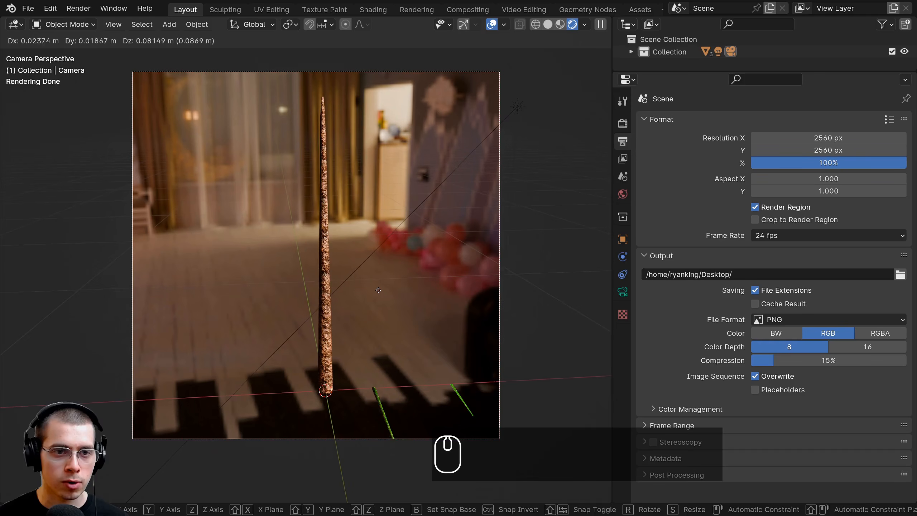
click(346, 273)
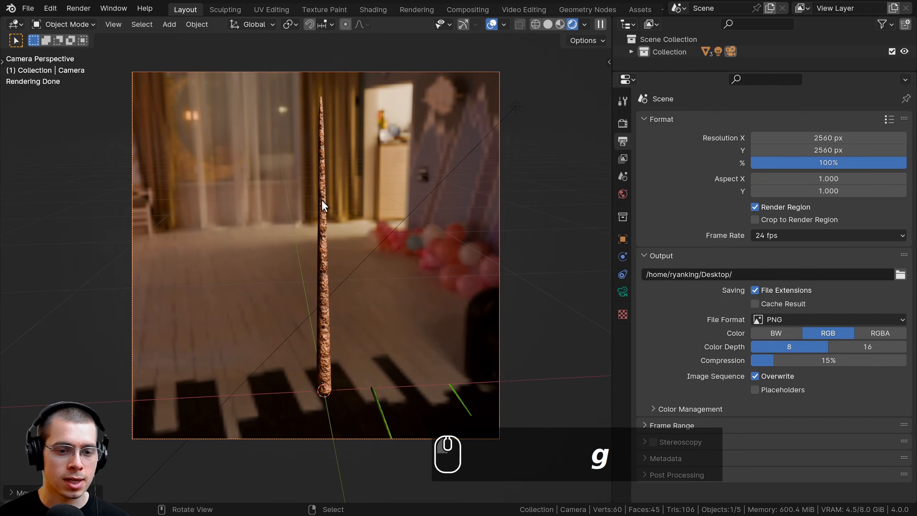
- Move the branch and the needle together along the X axis until both lie outside the camera frame, then deselect everything
scroll(347, 390, down, 1)
shift+scroll(339, 336, down, 1)
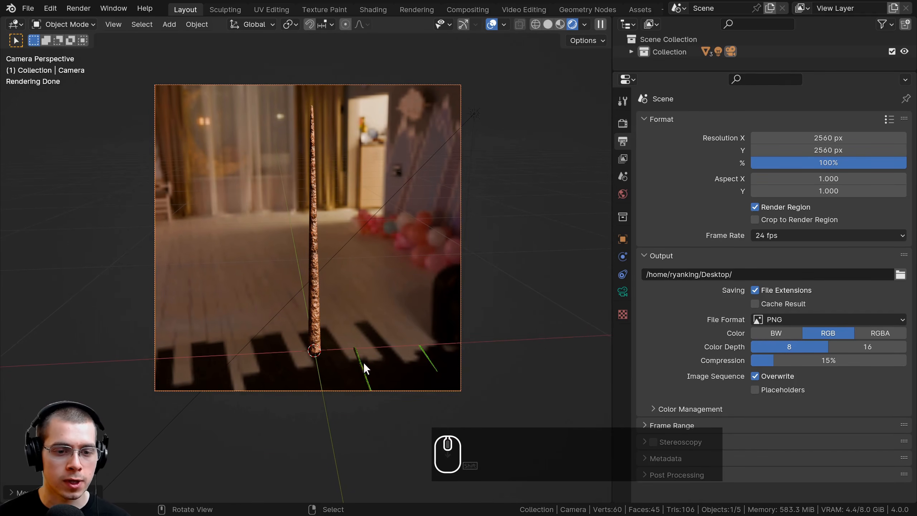
click(361, 360)
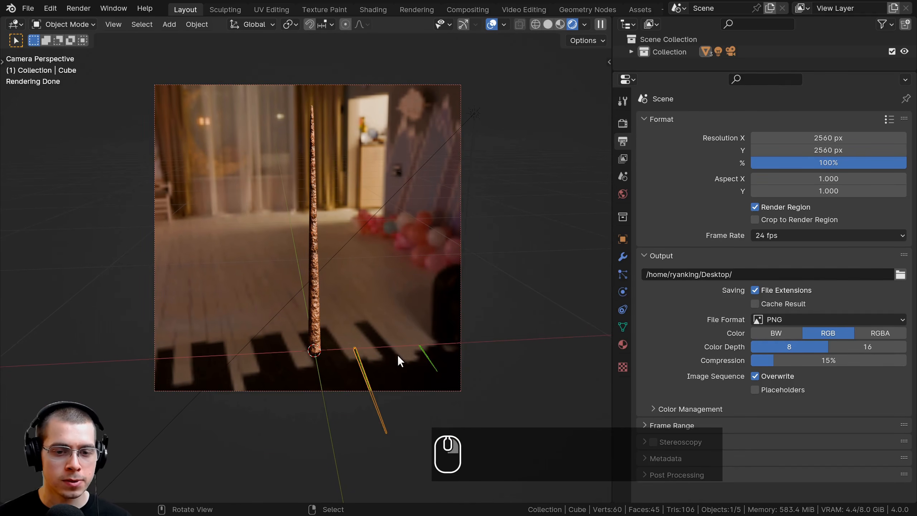
click(424, 355)
click(358, 360)
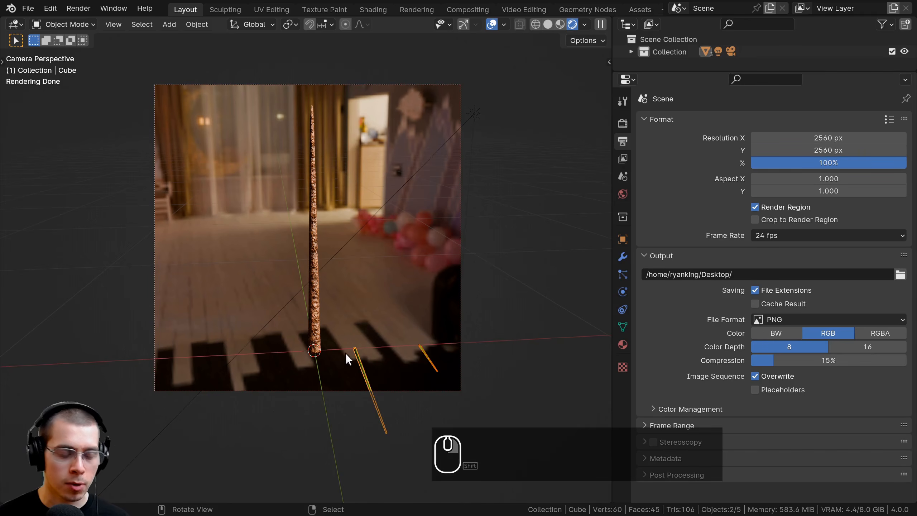
key(g)
key(x)
click(515, 314)
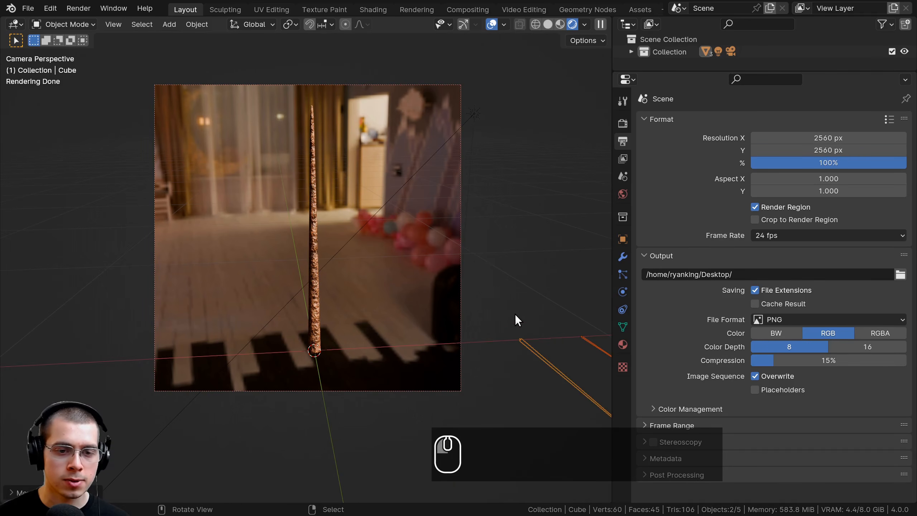
key(a)
shift+middle_drag(411, 338, 407, 340)
shift+middle_drag(391, 271, 406, 303)
scroll(408, 304, up, 1)
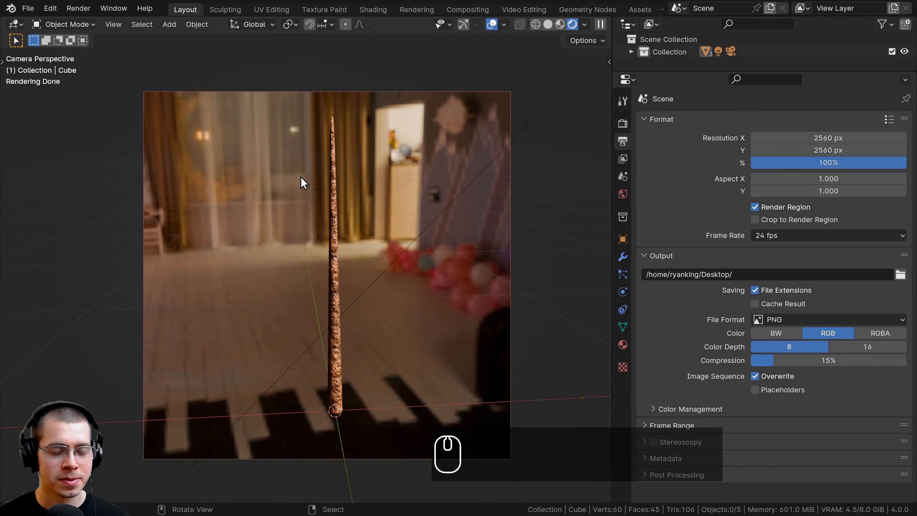
- Switch the viewport to solid shading, leave the camera view and select the long branch beside the short needle
key(z)
middle_drag(401, 178, 308, 214)
scroll(308, 213, up, 4)
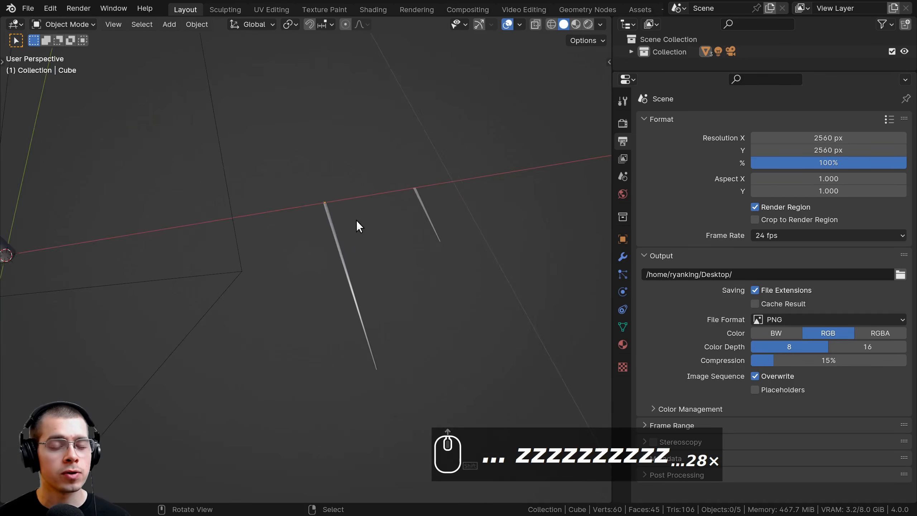
click(432, 187)
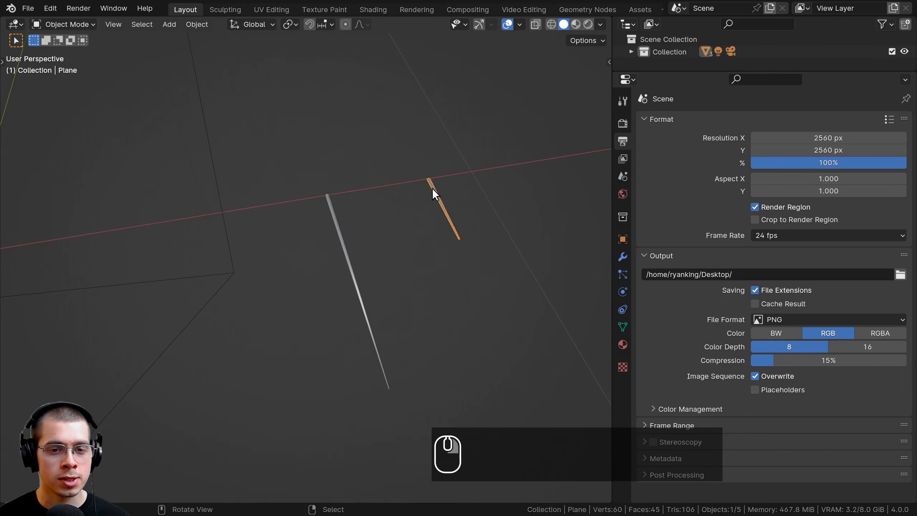
key(g)
right_click(344, 211)
click(338, 209)
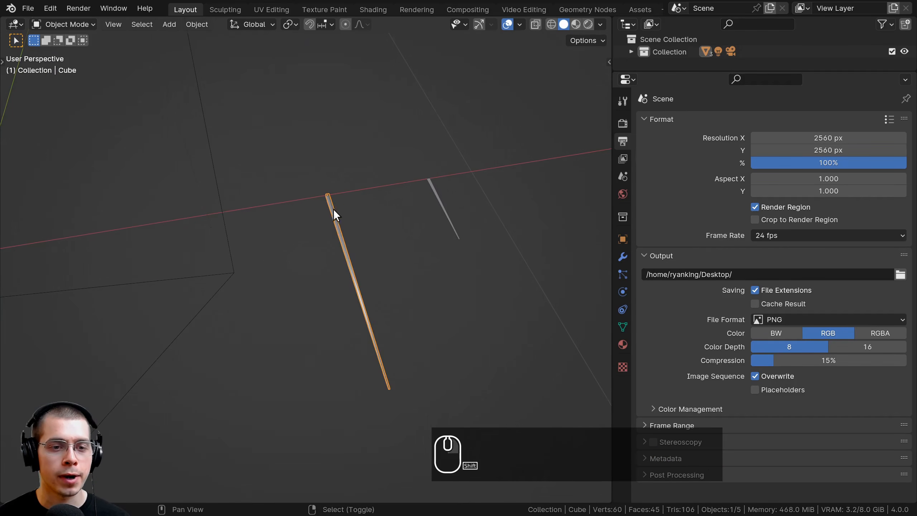
key(g)
right_click(379, 204)
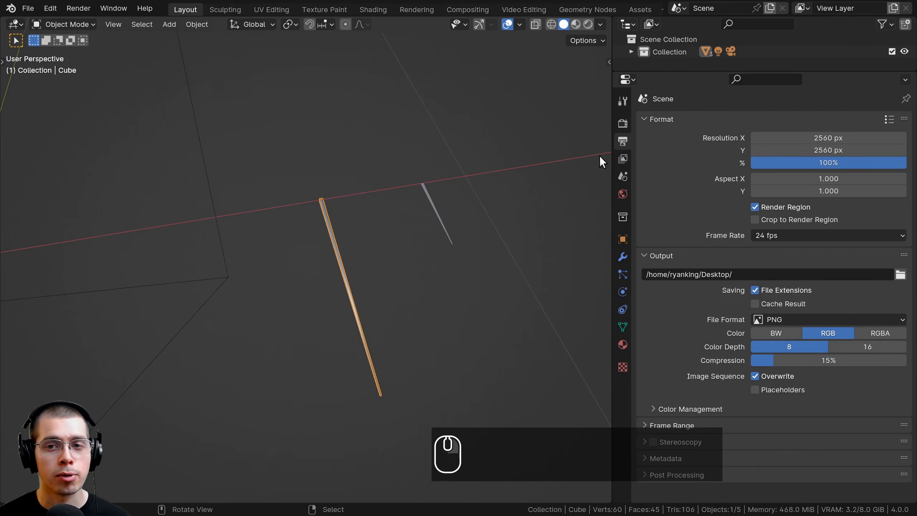
- Switch to the Geometry Nodes workspace and frame the selected branch in the 3D viewport
drag(611, 136, 733, 136)
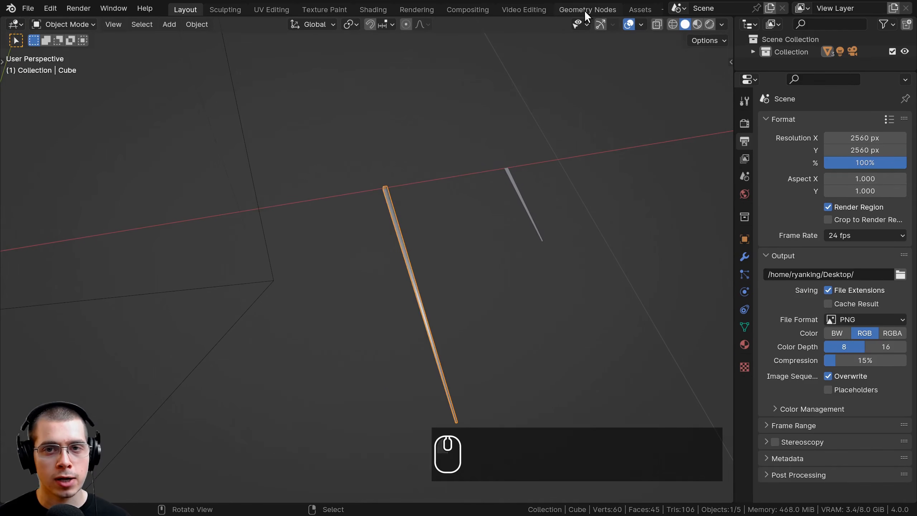
scroll(585, 9, down, 1)
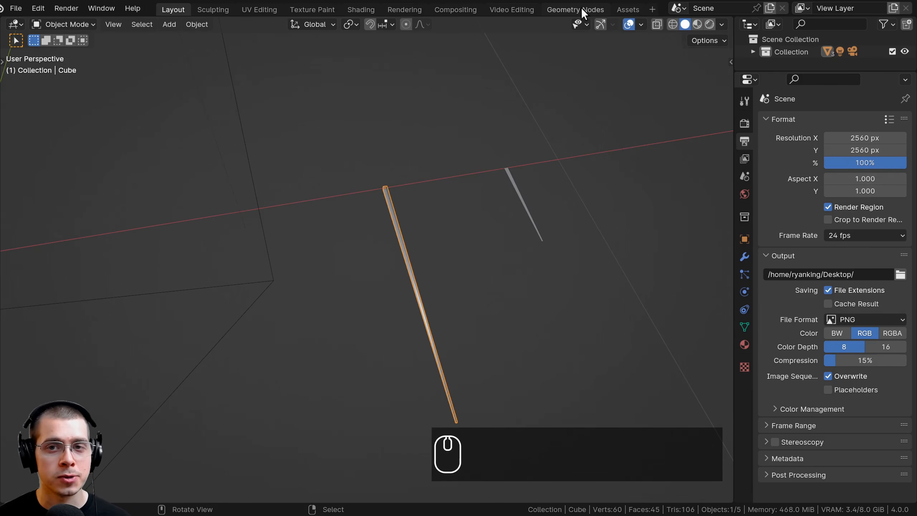
click(652, 11)
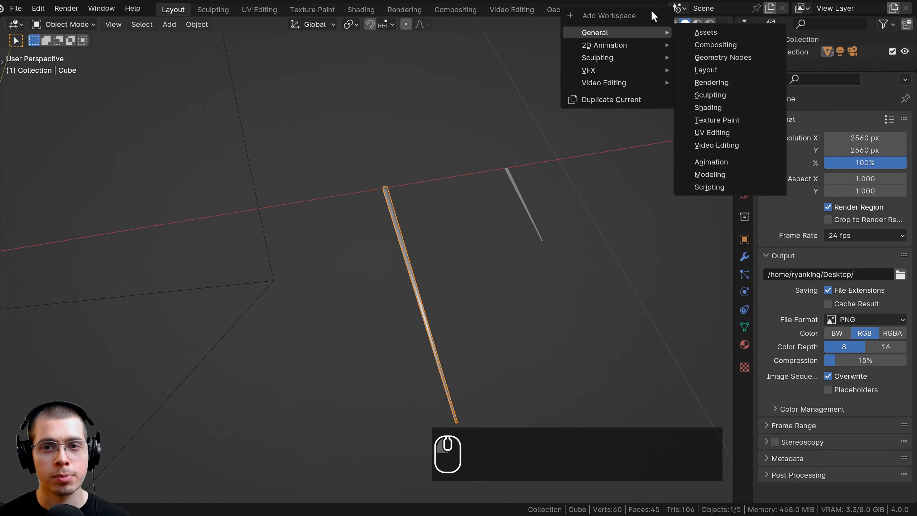
mouse_move(650, 31)
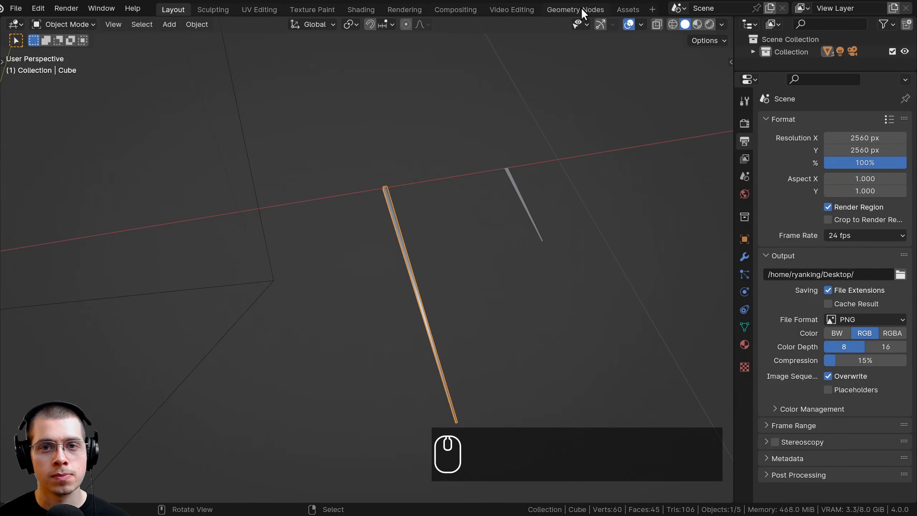
click(582, 13)
scroll(285, 261, up, 7)
shift+middle_drag(261, 234, 245, 191)
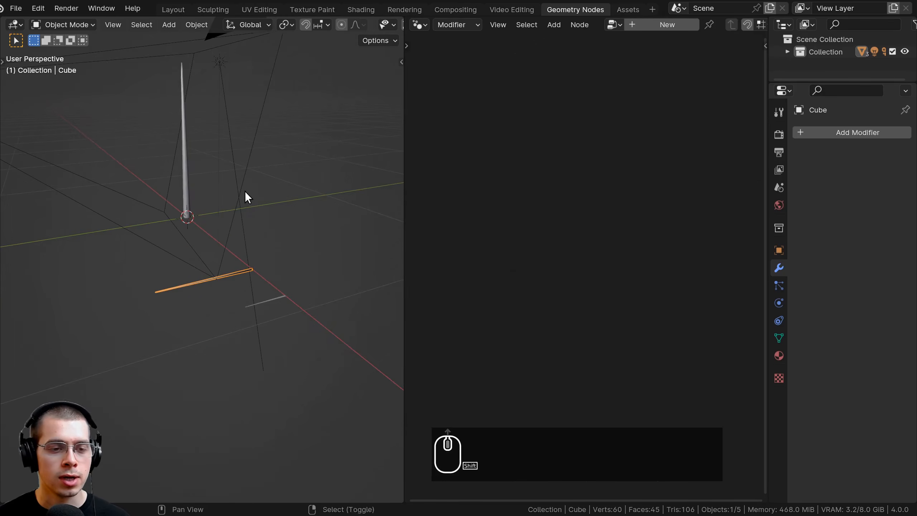
key(KP_Decimal)
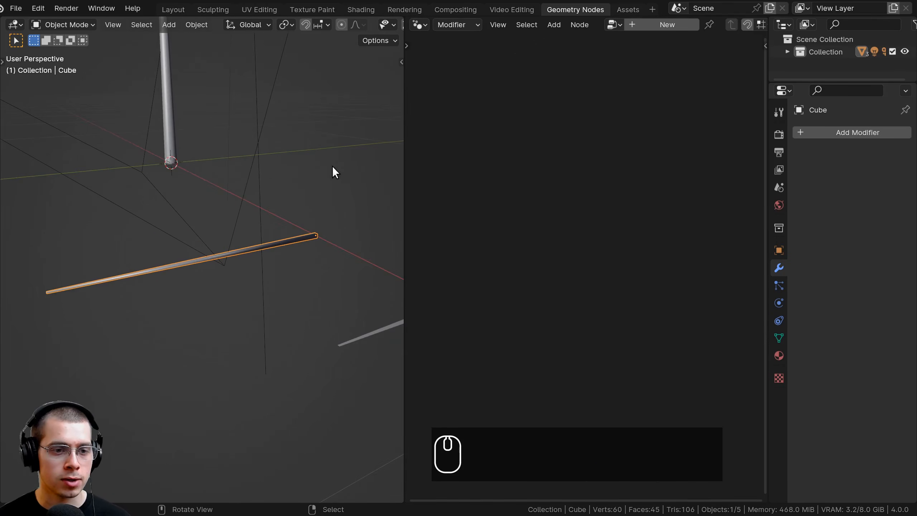
scroll(306, 270, up, 2)
middle_drag(332, 166, 339, 275)
scroll(338, 272, down, 2)
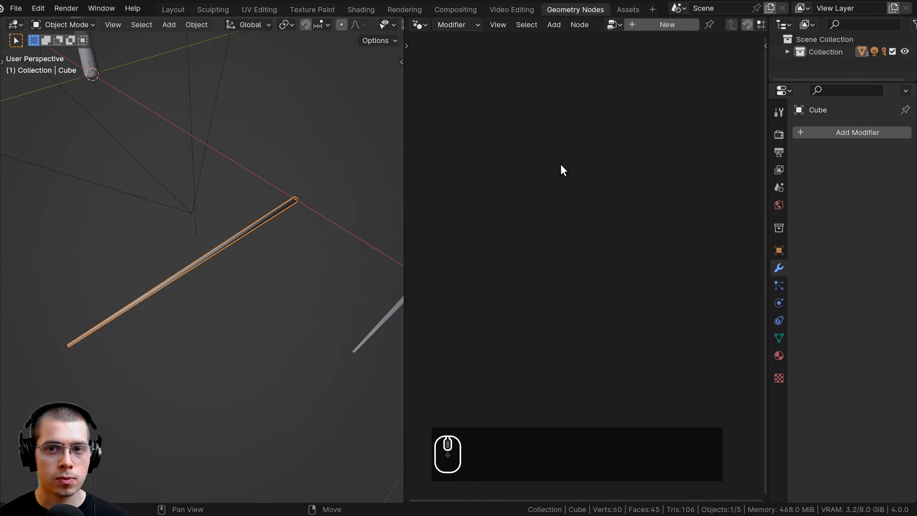
- Create a new geometry node tree on the branch and widen the node editor to show both group nodes
click(653, 26)
scroll(584, 179, down, 2)
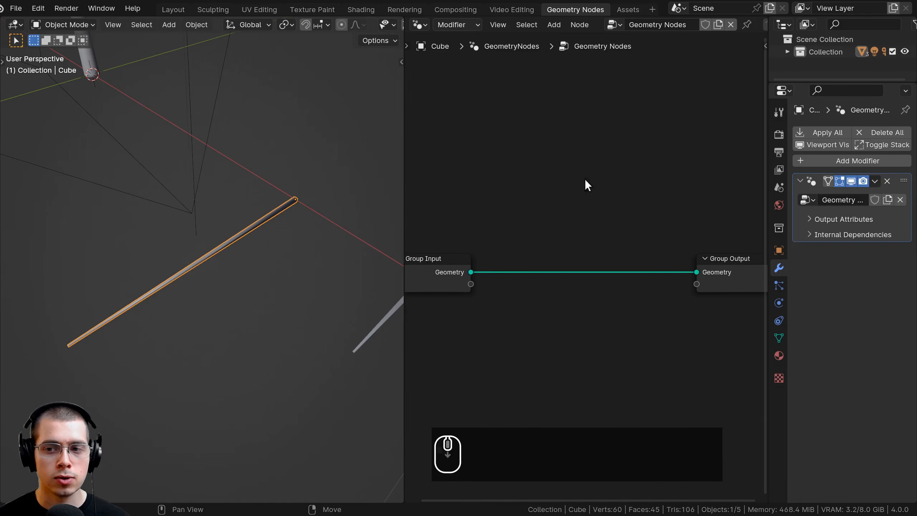
drag(767, 169, 875, 170)
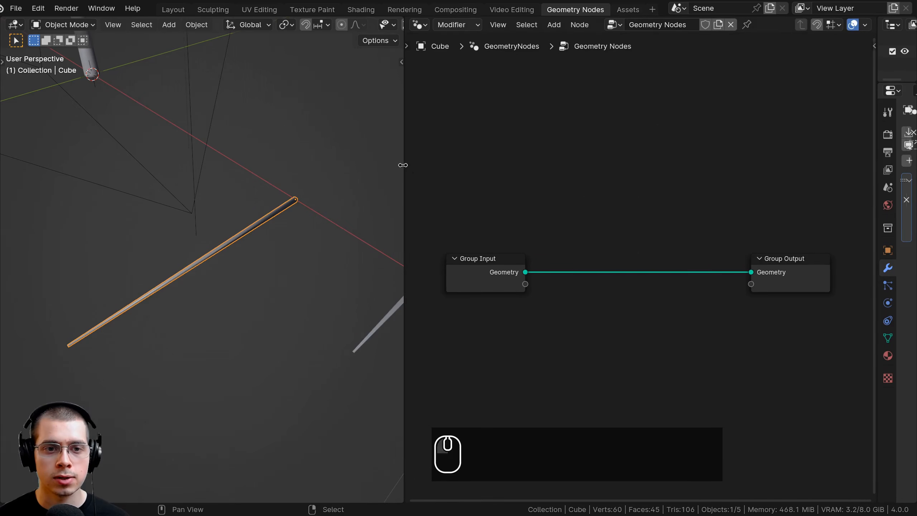
drag(403, 165, 307, 253)
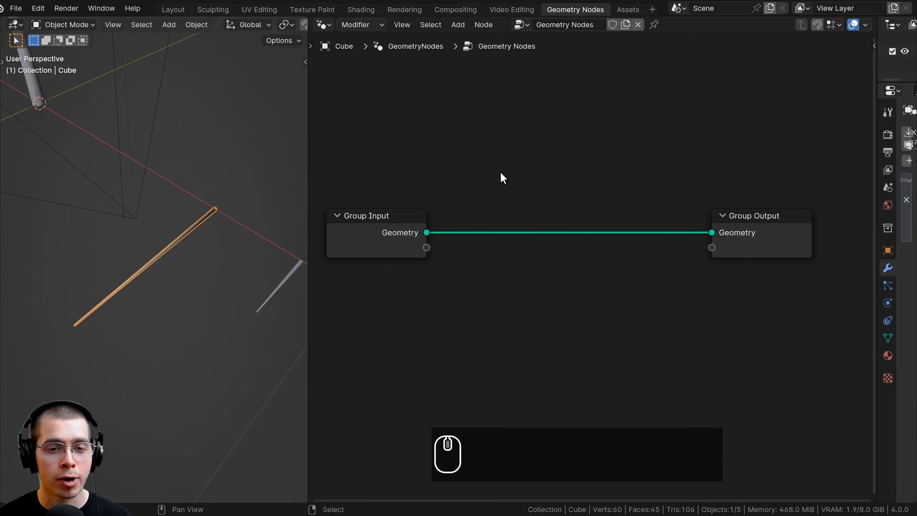
- Insert an Instance on Points node on the link between Group Input and Group Output
key(shift+a)
click(472, 159)
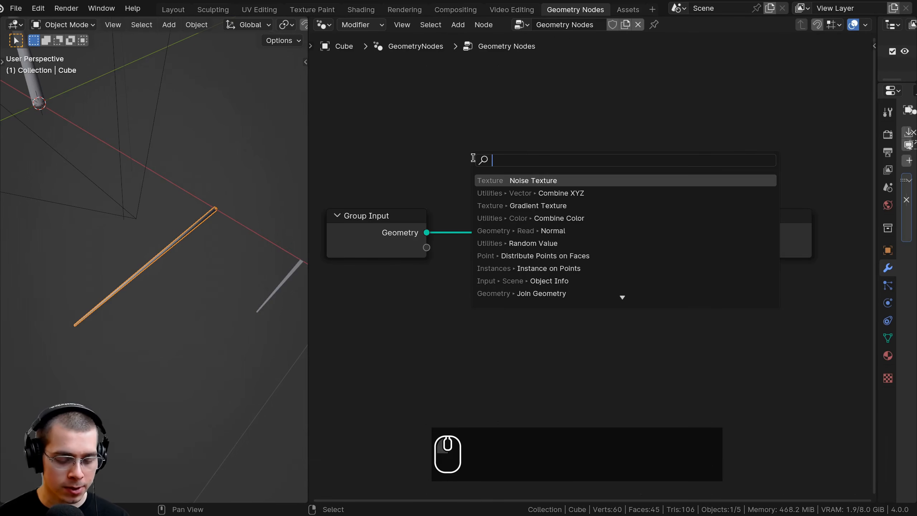
text(insta)
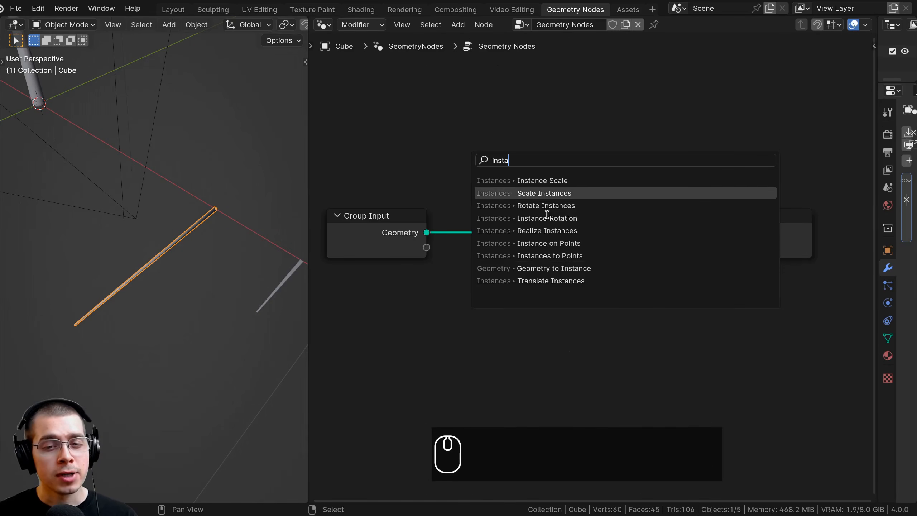
click(517, 246)
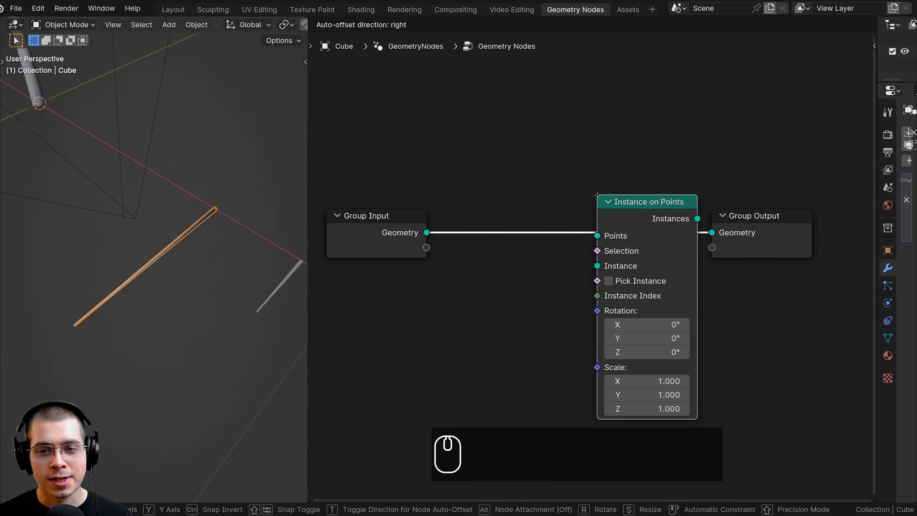
click(596, 197)
- Insert a Distribute Points on Faces node between Group Input and Instance on Points
scroll(609, 215, down, 1)
key(shift+a)
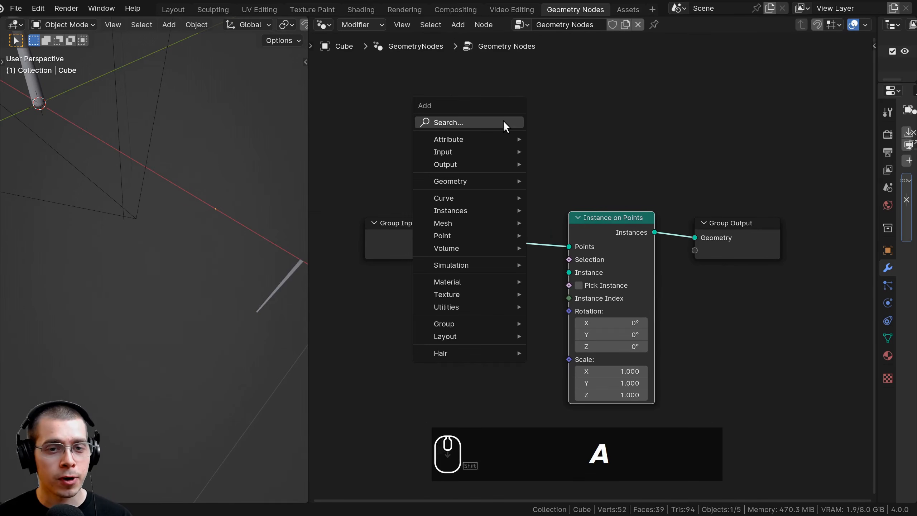
click(503, 121)
text(dis)
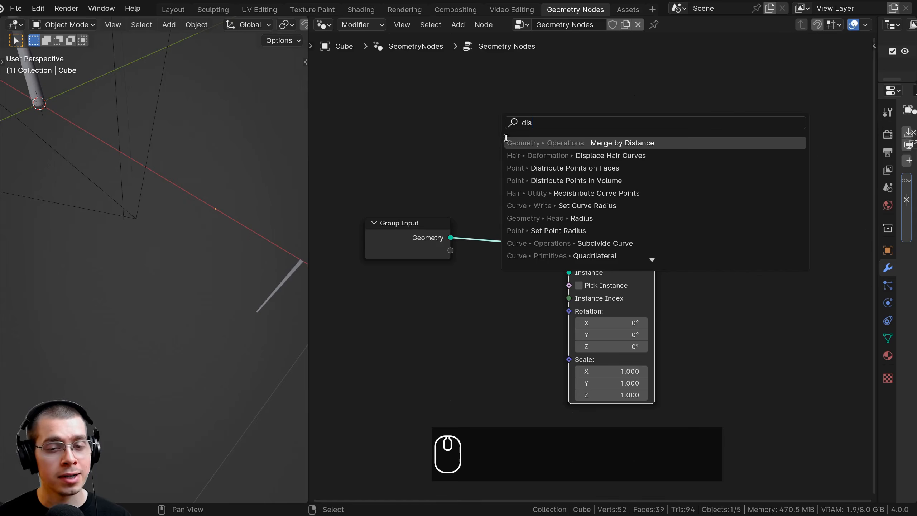
click(555, 167)
click(464, 219)
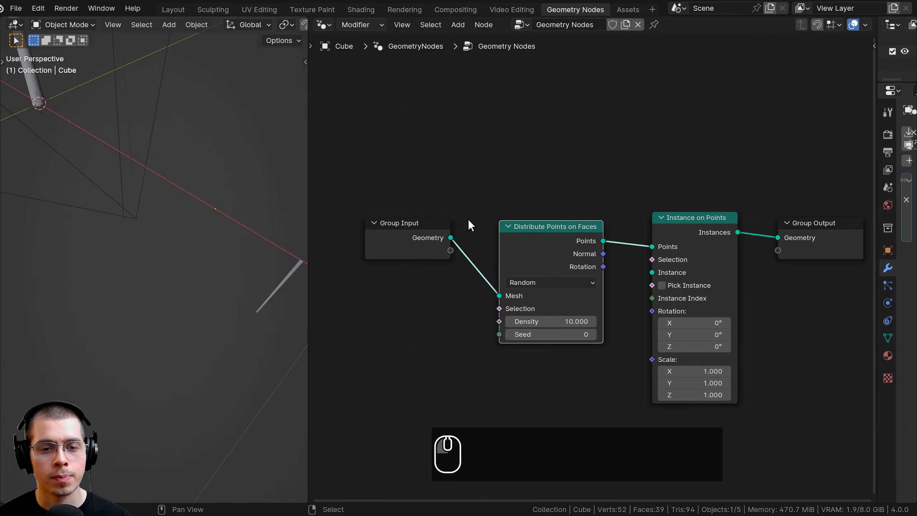
- Move the Distribute Points on Faces and Instance on Points nodes together slightly below the group nodes
scroll(468, 218, down, 1)
middle_drag(521, 221, 481, 224)
key(b)
drag(528, 193, 717, 273)
key(g)
click(710, 291)
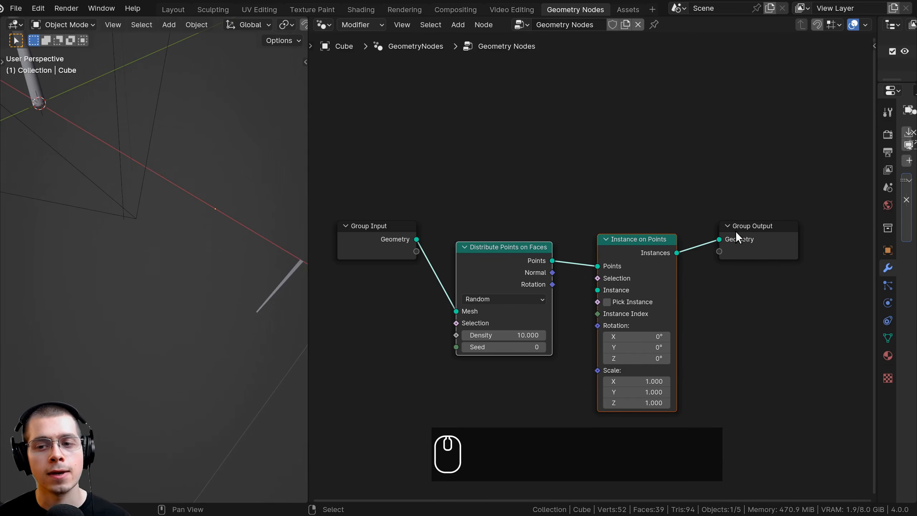
- Insert a Join Geometry node between Instance on Points and Group Output, spaced clear of both nodes
key(shift+a)
text(join)
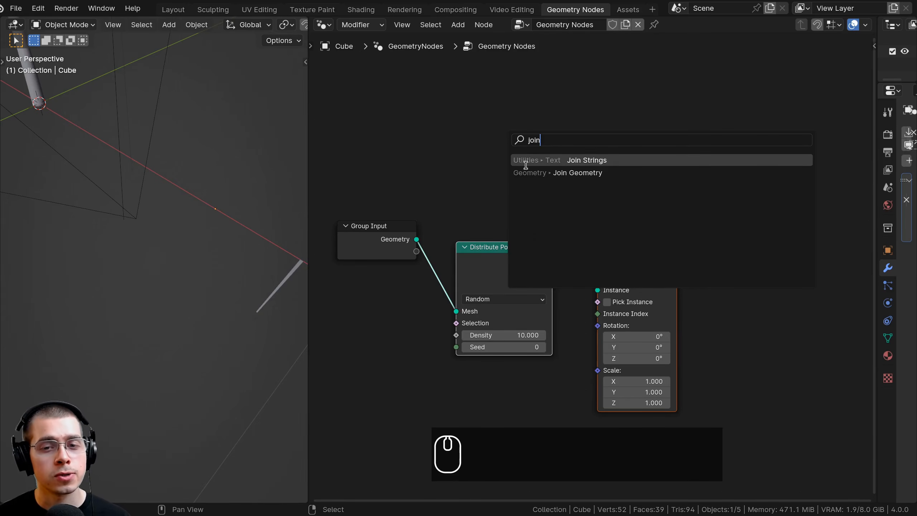
click(526, 172)
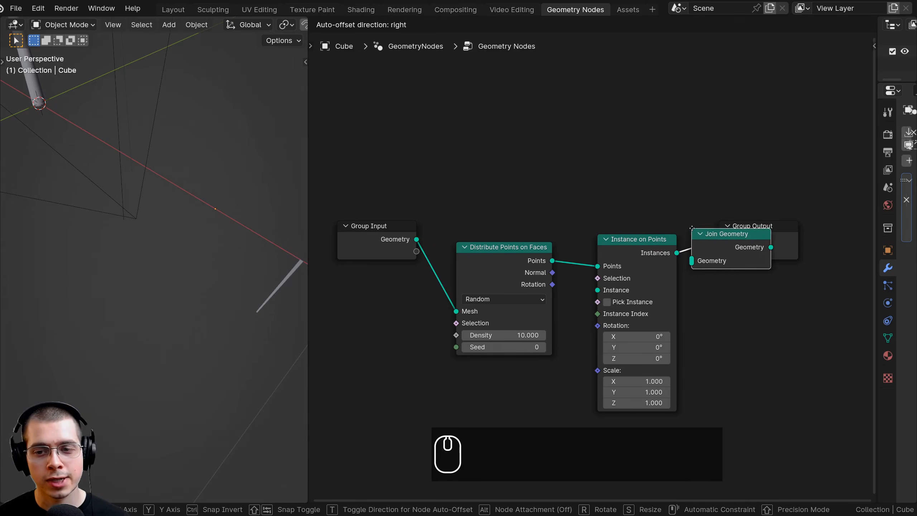
click(693, 226)
drag(724, 237, 762, 237)
middle_drag(763, 238, 728, 237)
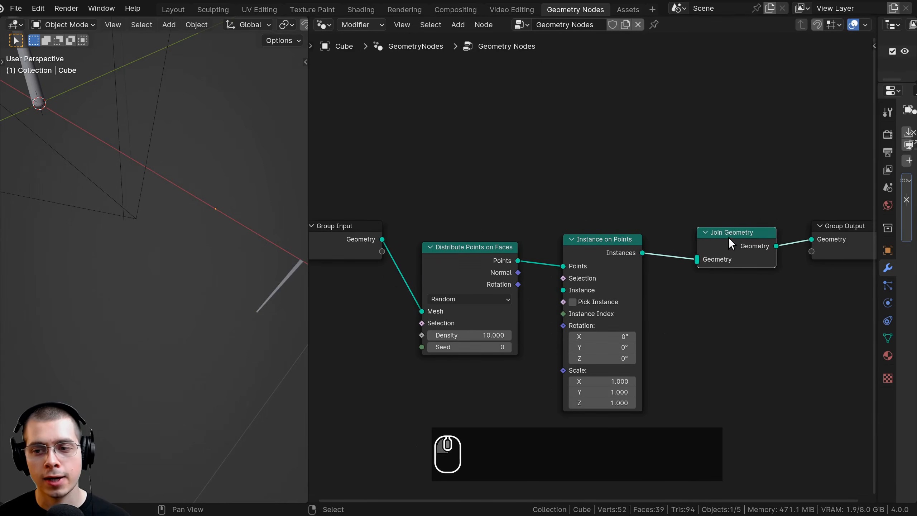
drag(728, 238, 738, 236)
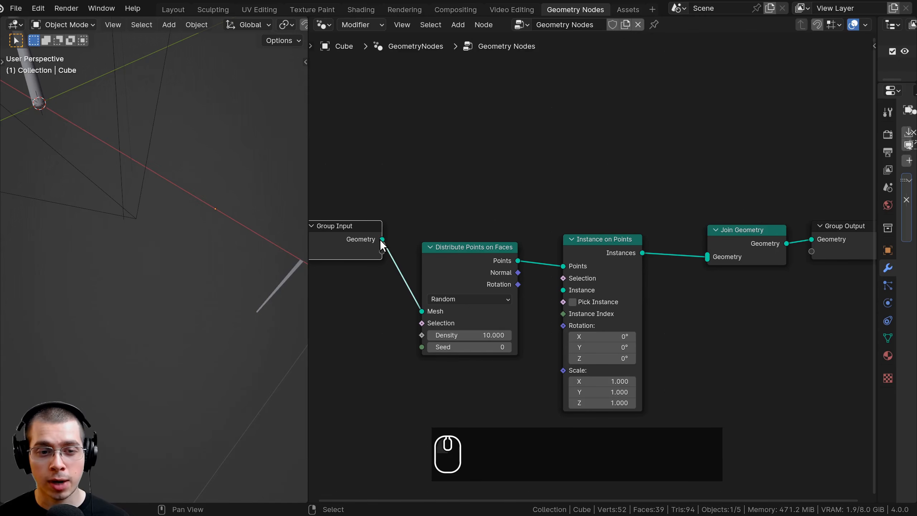
- Link the Group Input geometry to Join Geometry as well and arrange the distribution and instancing nodes below that link
drag(438, 141, 707, 257)
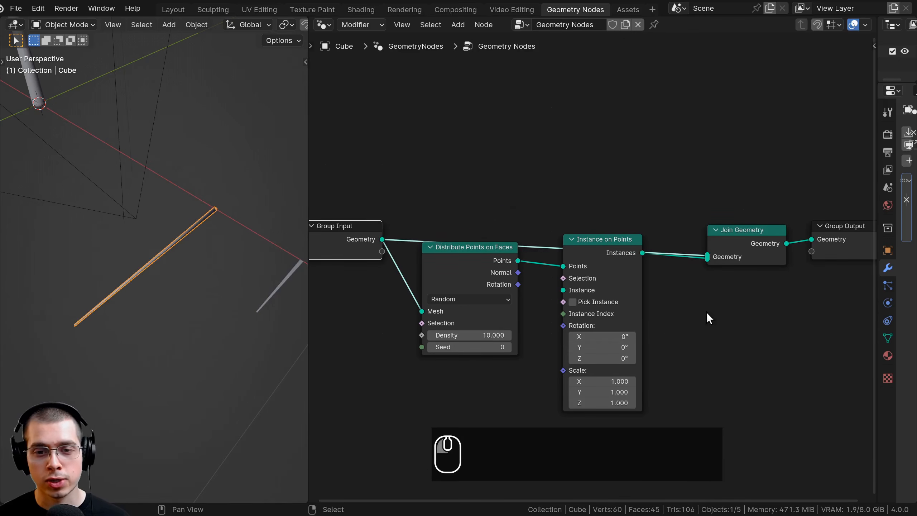
drag(693, 323, 488, 309)
scroll(217, 249, up, 3)
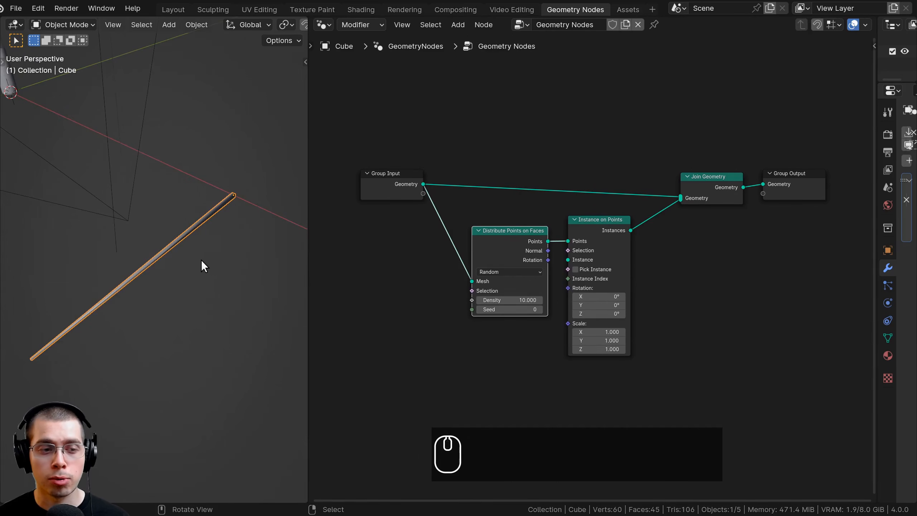
middle_drag(202, 260, 231, 252)
- Add an Object Info node below Group Input, beside the Distribute Points on Faces node
middle_drag(444, 165, 448, 162)
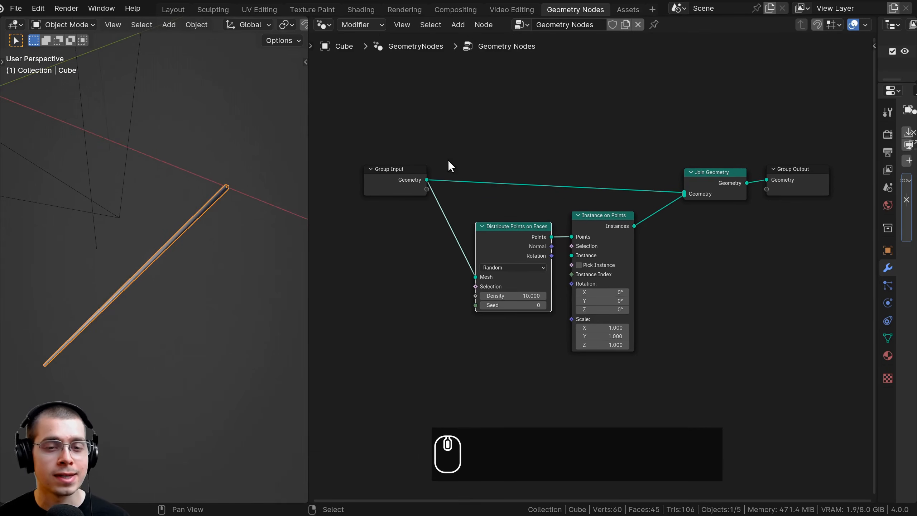
key(shift+a)
click(446, 126)
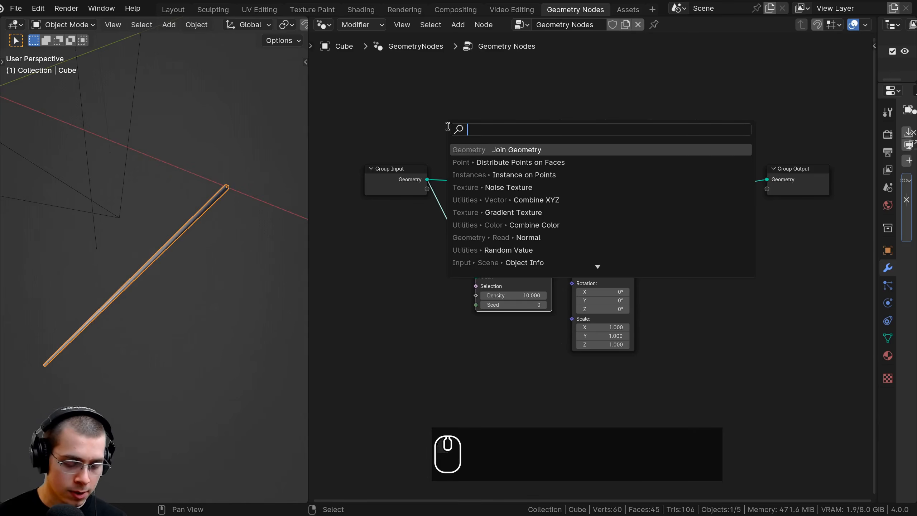
text(obj)
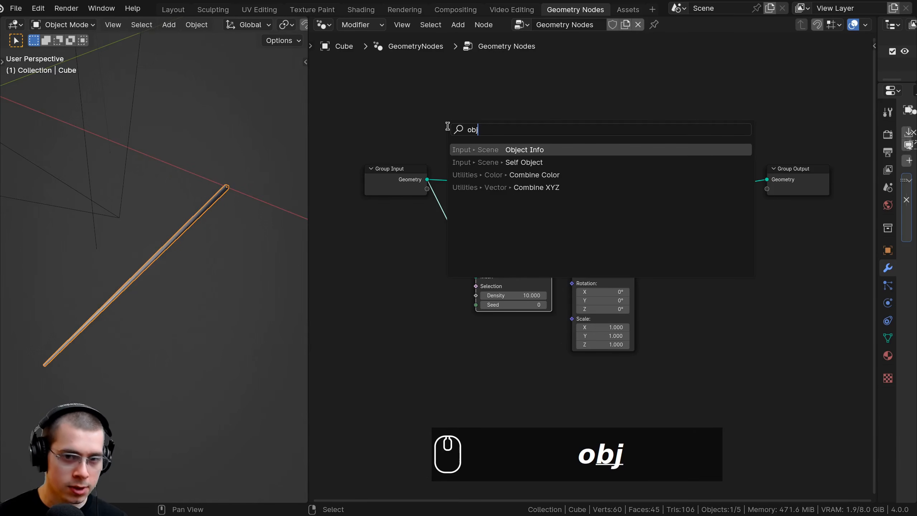
click(477, 149)
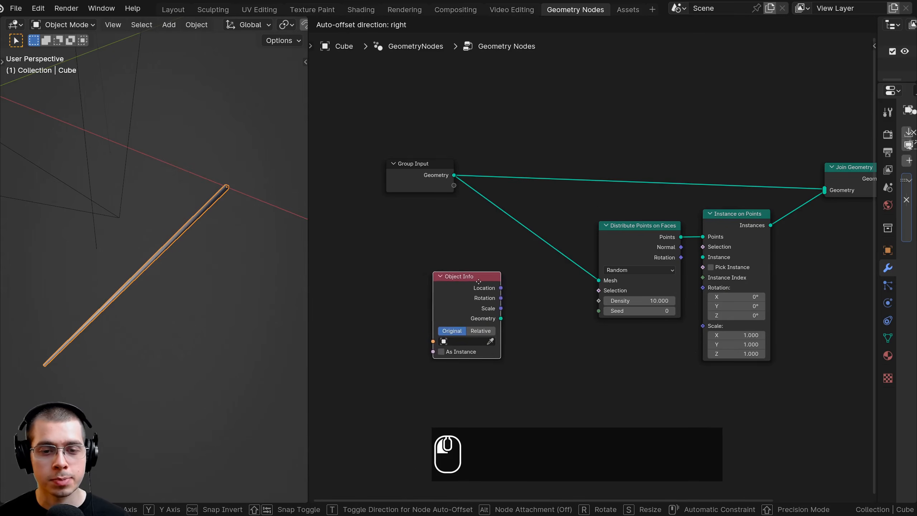
- Place the Object Info node left of Distribute Points on Faces and pick the Plane as its object
click(510, 276)
middle_drag(503, 287, 489, 258)
scroll(489, 257, up, 1)
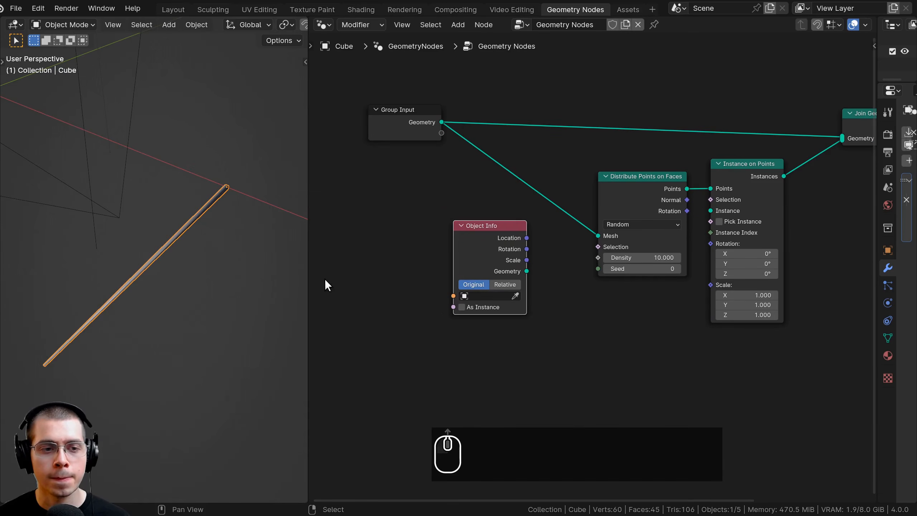
shift+middle_drag(237, 261, 180, 245)
scroll(489, 261, up, 2)
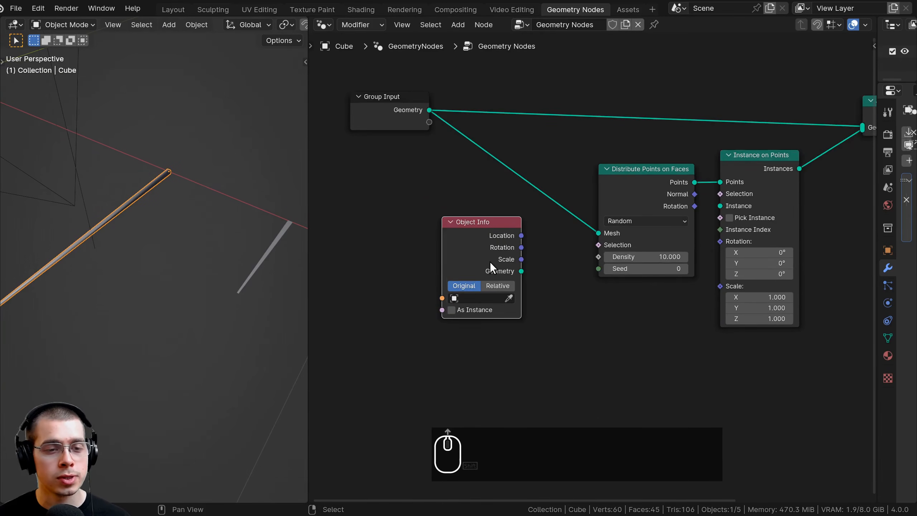
click(501, 300)
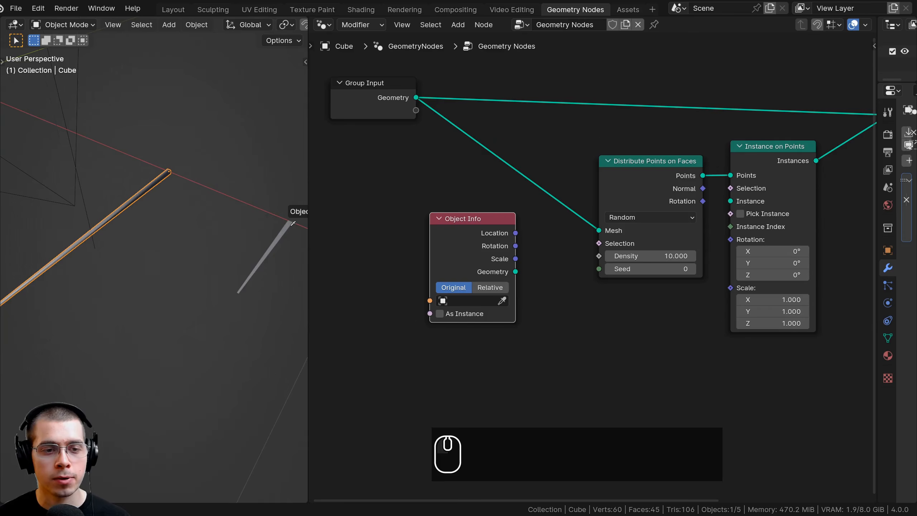
drag(468, 250, 490, 258)
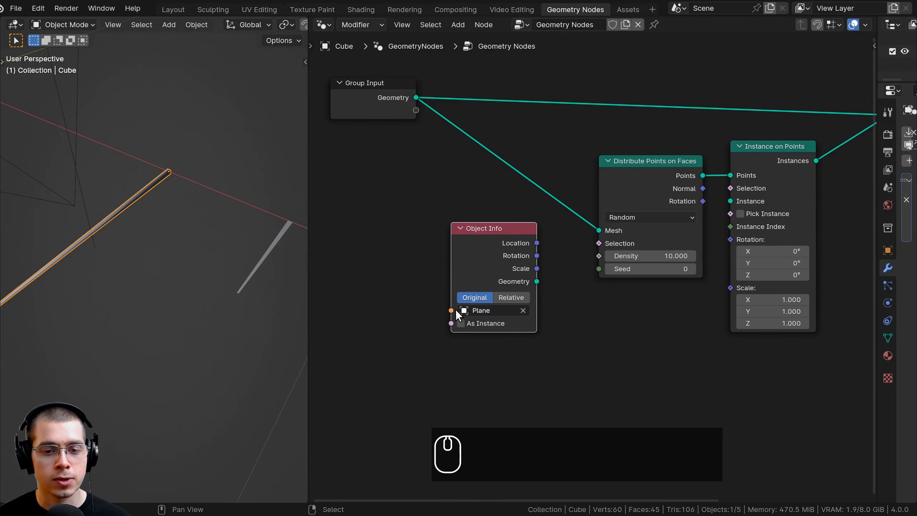
scroll(468, 312, down, 1)
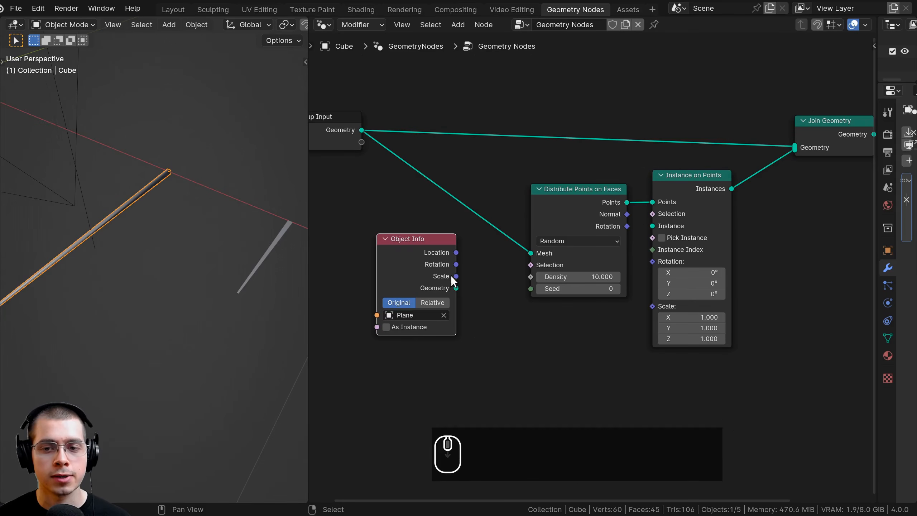
drag(434, 252, 430, 252)
- Link the Object Info Geometry output to the Instance input of Instance on Points, and shift Distribute Points on Faces left
middle_drag(285, 231, 221, 168)
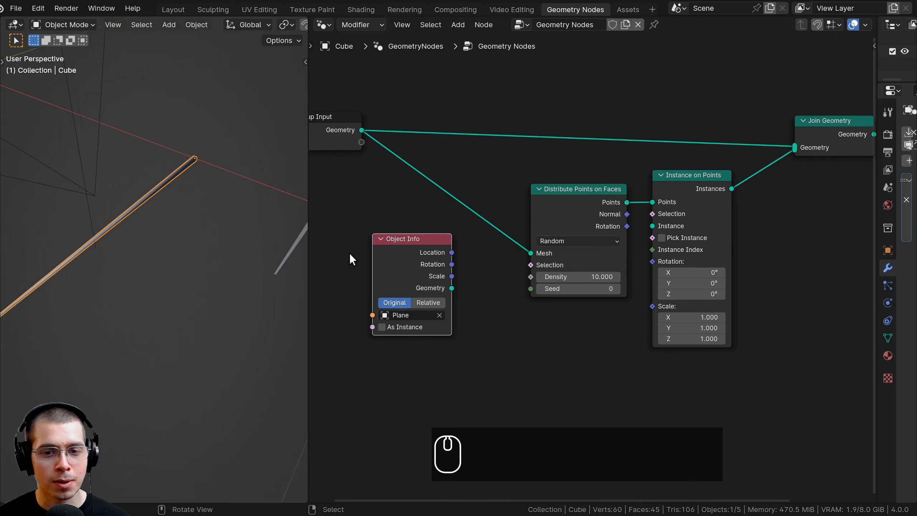
drag(451, 288, 609, 199)
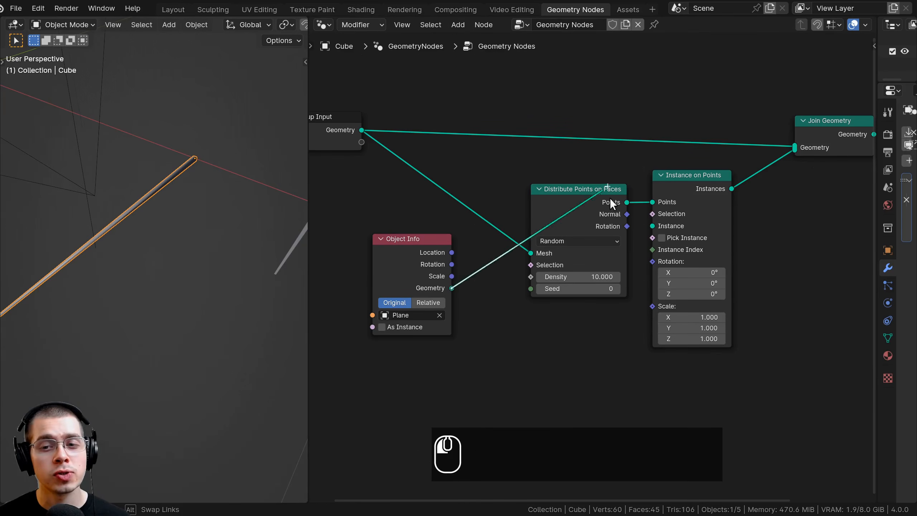
drag(653, 223, 653, 223)
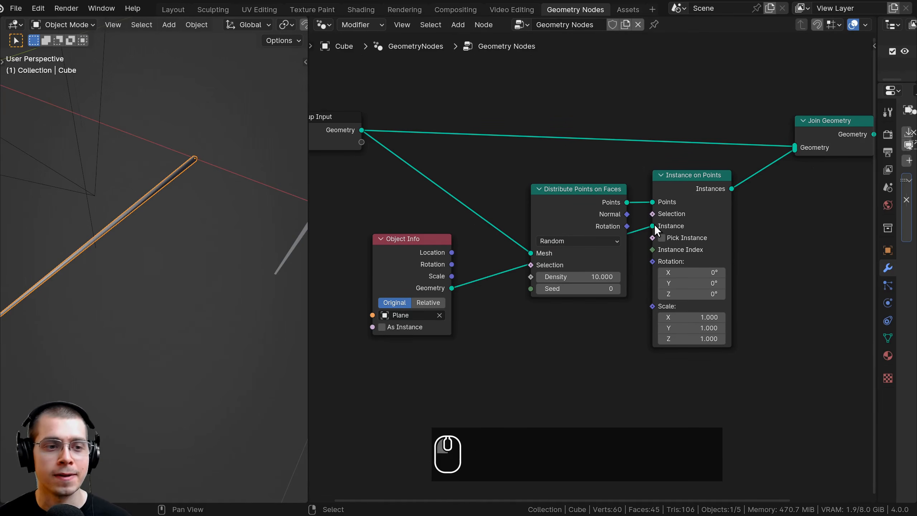
middle_drag(187, 236, 180, 228)
middle_drag(495, 245, 496, 247)
drag(552, 222, 515, 206)
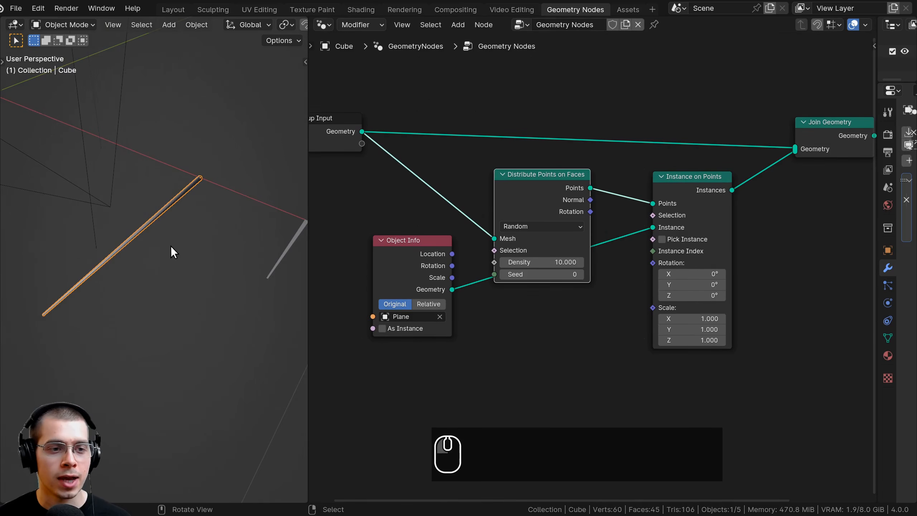
- Raise the Distribute Points on Faces density to 546.8 and inspect the scattered planes along the branch
middle_drag(157, 249, 220, 243)
scroll(561, 268, up, 1)
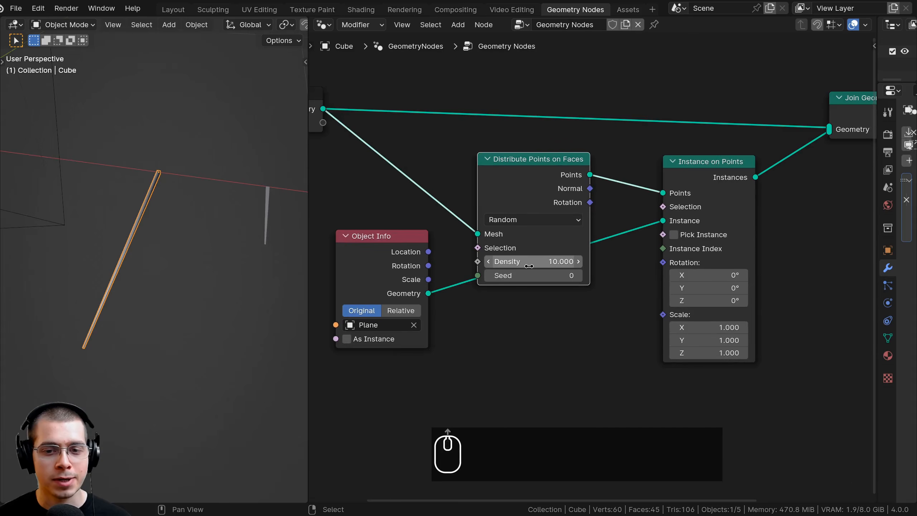
drag(561, 264, 592, 264)
drag(525, 265, 583, 262)
shift+middle_drag(163, 245, 188, 244)
scroll(188, 244, up, 3)
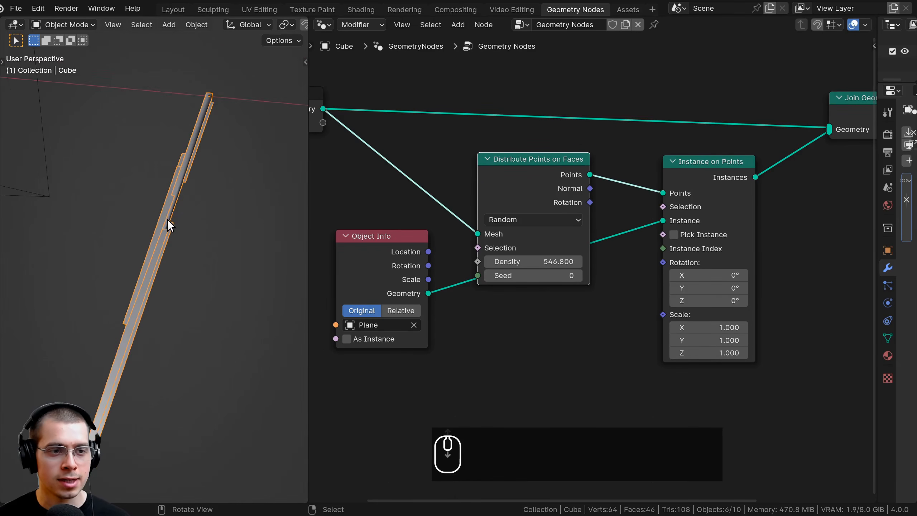
scroll(208, 116, up, 1)
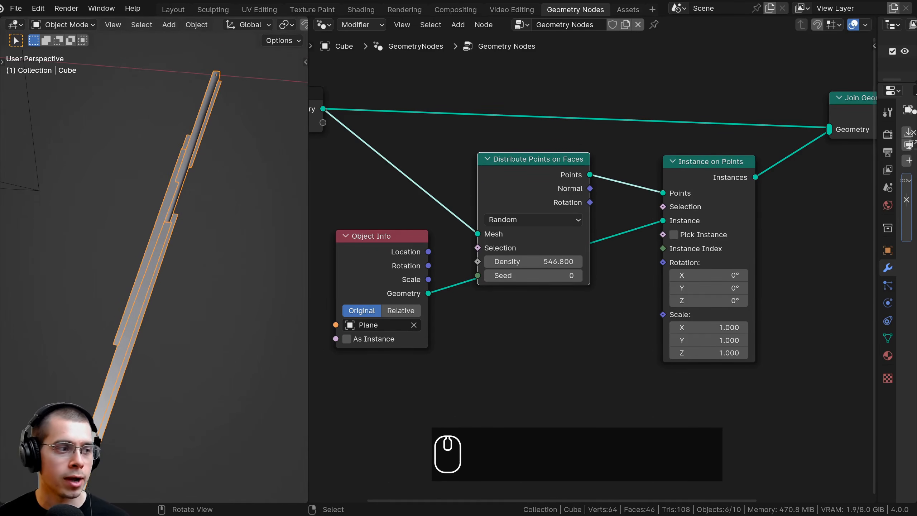
middle_drag(155, 286, 160, 282)
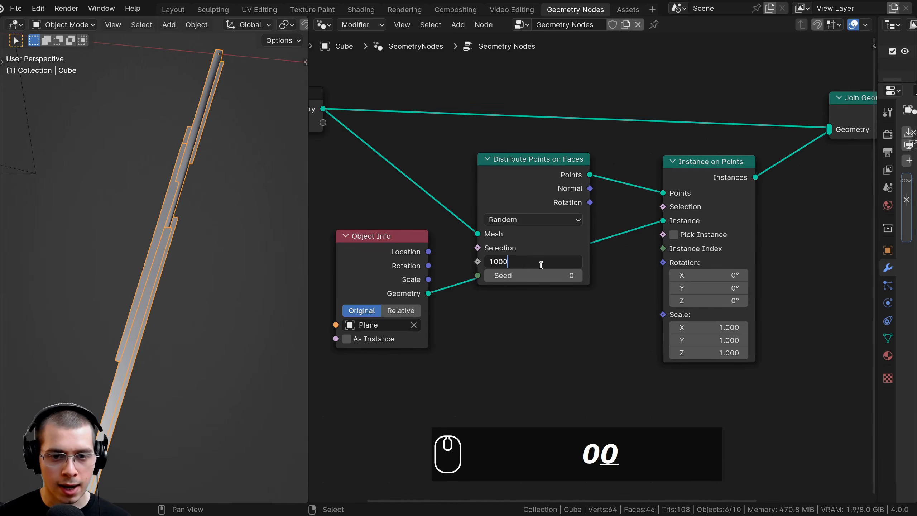
- Set the Distribute Points on Faces density to 10000 and deselect everything
text(0)
key(Return)
key(alt+a)
middle_drag(214, 287, 253, 158)
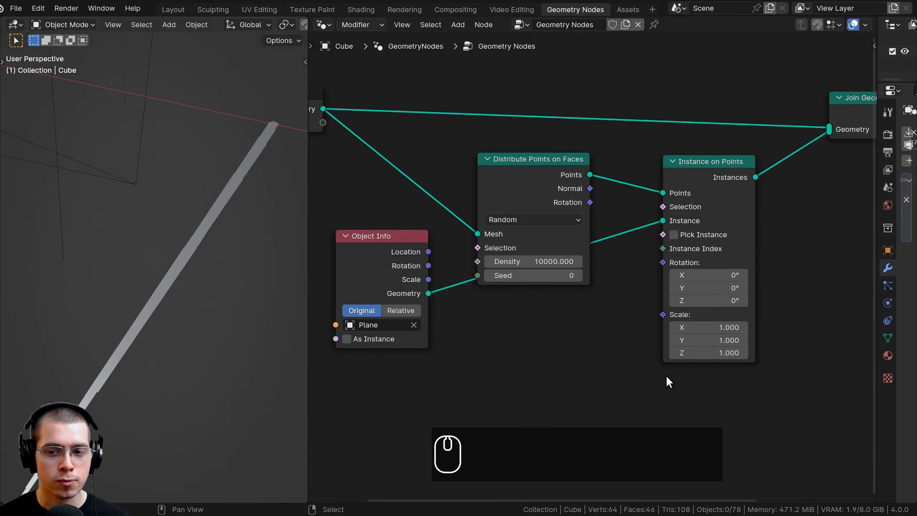
- Try out rotation values on the Instance on Points node and restore them to 0°
mouse_move(708, 275)
mouse_down()
mouse_move(736, 275)
mouse_move(717, 275)
mouse_move(729, 300)
mouse_move(698, 301)
mouse_move(703, 277)
mouse_up()
right_click(716, 275)
right_click(718, 288)
right_click(718, 300)
right_click(698, 301)
right_click(701, 290)
middle_drag(269, 286, 216, 159)
drag(698, 276, 705, 276)
key(ctrl+z)
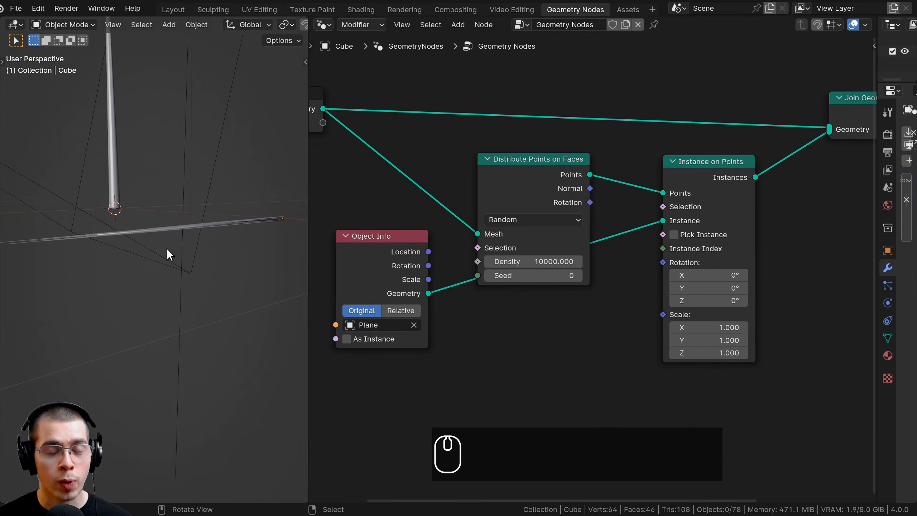
- Add a Random Value node and place it below Distribute Points on Faces
scroll(537, 253, down, 1)
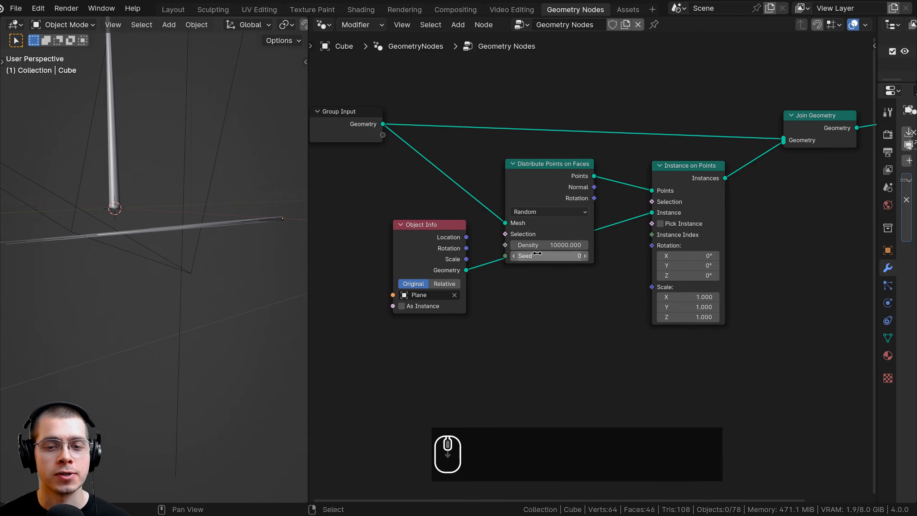
key(shift+a)
click(538, 168)
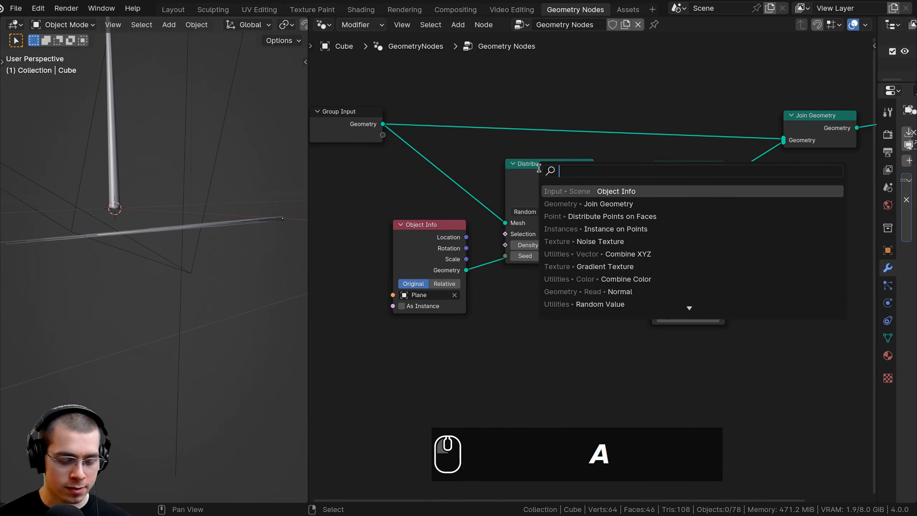
text(ran)
key(BackSpace)
text(m)
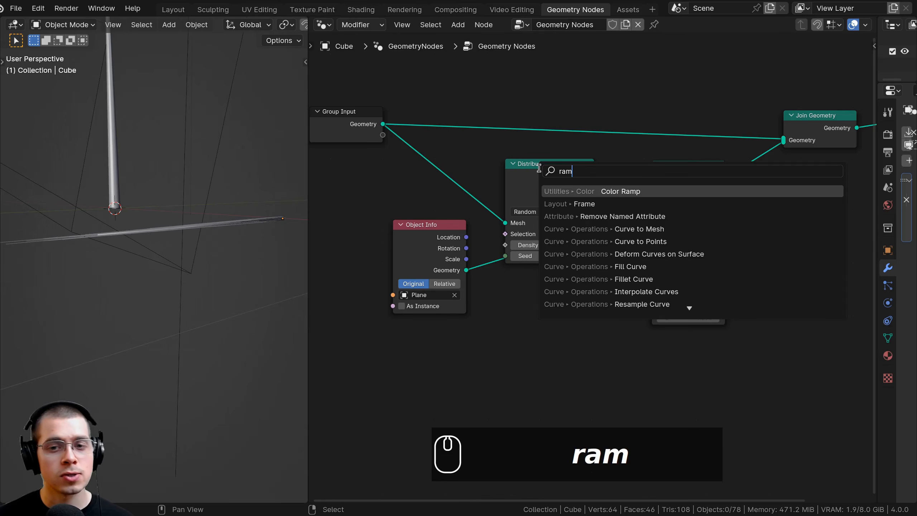
key(BackSpace)
text(ndom)
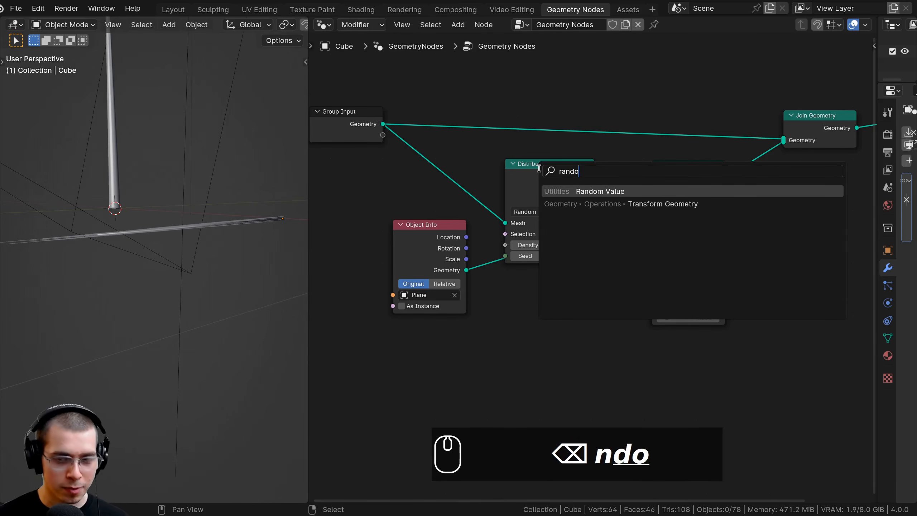
click(571, 192)
scroll(534, 310, up, 2)
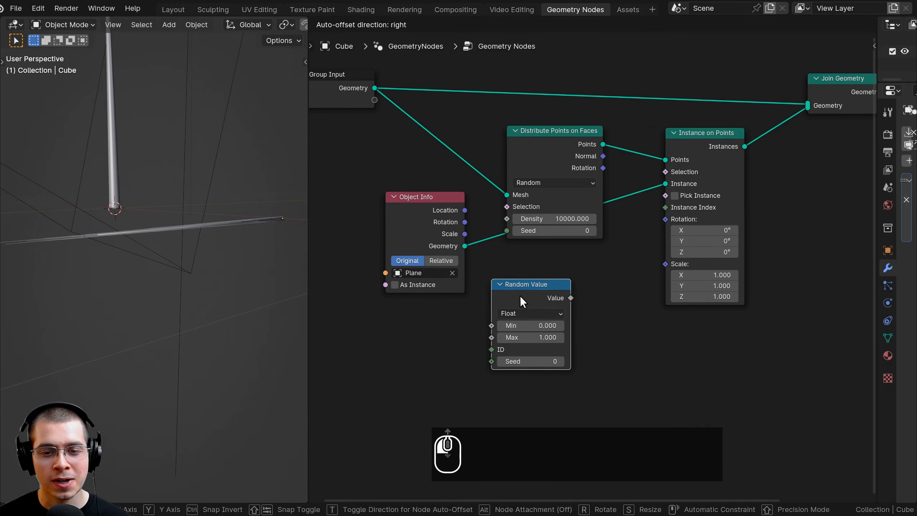
click(520, 296)
drag(536, 289, 529, 290)
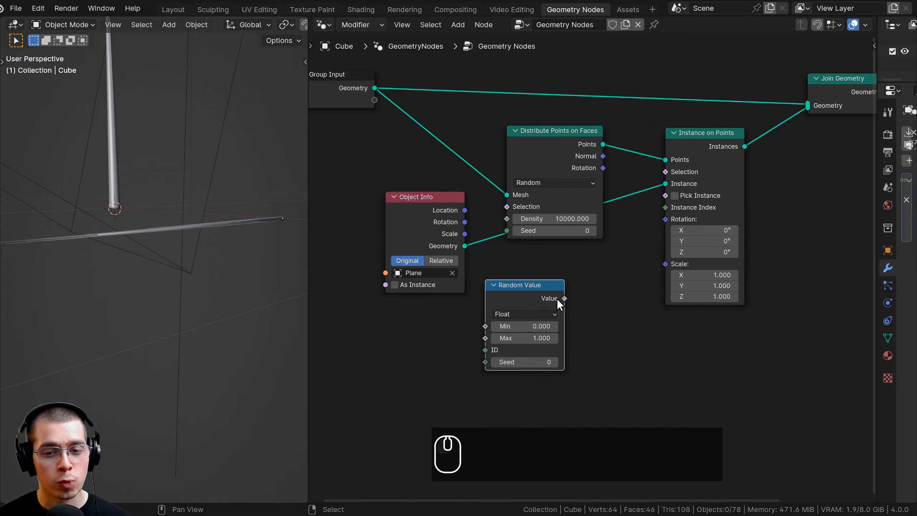
- Link the Random Value output to the Rotation input of Instance on Points and set its Max to 1000
middle_drag(275, 221, 284, 224)
middle_drag(217, 217, 212, 184)
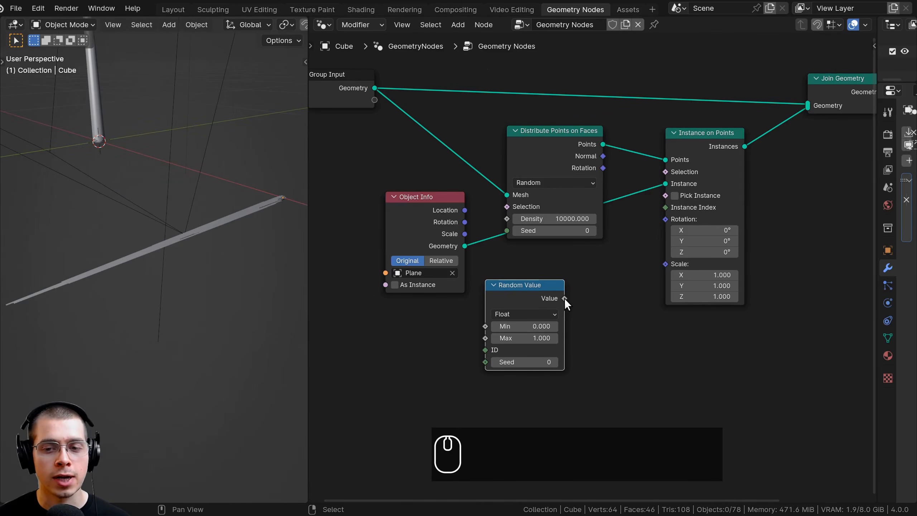
drag(564, 298, 665, 219)
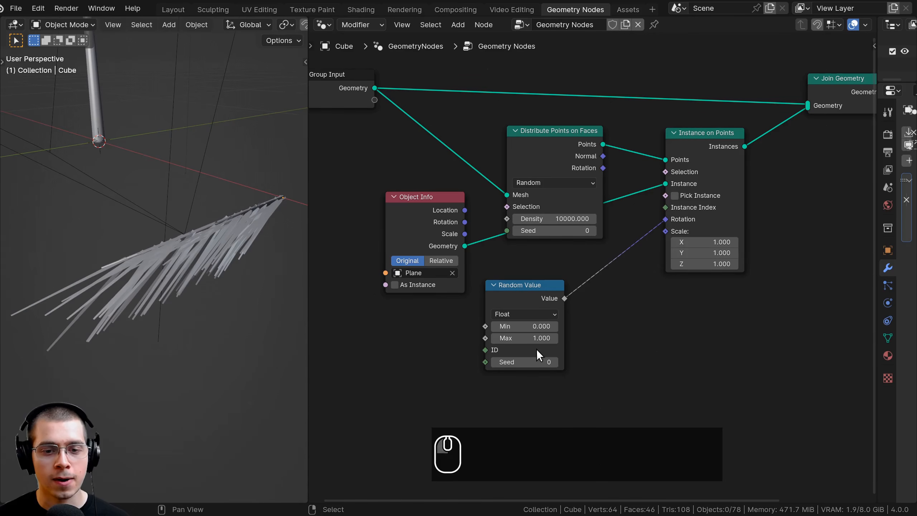
drag(520, 340, 557, 340)
click(520, 341)
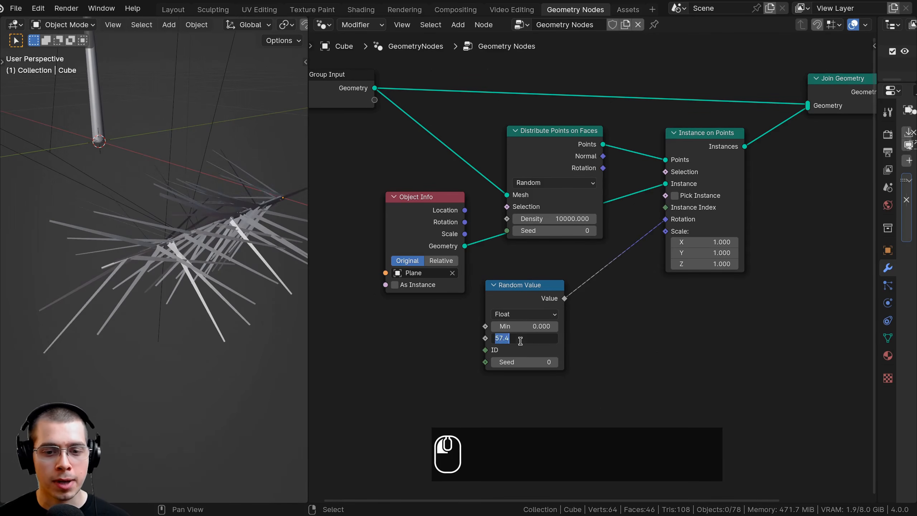
text(1000)
key(Return)
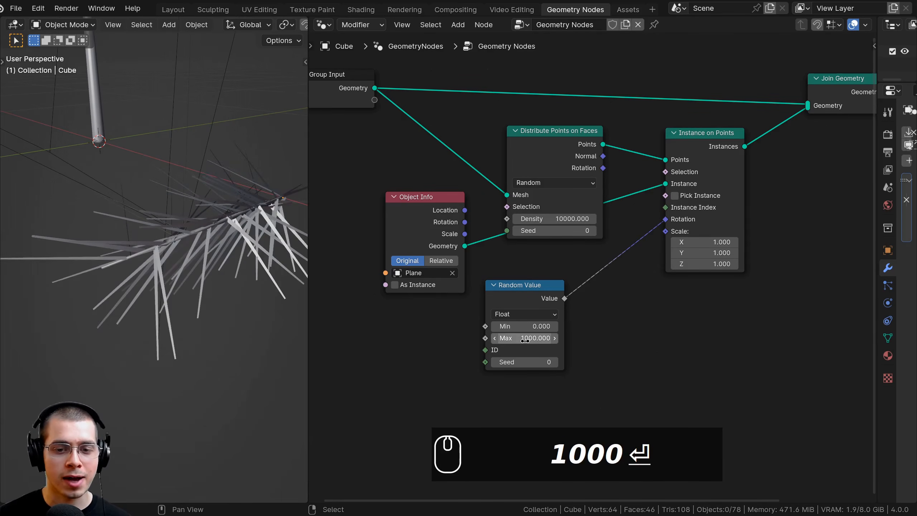
scroll(488, 353, up, 3)
drag(492, 309, 497, 288)
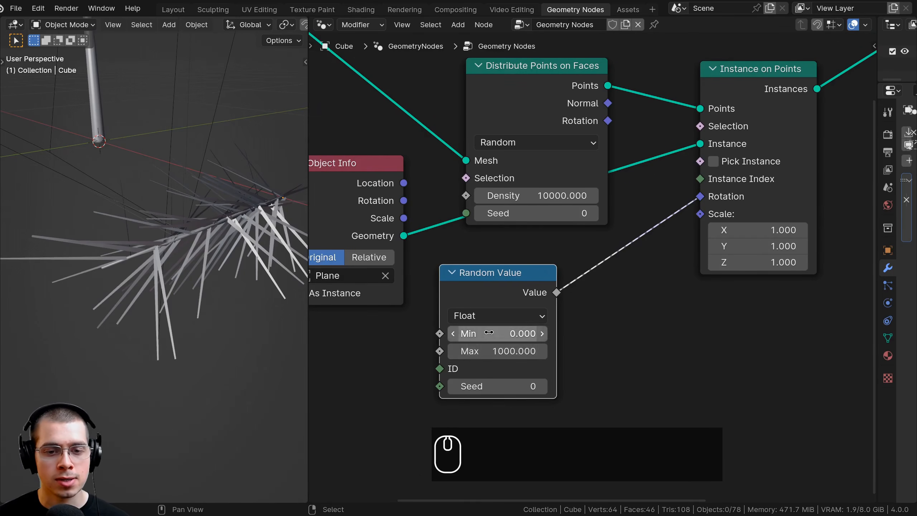
drag(498, 286, 506, 280)
- Examine from several angles how the randomly rotated instances are oriented around the branch
scroll(185, 286, down, 2)
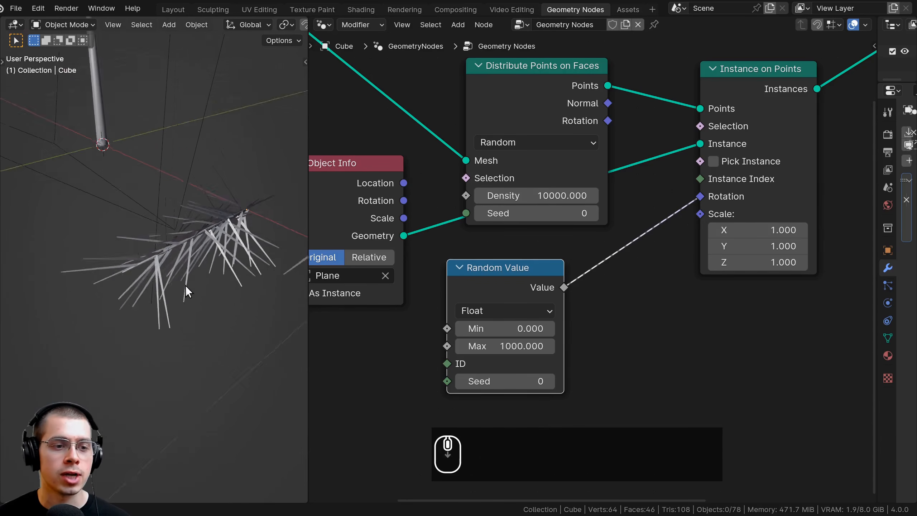
middle_drag(185, 285, 189, 312)
shift+middle_drag(189, 313, 191, 243)
middle_drag(230, 281, 196, 271)
scroll(196, 270, up, 2)
shift+middle_drag(196, 271, 184, 263)
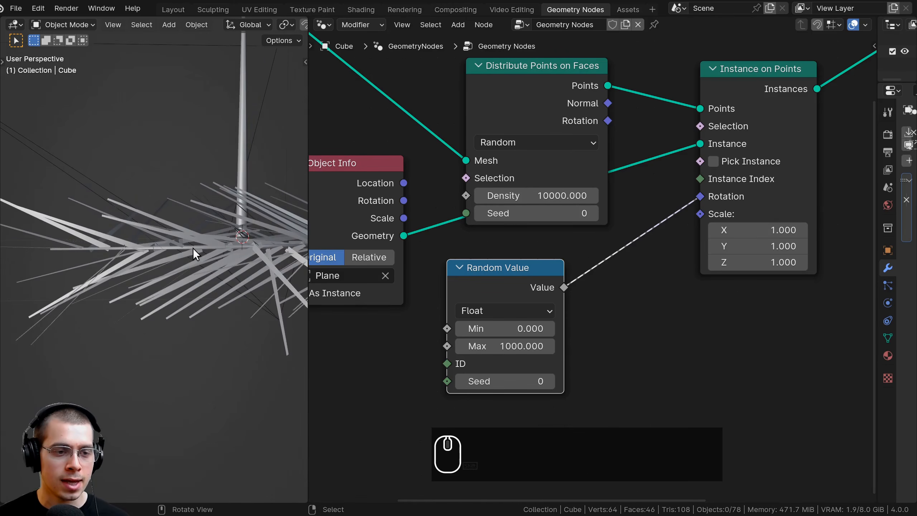
scroll(159, 211, down, 2)
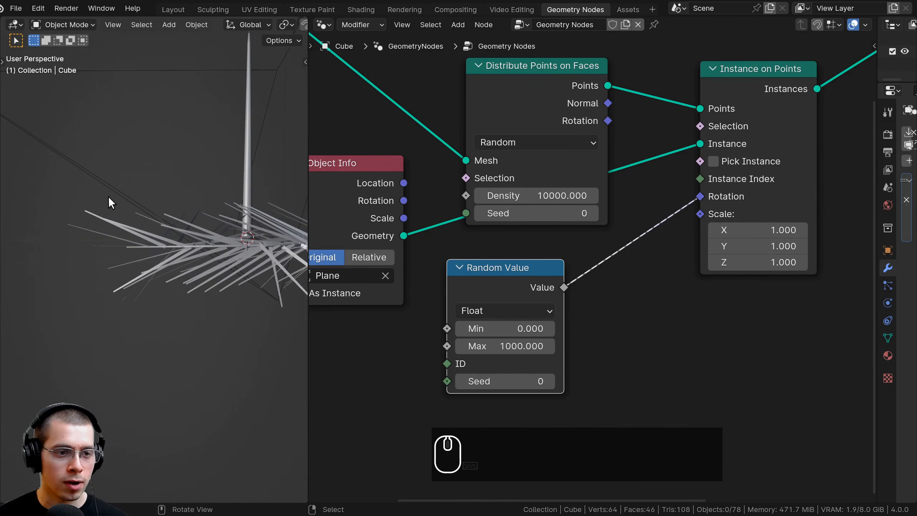
mouse_move(108, 196)
middle_down()
mouse_move(258, 203)
mouse_move(149, 241)
middle_up()
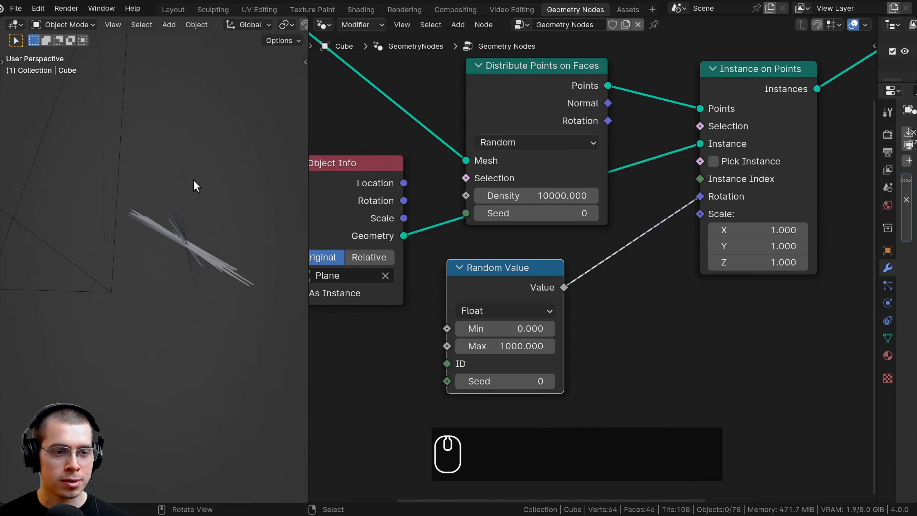
middle_drag(214, 193, 231, 203)
key(Home)
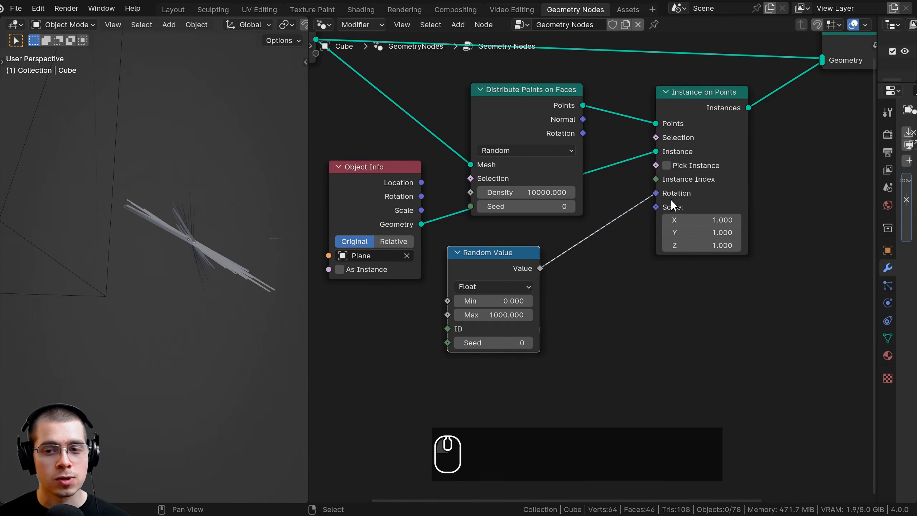
- Disconnect the Random Value node from the Rotation input of Instance on Points and nudge it left
drag(656, 193, 628, 213)
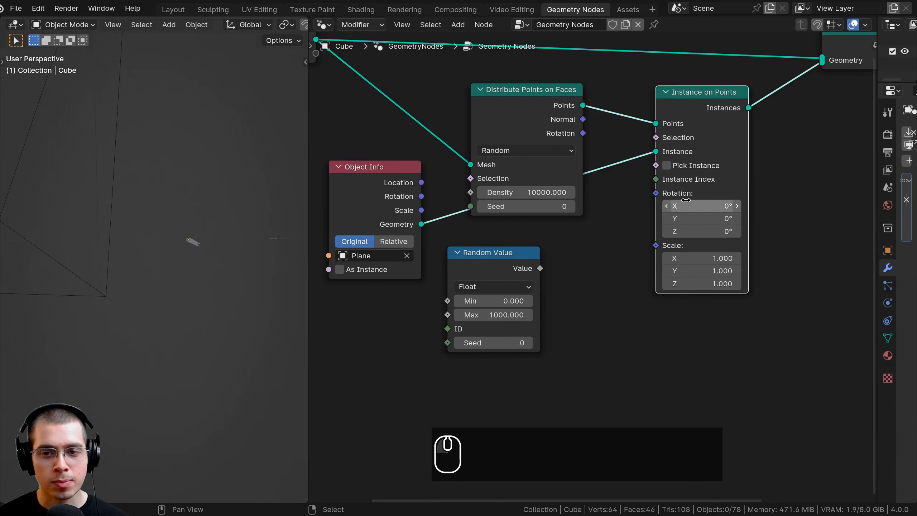
drag(468, 277, 463, 278)
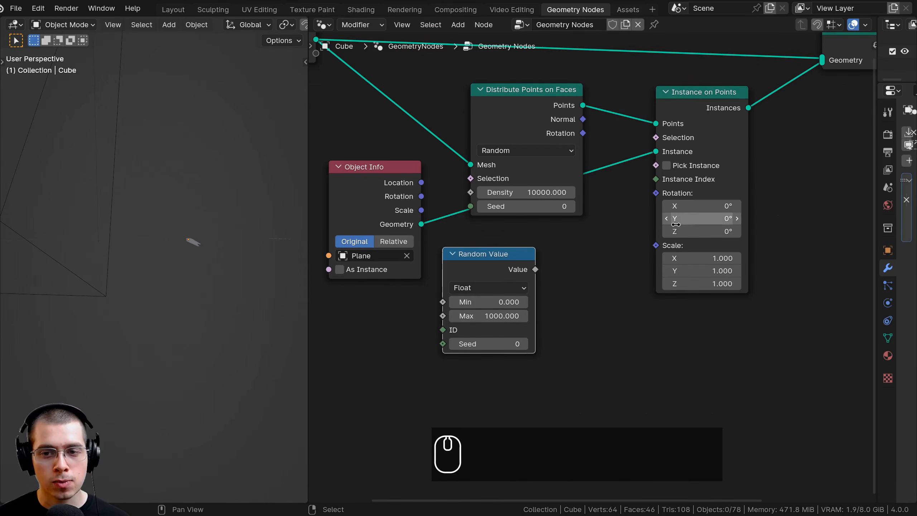
- Add a Combine XYZ node between the Random Value and Instance on Points nodes
middle_drag(522, 229, 520, 226)
key(shift+a)
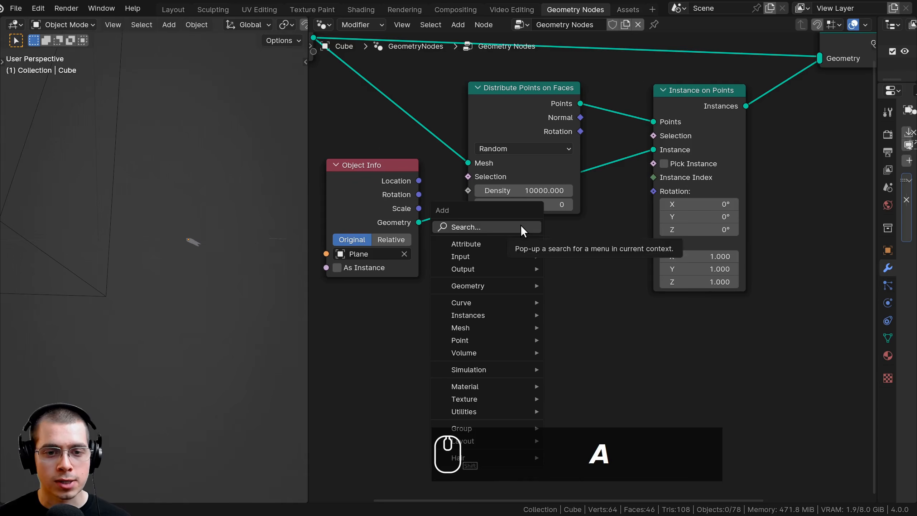
click(520, 225)
text(com)
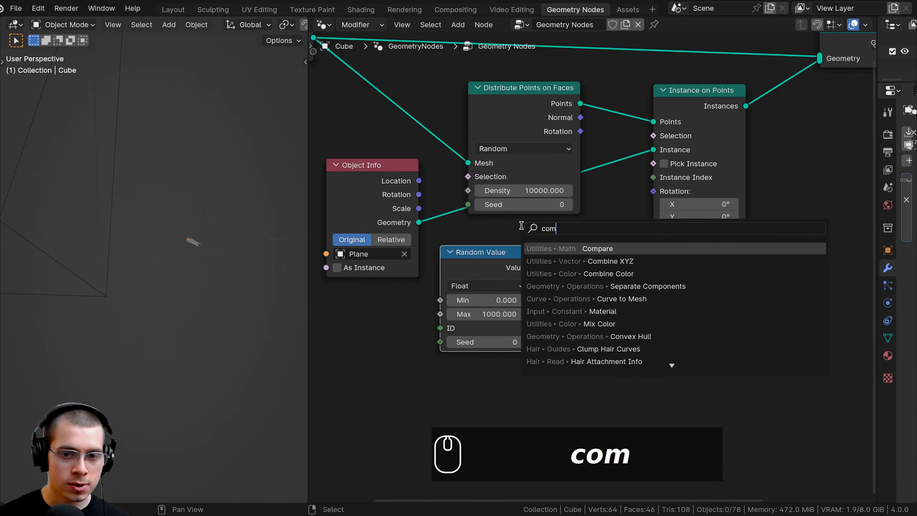
click(561, 263)
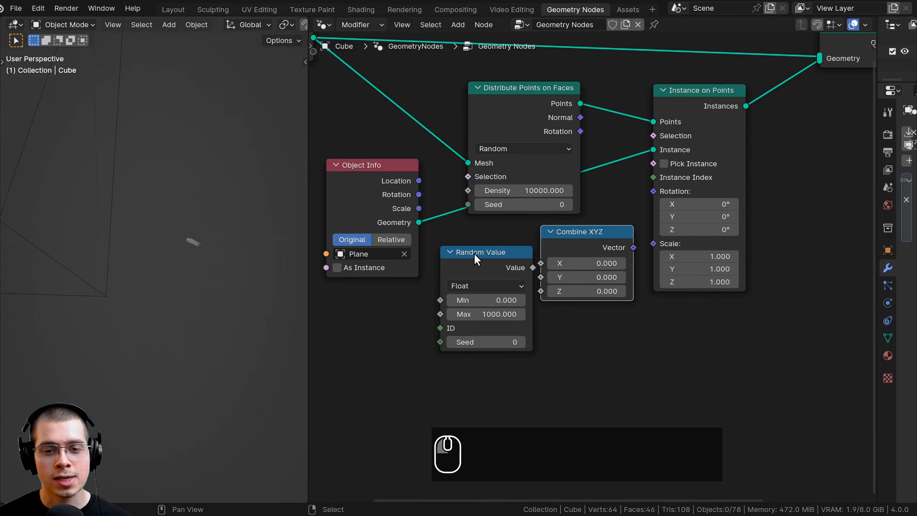
- Position the Combine XYZ node and link its Vector output to the Rotation input of Instance on Points
click(581, 234)
drag(582, 235, 570, 240)
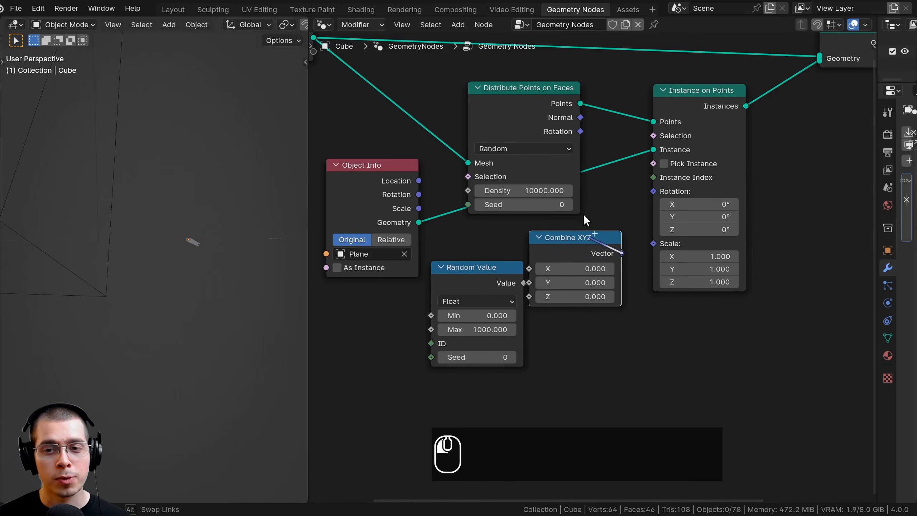
drag(651, 189, 653, 189)
drag(571, 243, 573, 238)
middle_drag(573, 238, 606, 205)
scroll(605, 206, up, 2)
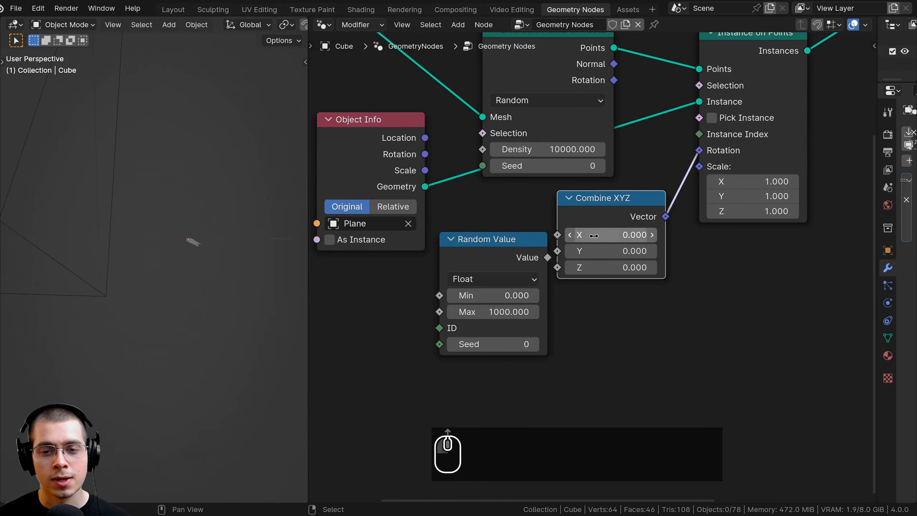
- Link the Random Value output to the Y input of Combine XYZ and move Random Value down and to the left
mouse_move(593, 236)
mouse_down()
mouse_move(603, 236)
mouse_move(591, 235)
mouse_up()
drag(532, 260, 510, 262)
middle_drag(263, 260, 226, 236)
scroll(177, 254, up, 4)
right_click(187, 252)
middle_drag(469, 279, 449, 268)
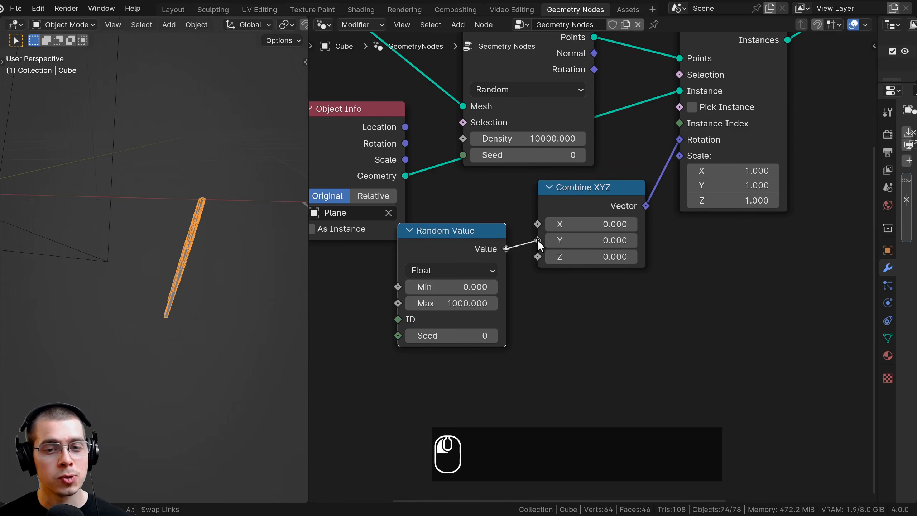
drag(537, 240, 537, 239)
drag(468, 249, 466, 278)
scroll(229, 234, up, 1)
middle_drag(262, 236, 189, 250)
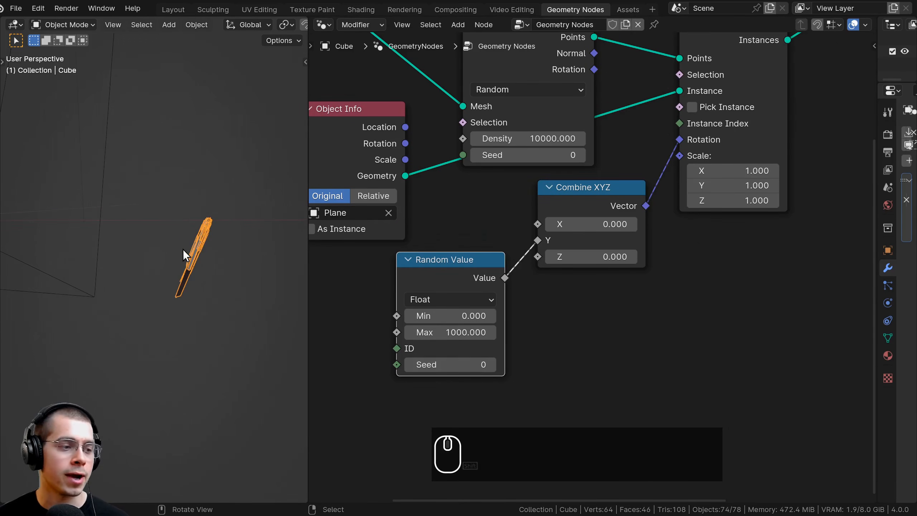
- Try out different Z and X values on the Combine XYZ node to compare the needle directions
mouse_move(577, 256)
mouse_down()
mouse_move(609, 256)
mouse_move(577, 257)
mouse_up()
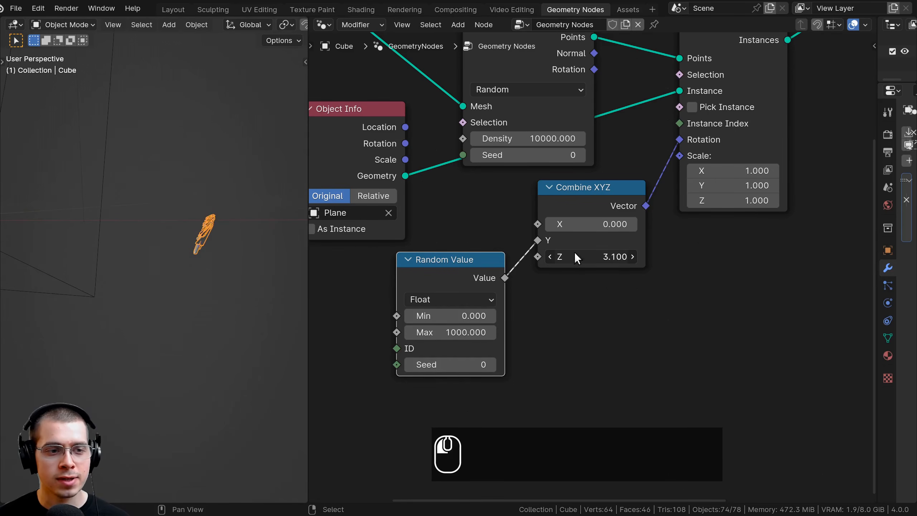
right_click(577, 257)
middle_drag(202, 286, 196, 326)
mouse_move(563, 258)
mouse_down()
mouse_move(544, 258)
mouse_move(554, 258)
mouse_up()
right_click(563, 258)
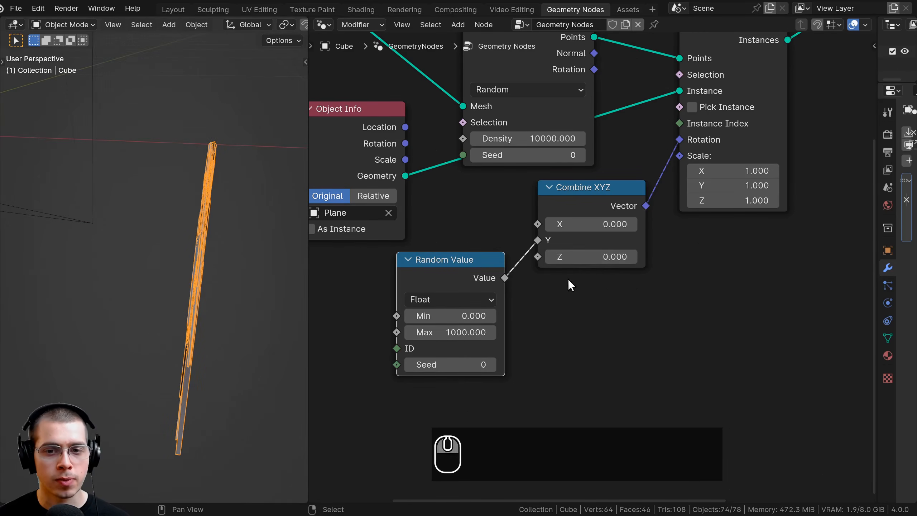
drag(581, 225, 584, 225)
right_click(581, 225)
- Tilt the needles away from the branch by setting the X value of Combine XYZ to 0.76
middle_drag(231, 233, 181, 254)
shift+drag(591, 223, 626, 224)
scroll(173, 256, down, 2)
shift+middle_drag(173, 257, 150, 254)
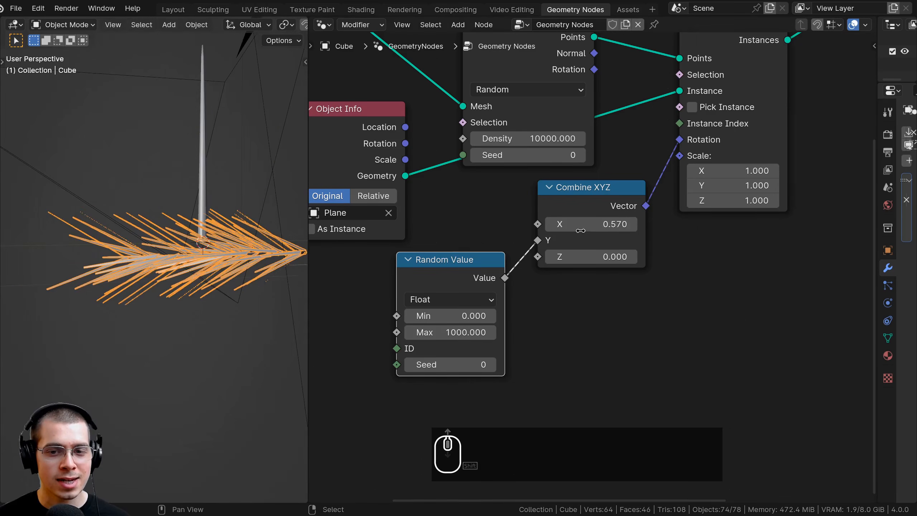
mouse_move(592, 224)
shift+mouse_down()
mouse_move(605, 224)
mouse_move(561, 224)
mouse_move(602, 223)
shift+mouse_up()
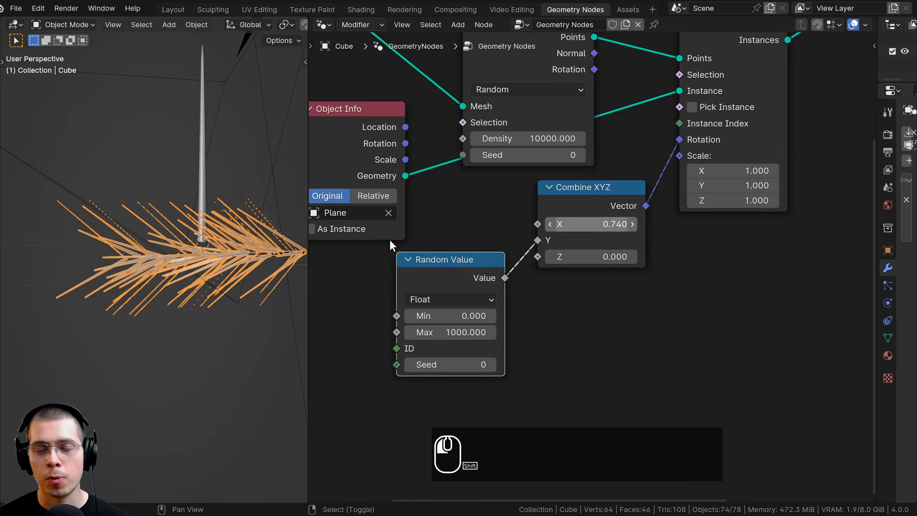
scroll(185, 256, up, 3)
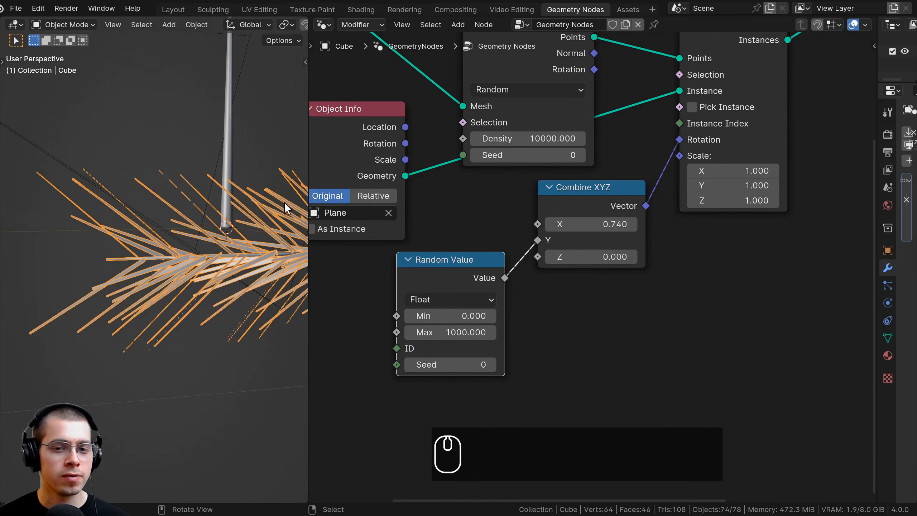
mouse_move(585, 224)
shift+mouse_down()
mouse_move(572, 224)
mouse_move(586, 219)
shift+mouse_up()
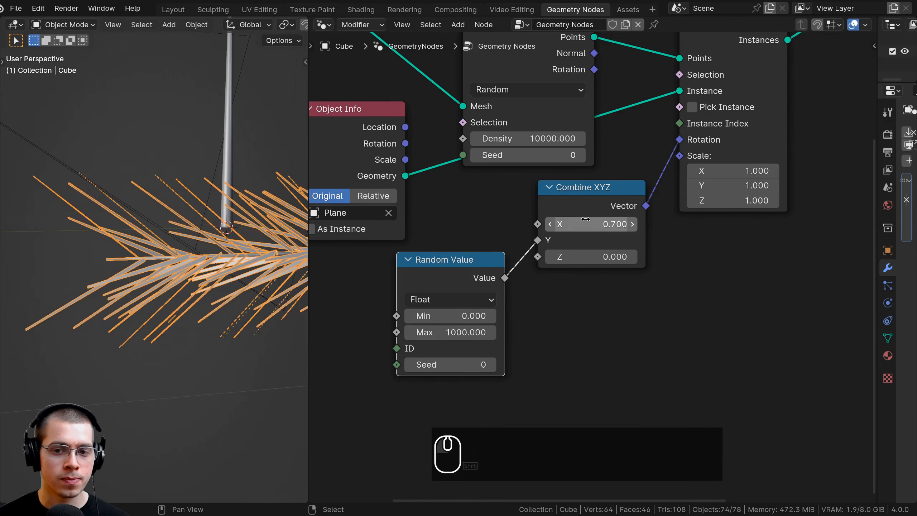
text(6)
key(Return)
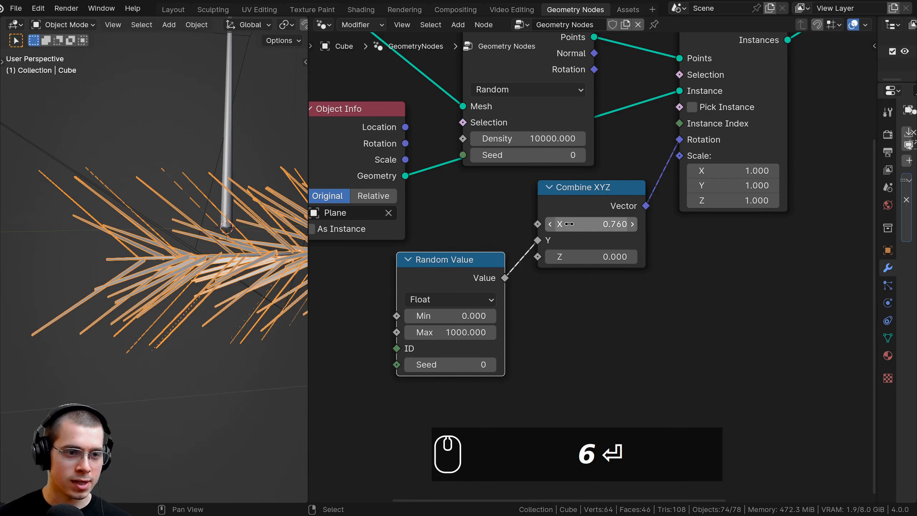
- Try out different Max values on the Random Value node while viewing the needles around the branch
scroll(235, 207, down, 5)
middle_drag(232, 202, 134, 215)
mouse_move(442, 331)
mouse_down()
mouse_move(451, 331)
mouse_move(430, 331)
mouse_up()
right_click(444, 331)
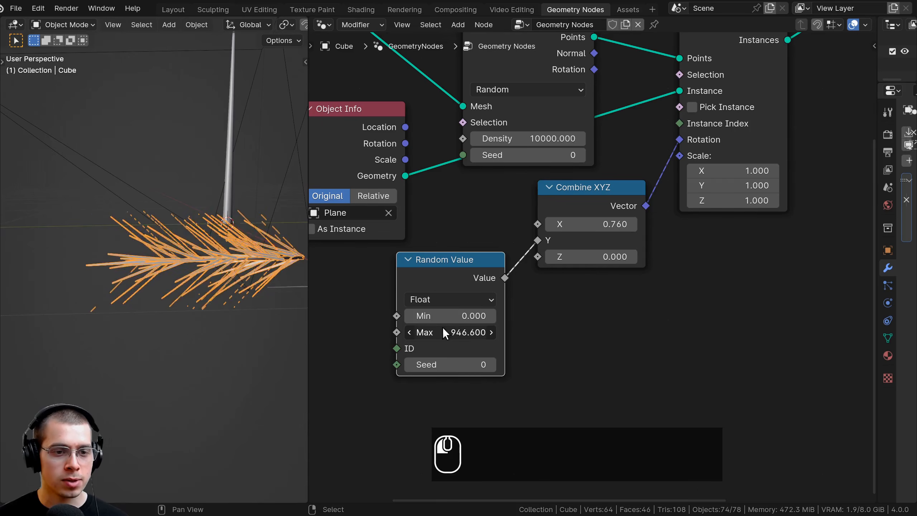
middle_drag(181, 267, 289, 277)
mouse_move(463, 332)
mouse_down()
mouse_move(474, 331)
mouse_move(453, 332)
mouse_move(466, 331)
mouse_up()
right_click(463, 332)
middle_drag(224, 264, 117, 261)
- Add a Value node and place it below the Combine XYZ node
middle_drag(419, 184, 494, 220)
scroll(494, 221, down, 3)
shift+middle_drag(209, 274, 189, 281)
scroll(191, 281, up, 2)
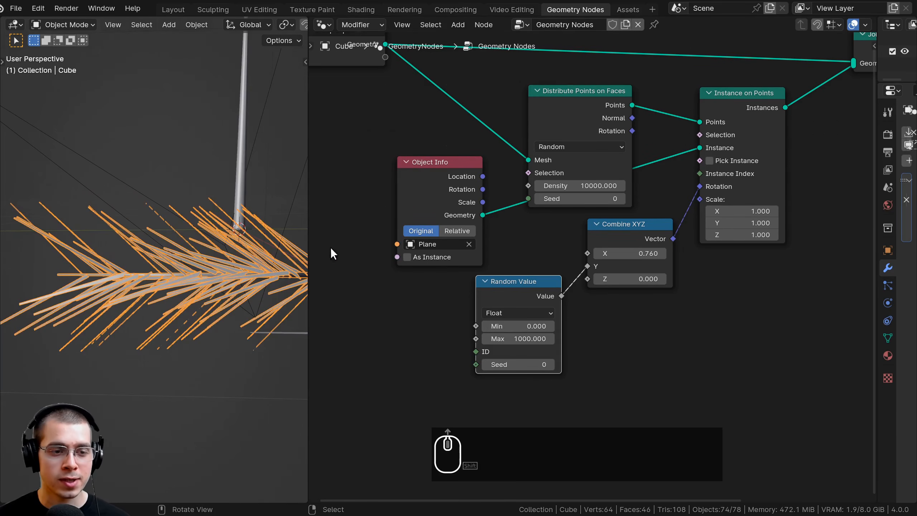
middle_drag(609, 251, 528, 260)
drag(541, 242, 538, 242)
key(shift+a)
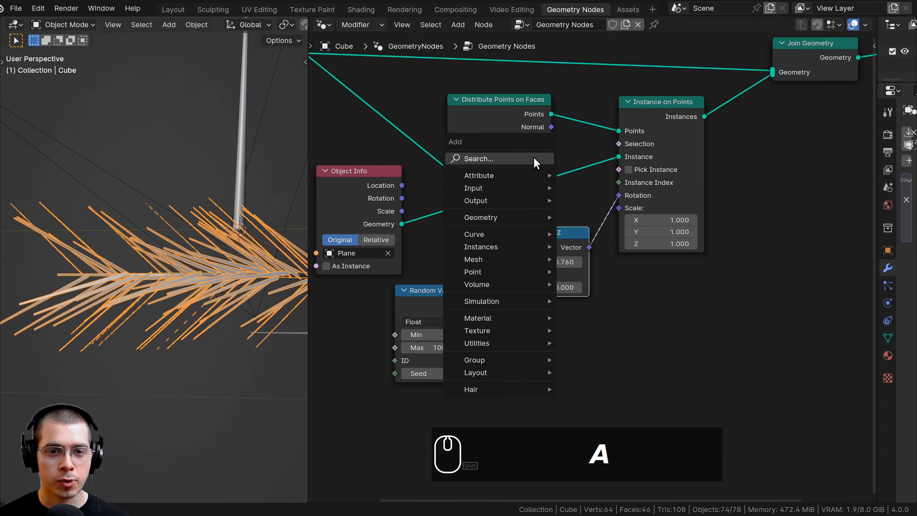
click(533, 157)
text(val)
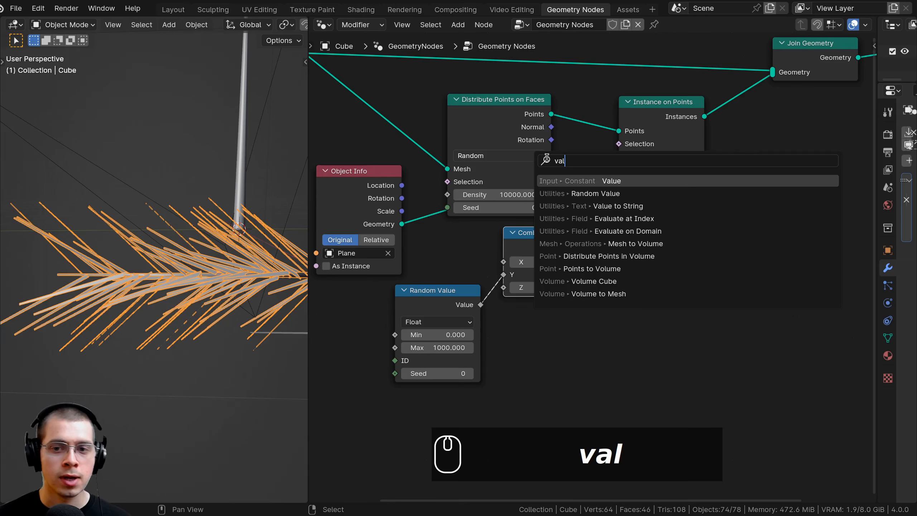
click(573, 180)
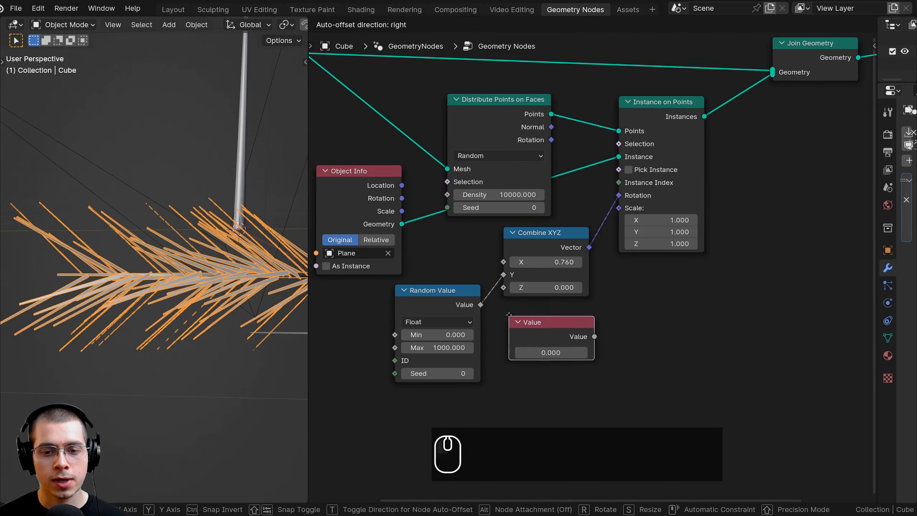
click(539, 322)
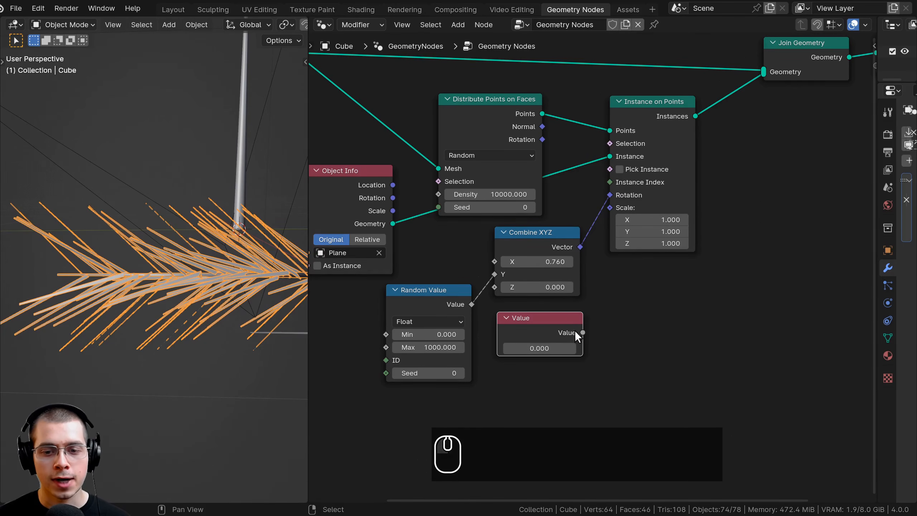
- Nudge the Value node left and link its output to the Scale input of Instance on Points
mouse_move(583, 330)
mouse_down()
mouse_move(533, 248)
mouse_move(603, 209)
mouse_move(588, 219)
mouse_move(578, 330)
mouse_up()
drag(604, 265, 614, 303)
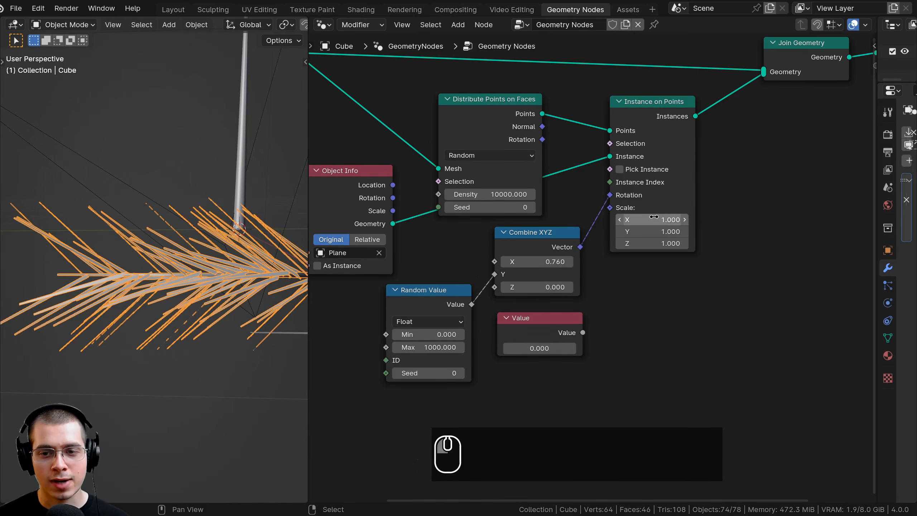
key(g)
click(557, 322)
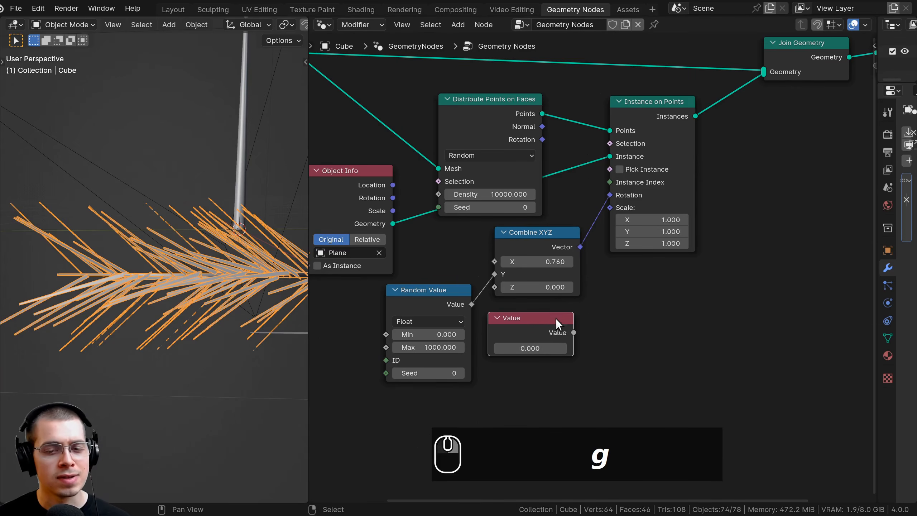
drag(574, 333, 609, 208)
- Set the Value node to 0.6 to shrink the needles, and deselect everything in the viewport
shift+drag(527, 348, 553, 348)
middle_drag(219, 301, 218, 284)
mouse_move(519, 348)
shift+mouse_down()
mouse_move(530, 348)
mouse_move(515, 348)
shift+mouse_up()
double_click(524, 348)
key(BackSpace)
key(BackSpace)
text(6)
middle_drag(284, 294, 158, 262)
key(a)
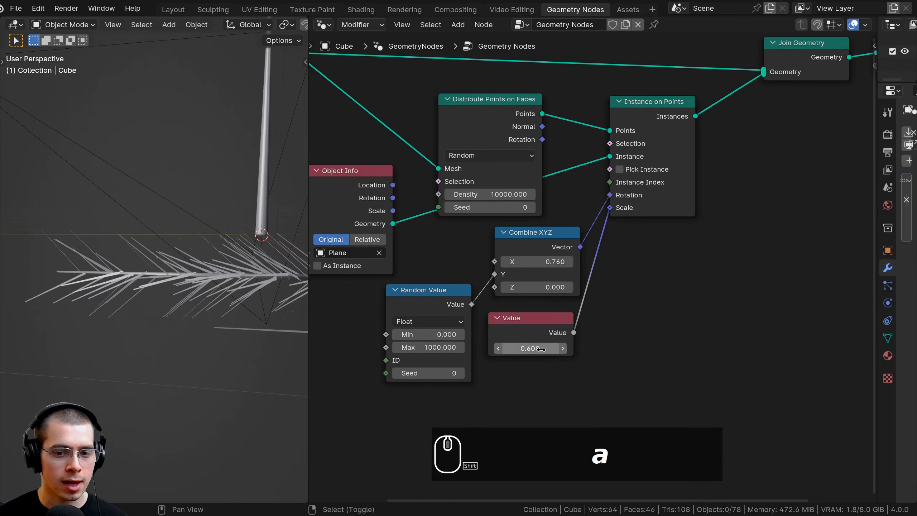
mouse_move(530, 348)
shift+mouse_down()
mouse_move(558, 348)
mouse_move(538, 349)
shift+mouse_up()
right_click(538, 348)
- Lengthen the whole branch mesh in Edit Mode by scaling it about 1.5 times along the global Y axis
middle_drag(159, 268, 238, 281)
key(a)
key(Tab)
key(a)
key(a)
key(s)
middle_click(240, 280)
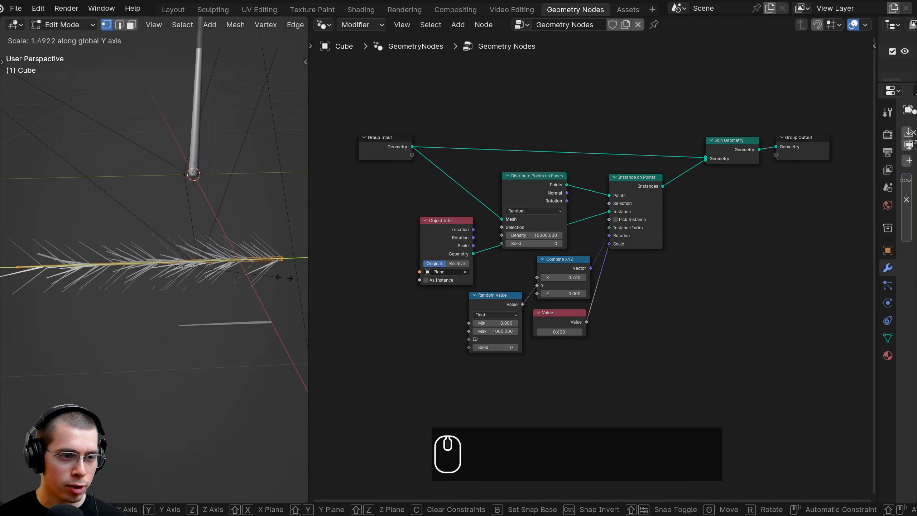
click(270, 276)
- Move the branch mesh along the global Y axis until its end meets the X axis line, and return to Object Mode
key(g)
middle_click(273, 273)
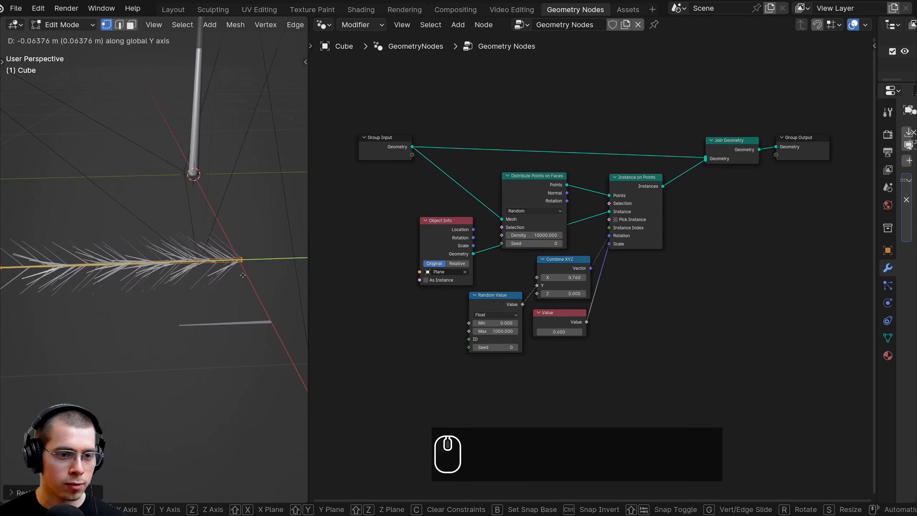
click(262, 271)
key(s)
key(g)
middle_click(263, 271)
key(s)
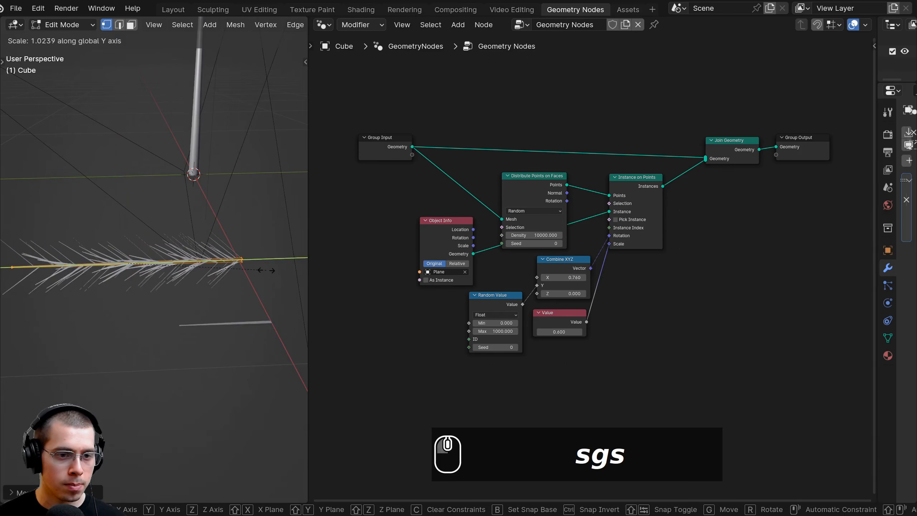
key(g)
middle_click(266, 270)
shift+click(263, 270)
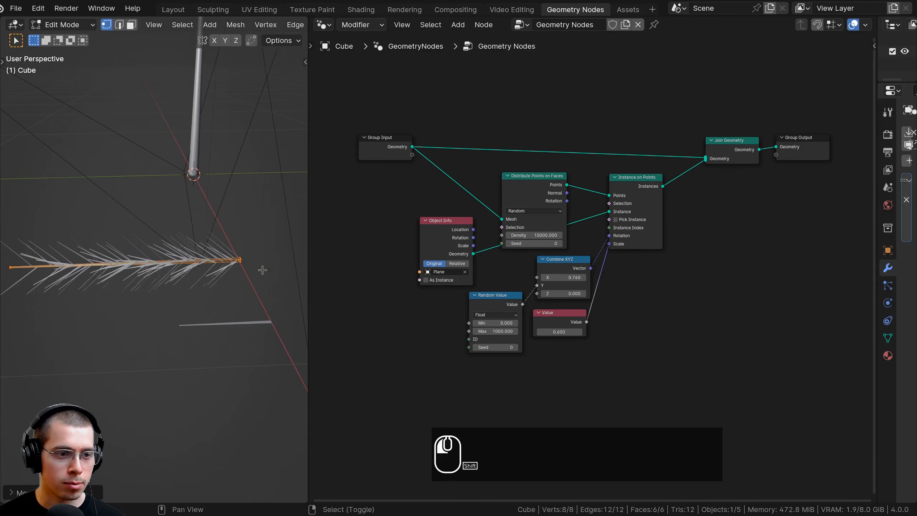
key(Tab)
- Set the Density of Distribute Points on Faces to 20000 and deselect the branch
shift+middle_drag(132, 271, 246, 252)
scroll(137, 288, up, 5)
scroll(522, 270, up, 4)
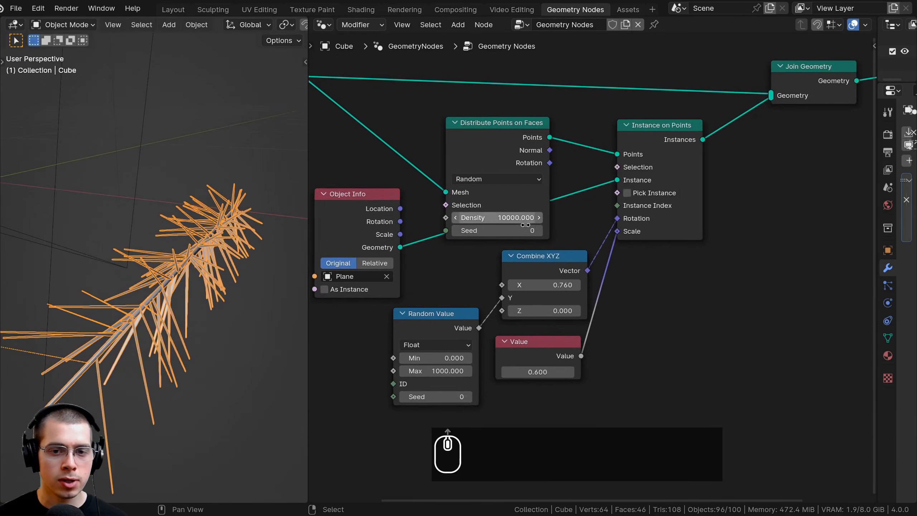
click(487, 263)
drag(457, 260, 443, 260)
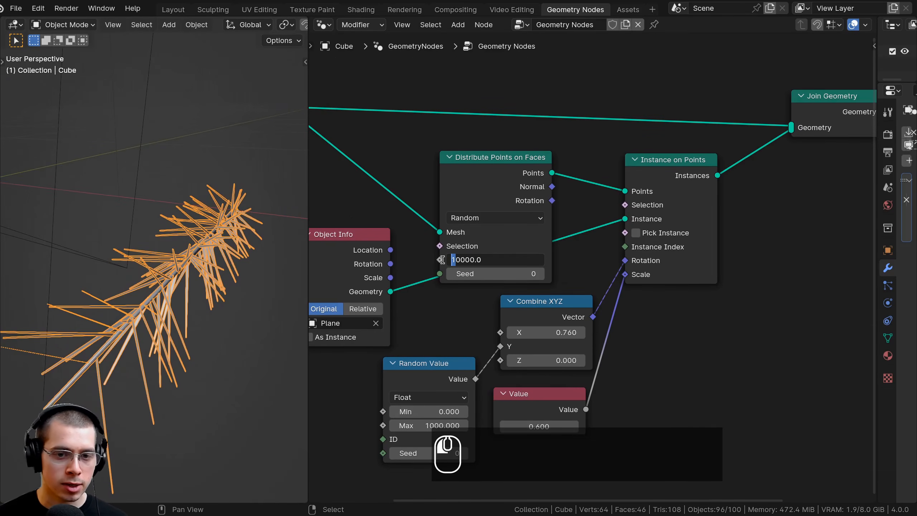
text(2)
click(262, 191)
middle_drag(262, 191, 247, 307)
scroll(148, 232, down, 1)
key(alt+a)
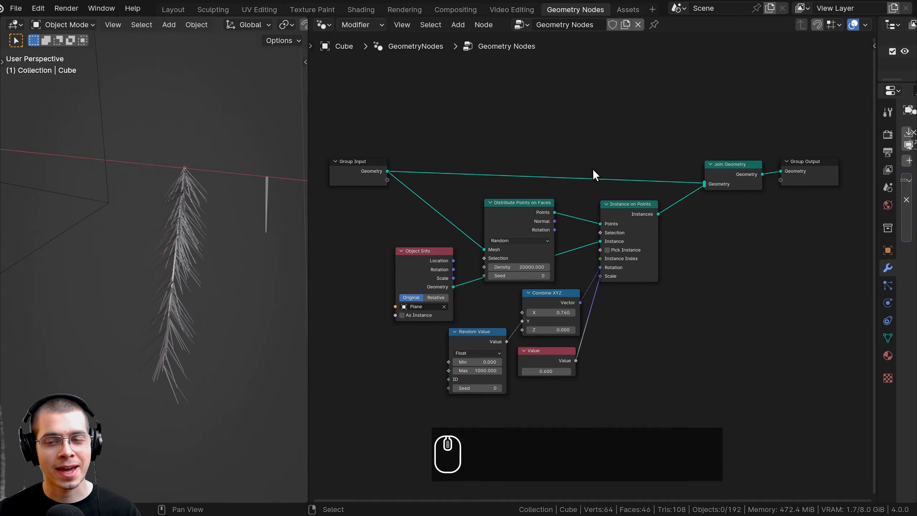
- Select the branch object and try moving it as one piece
key(a)
click(194, 224)
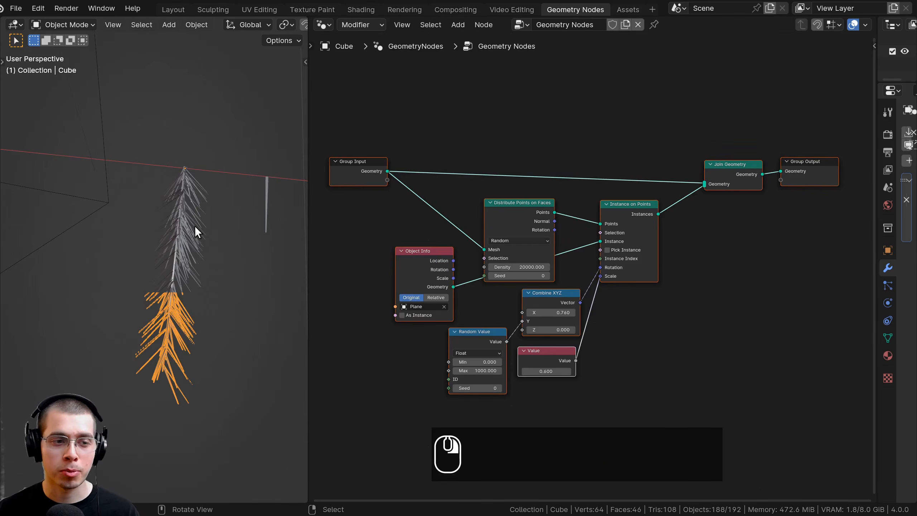
key(g)
right_click(201, 218)
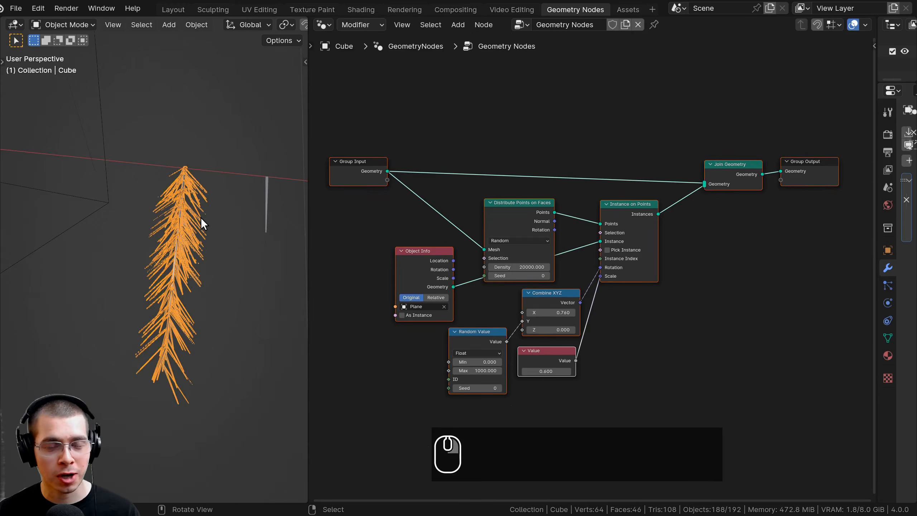
key(g)
right_click(203, 171)
- Select the single upright tapered cylinder and show it closer through the camera view
scroll(188, 246, down, 3)
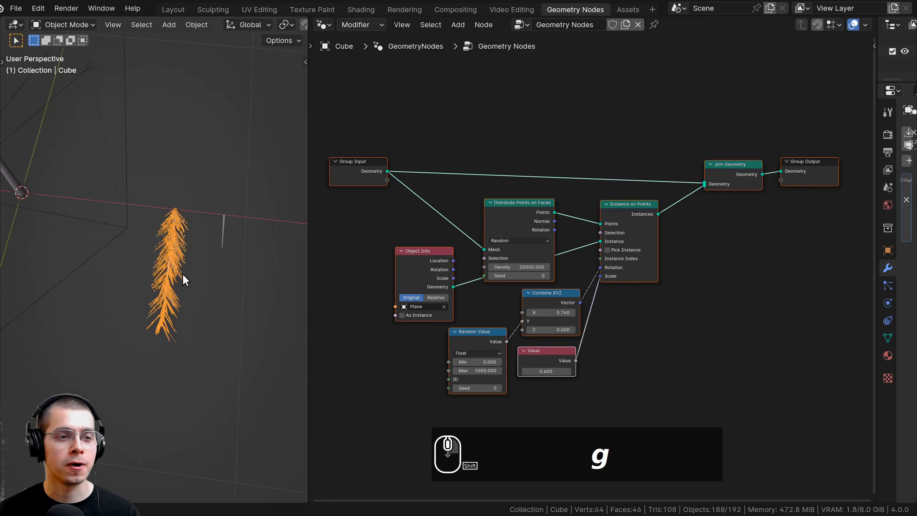
shift+middle_drag(182, 273, 192, 304)
click(25, 209)
key(KP_0)
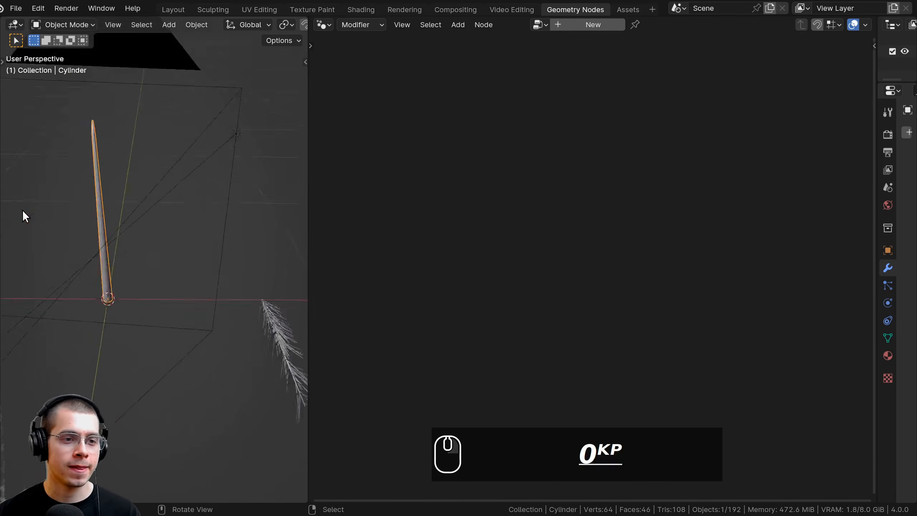
shift+scroll(164, 230, up, 2)
shift+scroll(163, 231, up, 2)
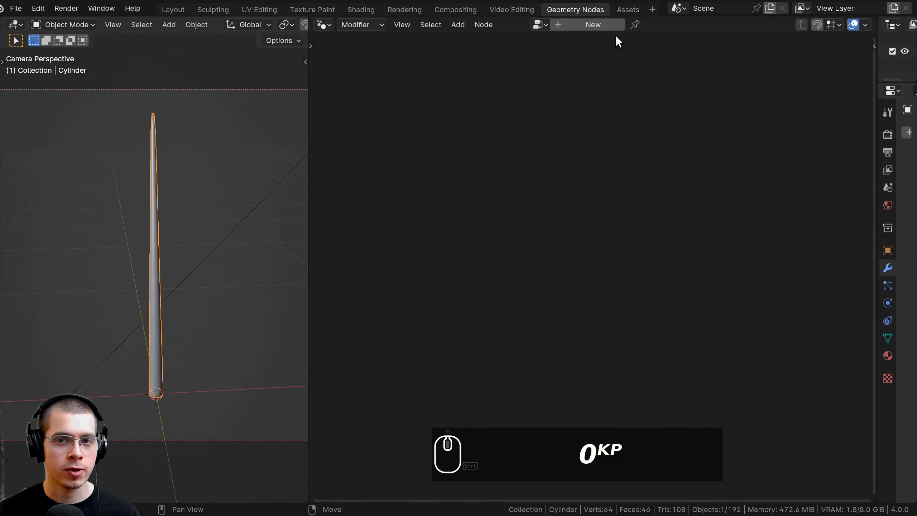
- Create a new geometry node tree on the upright cylinder and name it Tree
click(610, 27)
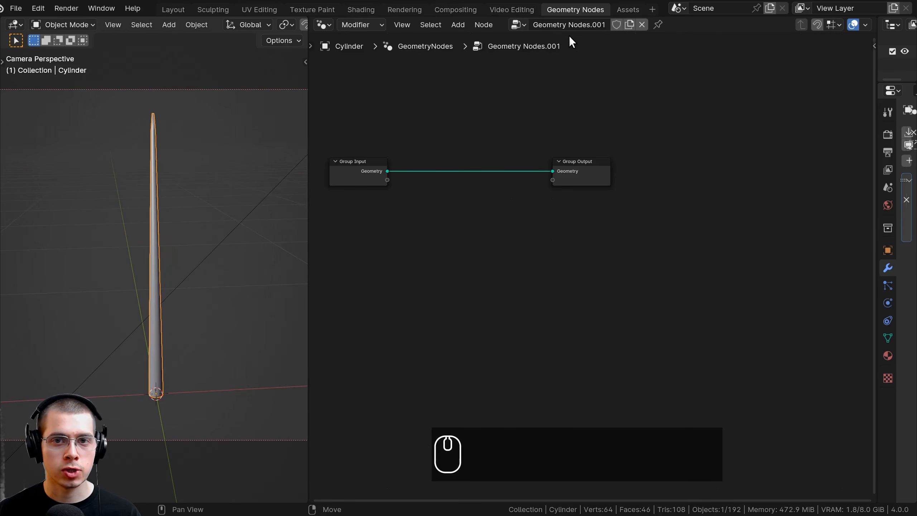
double_click(569, 26)
text(Tree)
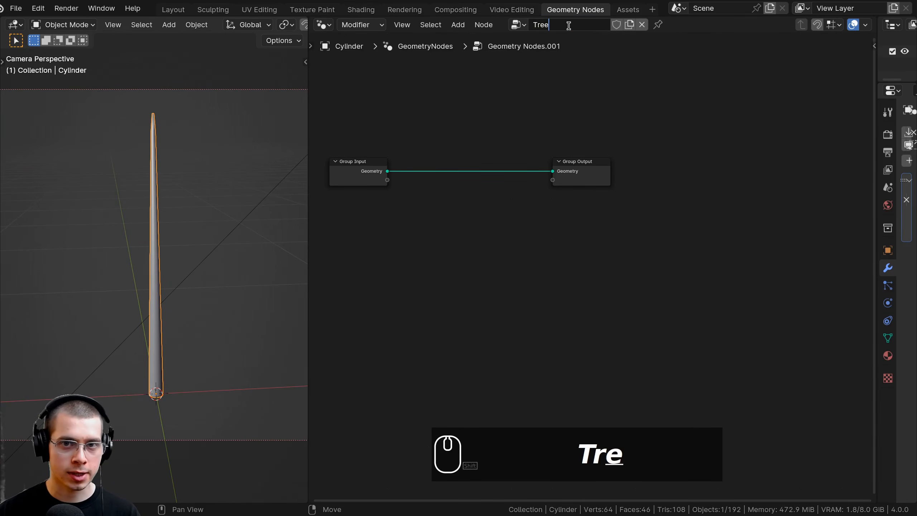
key(Return)
- Select the needle-covered branch object and rename its geometry node tree as Branch
middle_drag(269, 205, 194, 253)
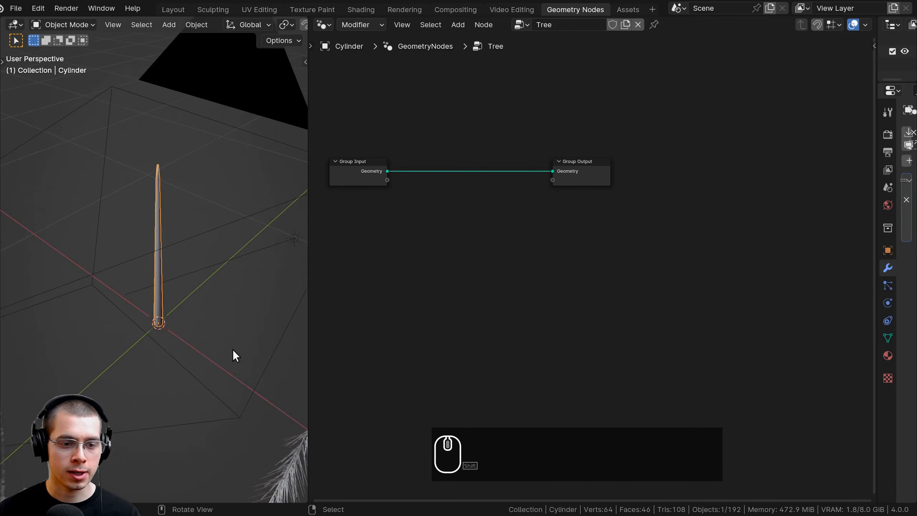
shift+middle_drag(232, 350, 158, 246)
right_click(206, 302)
double_click(565, 24)
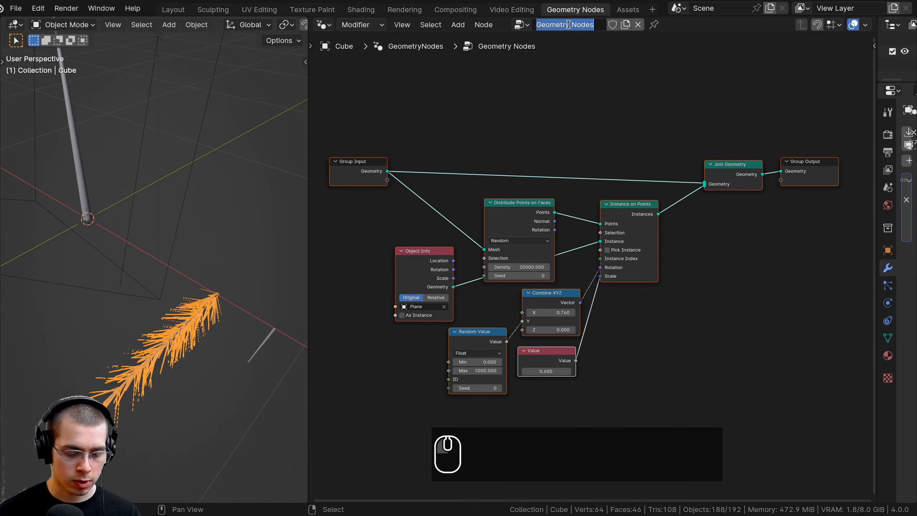
text(Branch)
key(Return)
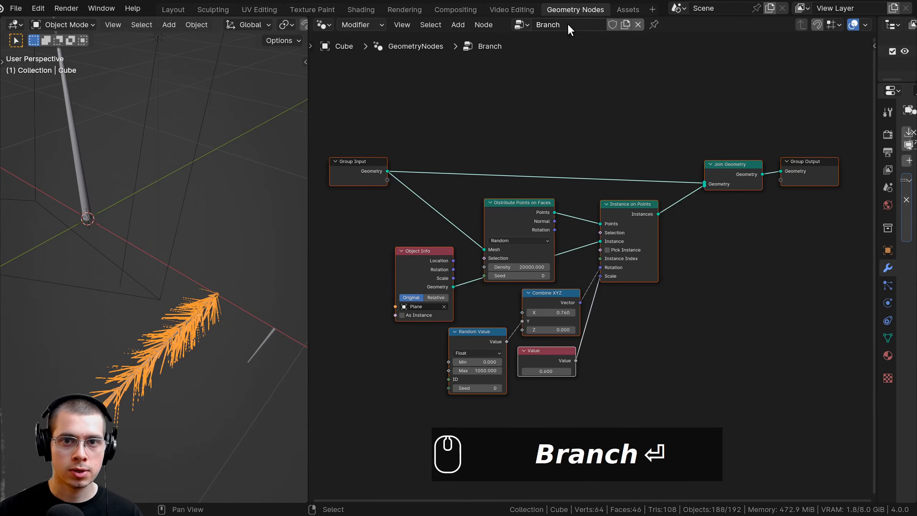
- Select the upright trunk in camera view and space its Group Input and Group Output nodes farther apart
key(KP_0)
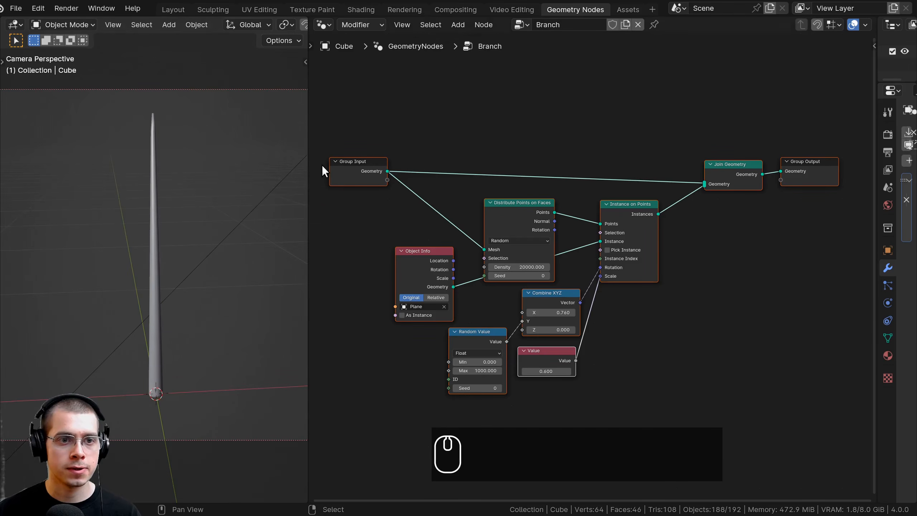
click(152, 142)
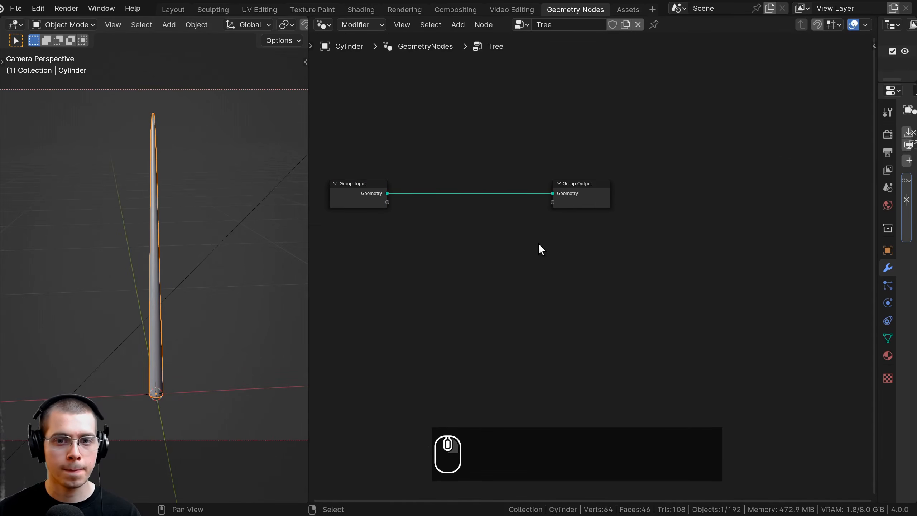
drag(578, 203, 832, 207)
scroll(696, 226, up, 2)
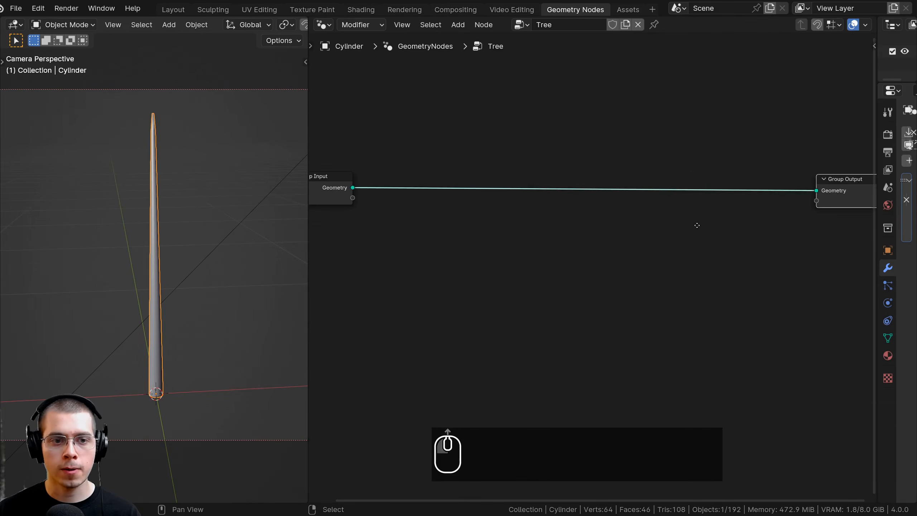
scroll(668, 224, down, 1)
drag(357, 209, 382, 209)
key(a)
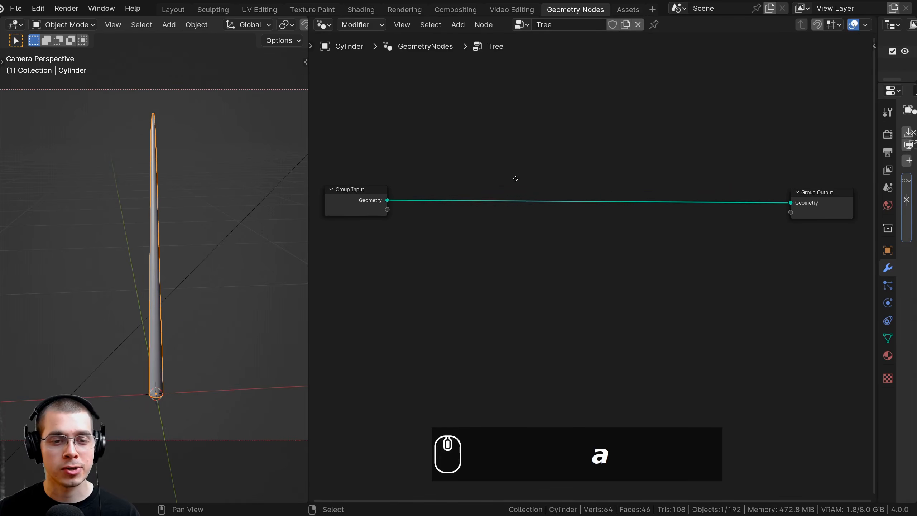
- Insert an Instance on Points node into the link between Group Input and Group Output
scroll(517, 143, up, 1)
key(shift+a)
click(517, 143)
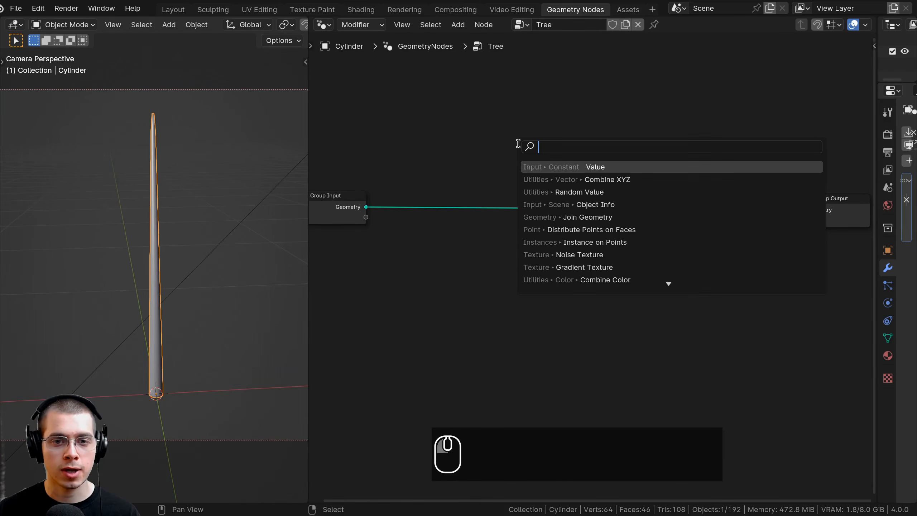
text(inst)
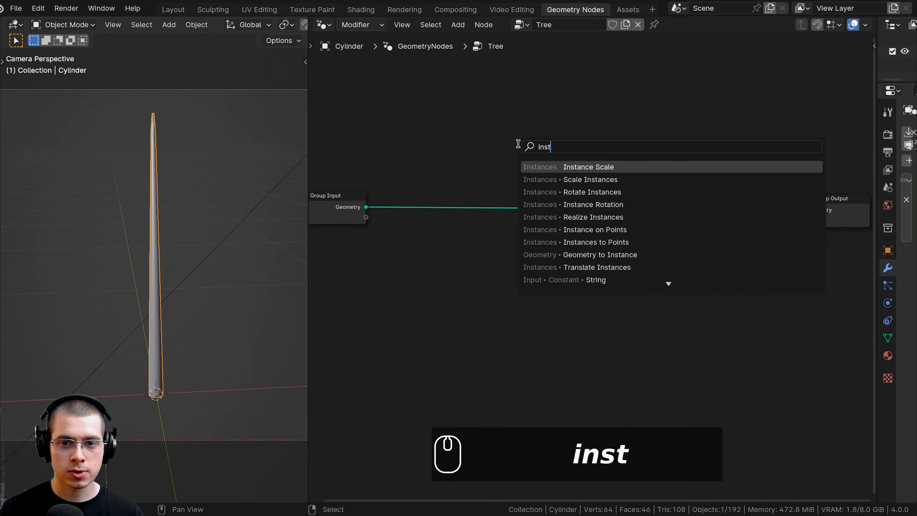
key(Down)
key(Down)
key(Down)
key(Down)
key(Down)
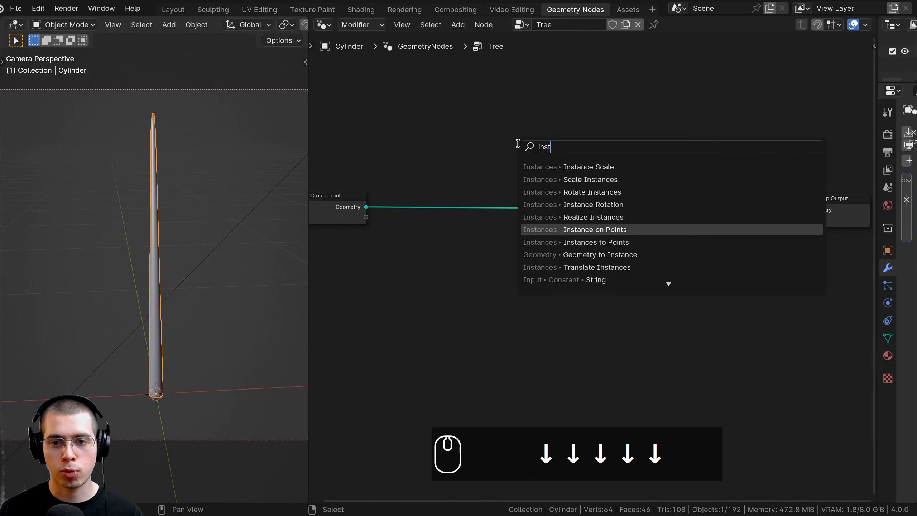
key(Return)
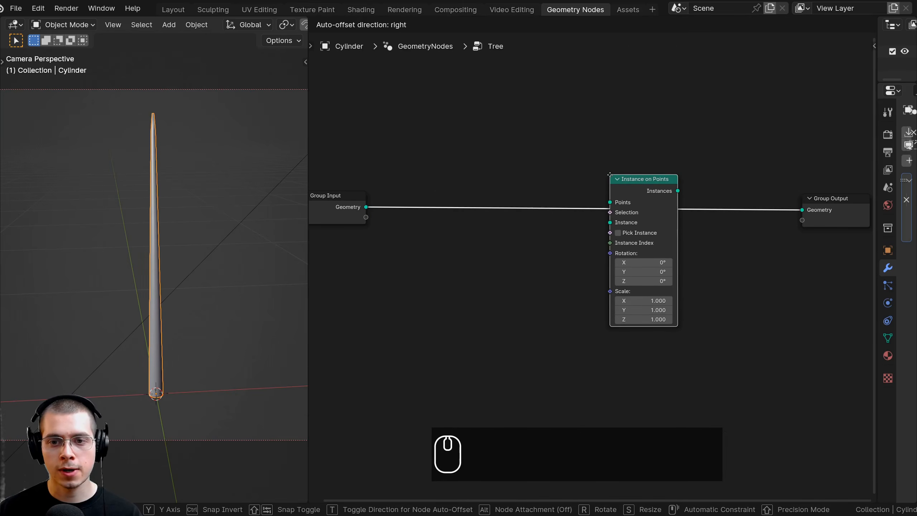
click(610, 175)
- Insert a Distribute Points on Faces node between Group Input and Instance on Points
key(shift+a)
click(541, 129)
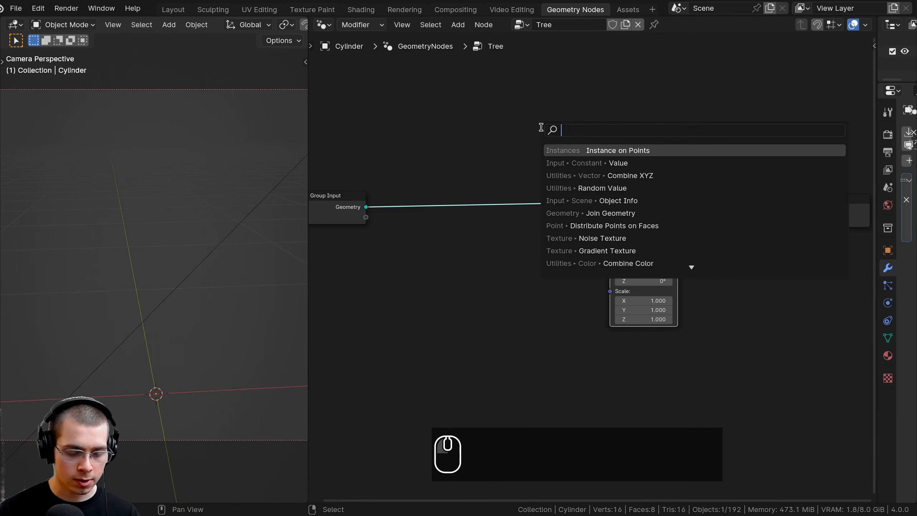
text(dist)
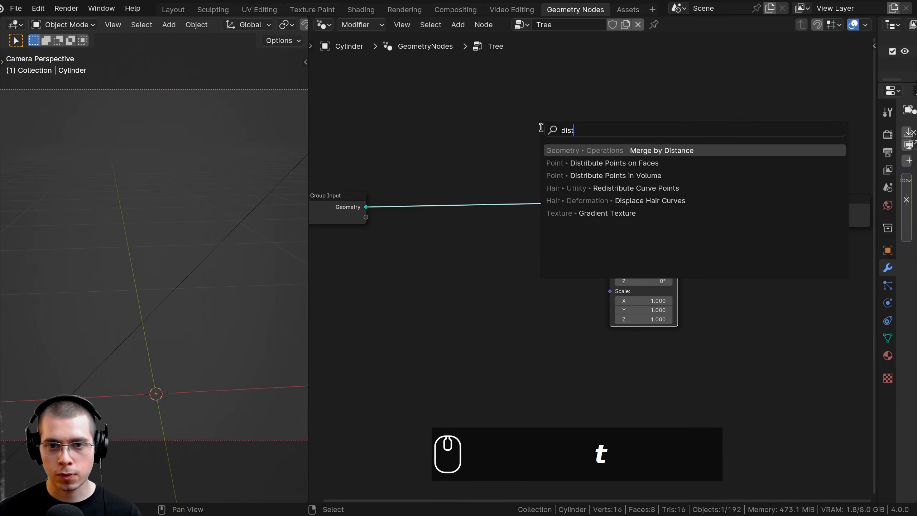
click(585, 163)
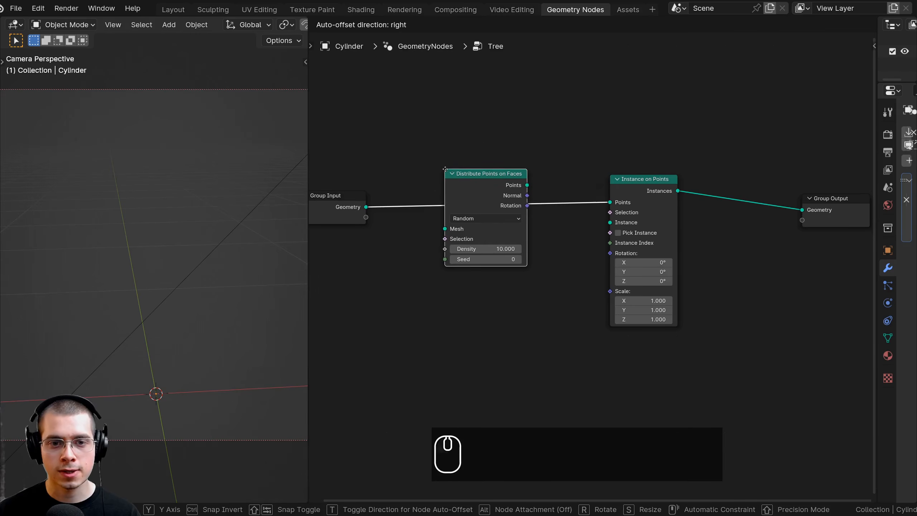
click(437, 224)
- Rearrange the Distribute Points on Faces and Instance on Points nodes so they sit closer together between Group Input and Group Output
scroll(433, 219, down, 1)
drag(470, 201, 516, 196)
key(b)
drag(512, 146, 662, 249)
key(g)
click(587, 255)
key(a)
drag(503, 221, 504, 229)
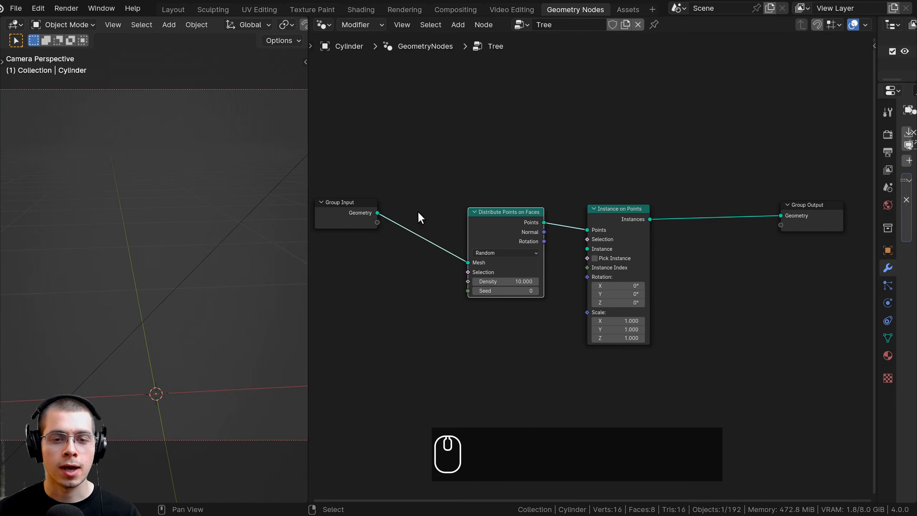
- Insert a Join Geometry node between Instance on Points and Group Output
key(shift+a)
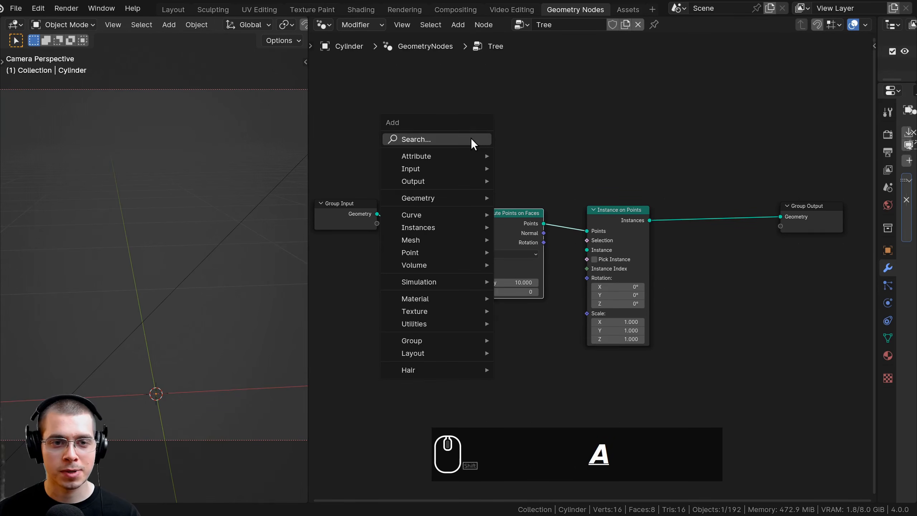
click(471, 139)
text(join)
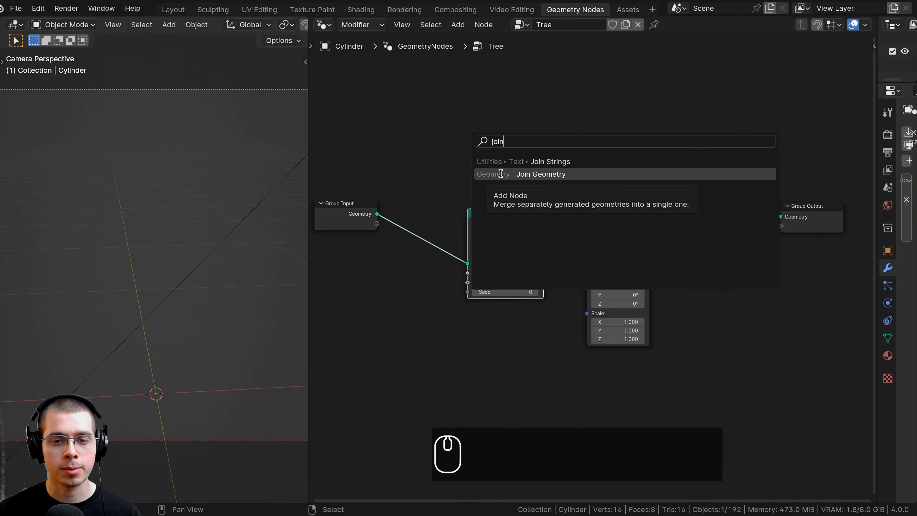
click(488, 174)
click(718, 206)
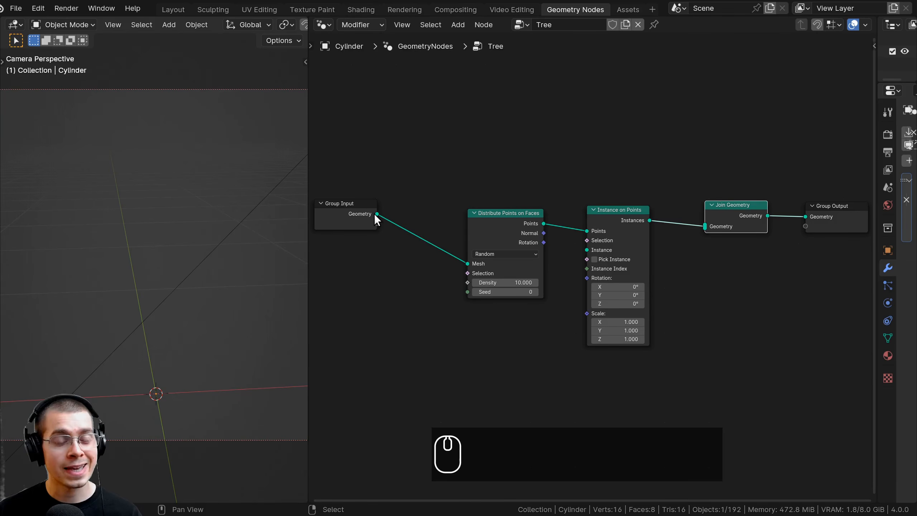
- Link the Group Input geometry directly to Join Geometry and place the two point nodes below that link
drag(367, 221, 700, 224)
drag(621, 209, 627, 237)
drag(515, 220, 539, 243)
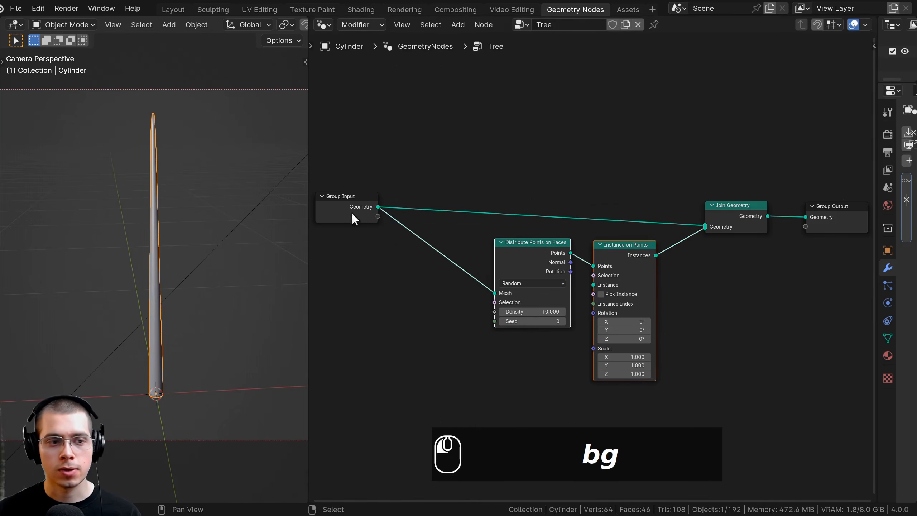
middle_drag(530, 258, 531, 227)
click(528, 256)
- Add an Object Info node beside Distribute Points on Faces, below Group Input
scroll(480, 134, up, 1)
key(shift+a)
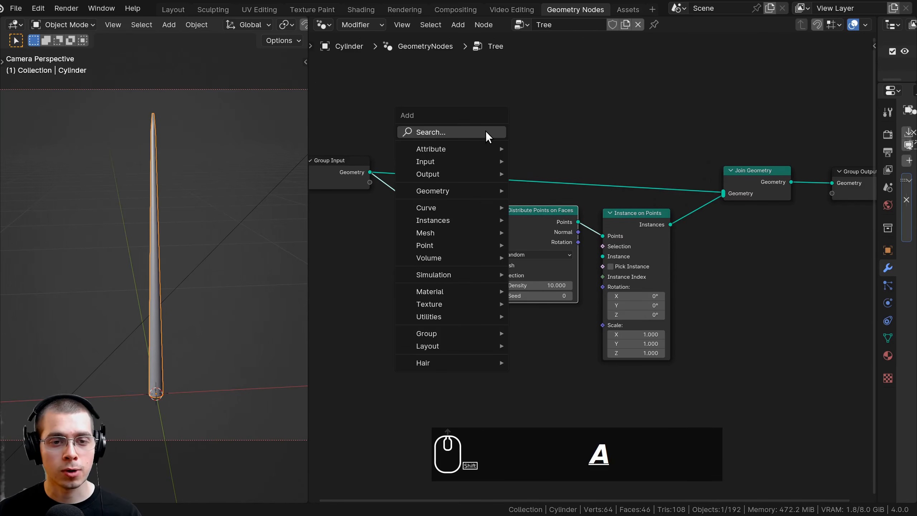
click(486, 132)
text(obj)
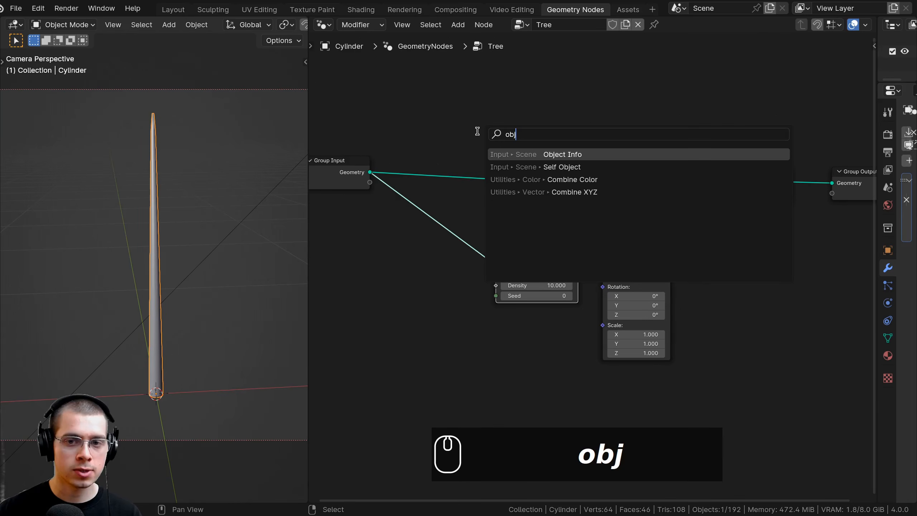
click(515, 152)
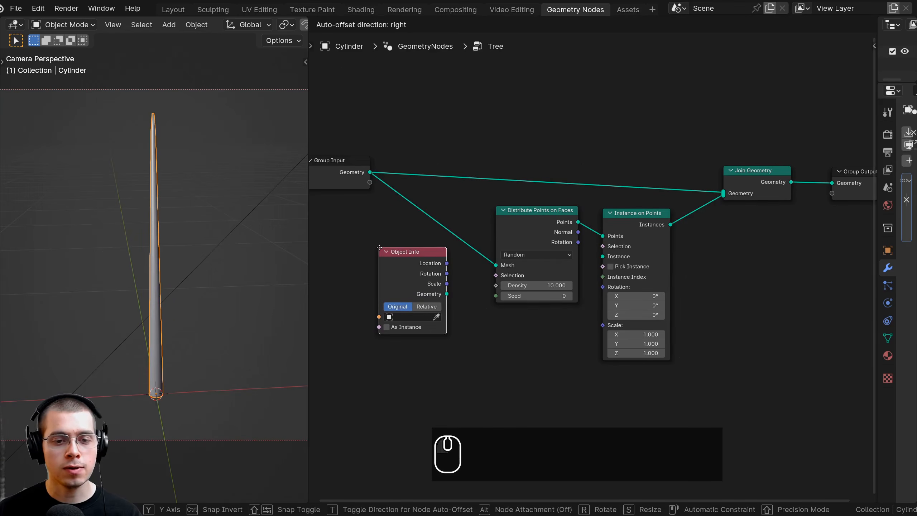
click(366, 254)
- Pick the branch object Cube in Object Info and link its Geometry to the Instance input of Instance on Points
middle_drag(411, 235, 461, 191)
scroll(461, 192, up, 2)
middle_drag(190, 248, 451, 320)
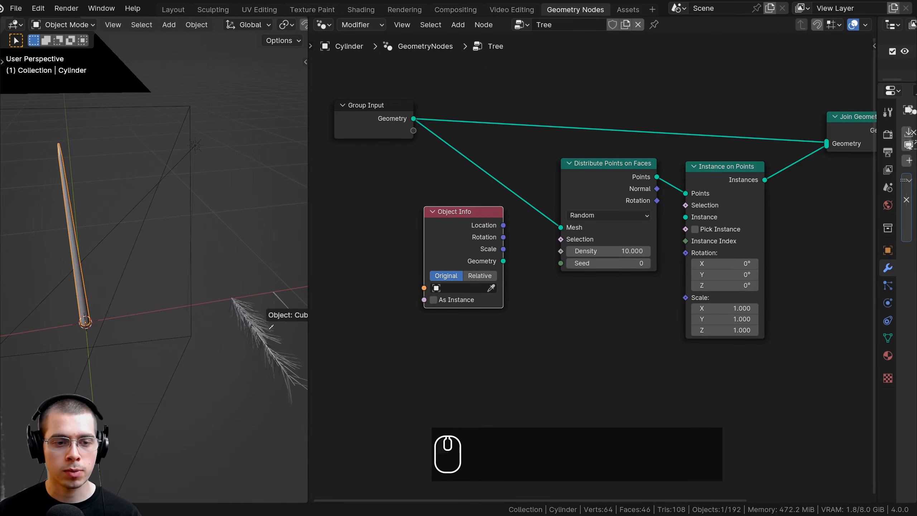
click(254, 328)
key(KP_0)
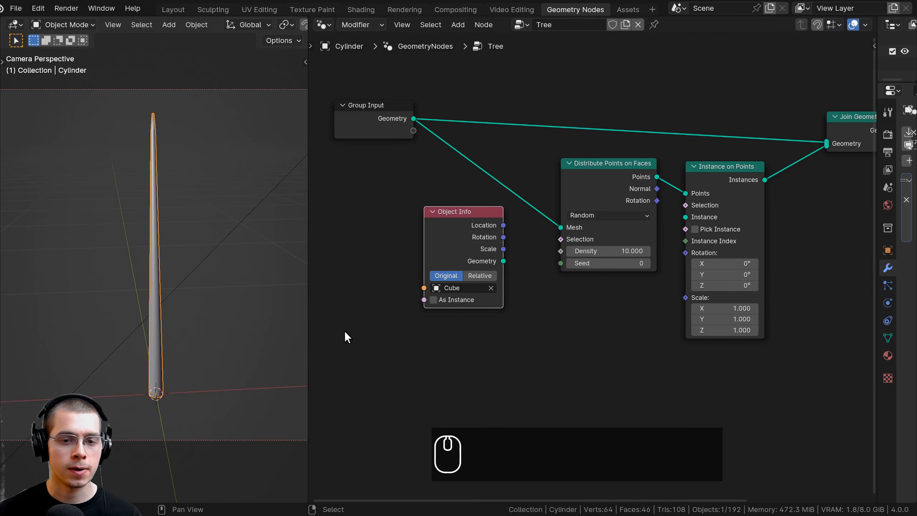
drag(486, 266, 685, 217)
middle_drag(592, 252, 559, 256)
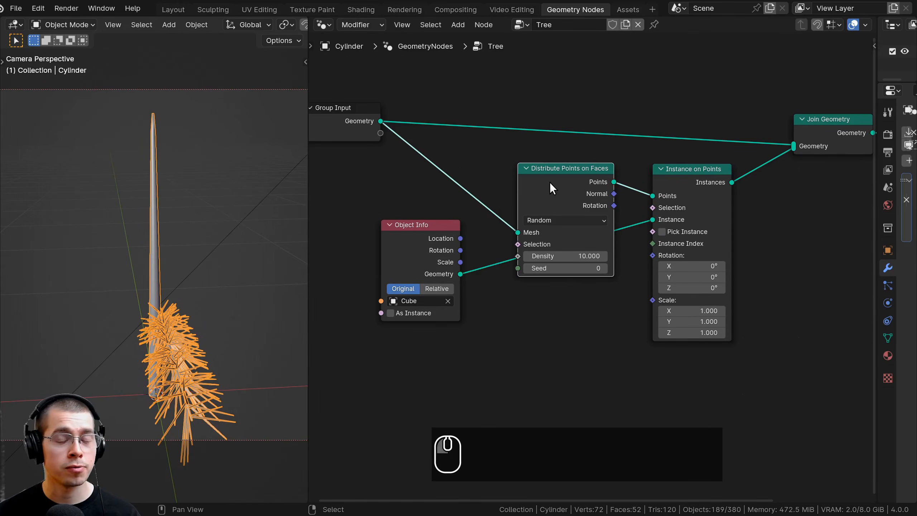
- Switch the Distribute Points on Faces distribution method to Poisson Disk
scroll(549, 182, up, 2)
click(535, 184)
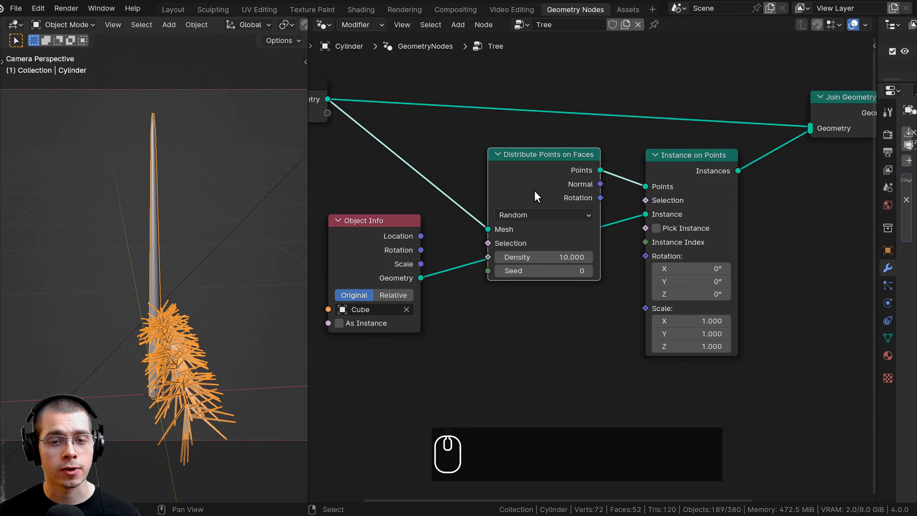
drag(538, 154, 534, 152)
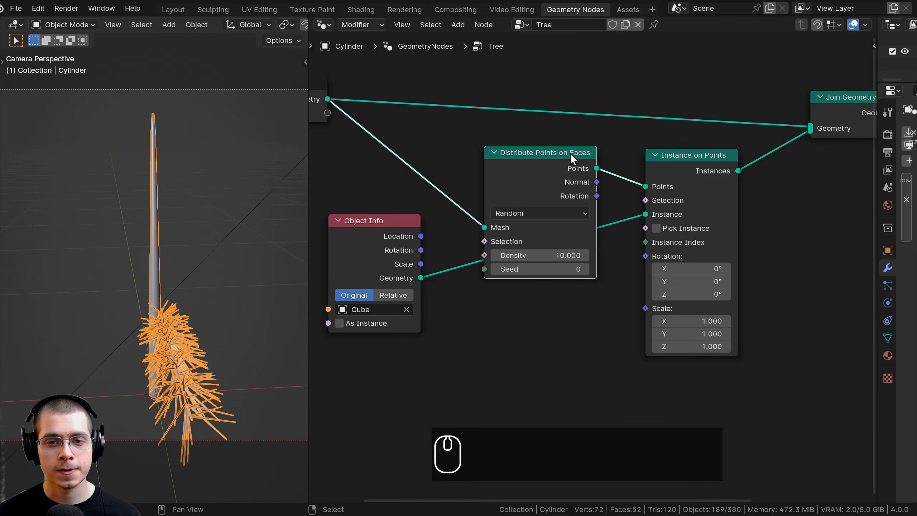
click(508, 213)
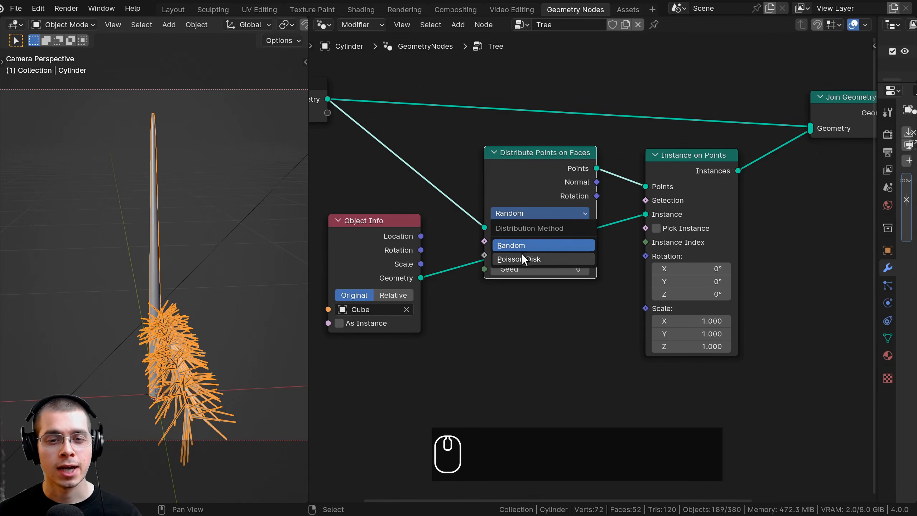
click(513, 259)
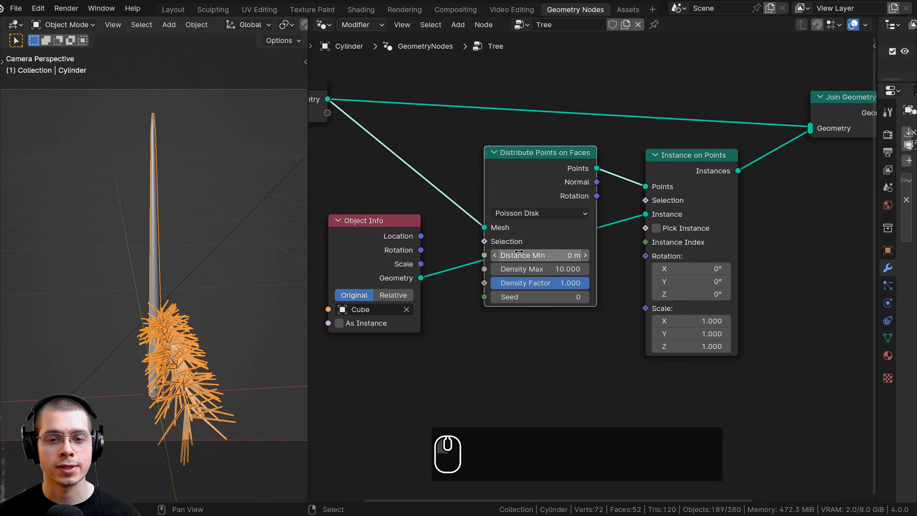
- Set Distance Min of Distribute Points on Faces to 0.01 m
scroll(519, 251, up, 2)
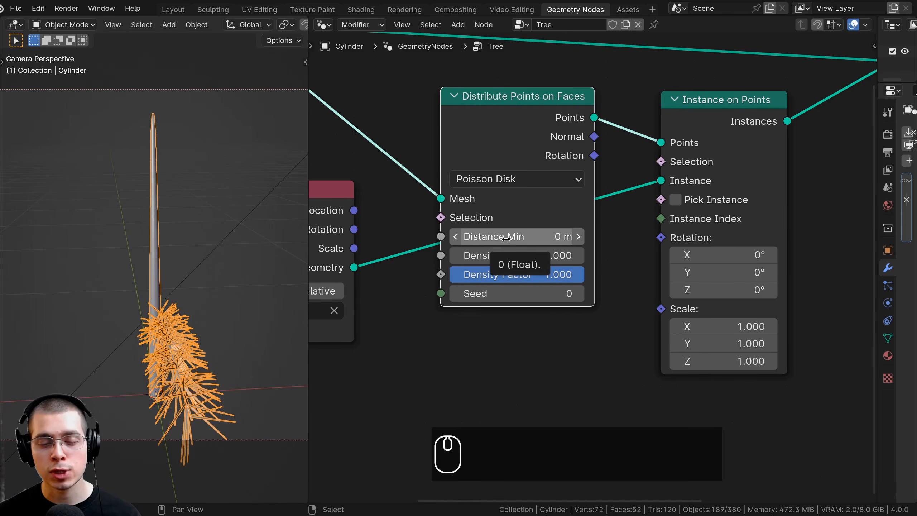
click(509, 237)
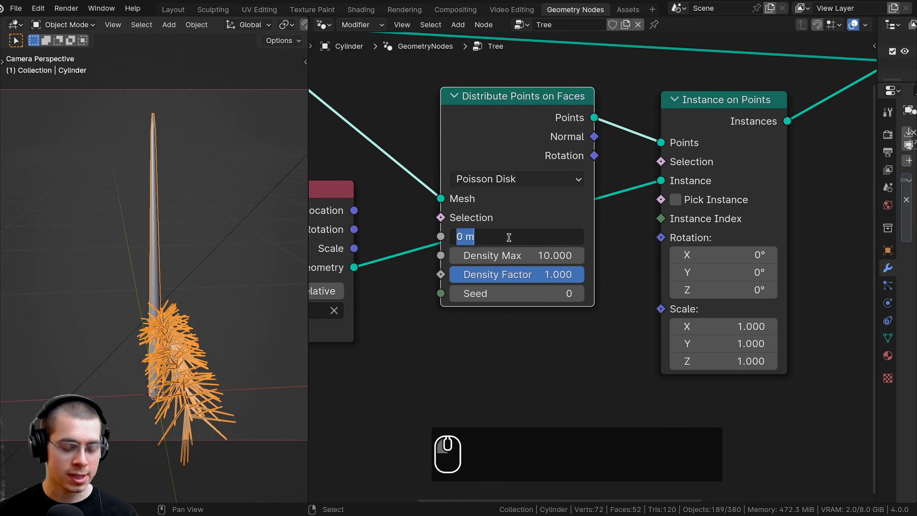
text(.0)
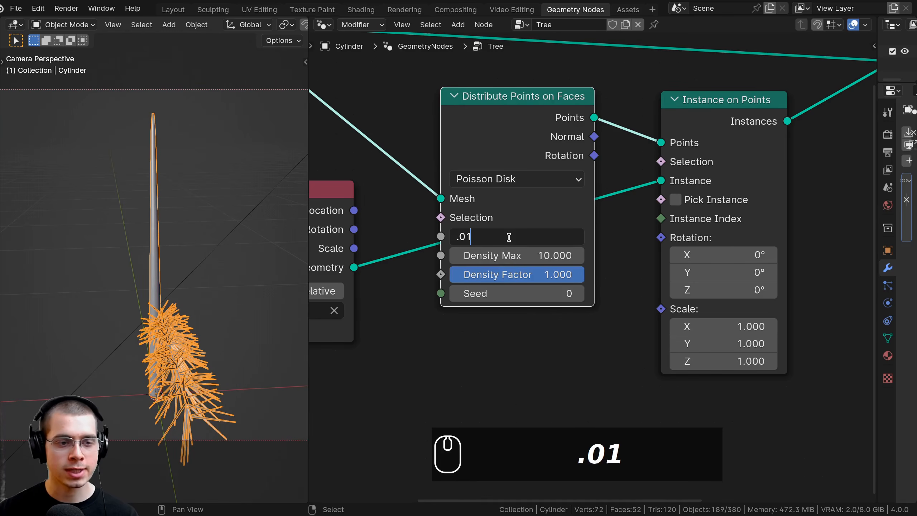
text(1)
key(Return)
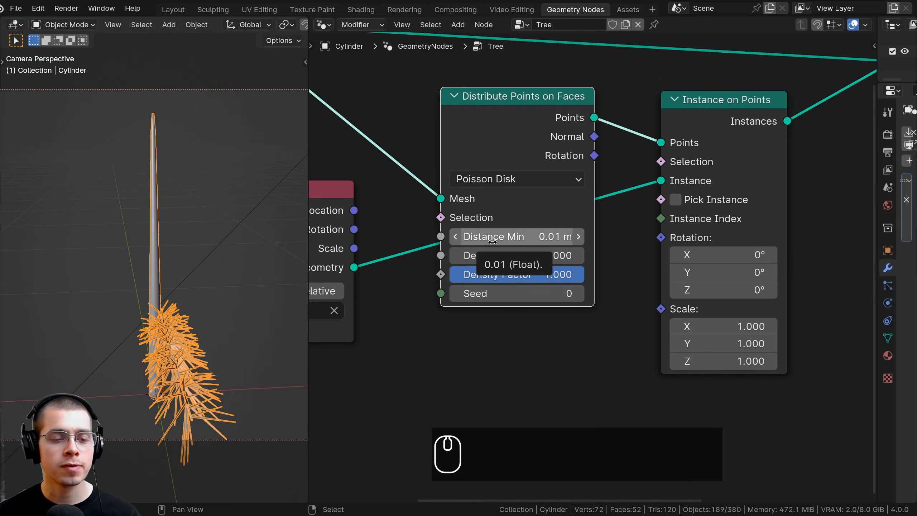
- Raise Density Max of Distribute Points on Faces to 693
drag(493, 256, 559, 256)
scroll(494, 256, down, 1)
middle_drag(171, 203, 233, 198)
drag(504, 257, 540, 256)
middle_drag(147, 253, 125, 293)
scroll(515, 195, down, 4)
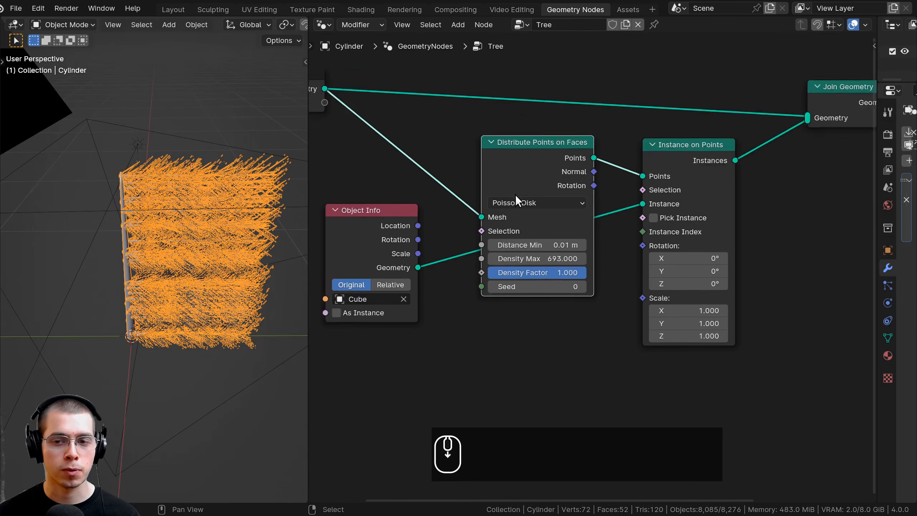
middle_drag(507, 197, 499, 202)
scroll(499, 202, down, 3)
middle_drag(231, 234, 221, 288)
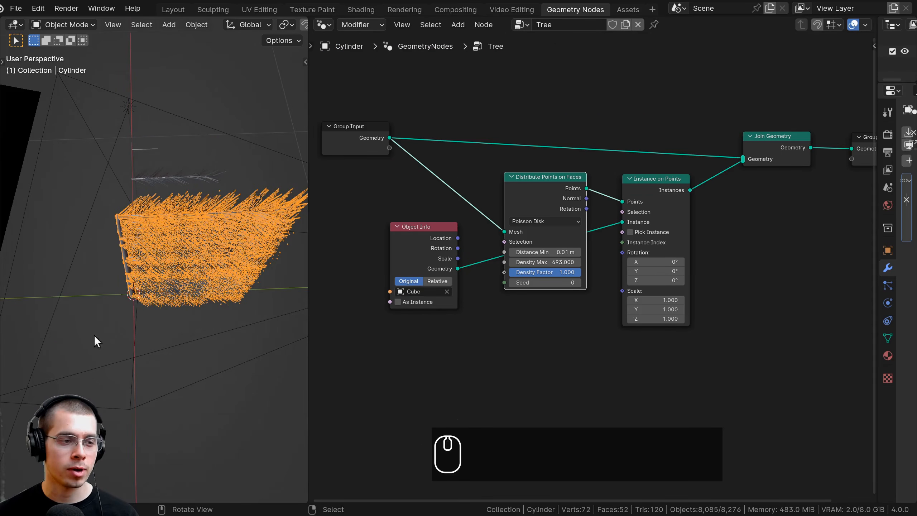
middle_drag(136, 318, 75, 223)
- Add a Combine XYZ node below Distribute Points on Faces and link its Vector to the Rotation input of Instance on Points
middle_drag(509, 240, 513, 218)
key(alt+a)
drag(535, 161, 521, 153)
middle_drag(523, 130, 517, 115)
scroll(517, 114, up, 1)
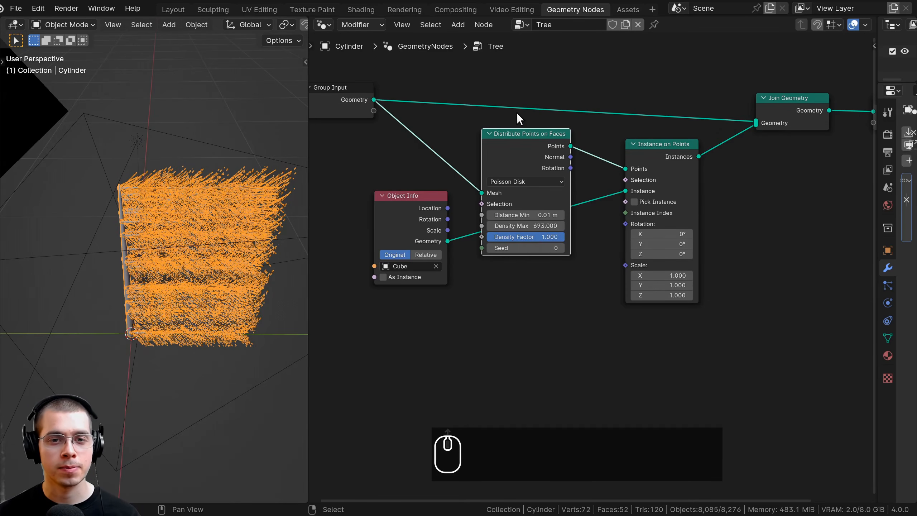
key(shift+a)
click(516, 114)
text(com)
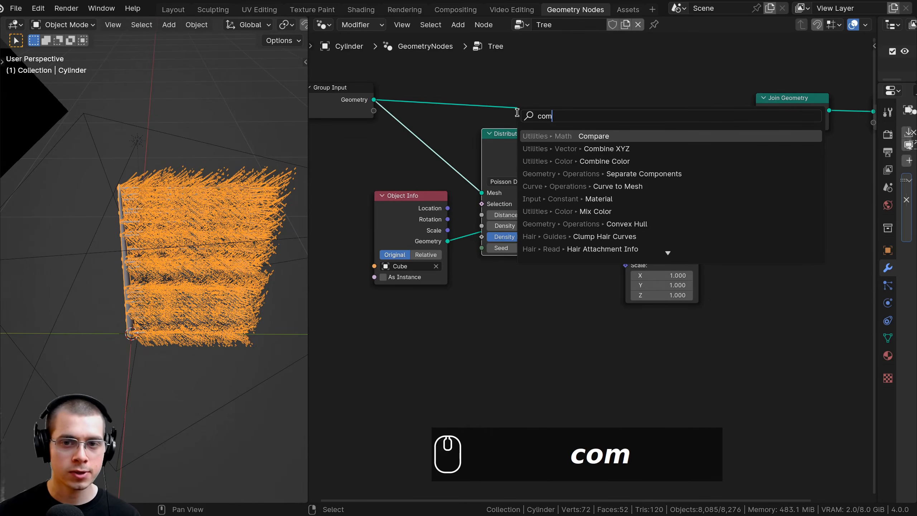
click(586, 148)
click(538, 285)
scroll(537, 274, up, 1)
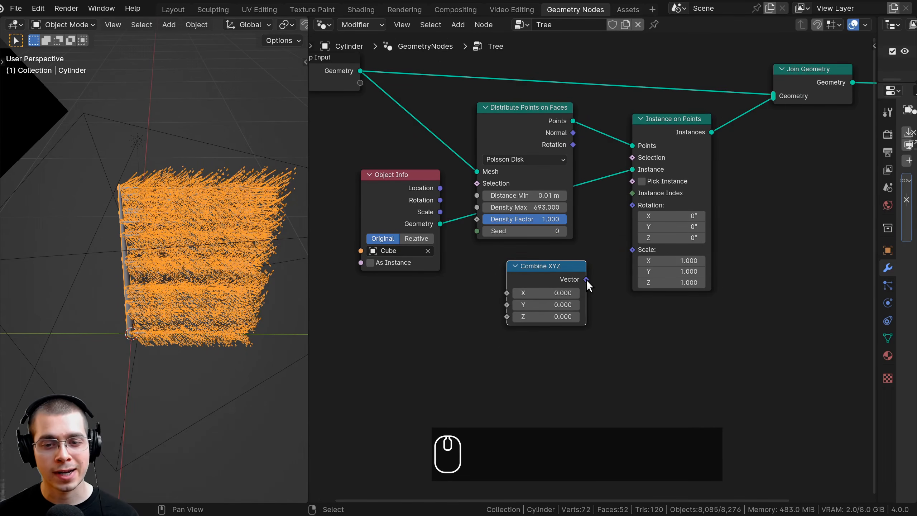
drag(586, 280, 632, 205)
scroll(555, 292, up, 1)
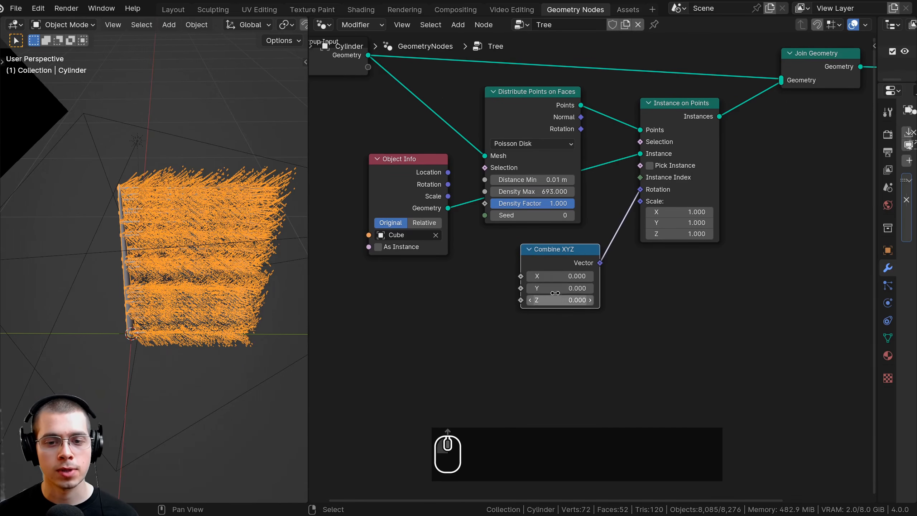
- Add a Float Random Value node beside Combine XYZ, below Object Info, and link its Value to the Z input
scroll(527, 254, up, 1)
key(shift+a)
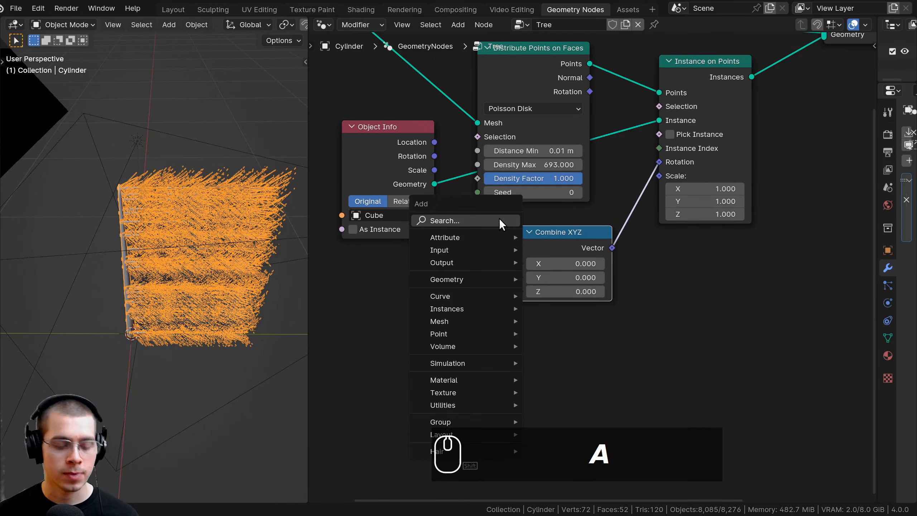
click(499, 217)
text(ran)
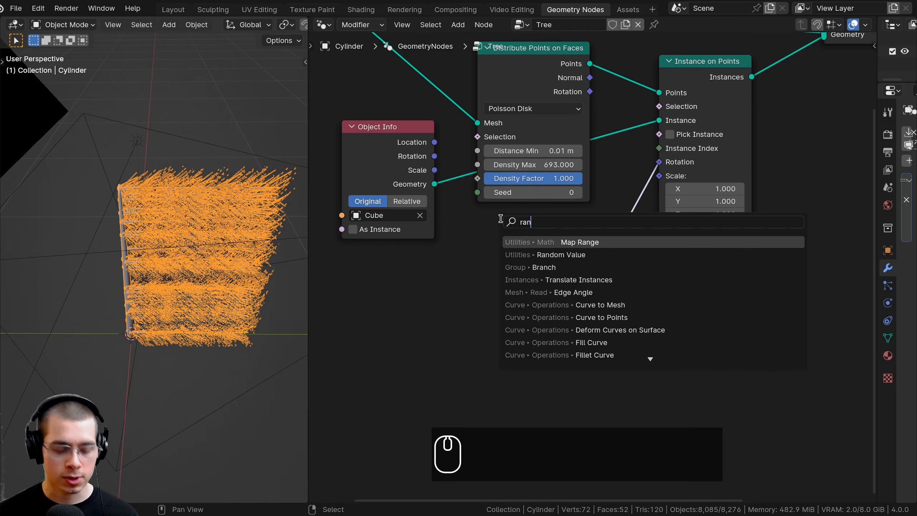
text(d)
click(533, 242)
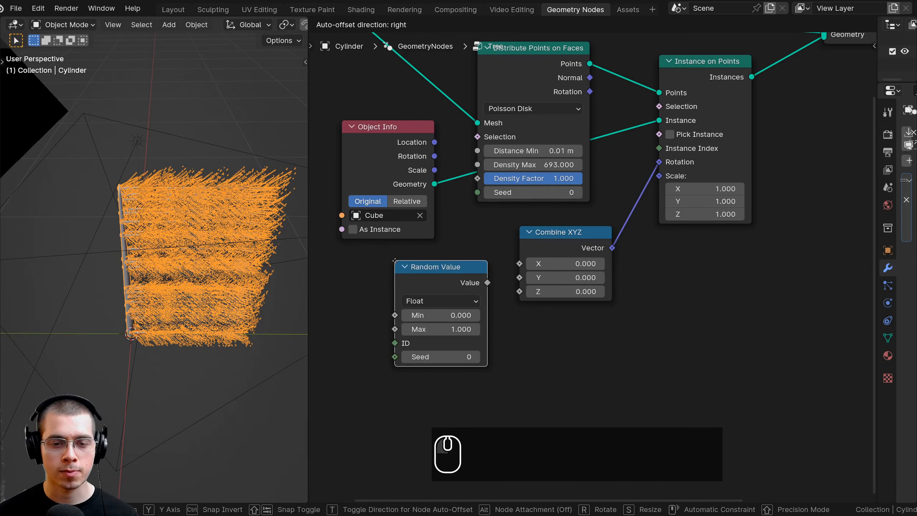
click(417, 267)
middle_drag(416, 267, 426, 256)
drag(426, 256, 401, 259)
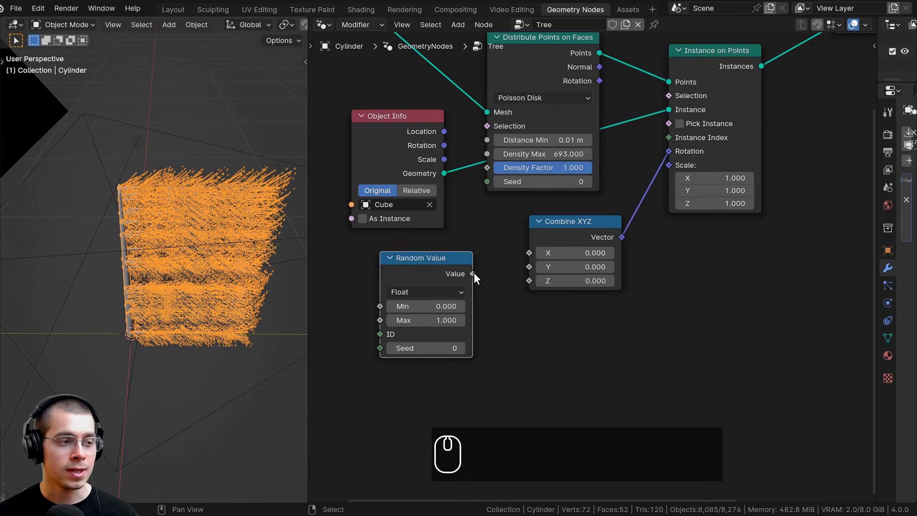
drag(472, 273, 529, 281)
- Set Max of the Random Value node to 1000 and deselect all objects in the viewport
middle_drag(177, 258, 125, 148)
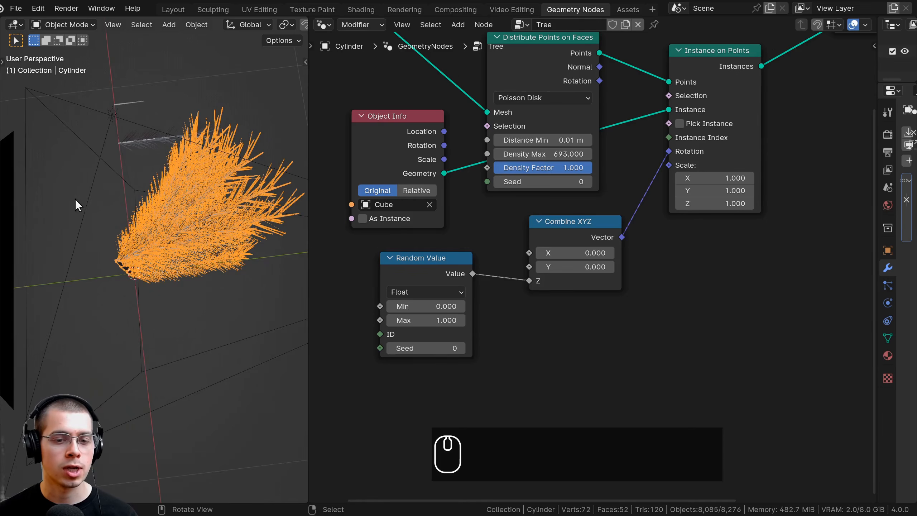
click(436, 321)
text(1000)
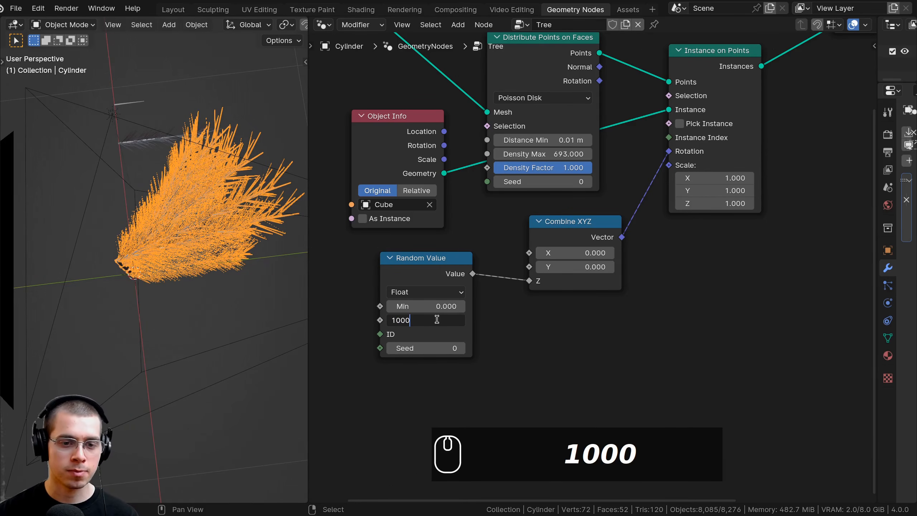
key(Return)
scroll(179, 361, down, 5)
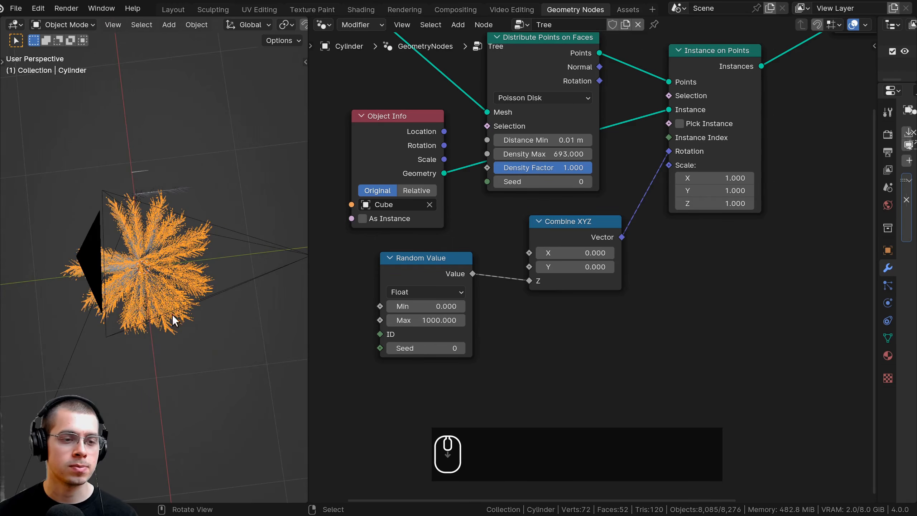
middle_drag(171, 313, 151, 264)
key(a)
scroll(150, 264, up, 4)
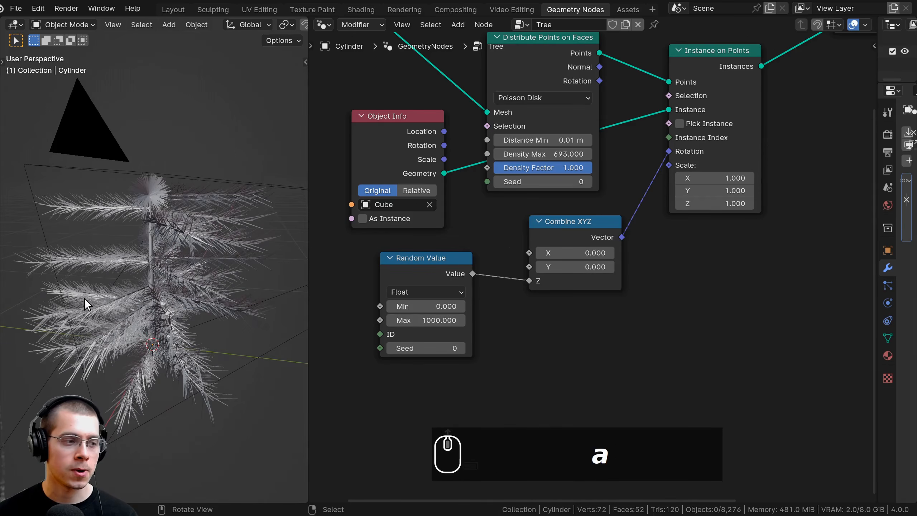
- Set X of the Combine XYZ node to -0.5 to tilt the branches upward
scroll(533, 274, up, 1)
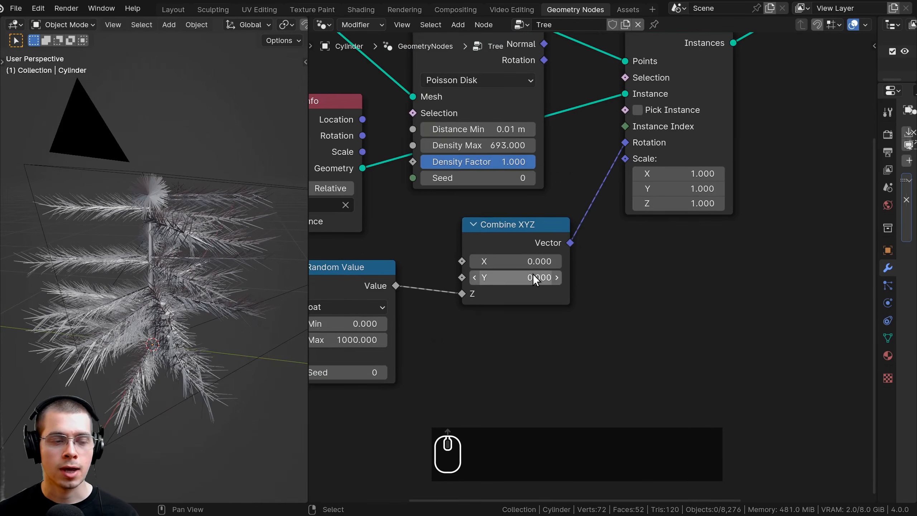
shift+drag(531, 261, 495, 266)
scroll(522, 261, up, 1)
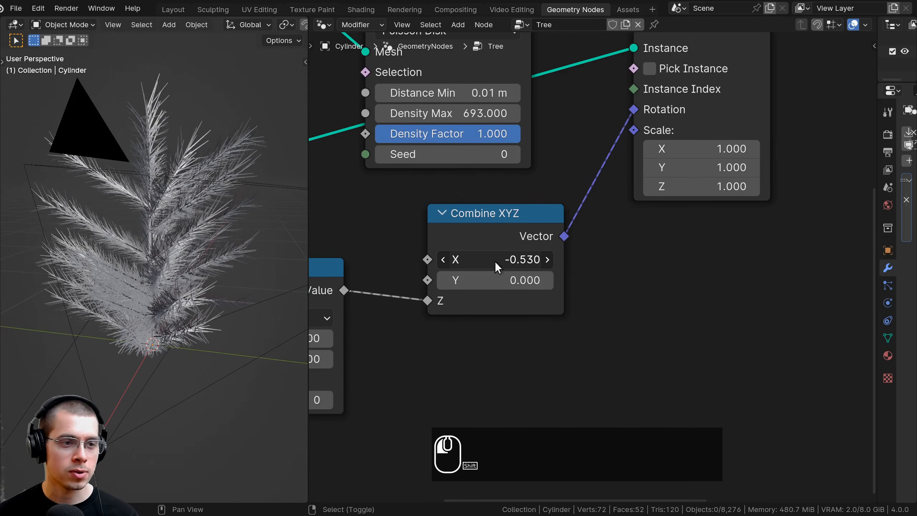
middle_drag(180, 102, 166, 249)
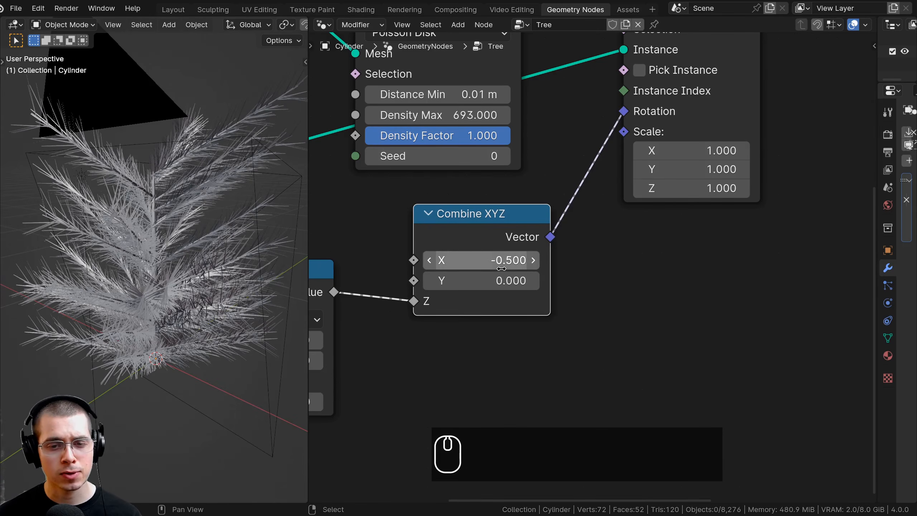
middle_drag(164, 250, 156, 252)
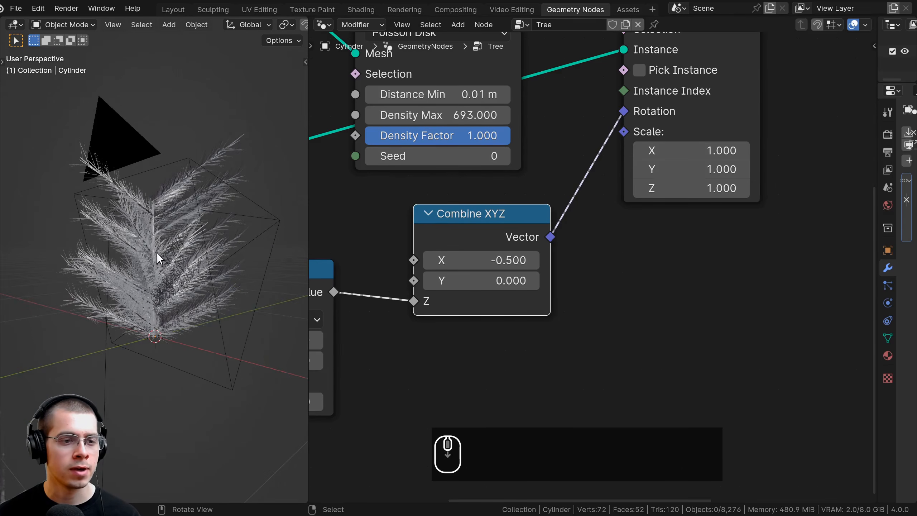
- Examine how the tilted branches sit around the trunk, up close and through the camera
middle_drag(212, 232, 174, 280)
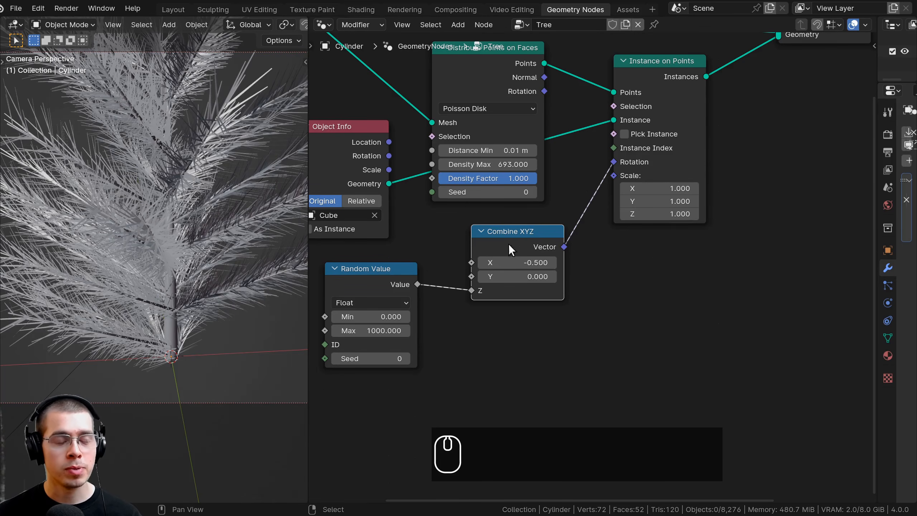
scroll(258, 263, down, 1)
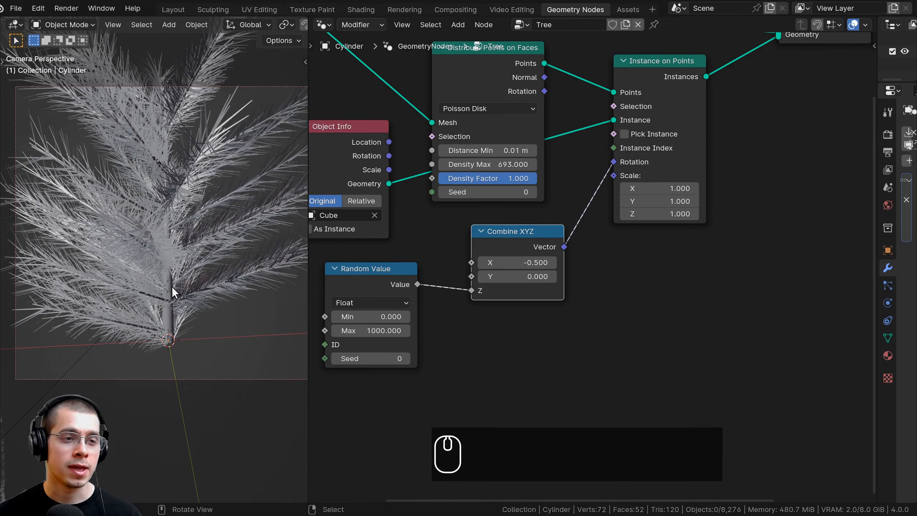
middle_drag(172, 287, 182, 303)
scroll(182, 304, up, 1)
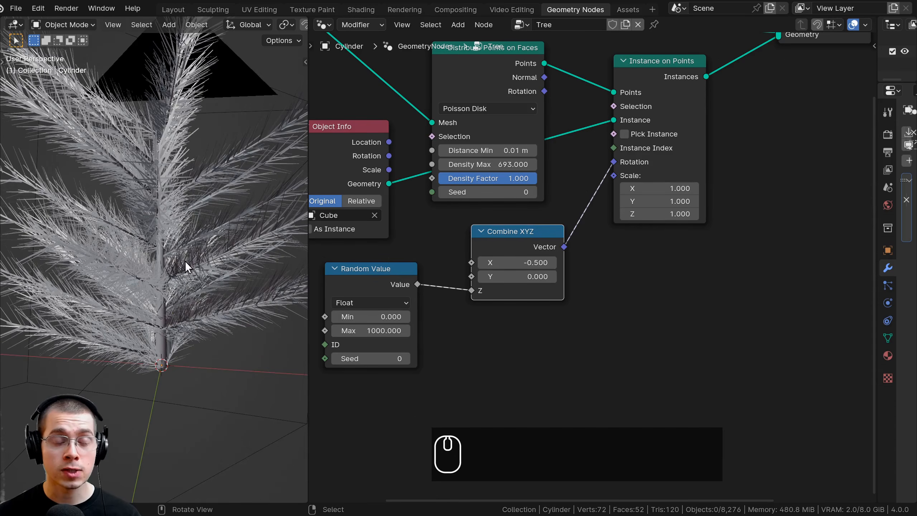
scroll(185, 238, up, 2)
shift+middle_drag(169, 162, 201, 216)
scroll(191, 318, down, 3)
shift+middle_drag(191, 318, 175, 243)
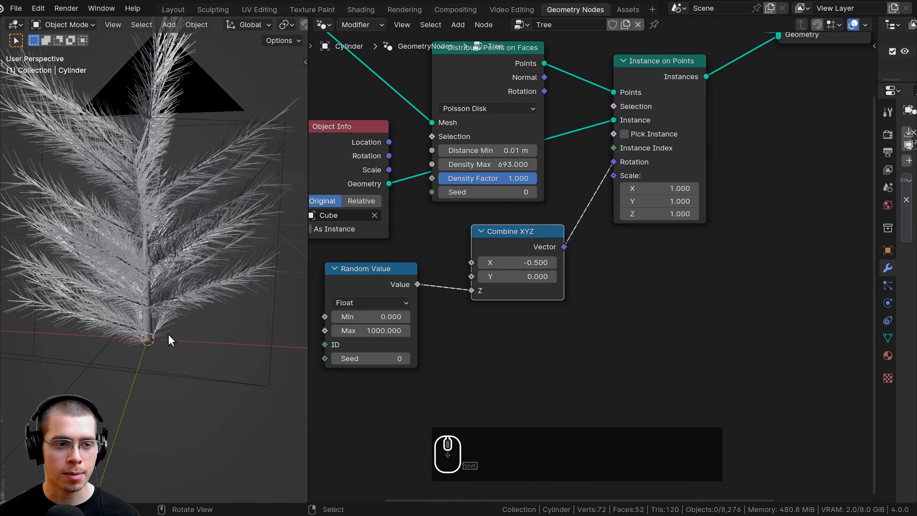
key(KP_0)
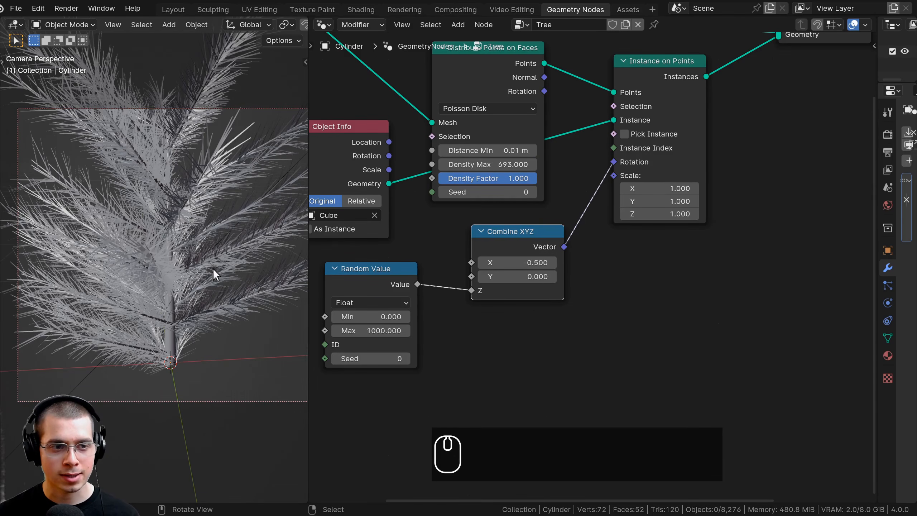
- Add a Gradient Texture node below Combine XYZ and link its Color to the Scale input of Instance on Points
middle_drag(502, 209, 506, 191)
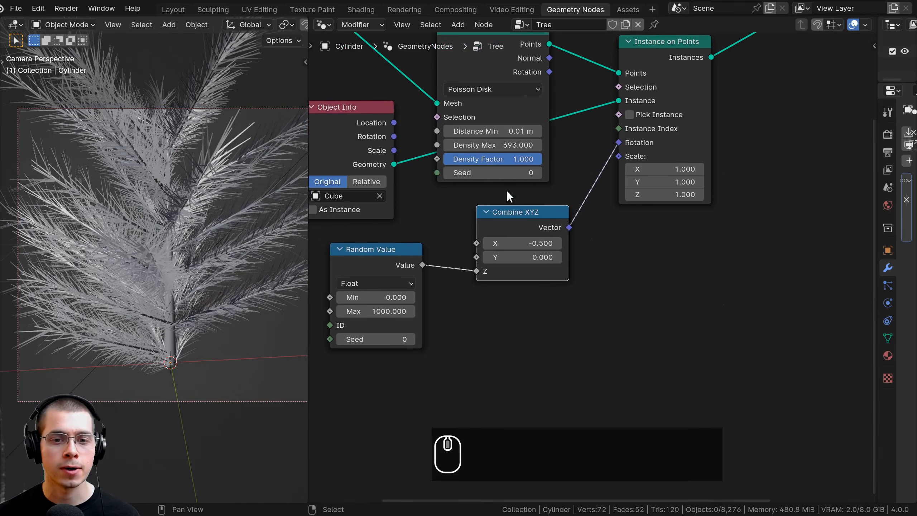
key(shift+a)
mouse_move(488, 129)
text(gra)
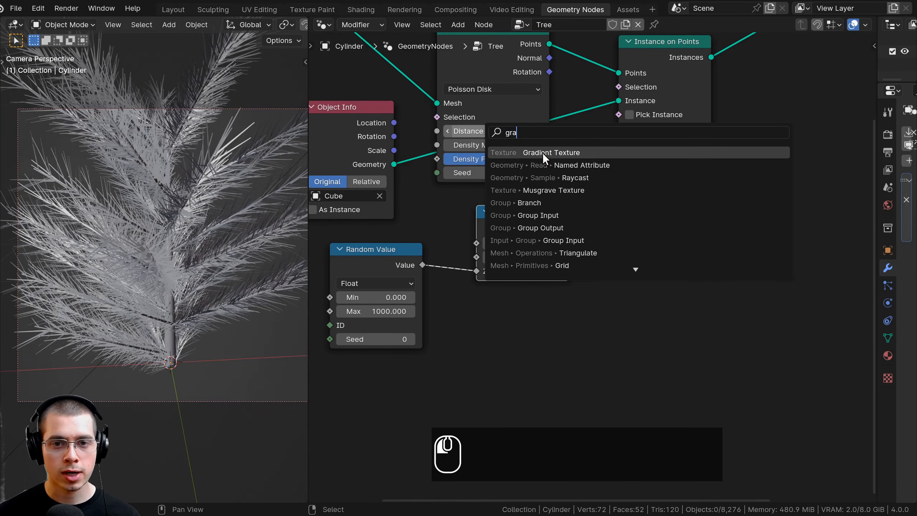
click(542, 153)
click(449, 305)
scroll(456, 307, down, 1)
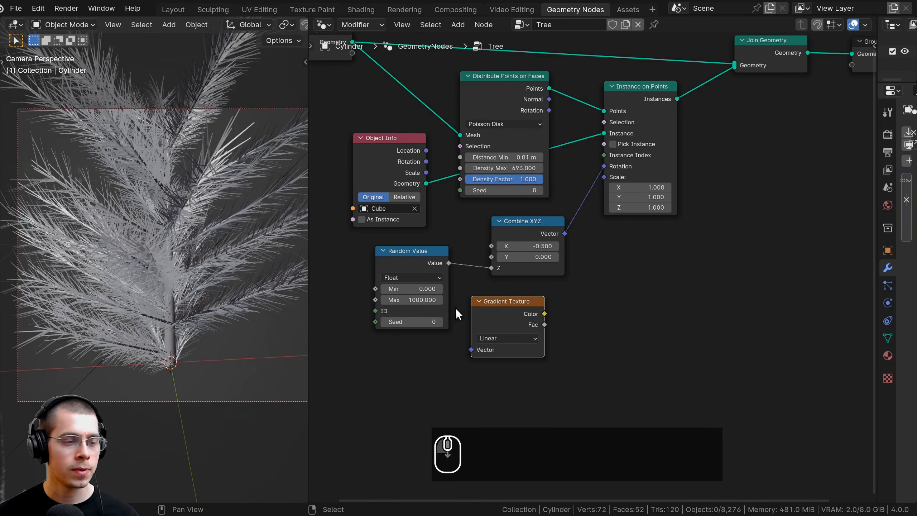
drag(544, 314, 603, 176)
- Move the Gradient Texture node further down, clear of Random Value and Combine XYZ
middle_drag(500, 333, 505, 316)
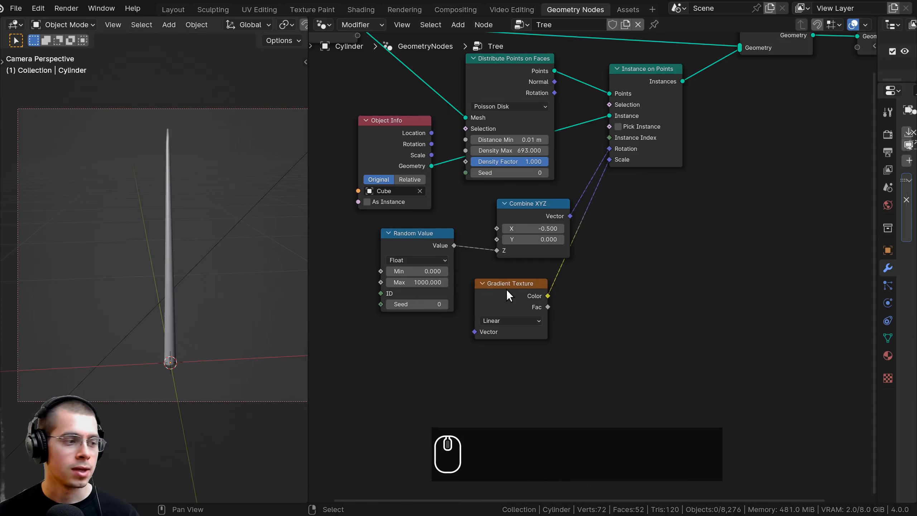
drag(507, 294, 507, 347)
middle_drag(488, 346, 457, 310)
scroll(457, 310, up, 2)
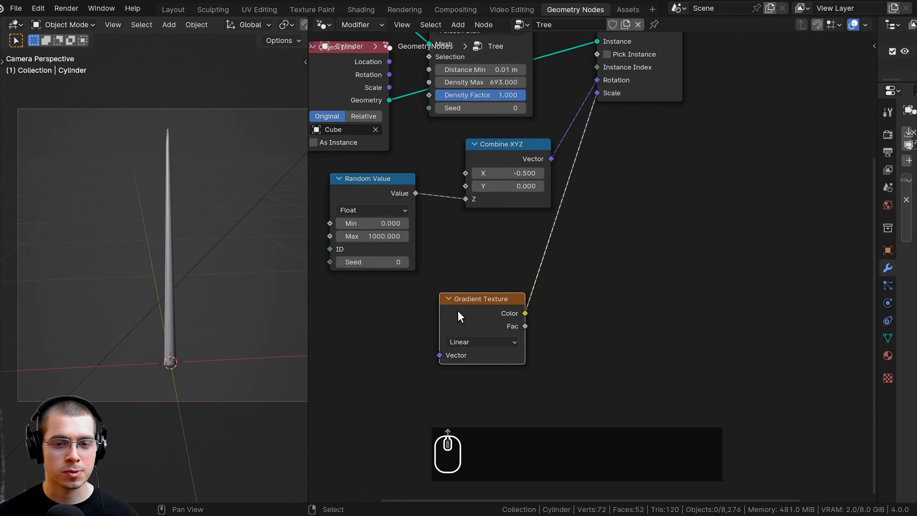
drag(457, 309, 452, 308)
- Set the gradient type of Gradient Texture to Spherical and inspect the tree's shape
middle_drag(447, 329, 493, 275)
scroll(493, 275, up, 1)
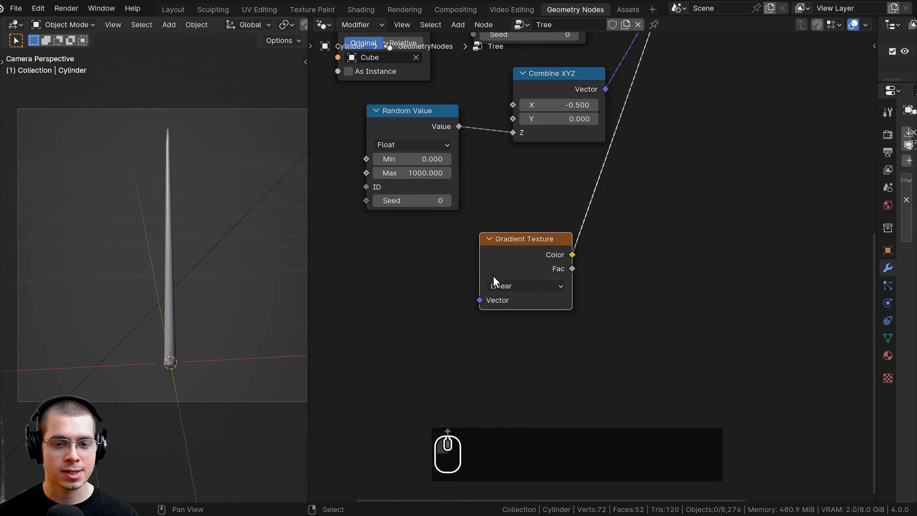
click(511, 283)
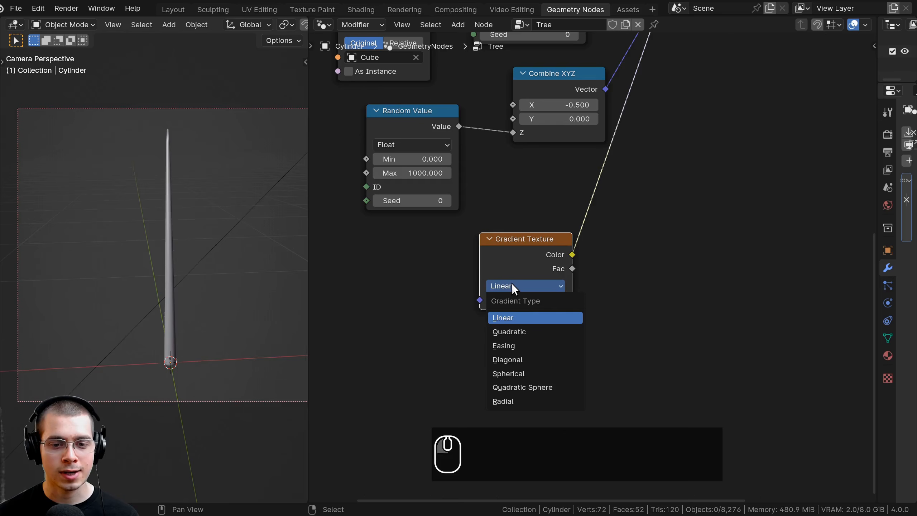
click(511, 375)
shift+scroll(200, 241, up, 1)
middle_drag(200, 241, 177, 292)
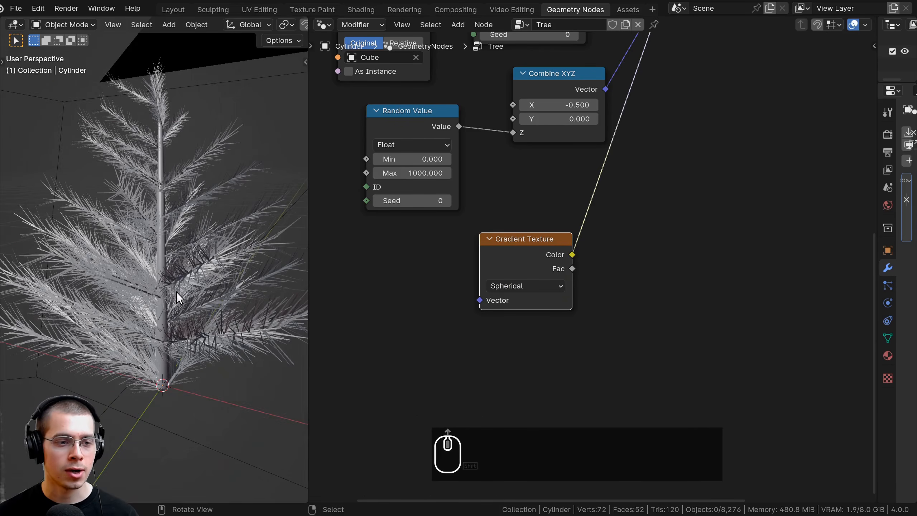
middle_drag(164, 100, 145, 142)
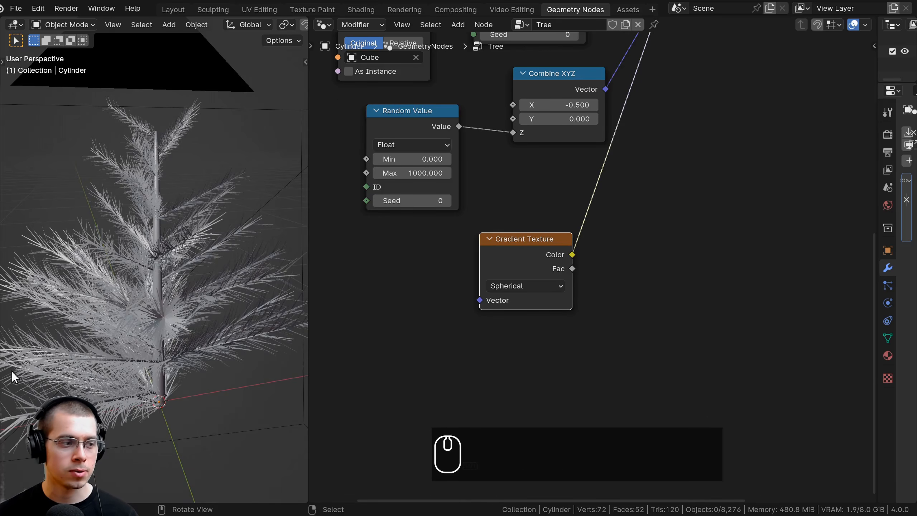
- Add a Position node beside Gradient Texture and link its output to the texture's Vector input
scroll(471, 372, down, 1)
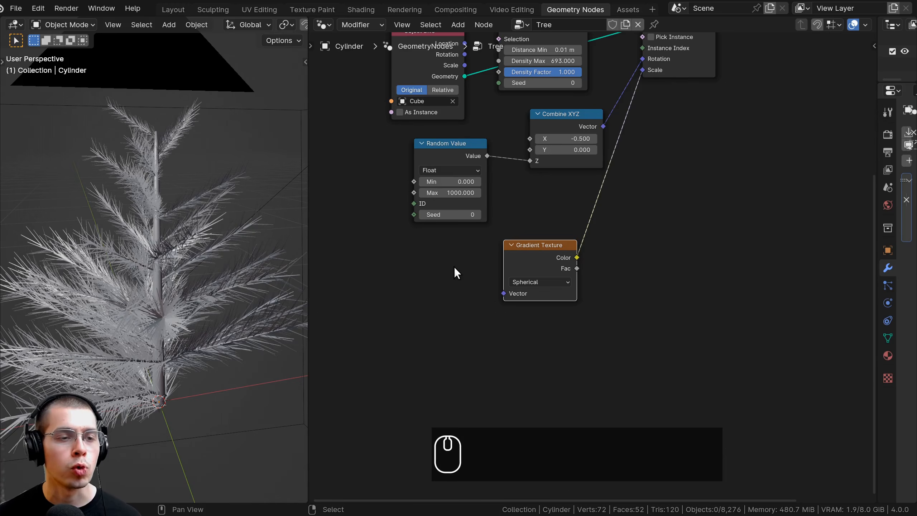
middle_drag(495, 244, 511, 225)
key(shift+a)
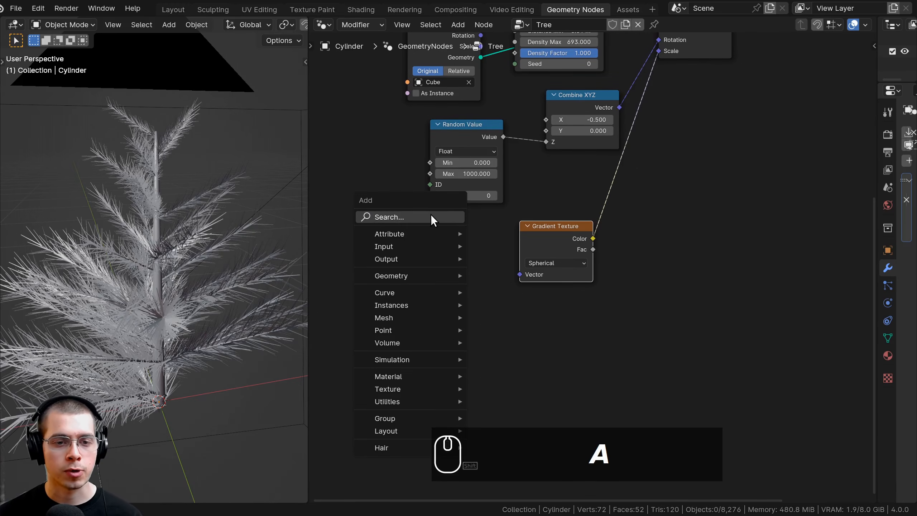
click(430, 216)
text(po)
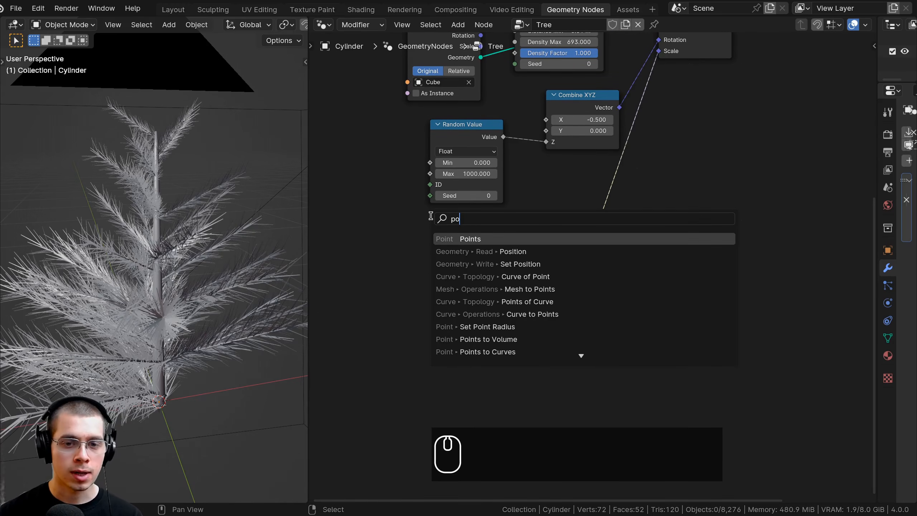
key(Down)
key(Return)
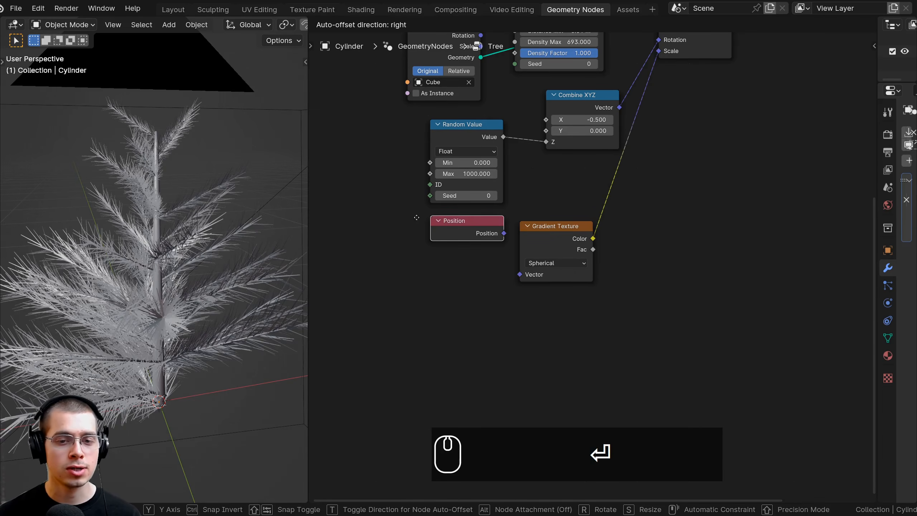
click(428, 272)
drag(436, 276, 522, 273)
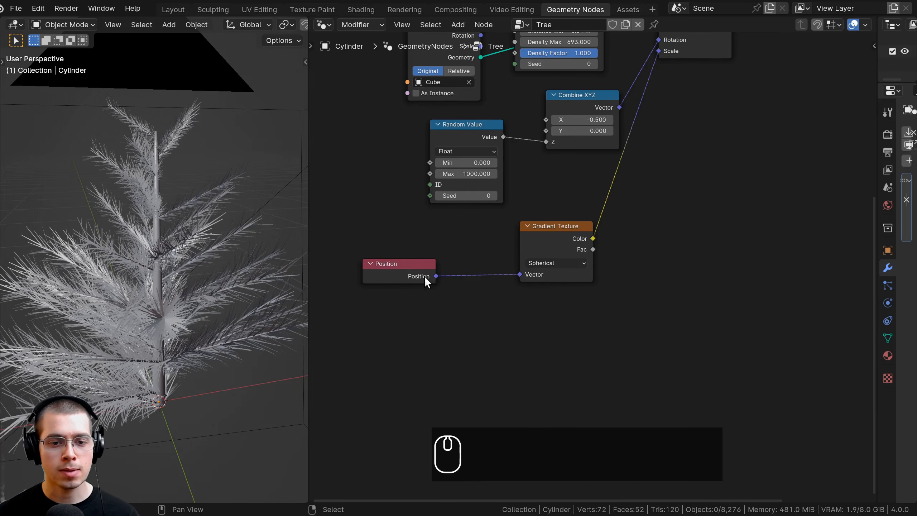
- Insert a Map Range node between Position and Gradient Texture and space the nodes apart
scroll(456, 267, up, 1)
key(shift+a)
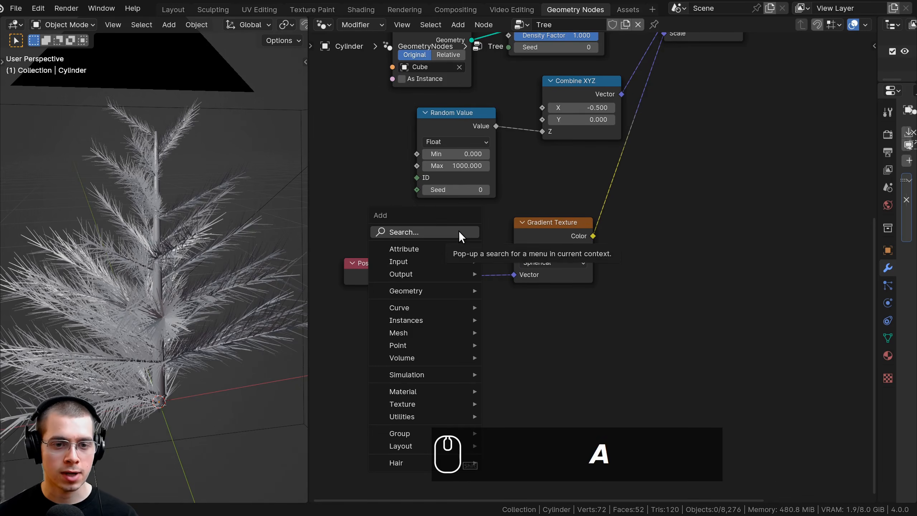
click(458, 232)
text(map ra)
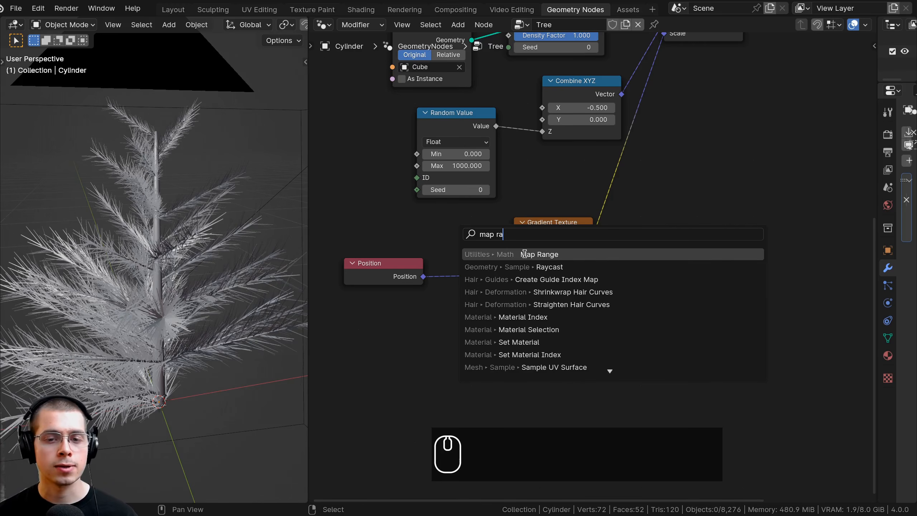
click(524, 254)
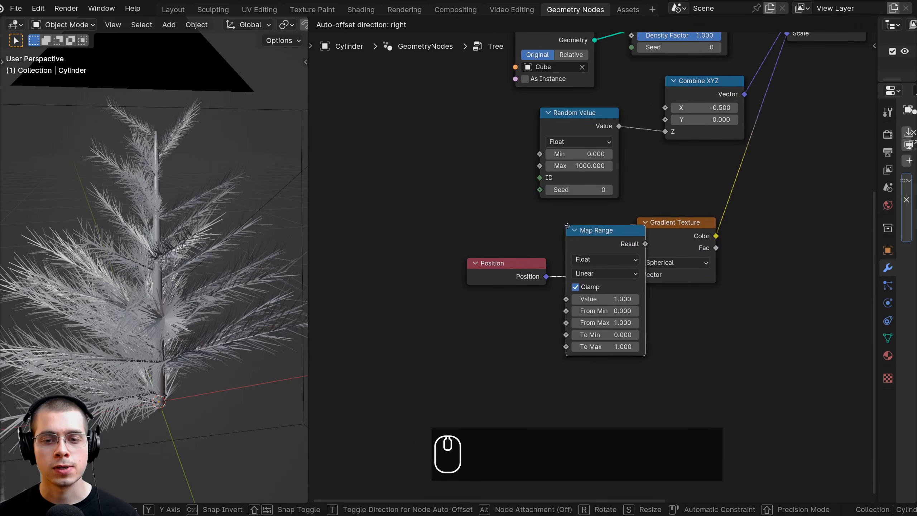
click(567, 226)
drag(521, 264, 550, 281)
drag(757, 239, 729, 259)
click(626, 242)
middle_drag(577, 236, 533, 228)
scroll(453, 276, up, 2)
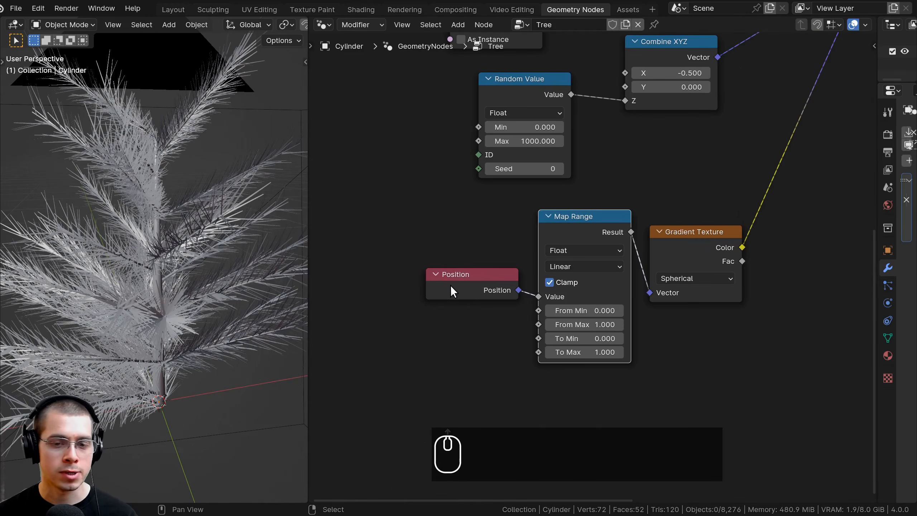
- Set Map Range's From Min to -0.540, From Max to 1.300 and To Max to 1.020
scroll(487, 309, up, 1)
middle_drag(567, 296, 500, 293)
mouse_move(518, 309)
shift+mouse_down()
mouse_move(530, 309)
mouse_move(501, 309)
mouse_move(521, 310)
mouse_move(512, 310)
mouse_move(534, 324)
mouse_move(505, 325)
mouse_move(534, 325)
mouse_move(513, 340)
mouse_move(526, 339)
mouse_move(517, 339)
mouse_move(525, 304)
mouse_move(513, 304)
shift+mouse_up()
right_click(517, 339)
scroll(432, 341, up, 2)
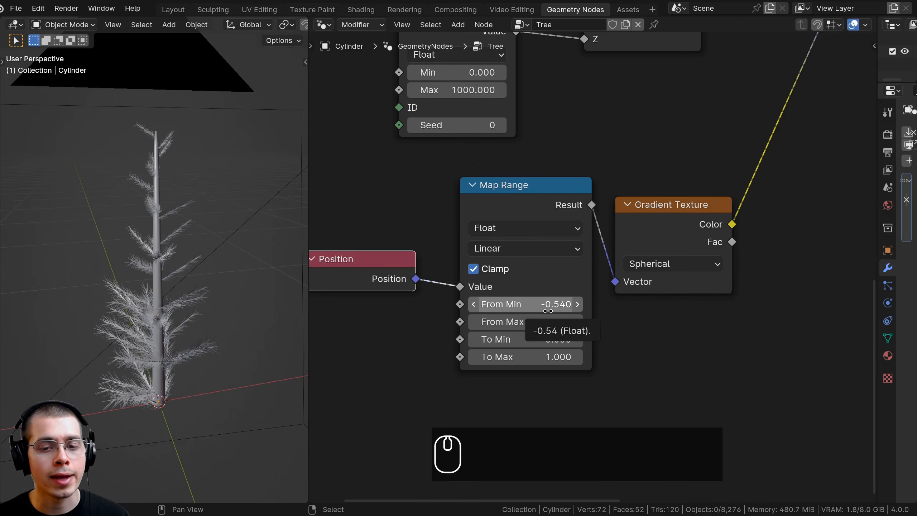
shift+drag(546, 325, 535, 356)
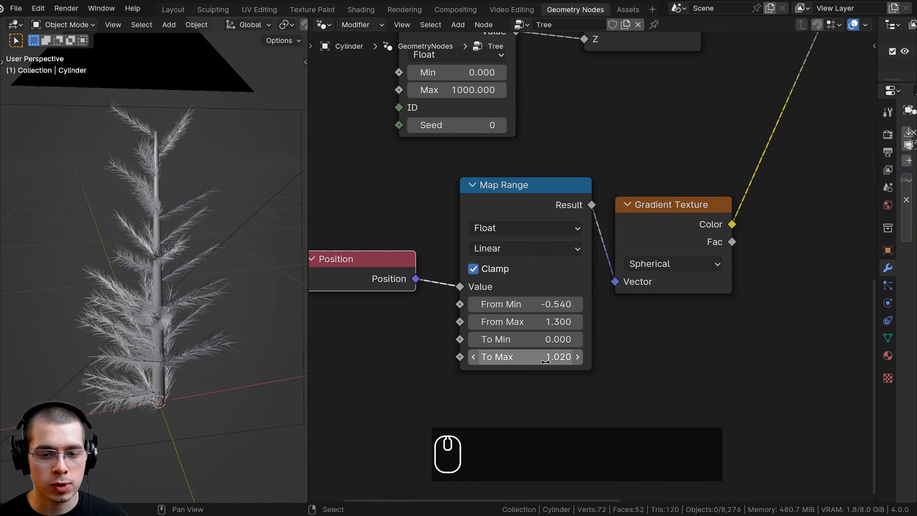
mouse_move(217, 315)
shift+middle_down()
mouse_move(214, 331)
mouse_move(218, 324)
shift+middle_up()
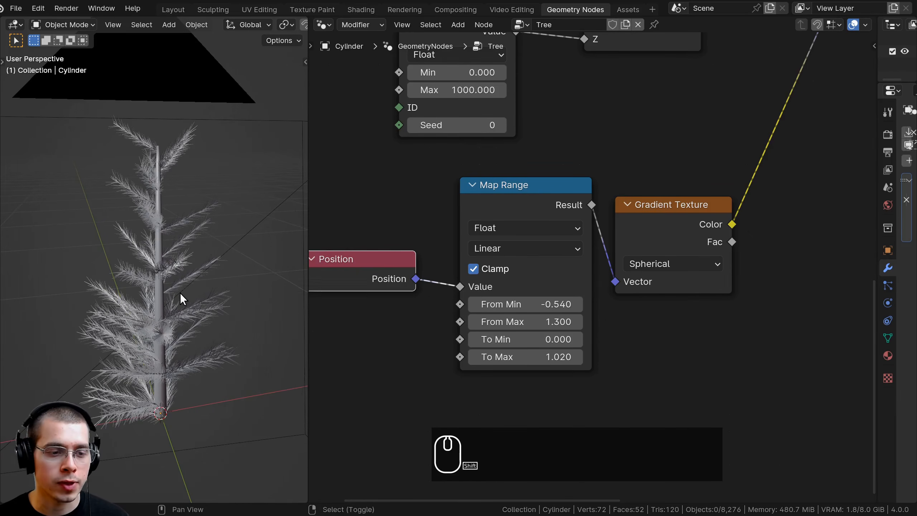
- Insert a Color Ramp node on the link between Gradient Texture and the Scale input of Instance on Points
scroll(629, 139, down, 3)
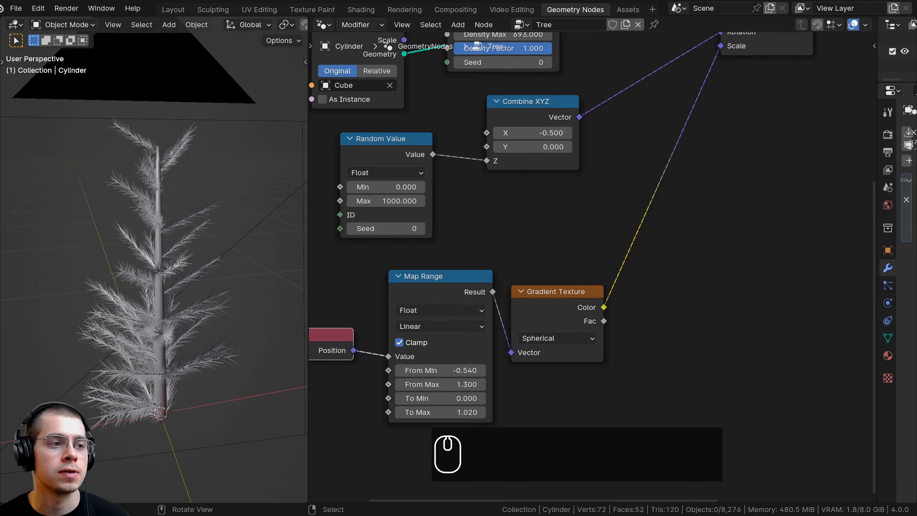
key(shift+a)
text(col)
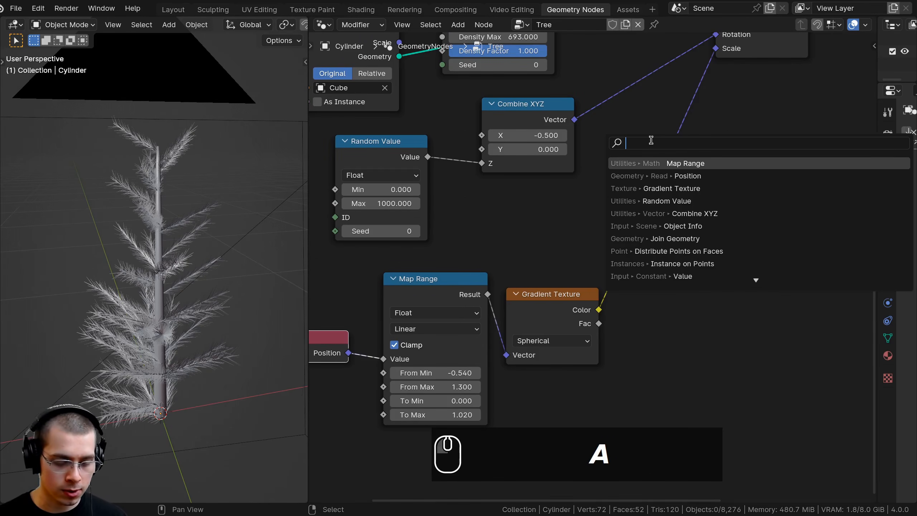
click(649, 188)
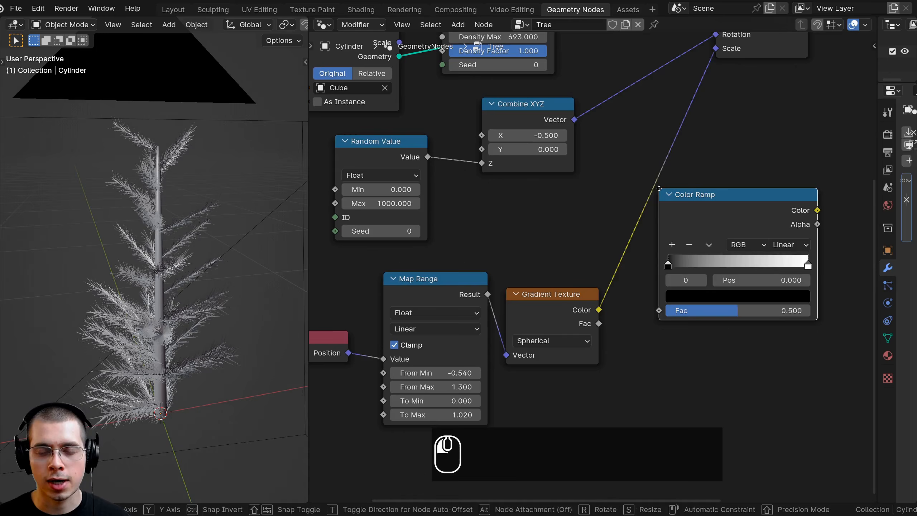
click(608, 167)
drag(677, 176, 649, 177)
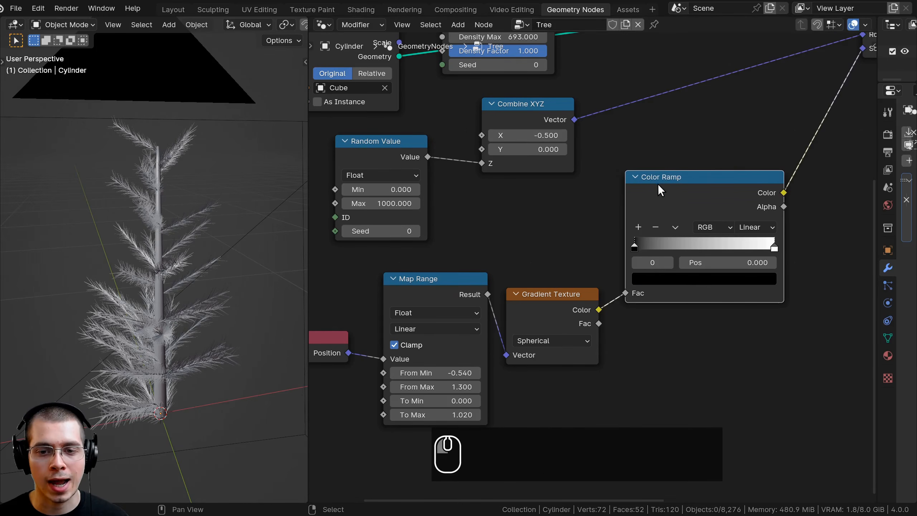
- Move the Color Ramp's black stop to position 0.216 and its white stop to 0.467
middle_drag(666, 207, 570, 218)
scroll(570, 218, up, 3)
scroll(557, 257, up, 1)
drag(522, 268, 566, 268)
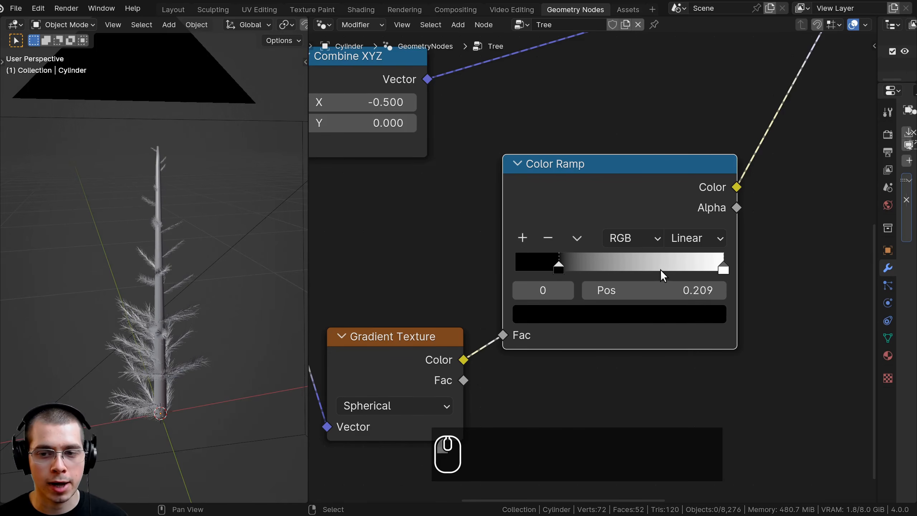
drag(695, 266, 616, 270)
drag(559, 267, 561, 265)
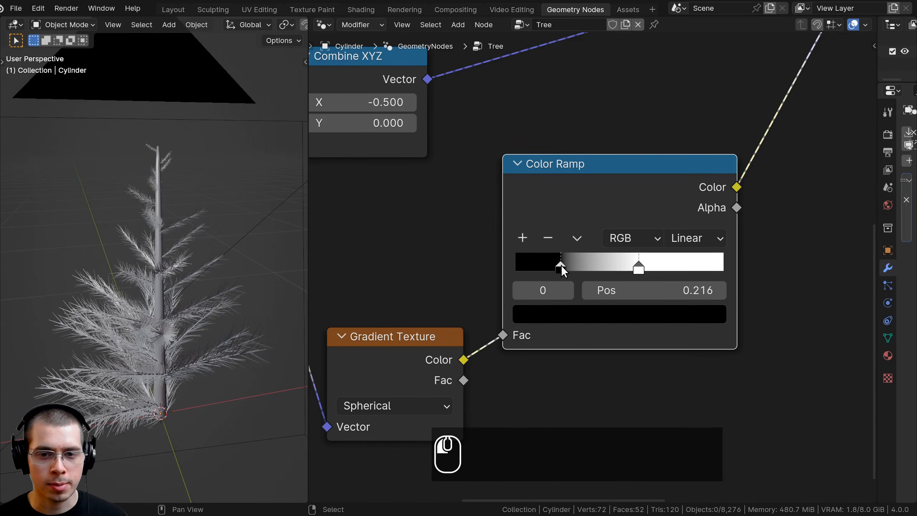
middle_drag(561, 265, 574, 292)
drag(607, 293, 583, 295)
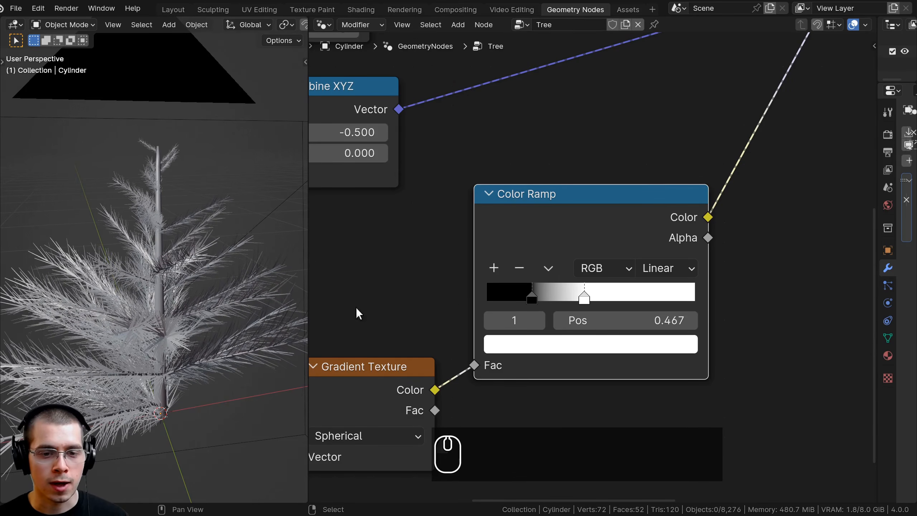
- Add a black stop to the Color Ramp at 0.452, just past the white stop placed at 0.442, to clear the lower trunk
scroll(186, 250, up, 1)
middle_drag(202, 270, 175, 297)
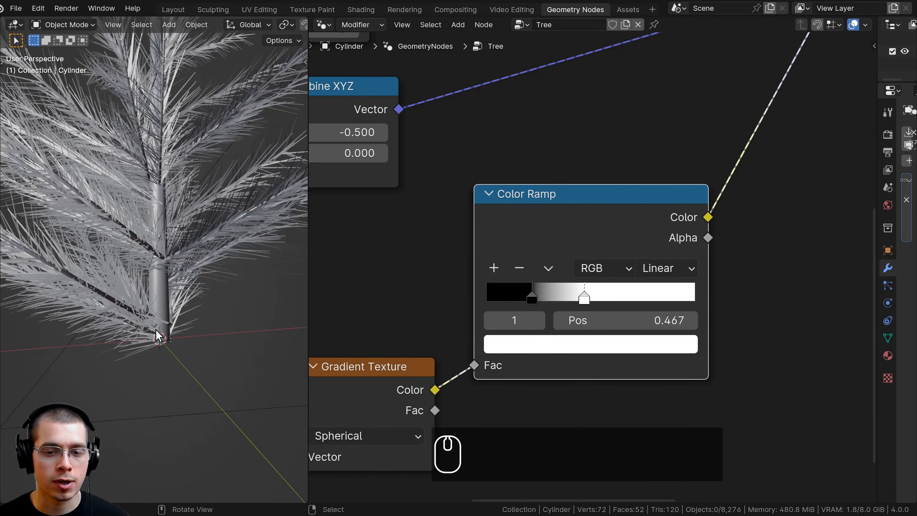
ctrl+click(507, 292)
ctrl+middle_drag(510, 290, 505, 300)
drag(493, 297, 576, 301)
click(575, 301)
shift+middle_drag(137, 260, 154, 245)
shift+scroll(149, 241, down, 3)
scroll(571, 311, up, 2)
drag(571, 311, 578, 312)
scroll(164, 249, down, 4)
scroll(205, 288, up, 2)
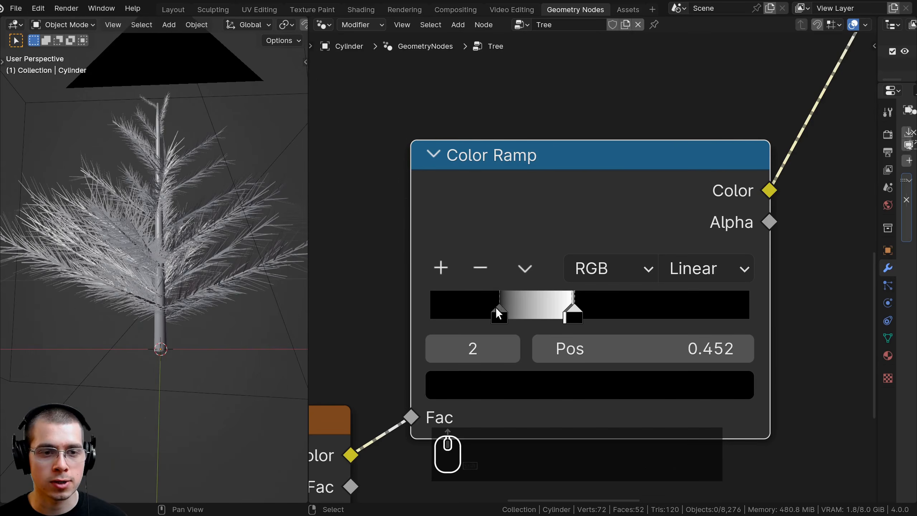
- Check each Color Ramp stop's position and examine the tree's silhouette through the camera
mouse_move(496, 310)
mouse_down()
mouse_move(487, 310)
mouse_move(497, 317)
mouse_up()
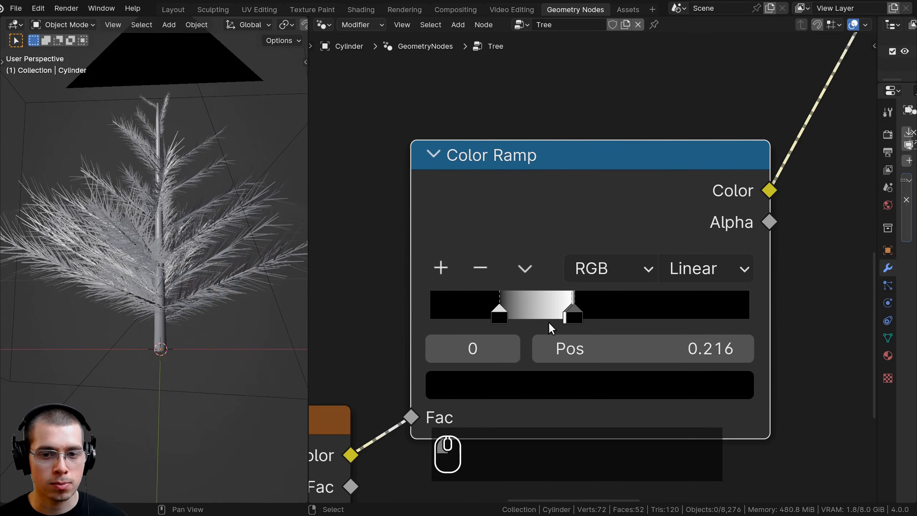
mouse_move(570, 312)
mouse_down()
mouse_move(557, 313)
mouse_move(565, 318)
mouse_up()
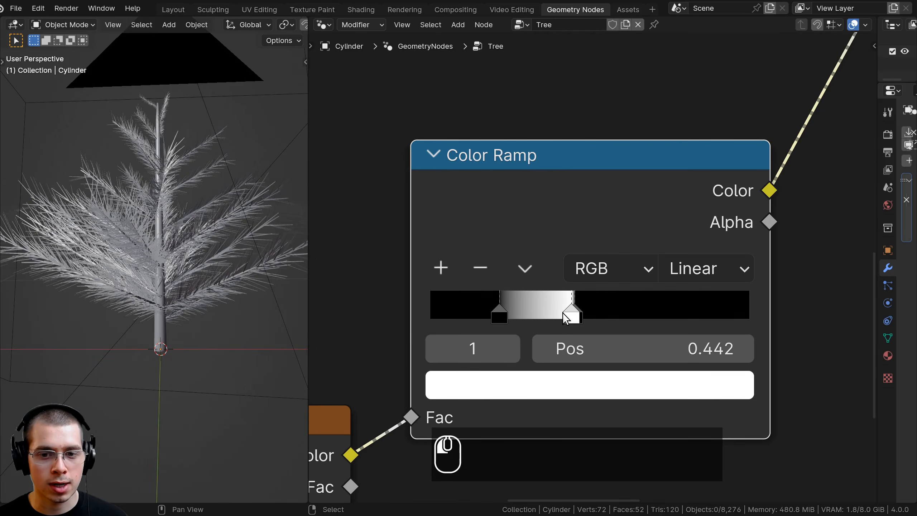
click(580, 306)
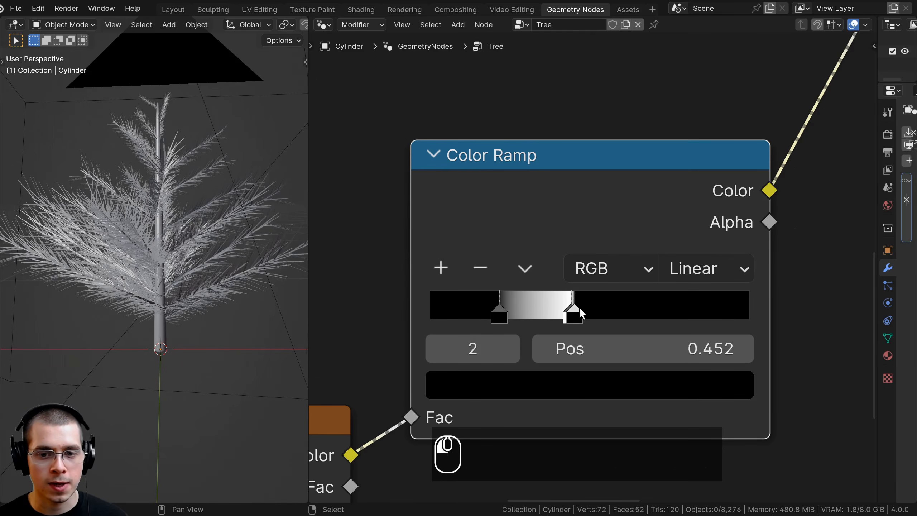
middle_drag(189, 320, 196, 318)
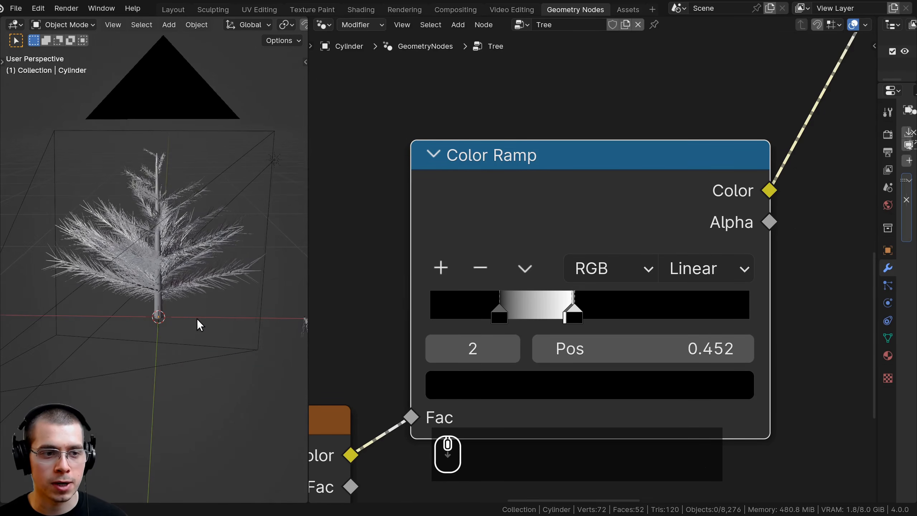
key(KP_0)
shift+scroll(216, 311, up, 2)
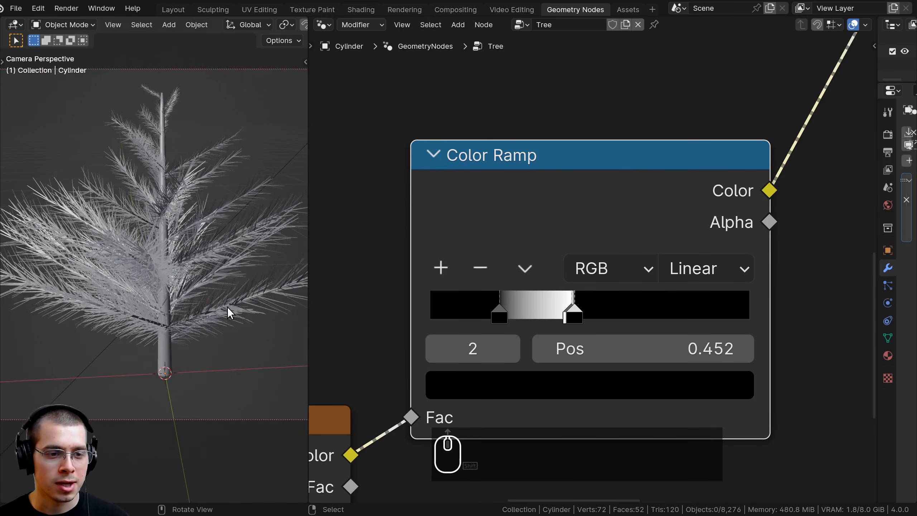
shift+scroll(271, 265, down, 2)
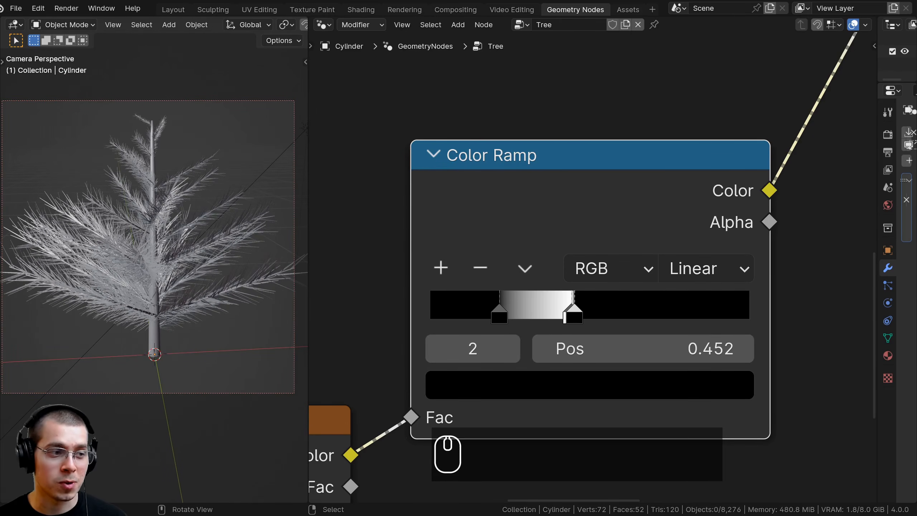
- Darken the Color Ramp's white stop at 0.442 to light gray C1C1C1 to shrink the branches
drag(563, 309, 564, 311)
click(562, 312)
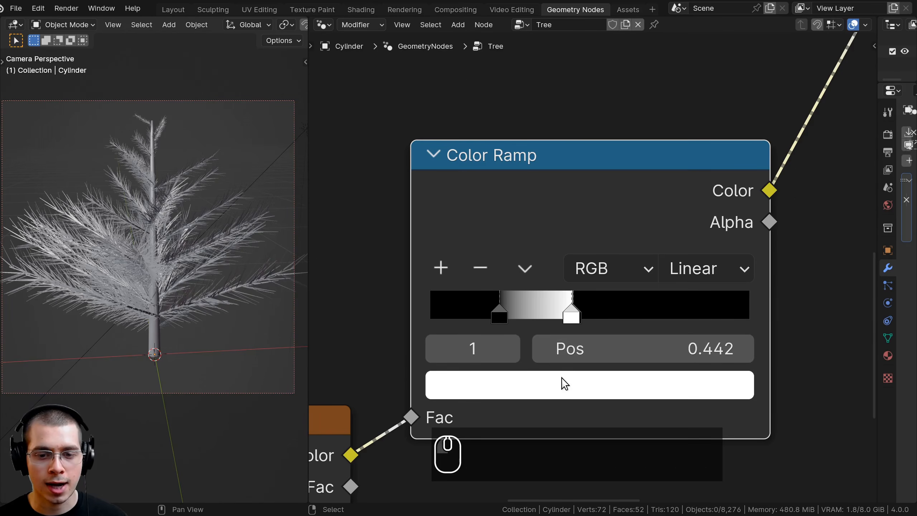
scroll(562, 384, down, 2)
click(563, 355)
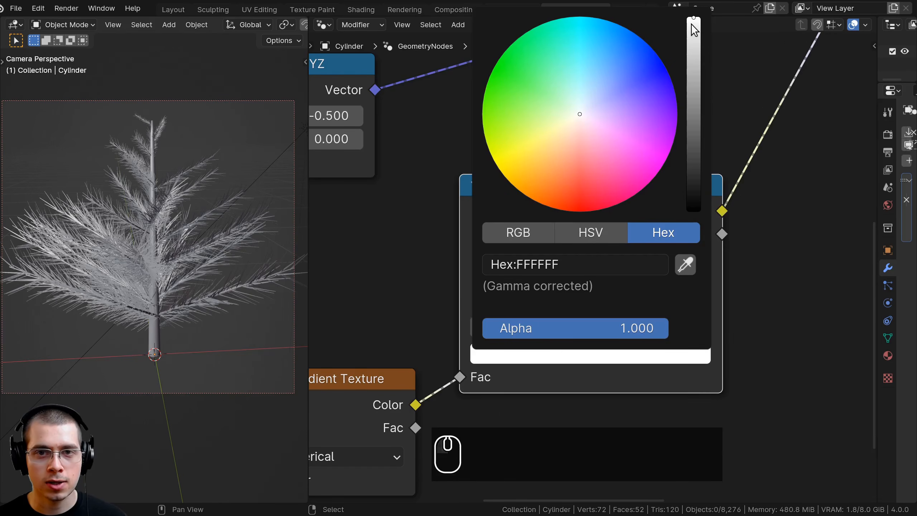
mouse_move(693, 30)
mouse_down()
mouse_move(693, 66)
mouse_move(693, 43)
mouse_up()
key(ctrl+c)
key(ctrl+c)
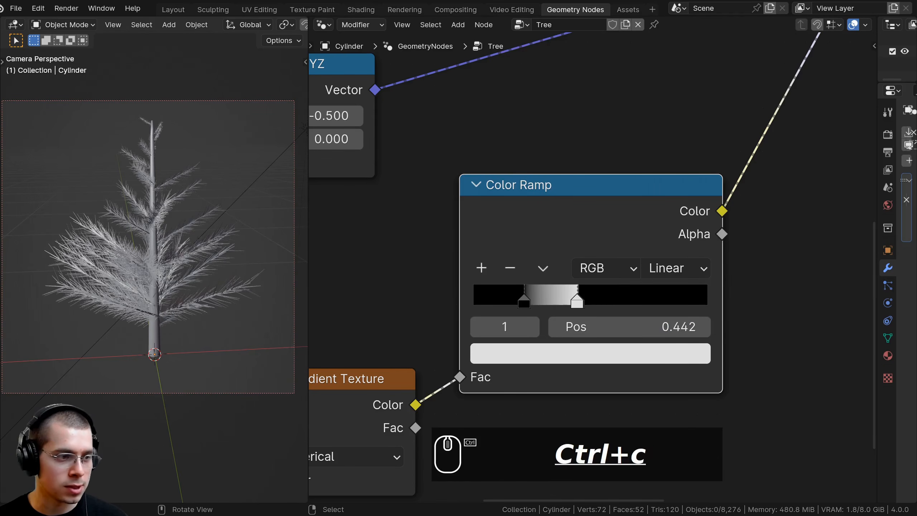
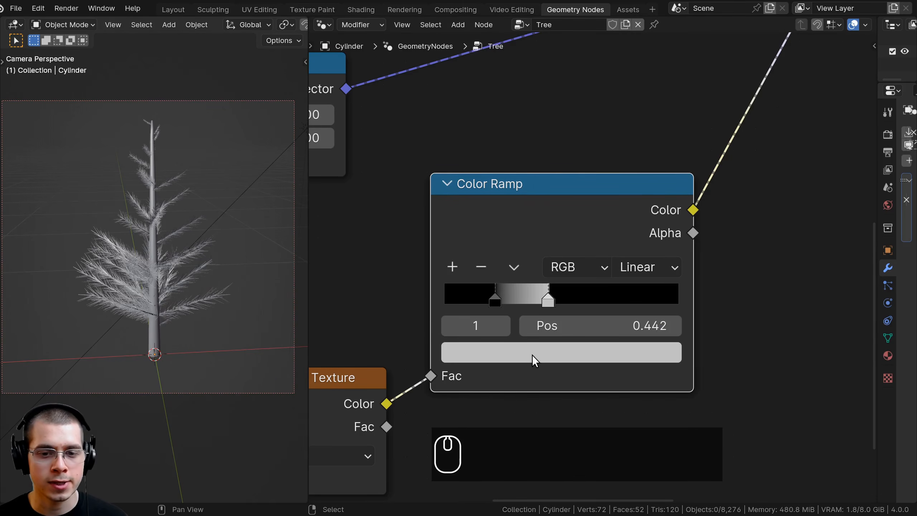
click(532, 354)
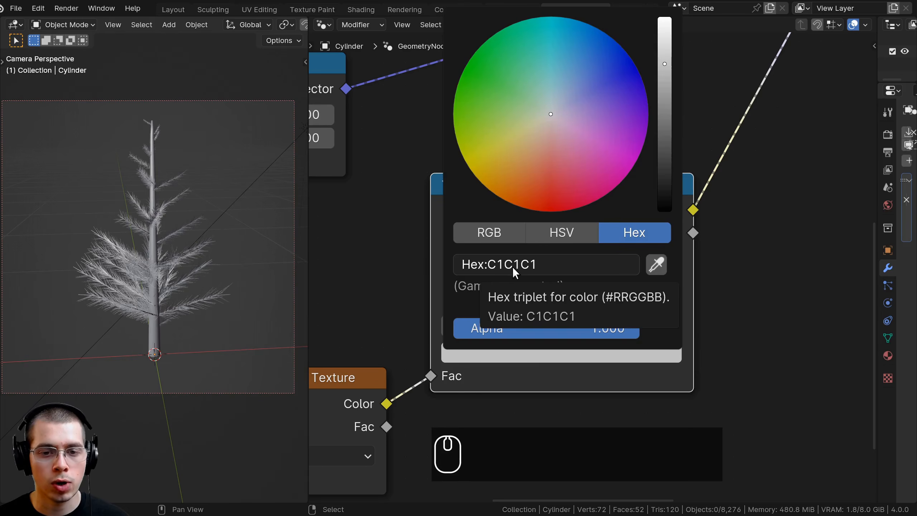
- Set the Density Max of the Distribute Points on Faces node to 100000 to fill the tree with branches
scroll(454, 144, down, 4)
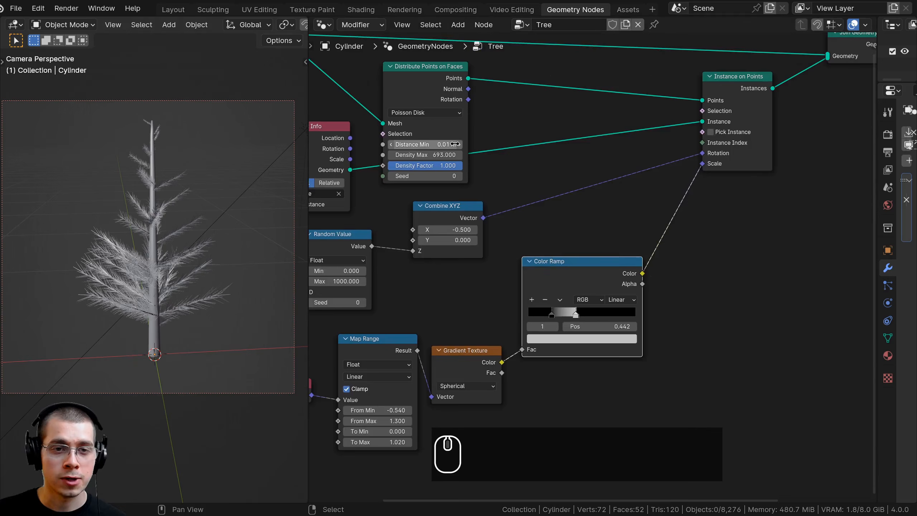
middle_drag(498, 180, 606, 343)
scroll(574, 327, up, 4)
click(496, 218)
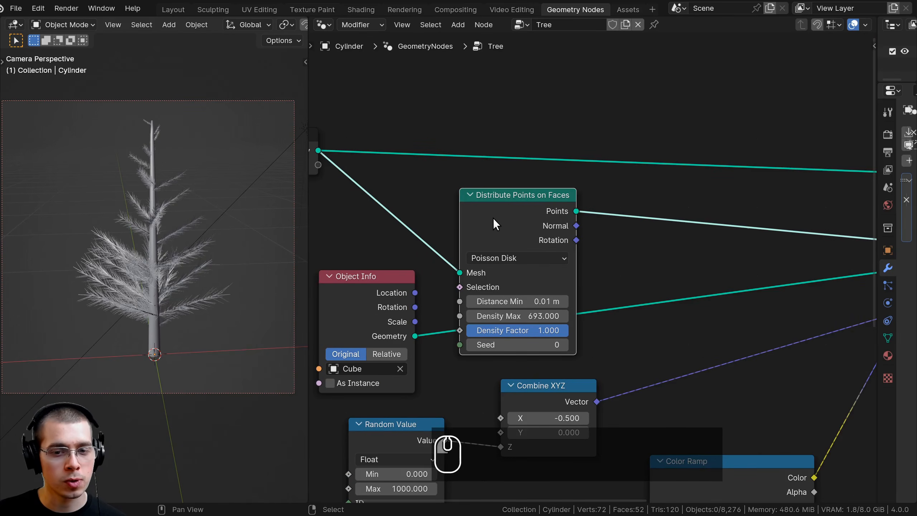
middle_drag(493, 218, 508, 192)
scroll(509, 192, up, 1)
drag(502, 297, 560, 298)
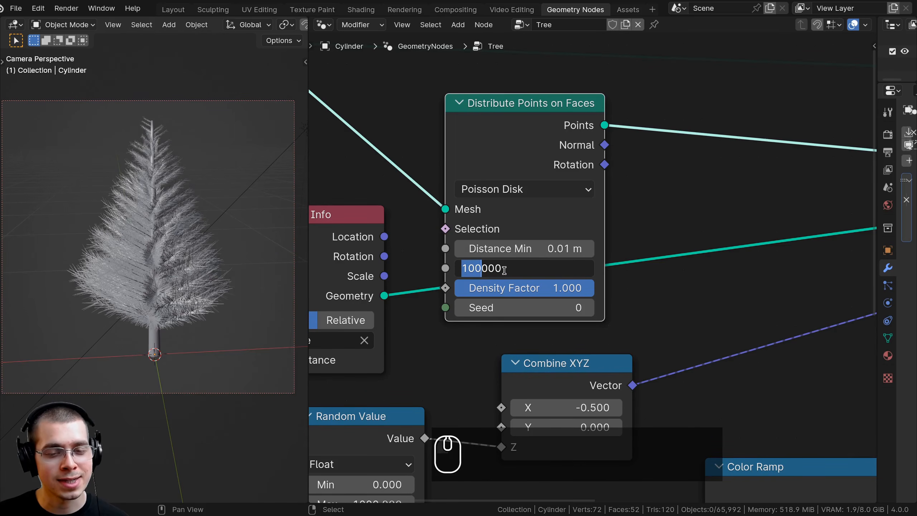
drag(461, 268, 474, 267)
click(479, 273)
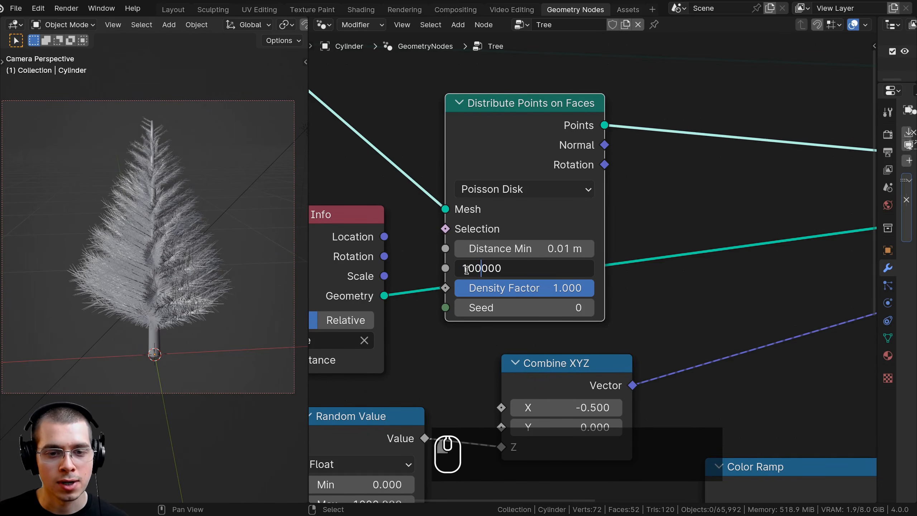
drag(476, 268, 538, 267)
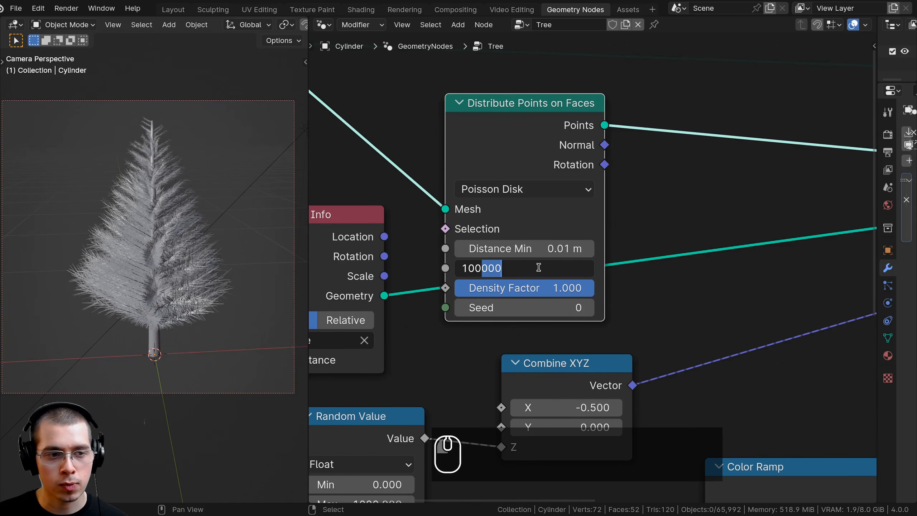
click(539, 267)
key(Return)
- Show the tree in rendered shading through the camera and examine its foliage and the trunk tip up close
scroll(123, 136, up, 3)
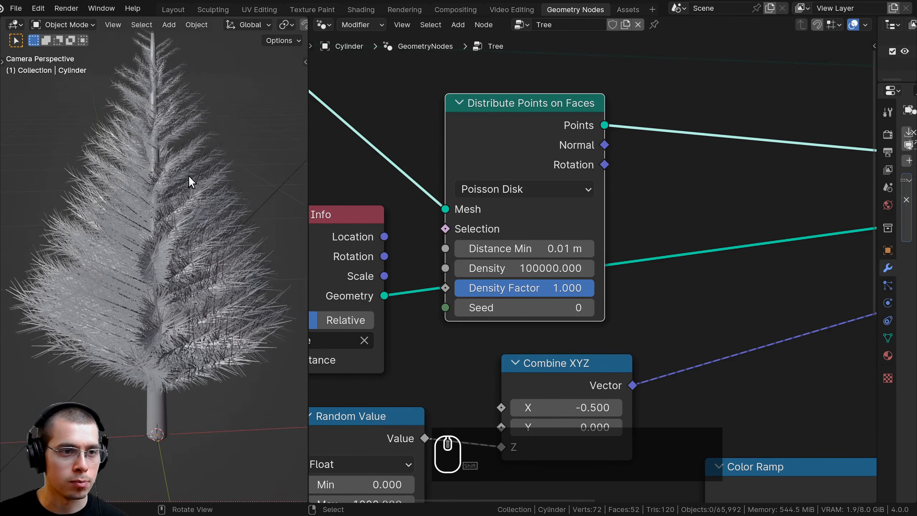
key(z)
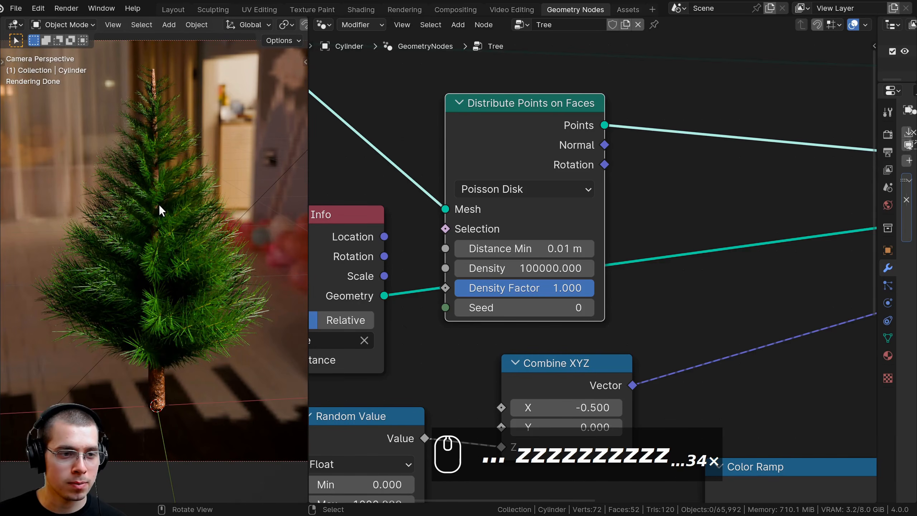
shift+middle_drag(151, 204, 146, 225)
scroll(146, 222, up, 1)
scroll(134, 282, down, 2)
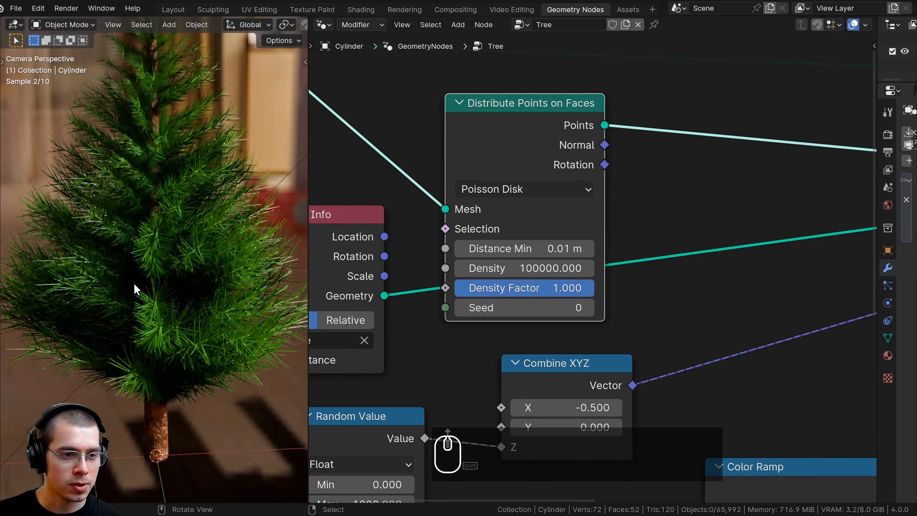
scroll(147, 217, down, 2)
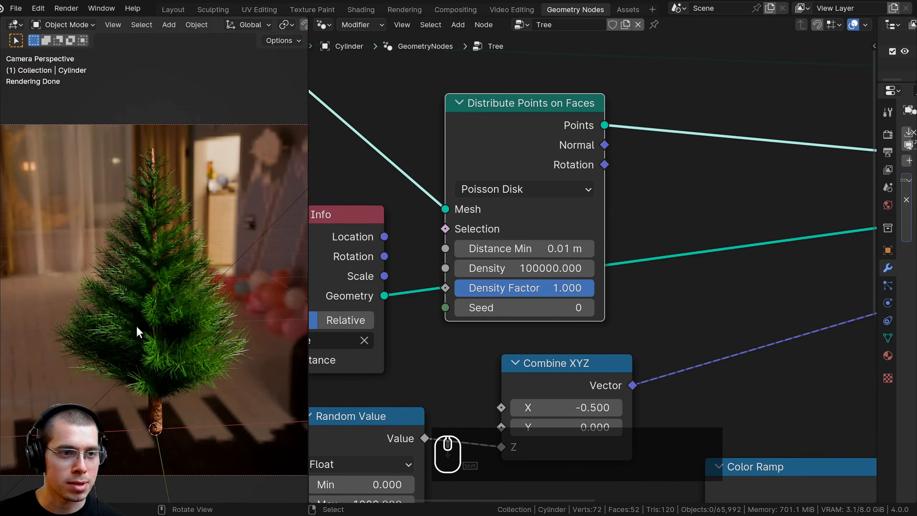
key(a)
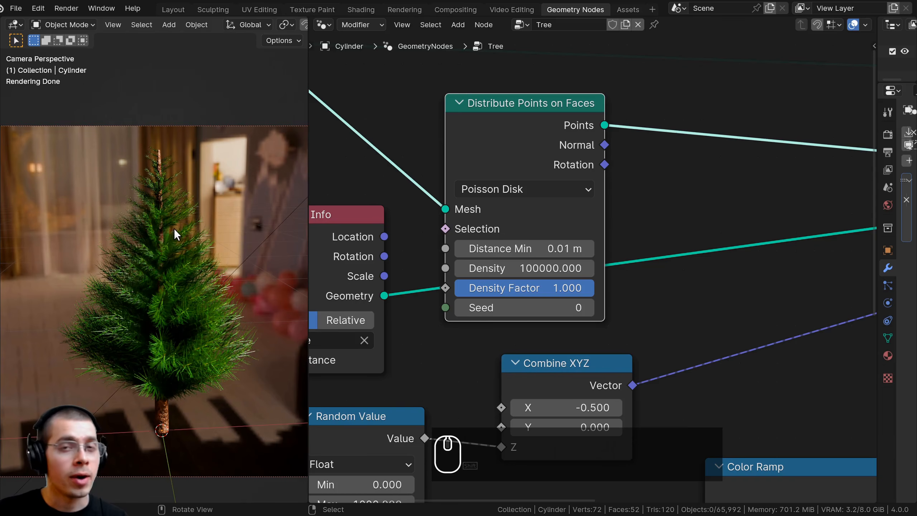
shift+middle_drag(191, 238, 197, 260)
scroll(205, 248, up, 1)
scroll(198, 224, up, 1)
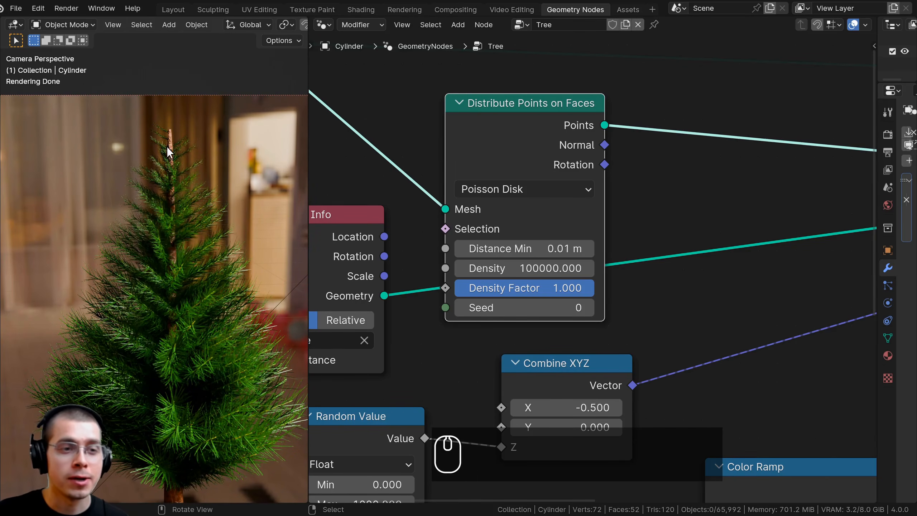
- Duplicate all nodes between Group Input and Group Output with their input links kept, placing the copy below the original set
scroll(665, 228, down, 6)
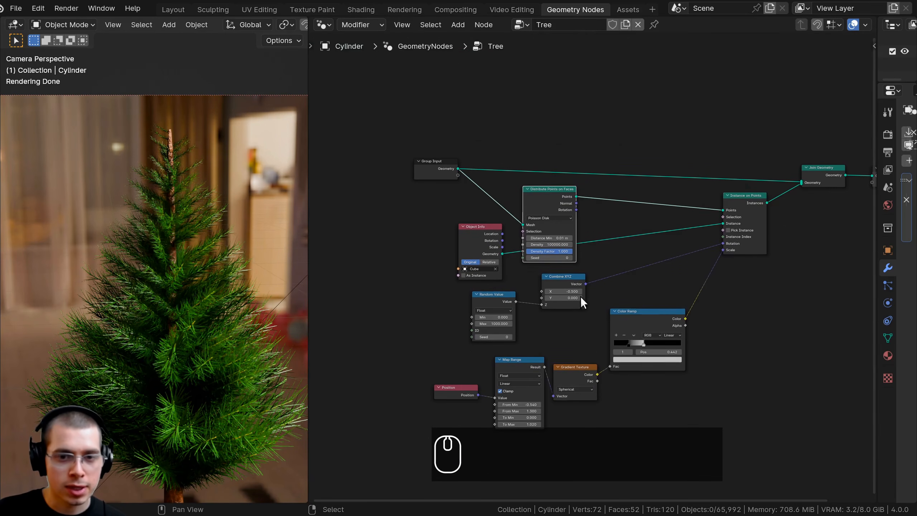
scroll(581, 298, down, 3)
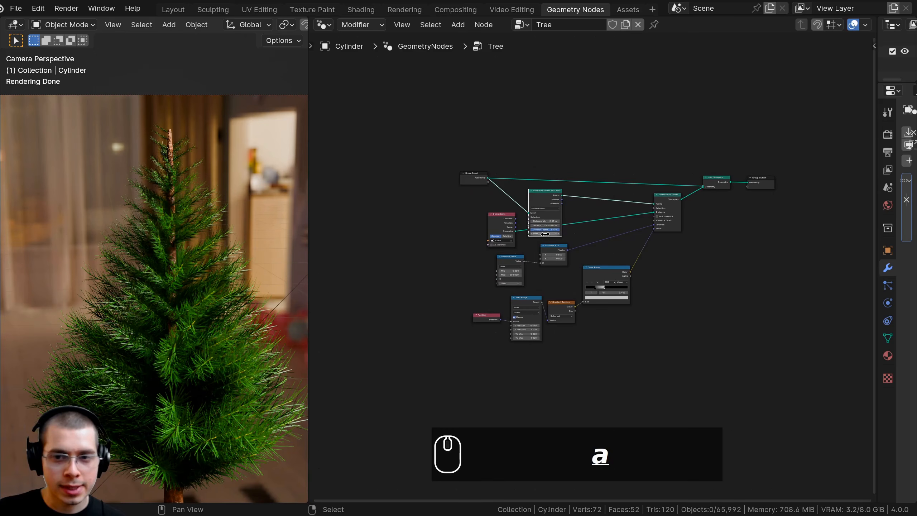
drag(494, 136, 718, 369)
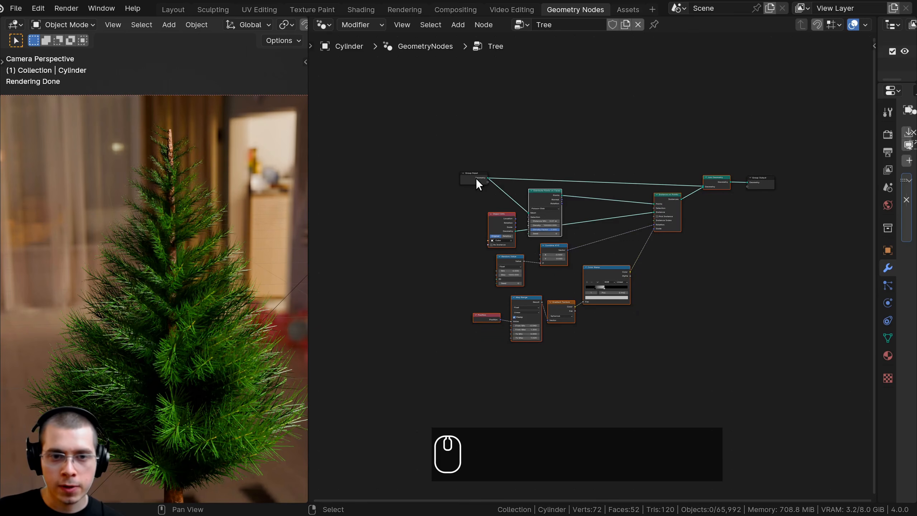
middle_drag(608, 204, 616, 180)
scroll(616, 181, up, 1)
key(g)
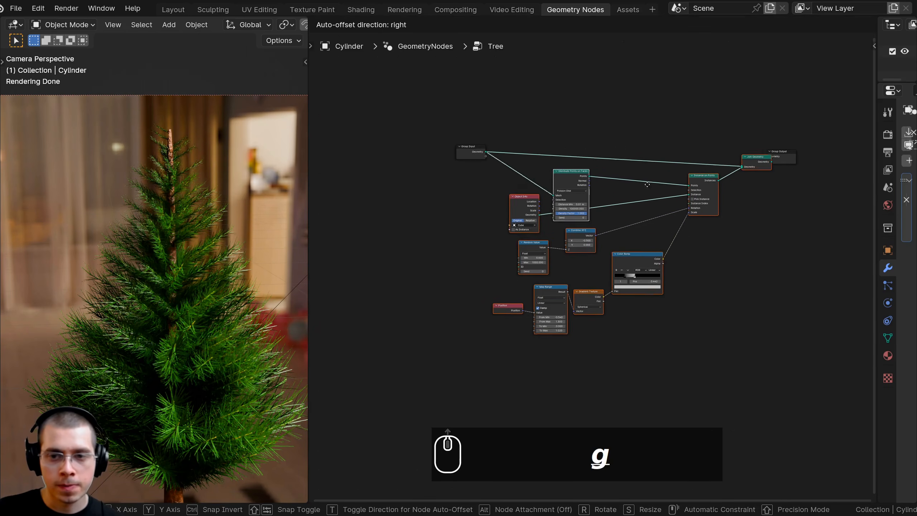
right_click(592, 184)
scroll(605, 164, down, 2)
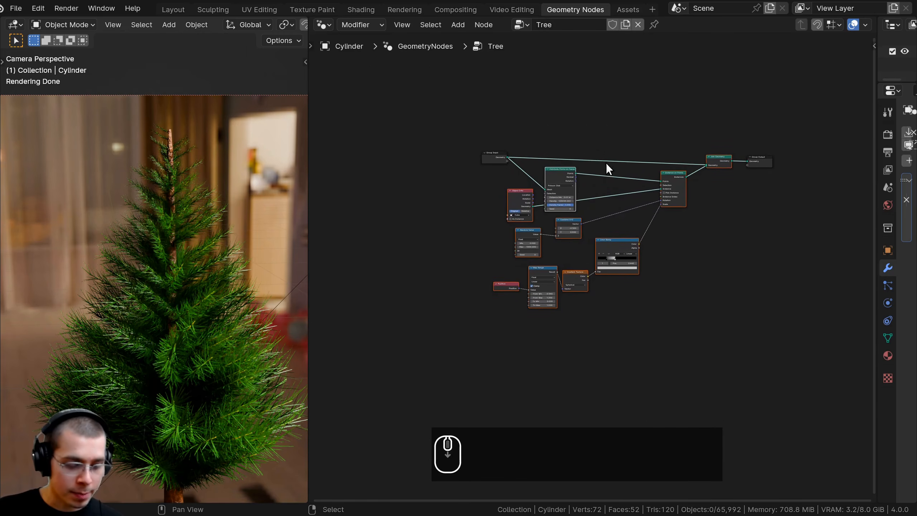
middle_drag(606, 162, 608, 141)
key(ctrl+shift+d)
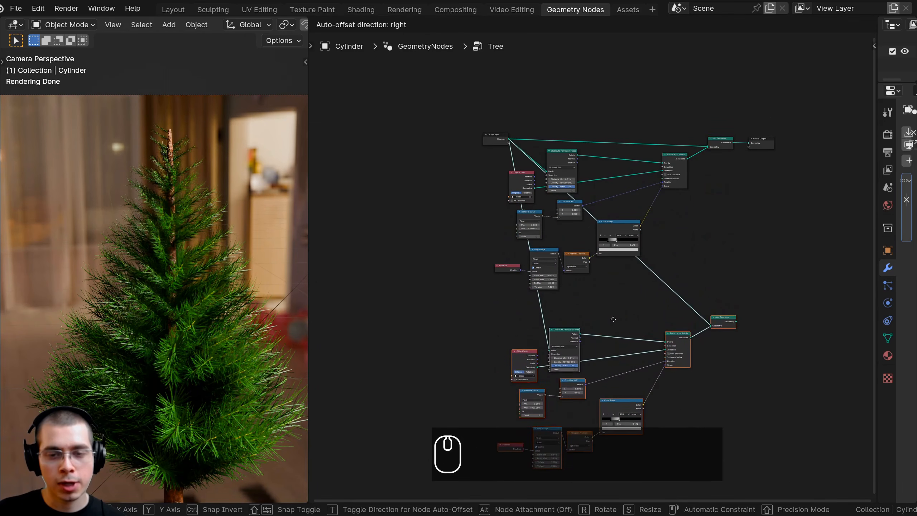
click(615, 331)
shift+scroll(608, 194, down, 5)
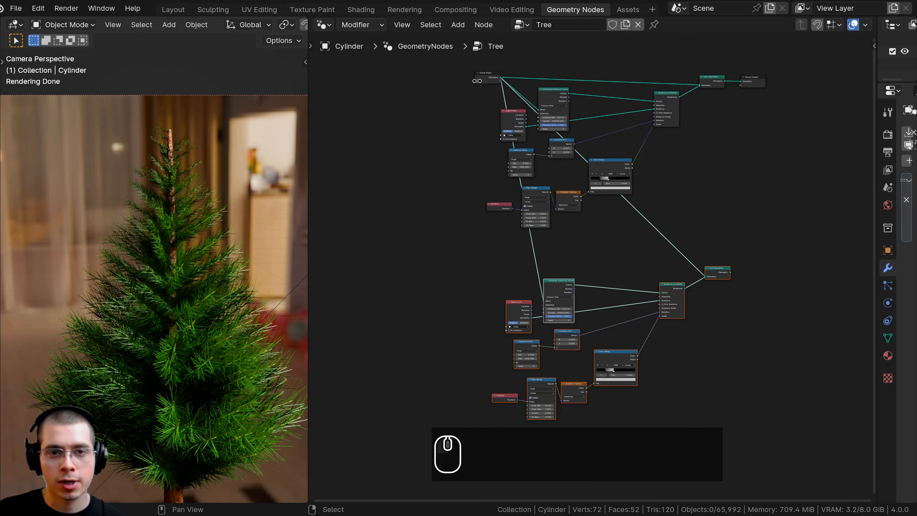
- Spread out the node tree with Group Input before and Group Output after both node sets, and lower the original Join Geometry beside its set
drag(496, 80, 393, 241)
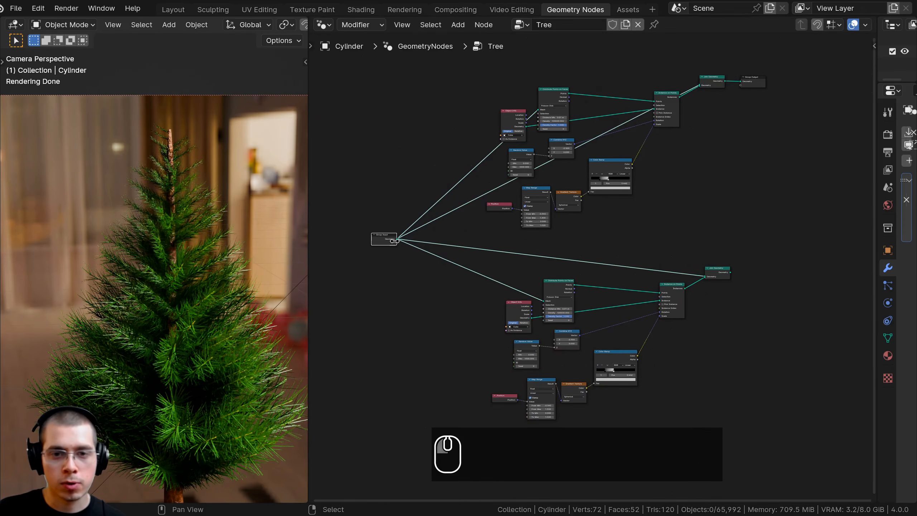
drag(708, 56, 778, 91)
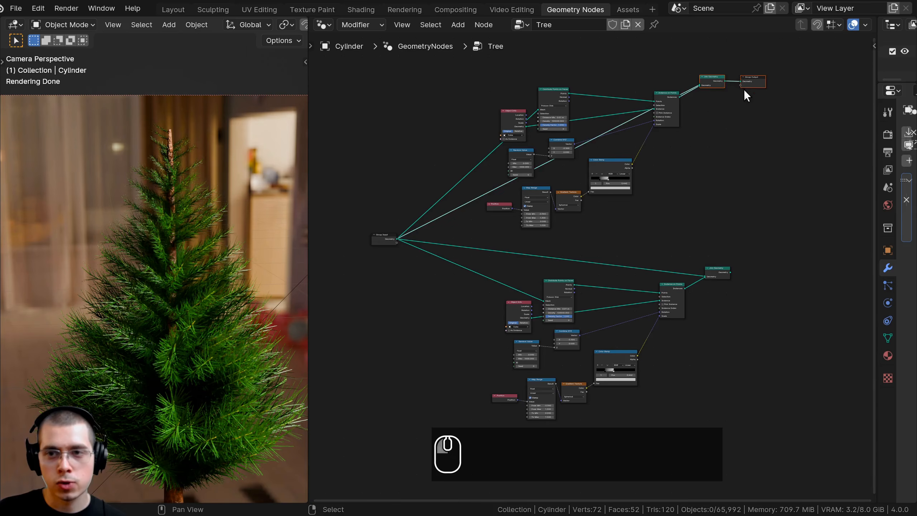
key(g)
click(781, 144)
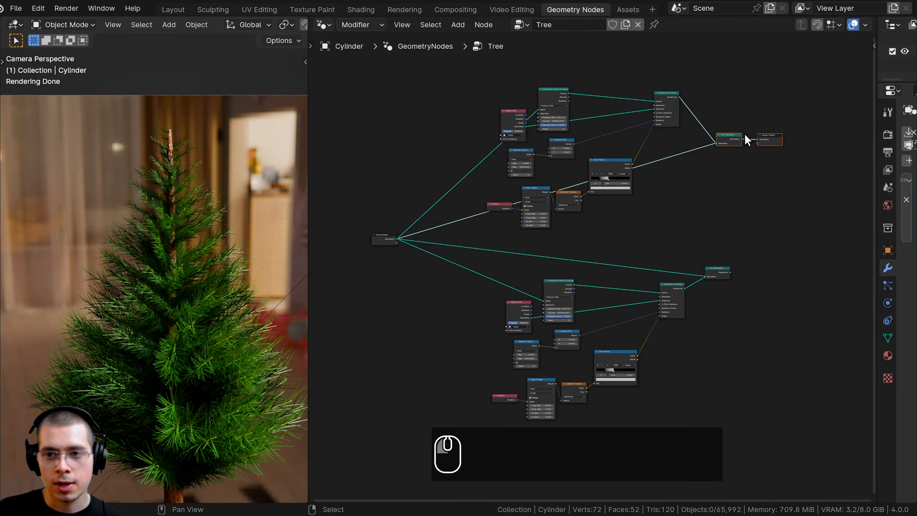
click(744, 133)
drag(773, 139, 822, 241)
click(773, 266)
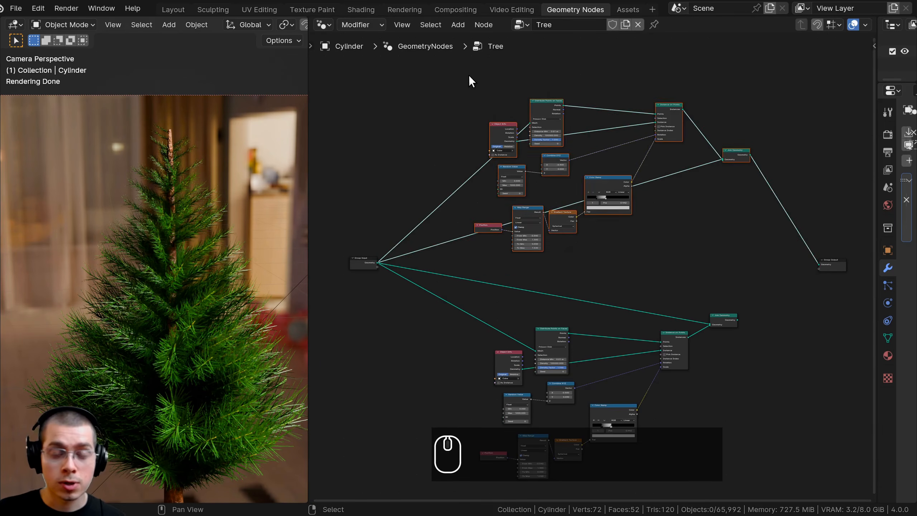
- Enclose the original node set in a frame and label it Branches
click(526, 159)
drag(441, 69, 777, 245)
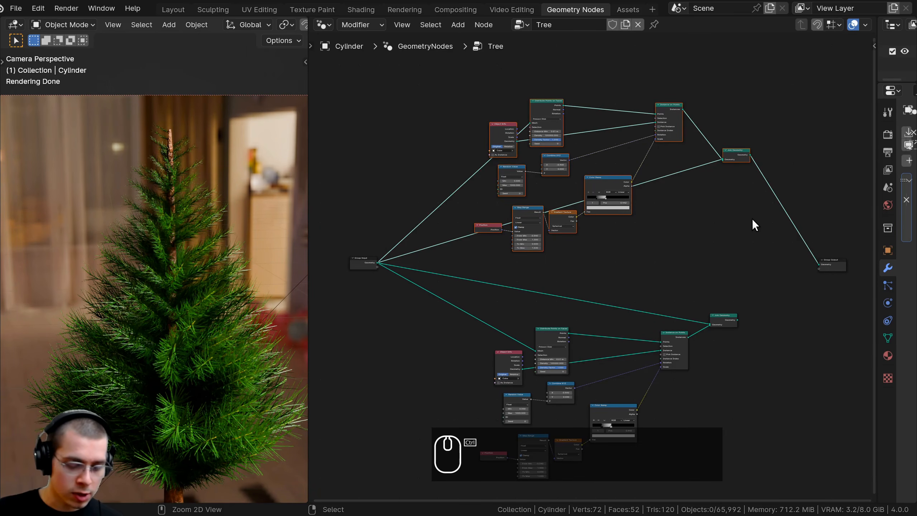
key(ctrl+j)
click(621, 95)
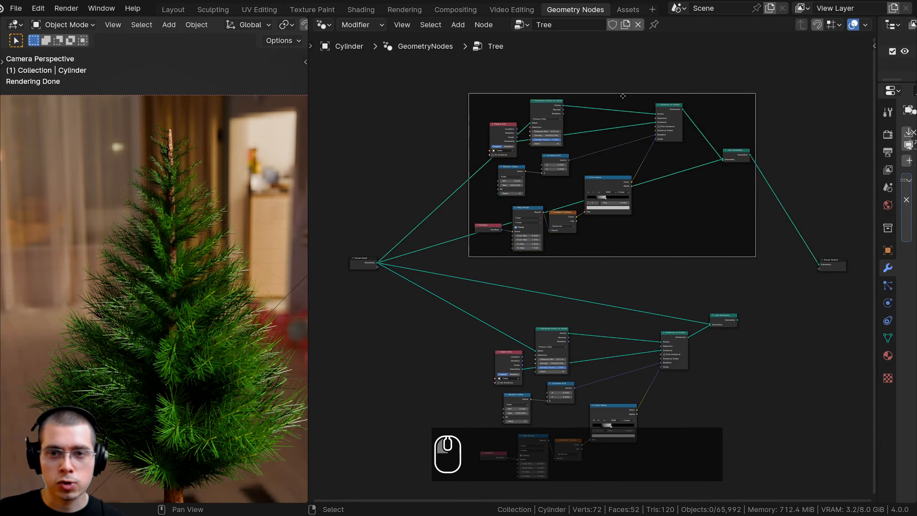
drag(621, 95, 603, 104)
middle_drag(603, 134, 613, 176)
scroll(613, 176, up, 4)
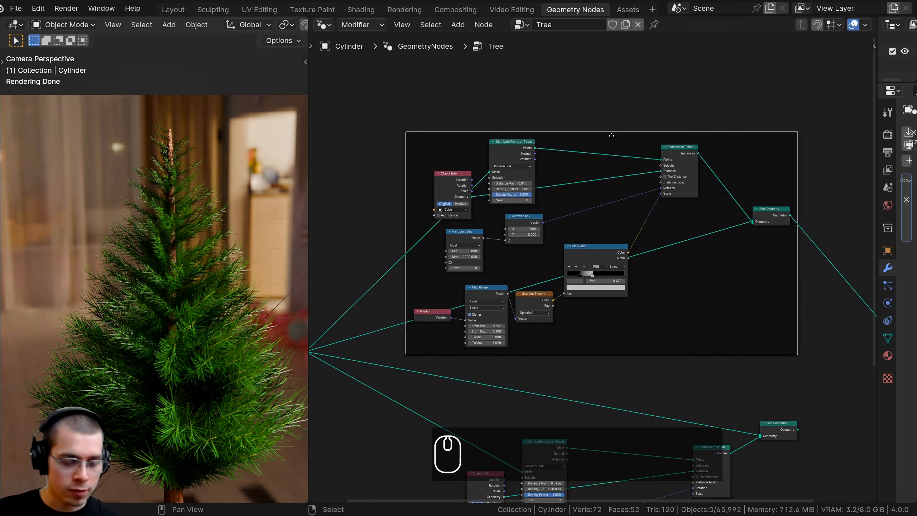
key(F2)
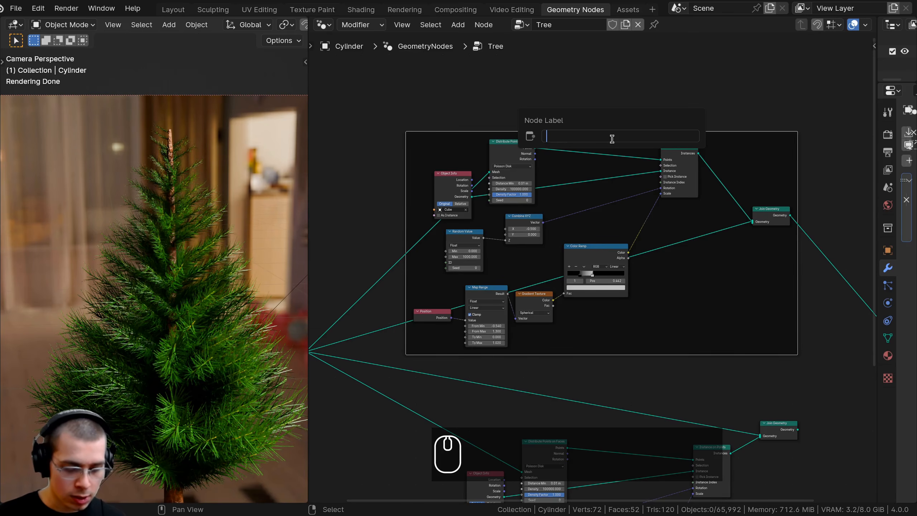
text(Branc)
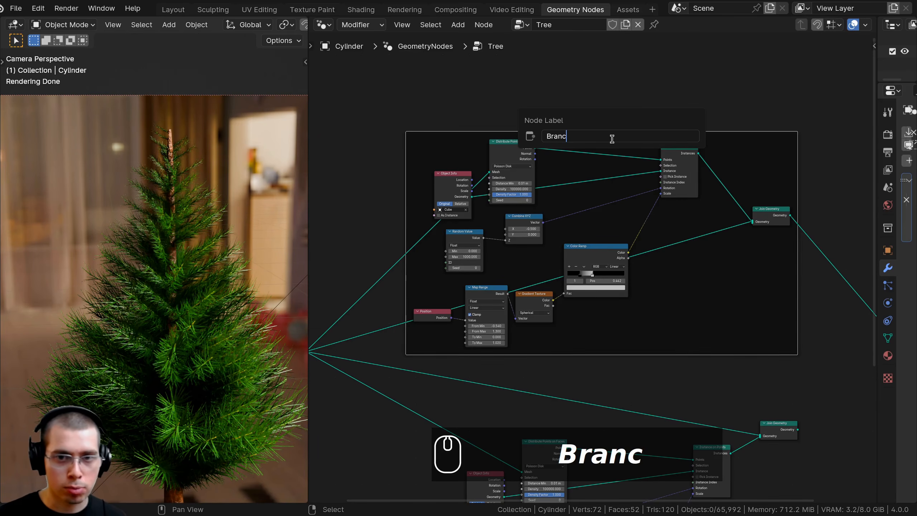
text(hes)
key(Return)
scroll(630, 309, down, 1)
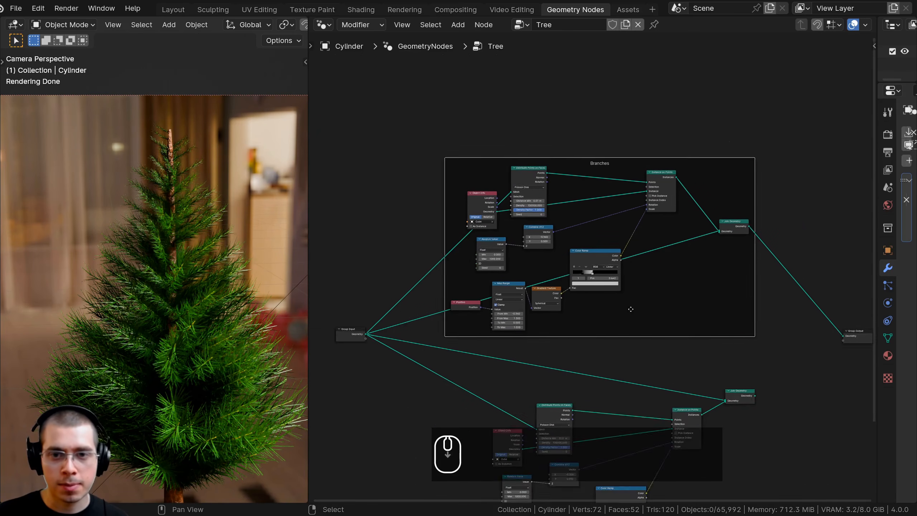
- Enclose the duplicated node set in a frame and label it Needles
middle_drag(630, 309, 620, 199)
drag(779, 276, 454, 441)
middle_drag(591, 332, 606, 276)
key(ctrl+j)
key(a)
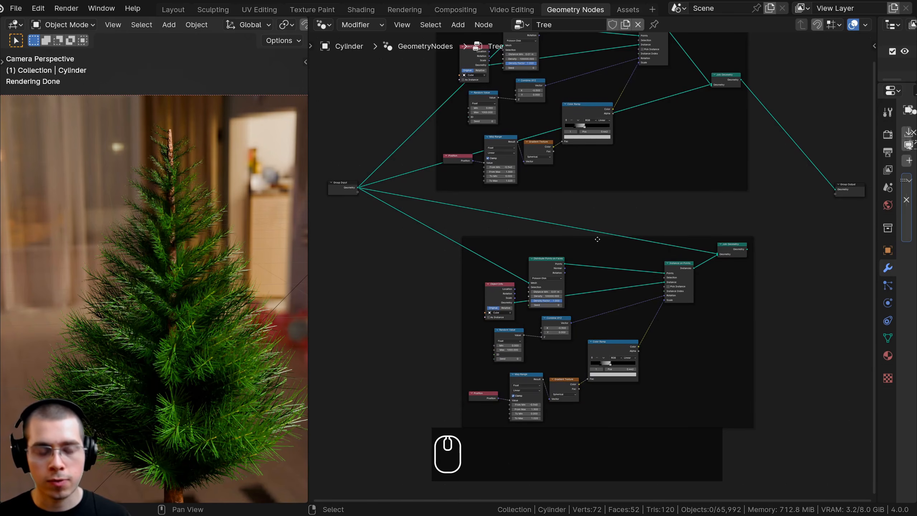
click(597, 239)
middle_drag(596, 233, 590, 227)
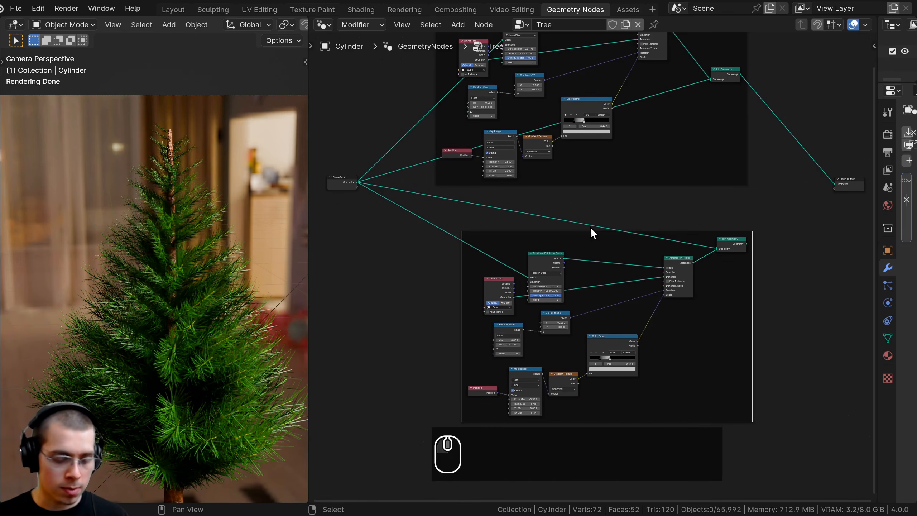
key(F2)
text(Nee)
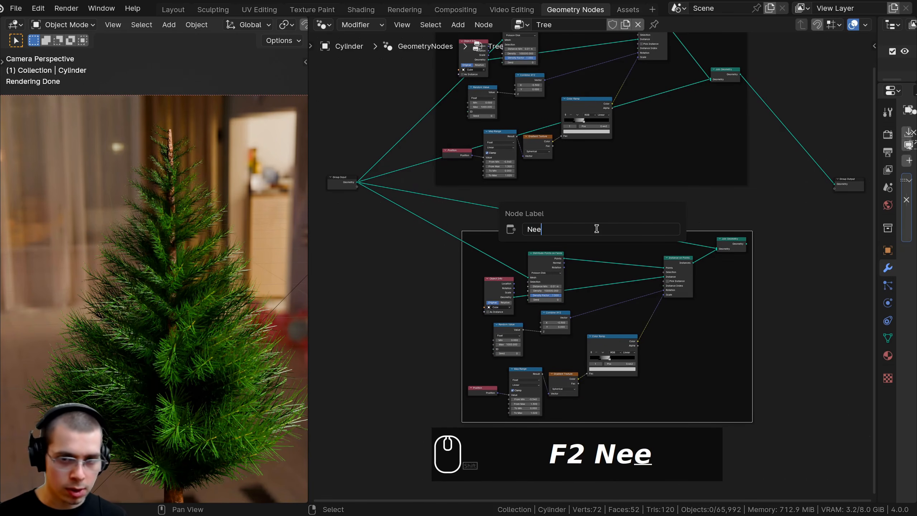
text(dles)
key(Return)
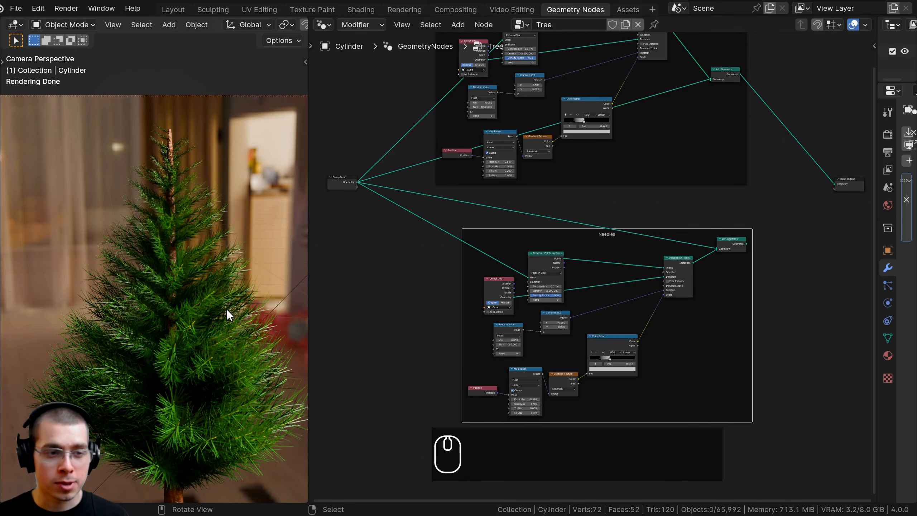
- Set the Density Max of Distribute Points on Faces in the Needles frame to 100
scroll(576, 302, up, 2)
scroll(577, 311, up, 4)
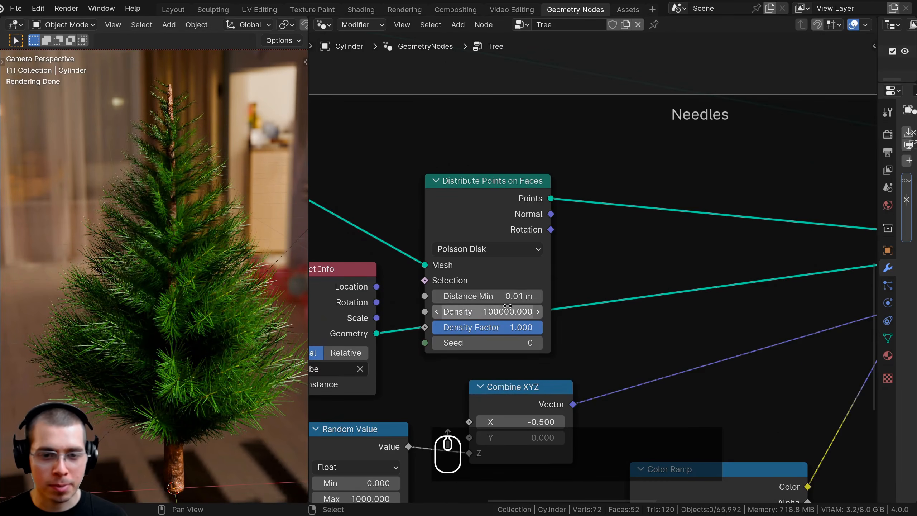
click(468, 307)
key(BackSpace)
key(BackSpace)
key(BackSpace)
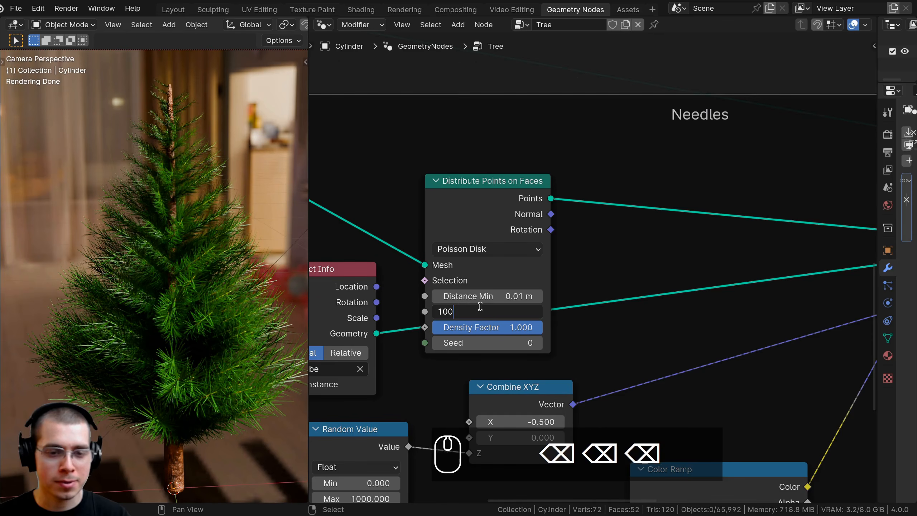
key(Return)
scroll(217, 305, down, 3)
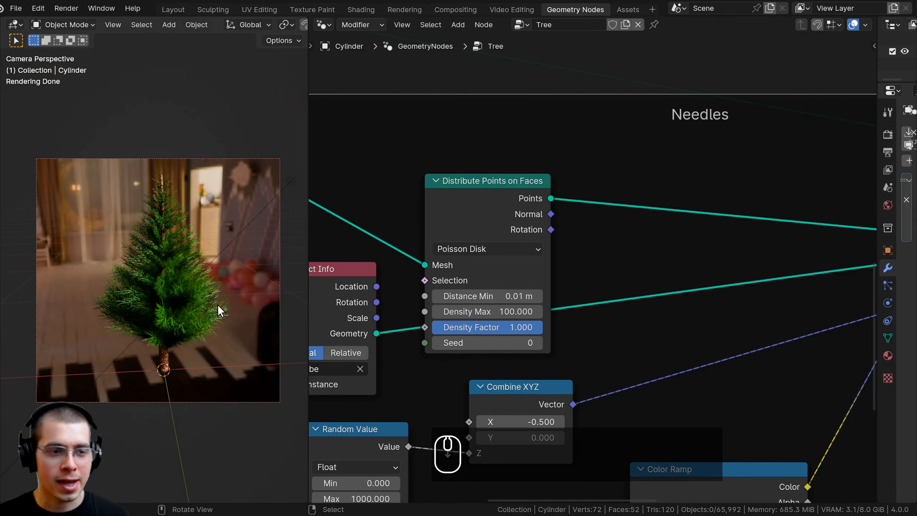
- Switch the 3D viewport to solid shading
scroll(163, 264, up, 2)
key(z)
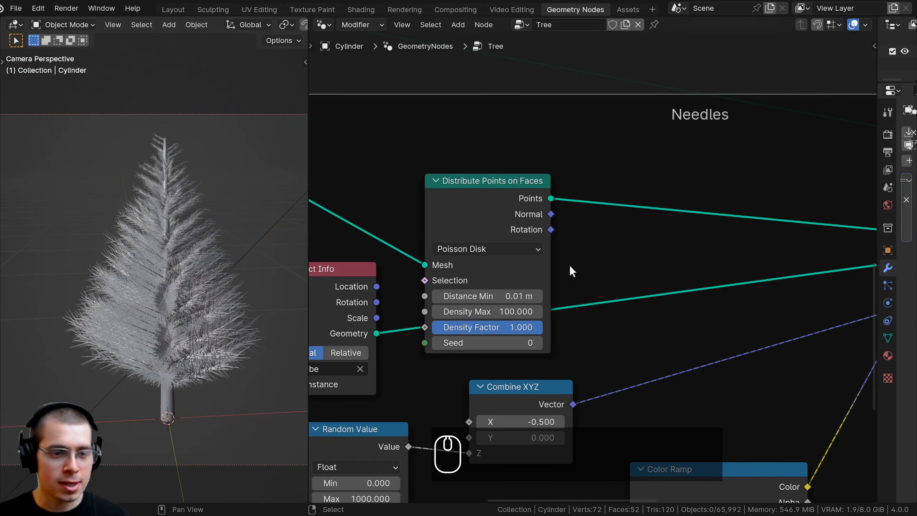
- Try to detach Group Output from the Branches set and feed it from the Needles frame's Join Geometry
scroll(578, 267, down, 4)
scroll(792, 179, down, 1)
middle_drag(792, 179, 603, 273)
middle_drag(709, 113, 656, 217)
scroll(658, 158, up, 1)
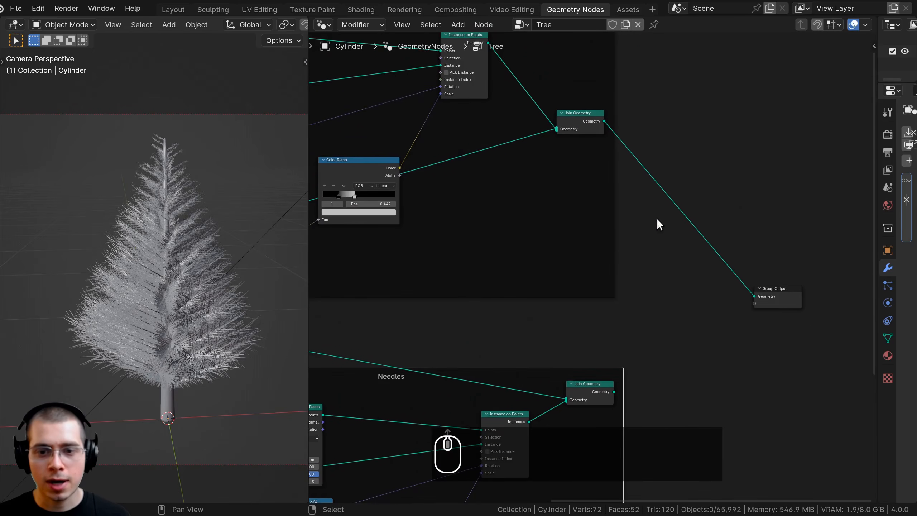
middle_drag(628, 326, 629, 270)
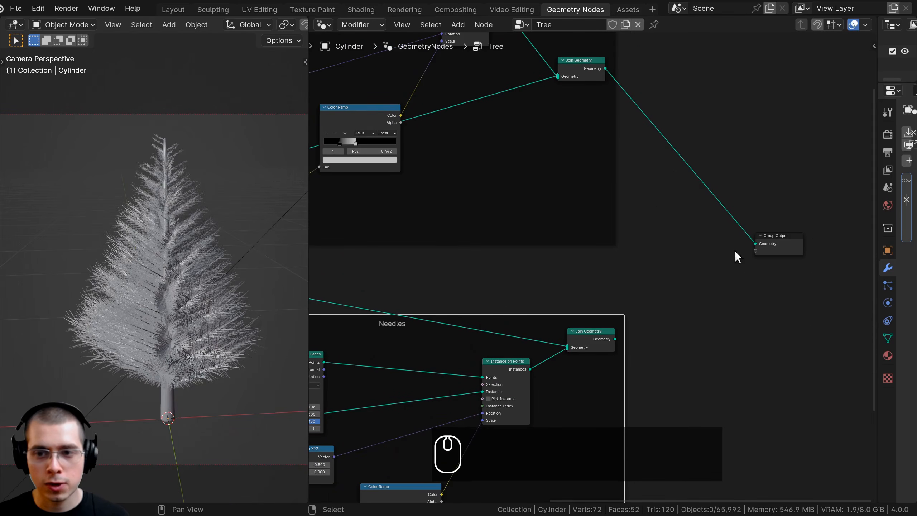
drag(755, 243, 635, 359)
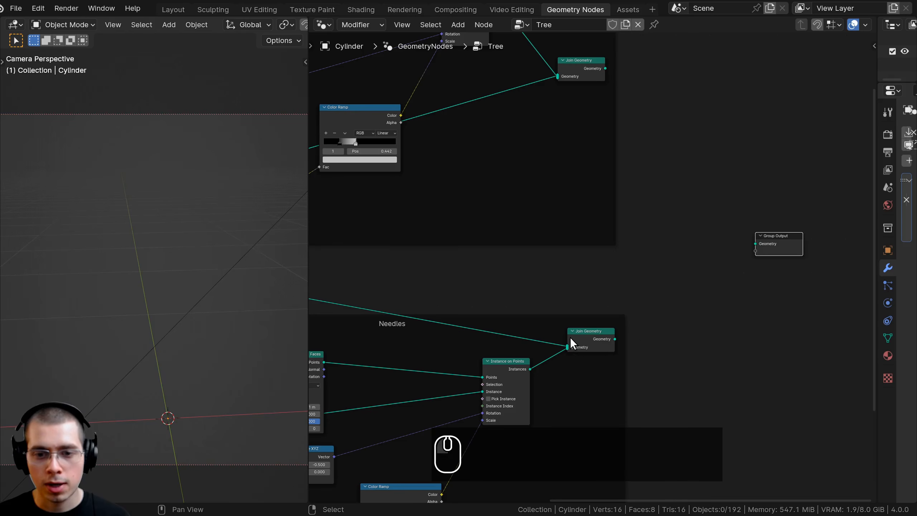
click(597, 340)
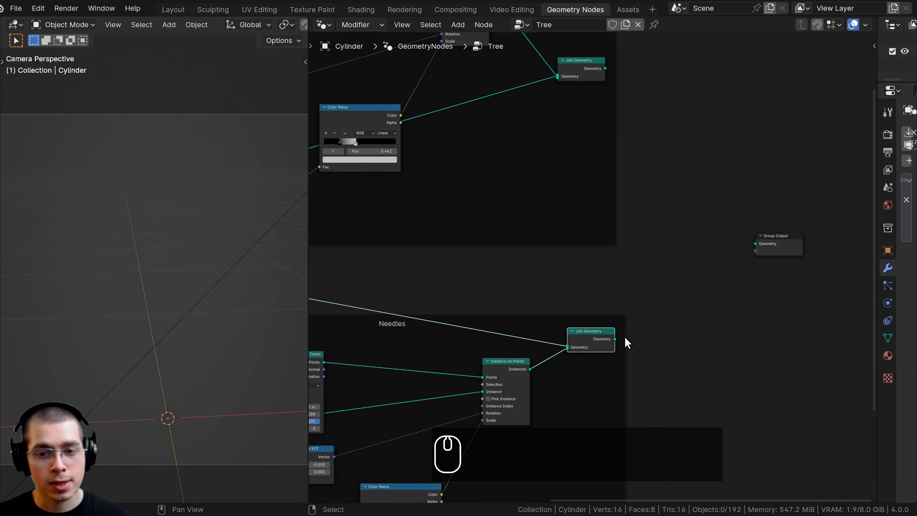
drag(615, 339, 756, 245)
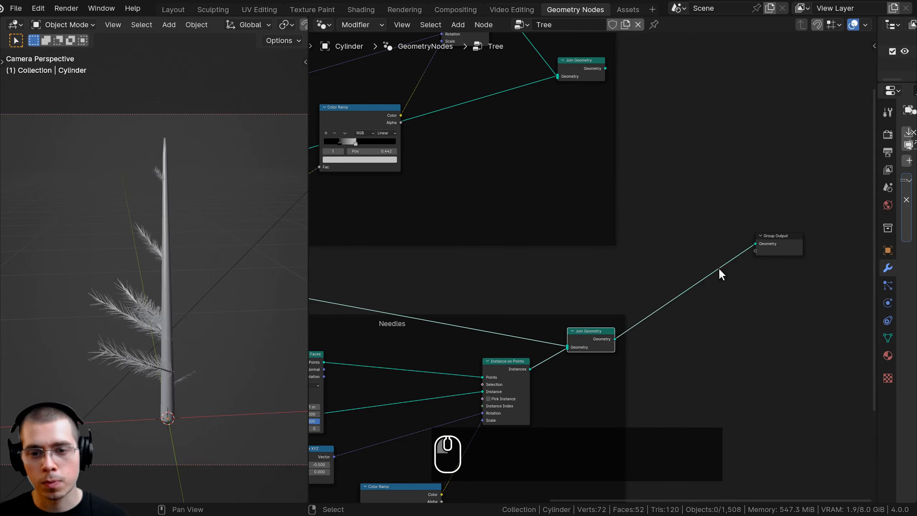
scroll(616, 316, down, 1)
scroll(192, 214, up, 2)
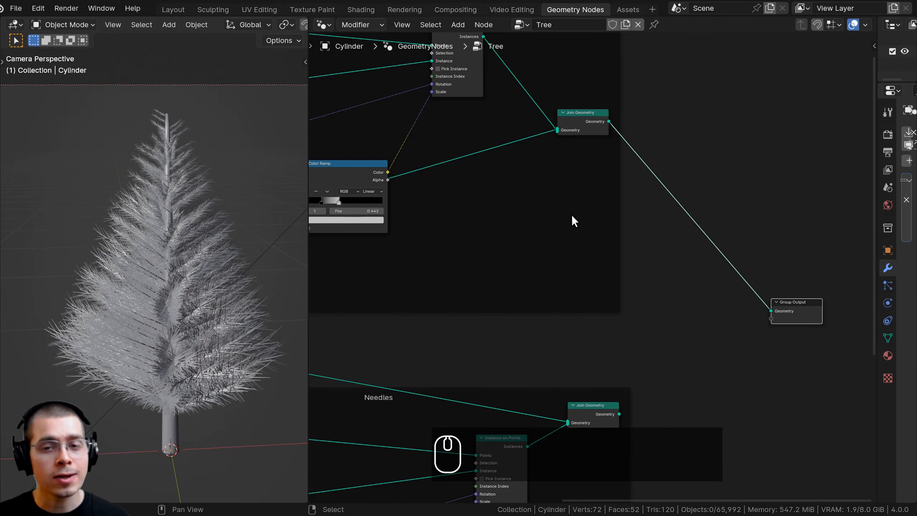
scroll(592, 231, up, 1)
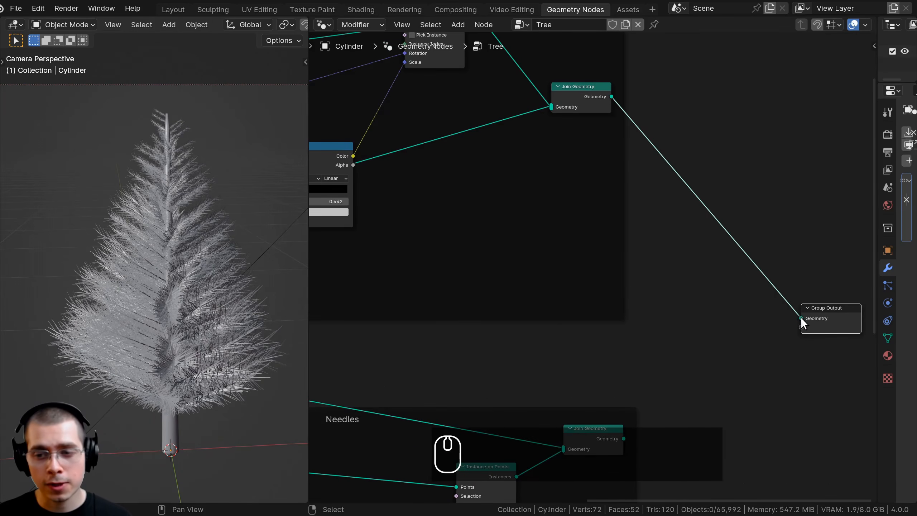
- Disconnect the Branches Join Geometry from Group Output and connect the Needles frame's Join Geometry to it
drag(801, 317, 755, 268)
scroll(674, 368, down, 1)
middle_drag(674, 368, 616, 172)
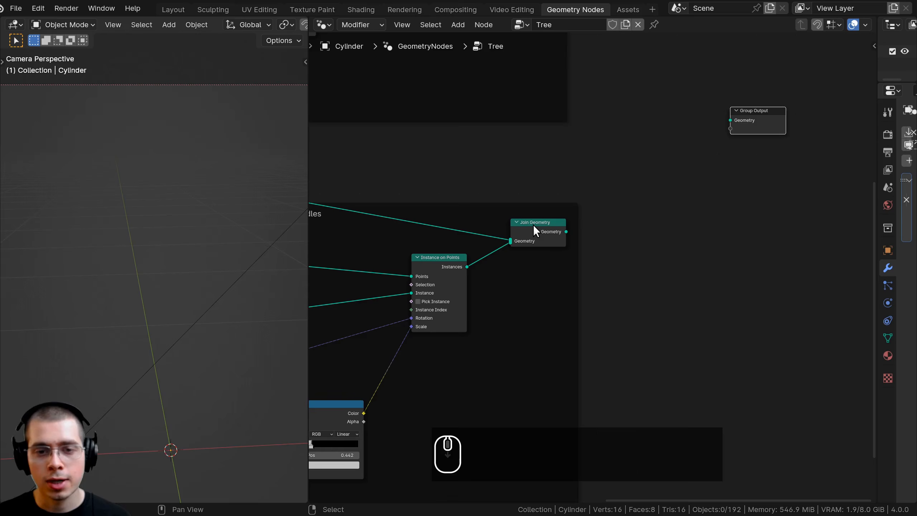
click(532, 224)
drag(565, 231, 727, 123)
- Replace the instanced object in the Needles frame's Object Info with the single needle object Plane
shift+middle_drag(207, 257, 208, 235)
scroll(370, 351, down, 1)
middle_drag(370, 351, 569, 312)
middle_drag(401, 352, 520, 291)
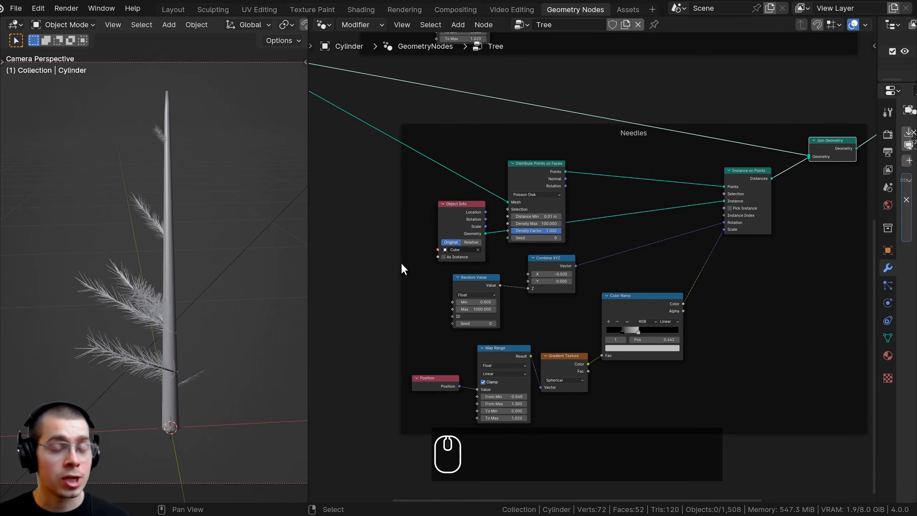
middle_drag(486, 260, 479, 233)
scroll(479, 233, up, 5)
scroll(469, 256, down, 1)
middle_drag(437, 316, 474, 315)
middle_drag(533, 290, 511, 275)
click(463, 142)
middle_drag(479, 190, 514, 248)
scroll(514, 248, up, 1)
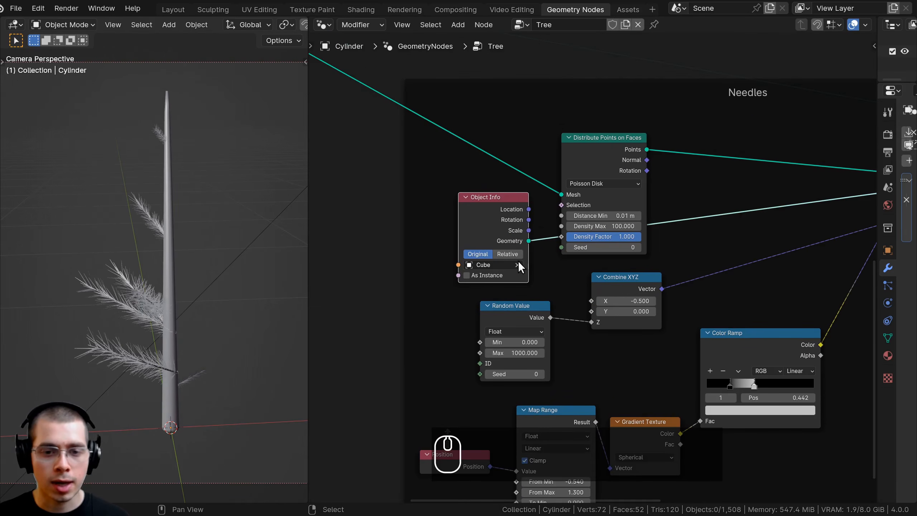
click(516, 264)
scroll(216, 305, down, 3)
shift+middle_drag(217, 304, 256, 299)
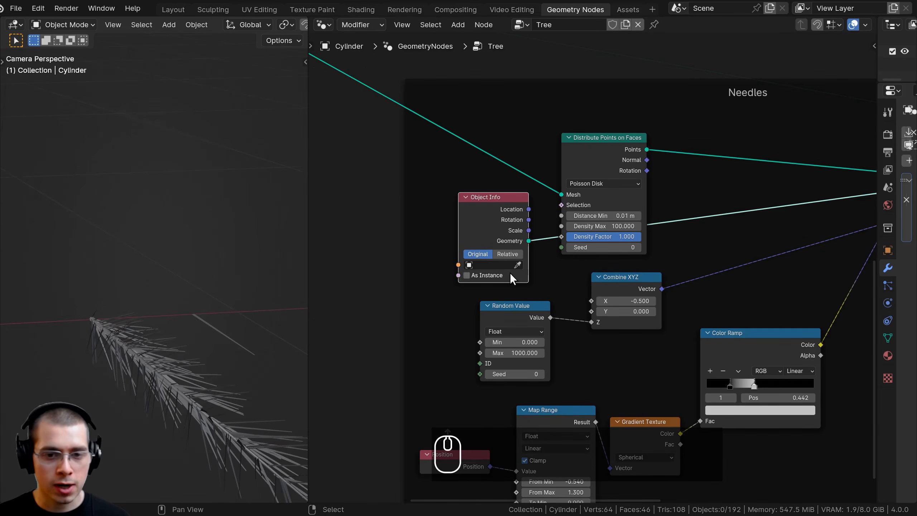
click(219, 321)
scroll(80, 248, down, 5)
shift+middle_drag(81, 248, 307, 288)
shift+middle_drag(259, 256, 134, 292)
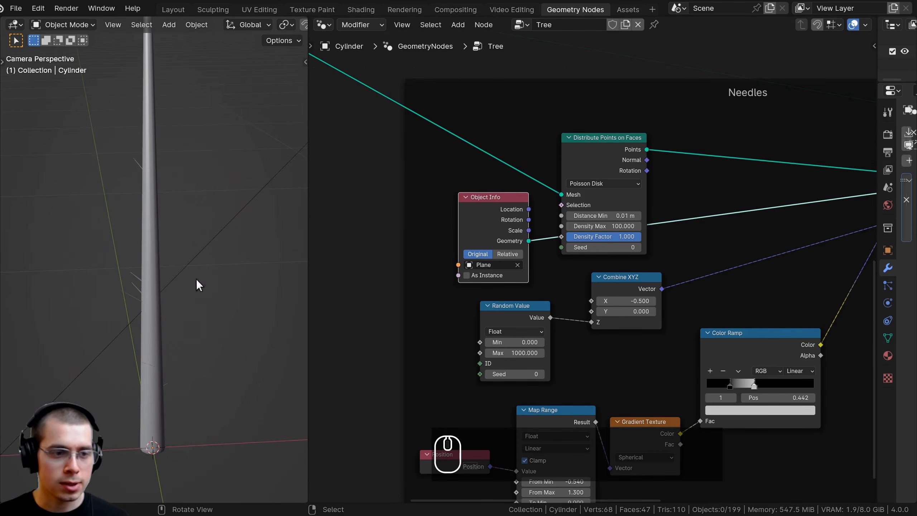
- In the Needles frame's Distribute Points on Faces, raise Density Max to 341.4 and set Distance Min to 0 m
scroll(480, 251, down, 5)
middle_drag(480, 251, 430, 274)
scroll(429, 275, up, 5)
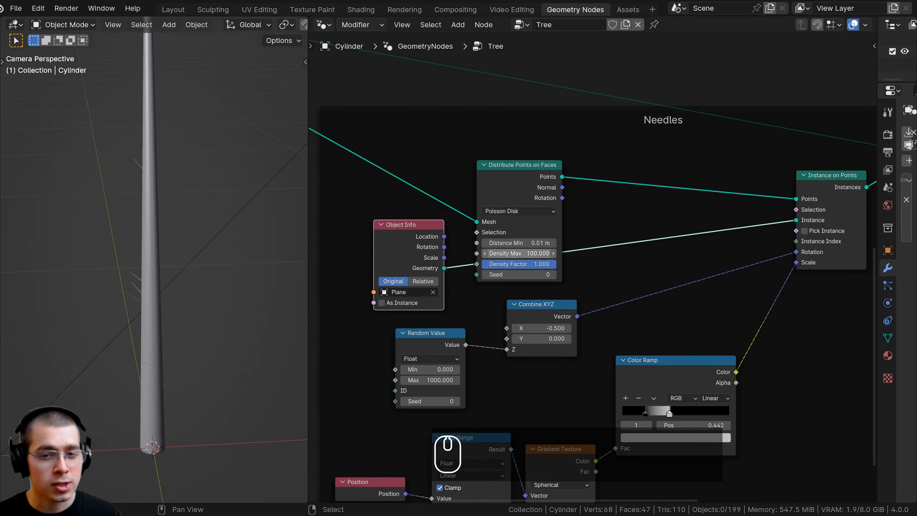
drag(520, 254, 541, 255)
scroll(520, 254, down, 2)
middle_drag(522, 269, 575, 313)
scroll(575, 313, up, 3)
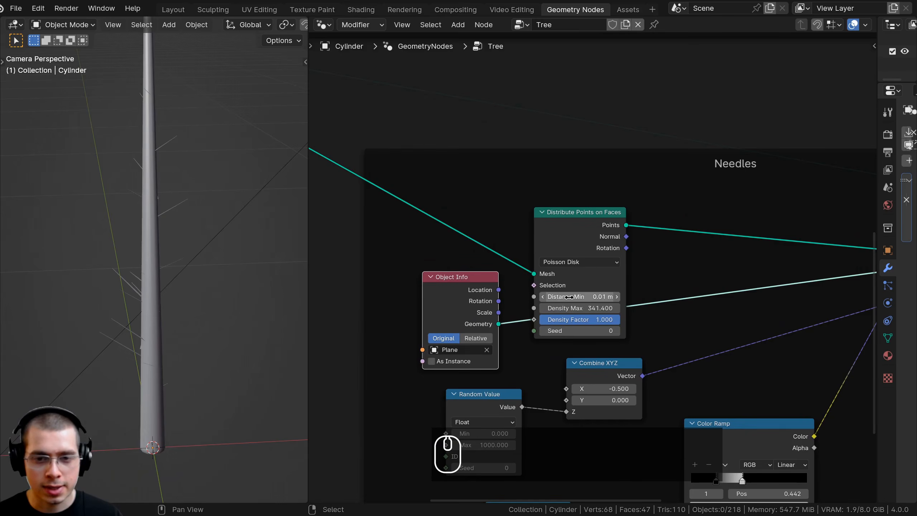
scroll(569, 297, up, 1)
click(565, 304)
text(0)
key(Return)
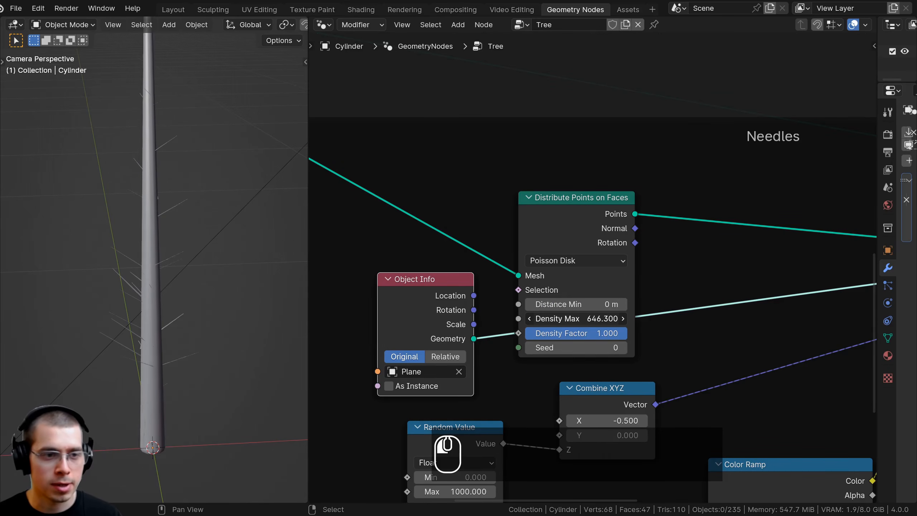
- Set Density Max of the Needles frame's Distribute Points on Faces to 250000
drag(545, 317, 571, 318)
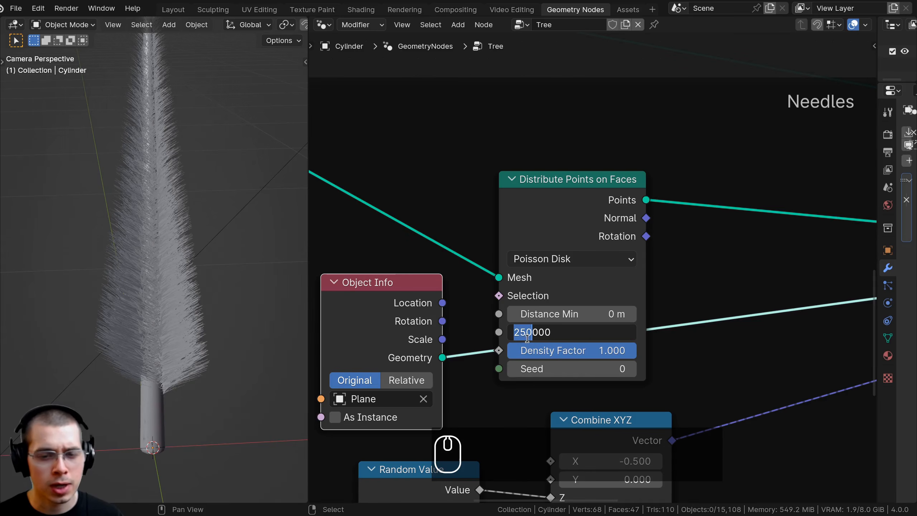
click(513, 335)
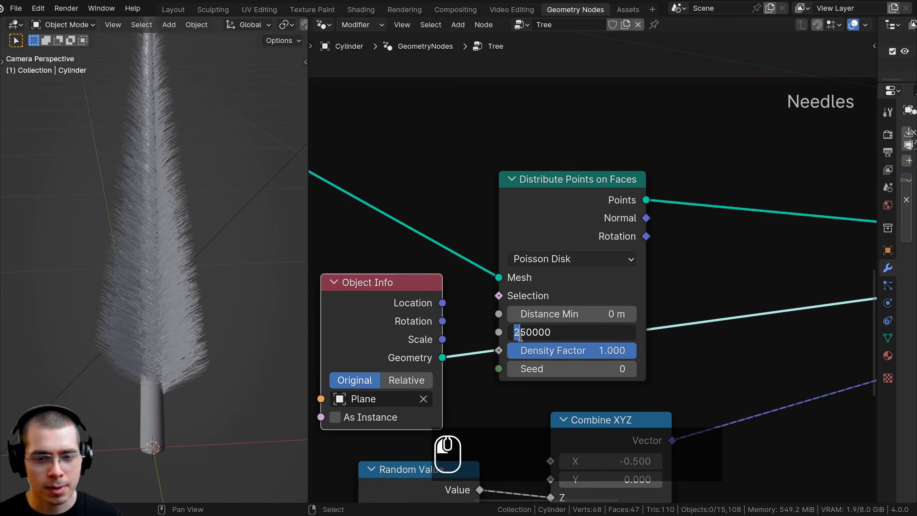
click(532, 336)
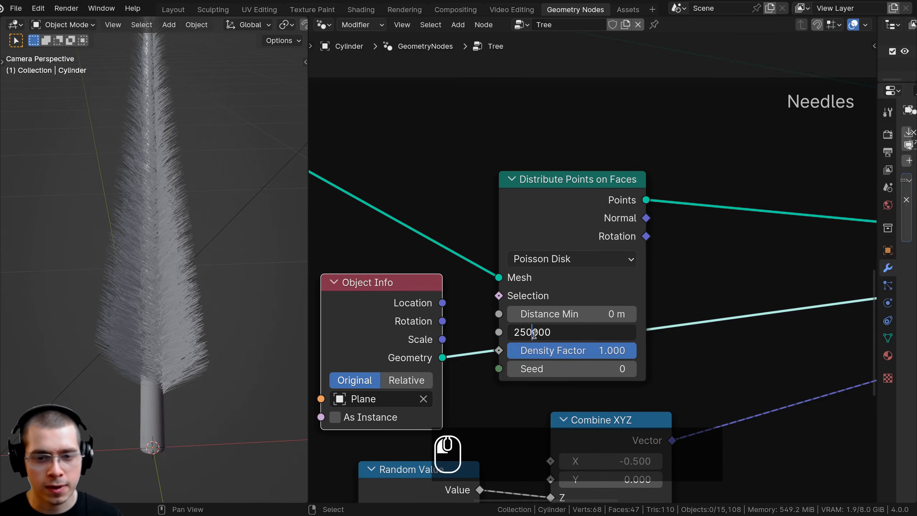
drag(533, 334, 555, 333)
click(464, 257)
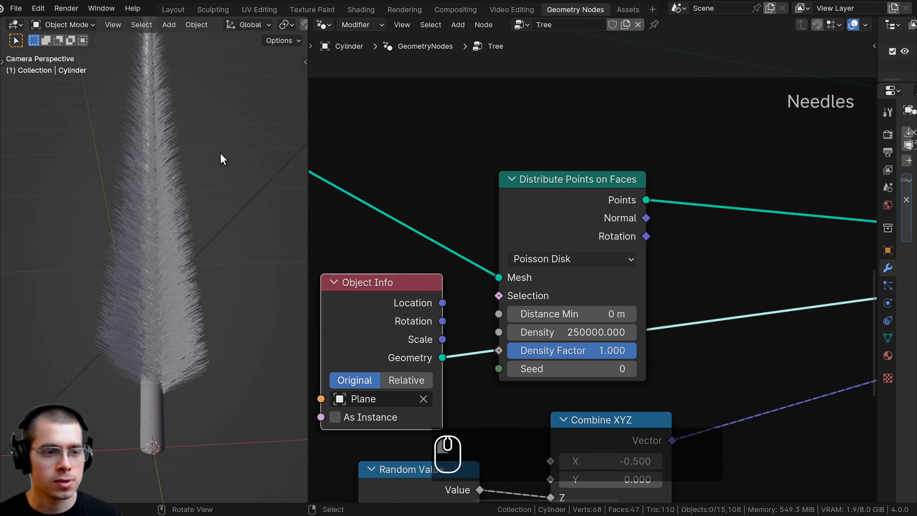
- Slightly darken the light stop of the Needles frame's Color Ramp to make the needles a little smaller
middle_drag(164, 156, 189, 153)
scroll(180, 287, up, 4)
scroll(148, 265, up, 2)
mouse_move(151, 270)
middle_down()
mouse_move(139, 252)
mouse_move(143, 143)
mouse_move(221, 153)
mouse_move(196, 356)
mouse_move(152, 284)
mouse_move(155, 257)
middle_up()
scroll(172, 363, down, 3)
scroll(185, 312, up, 2)
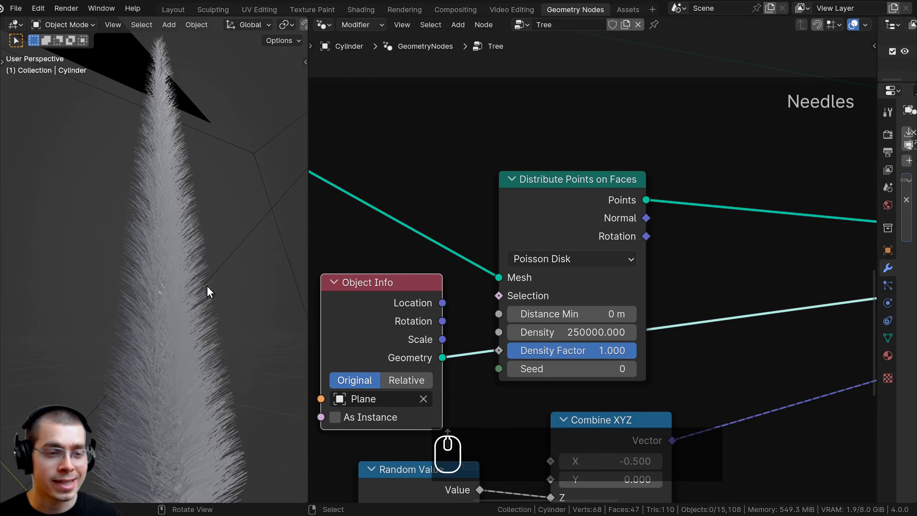
scroll(735, 384, down, 2)
middle_drag(714, 418, 489, 158)
scroll(545, 235, up, 5)
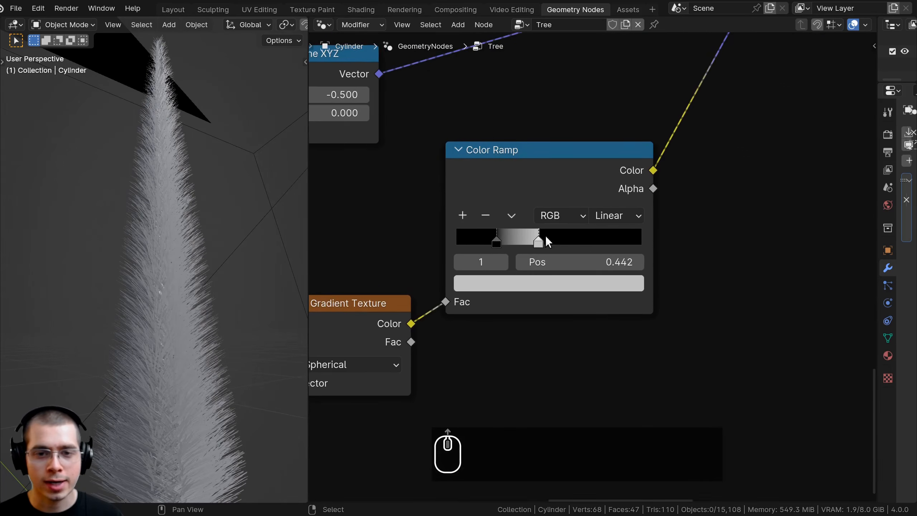
middle_drag(544, 235, 575, 244)
middle_drag(547, 309, 571, 337)
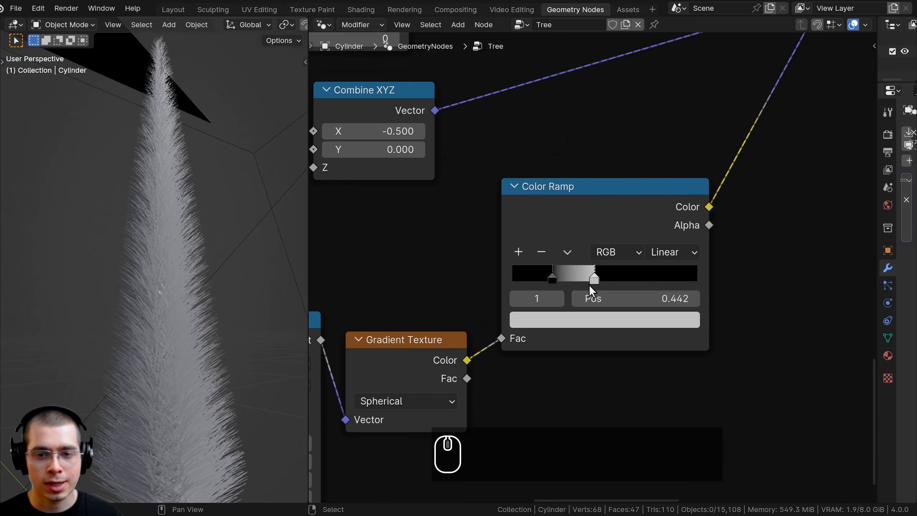
click(587, 324)
mouse_move(684, 84)
mouse_down()
mouse_move(685, 117)
mouse_move(685, 76)
mouse_move(685, 98)
mouse_move(678, 94)
mouse_up()
- Return to the camera view and review the trunk's needles along with the Branches and Needles frames
key(KP_0)
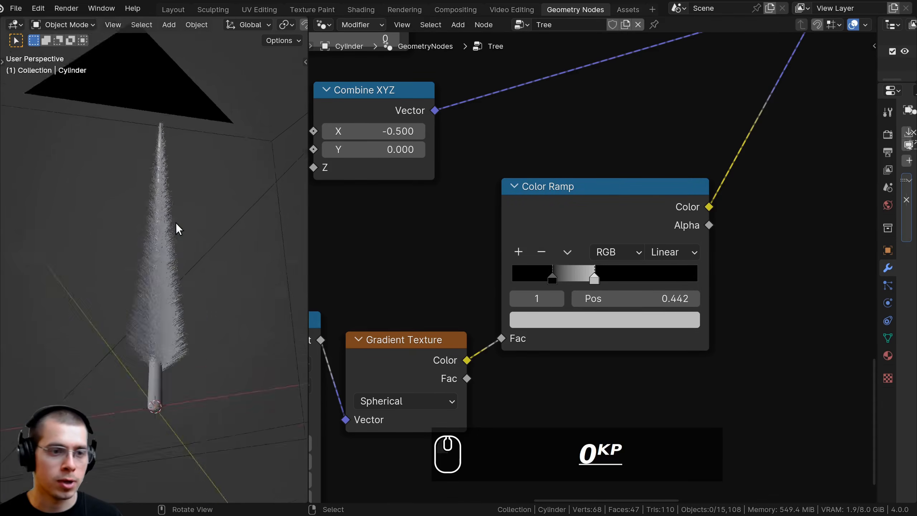
shift+middle_drag(153, 249, 171, 390)
scroll(182, 136, up, 1)
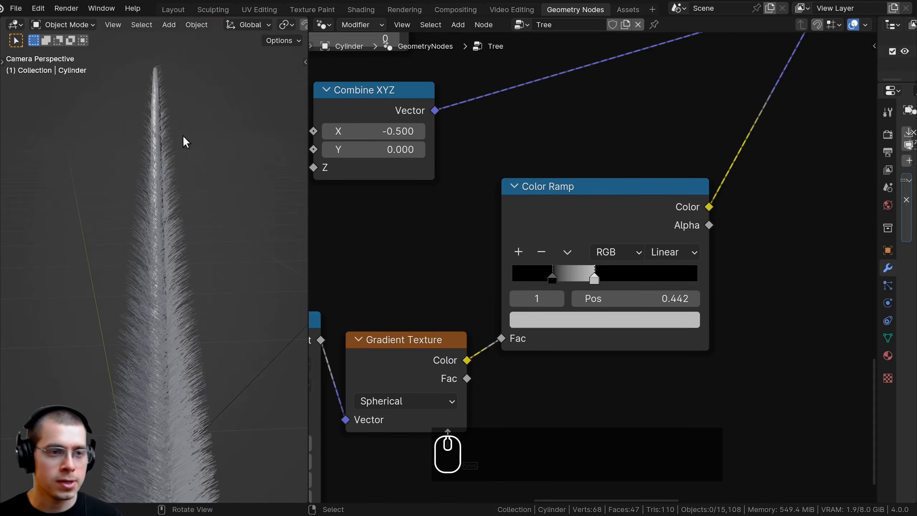
scroll(592, 314, down, 7)
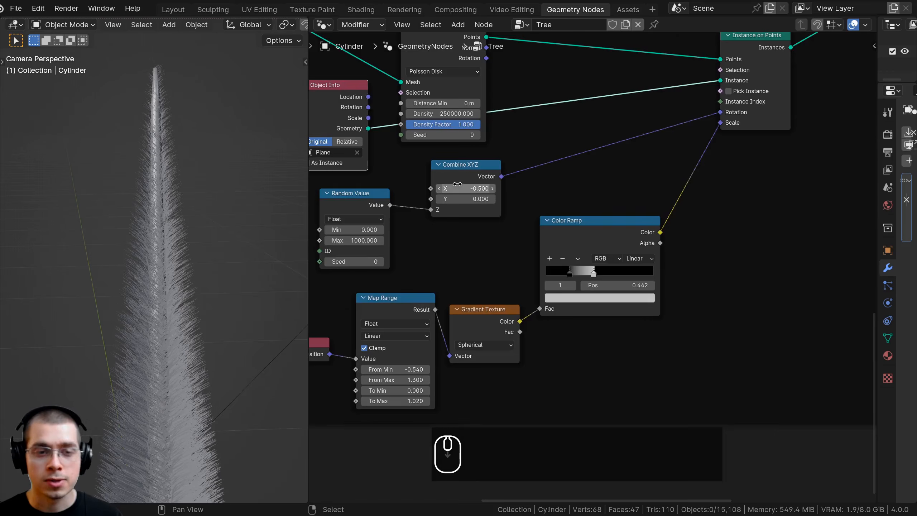
middle_drag(578, 94, 485, 260)
scroll(699, 90, down, 5)
middle_drag(699, 90, 591, 282)
scroll(591, 282, down, 2)
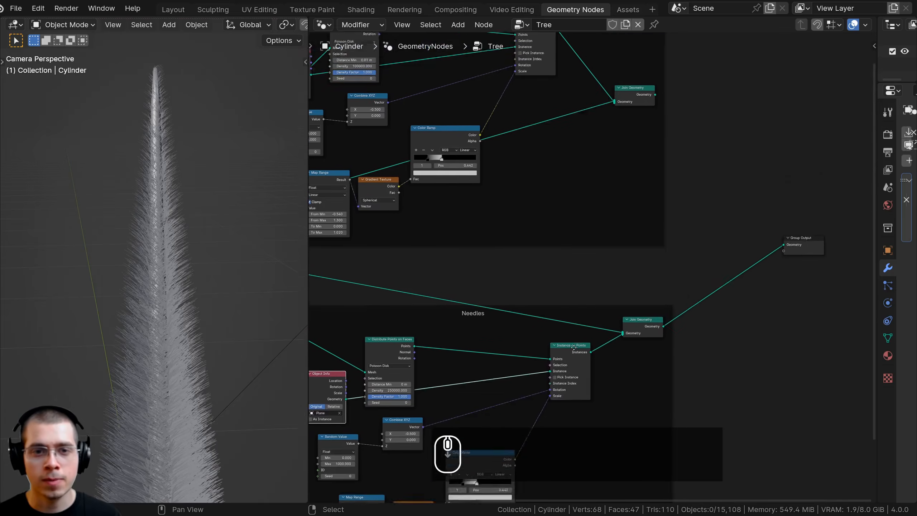
middle_drag(591, 213, 593, 265)
scroll(593, 265, down, 2)
click(472, 97)
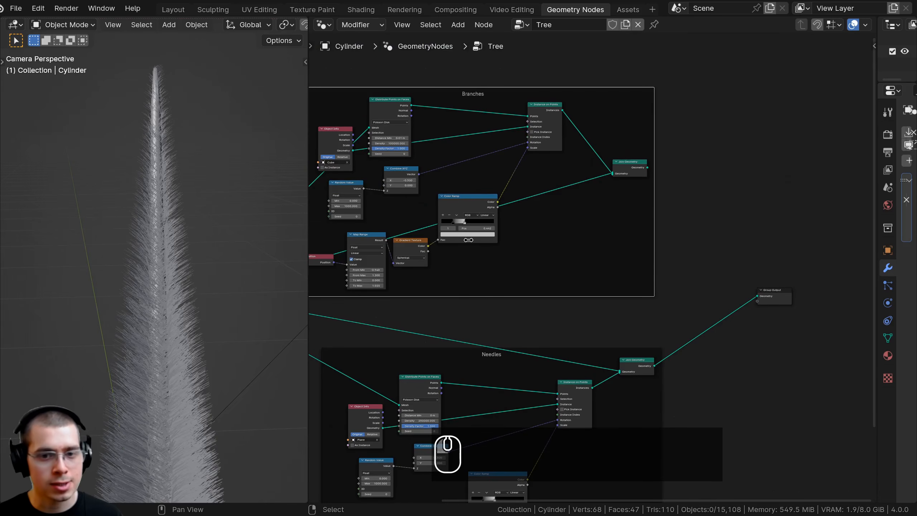
click(498, 353)
shift+middle_drag(208, 301, 221, 273)
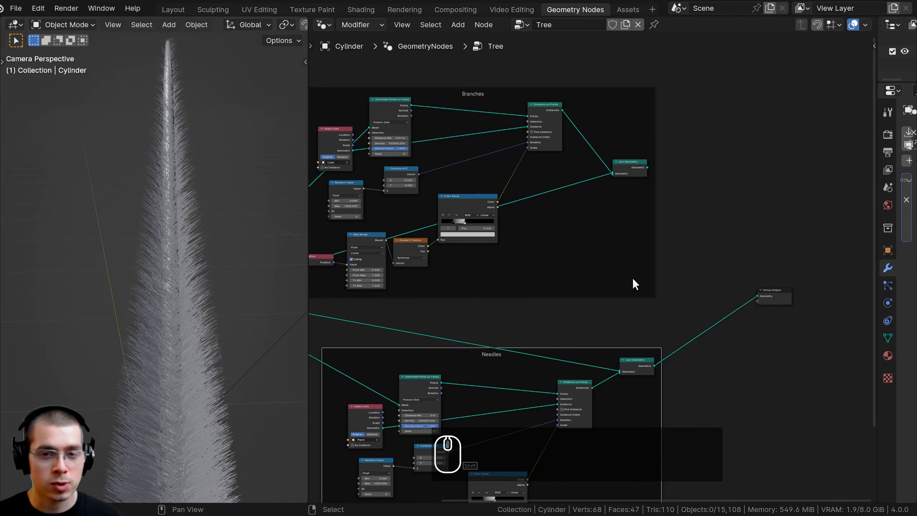
- Add a new Join Geometry node outside the two frames, just before Group Output
scroll(516, 294, up, 4)
middle_drag(623, 251, 565, 264)
scroll(551, 280, down, 1)
key(shift+a)
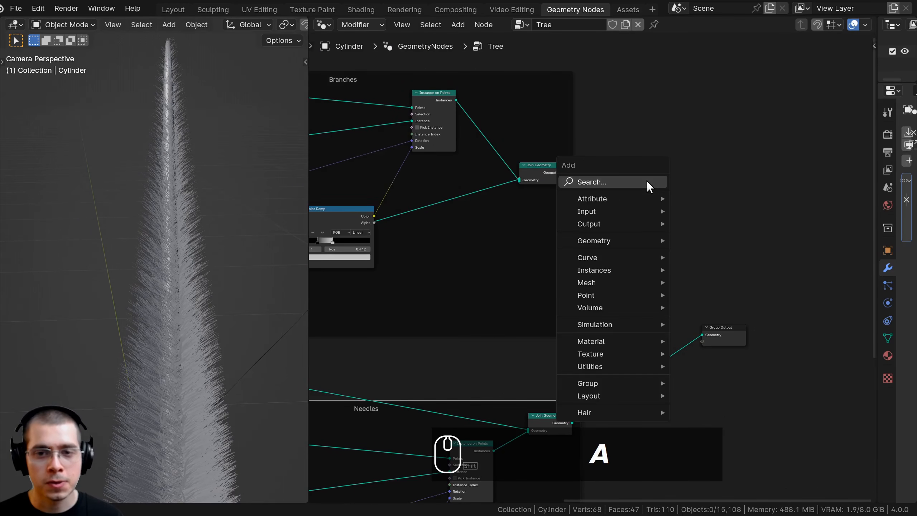
click(646, 182)
text(join)
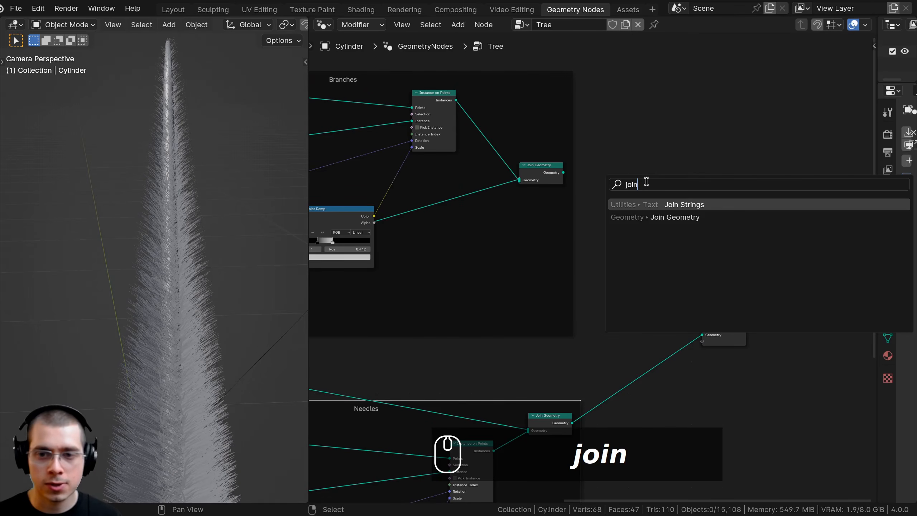
click(634, 217)
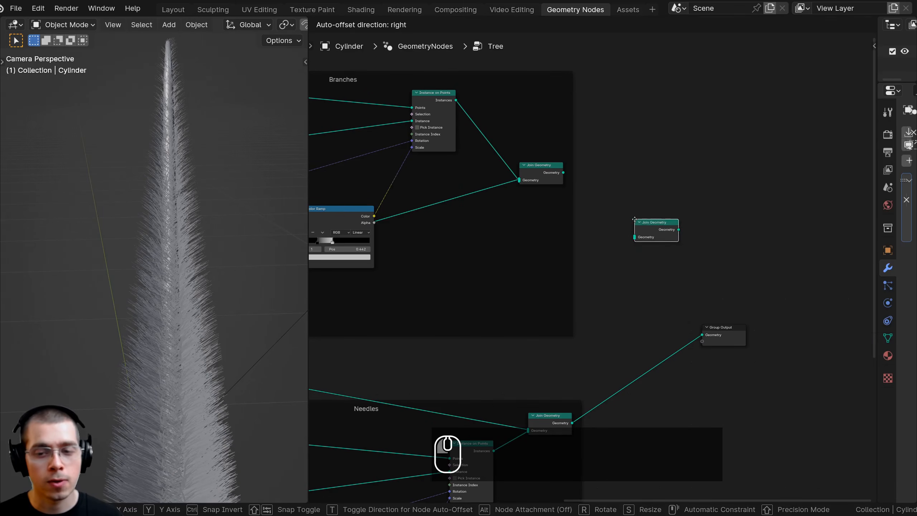
click(614, 301)
- Connect the outputs of the Needles and Branches Join Geometry nodes to the new Join Geometry node
scroll(650, 149, up, 1)
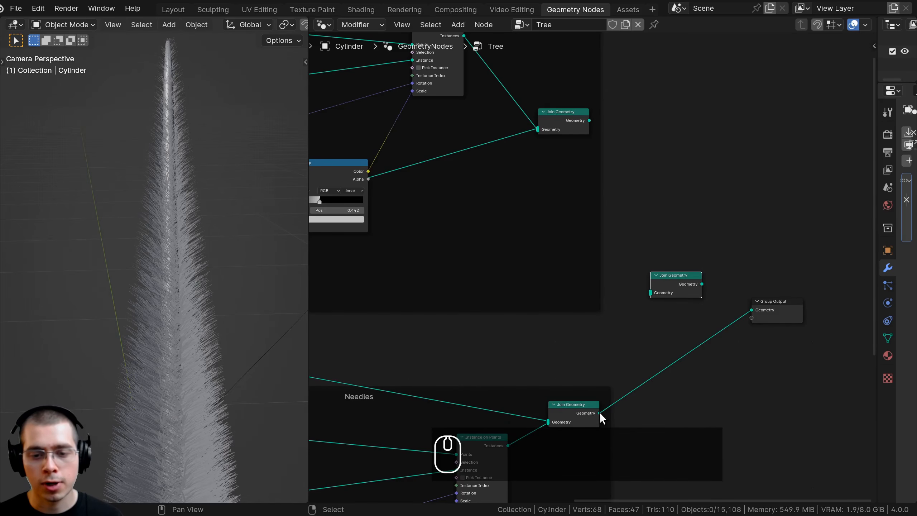
drag(600, 412, 650, 293)
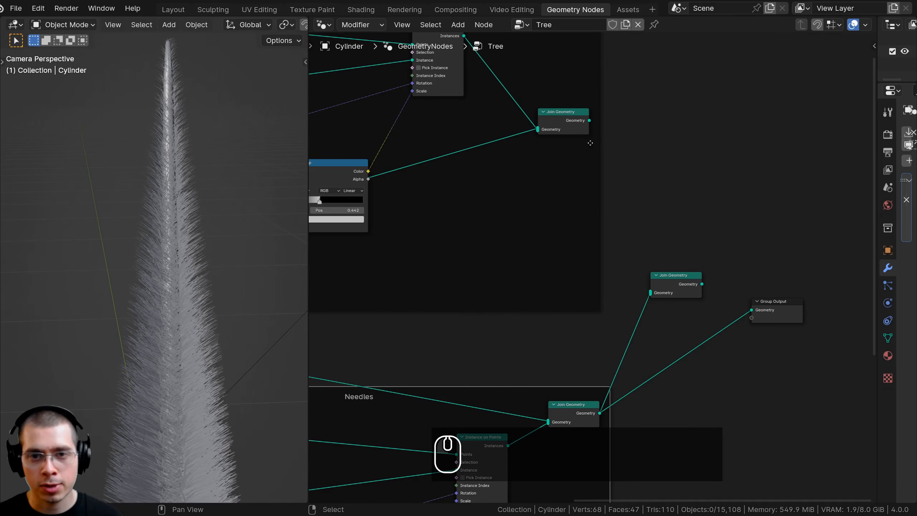
drag(590, 121, 650, 293)
scroll(526, 240, down, 2)
middle_drag(525, 235, 584, 249)
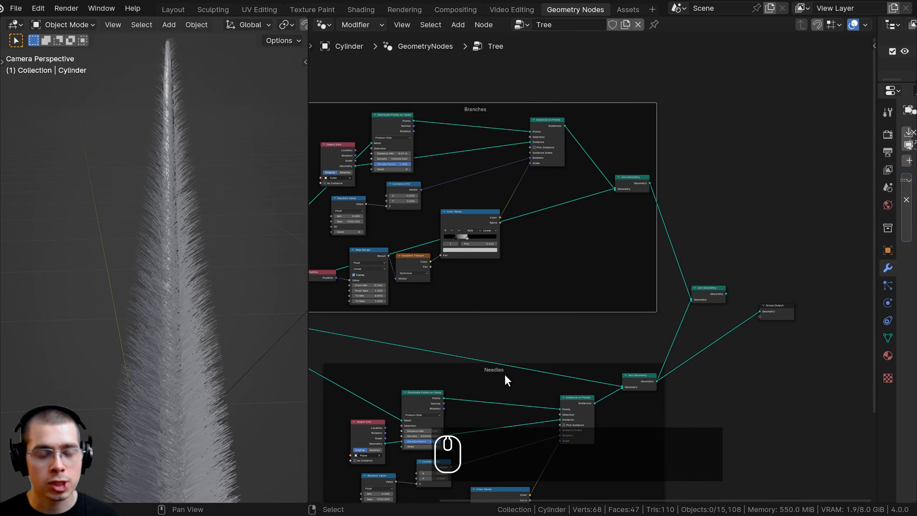
- Connect the new Join Geometry node's output to Group Output and line up Group Output beside it
scroll(653, 296, up, 3)
drag(671, 307, 765, 336)
drag(781, 330, 766, 302)
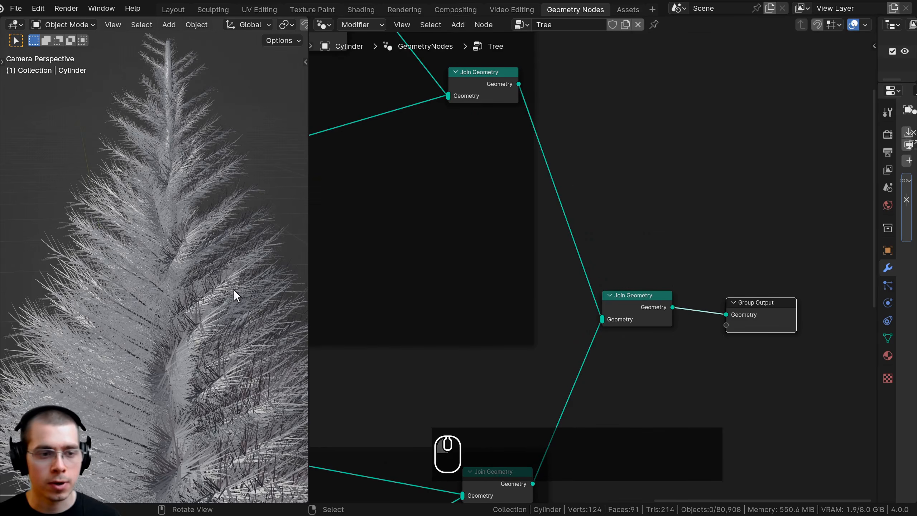
- Switch the viewport to Rendered shading and examine the tree's needles and branches from tip to base
scroll(207, 282, down, 2)
shift+scroll(160, 240, down, 2)
key(z)
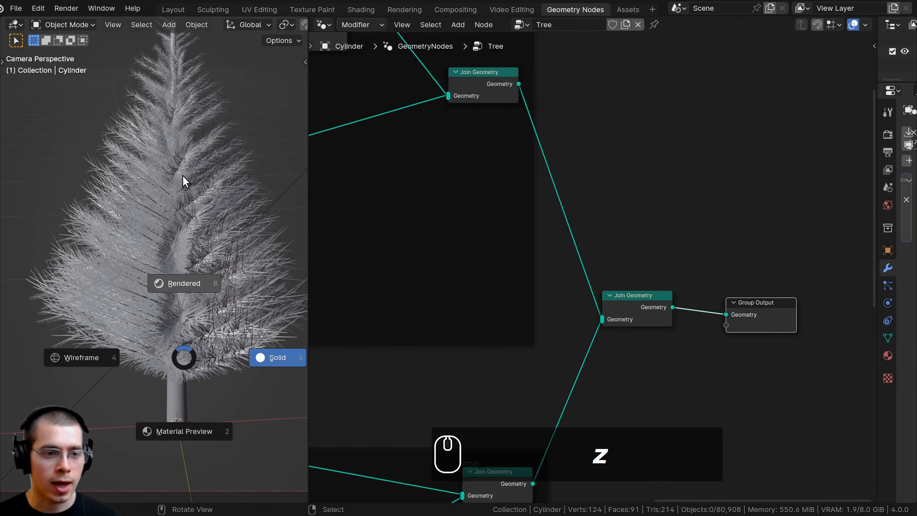
click(182, 174)
shift+middle_drag(188, 53, 174, 205)
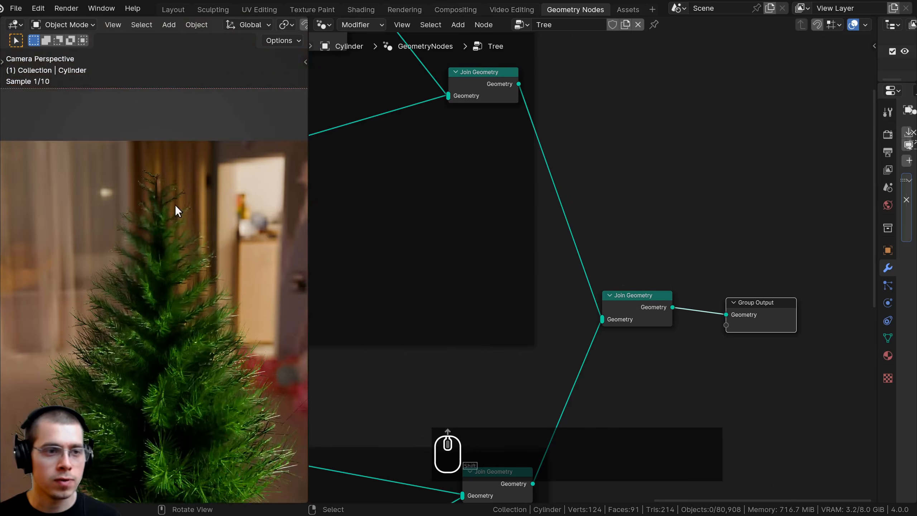
scroll(166, 162, up, 2)
shift+middle_drag(155, 311, 152, 216)
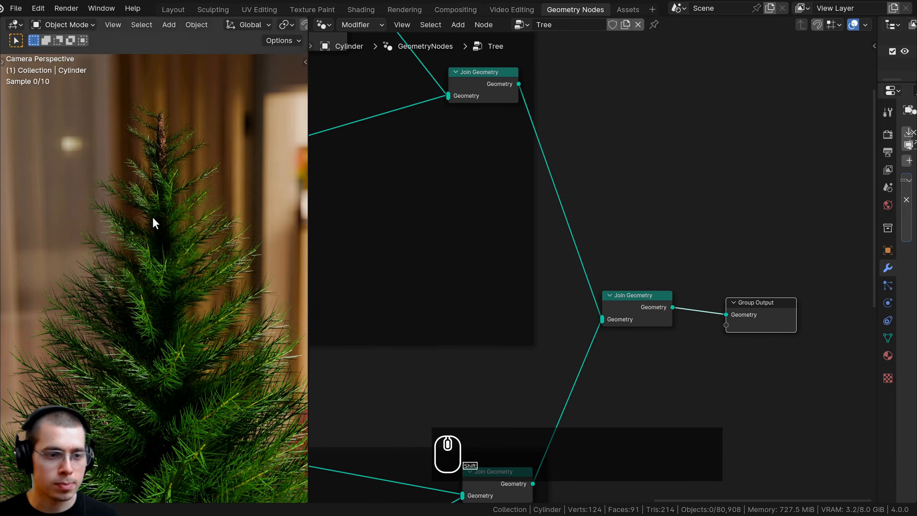
scroll(152, 278, up, 2)
scroll(163, 325, down, 3)
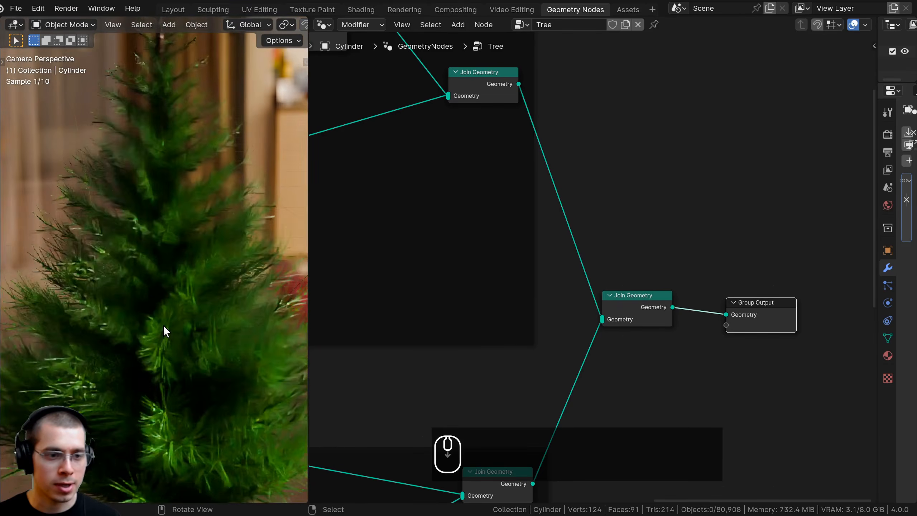
scroll(163, 325, down, 3)
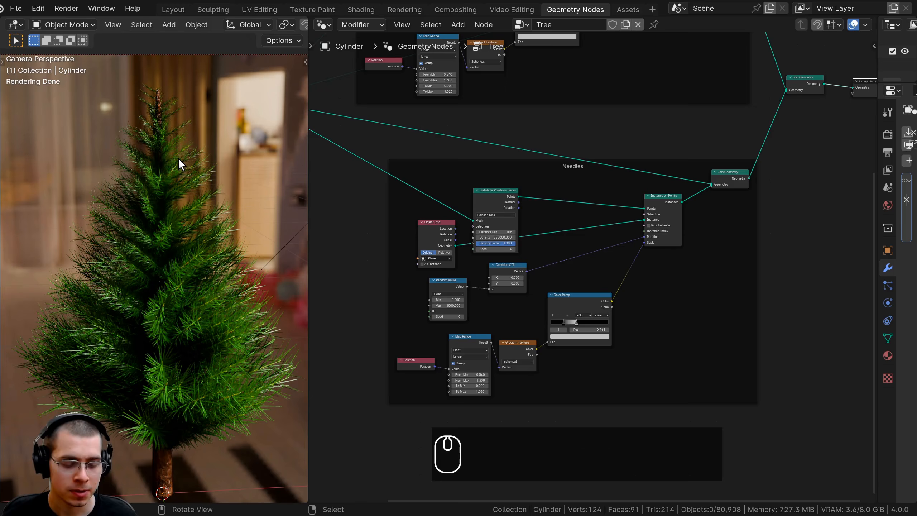
- Return the viewport to Solid shading, switch to the Layout workspace and bring the whole tree into view
key(z)
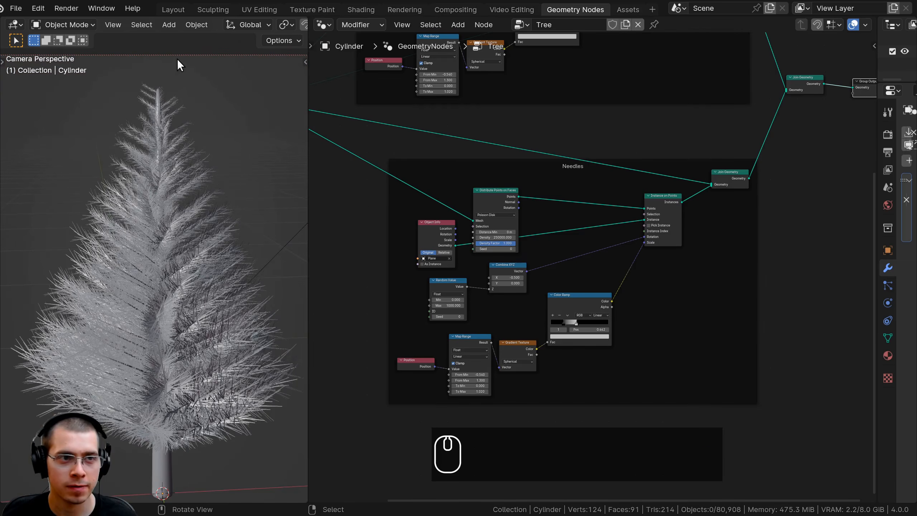
click(177, 12)
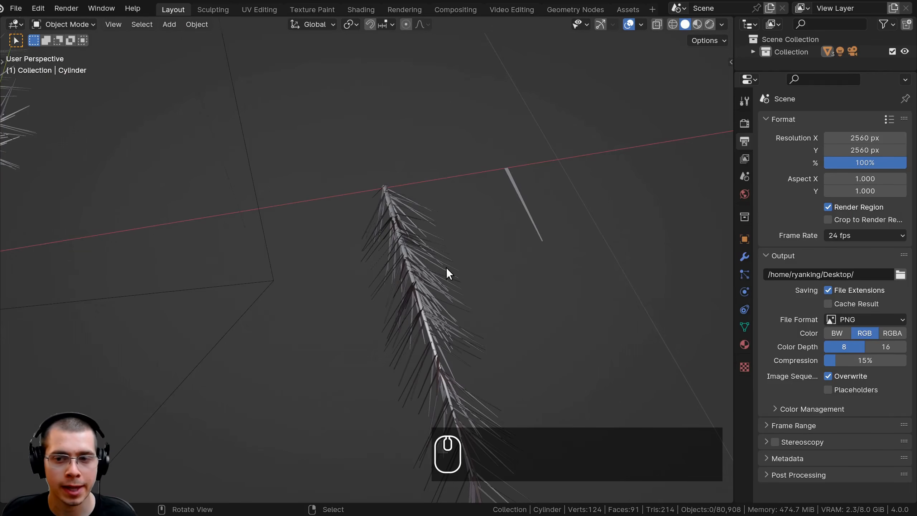
scroll(446, 258, down, 6)
middle_drag(445, 257, 372, 168)
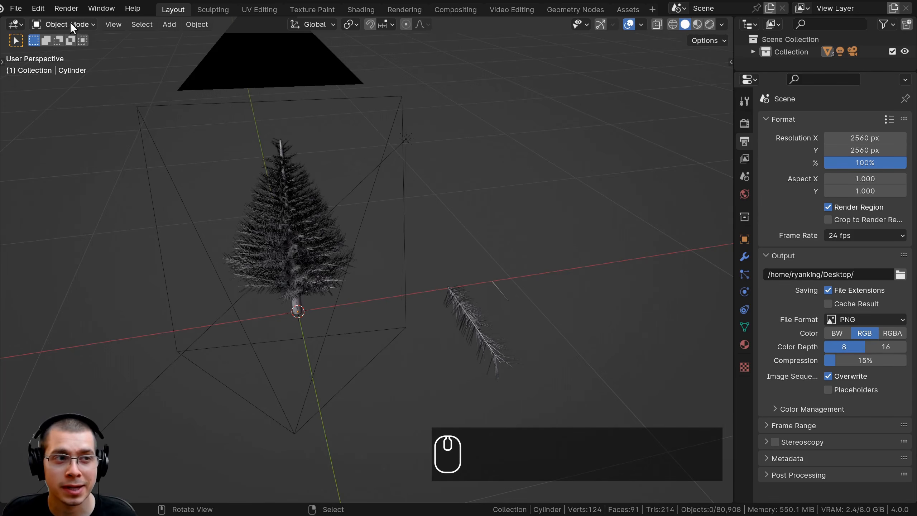
- Search the add-on preferences for "extra" to check that the Extra Objects add-ons are enabled
click(46, 9)
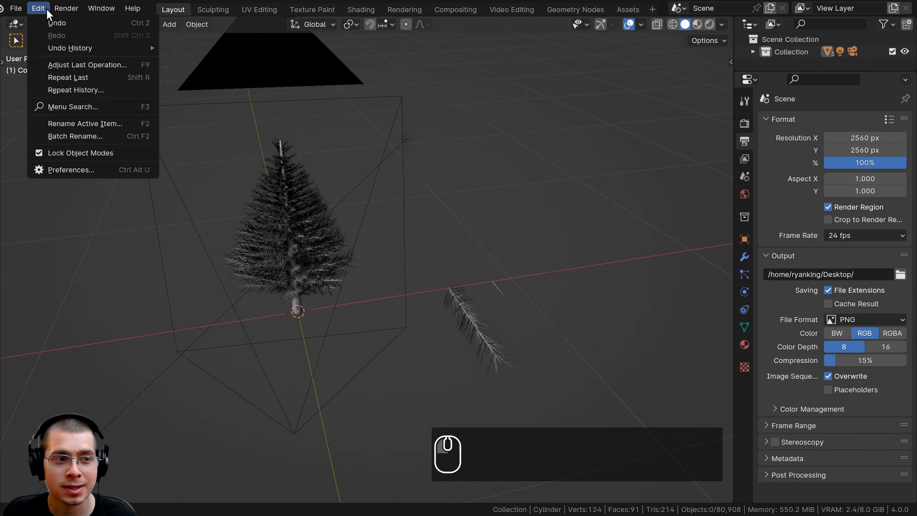
click(110, 166)
drag(153, 1, 331, 57)
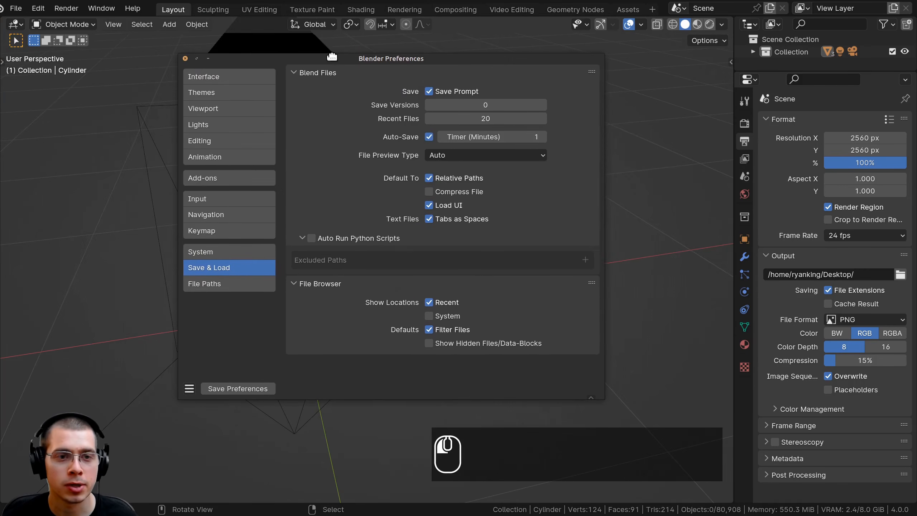
click(216, 178)
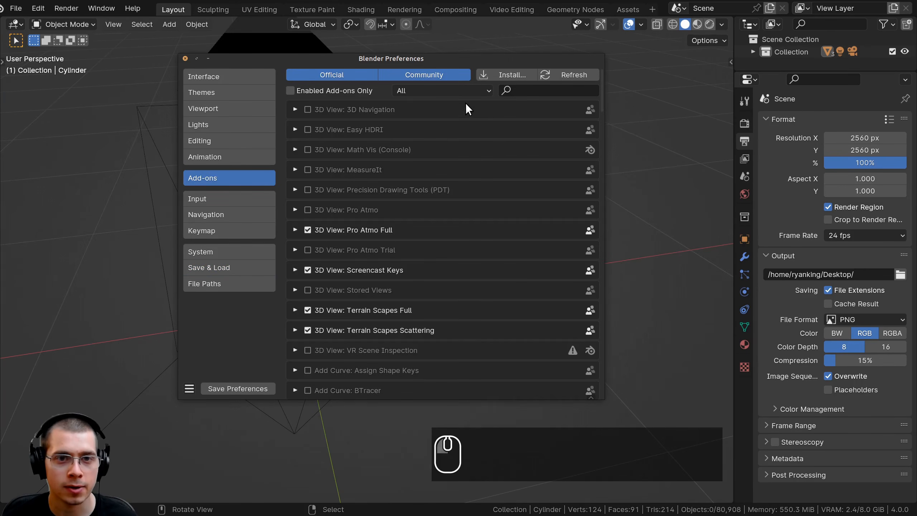
click(516, 91)
text(extra)
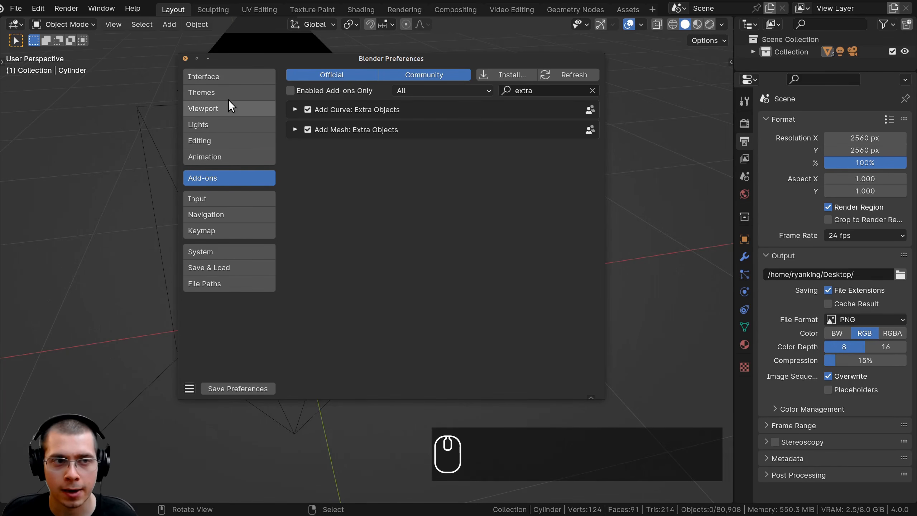
click(185, 58)
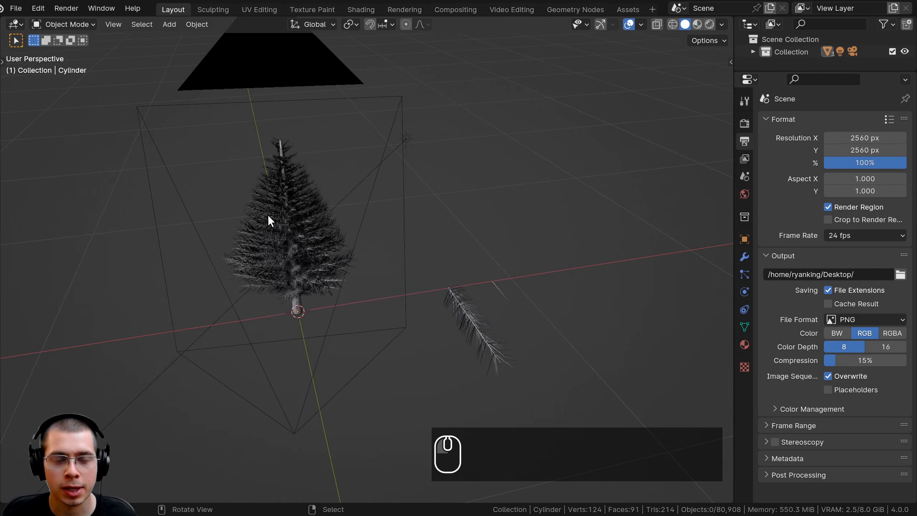
- Add a Simple Star mesh from the extra objects at the base of the tree
shift+middle_drag(279, 190, 345, 176)
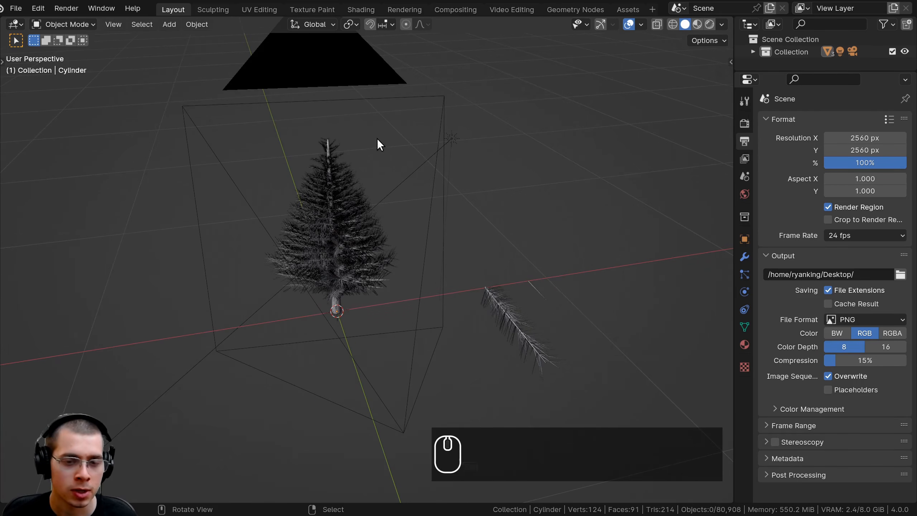
key(shift+a)
mouse_move(373, 154)
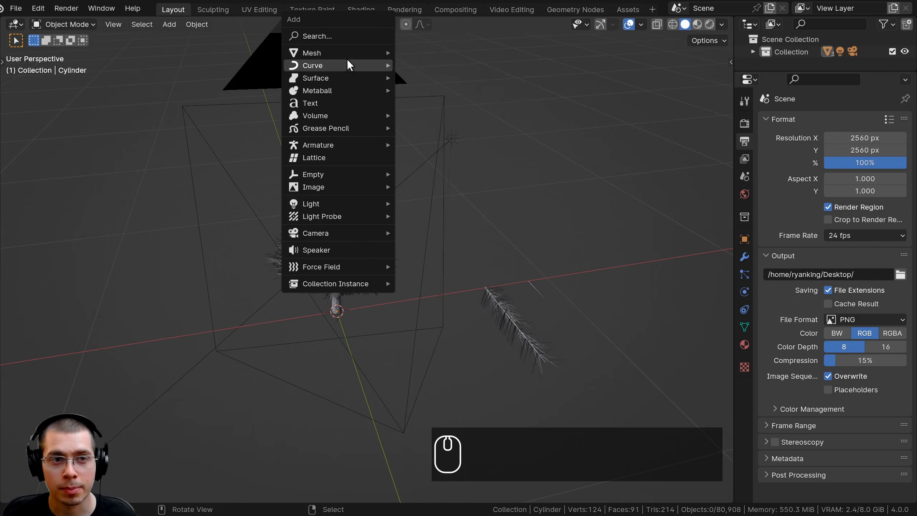
mouse_move(361, 54)
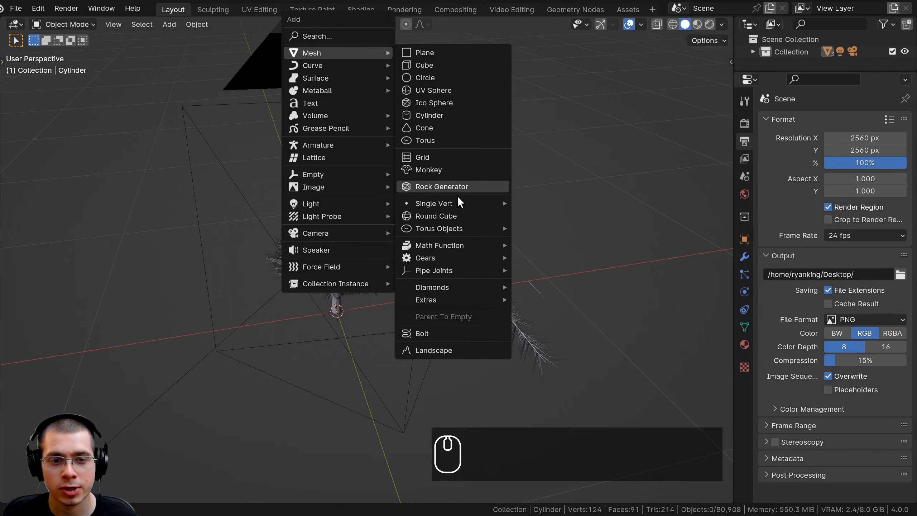
mouse_move(456, 300)
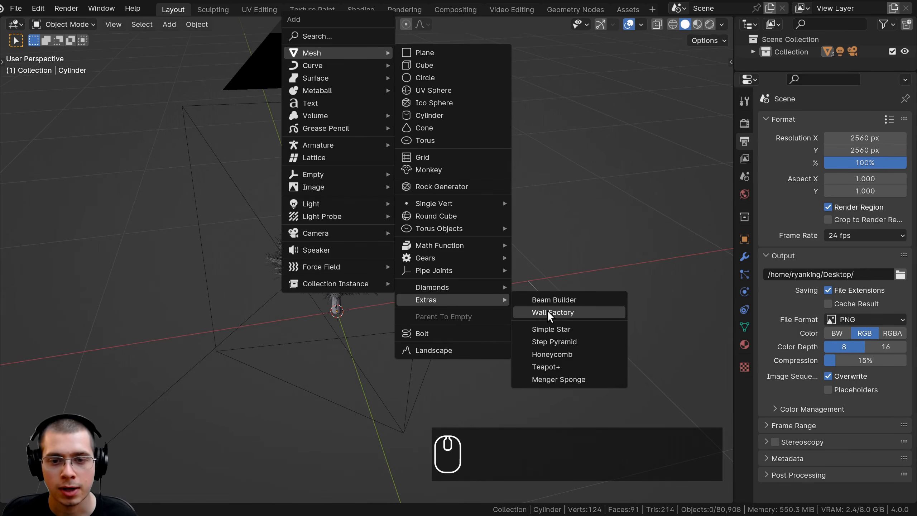
click(564, 331)
shift+scroll(502, 256, down, 1)
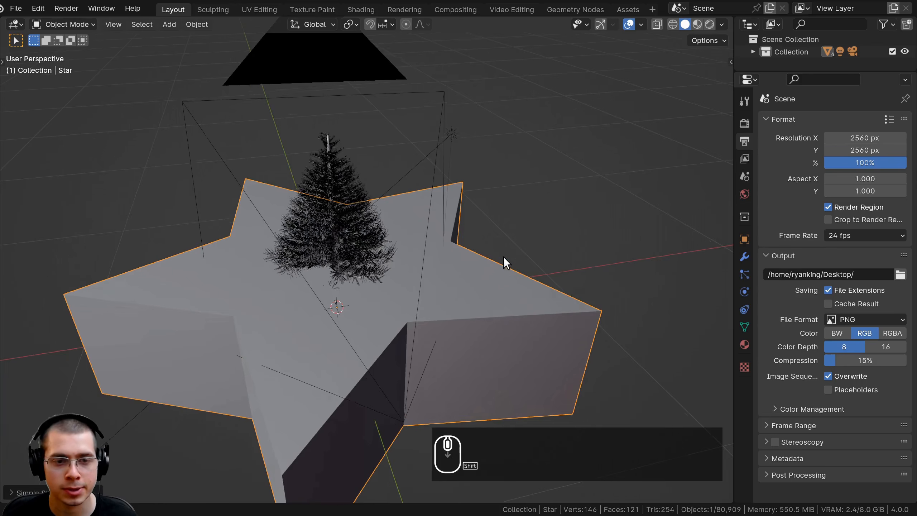
scroll(494, 245, down, 4)
- In Edit Mode, select the star's upper and lower centre vertices and invert the selection to its outer vertices
key(Tab)
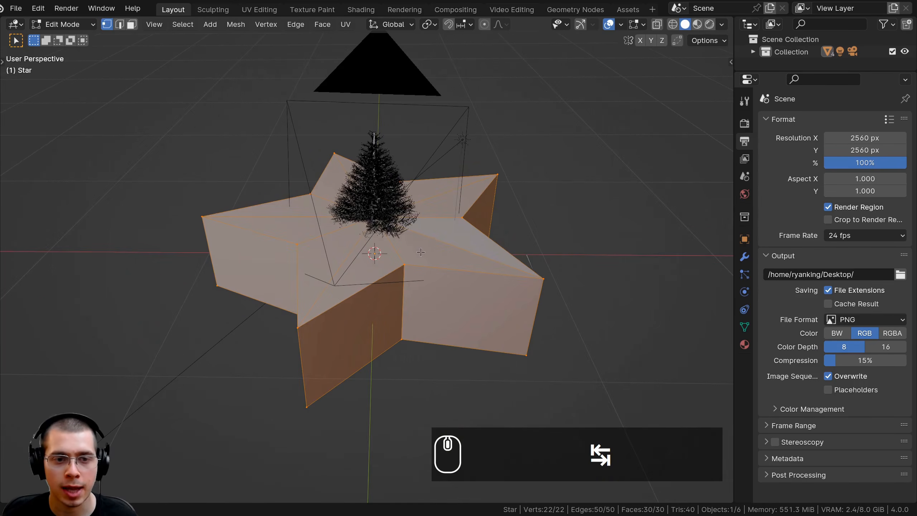
click(421, 252)
mouse_move(420, 252)
middle_down()
mouse_move(385, 163)
mouse_move(385, 263)
mouse_move(361, 249)
middle_up()
shift+click(430, 277)
key(z)
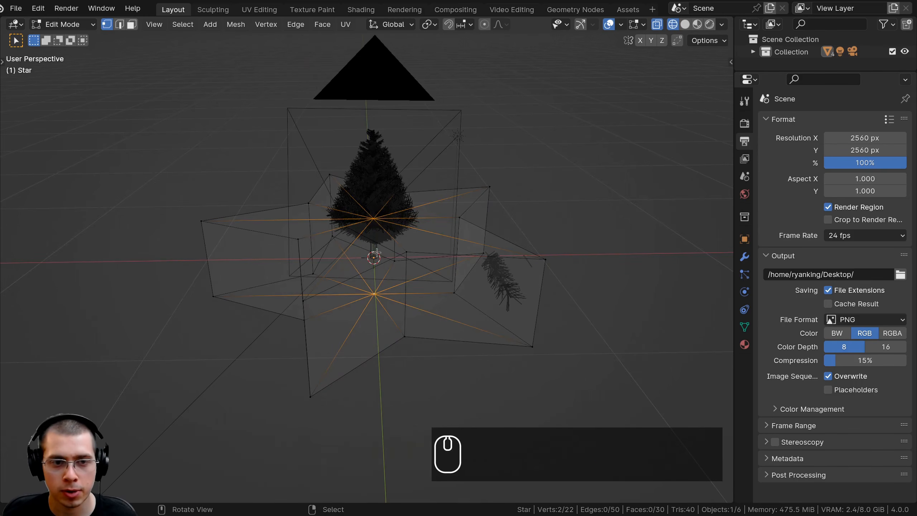
key(z)
click(434, 232)
shift+scroll(433, 231, up, 1)
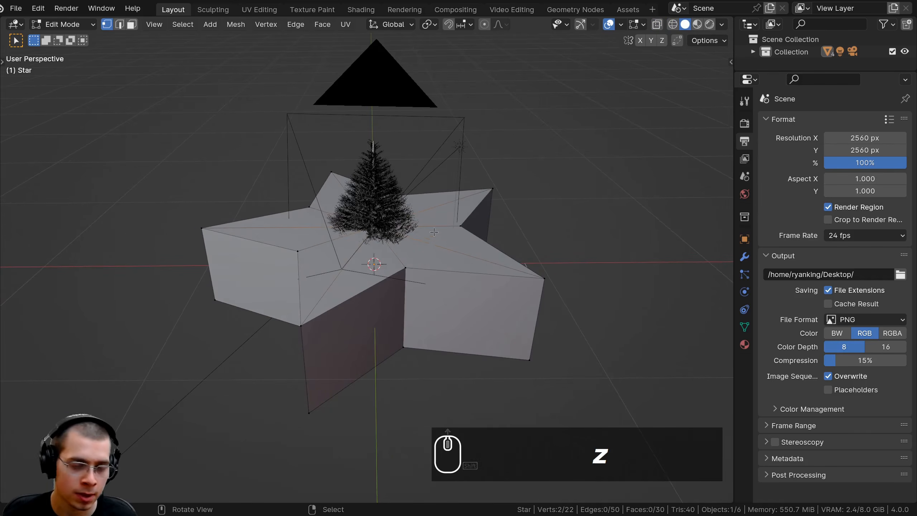
key(ctrl+i)
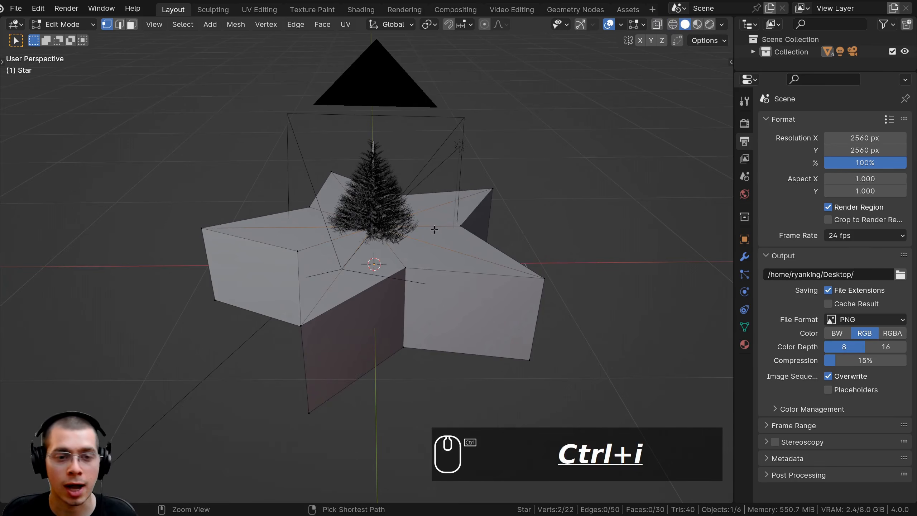
middle_drag(439, 232, 477, 219)
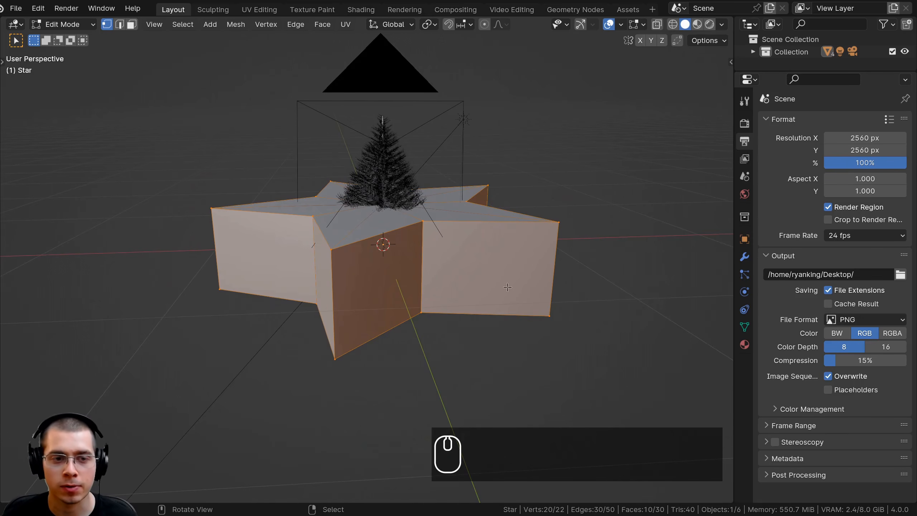
- Scale the star's outer vertices down along Z to leave a thin rim with raised centres on both sides
middle_drag(507, 287, 657, 196)
key(s)
key(z)
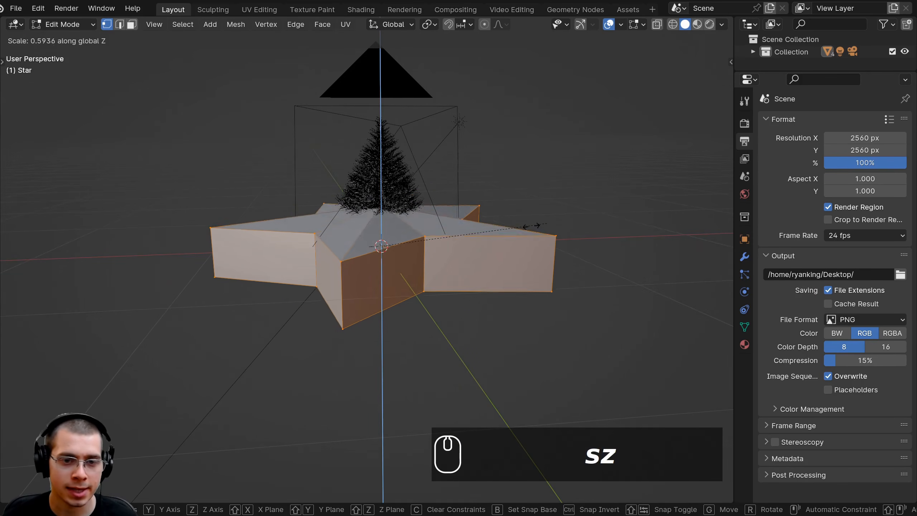
click(535, 226)
key(s)
key(z)
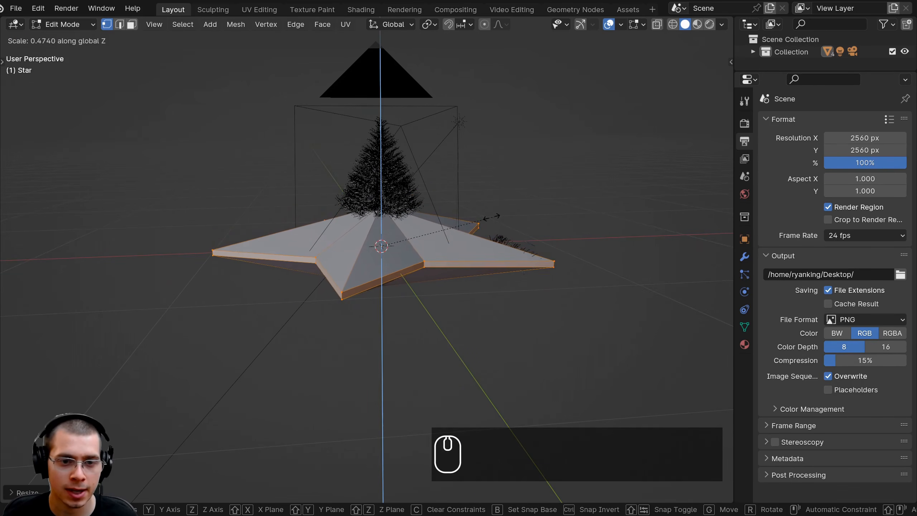
click(500, 215)
middle_drag(500, 209, 356, 208)
key(s)
key(z)
click(568, 175)
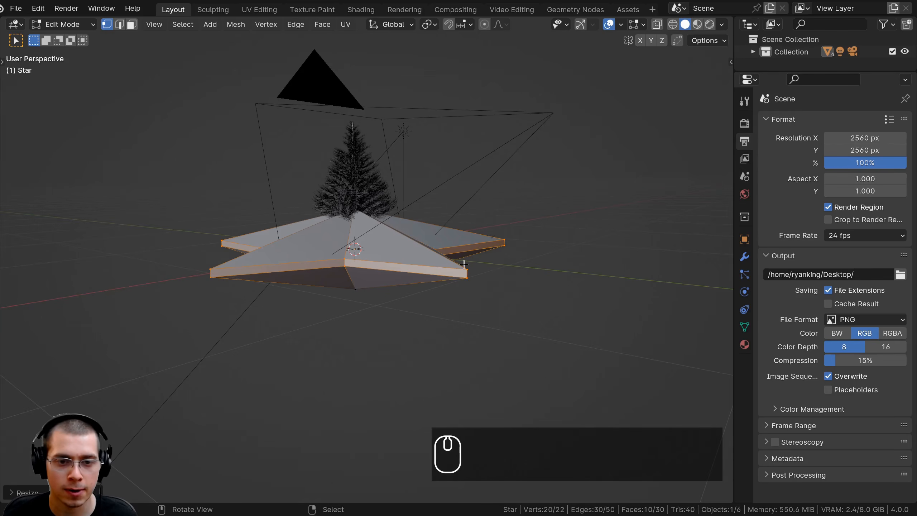
- Bevel all edges of the star with 3 segments and a width of about 0.0145 m
scroll(463, 265, up, 4)
key(a)
key(a)
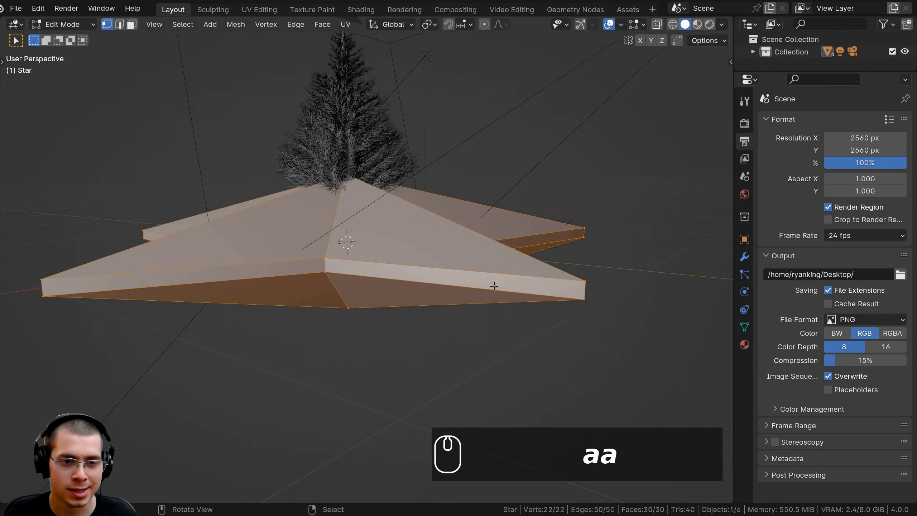
middle_drag(494, 286, 601, 253)
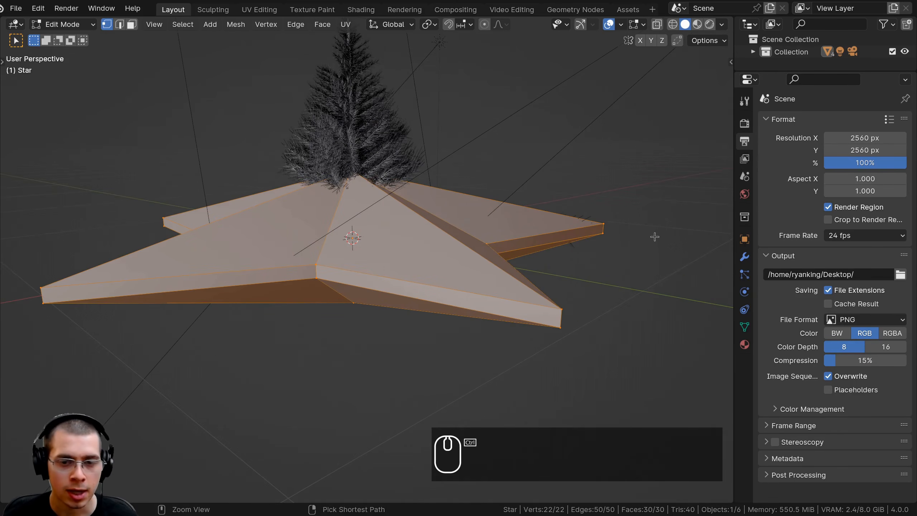
key(ctrl+b)
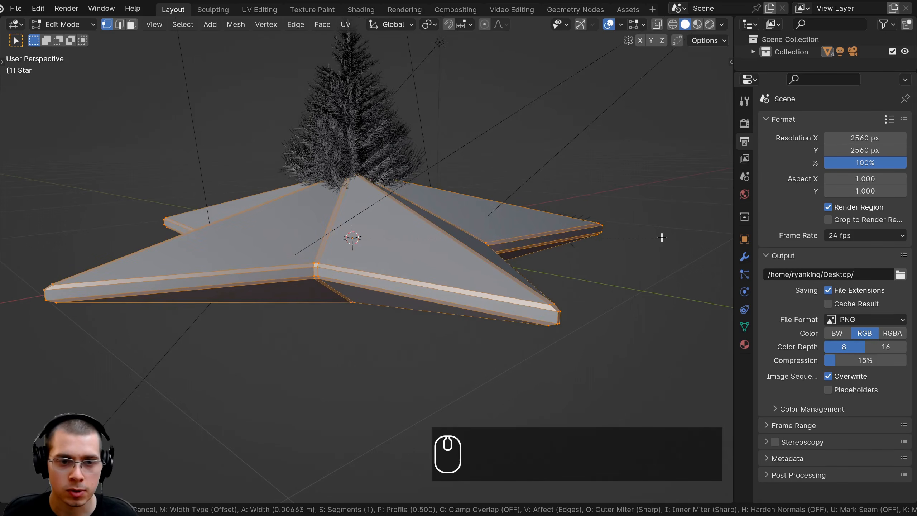
scroll(662, 237, up, 1)
scroll(662, 238, up, 1)
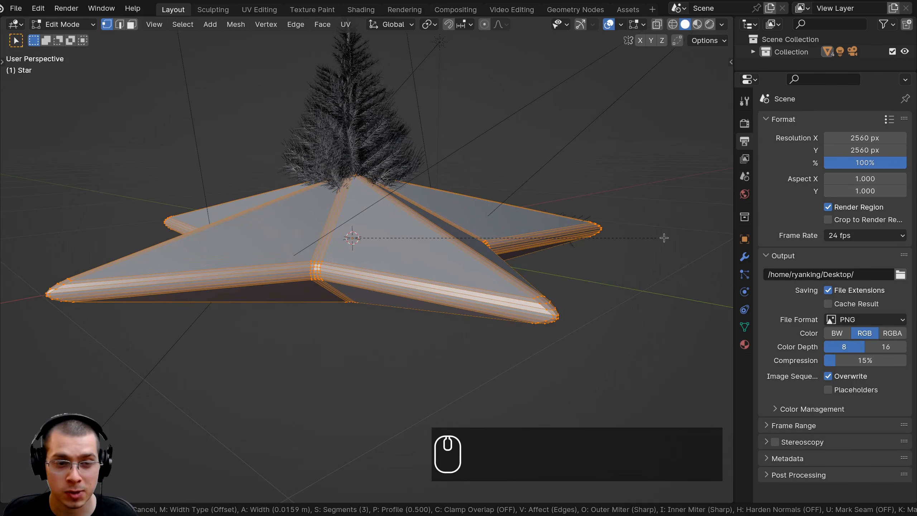
key(shift)
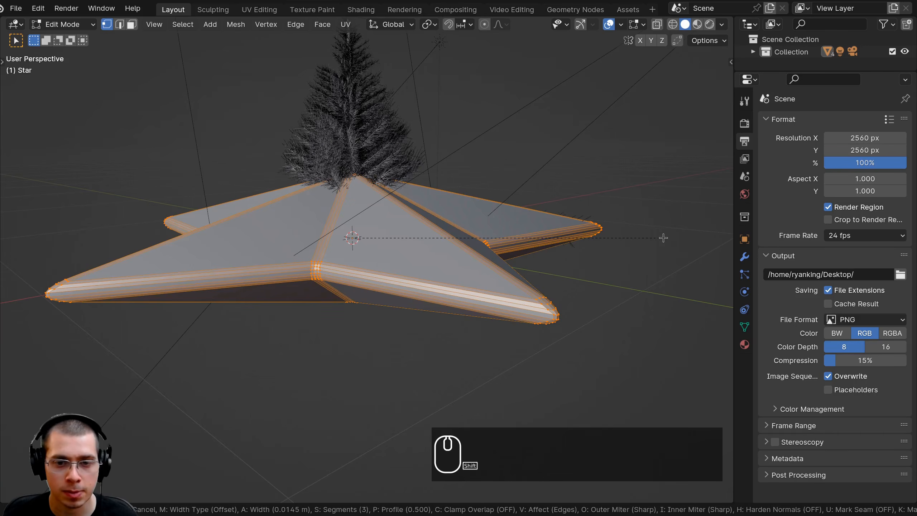
click(662, 237)
- Leave Edit Mode and apply Shade Smooth to the star
scroll(433, 160, down, 1)
mouse_move(431, 158)
middle_down()
mouse_move(425, 172)
mouse_move(371, 189)
mouse_move(376, 254)
middle_up()
key(Tab)
key(w)
click(333, 191)
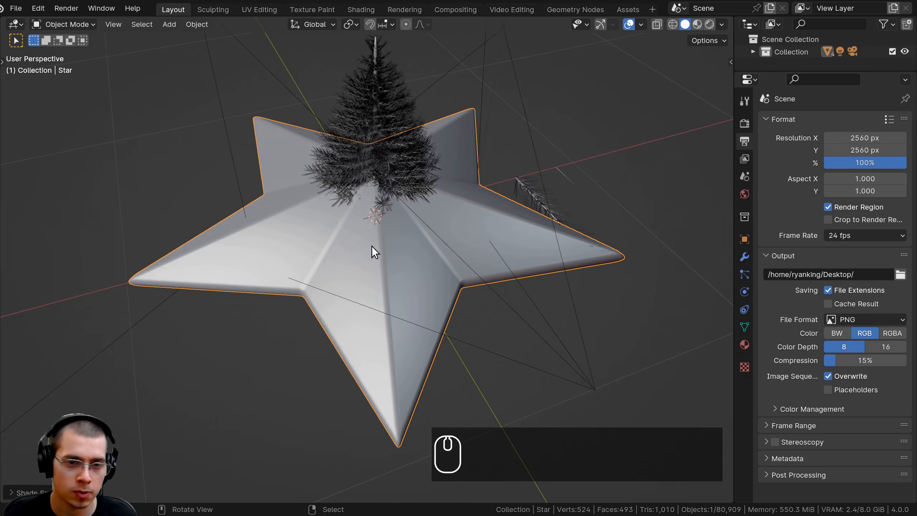
- Scale the star down to a small tree topper and move it up along Z to the tip of the tree
key(s)
click(401, 333)
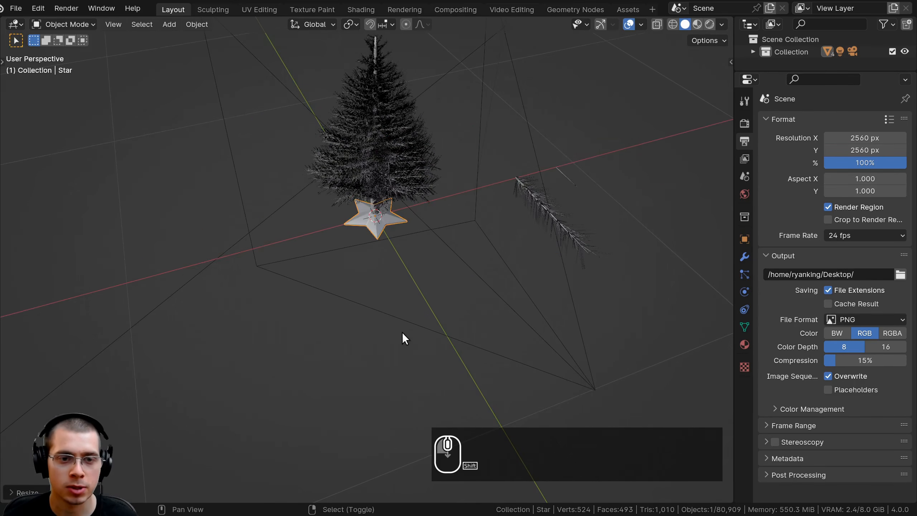
shift+scroll(402, 331, down, 3)
key(g)
key(z)
click(420, 185)
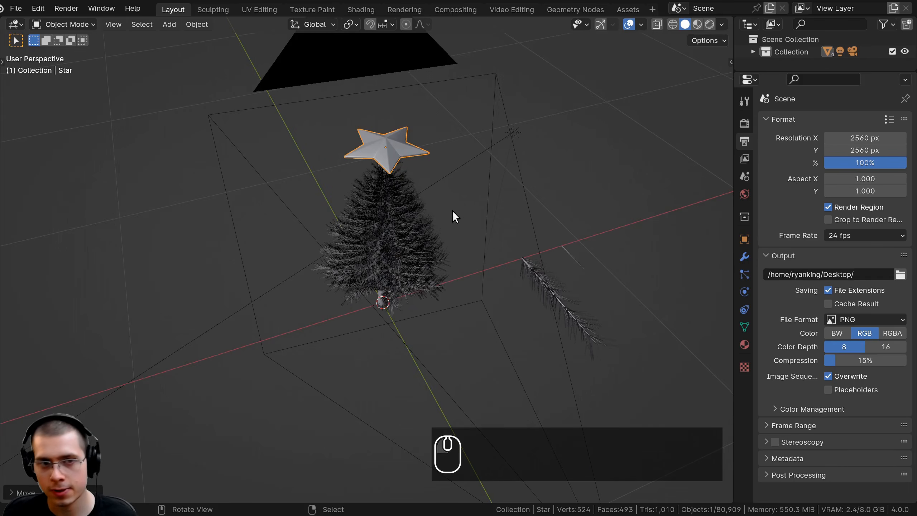
- Scale the star down further and rotate it 90 degrees about the X axis so it stands upright
key(s)
click(413, 166)
key(KP_Decimal)
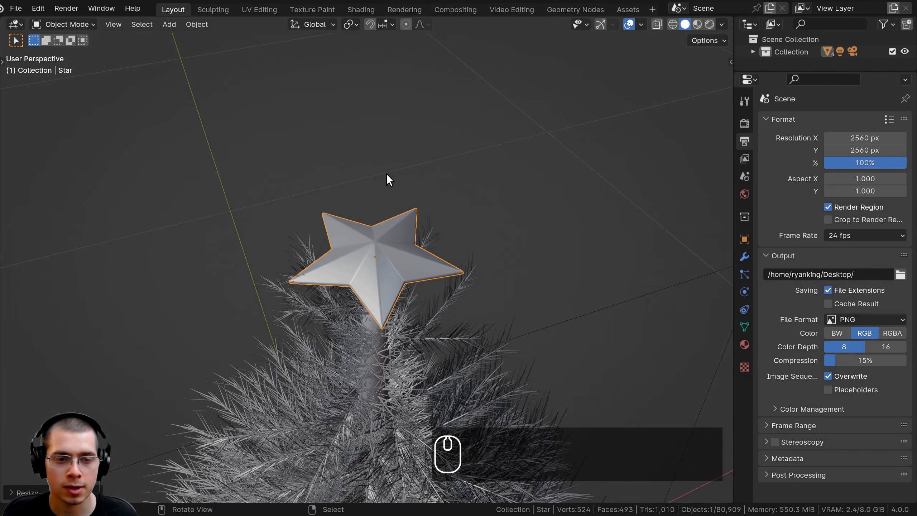
scroll(332, 229, up, 2)
middle_drag(332, 229, 377, 199)
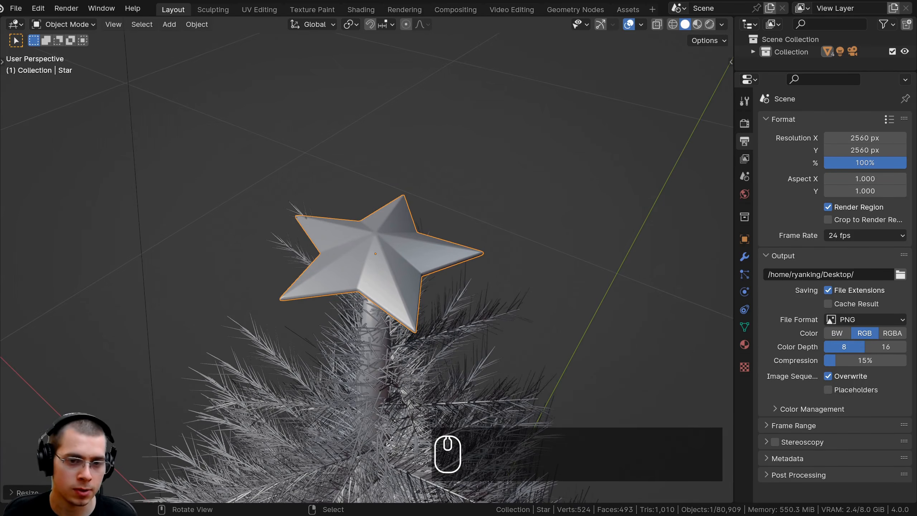
key(r)
key(x)
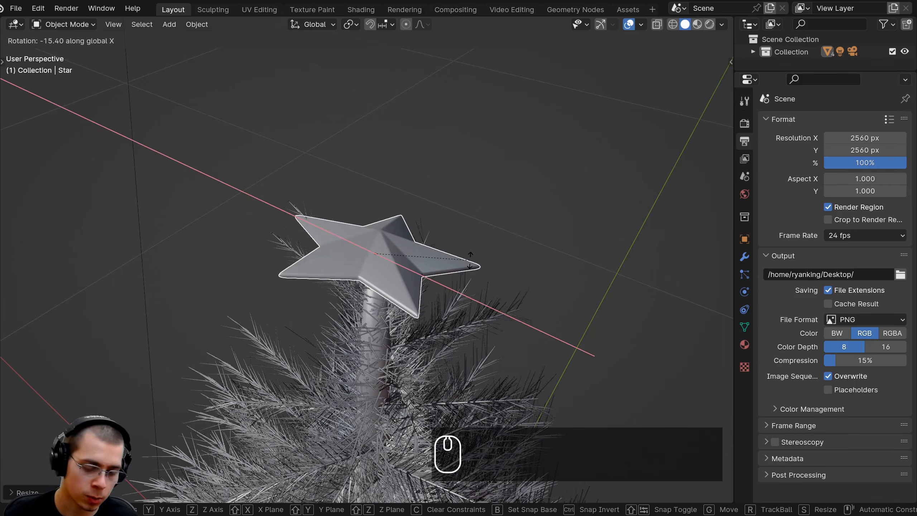
text(90)
key(Return)
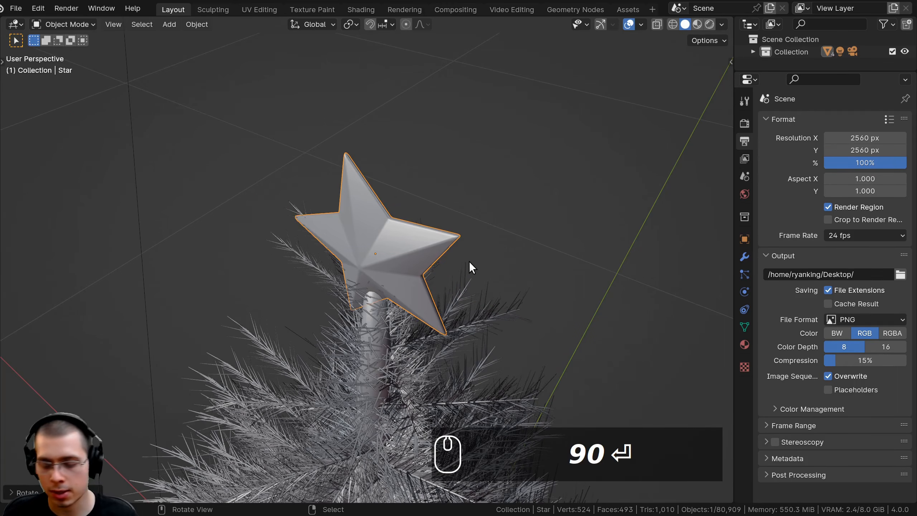
- In front view, rotate the star about 18 degrees, raise it onto the trunk tip, and straighten its mesh so one point faces up
key(KP_1)
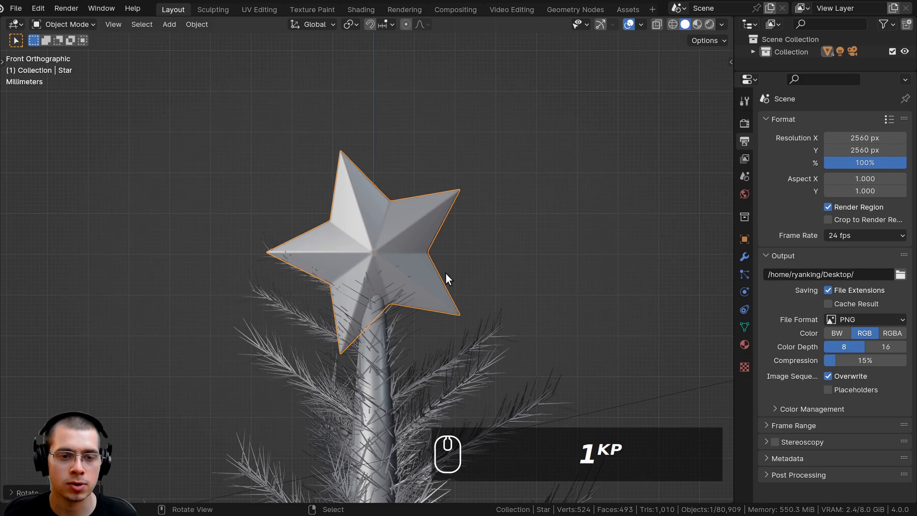
key(r)
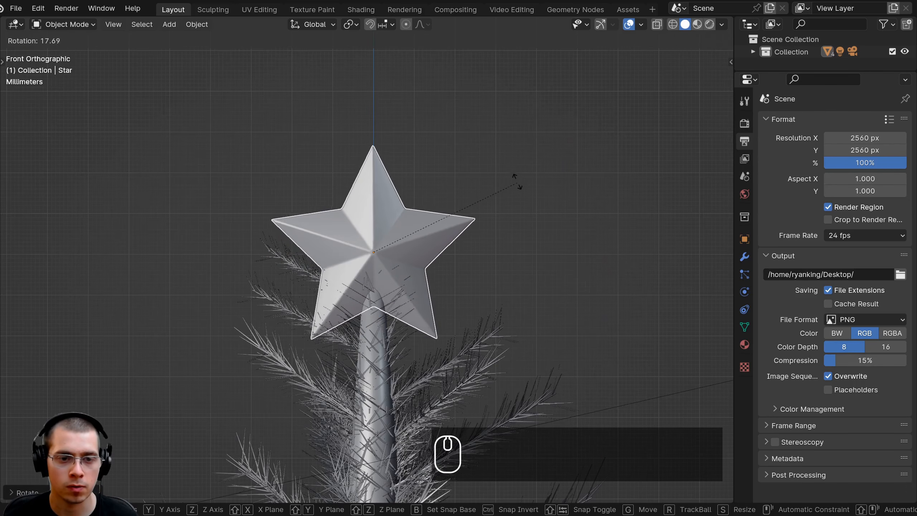
click(517, 177)
key(g)
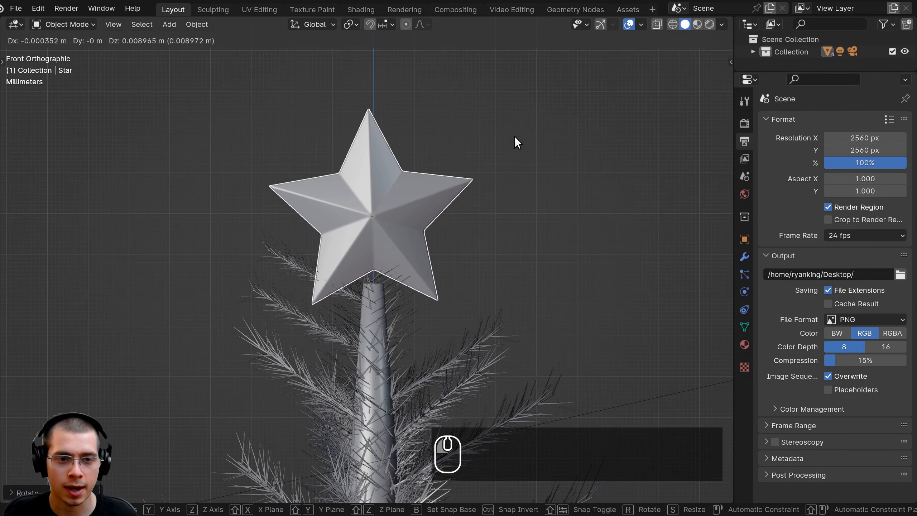
click(514, 136)
key(Tab)
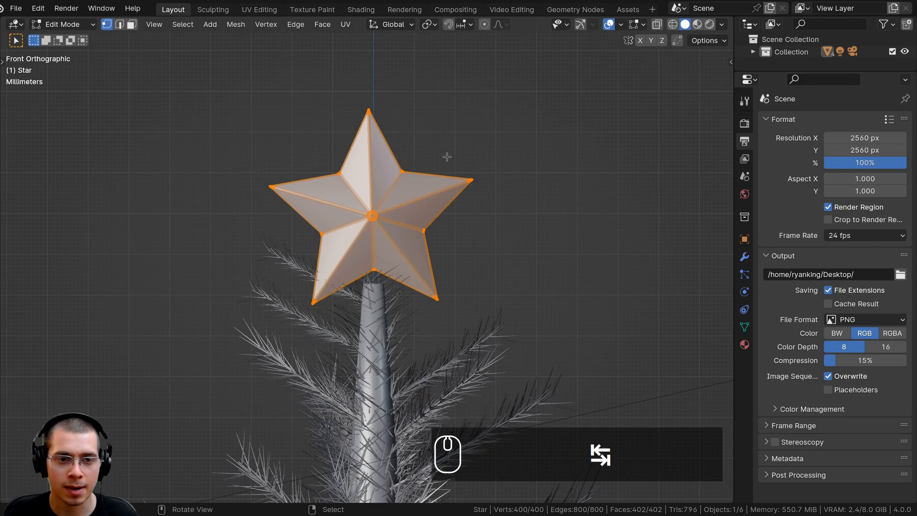
key(r)
click(471, 189)
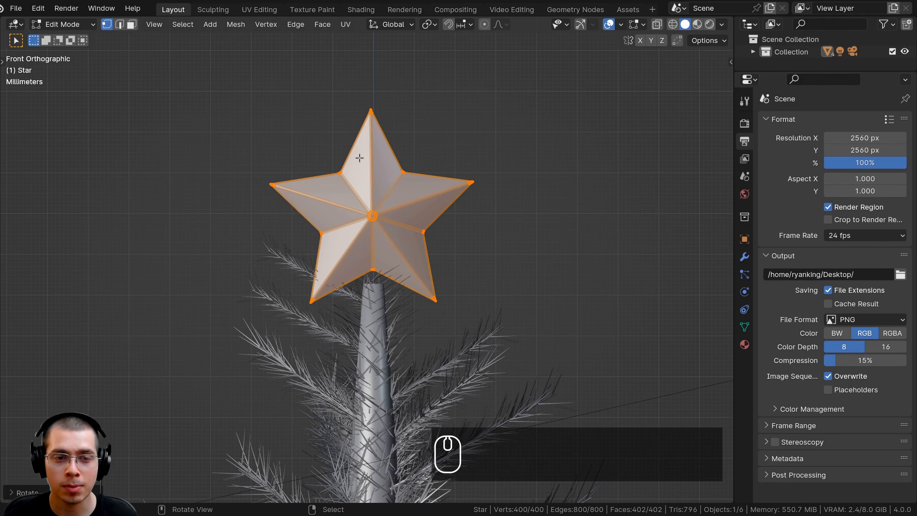
- Add a cylinder inside the star's mesh and scale it down to a small fraction of its size
key(shift+a)
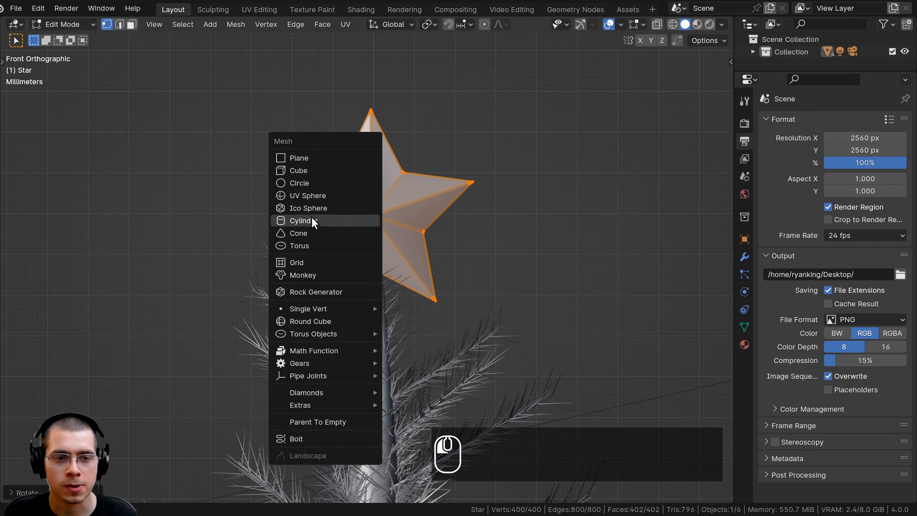
click(333, 221)
scroll(361, 233, down, 3)
scroll(361, 236, down, 4)
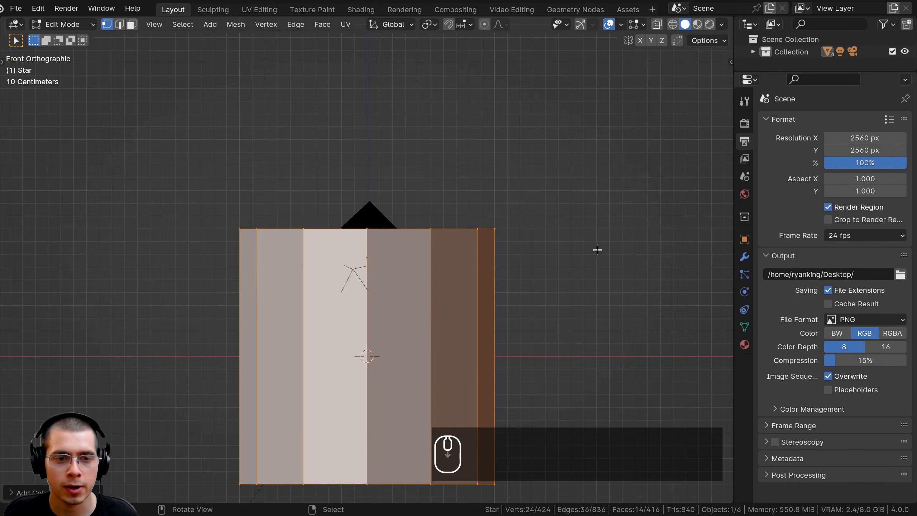
key(s)
click(396, 338)
- Move the cylinder up along Z to the trunk tip beneath the star and shrink it to slightly wider than the trunk
key(g)
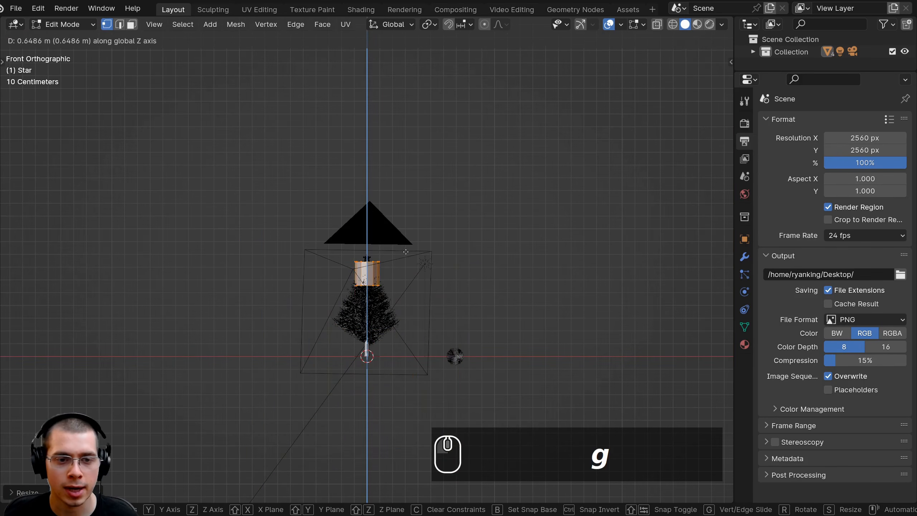
click(396, 239)
scroll(497, 233, up, 8)
key(s)
click(391, 237)
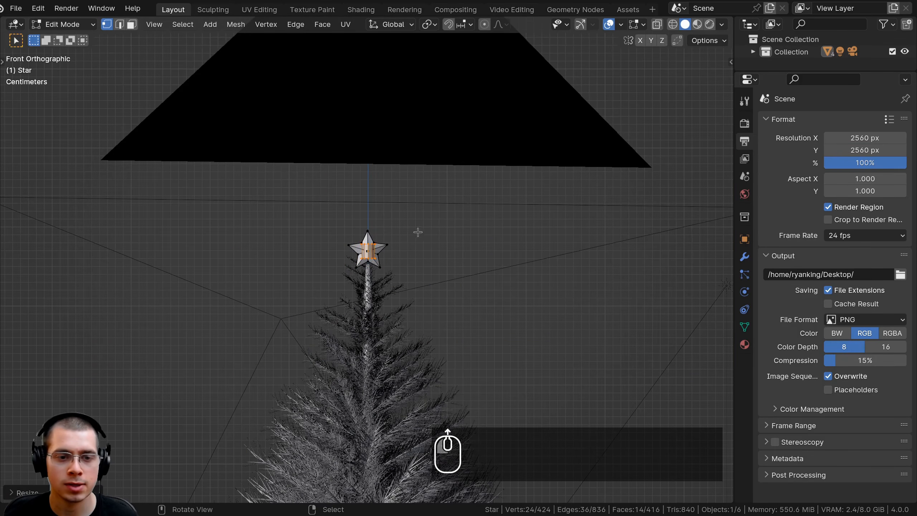
scroll(433, 216, up, 10)
- Select the cylinder's top vertices in wireframe display and scale them inward to taper it into a cone
key(z)
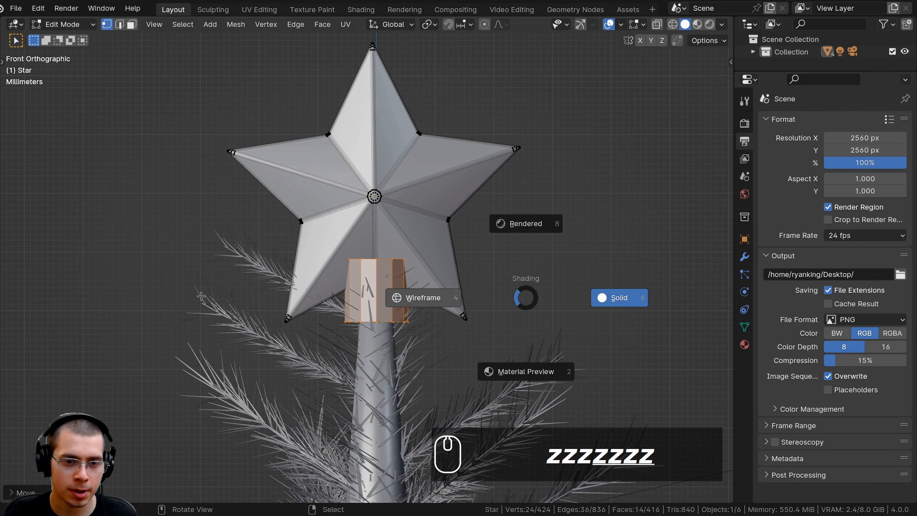
click(200, 295)
shift+middle_drag(295, 322, 301, 300)
scroll(301, 301, up, 2)
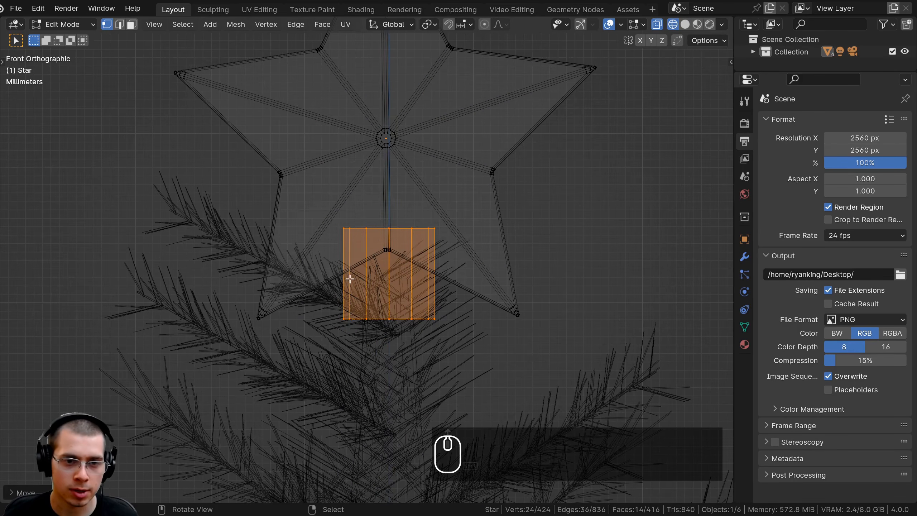
key(a)
key(a)
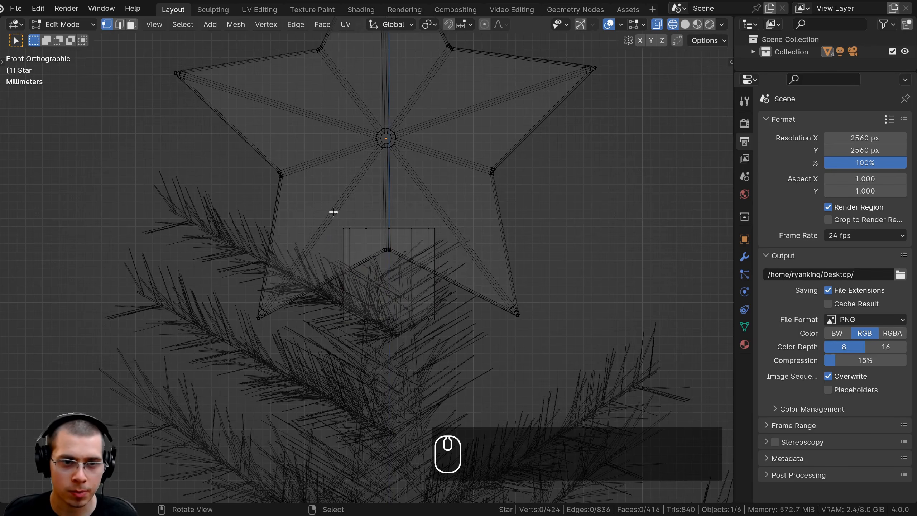
drag(333, 212, 451, 243)
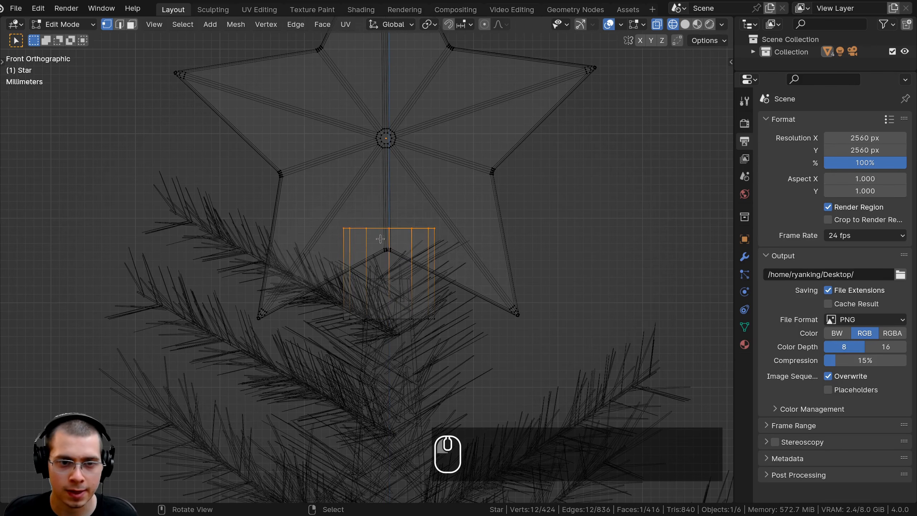
key(s)
click(426, 237)
- Return to solid display and lower the cone's top ring along Z to just below the star's inner corner
key(z)
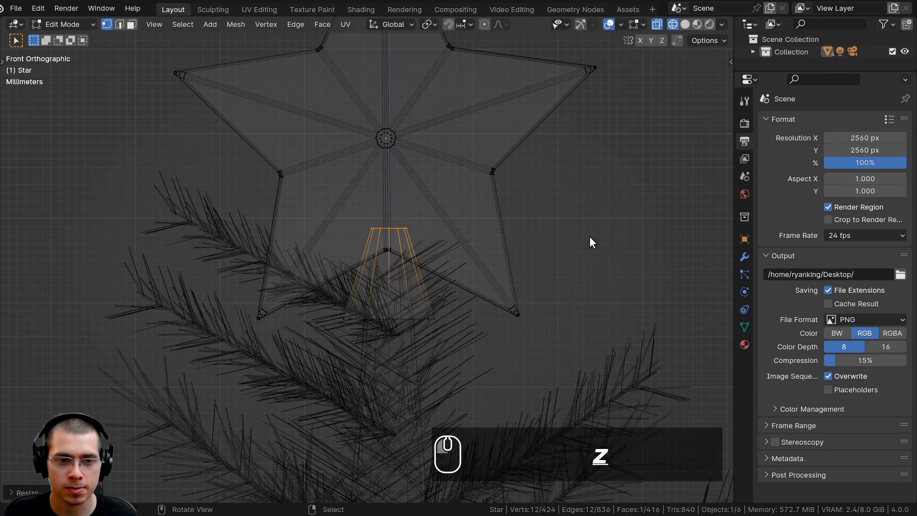
click(591, 241)
key(s)
key(g)
key(z)
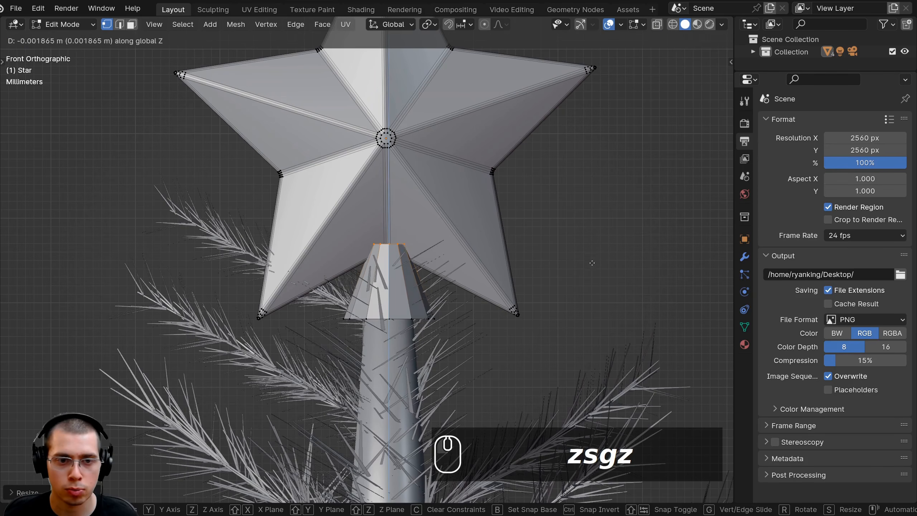
click(593, 272)
key(s)
click(593, 272)
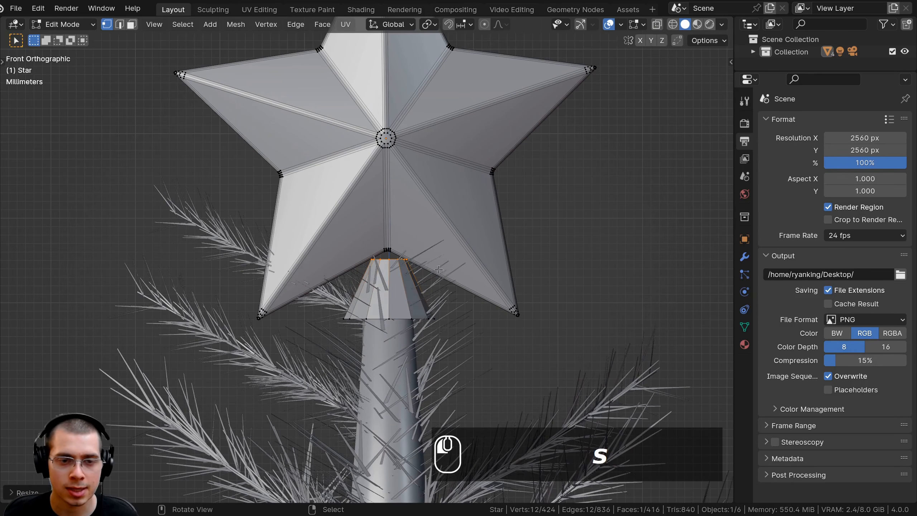
- Extrude the cone's top face up into the star and scale it down to a narrow tip
key(e)
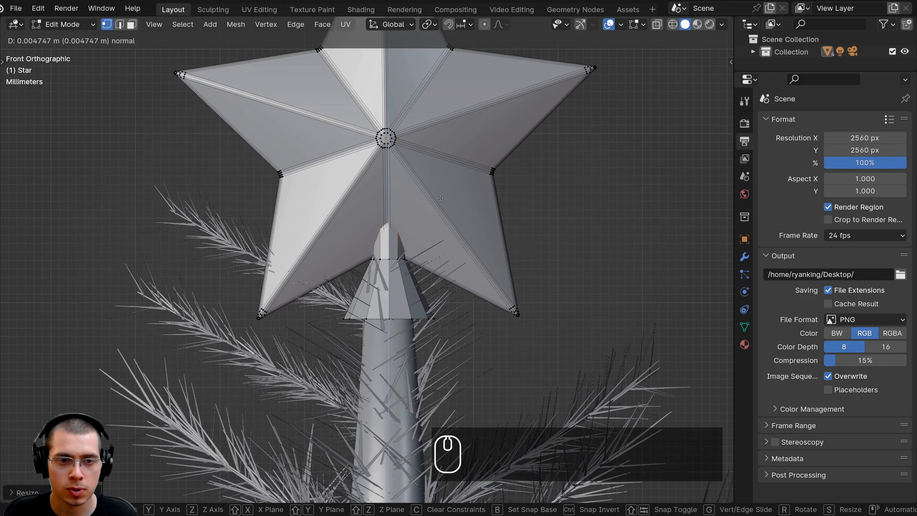
key(s)
click(431, 195)
middle_drag(431, 195, 391, 251)
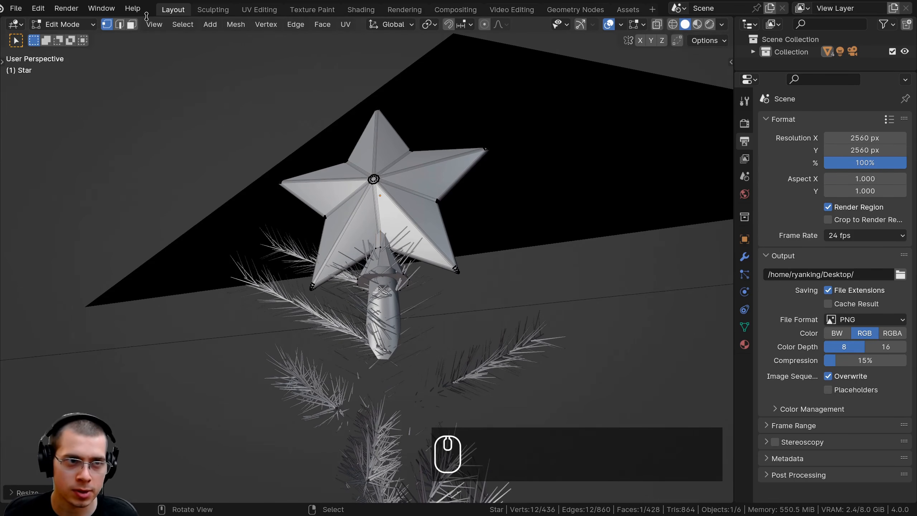
- Select the cone's bottom face in face mode and inset it slightly to leave a thin rim
click(132, 25)
click(372, 279)
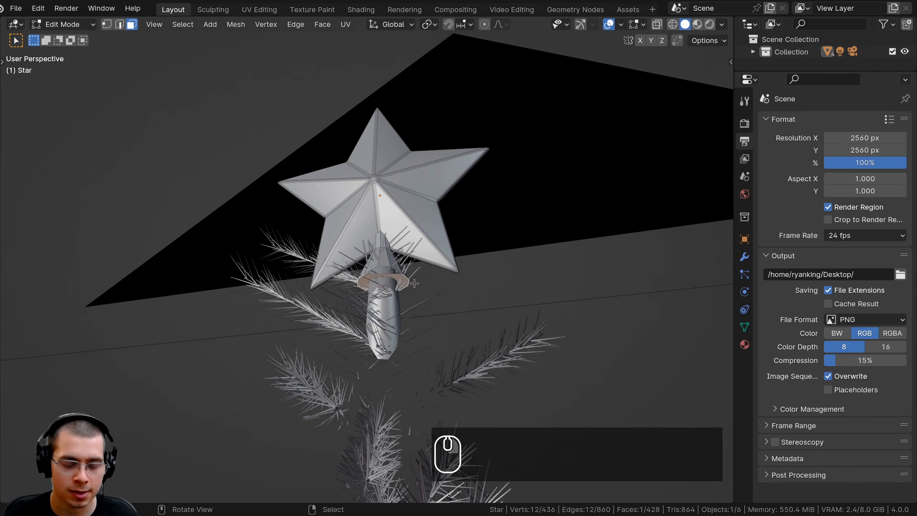
middle_drag(372, 279, 466, 275)
key(i)
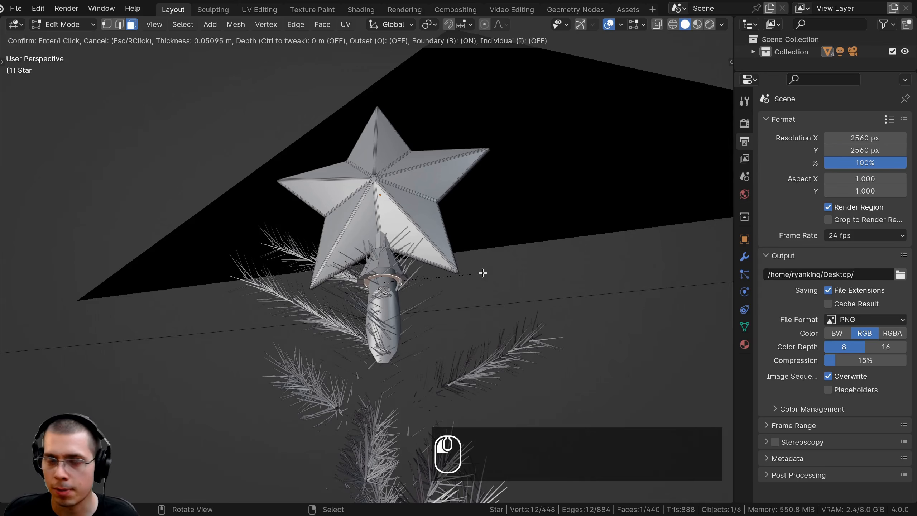
click(483, 273)
- Extrude the inset bottom face up into the cone to hollow it, and scale that face down
key(e)
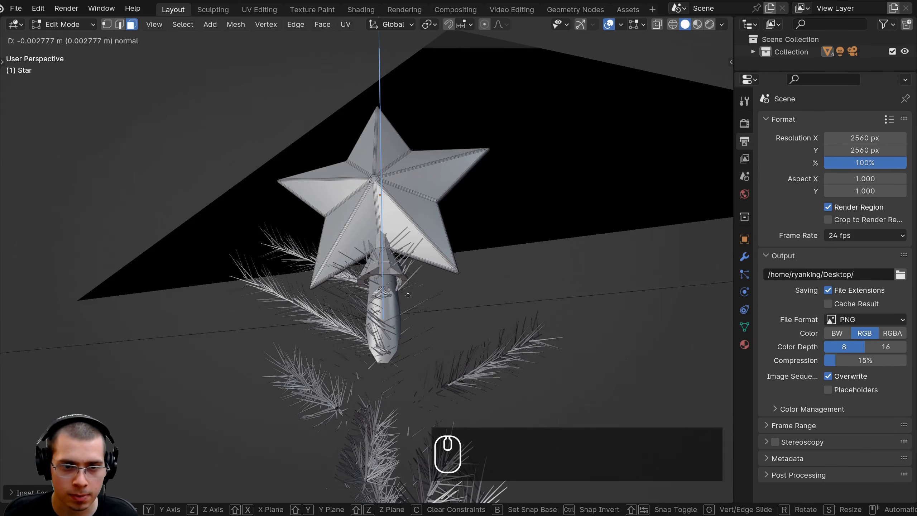
click(408, 292)
key(KP_5)
scroll(539, 287, up, 4)
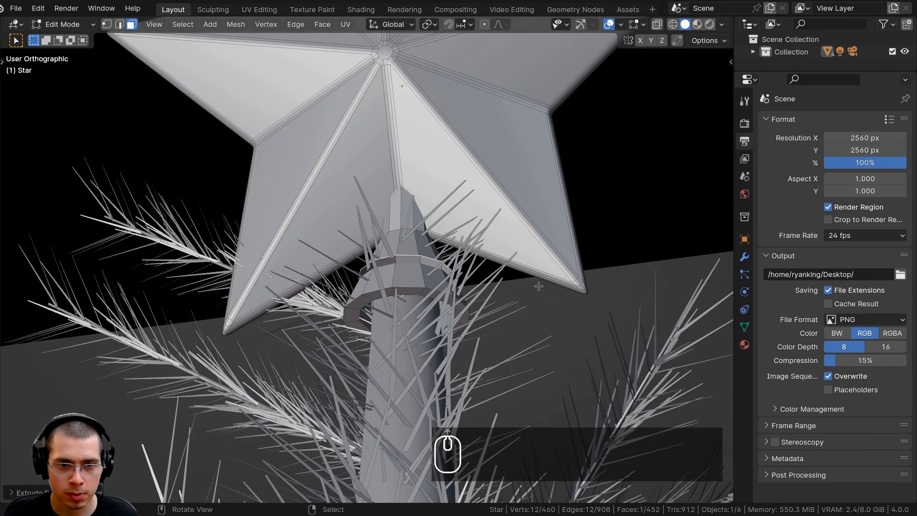
shift+middle_drag(539, 287, 541, 256)
key(s)
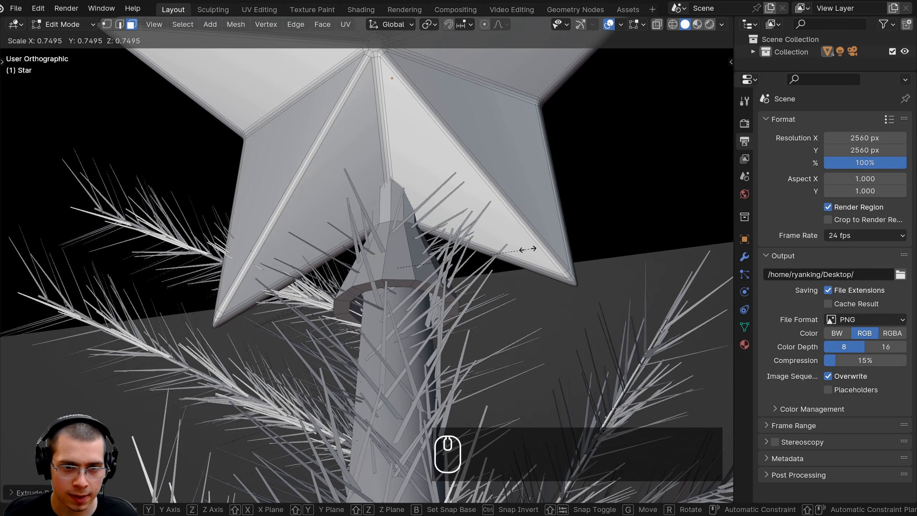
click(514, 250)
- Leave Edit Mode and apply Shade Smooth to the star with its cone base
key(Tab)
key(w)
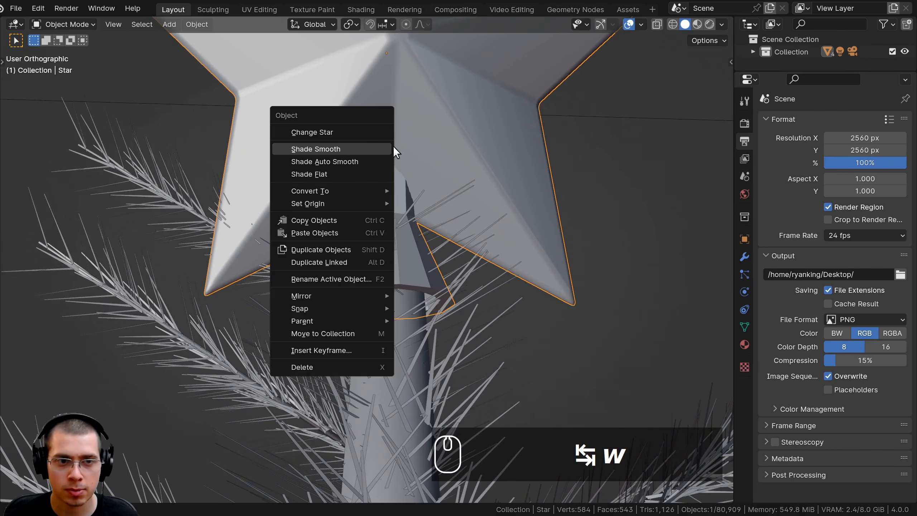
click(355, 147)
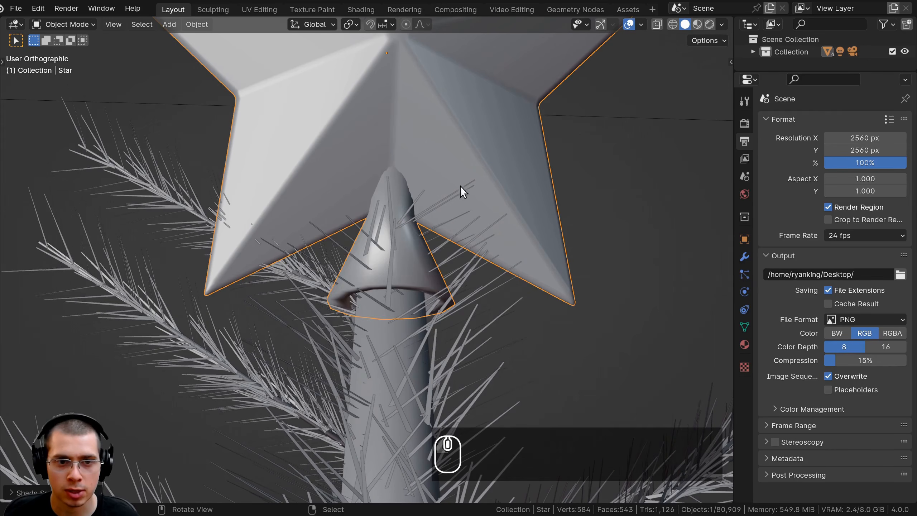
mouse_move(460, 186)
shift+middle_down()
mouse_move(449, 230)
mouse_move(394, 232)
mouse_move(437, 268)
shift+middle_up()
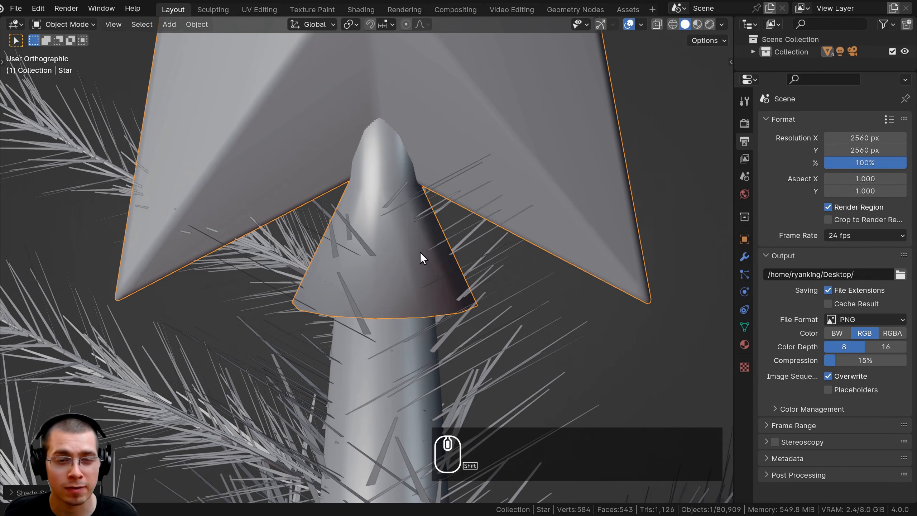
shift+middle_drag(419, 252, 430, 253)
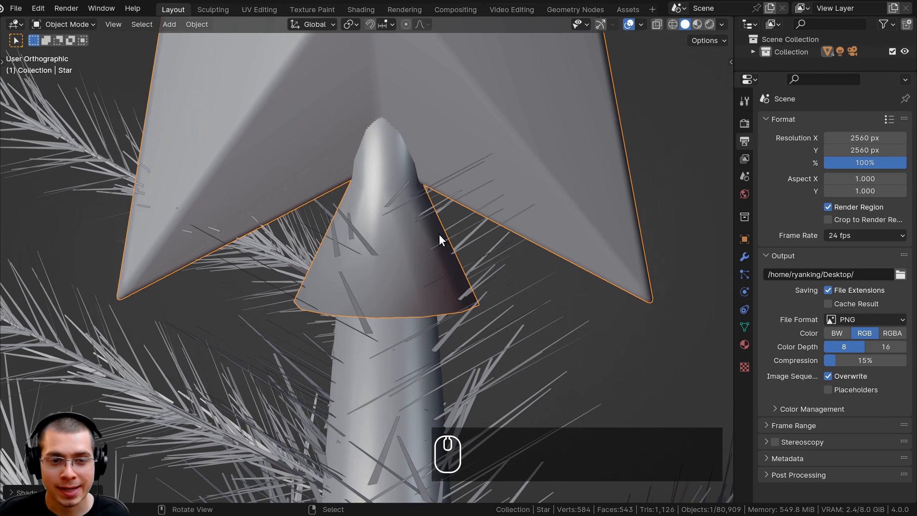
- Add a loop cut around the cone, slide it down close to the bottom rim, and switch to vertex selection
key(Tab)
key(ctrl+r)
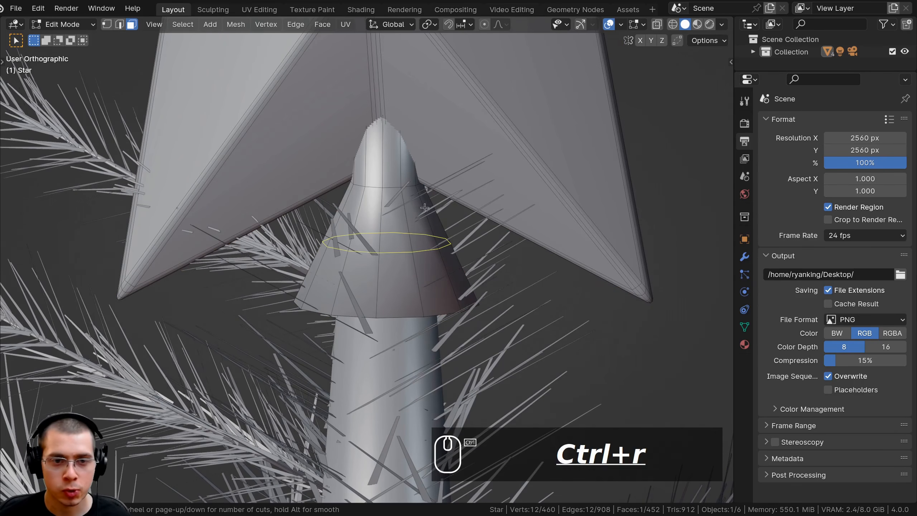
click(418, 206)
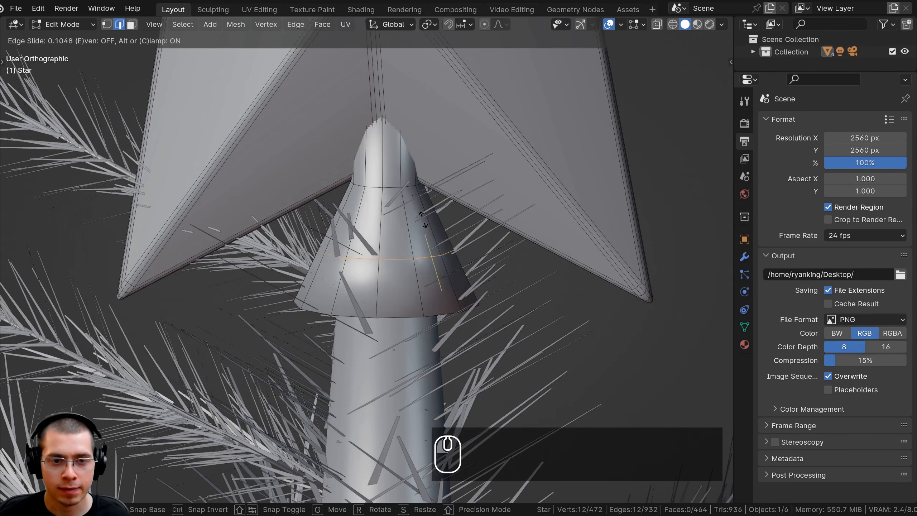
click(447, 262)
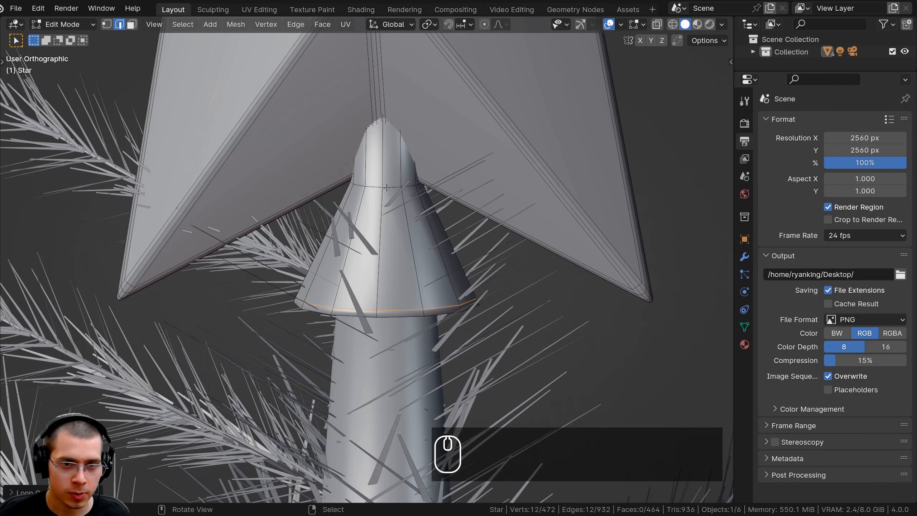
click(106, 23)
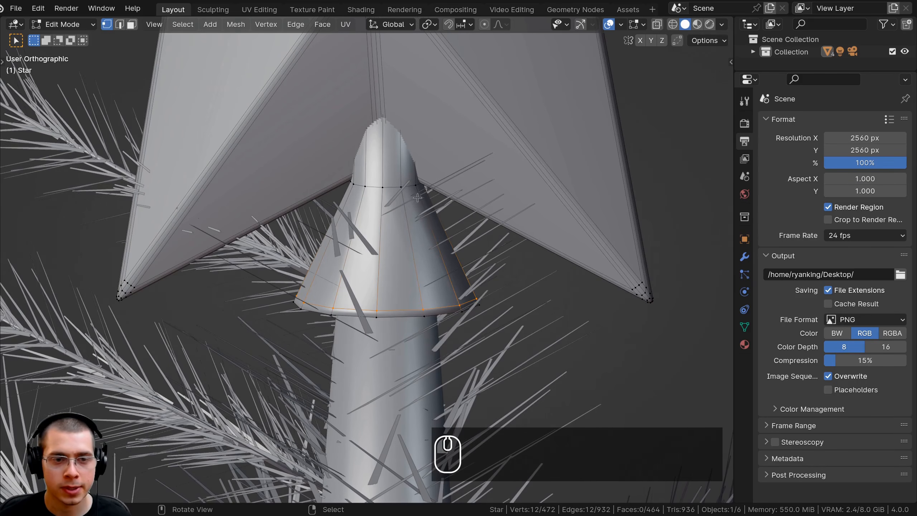
- Bevel the edge loop around the cone's upper part with 3 segments, about 0.05 m wide, and return to Object Mode
alt+click(376, 187)
middle_drag(376, 187, 449, 177)
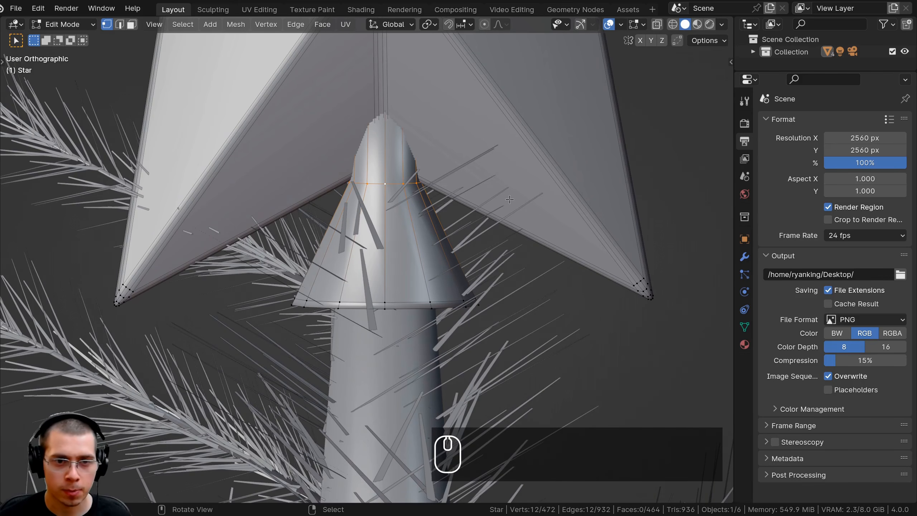
key(ctrl+b)
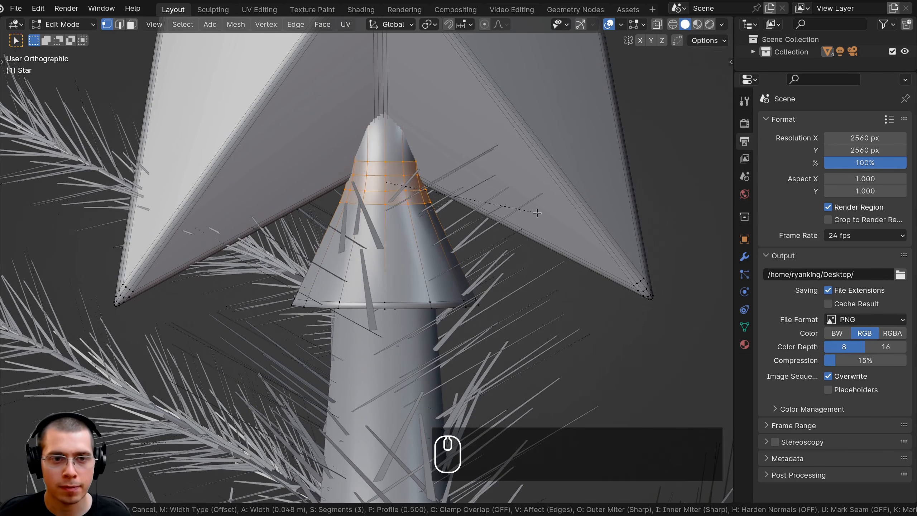
click(540, 217)
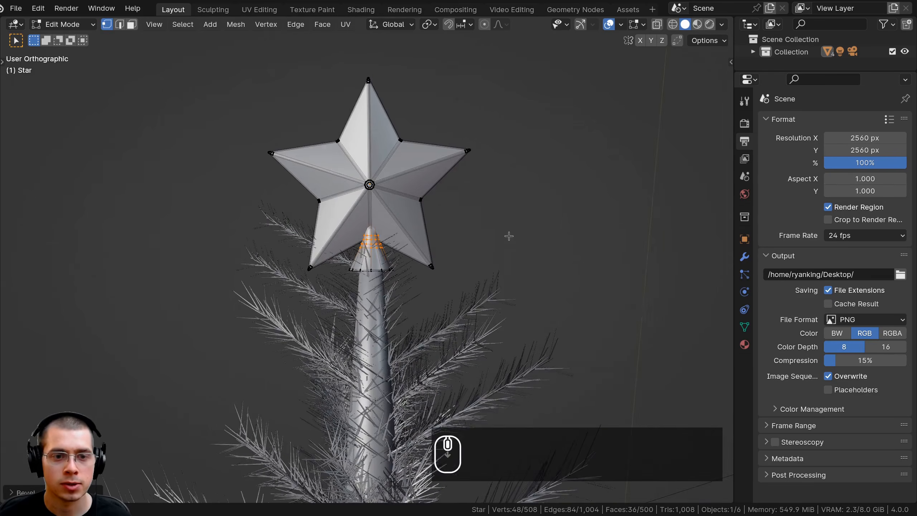
key(Tab)
scroll(497, 227, down, 1)
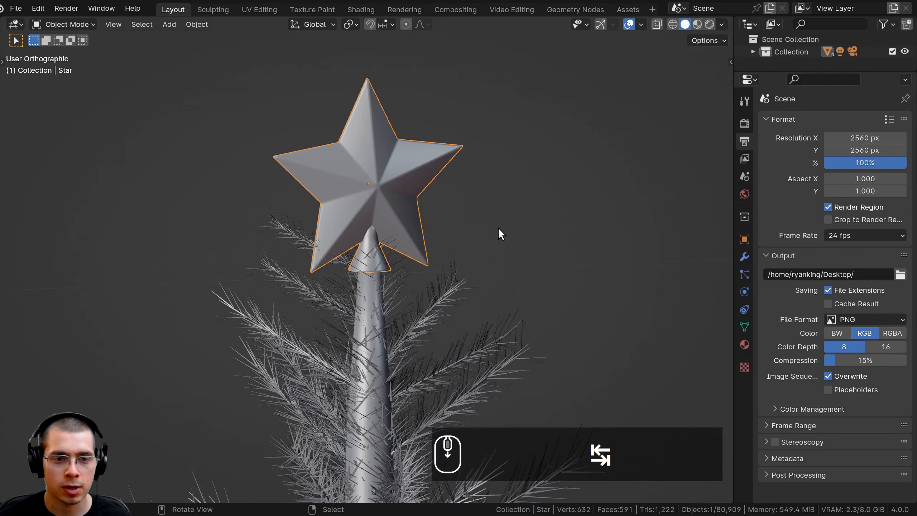
scroll(456, 235, down, 4)
scroll(459, 225, up, 6)
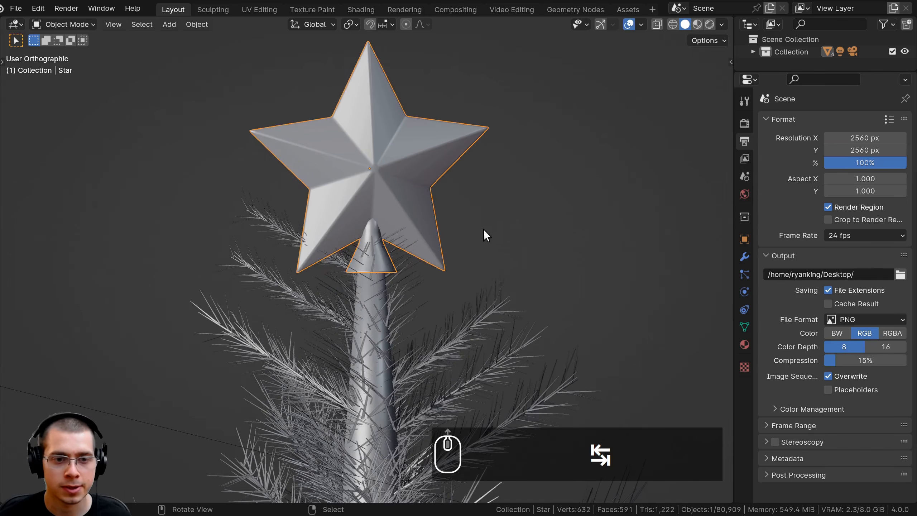
scroll(332, 179, down, 1)
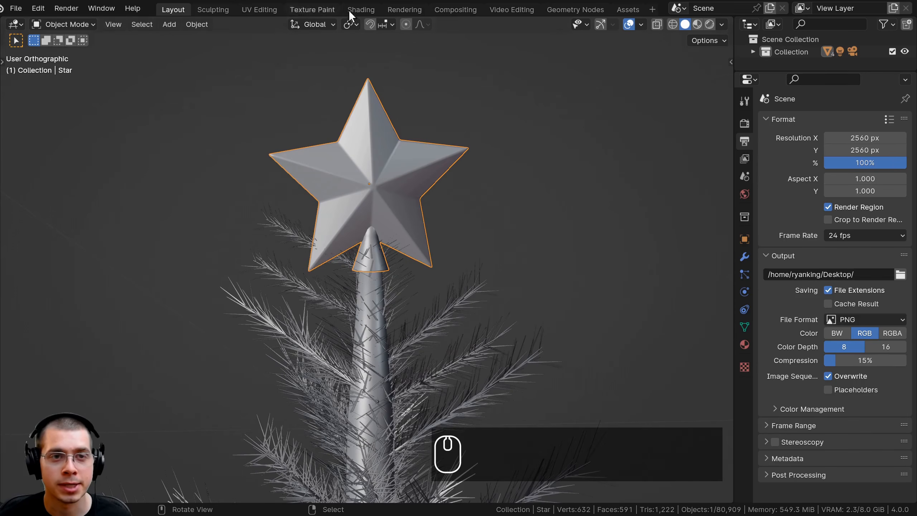
- Open the Shading workspace and show the tree through the camera with Rendered viewport shading
click(359, 9)
shift+middle_drag(234, 201, 257, 302)
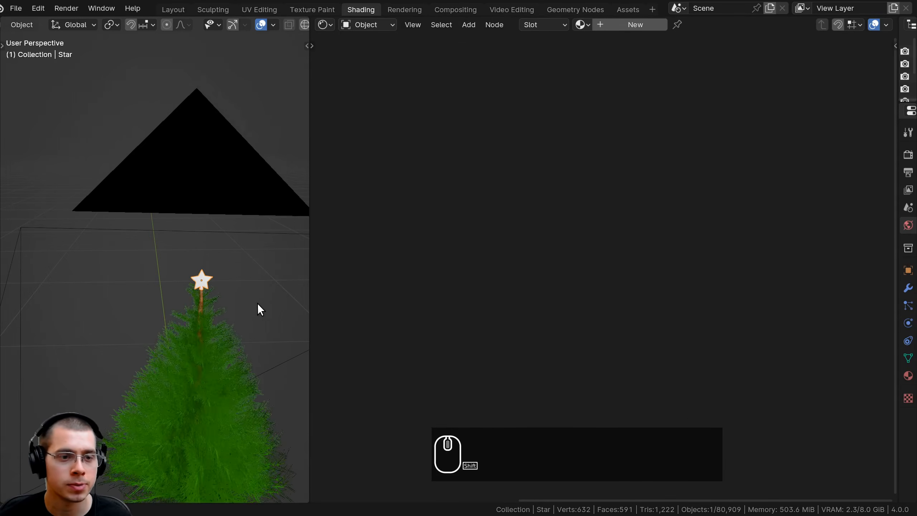
key(KP_0)
key(z)
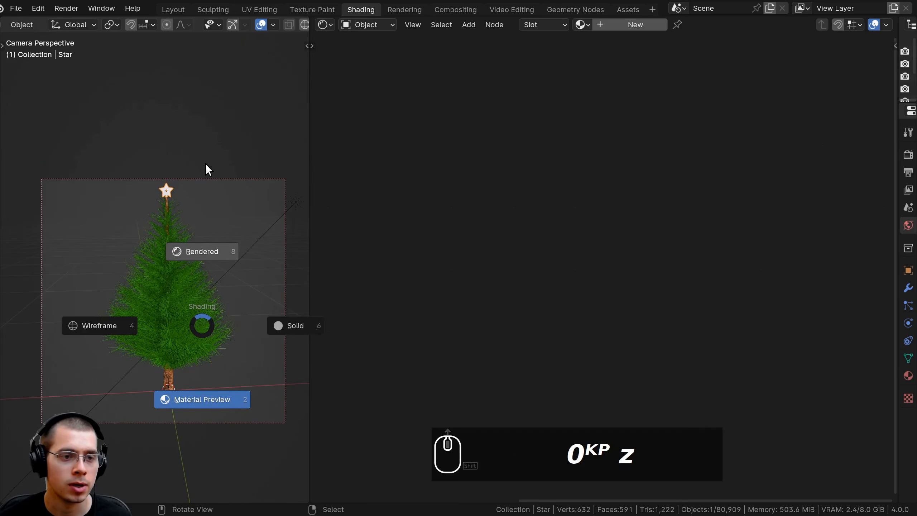
- Scale the star topper up slightly, to about 1.05 times its size
scroll(159, 189, up, 5)
shift+middle_drag(177, 207, 192, 254)
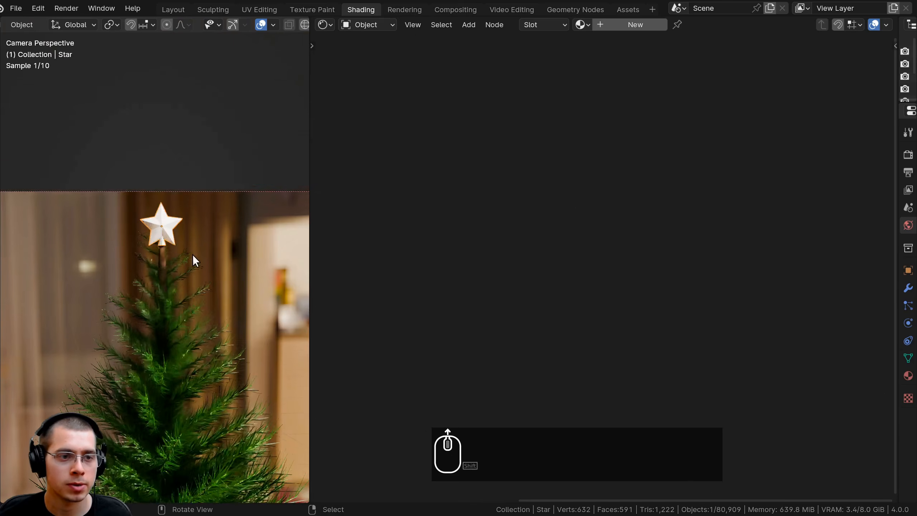
scroll(192, 254, up, 5)
key(s)
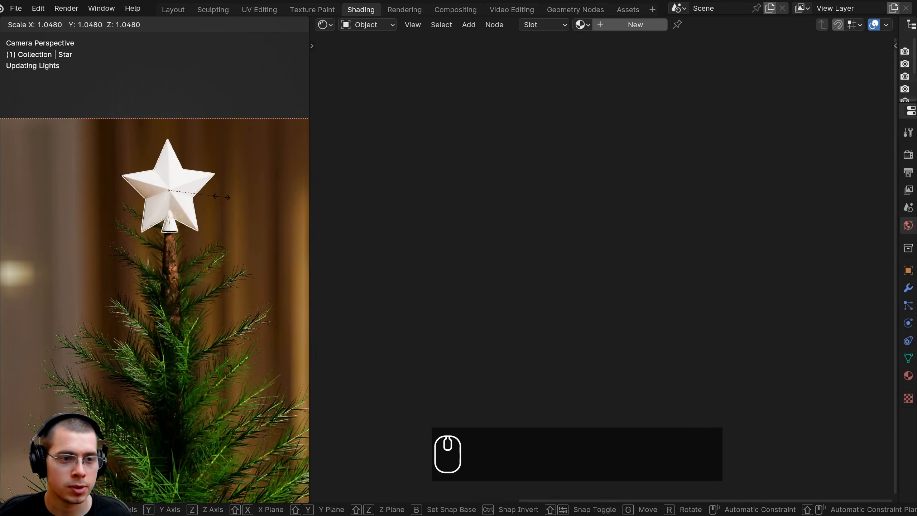
click(222, 192)
key(g)
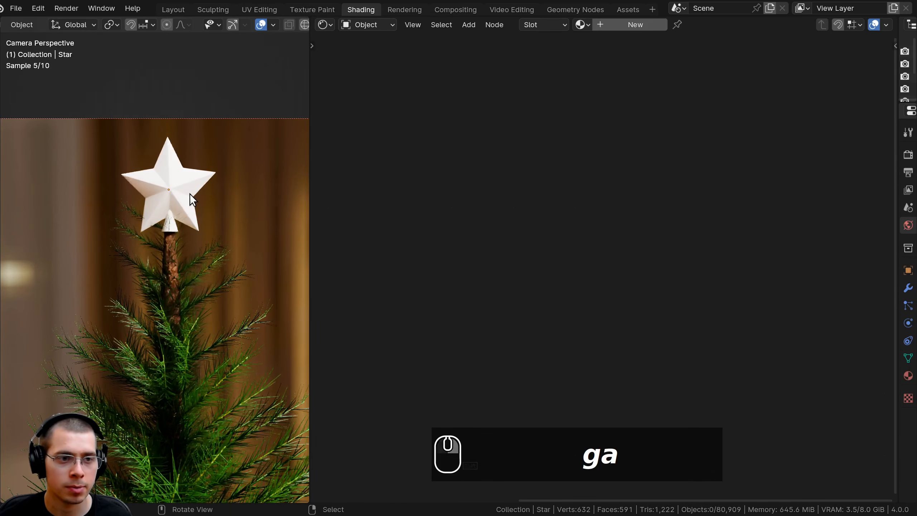
- Create a new material on the star and name it Star
click(616, 24)
double_click(656, 25)
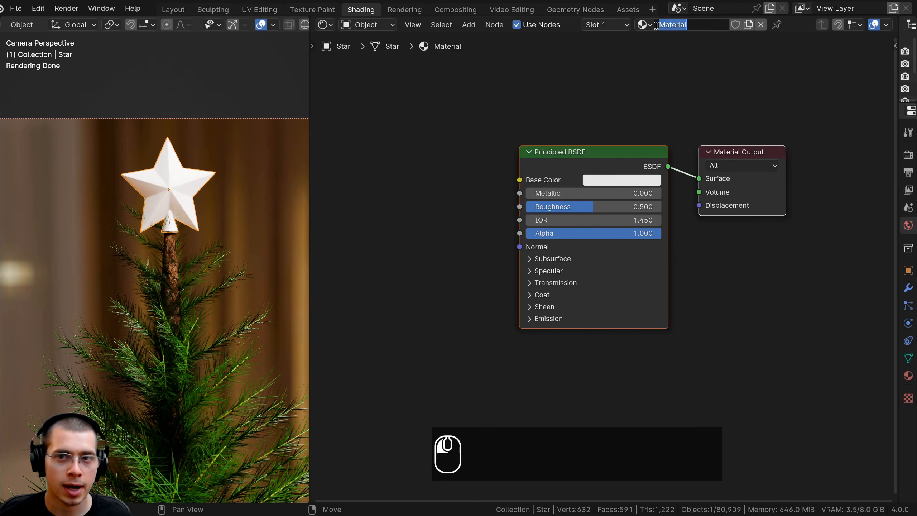
text(Star)
key(Return)
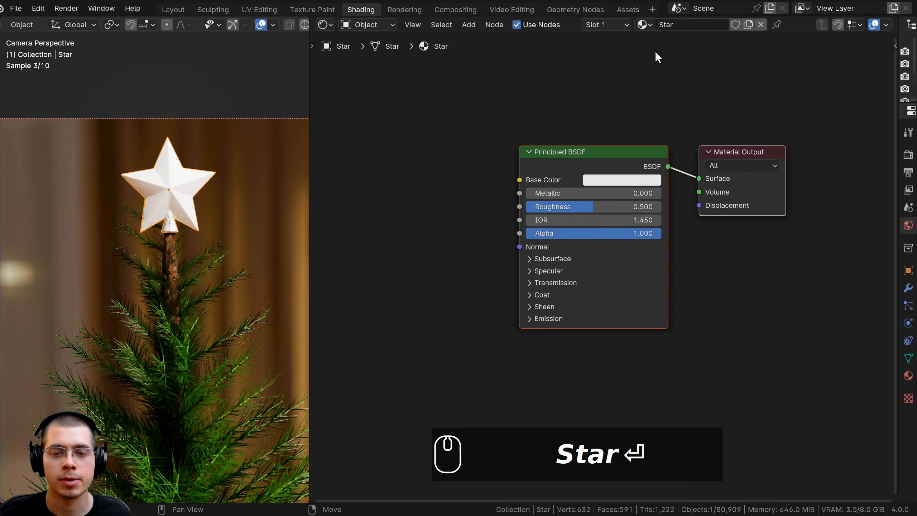
- Set the Star material's Metallic to 1.000 and its Base Color to golden orange E79900
scroll(604, 158, up, 2)
drag(581, 186, 662, 183)
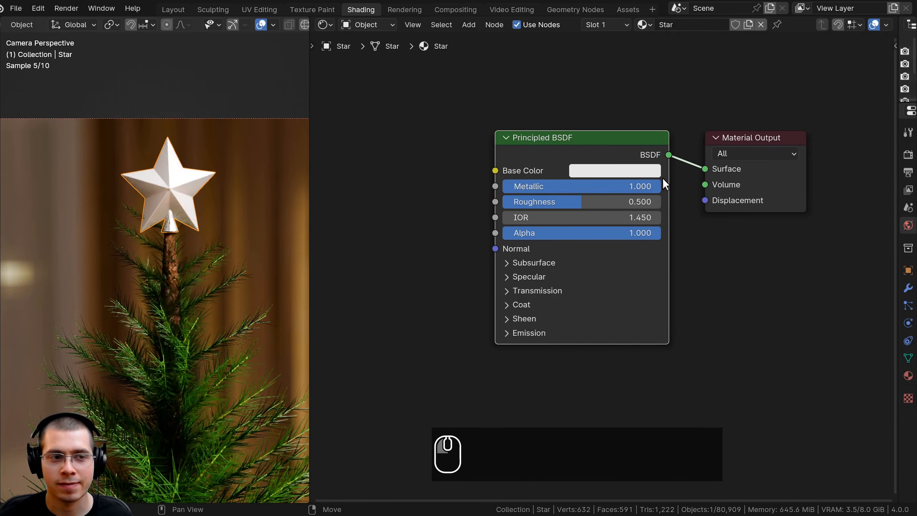
click(591, 172)
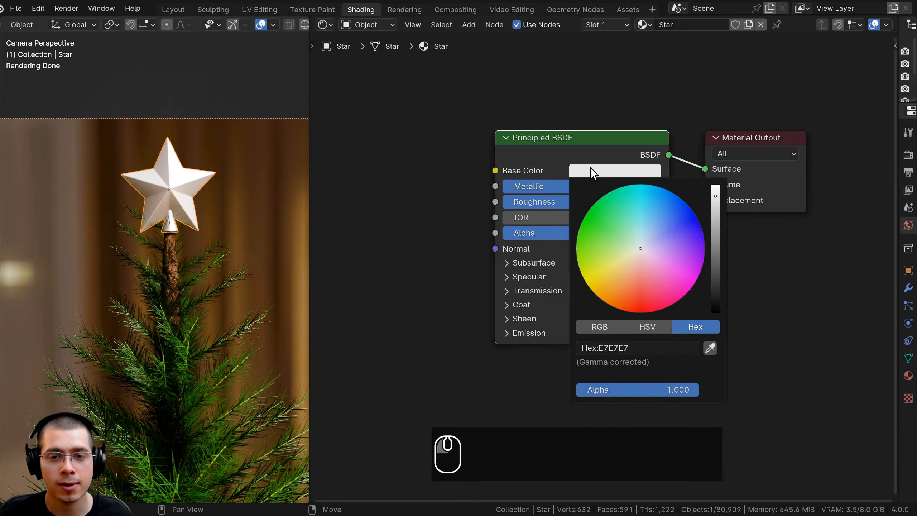
drag(640, 249, 600, 299)
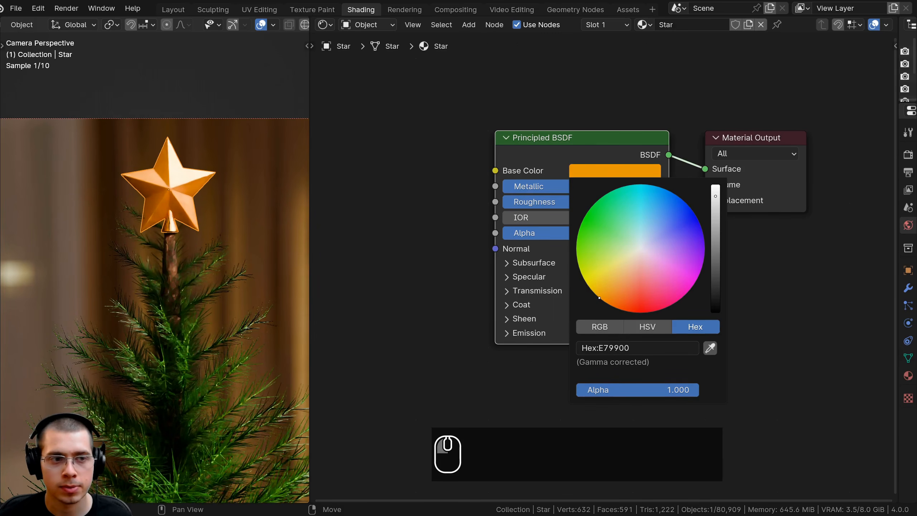
- Try a Roughness of 0.2 on the Star material
click(561, 198)
text(.2)
key(Return)
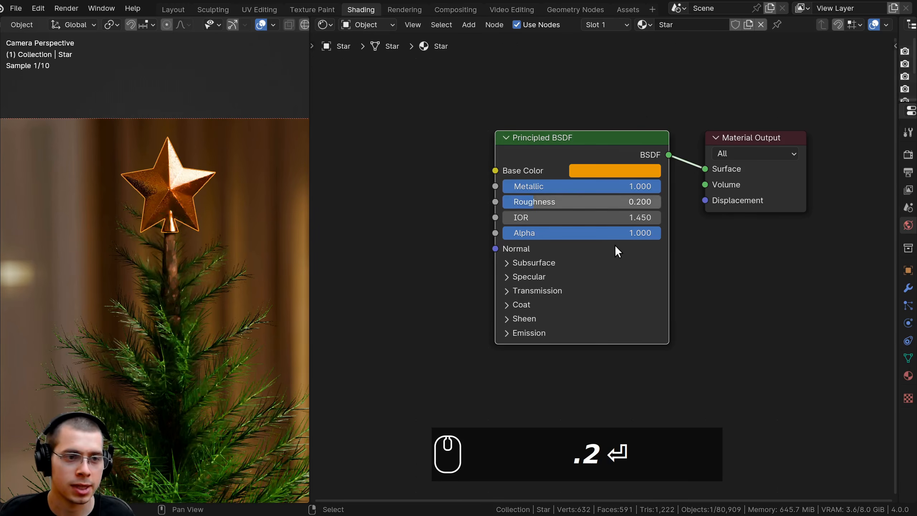
- Set the Star material's Roughness to 0.3
click(572, 199)
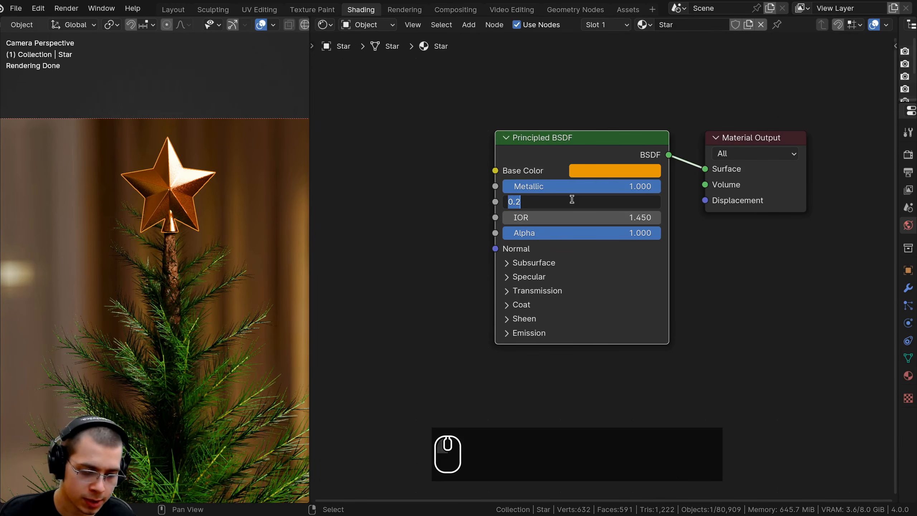
text(.3)
key(Return)
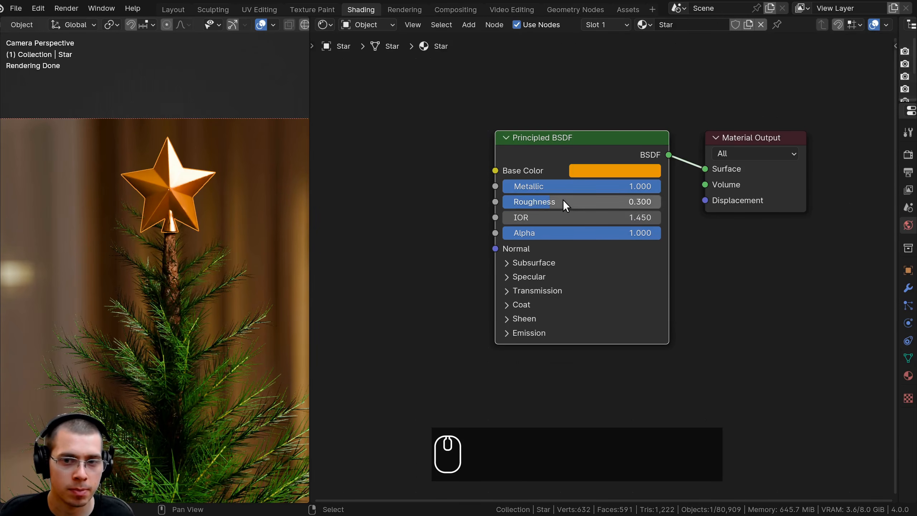
- Deselect the star and switch to the Layout workspace
drag(549, 202, 563, 201)
key(a)
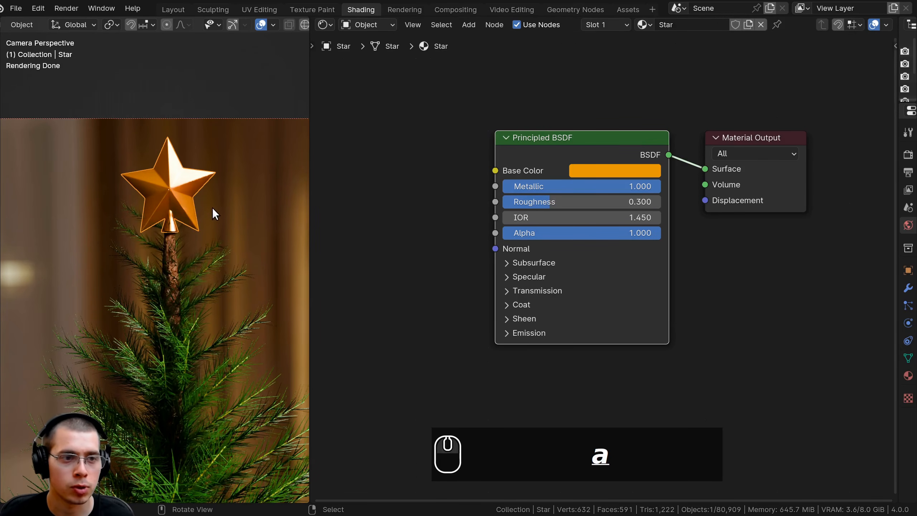
scroll(217, 260, down, 4)
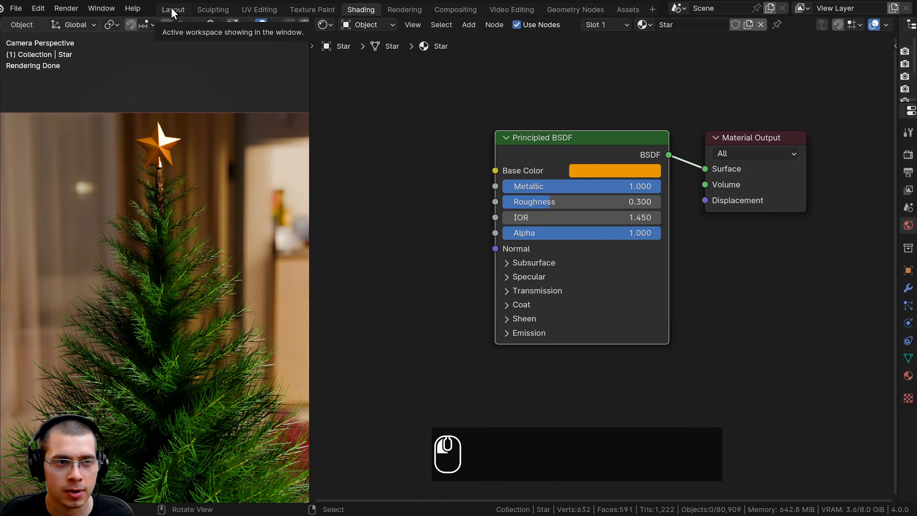
click(169, 8)
- Add a cylinder mesh at the origin, under the Christmas tree's trunk
scroll(289, 142, down, 12)
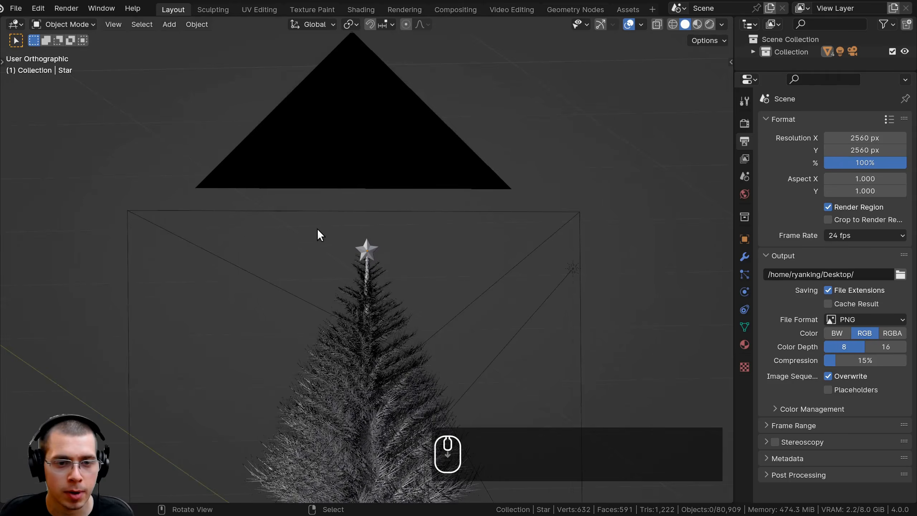
middle_drag(317, 228, 309, 146)
shift+middle_drag(350, 424, 344, 225)
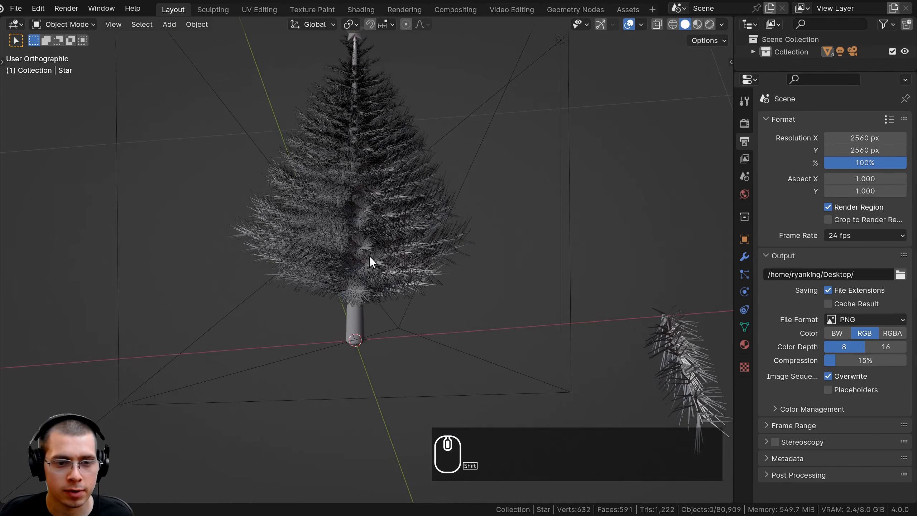
scroll(427, 255, up, 3)
key(shift+a)
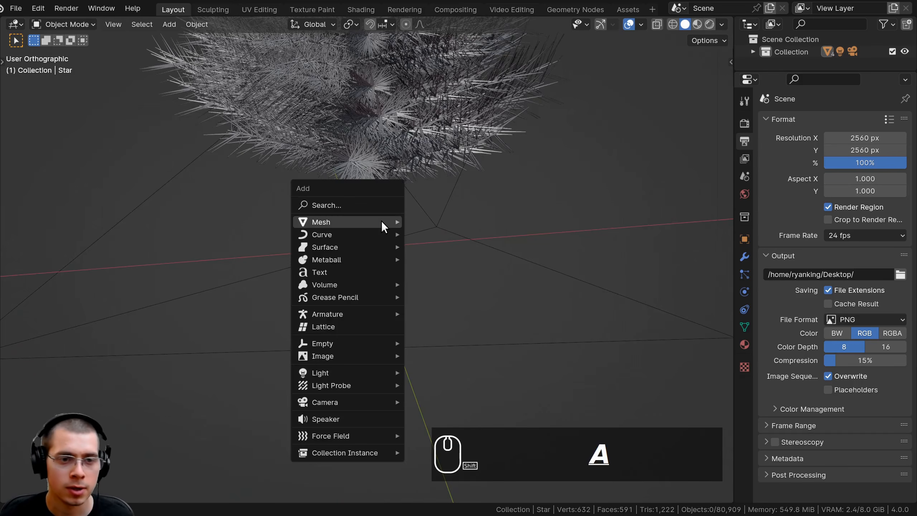
mouse_move(381, 221)
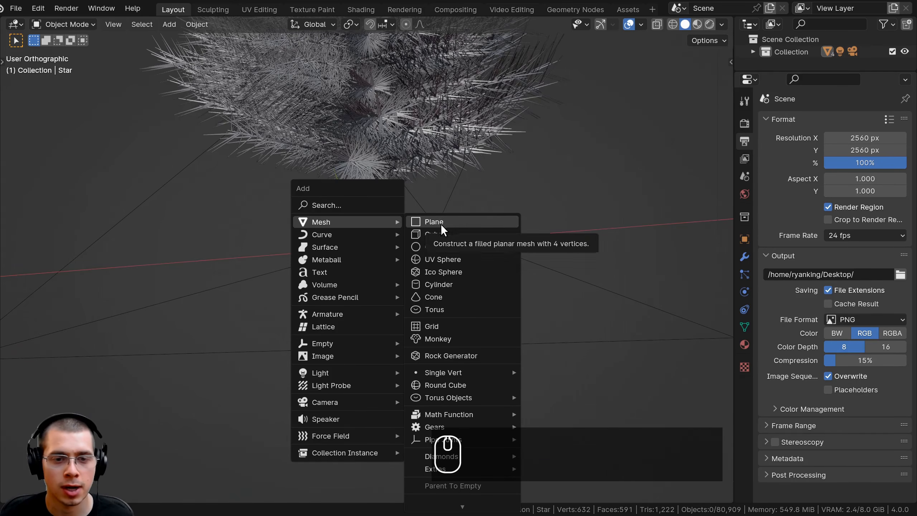
click(445, 283)
scroll(469, 275, down, 5)
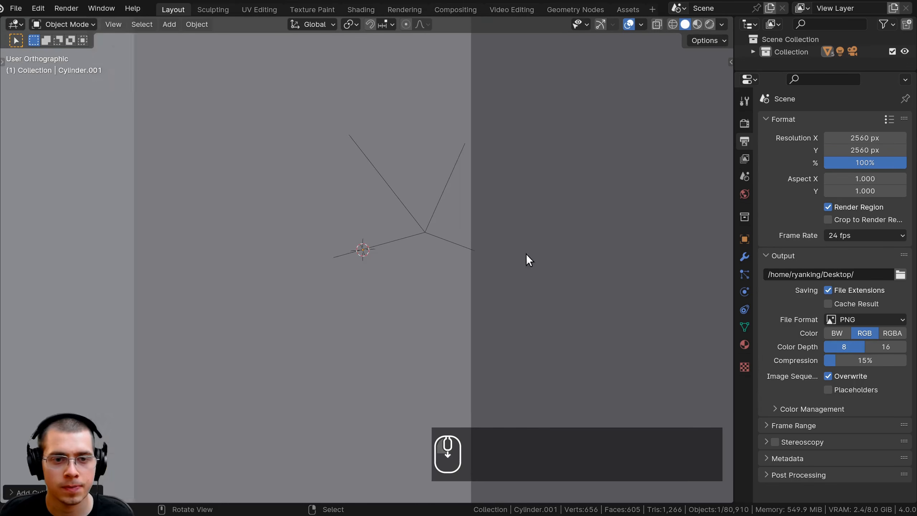
- Scale the cylinder's mesh down in Edit Mode until it is only a little wider than the trunk's base
key(Tab)
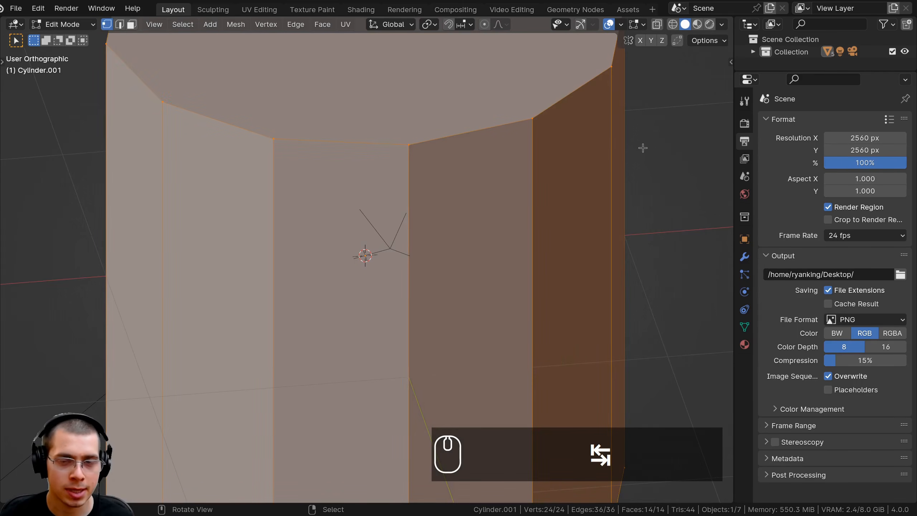
scroll(645, 148, down, 2)
key(s)
click(604, 164)
key(s)
click(554, 207)
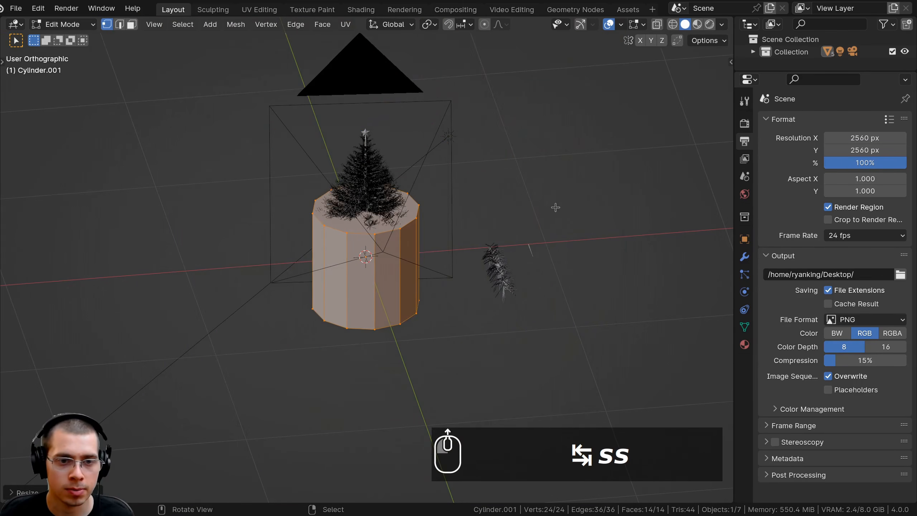
scroll(555, 207, up, 1)
key(s)
click(451, 243)
scroll(505, 220, up, 5)
key(s)
click(436, 233)
scroll(437, 234, up, 5)
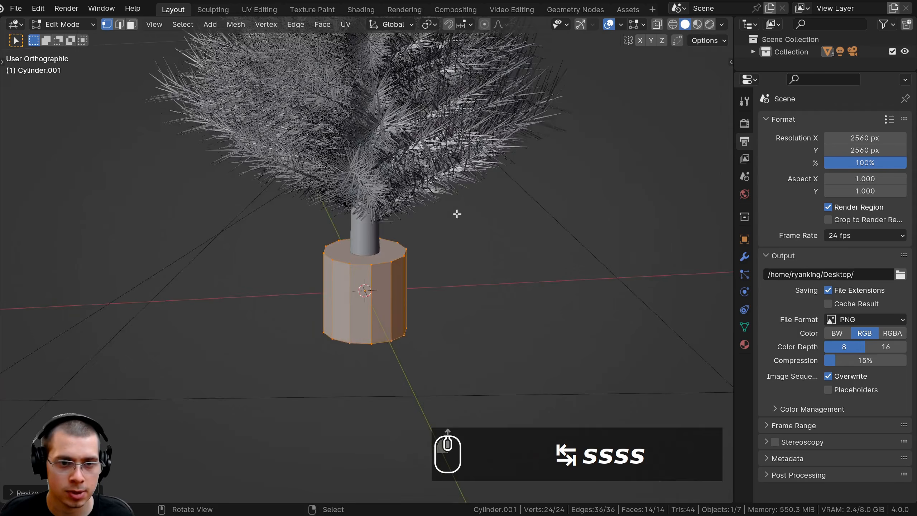
- Flatten the cylinder along Z to about half its height and enlarge it uniformly into a wider tree base
key(s)
key(s)
key(z)
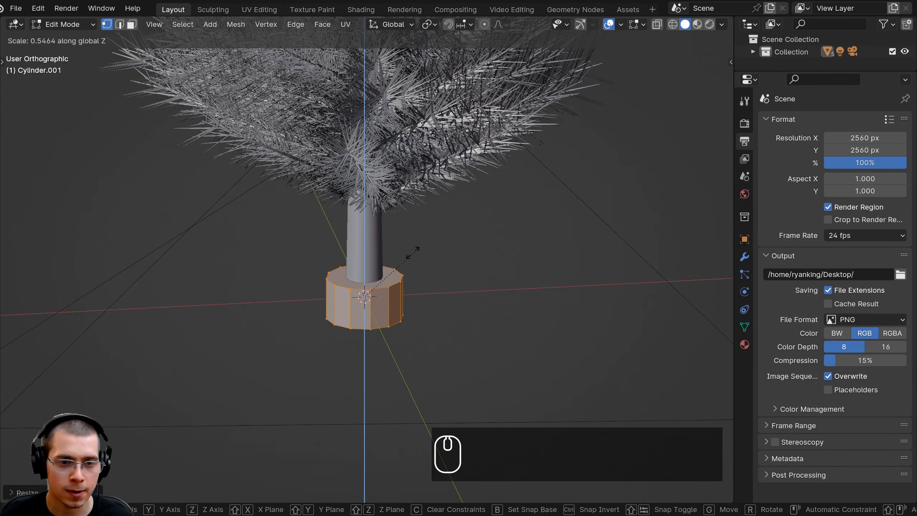
click(414, 276)
key(s)
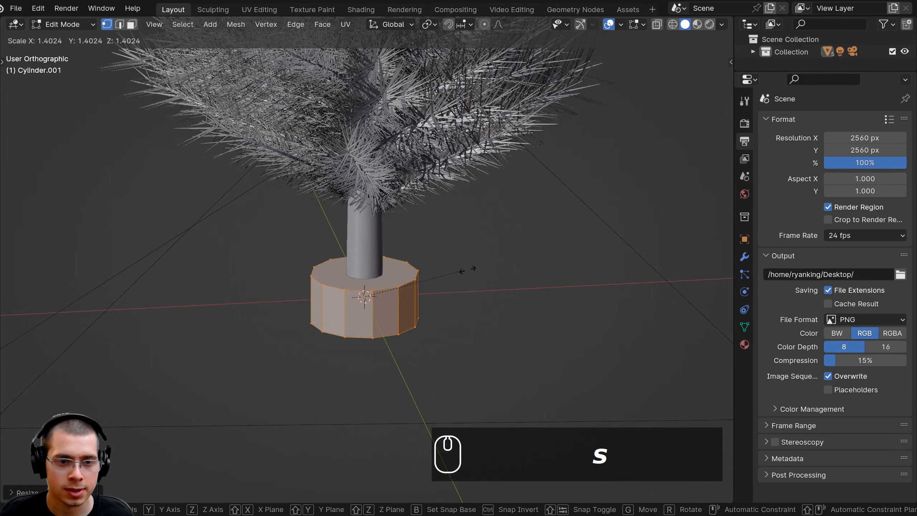
click(478, 262)
- Raise the cylinder slightly along Z around the trunk's lower end and adjust its overall size
key(g)
key(z)
click(477, 253)
middle_drag(476, 253, 430, 216)
shift+middle_drag(430, 217, 409, 167)
scroll(409, 167, up, 2)
key(s)
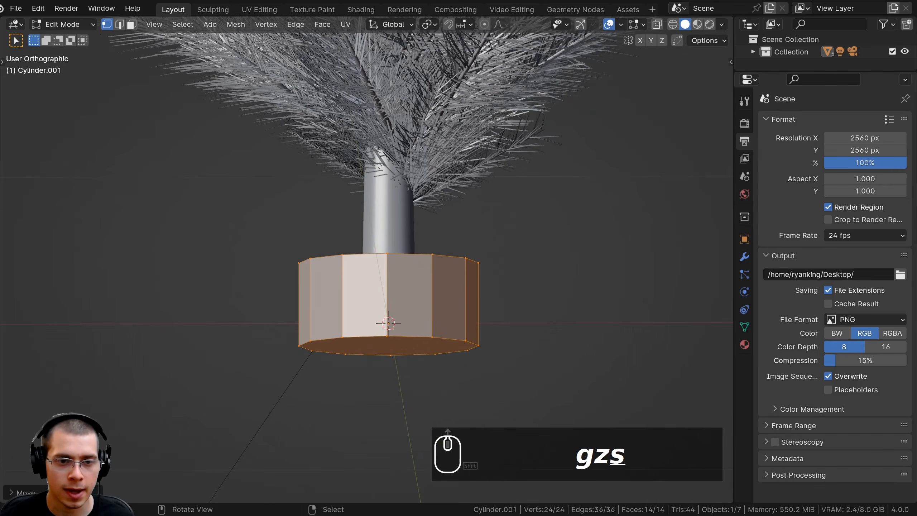
click(409, 164)
- Scale only the cylinder's top face inward so the sides taper slightly
click(130, 29)
middle_drag(336, 159, 364, 202)
shift+middle_drag(365, 203, 372, 242)
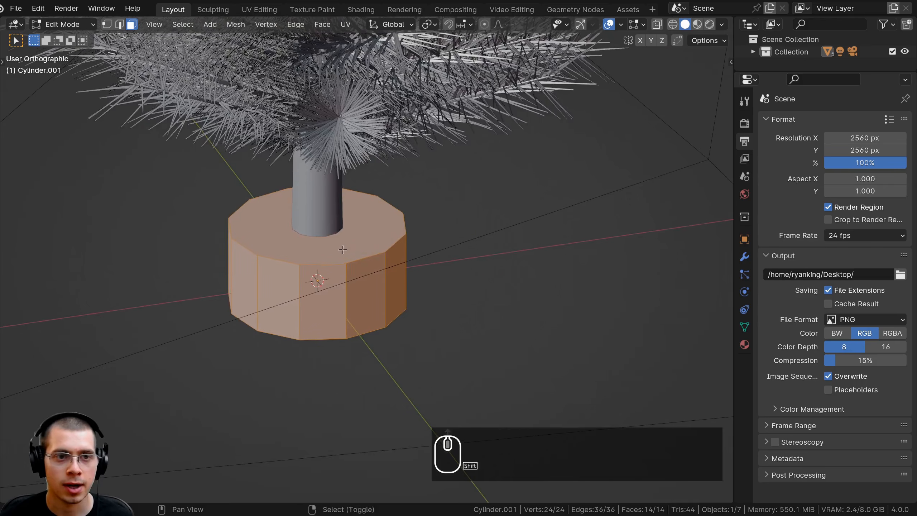
right_click(374, 237)
shift+middle_drag(521, 255, 543, 268)
key(s)
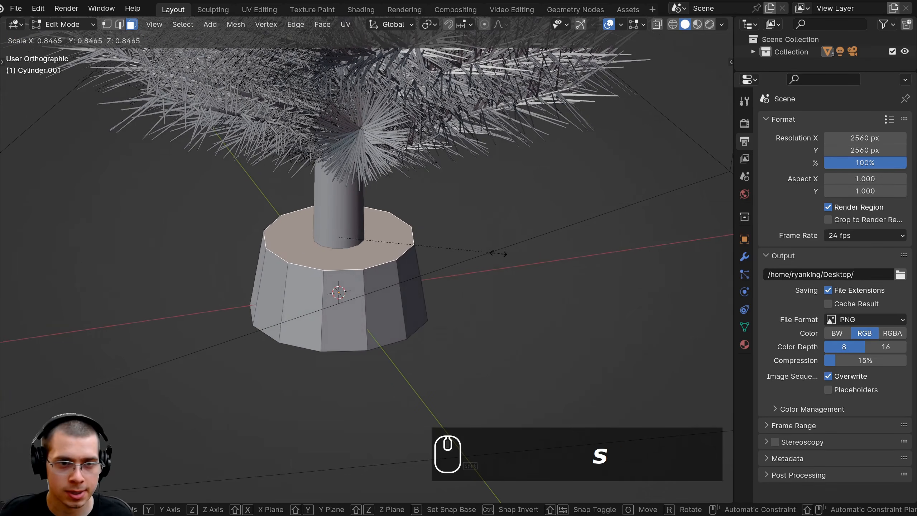
click(438, 360)
- Scale the cylinder's bottom face outward to flare the base, and return to Object Mode
middle_drag(439, 360, 388, 382)
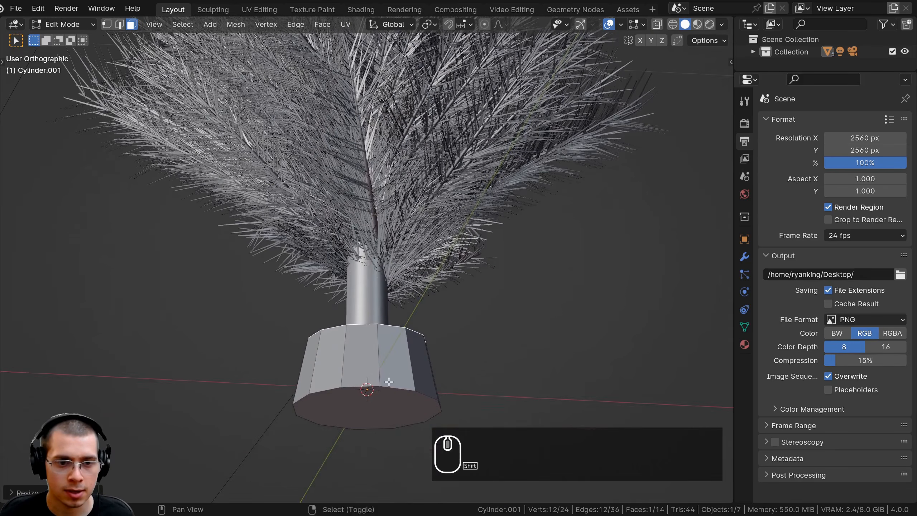
right_click(378, 406)
key(s)
click(478, 383)
middle_drag(453, 350, 408, 290)
scroll(408, 290, down, 3)
key(Tab)
scroll(394, 306, up, 4)
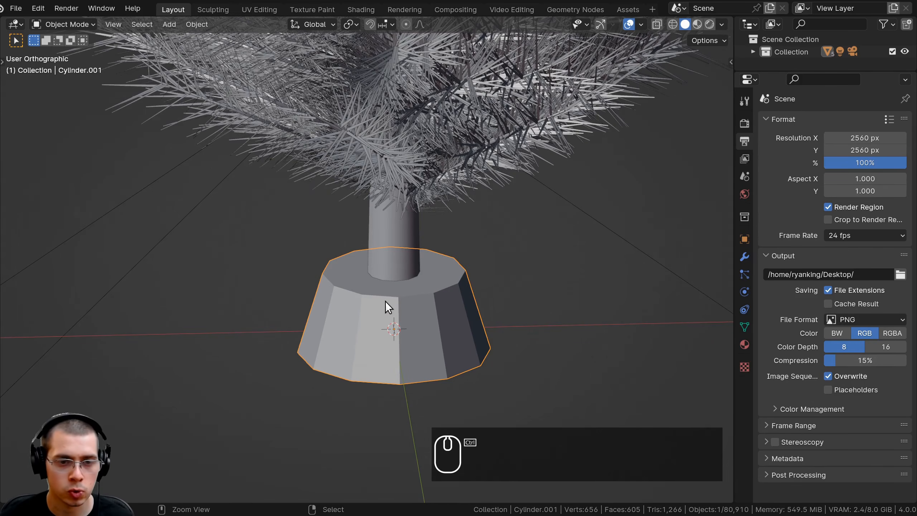
- Add a level 2 Subdivision modifier to the tree base and shade it smooth
key(ctrl+2)
middle_drag(401, 351, 401, 300)
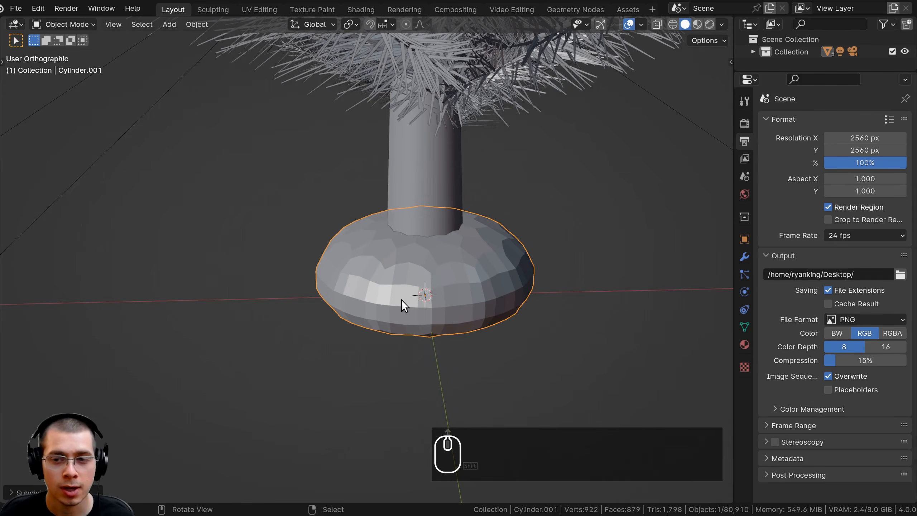
click(744, 256)
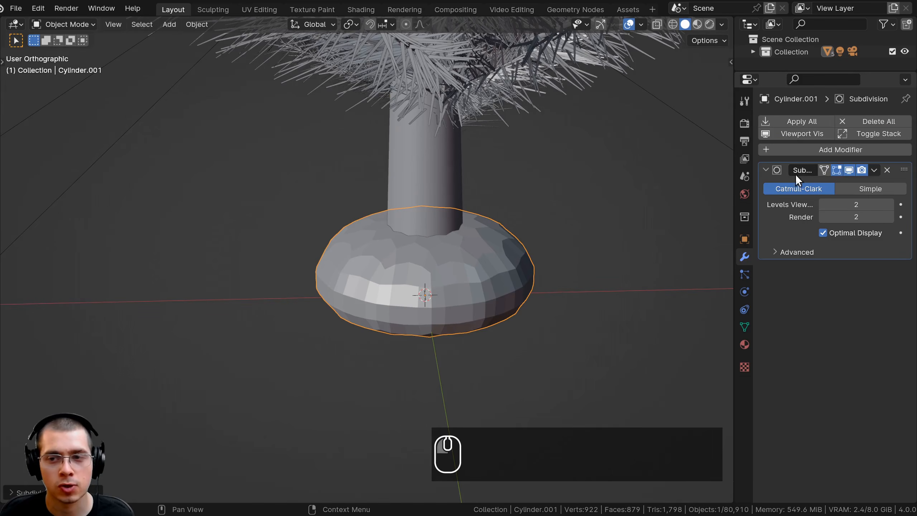
middle_drag(467, 298, 390, 179)
key(w)
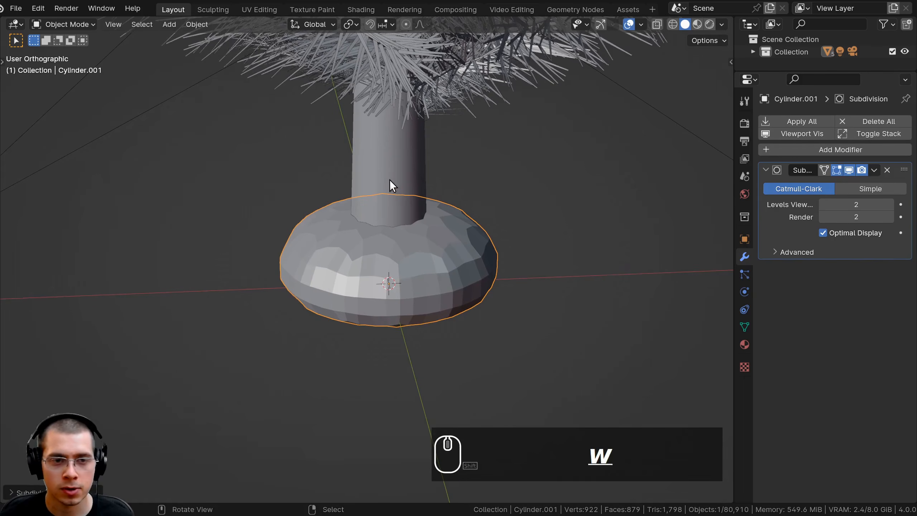
click(390, 181)
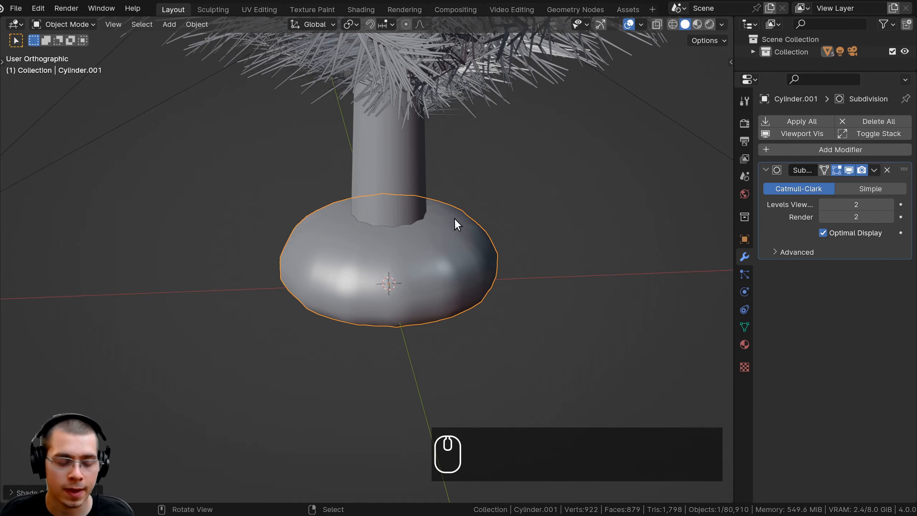
- Add a horizontal loop cut around the tree base close to its top edge to sharpen that rim
key(Tab)
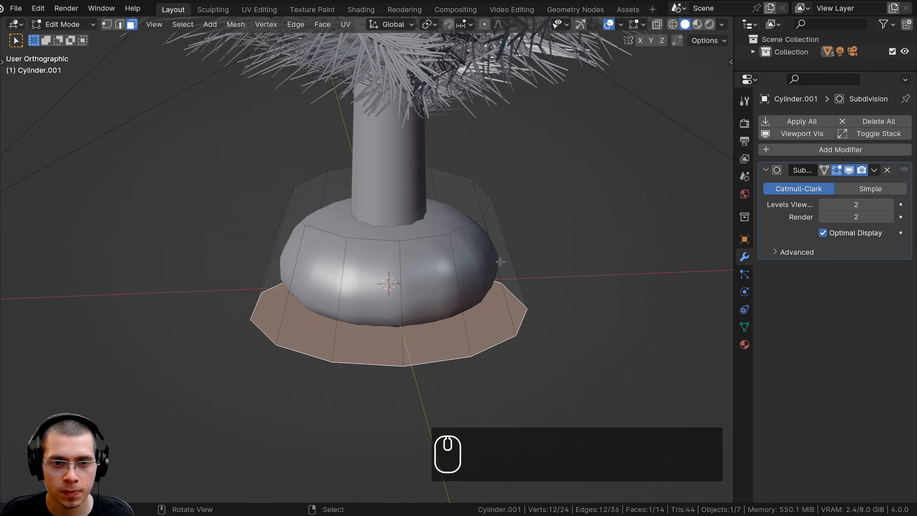
key(ctrl+r)
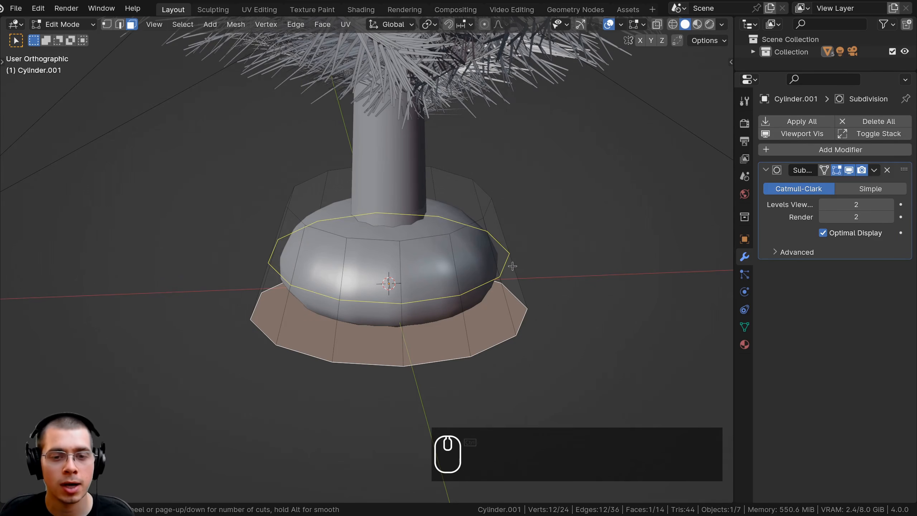
click(512, 265)
click(509, 219)
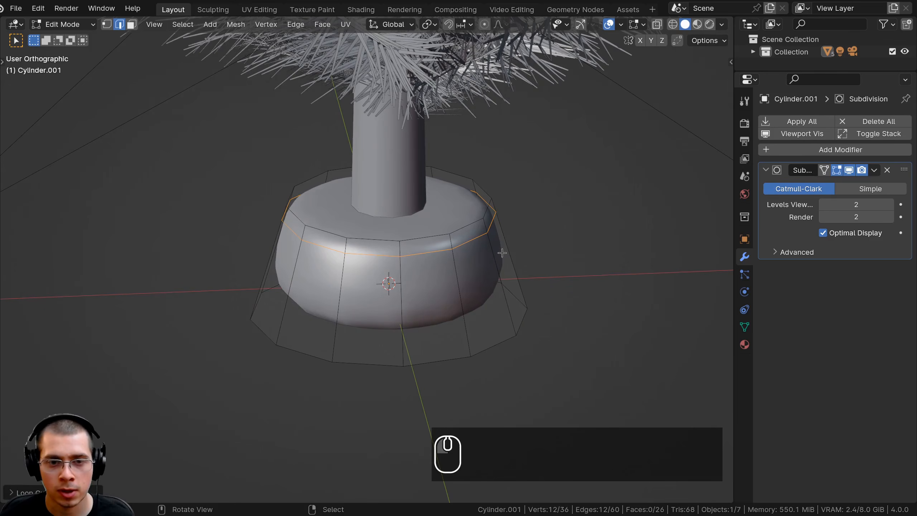
- Add a second horizontal loop cut close to the base's bottom edge and return to Object Mode
key(ctrl+r)
click(510, 262)
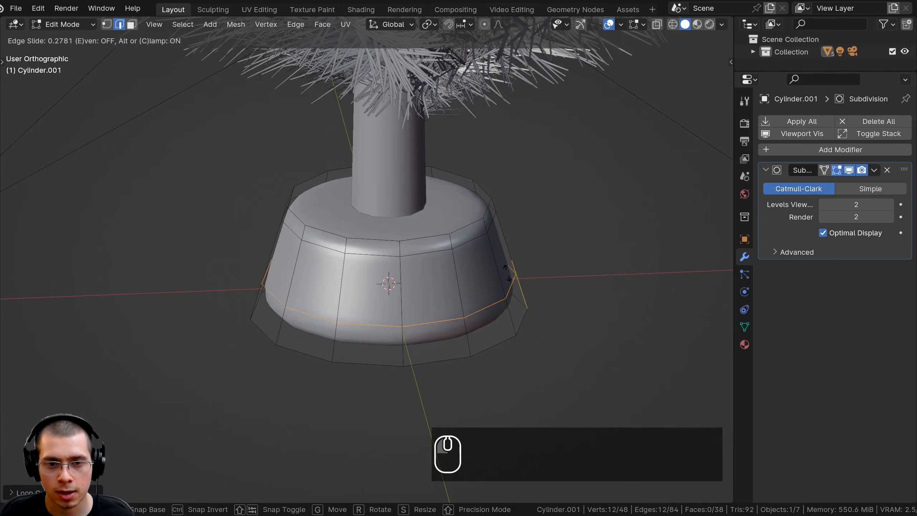
click(510, 294)
key(Tab)
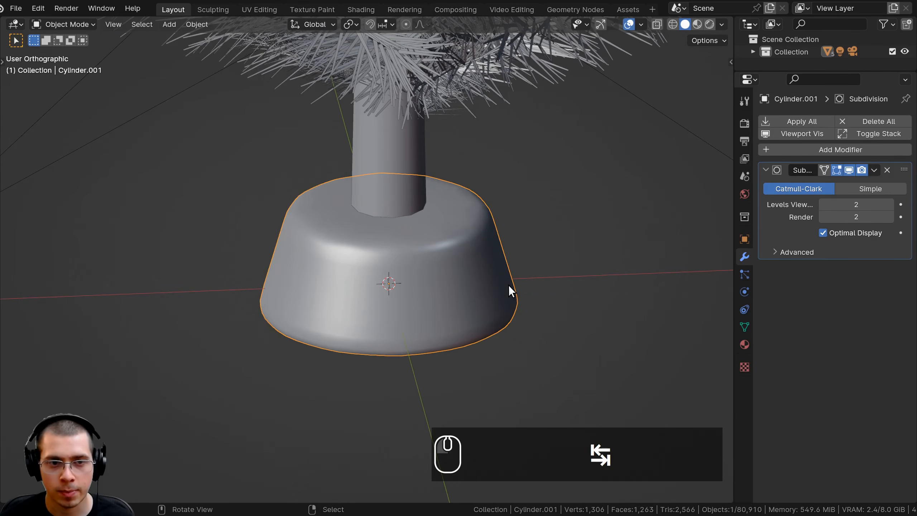
- Examine the finished tree base up close and through the camera view
scroll(498, 267, down, 4)
middle_drag(480, 230, 439, 274)
scroll(442, 275, up, 2)
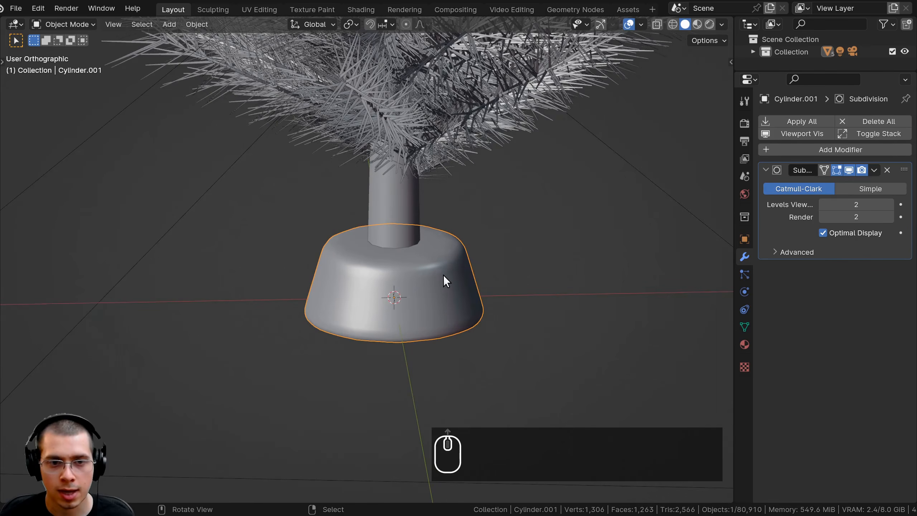
scroll(434, 269, down, 3)
key(KP_0)
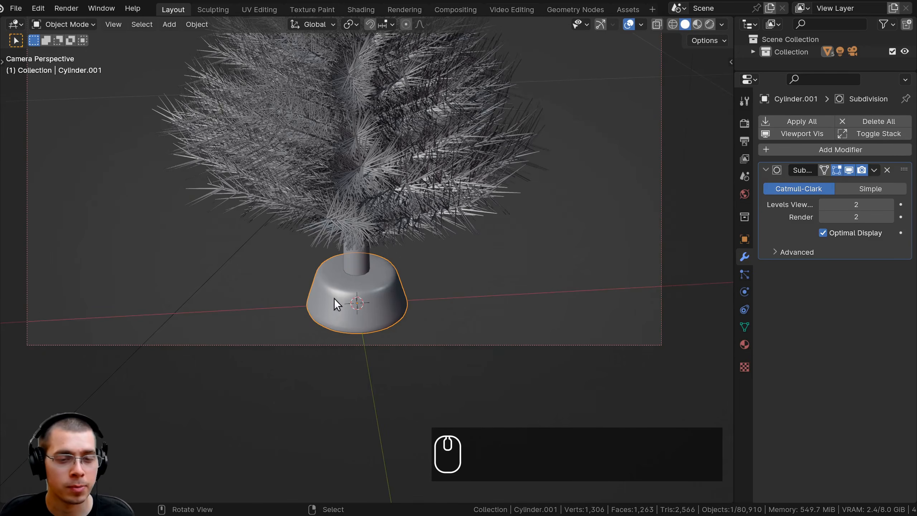
key(g)
right_click(391, 278)
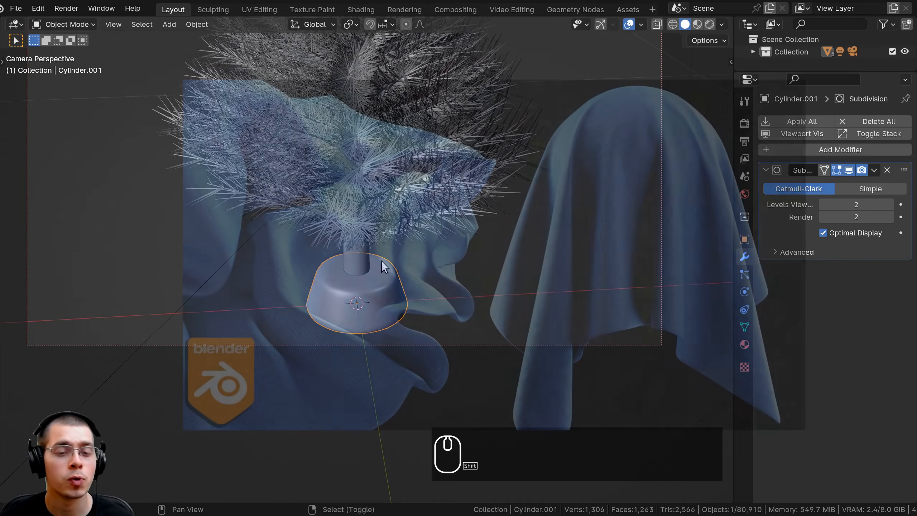
shift+middle_drag(381, 261, 397, 272)
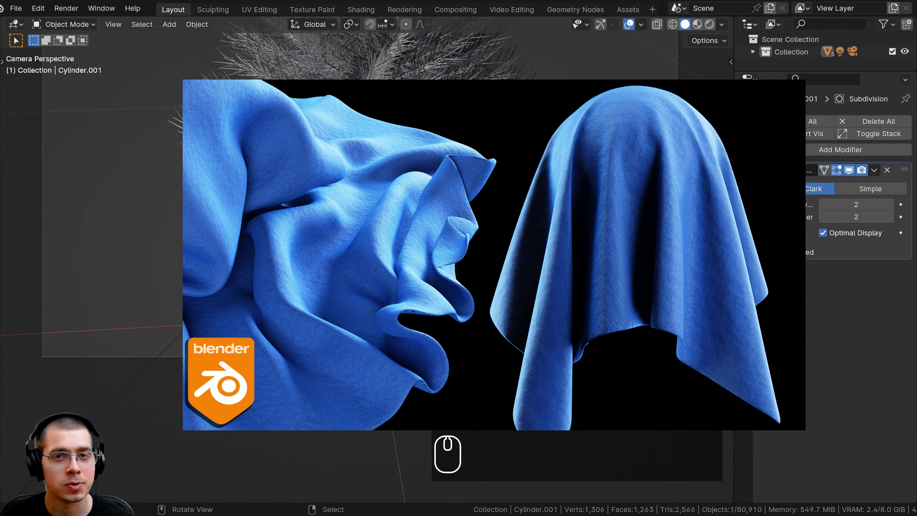
shift+middle_drag(397, 272, 400, 274)
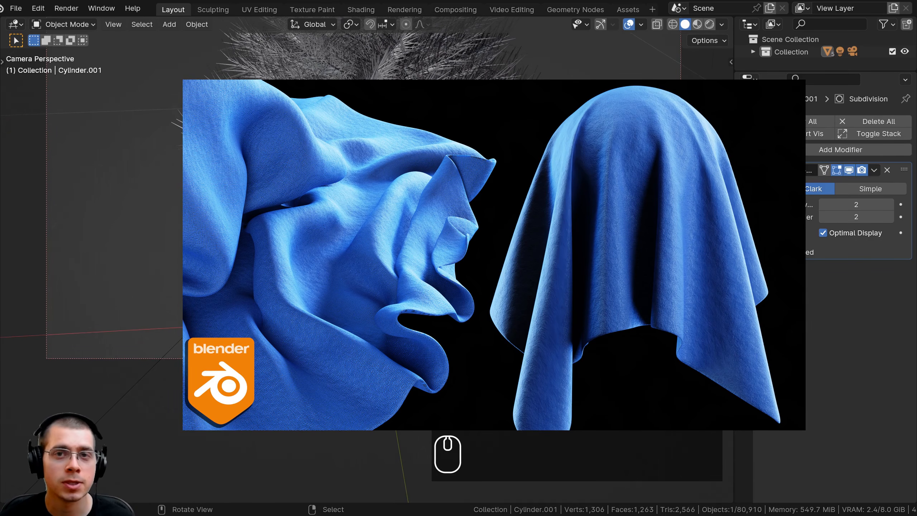
shift+middle_drag(401, 274, 388, 255)
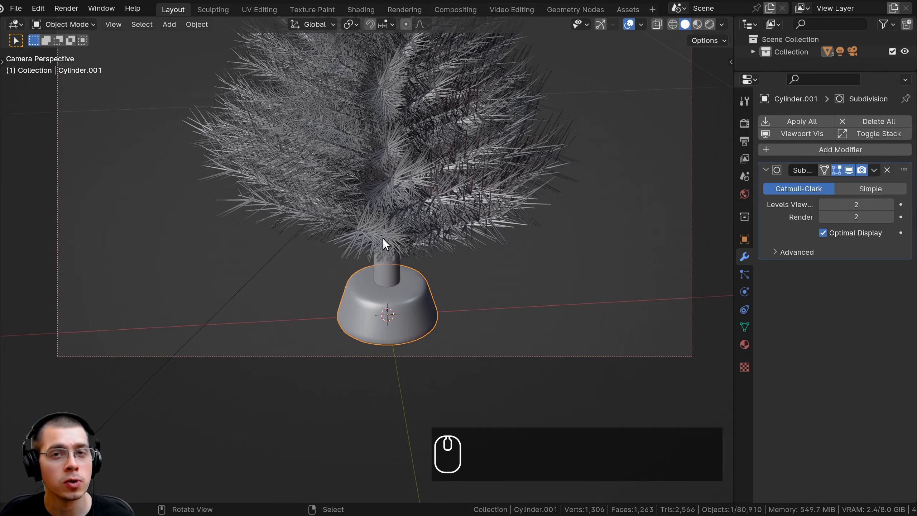
- In the Assets workspace, search the Ultimate Material Pack for "fab" and apply the Fabric material to the tree base
click(627, 10)
click(381, 293)
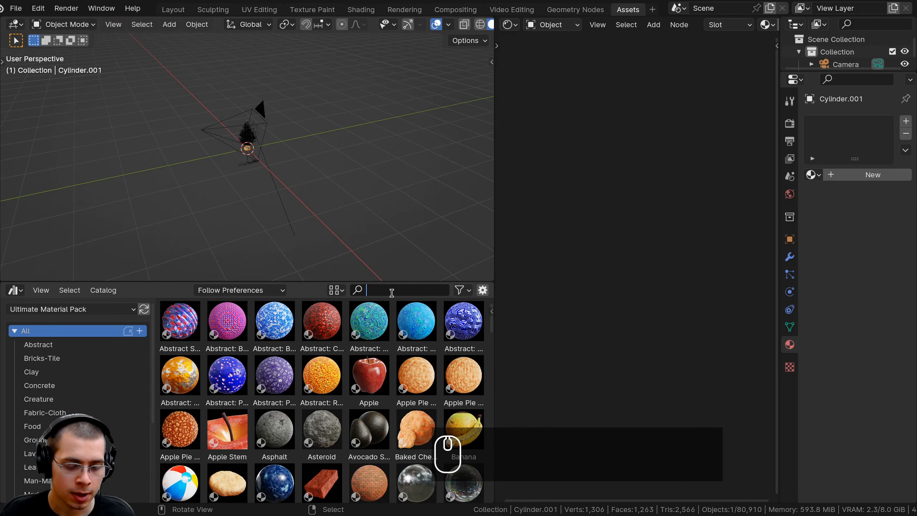
text(fab)
scroll(253, 166, up, 2)
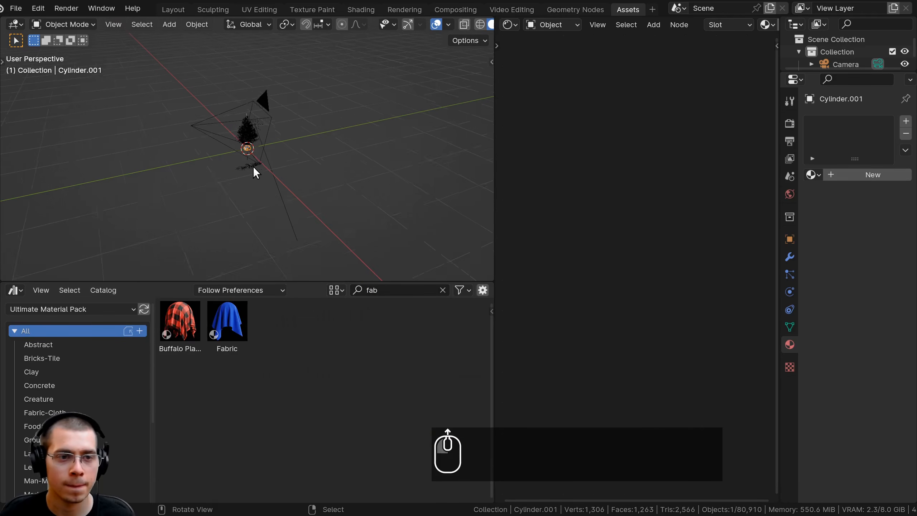
scroll(224, 162, up, 10)
drag(227, 321, 228, 153)
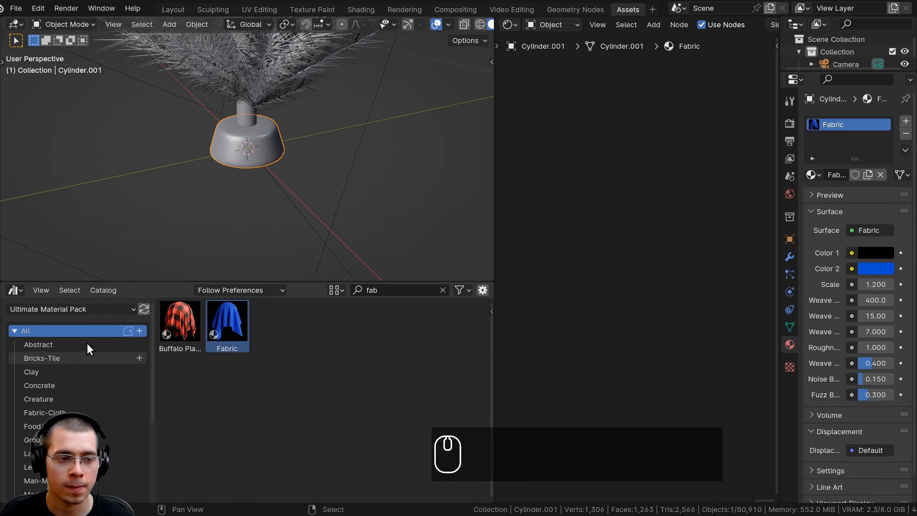
scroll(113, 349, down, 6)
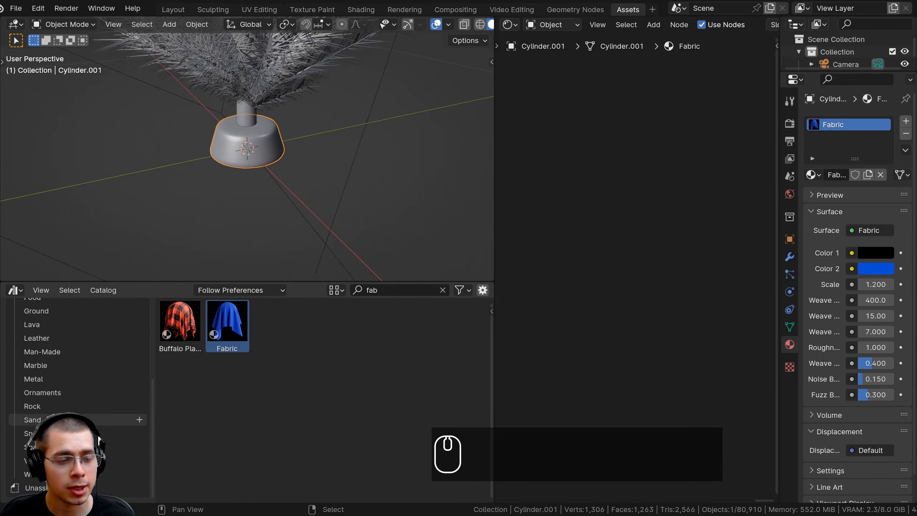
scroll(89, 388, up, 6)
scroll(83, 385, down, 6)
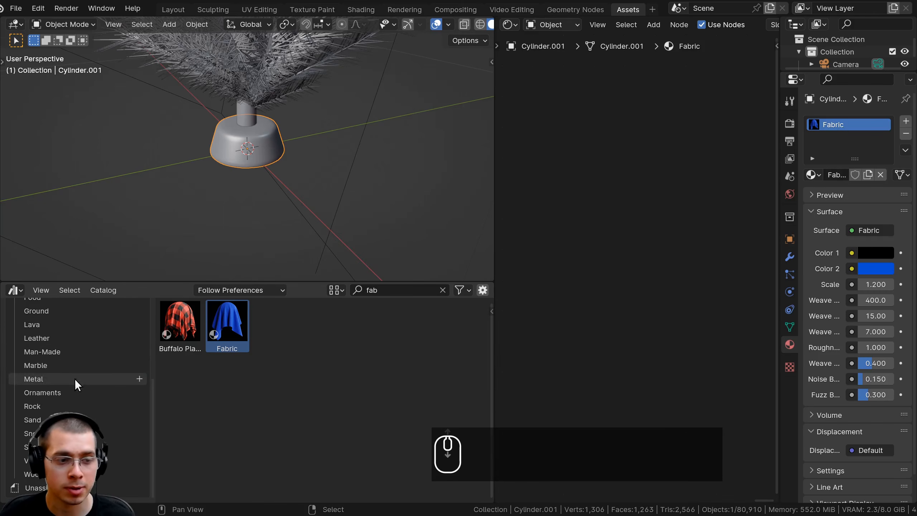
scroll(75, 361, up, 6)
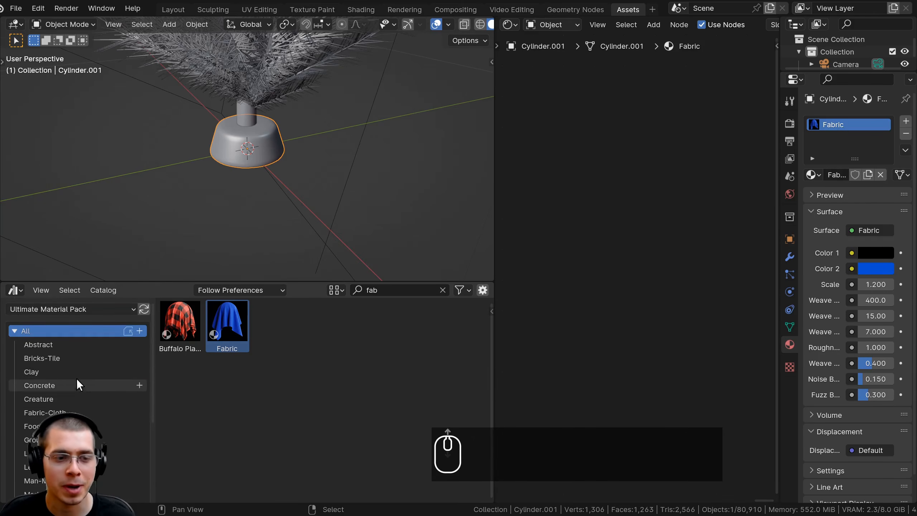
click(379, 289)
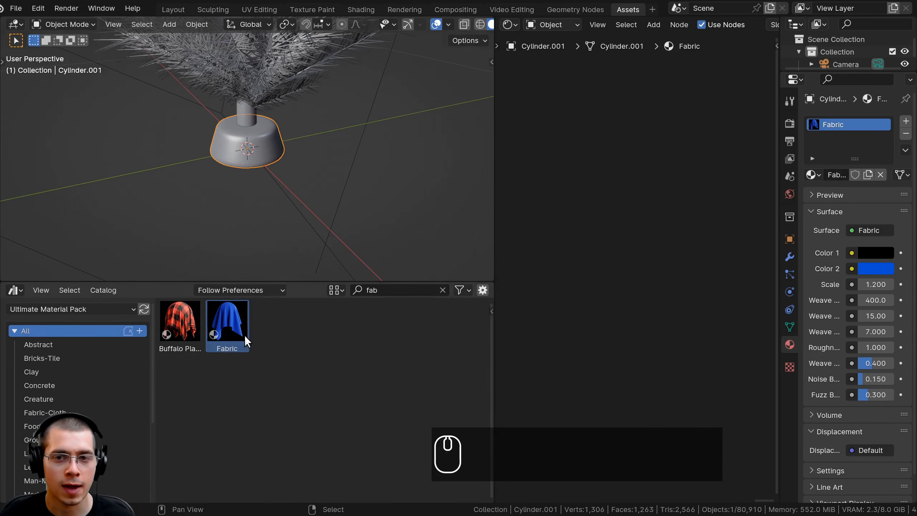
- In the Shading workspace, unwrap all of the tree base's faces with Smart UV Project at the default settings and return to Object Mode
shift+scroll(300, 189, up, 4)
shift+scroll(260, 134, up, 2)
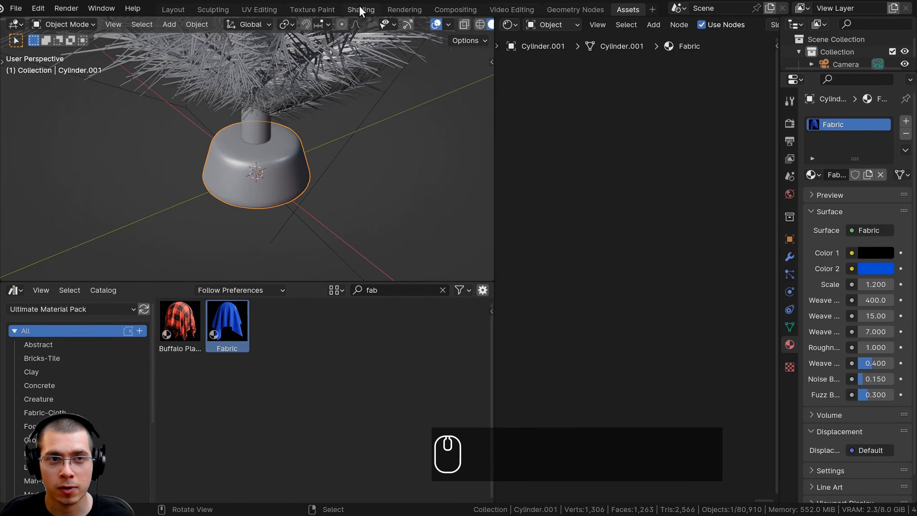
click(360, 10)
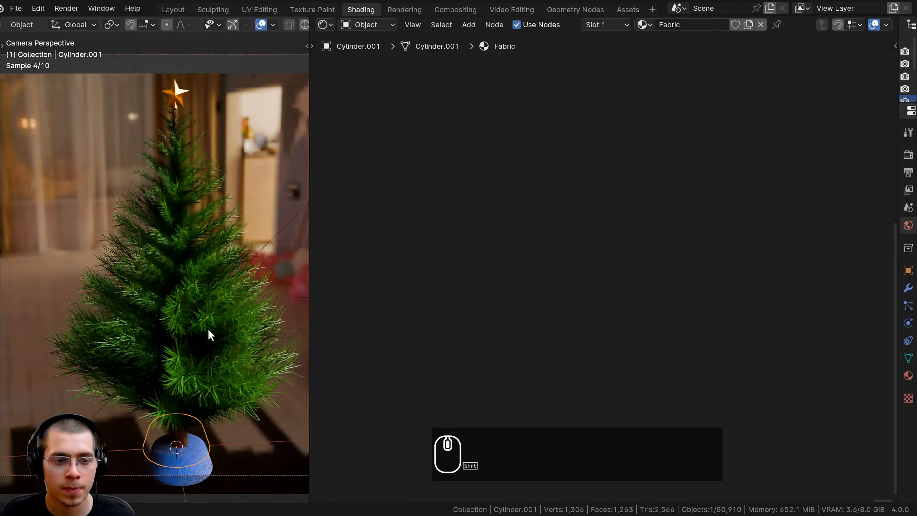
shift+scroll(208, 328, down, 4)
shift+scroll(126, 282, down, 3)
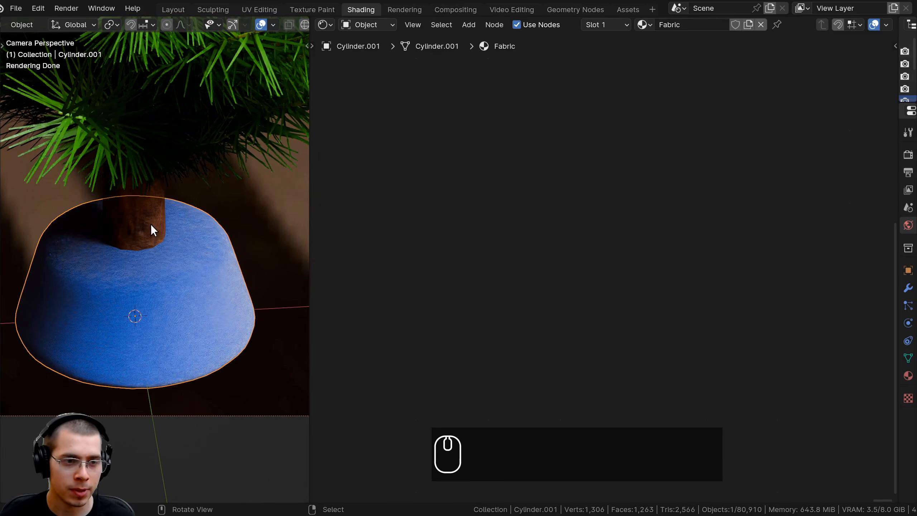
key(Tab)
key(a)
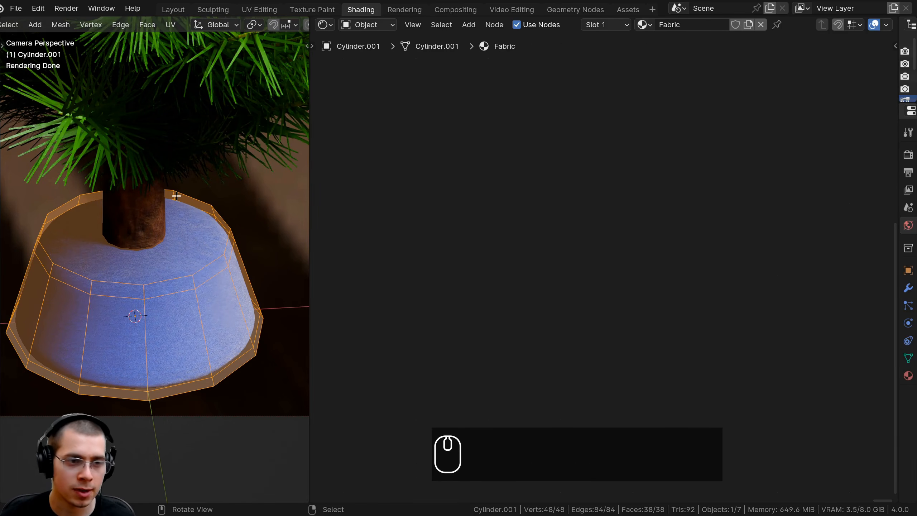
key(u)
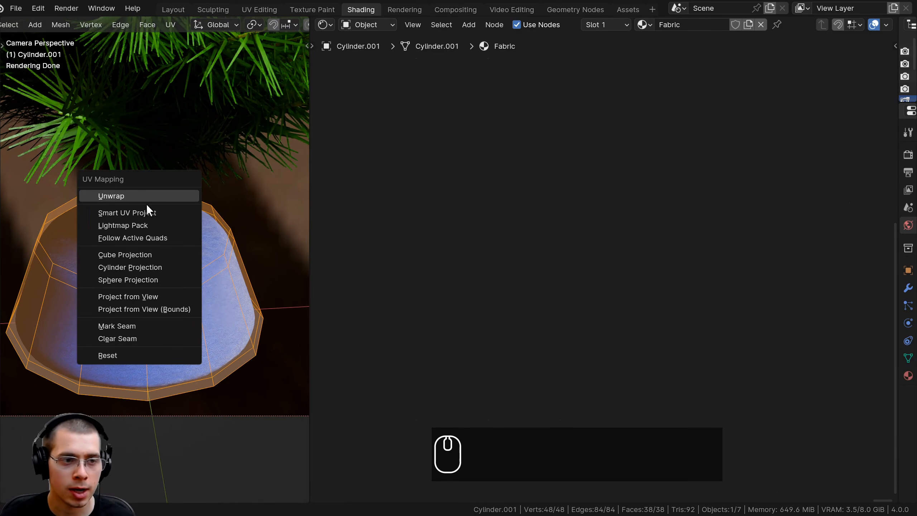
click(135, 213)
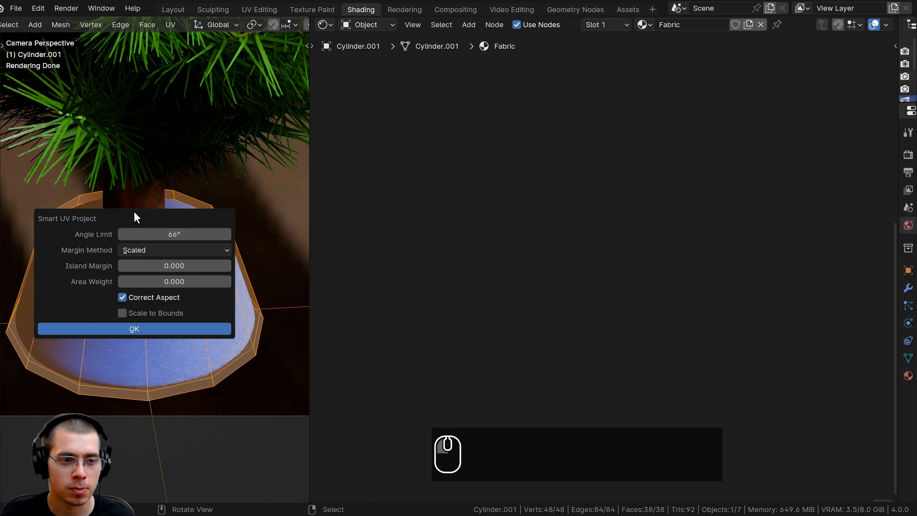
click(134, 327)
scroll(147, 325, up, 4)
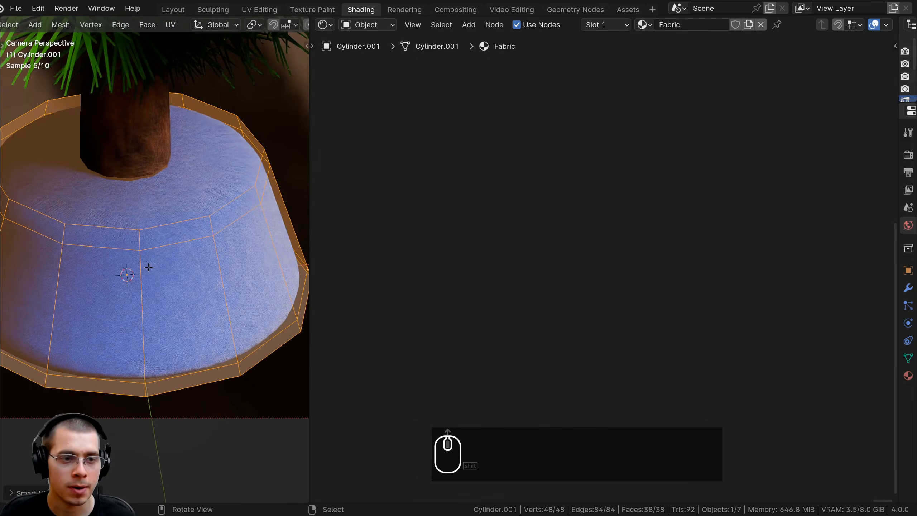
key(Tab)
- Frame the Fabric node in the shader editor and try a Scale of about -1.1
key(Home)
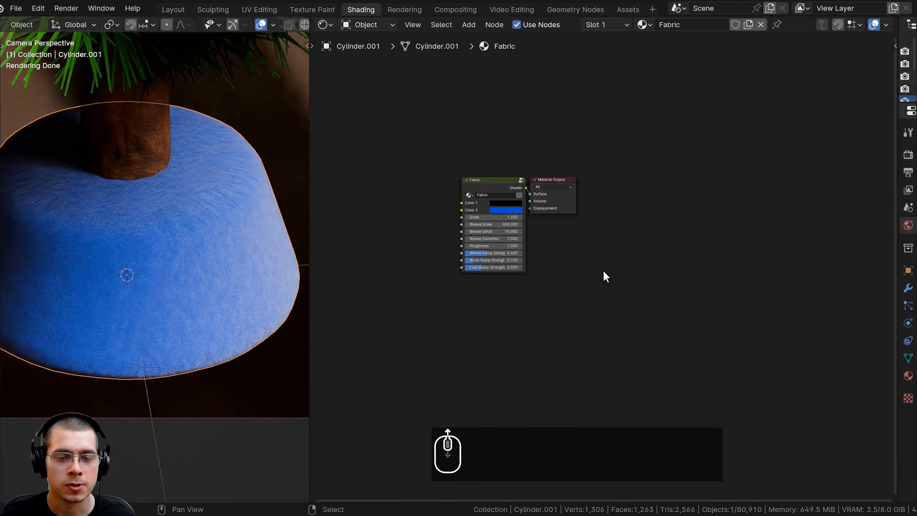
scroll(586, 234, up, 2)
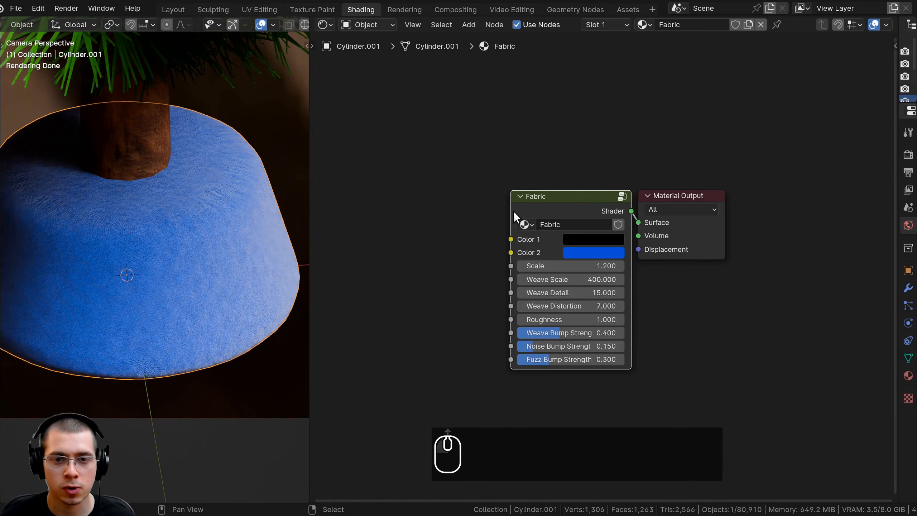
drag(510, 211, 488, 208)
drag(492, 203, 487, 196)
scroll(478, 196, up, 3)
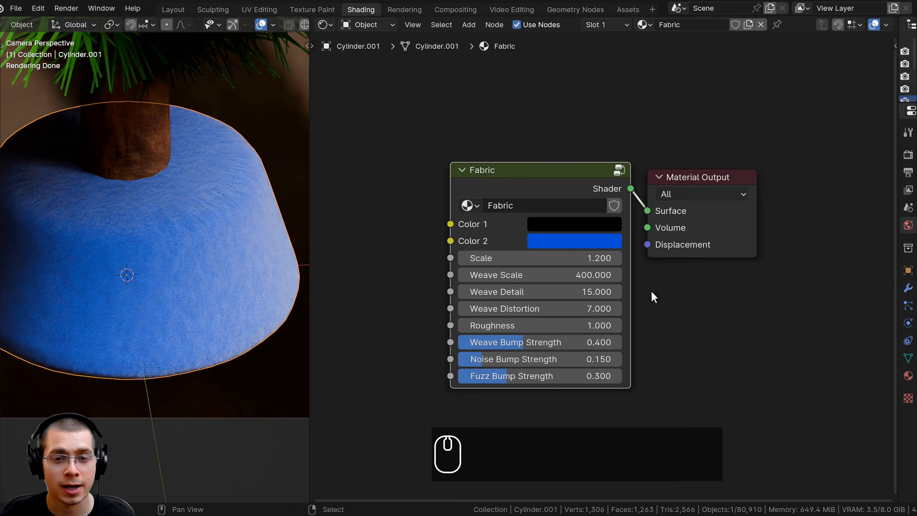
middle_drag(651, 291, 654, 290)
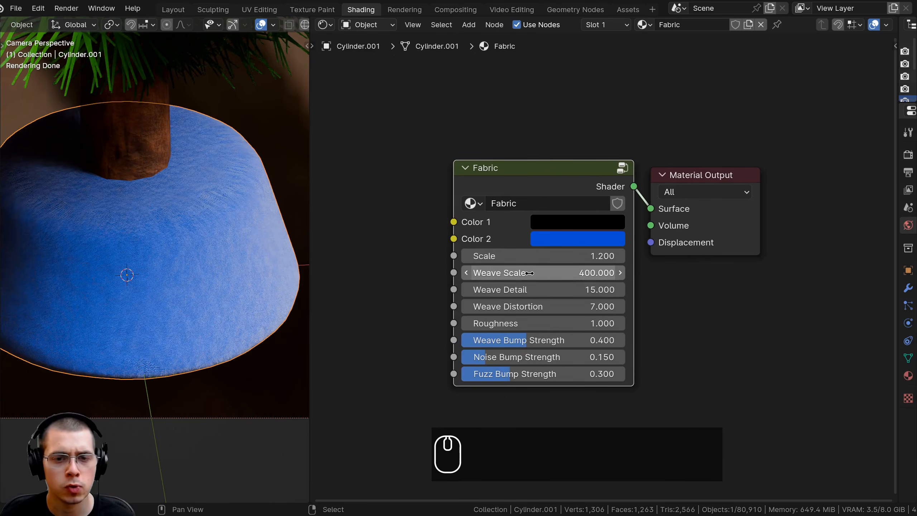
drag(529, 256, 447, 255)
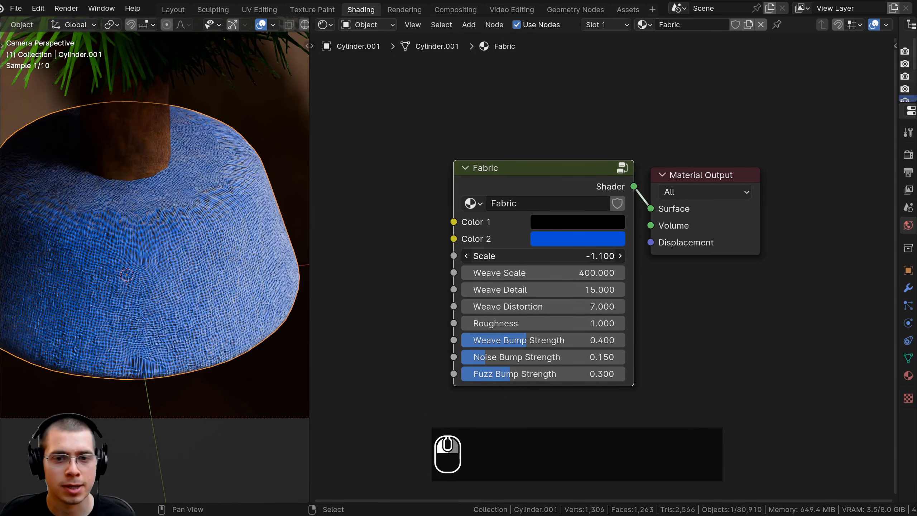
right_click(544, 256)
middle_drag(548, 256, 550, 251)
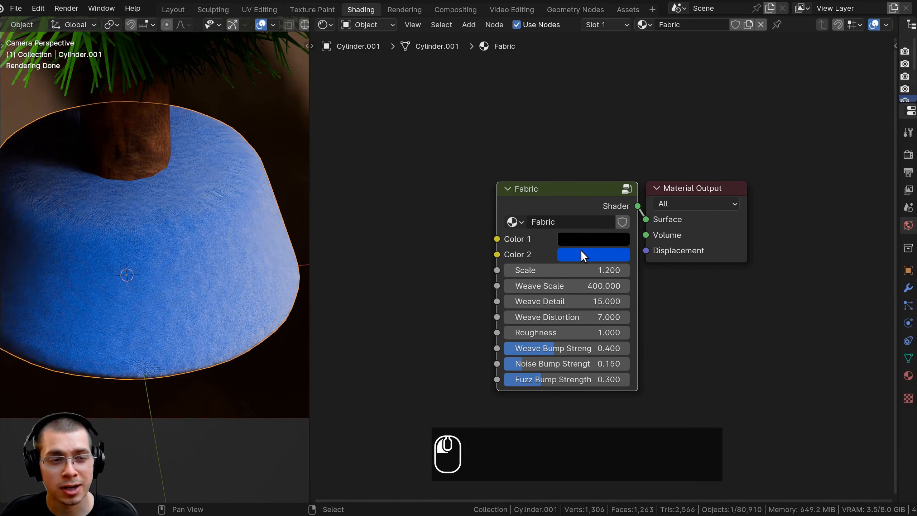
- Set the Fabric node's Color 2 to a neutral dark grey, with red, green and blue at about 0.021
click(581, 255)
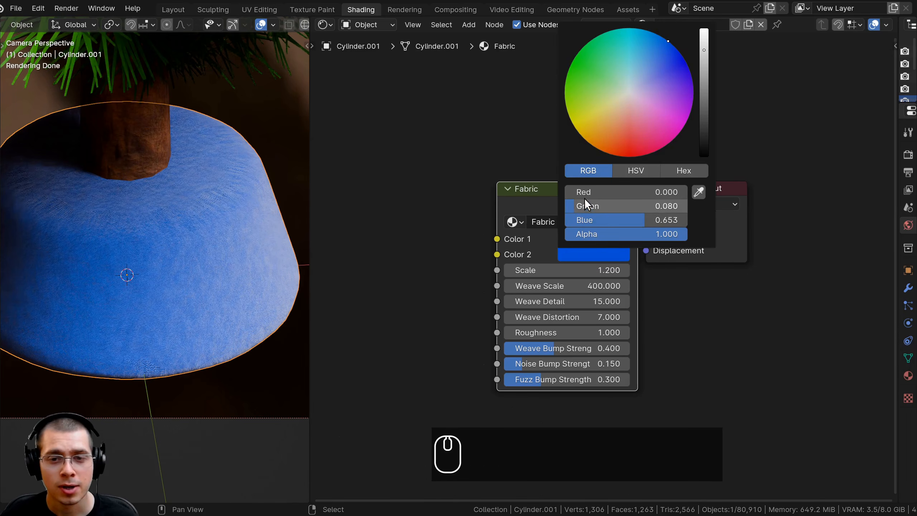
drag(585, 192, 586, 220)
text(1)
key(Return)
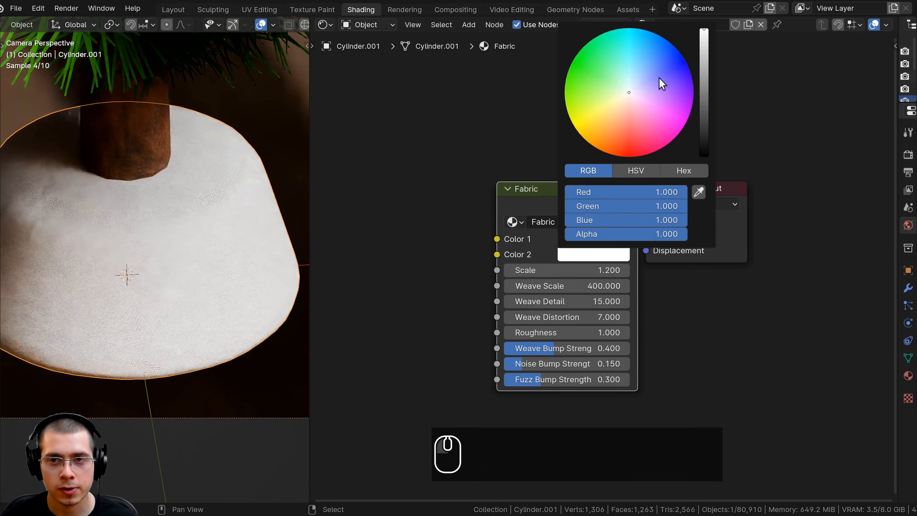
drag(702, 35, 703, 136)
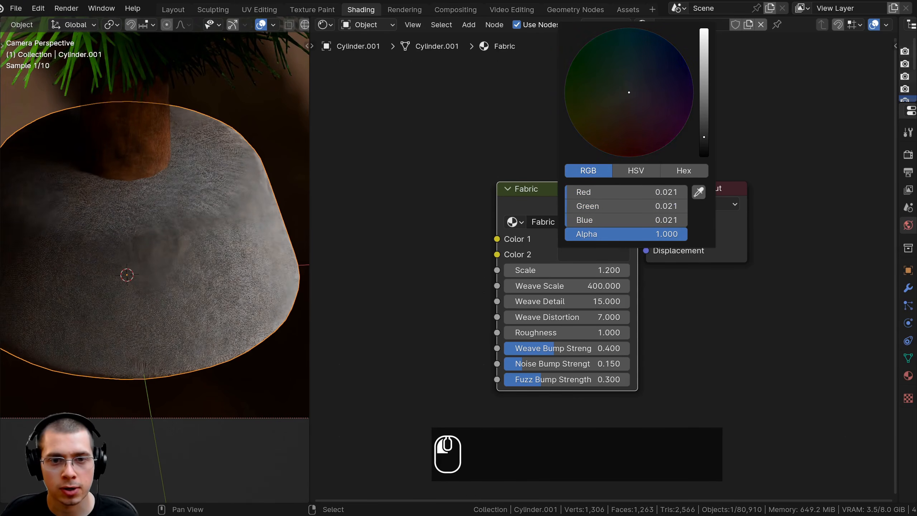
- Scale the star at the top of the tree up slightly in two passes
scroll(189, 173, down, 2)
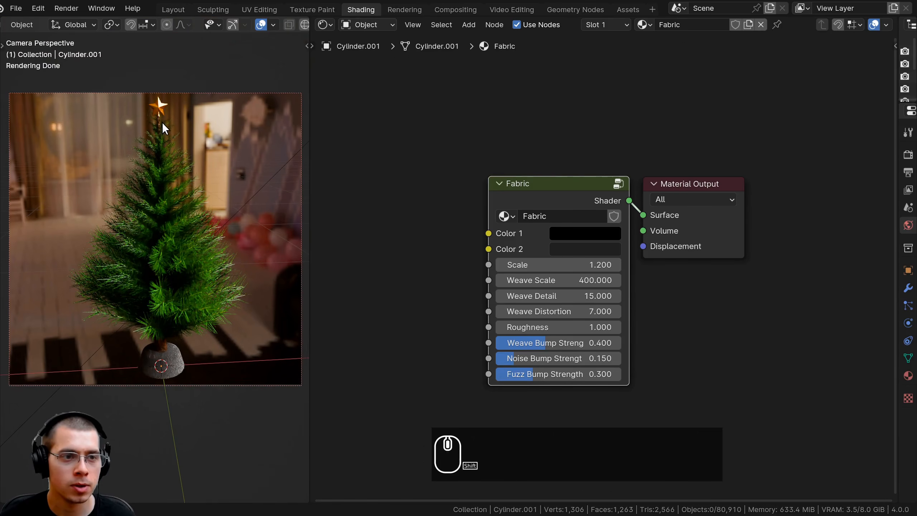
right_click(161, 119)
shift+middle_drag(162, 121, 169, 229)
scroll(170, 233, up, 5)
key(s)
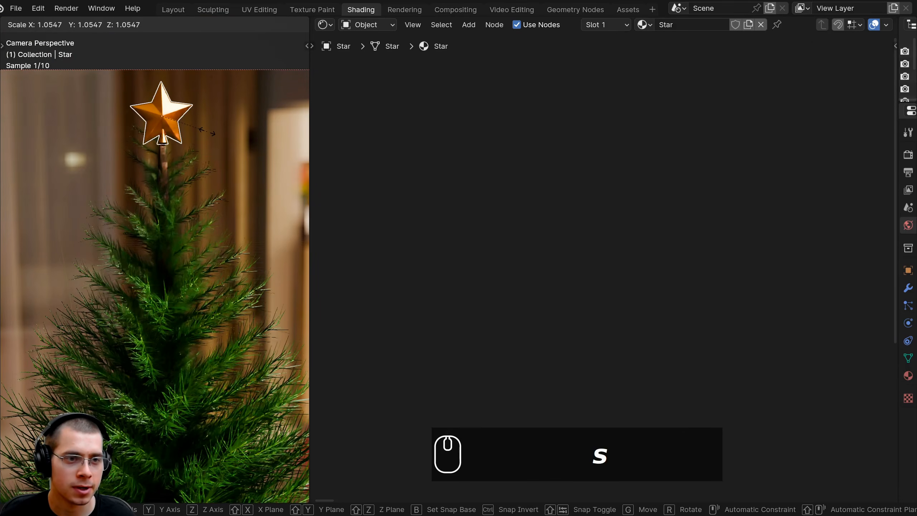
click(211, 137)
key(KP_Decimal)
key(s)
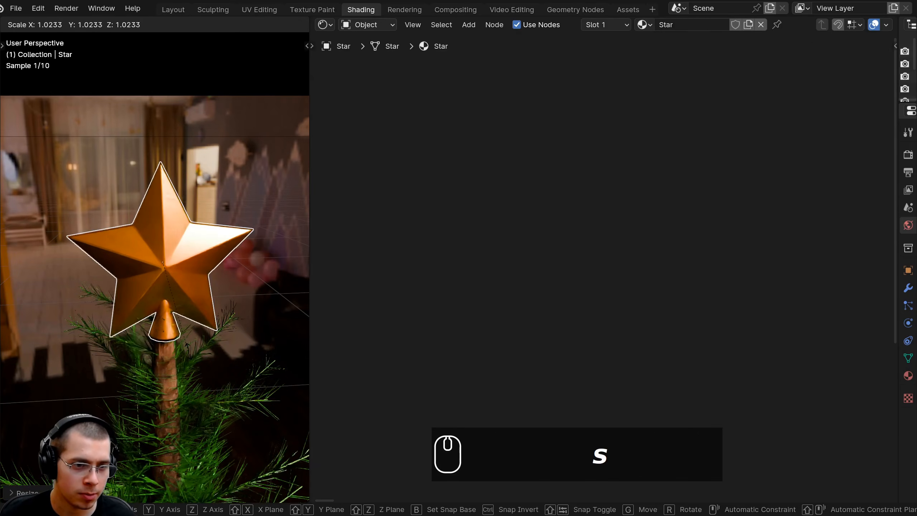
click(190, 349)
- Deselect everything and examine the whole tree through the camera view
key(a)
key(KP_0)
scroll(199, 347, down, 5)
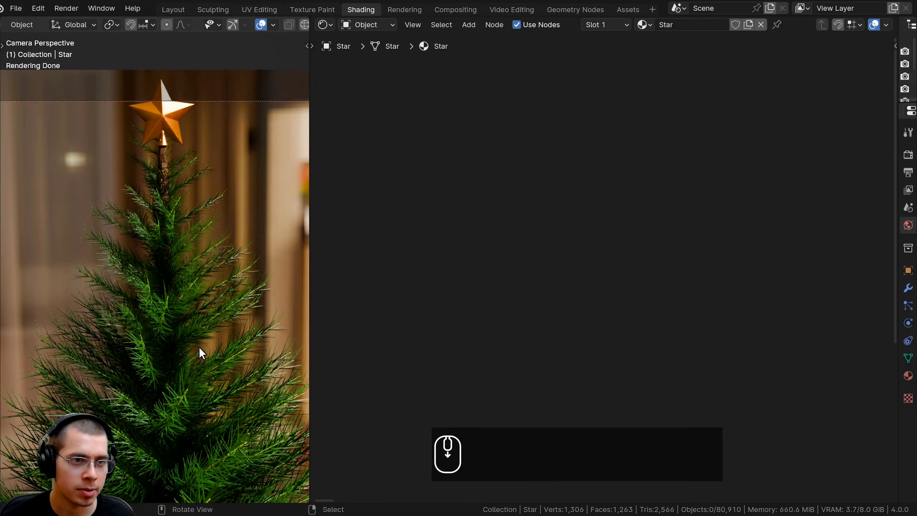
shift+middle_drag(199, 347, 206, 253)
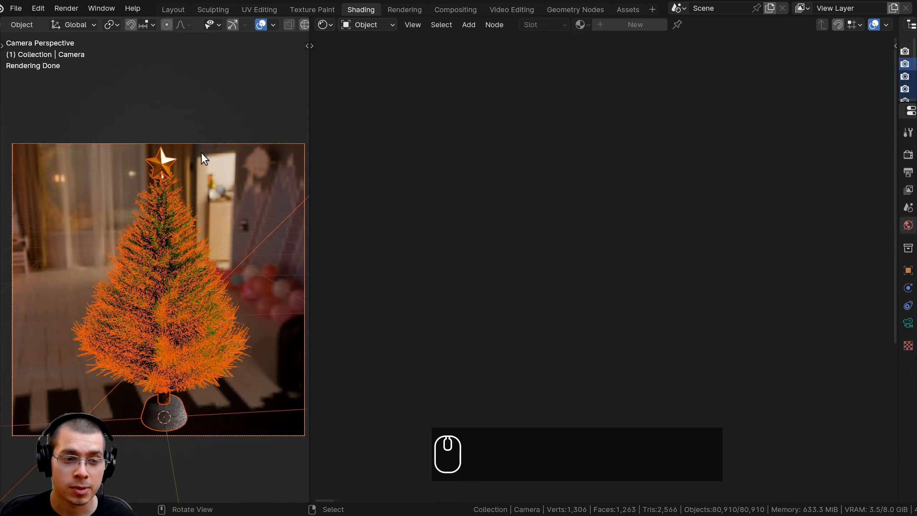
key(a)
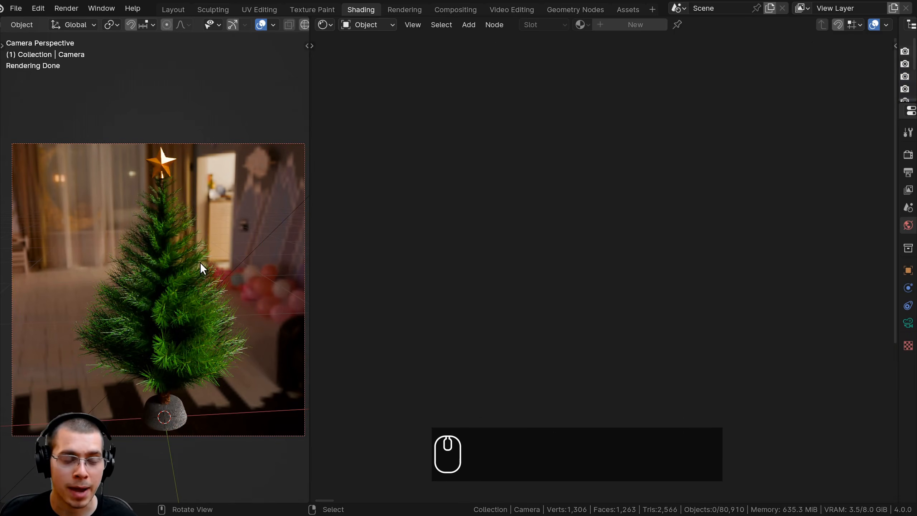
shift+middle_drag(202, 268, 204, 224)
- In the Layout workspace, add a plane mesh and scale it up into a large floor beneath the tree
key(shift+a)
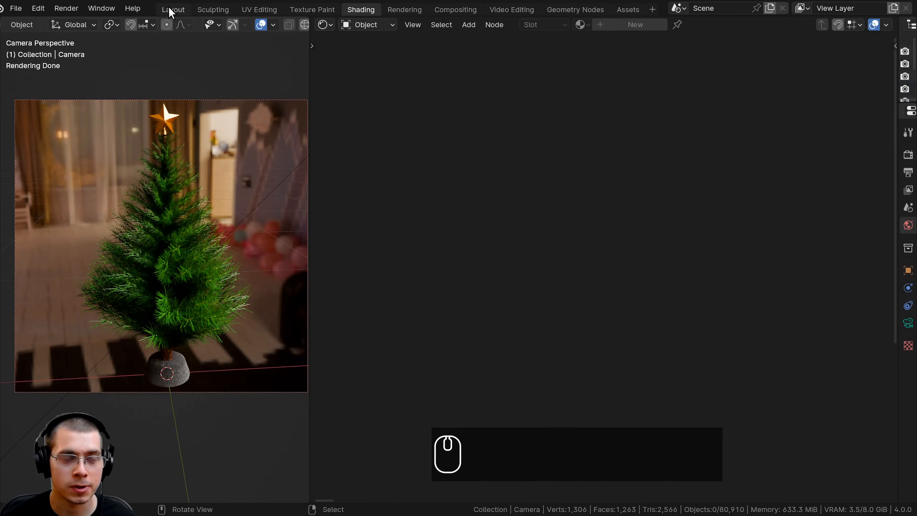
click(172, 12)
scroll(371, 175, down, 5)
key(shift+a)
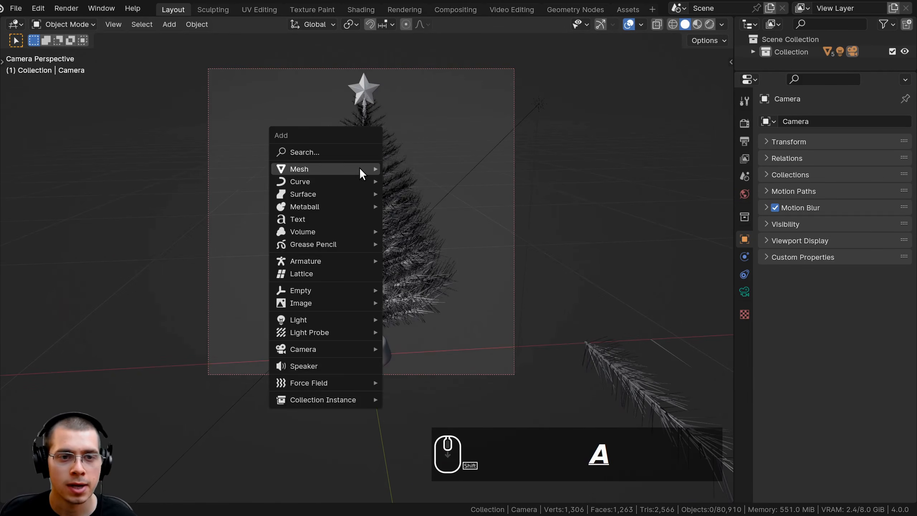
mouse_move(360, 168)
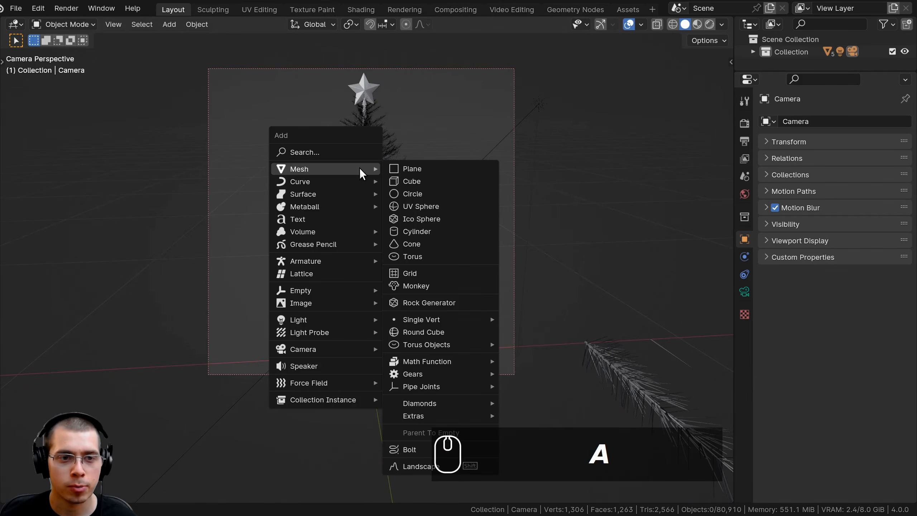
click(424, 162)
scroll(429, 272, down, 3)
key(s)
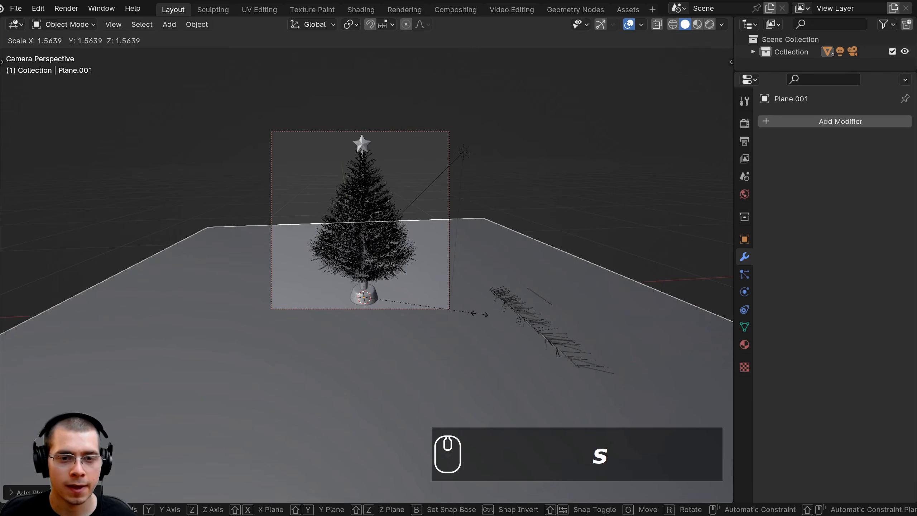
click(457, 323)
- Lower the floor plane along the Z axis until it meets the underside of the tree base
shift+middle_drag(443, 311, 349, 197)
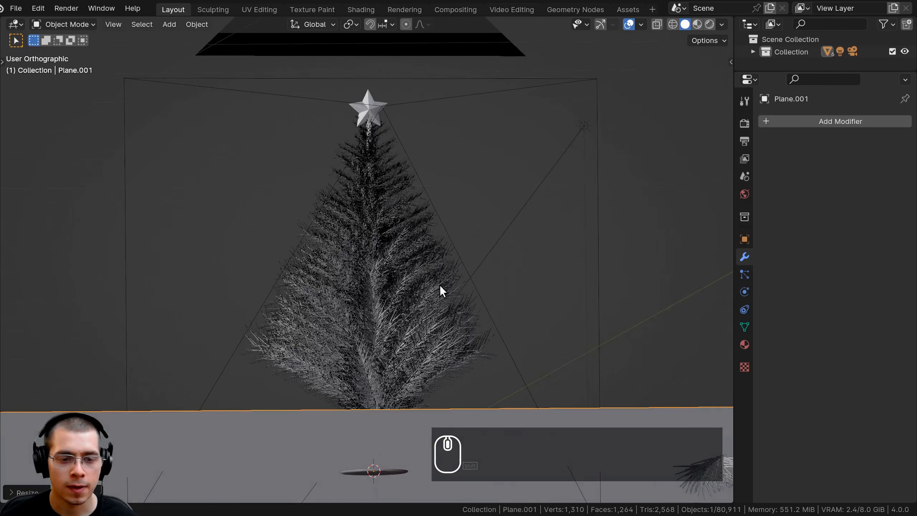
scroll(410, 255, up, 5)
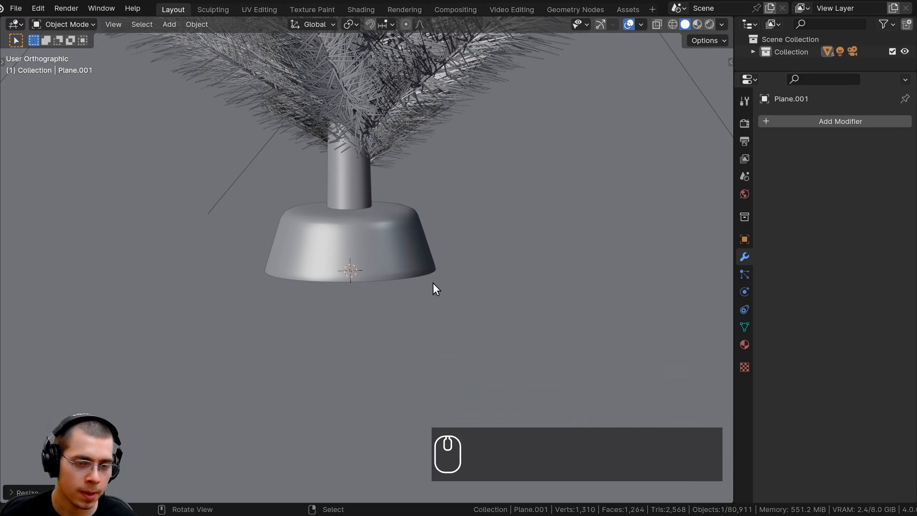
key(g)
key(z)
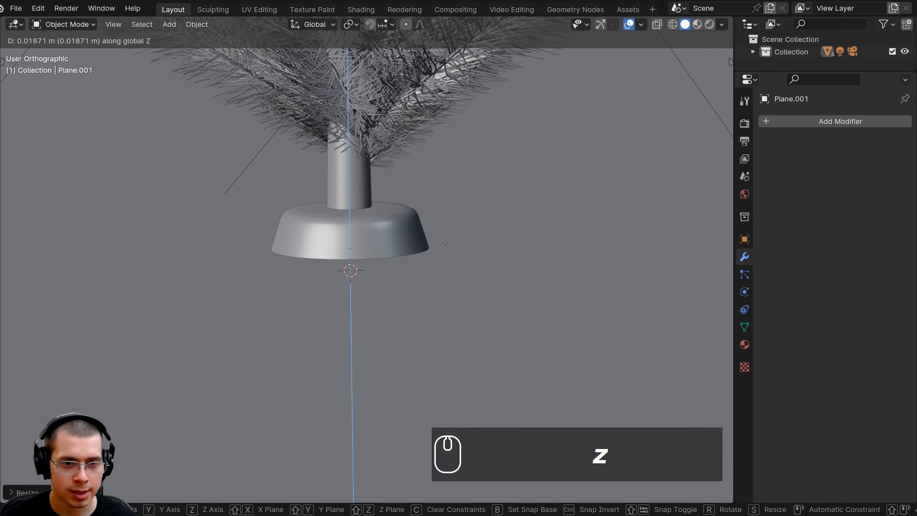
click(446, 321)
- Extrude the floor plane's back edge straight up along the Z axis to form a tall backdrop wall behind the tree
scroll(374, 213, down, 3)
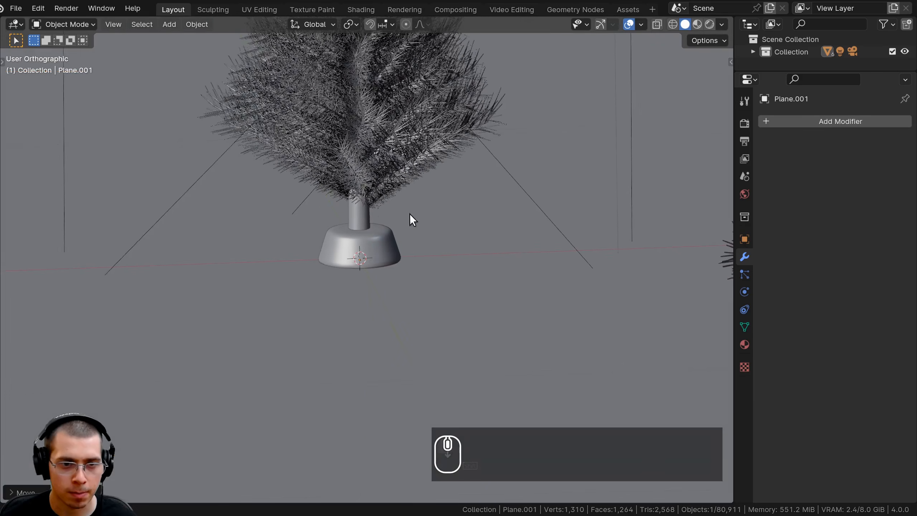
scroll(353, 272, down, 3)
scroll(355, 272, down, 4)
middle_drag(355, 273, 402, 294)
key(Tab)
scroll(358, 258, up, 4)
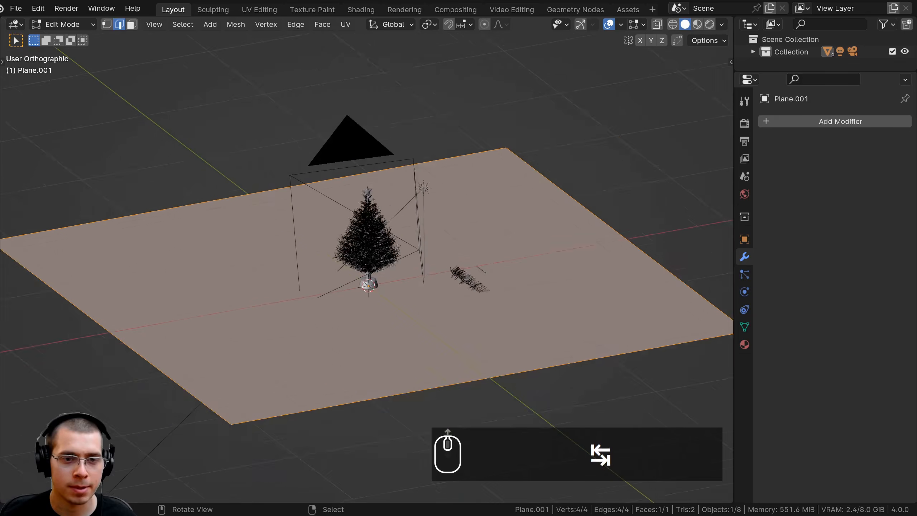
shift+middle_drag(276, 252, 364, 253)
scroll(364, 254, down, 1)
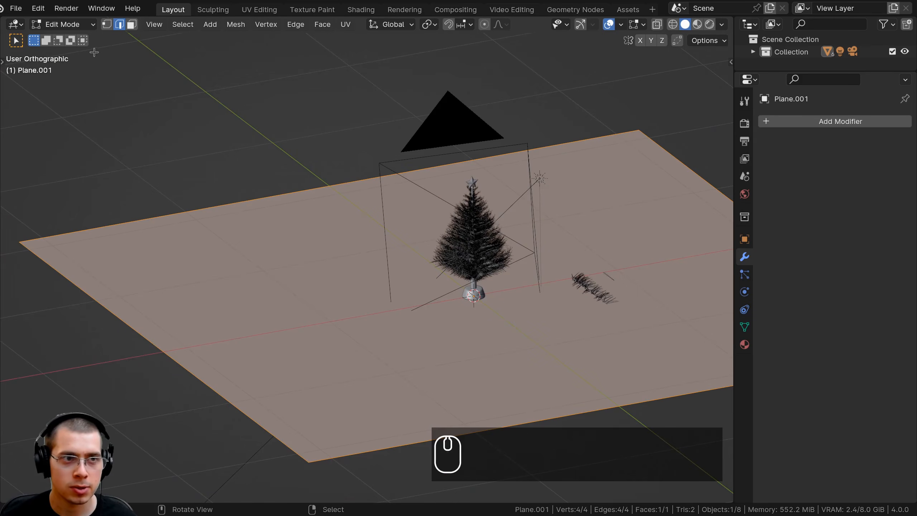
click(106, 24)
click(19, 239)
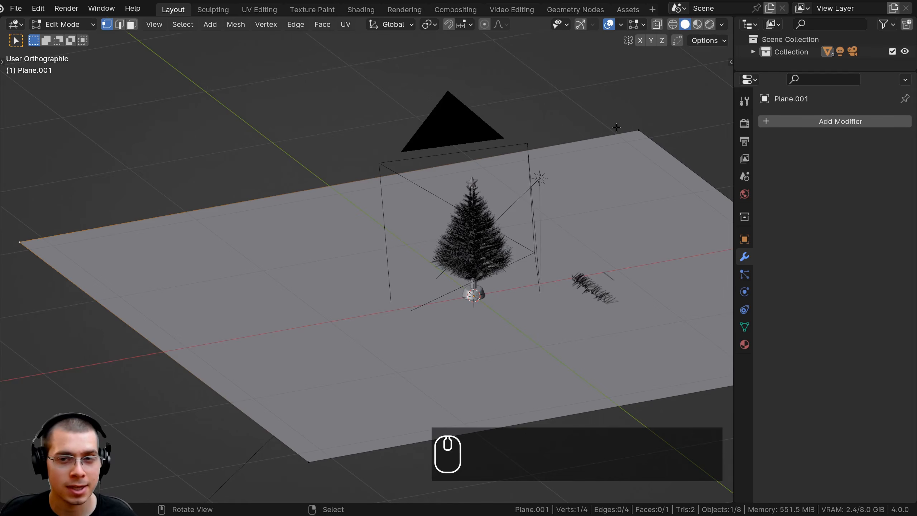
shift+click(638, 129)
scroll(637, 128, down, 5)
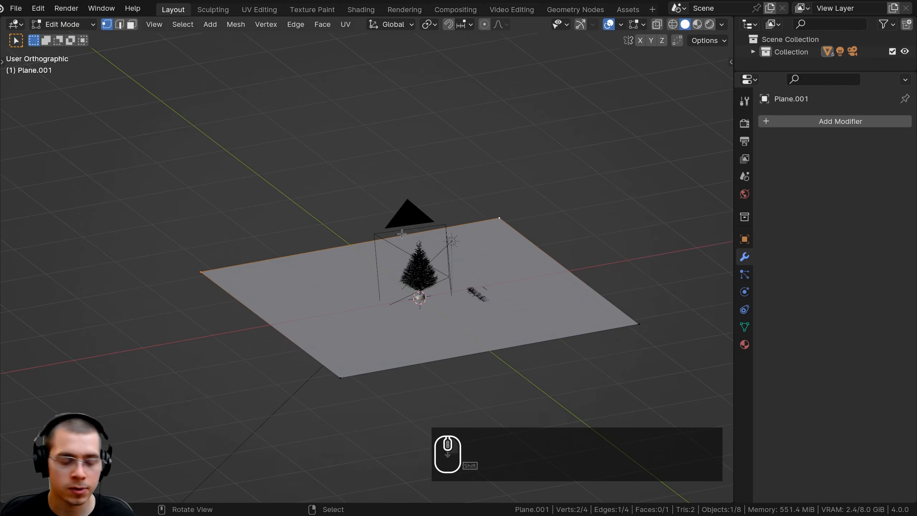
key(e)
key(z)
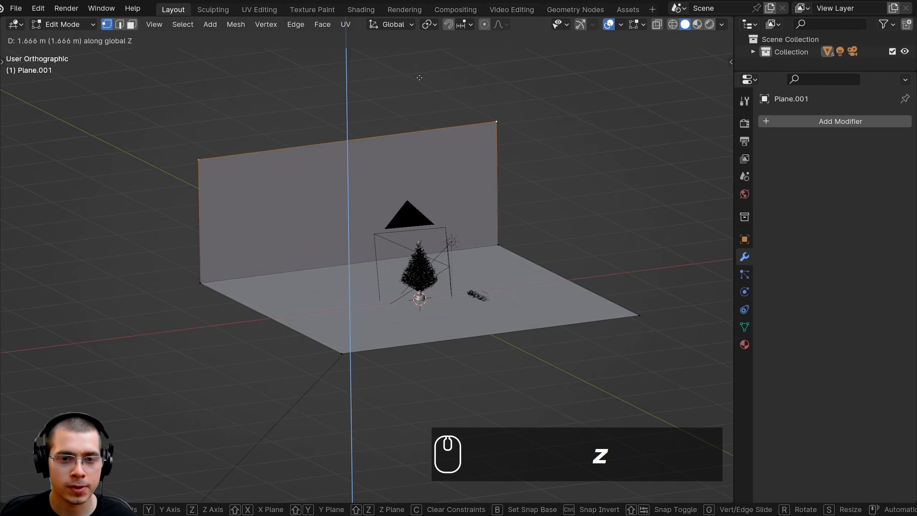
click(418, 49)
middle_drag(418, 50, 419, 139)
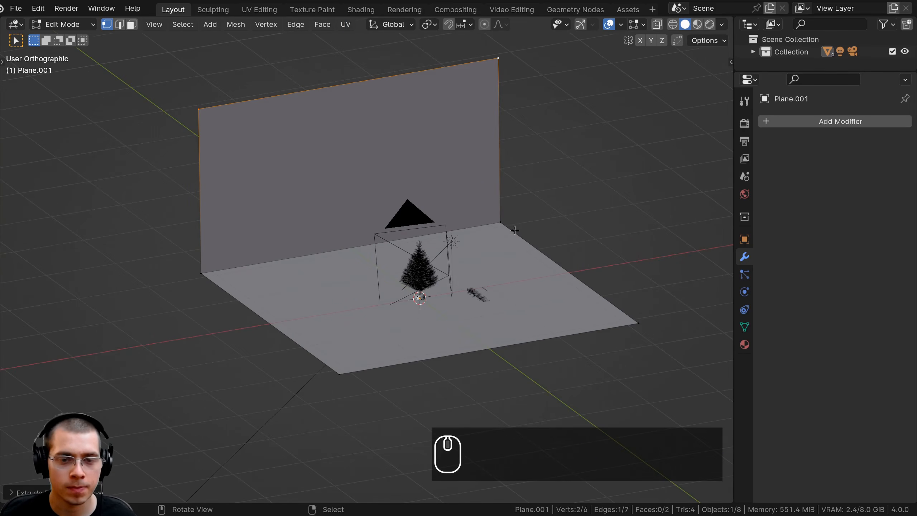
- Bevel the edge where the floor meets the backdrop wall with 10 segments and a width of about 0.405 m
key(KP_0)
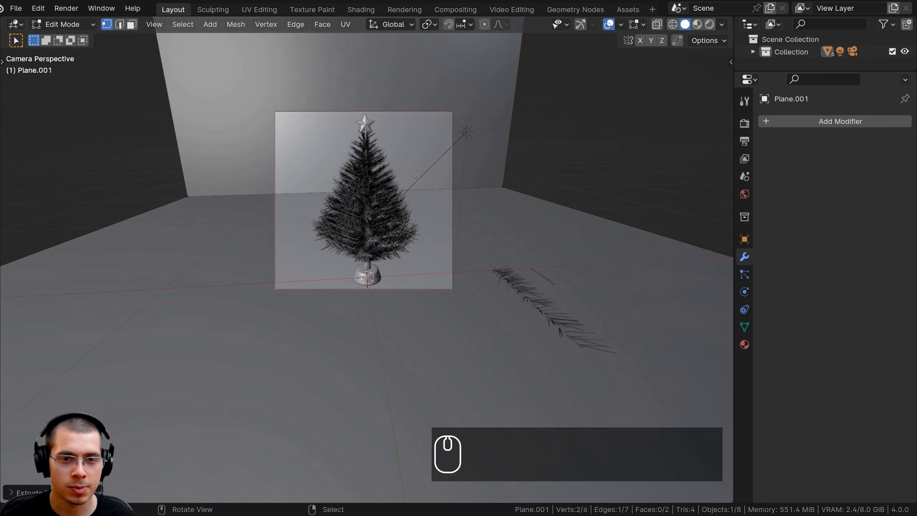
shift+middle_drag(416, 178, 452, 221)
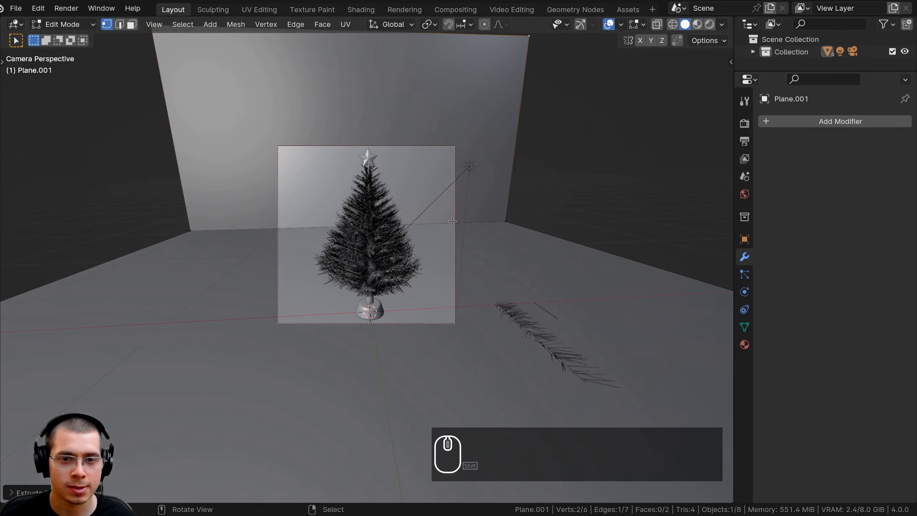
click(502, 219)
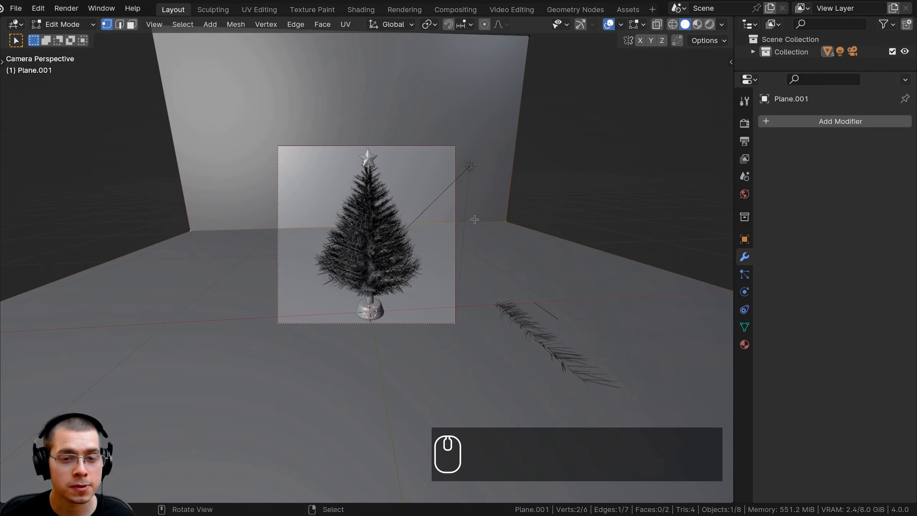
key(ctrl+b)
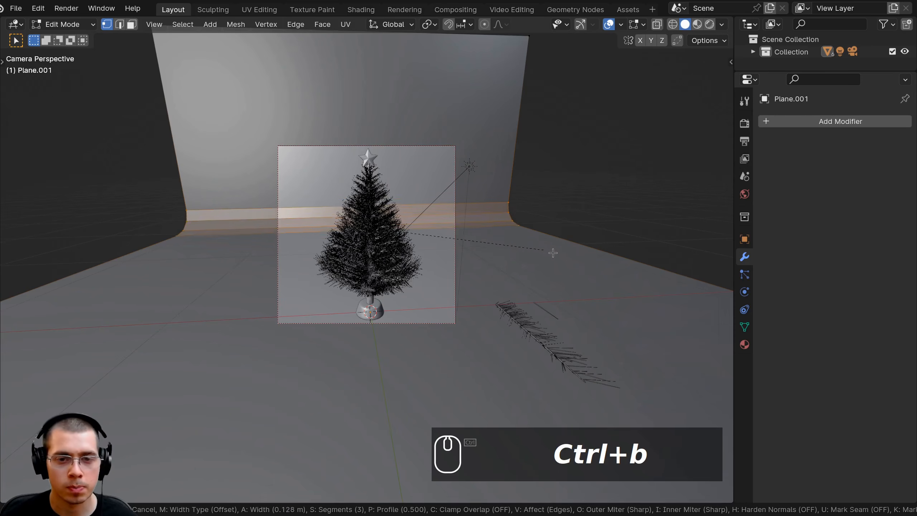
scroll(581, 258, up, 7)
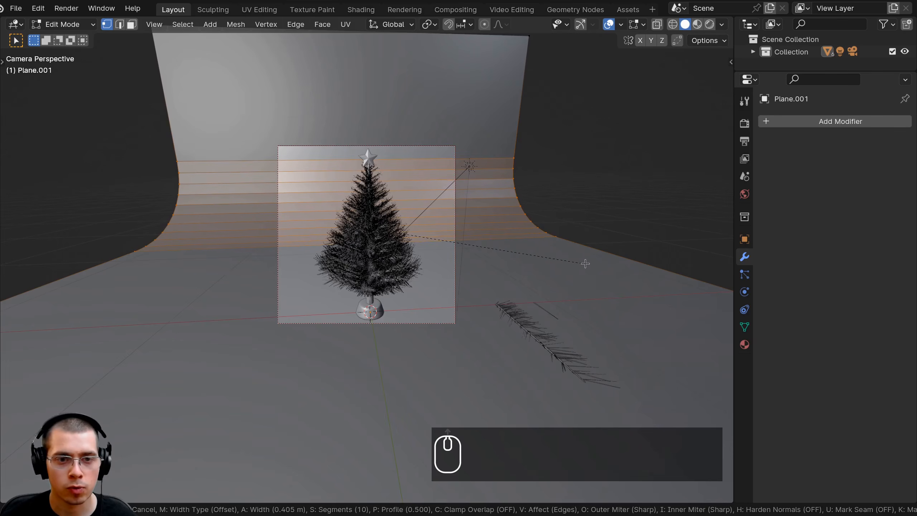
click(584, 264)
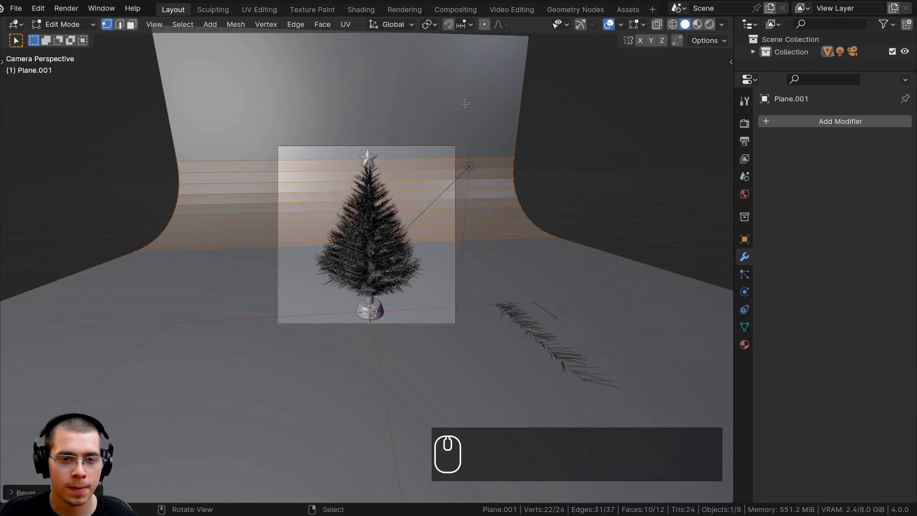
- Return to Object Mode and apply Shade Smooth to the curved backdrop
key(Tab)
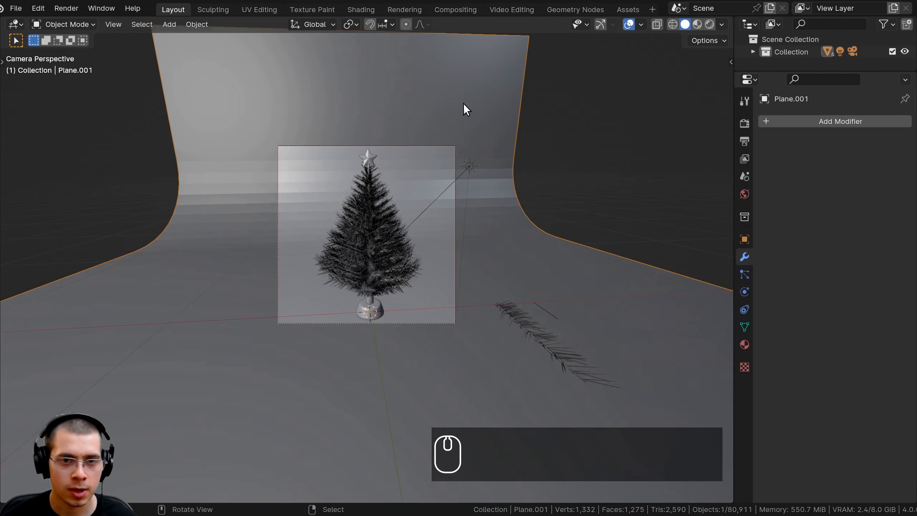
scroll(463, 104, up, 1)
key(w)
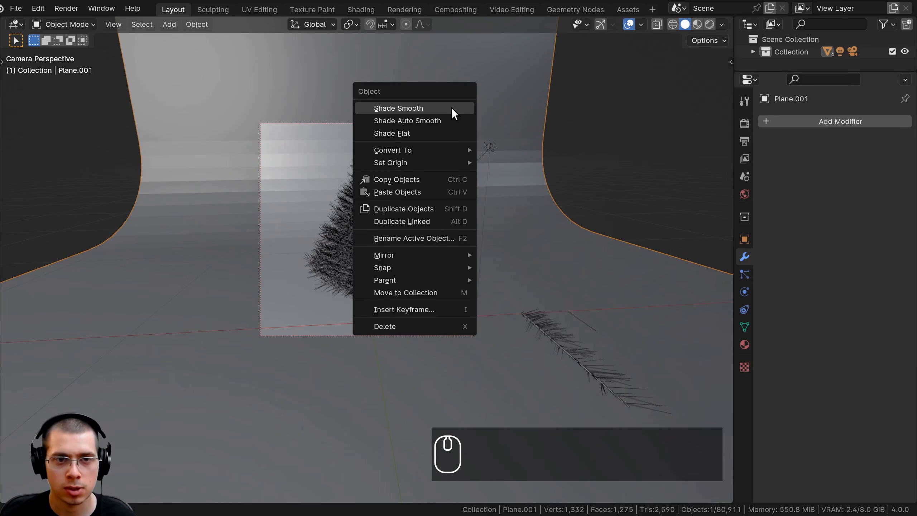
click(451, 108)
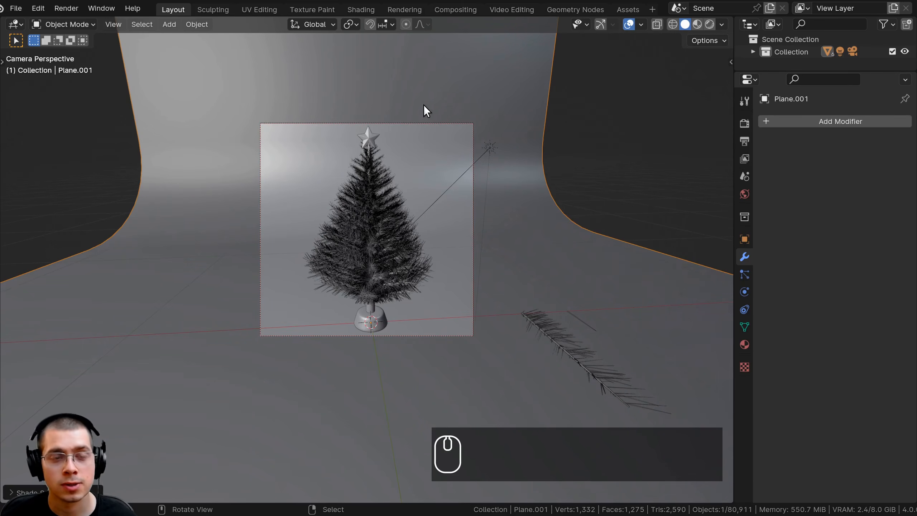
- In the Shading workspace, create a new material for the backdrop and name it Background
click(362, 10)
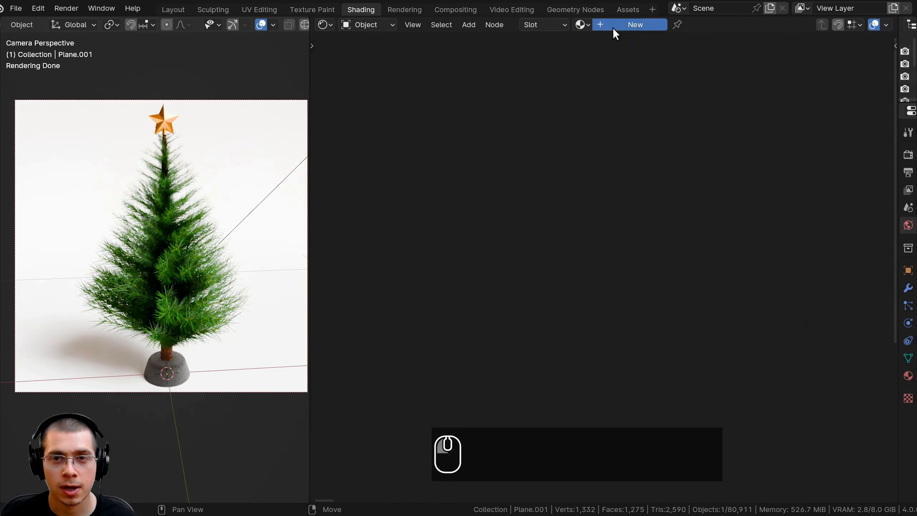
click(612, 27)
double_click(659, 24)
text(Back)
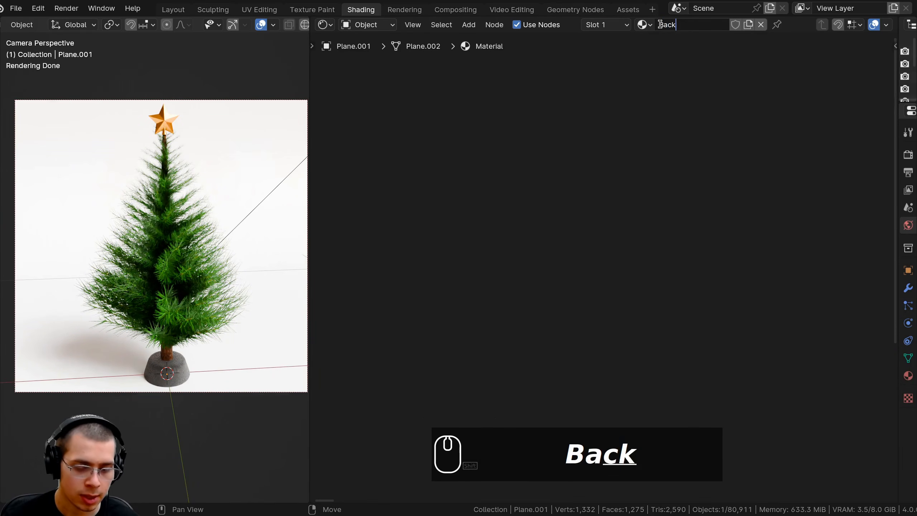
text(ground)
key(Return)
scroll(585, 161, down, 2)
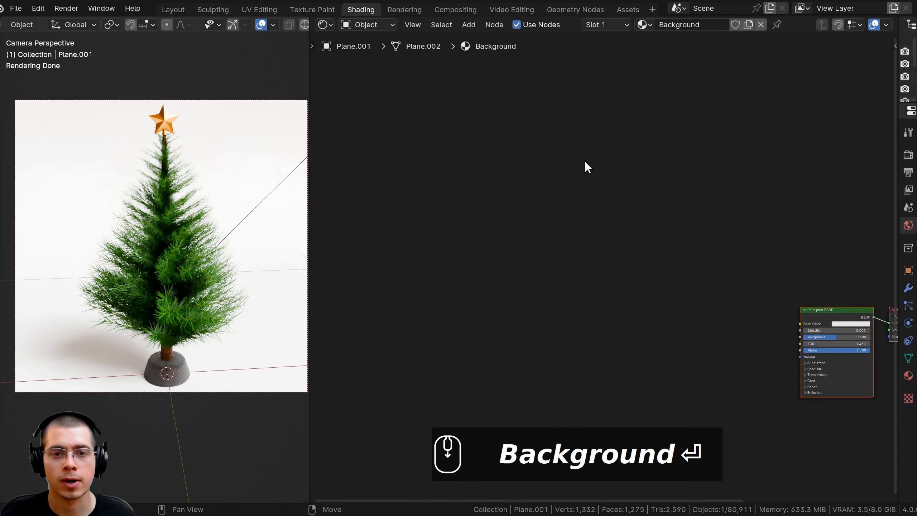
- Set the Background material's base color to a very dark navy blue, about RGB 0.003, 0.013, 0.034
scroll(699, 266, up, 4)
middle_drag(891, 330, 630, 199)
scroll(629, 199, up, 5)
click(495, 157)
middle_drag(508, 162, 523, 164)
scroll(524, 164, up, 2)
drag(520, 139, 523, 136)
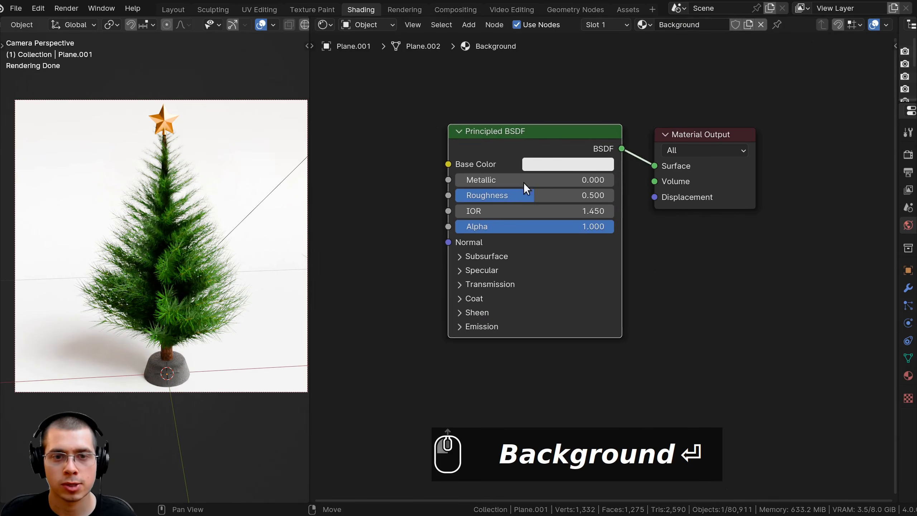
middle_drag(522, 182, 489, 245)
click(539, 226)
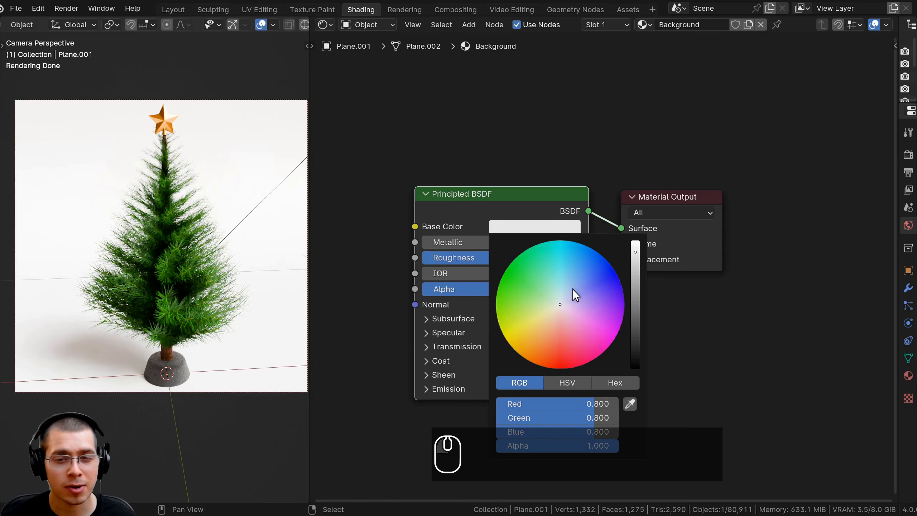
drag(573, 289, 635, 302)
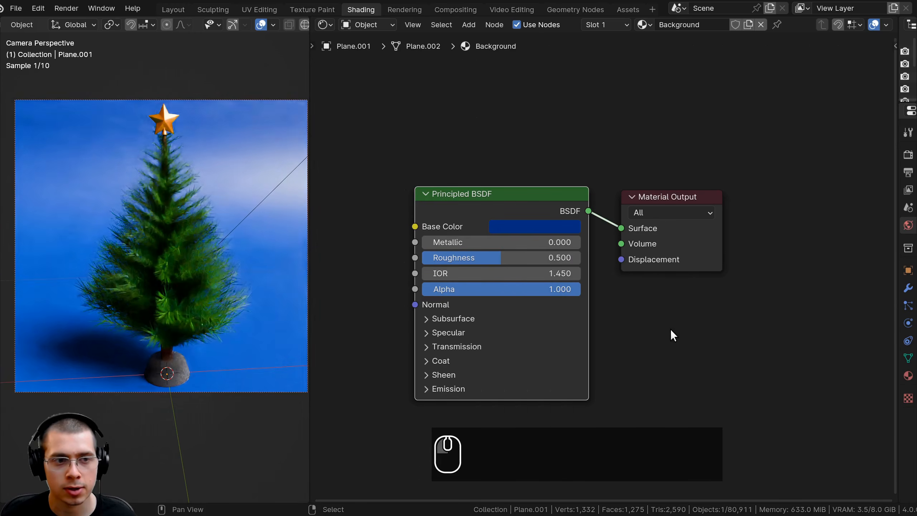
click(515, 224)
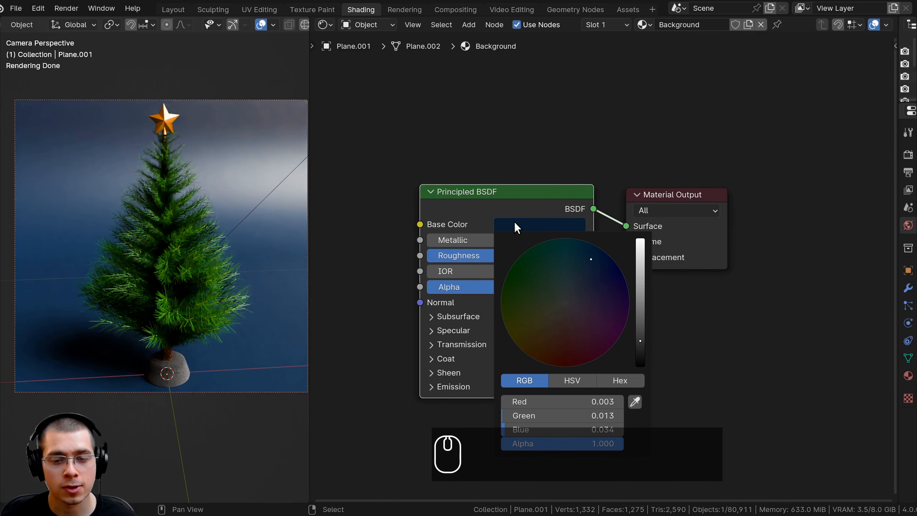
click(601, 384)
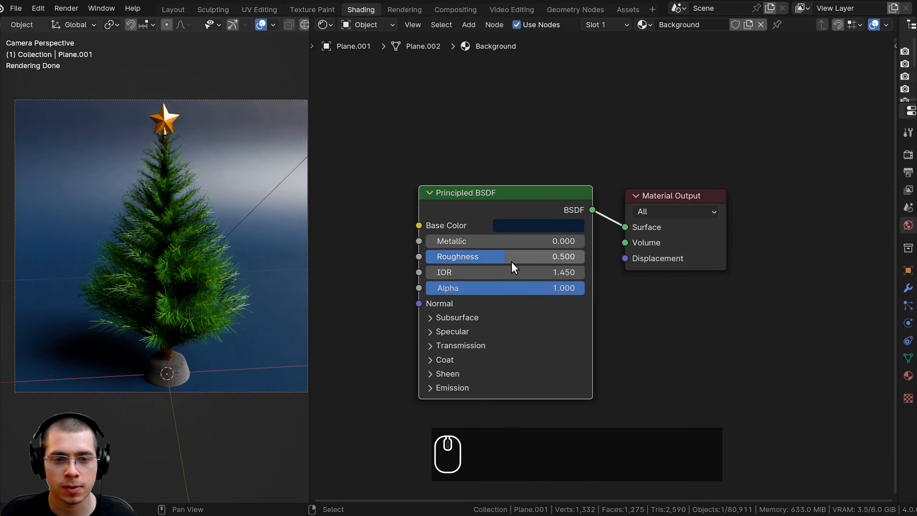
- Set the Background material's roughness to 0.8
click(511, 260)
text(.8)
key(Return)
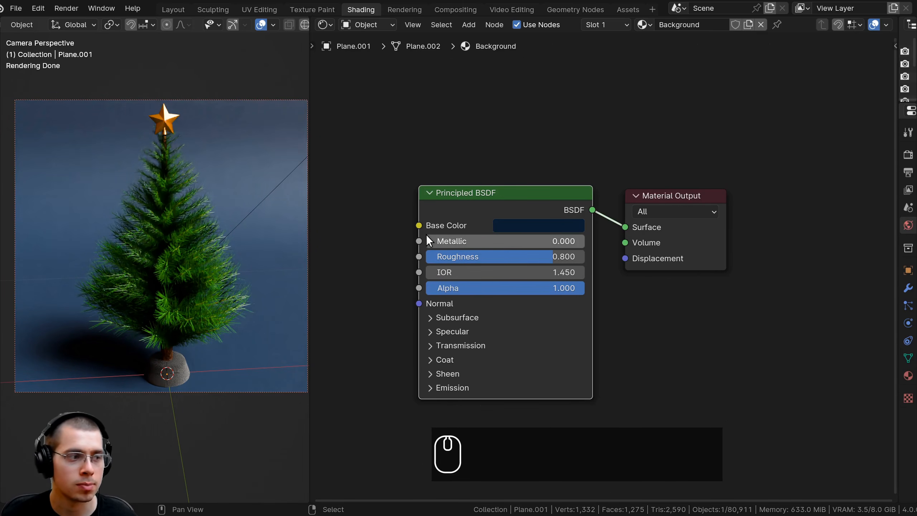
- Expand the Specular settings of the Background material's Principled BSDF and set the IOR Level to 0.05
middle_drag(474, 326, 446, 302)
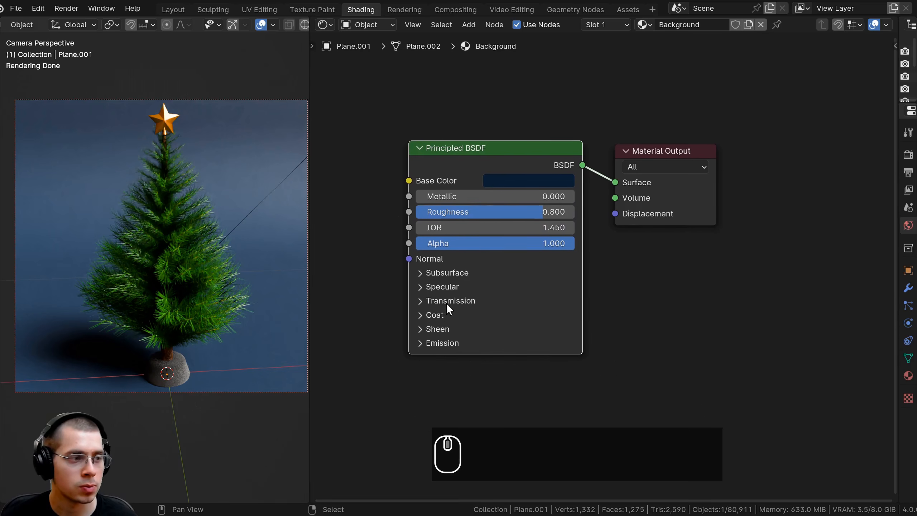
click(418, 290)
drag(442, 257, 441, 187)
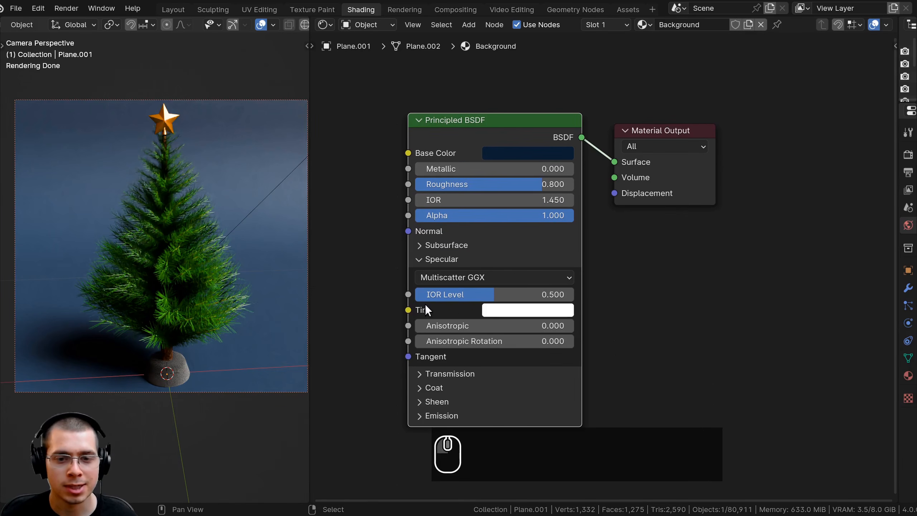
drag(469, 294, 388, 294)
right_click(454, 294)
click(454, 294)
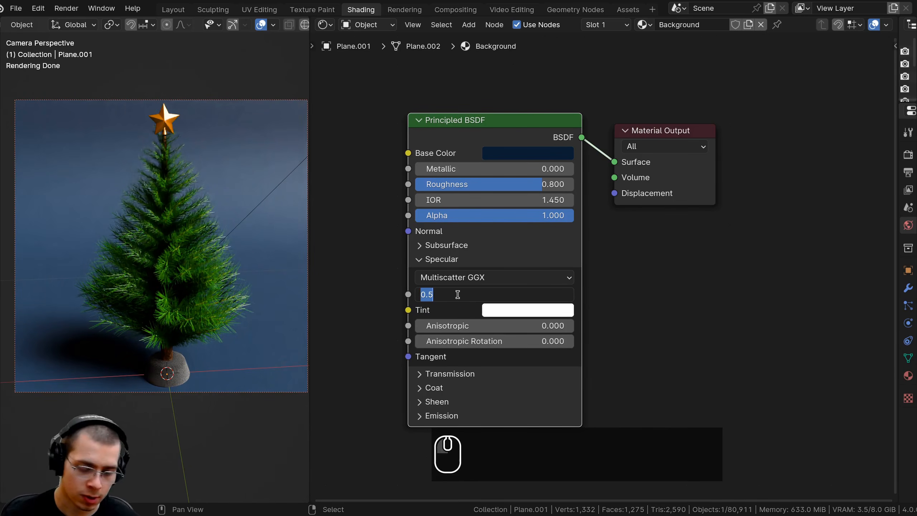
text(.0)
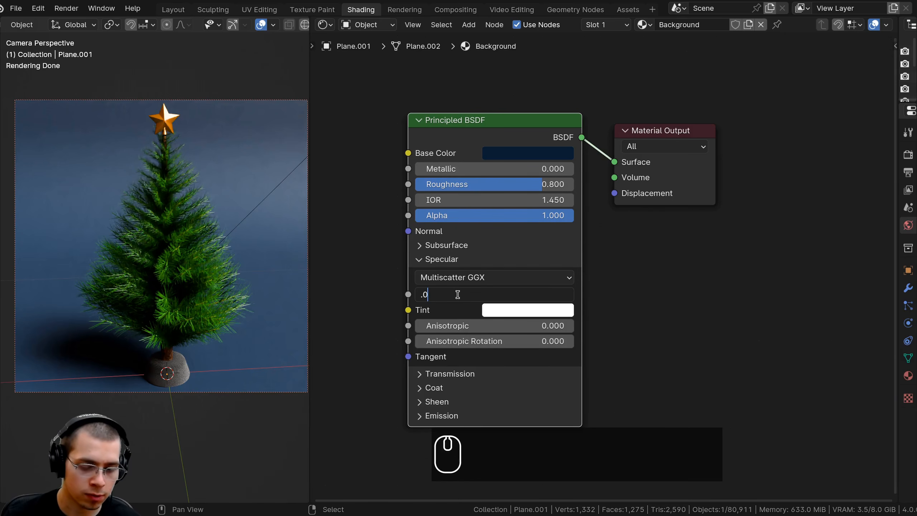
text(5)
key(Return)
shift+middle_drag(190, 168, 189, 170)
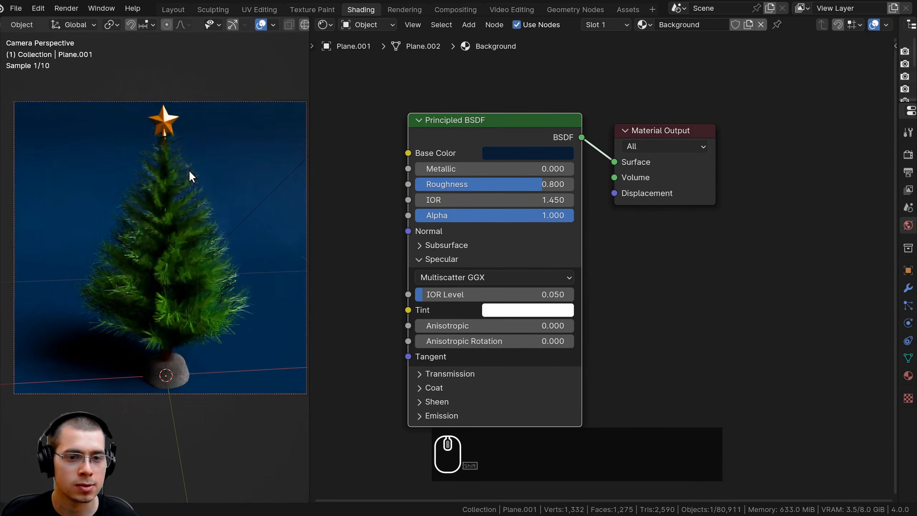
- Raise the Background material's specular IOR Level to 0.1 and check the tree render through the camera view
click(513, 294)
click(513, 293)
key(BackSpace)
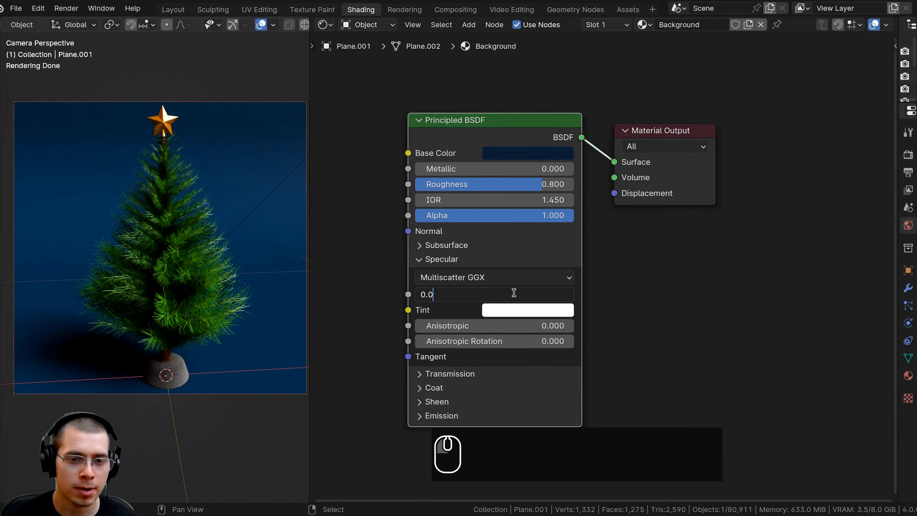
key(BackSpace)
text(1)
key(Return)
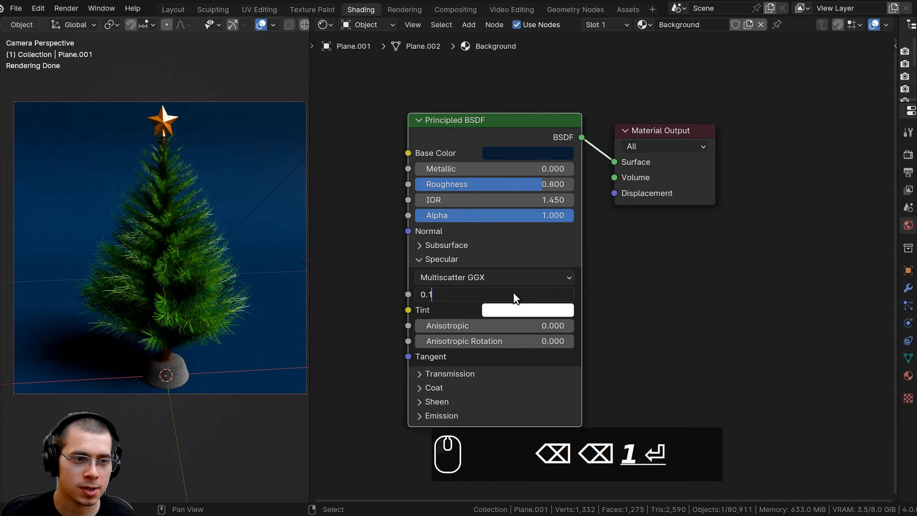
middle_drag(201, 217, 179, 212)
key(KP_0)
key(Home)
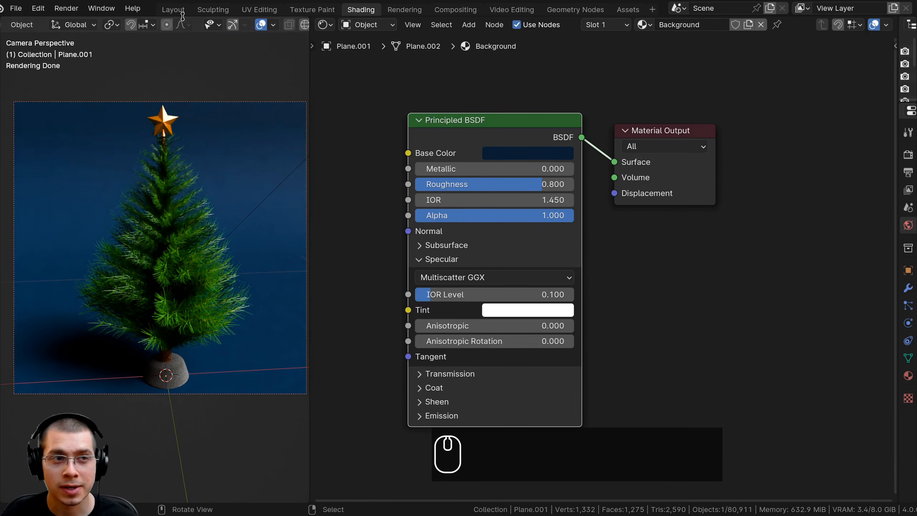
- Switch to the Layout workspace and frame the whole tree closely in the camera view
click(173, 9)
scroll(362, 161, up, 3)
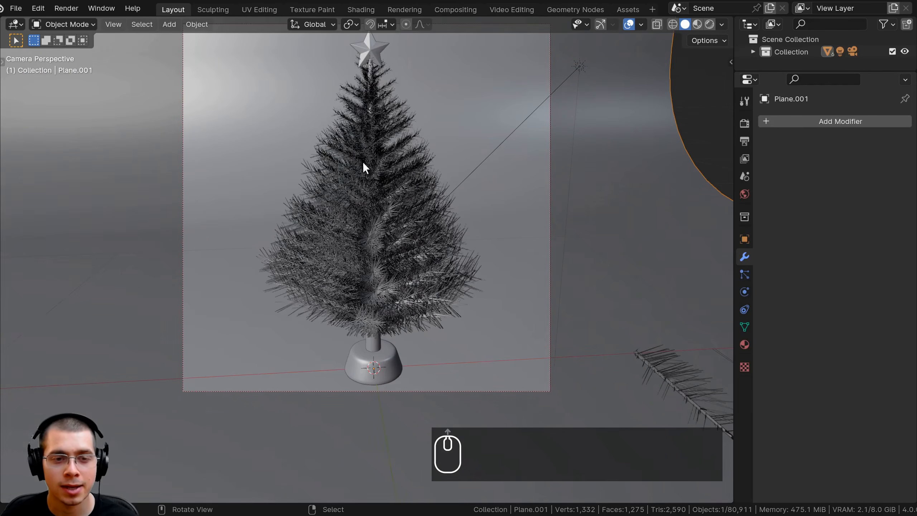
shift+scroll(374, 152, up, 1)
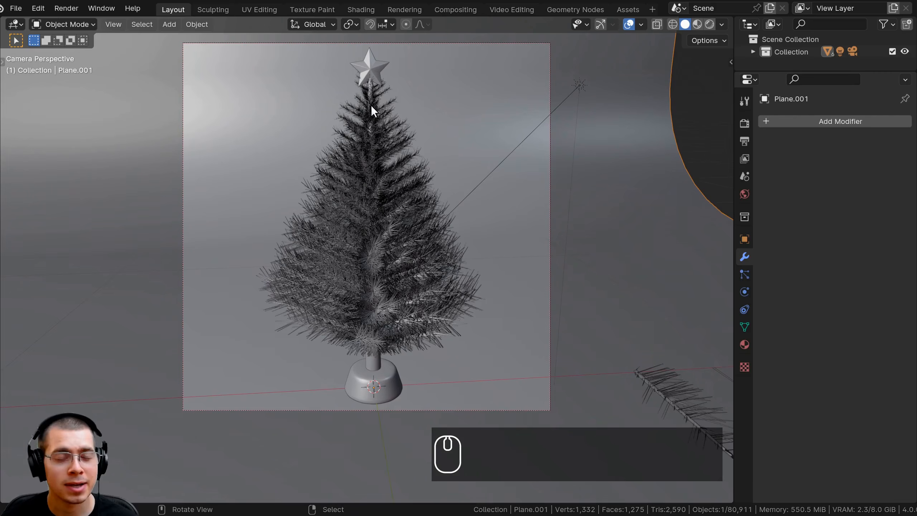
- Append the Christmas Lights 1 and Light Bulb objects from Geometry Nodes Christmas Lights.blend in the Blender Files folder
scroll(361, 135, up, 1)
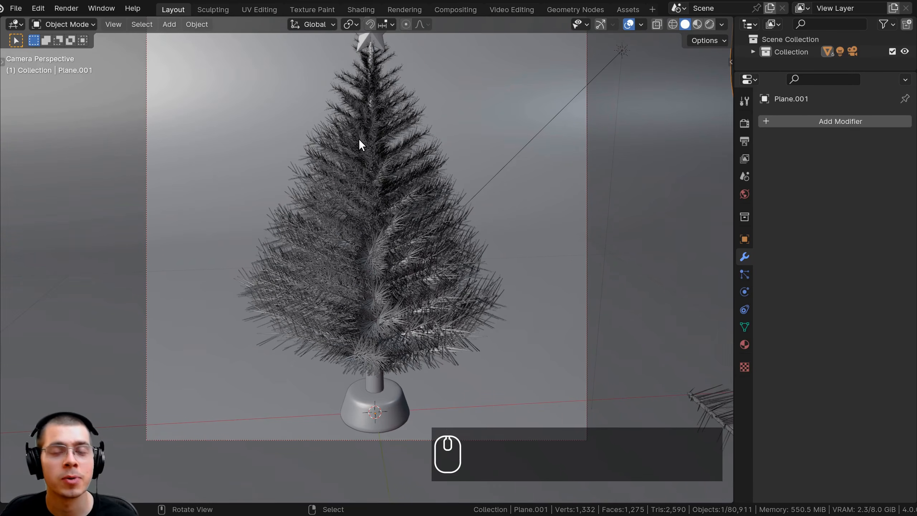
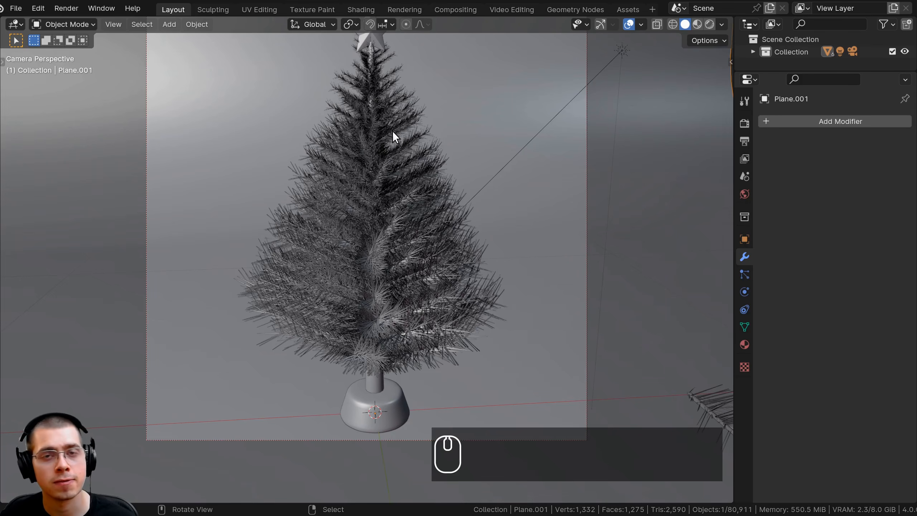
mouse_move(384, 148)
shift+middle_down()
mouse_move(380, 171)
mouse_move(380, 162)
shift+middle_up()
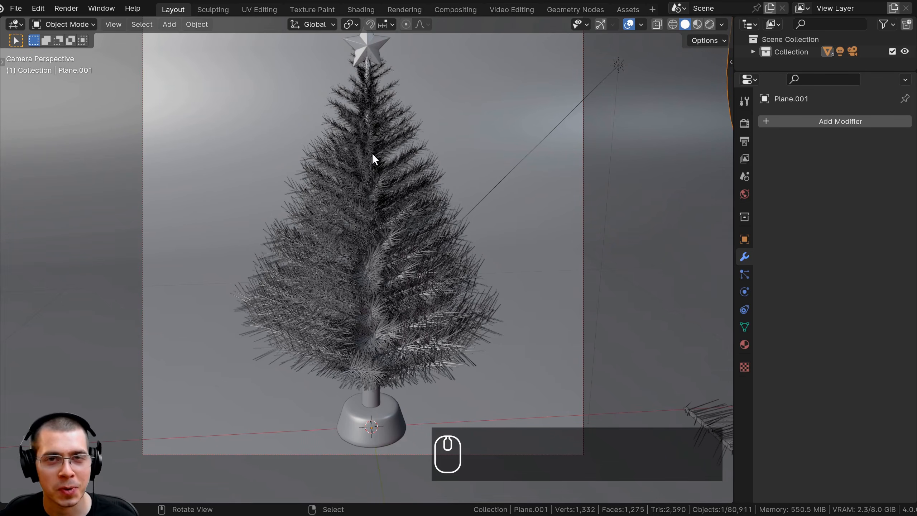
shift+middle_drag(375, 171, 376, 175)
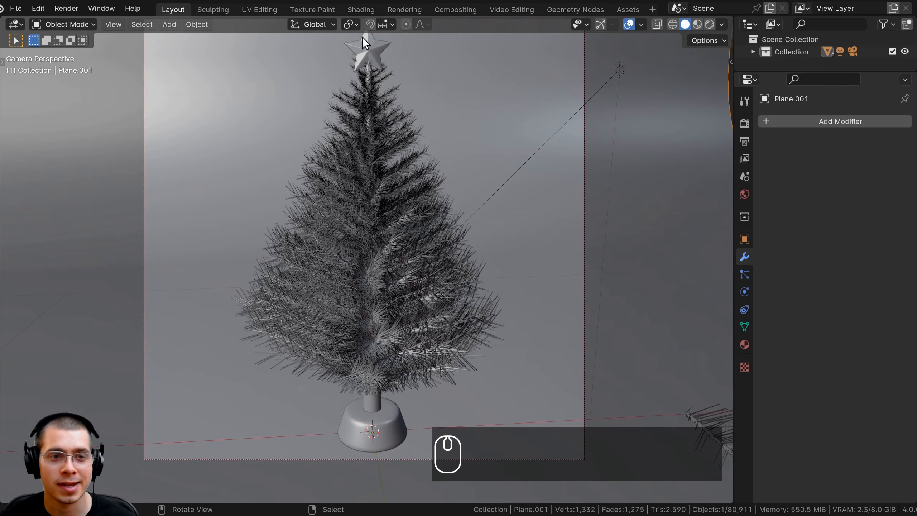
click(37, 4)
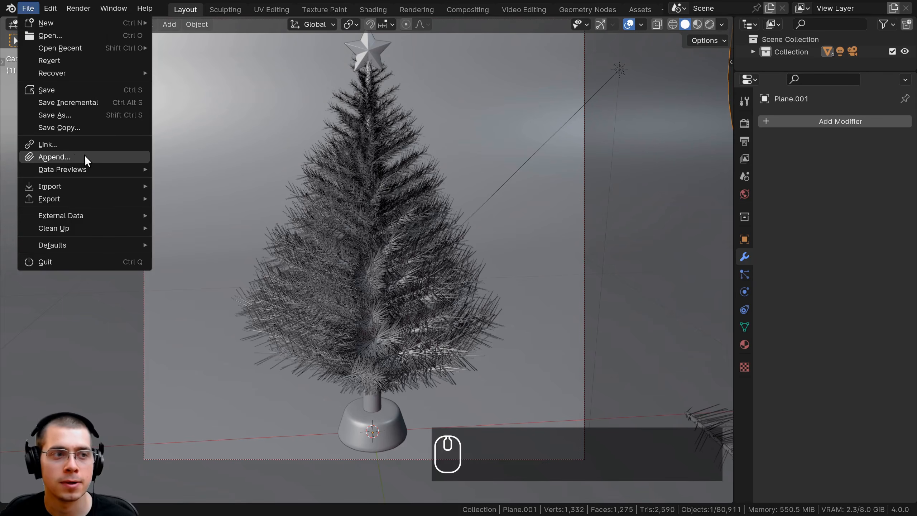
click(54, 156)
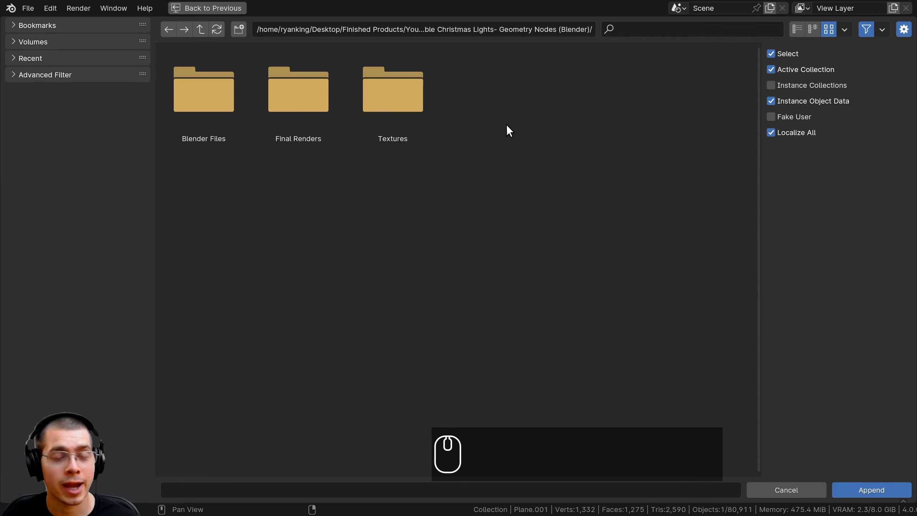
click(216, 112)
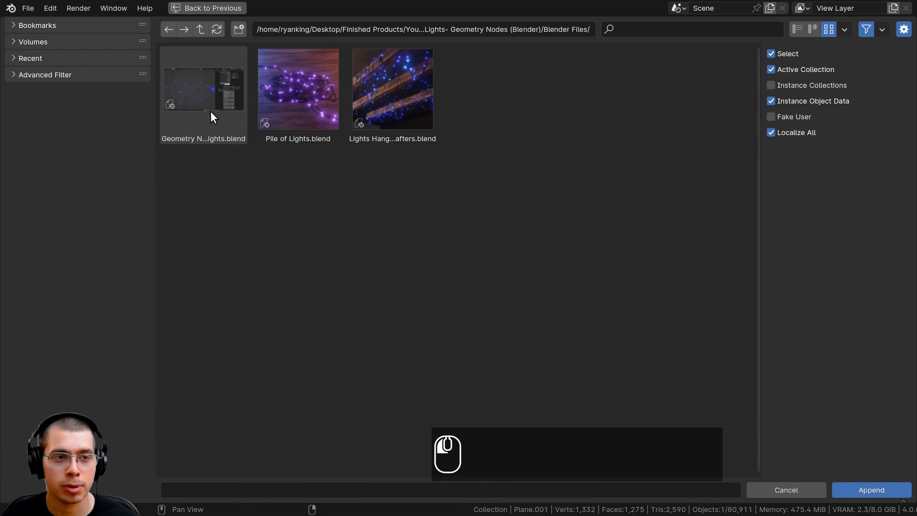
click(210, 106)
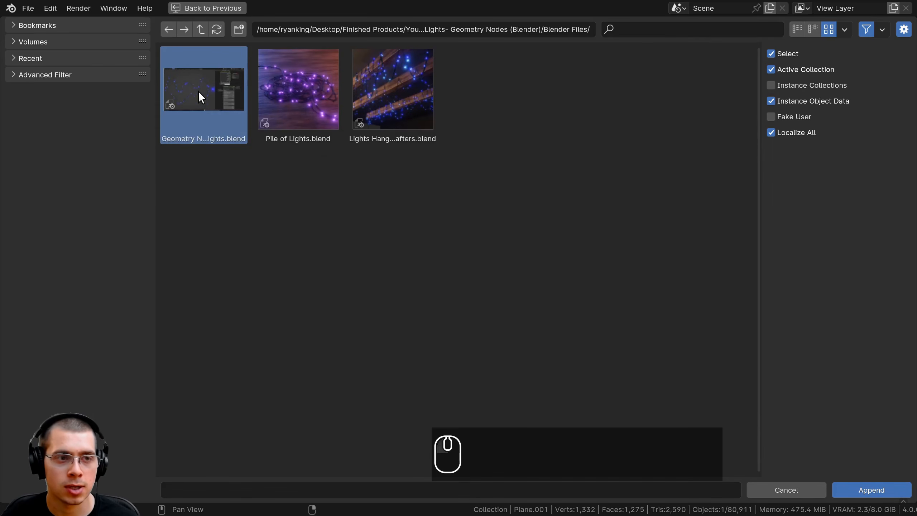
double_click(201, 97)
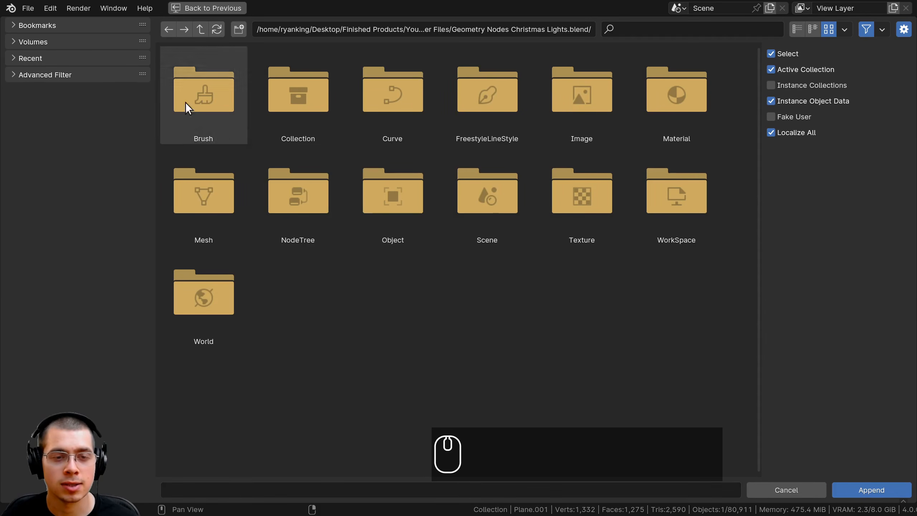
click(390, 198)
drag(481, 229, 189, 76)
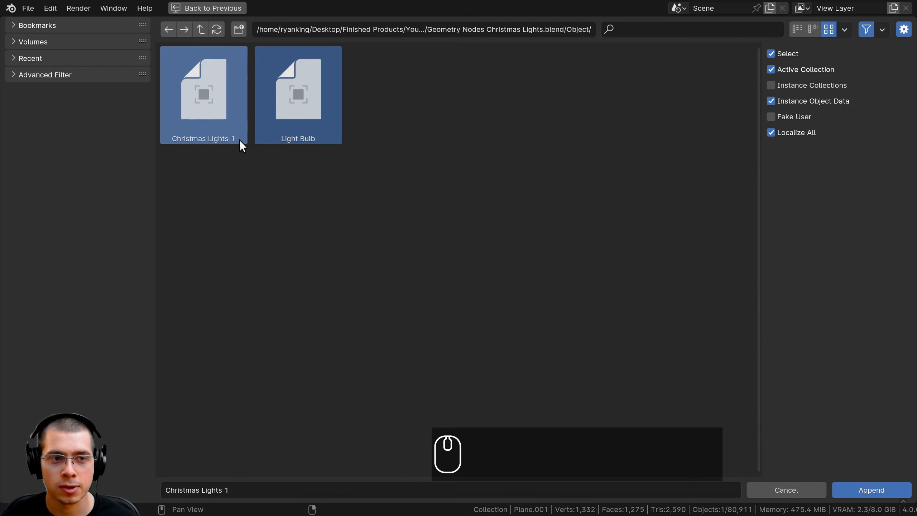
click(870, 485)
- Move the appended lights and bulb away from the tree to the floor's front edge and scale them down
scroll(408, 203, down, 3)
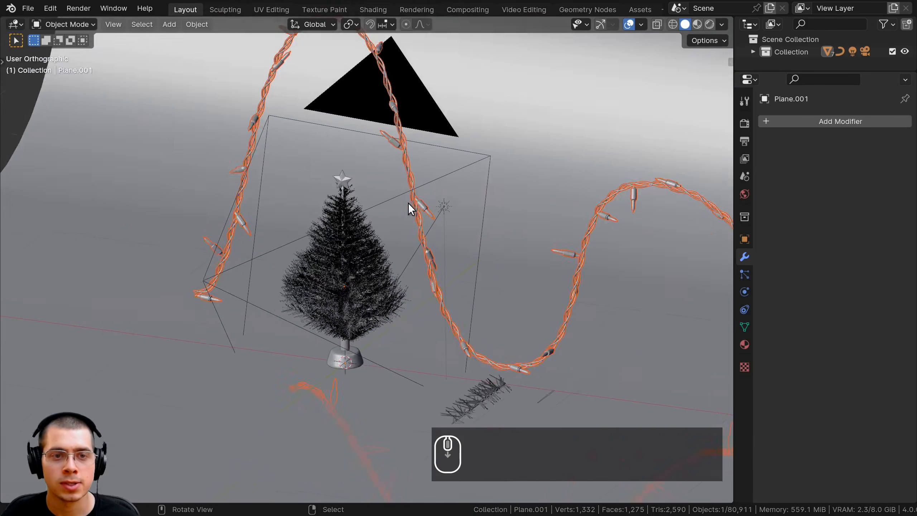
scroll(408, 203, down, 6)
middle_drag(375, 216, 421, 193)
key(g)
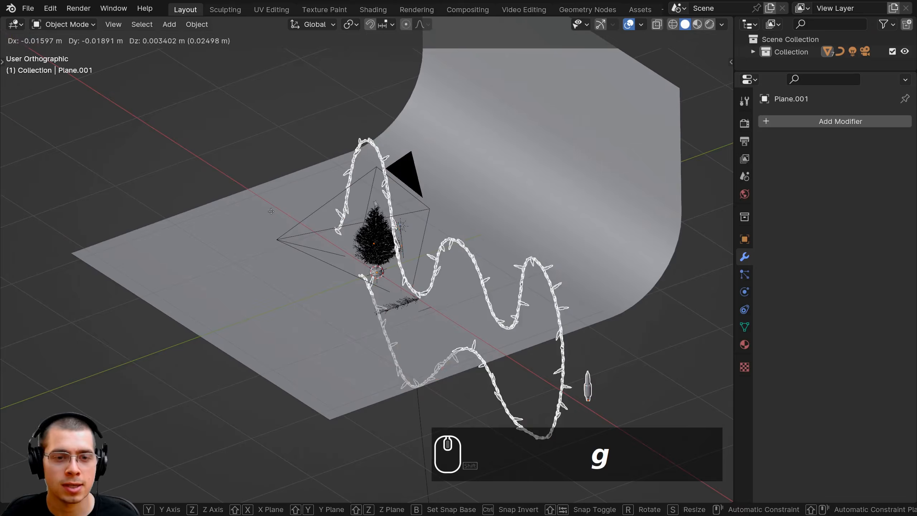
click(73, 228)
shift+middle_drag(327, 209, 381, 149)
key(g)
click(394, 285)
key(s)
click(345, 290)
key(g)
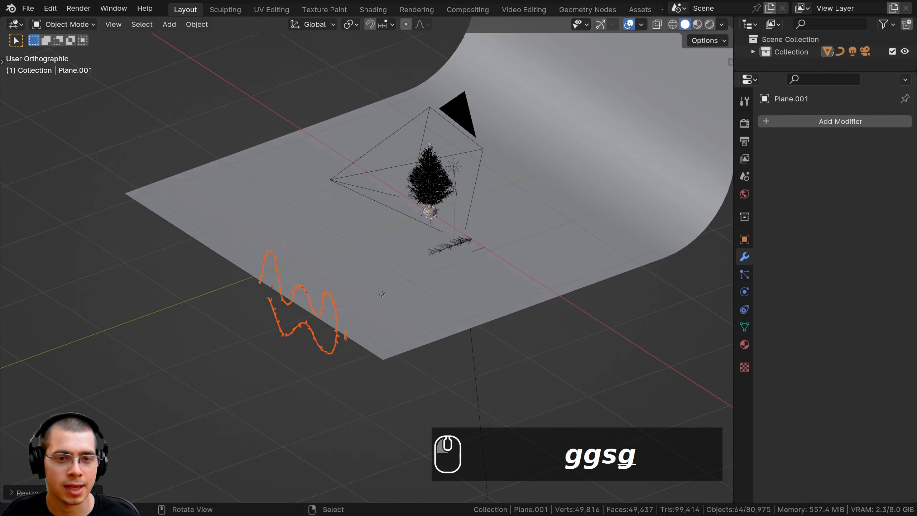
click(426, 320)
- Select only the string of Christmas lights to examine its geometry nodes modifier beside the tree, and clear the selection
middle_drag(425, 320, 574, 310)
key(a)
scroll(494, 331, up, 3)
shift+middle_drag(494, 332, 460, 306)
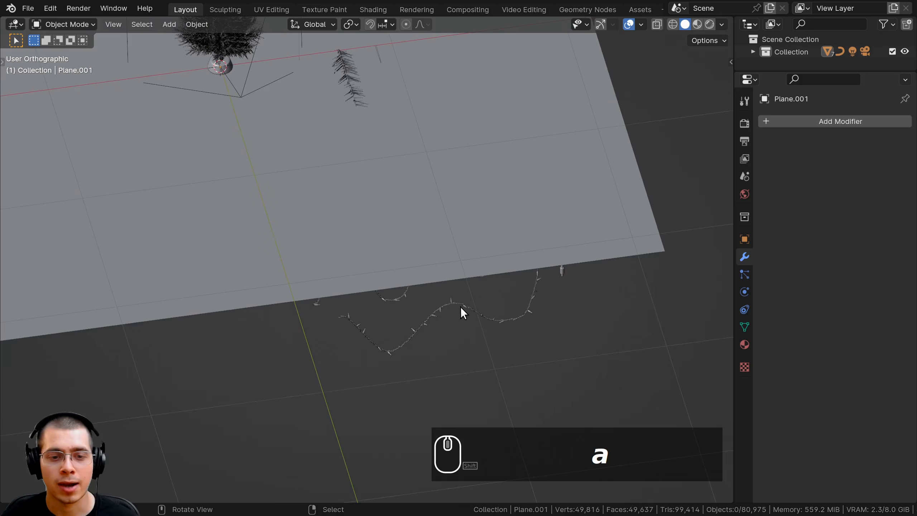
click(452, 302)
shift+middle_drag(193, 52, 231, 215)
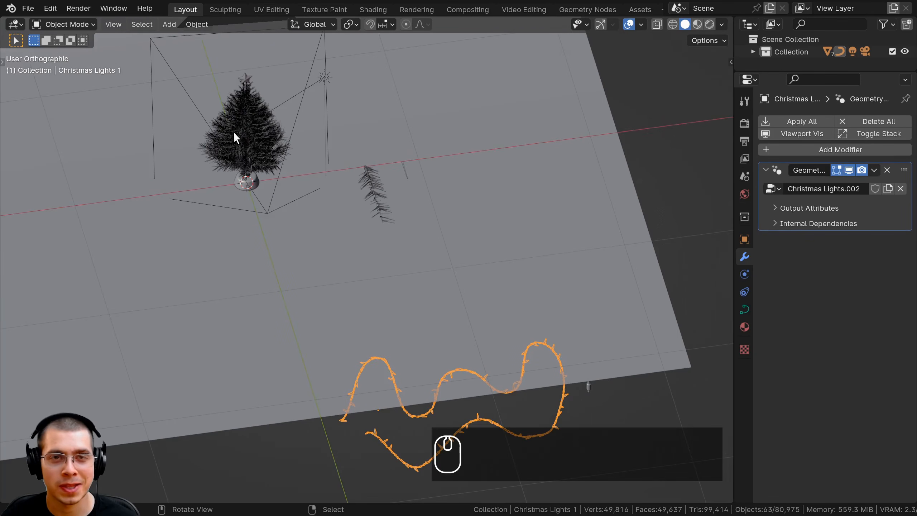
shift+middle_drag(240, 140, 285, 187)
key(alt+a)
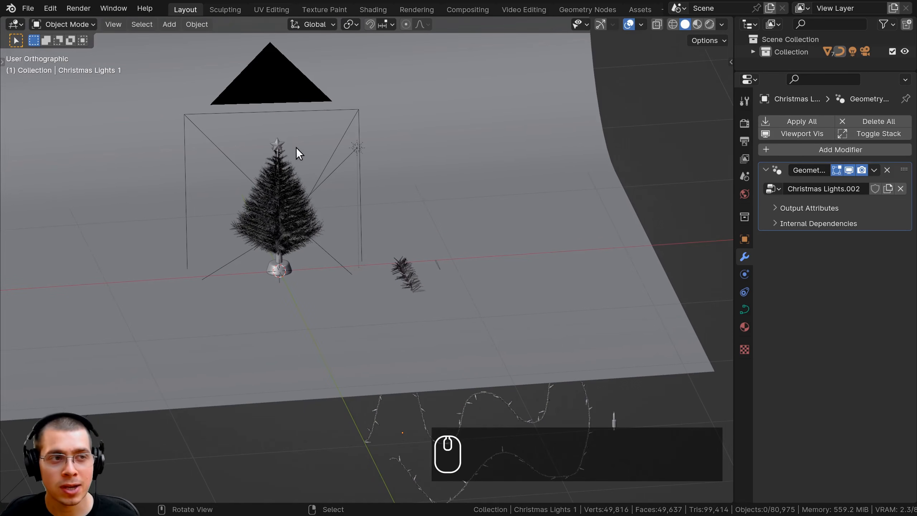
- Check in the add-on preferences that Add Curve: Extra Objects is enabled
click(50, 8)
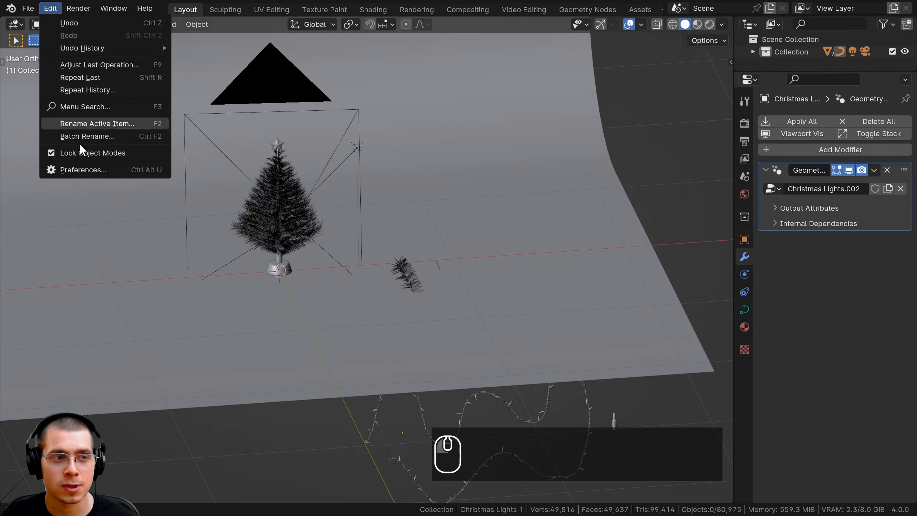
click(82, 169)
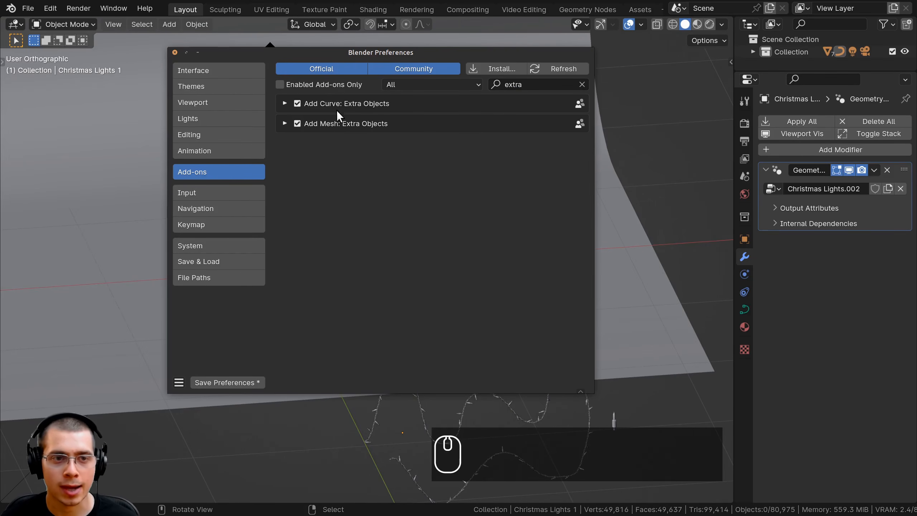
click(285, 104)
click(284, 103)
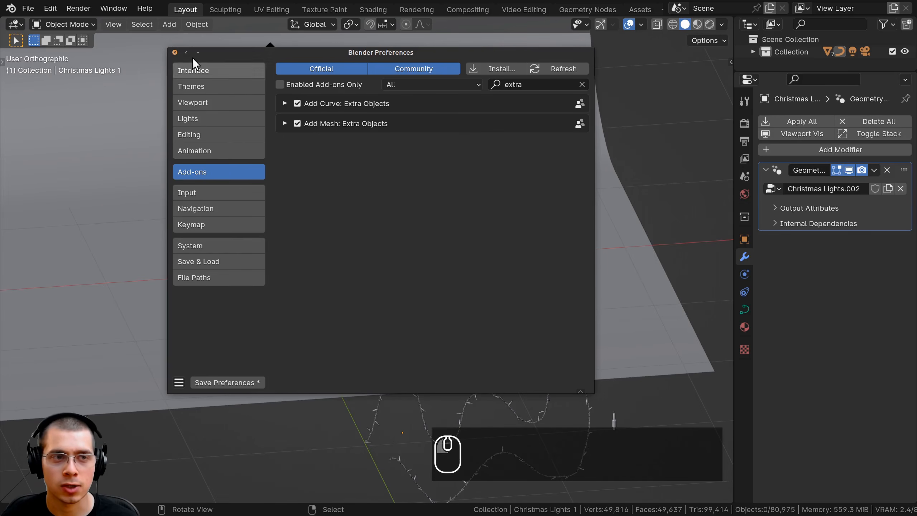
click(174, 51)
- Add an Archemedian spiral curve around the base of the tree
shift+middle_drag(318, 115, 346, 123)
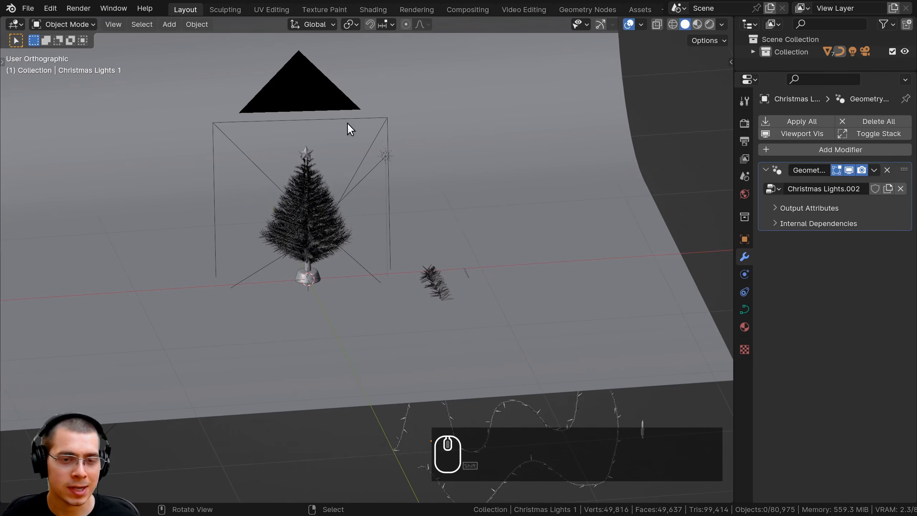
key(shift+a)
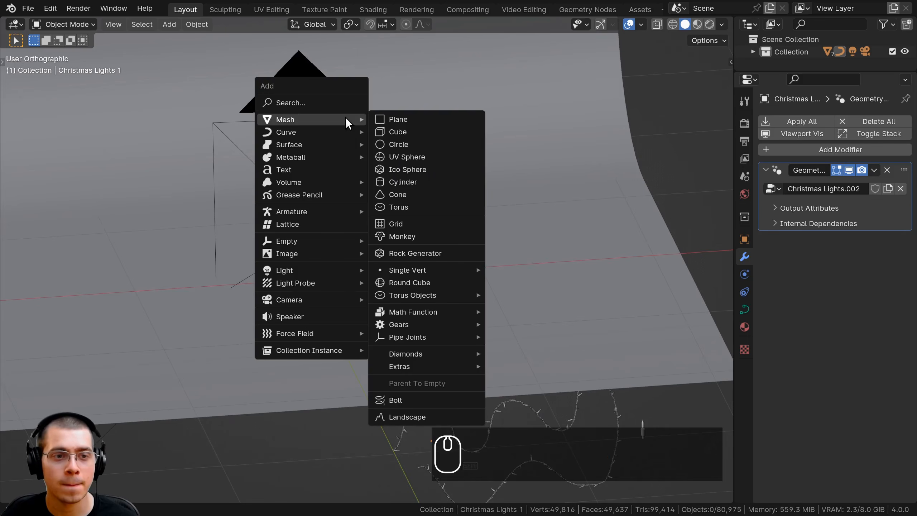
mouse_move(333, 131)
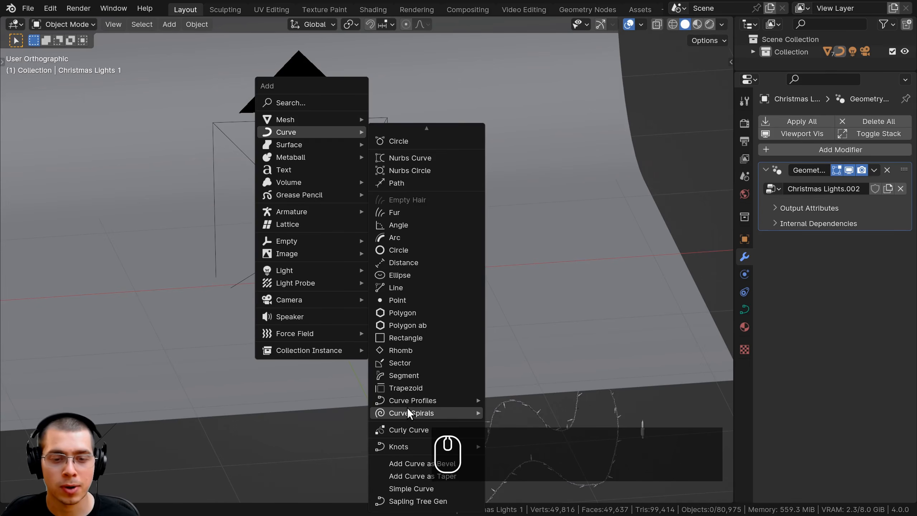
mouse_move(402, 413)
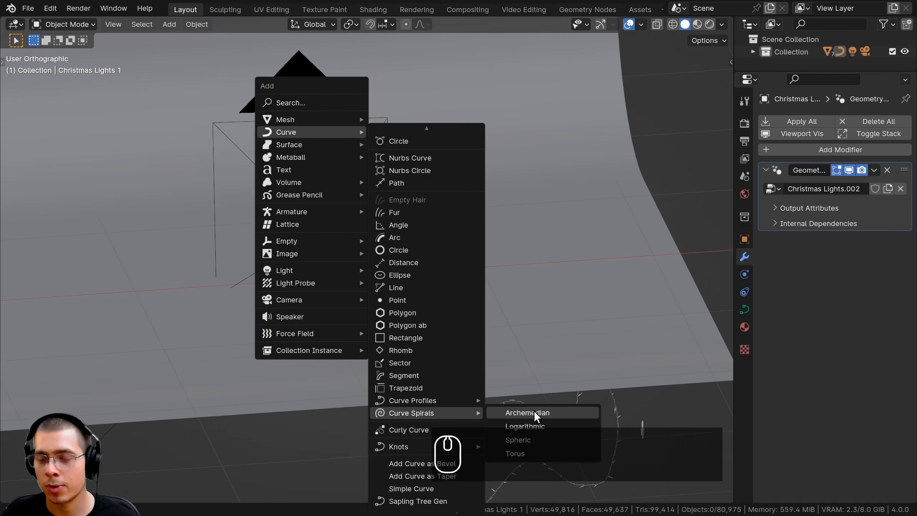
click(527, 413)
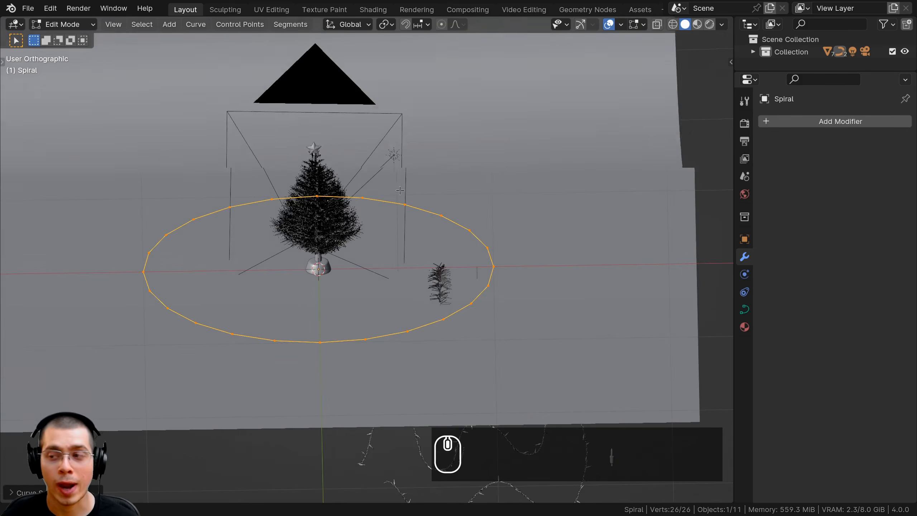
- Expand the new spiral's creation settings and reduce its Steps to 9
shift+middle_drag(392, 204, 400, 208)
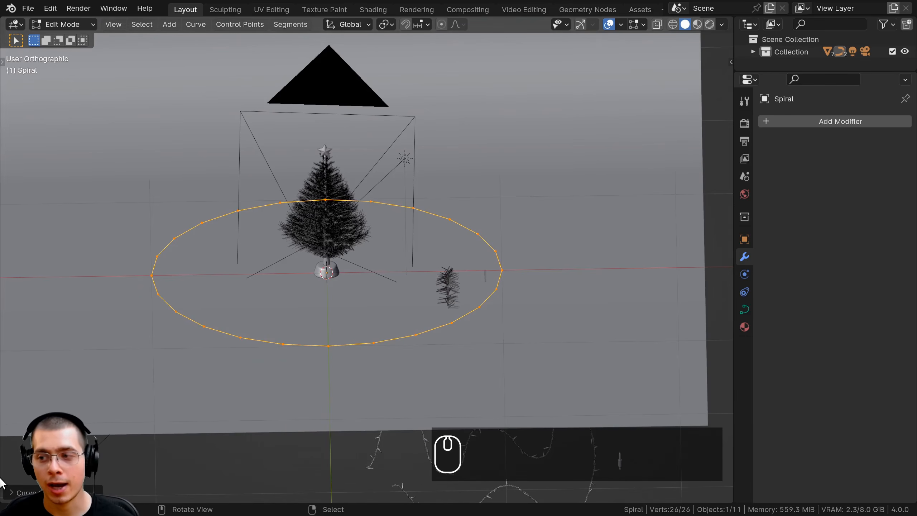
click(14, 494)
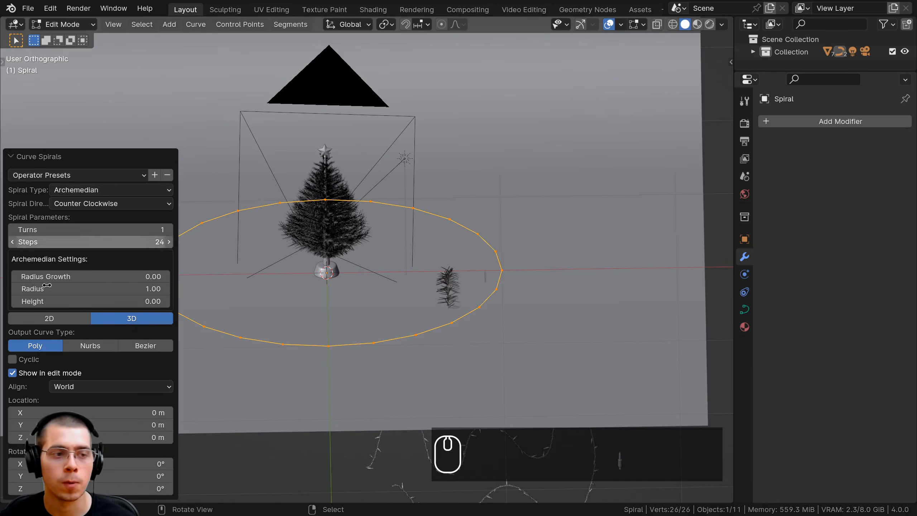
shift+middle_drag(216, 281, 242, 281)
scroll(242, 281, up, 1)
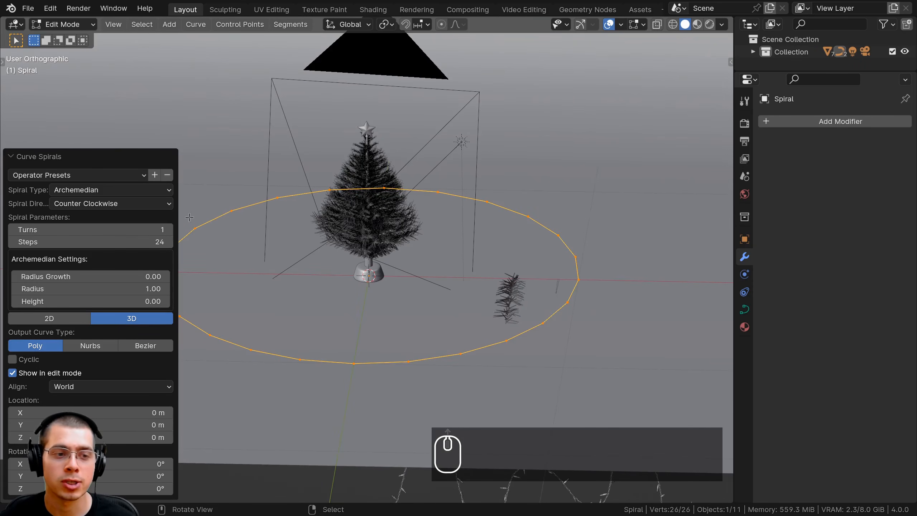
shift+middle_drag(348, 274, 396, 271)
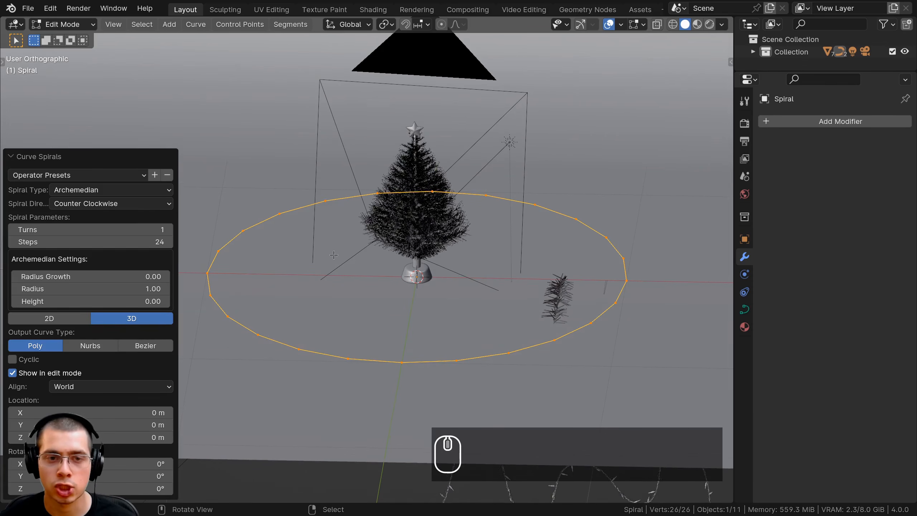
shift+drag(553, 244, 551, 244)
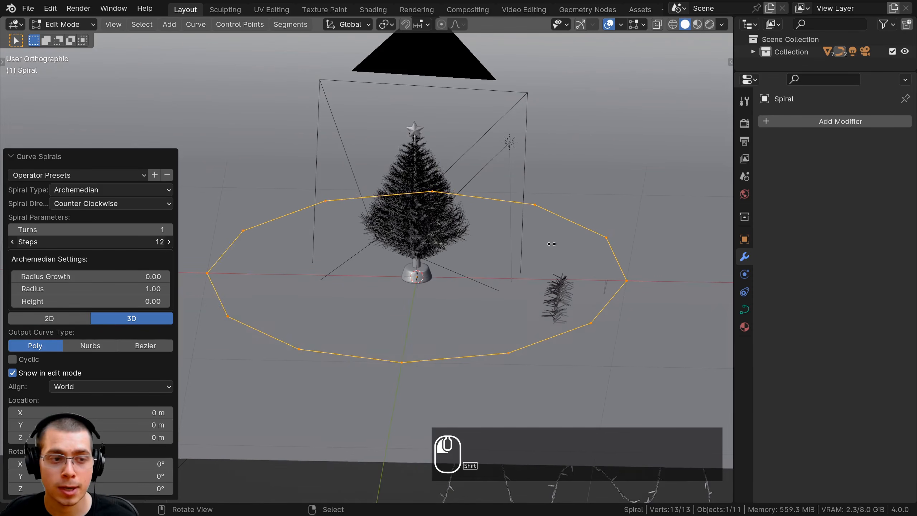
click(333, 227)
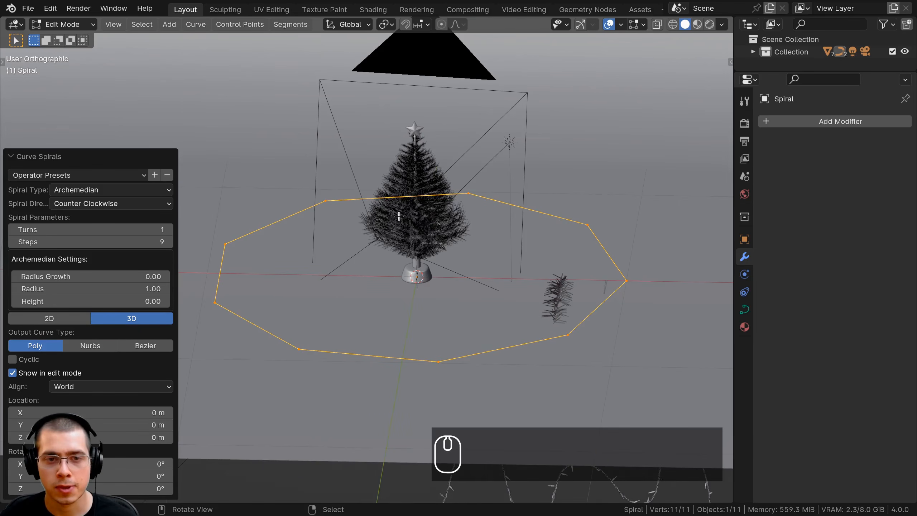
- Raise the spiral's Height to 1.11 and its Radius to 1.30
scroll(233, 286, down, 1)
drag(148, 301, 357, 301)
scroll(353, 191, down, 3)
scroll(354, 192, down, 2)
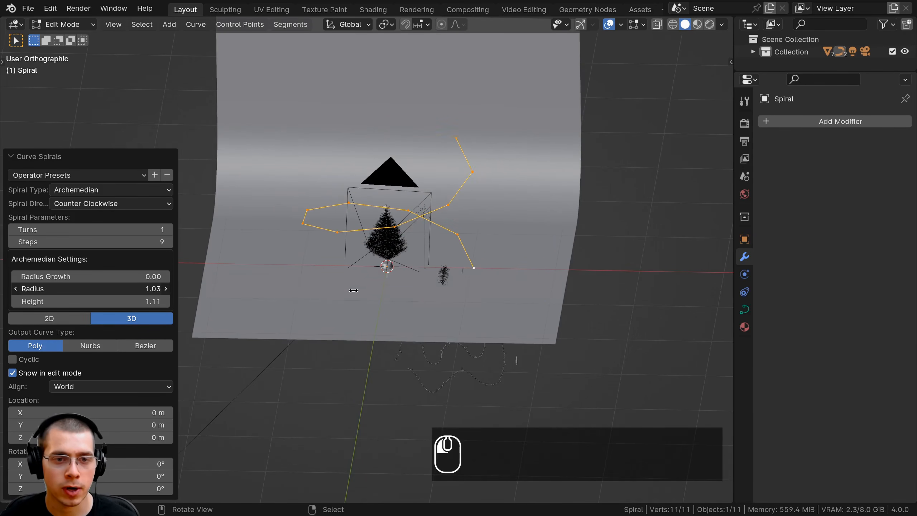
drag(357, 291, 348, 291)
- Try negative and positive Radius Growth values on the spiral, ending at 1.11
drag(147, 277, 350, 278)
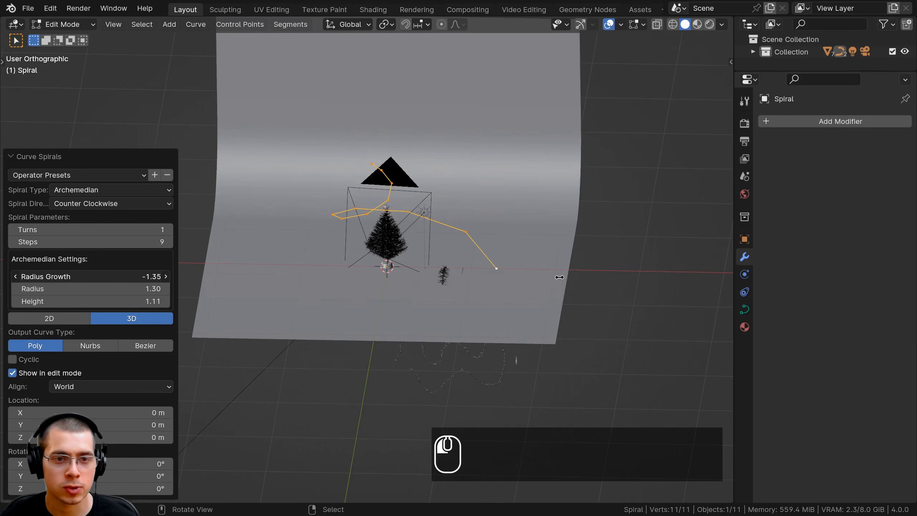
middle_drag(271, 201, 389, 197)
shift+drag(134, 276, 408, 273)
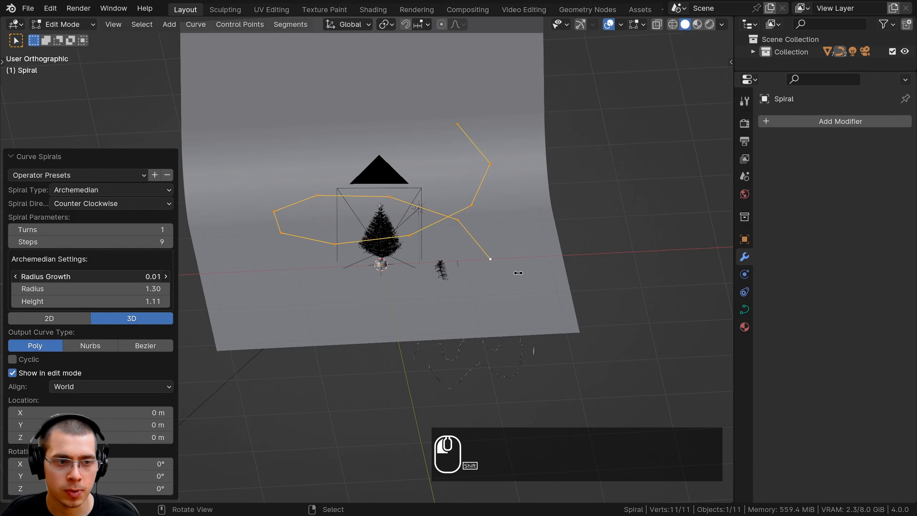
shift+drag(558, 275, 560, 280)
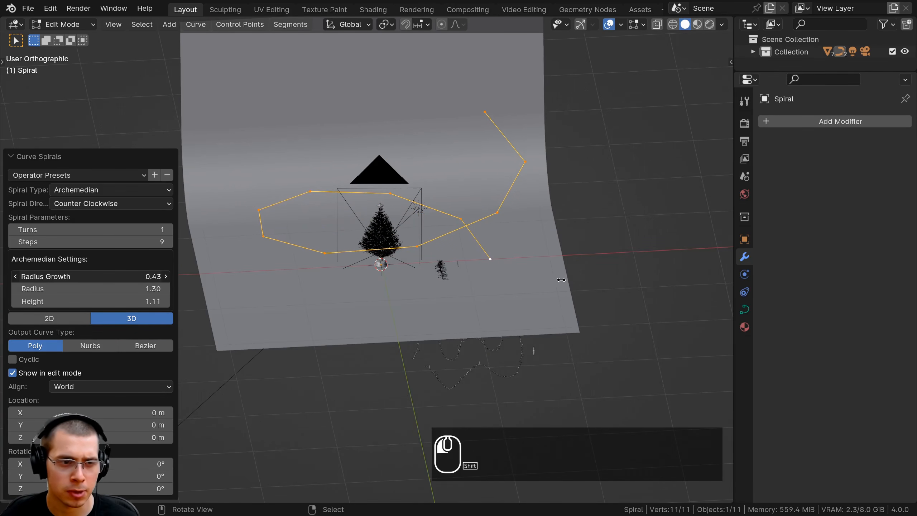
shift+drag(381, 279, 80, 273)
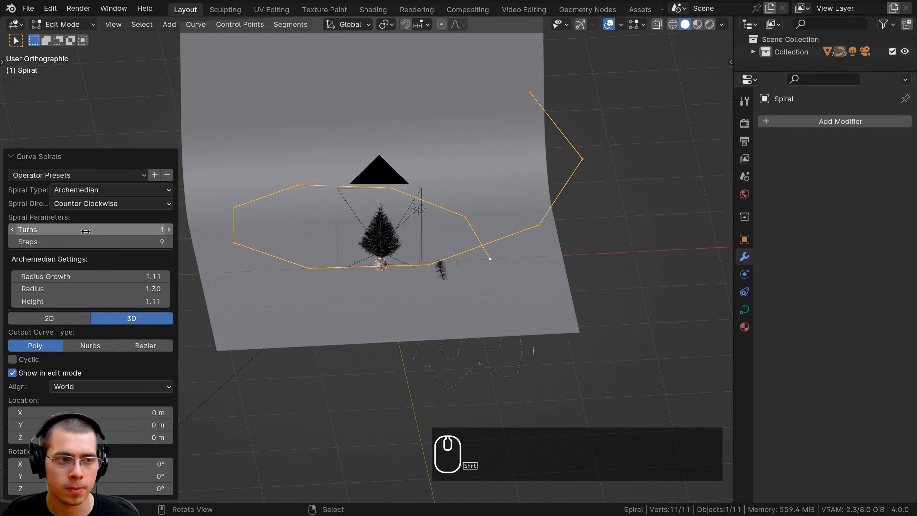
- Increase the spiral's Turns to 7
mouse_move(85, 231)
shift+mouse_down()
mouse_move(109, 230)
mouse_move(96, 232)
shift+mouse_up()
scroll(108, 233, down, 8)
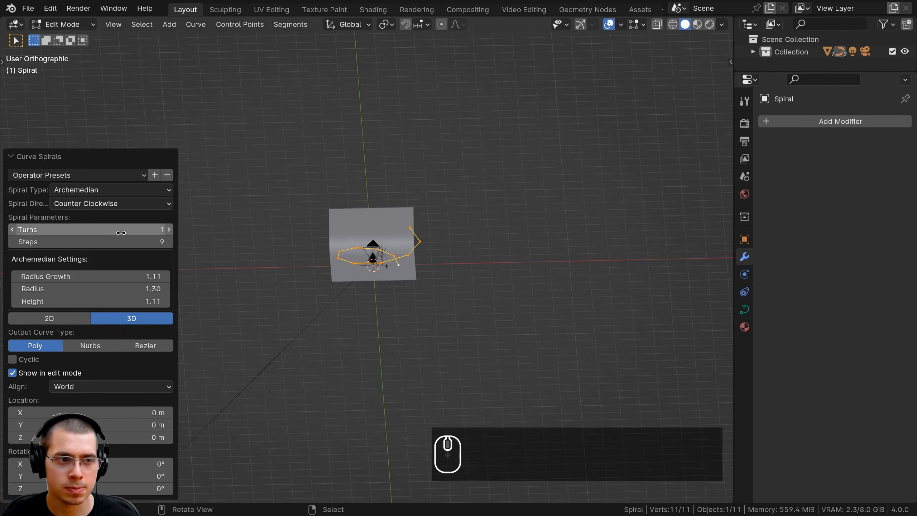
shift+drag(346, 234, 380, 187)
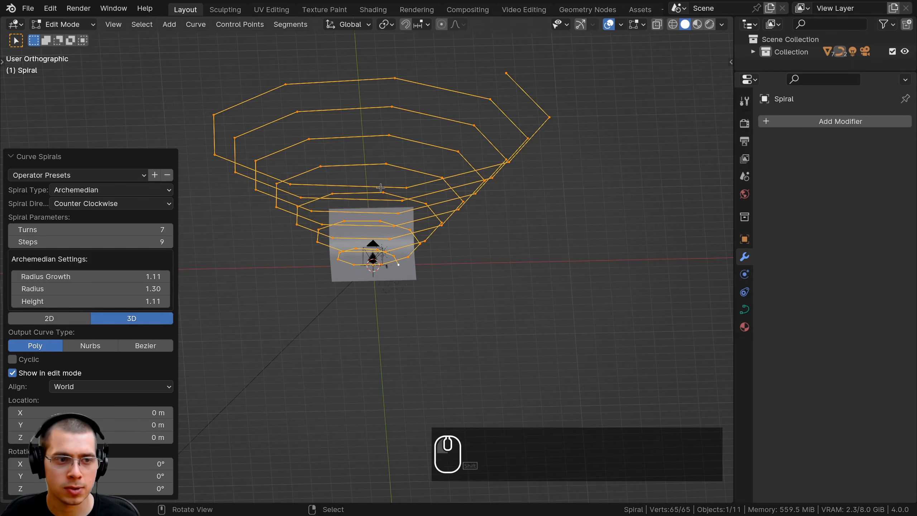
middle_drag(265, 254, 264, 249)
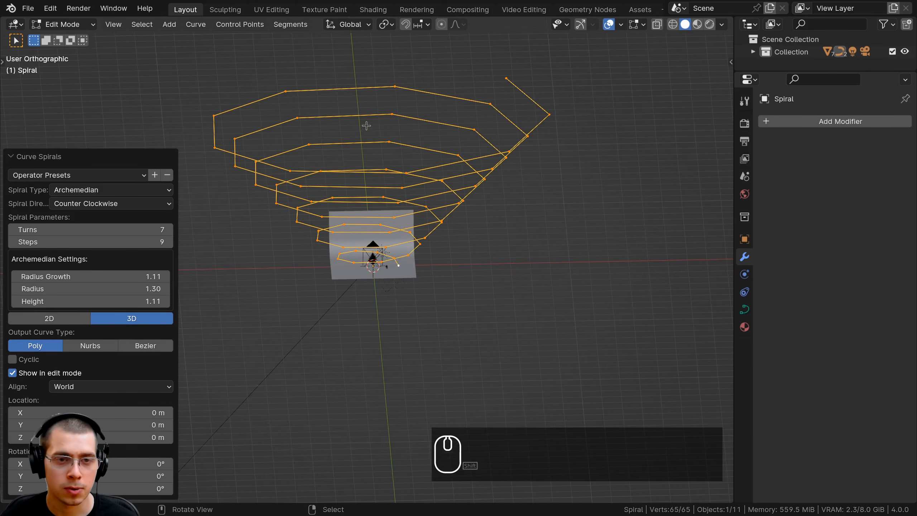
middle_drag(378, 227, 367, 189)
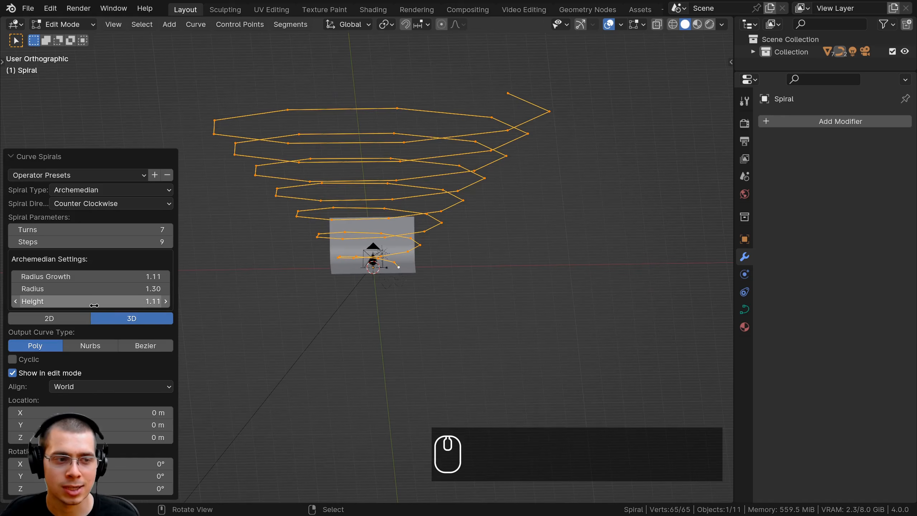
- Set the spiral's Height to -1.67 so it widens downward
shift+drag(94, 305, 45, 293)
middle_drag(463, 288, 380, 178)
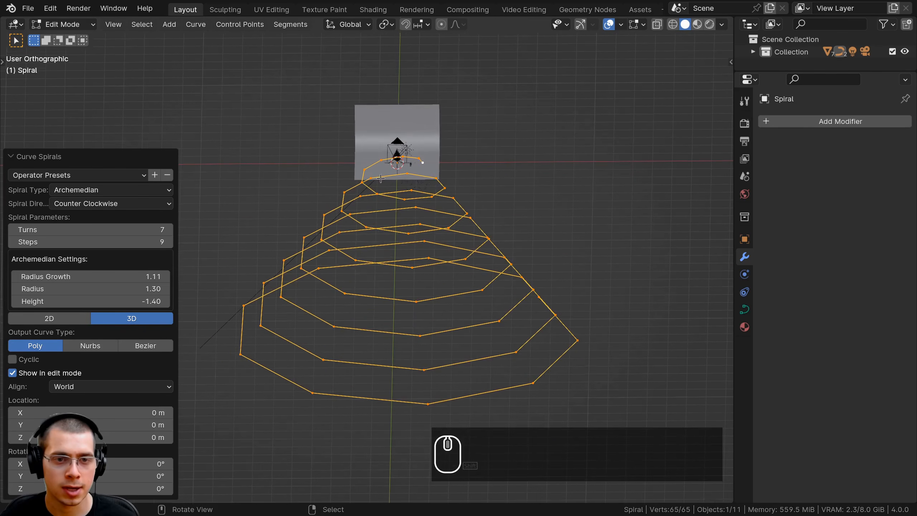
middle_drag(383, 240, 383, 237)
shift+drag(102, 304, 103, 307)
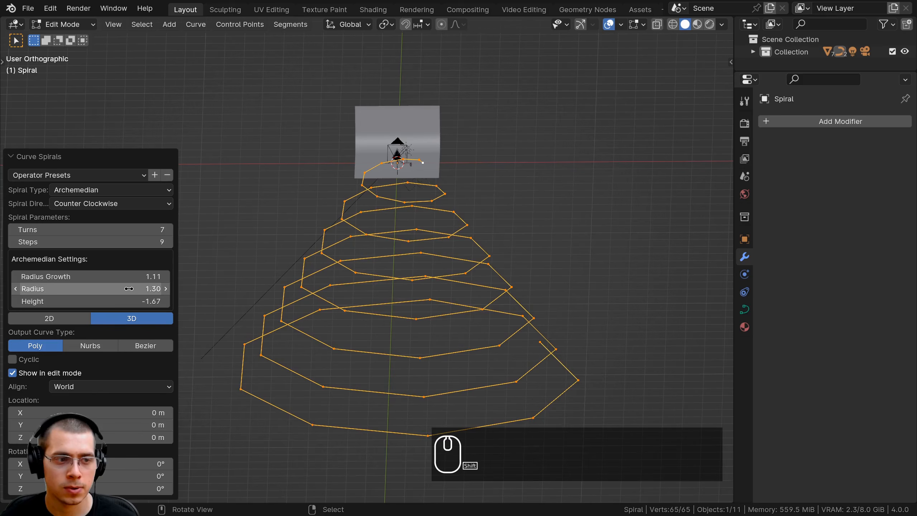
- Set the spiral's Radius to 0.61 and Radius Growth to 0.59, and reduce its Turns to 5
shift+drag(351, 289, 490, 280)
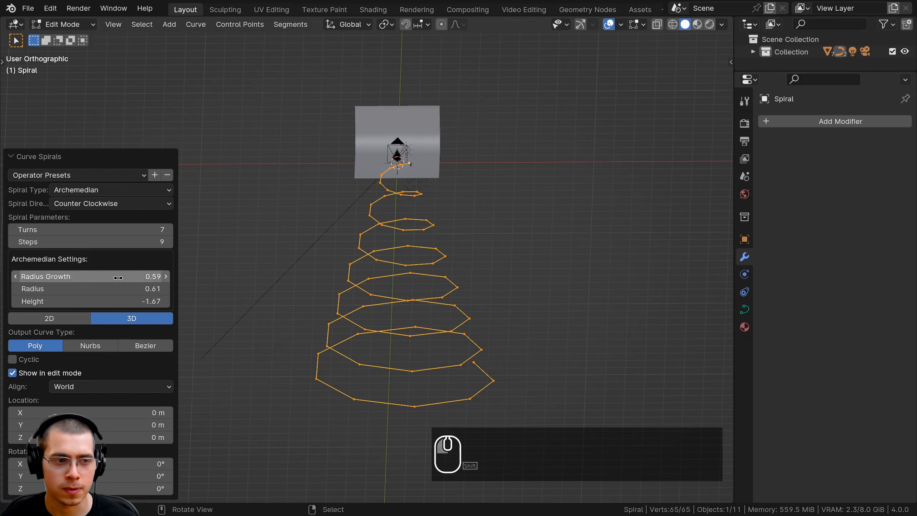
shift+drag(130, 230, 130, 230)
shift+drag(560, 230, 559, 229)
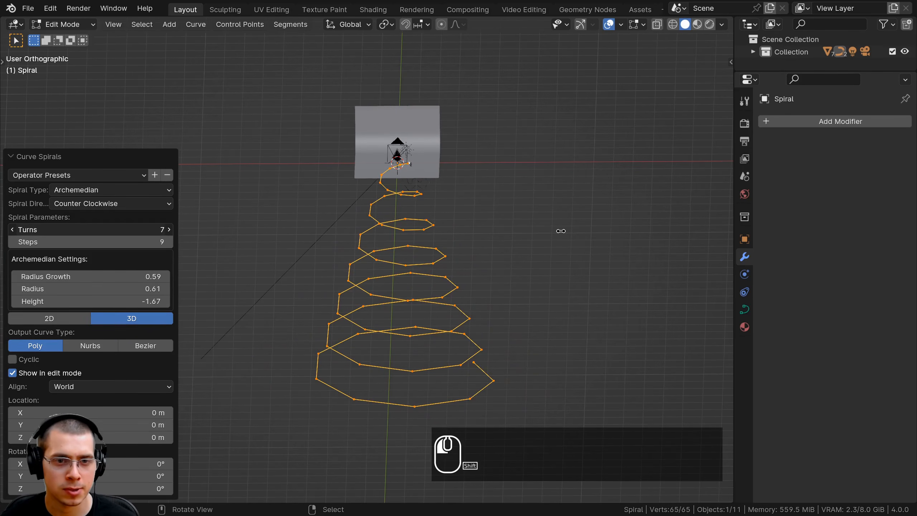
click(11, 231)
middle_drag(408, 296, 403, 209)
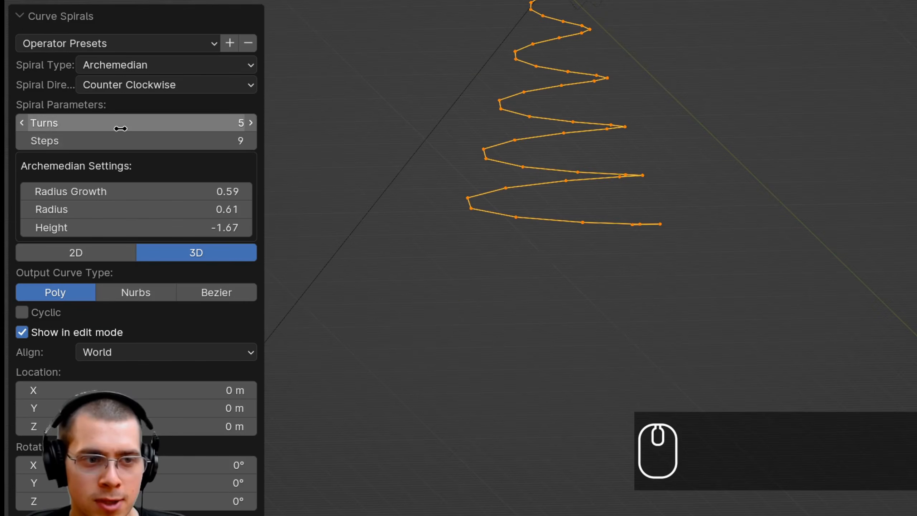
- Review the spiral's Turns, Steps, Radius Growth, Radius and Height values against its shape from several angles
shift+middle_drag(609, 76, 618, 83)
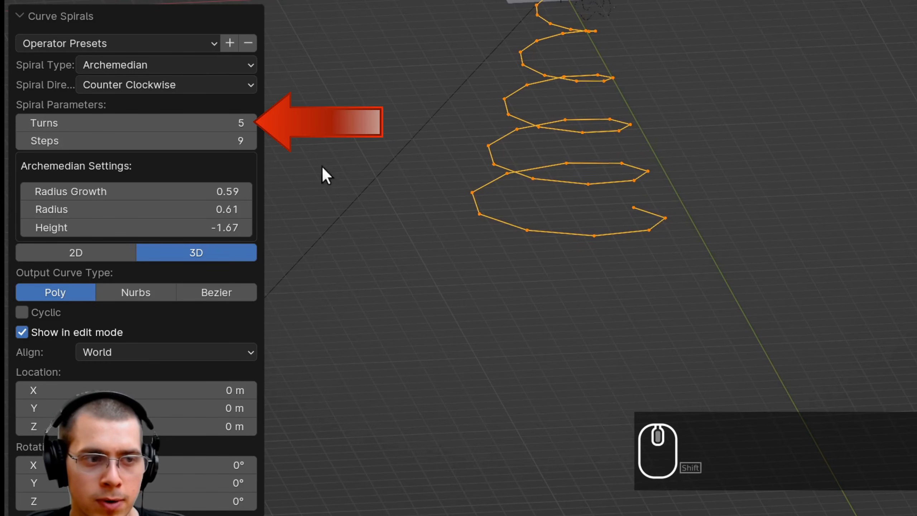
mouse_move(180, 144)
shift+mouse_down()
mouse_move(530, 147)
mouse_move(180, 143)
shift+mouse_up()
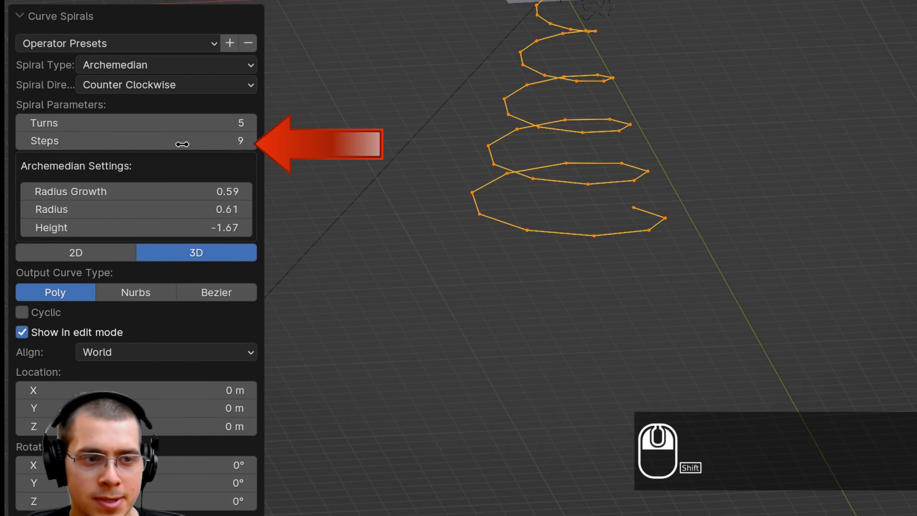
scroll(659, 200, up, 3)
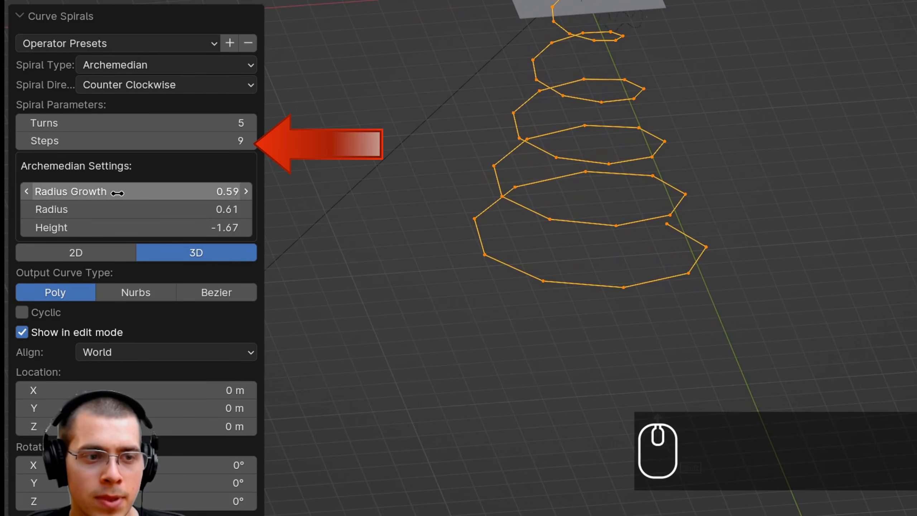
shift+drag(147, 191, 173, 194)
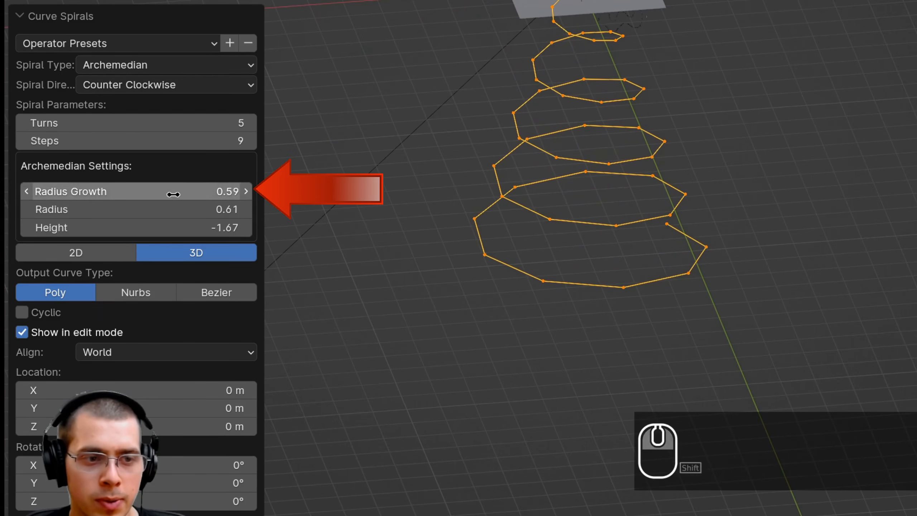
shift+drag(124, 213, 226, 209)
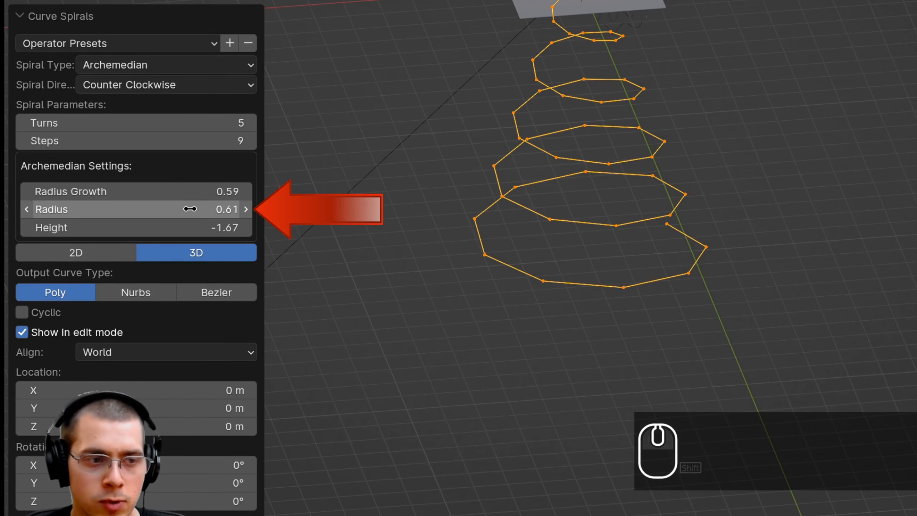
mouse_move(179, 232)
shift+mouse_down()
mouse_move(505, 237)
mouse_move(183, 232)
shift+mouse_up()
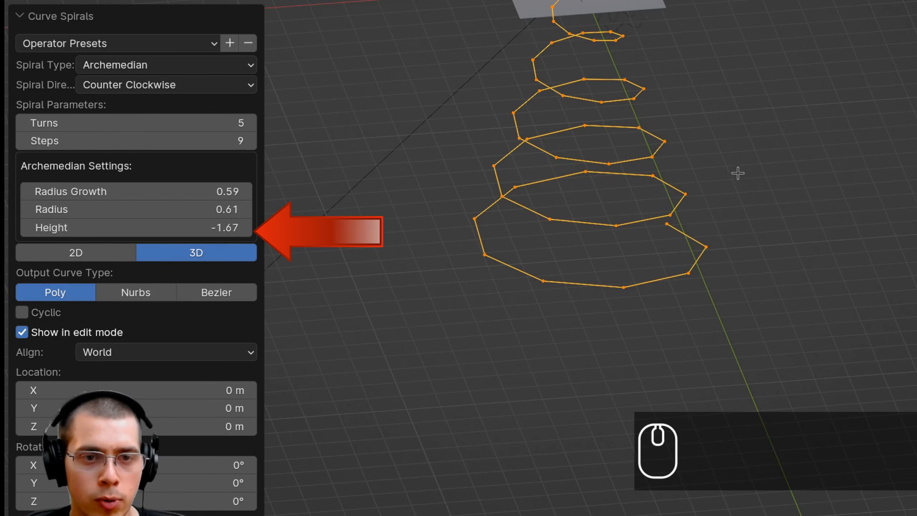
middle_drag(738, 173, 573, 22)
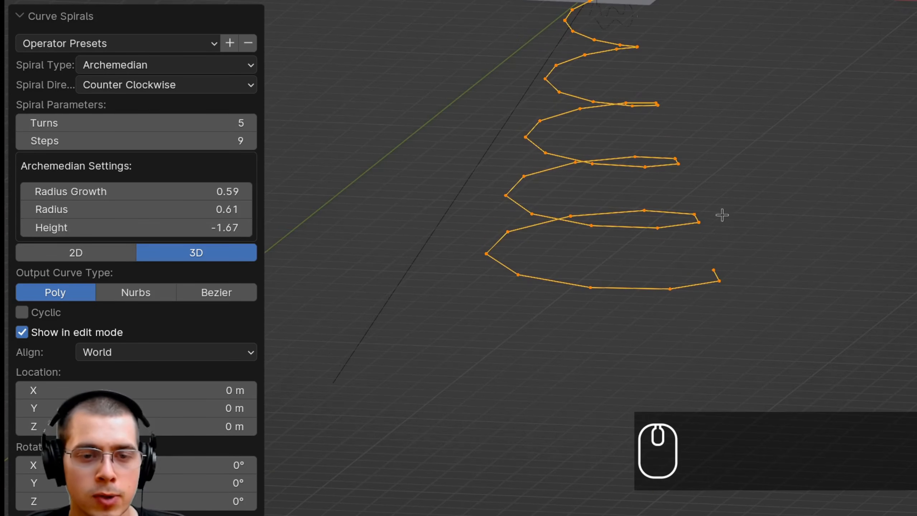
middle_drag(722, 215, 632, 205)
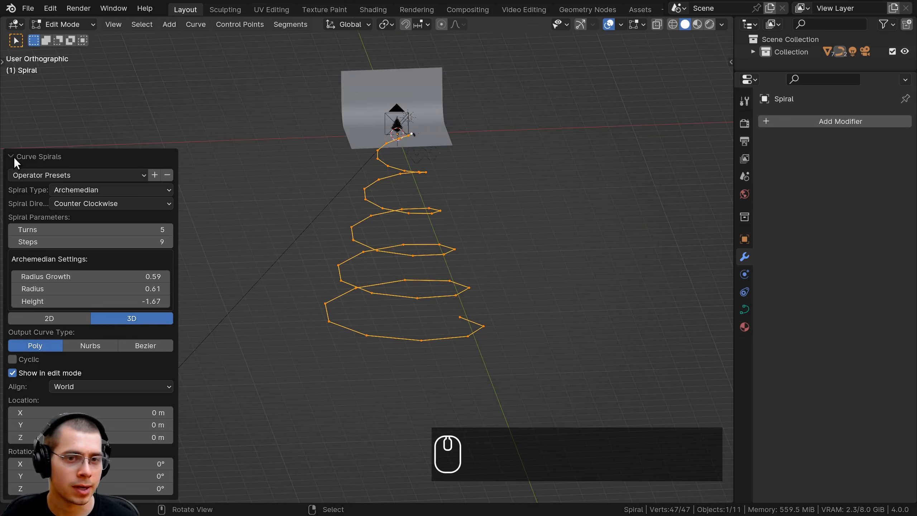
- Collapse the spiral's creation settings, scale its points down, and raise them along the Z axis over the tree
click(20, 16)
key(s)
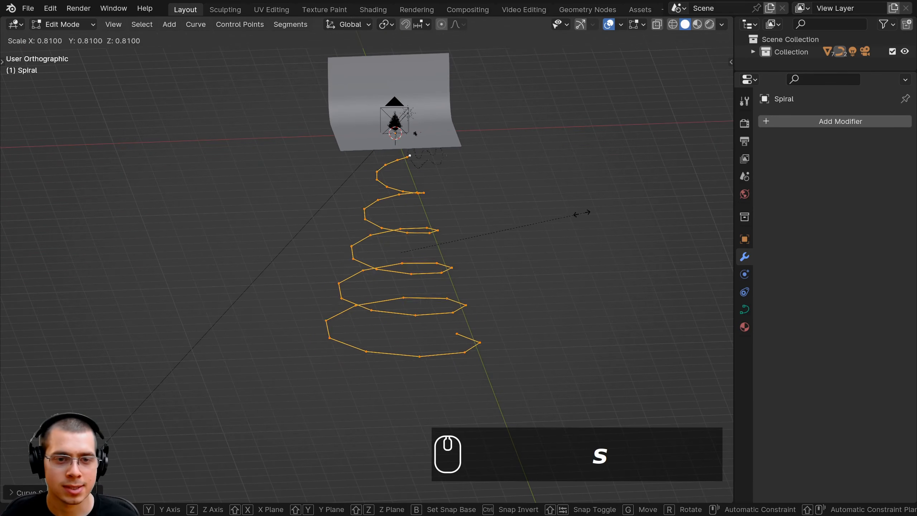
click(498, 260)
shift+middle_drag(460, 278, 454, 303)
key(g)
key(z)
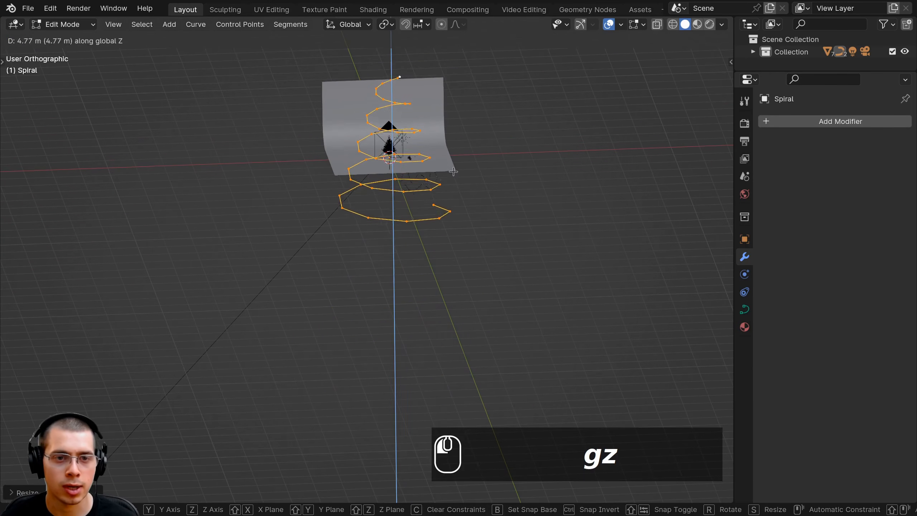
click(498, 137)
- Scale the spiral's points down further and return to Object Mode
scroll(545, 112, up, 3)
shift+middle_drag(555, 102, 553, 154)
key(s)
click(488, 149)
shift+middle_drag(489, 149, 469, 239)
scroll(470, 239, up, 2)
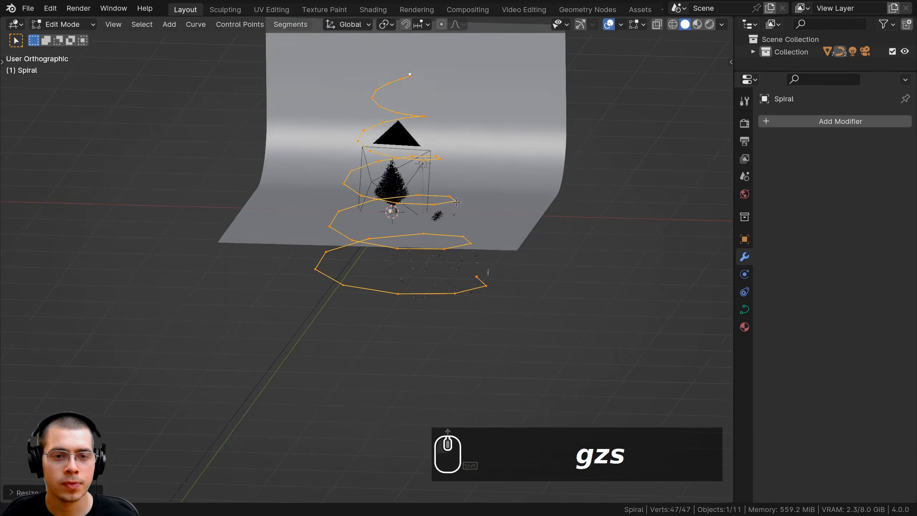
key(Tab)
scroll(478, 183, up, 3)
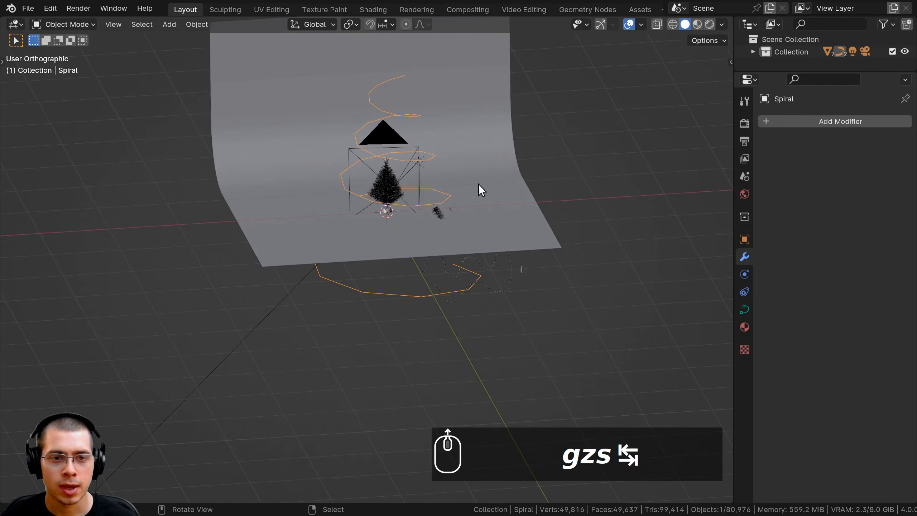
shift+middle_drag(448, 213, 441, 283)
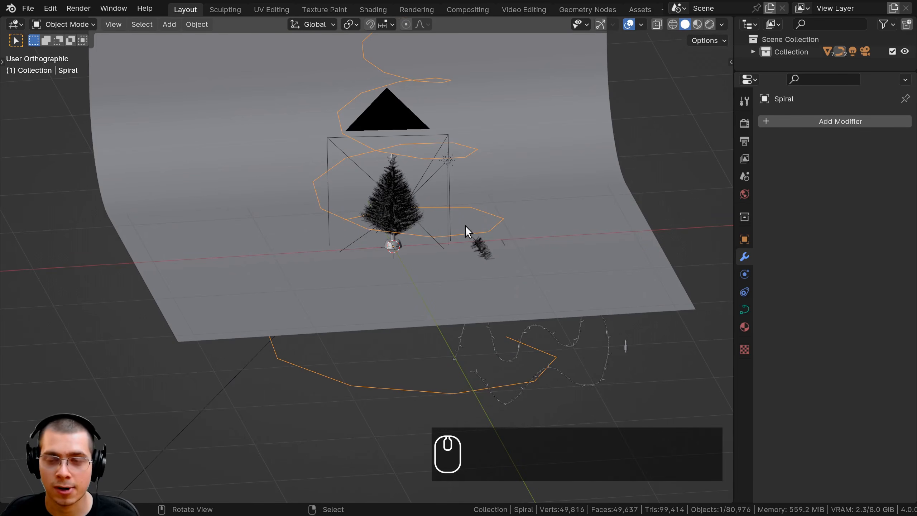
key(g)
right_click(506, 167)
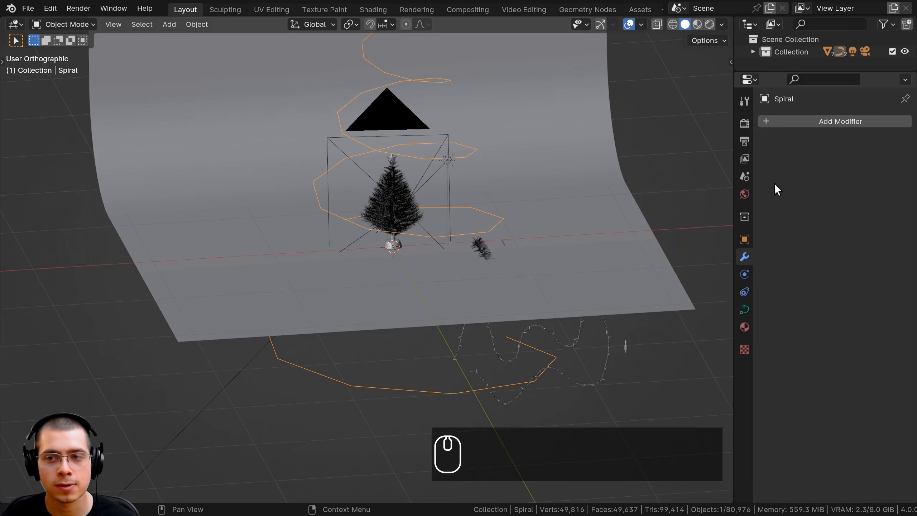
- Add a Geometry Nodes modifier to the spiral and assign the Christmas Lights.002 node group
click(790, 122)
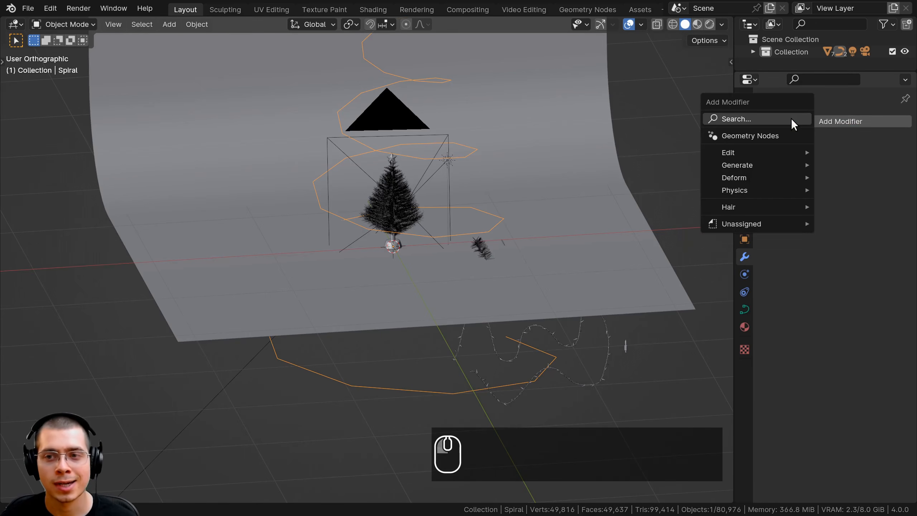
click(761, 138)
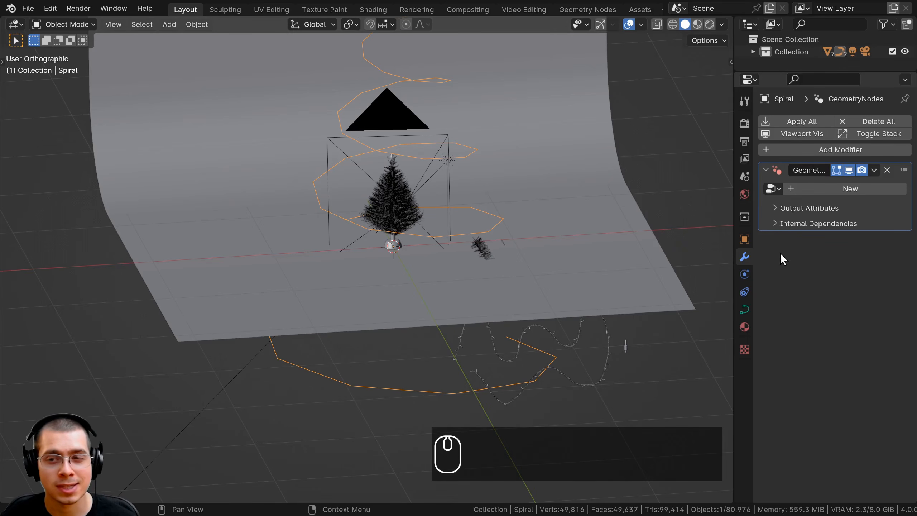
click(772, 188)
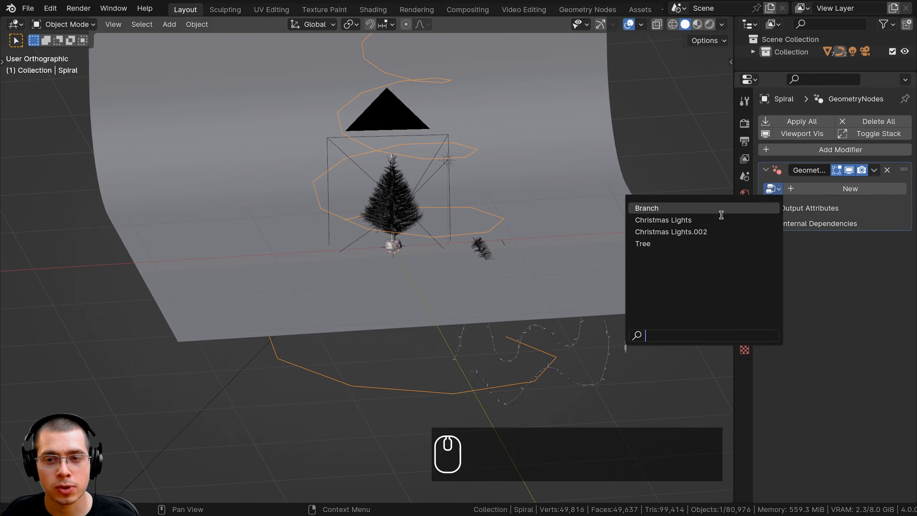
click(704, 231)
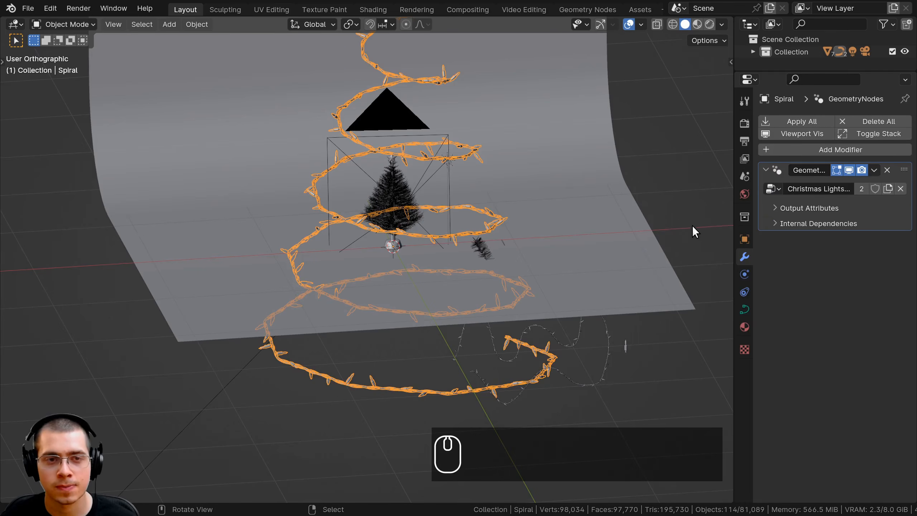
- Scale the string of lights down close to the tree's size and move it up around the branches
middle_drag(692, 225, 595, 172)
key(s)
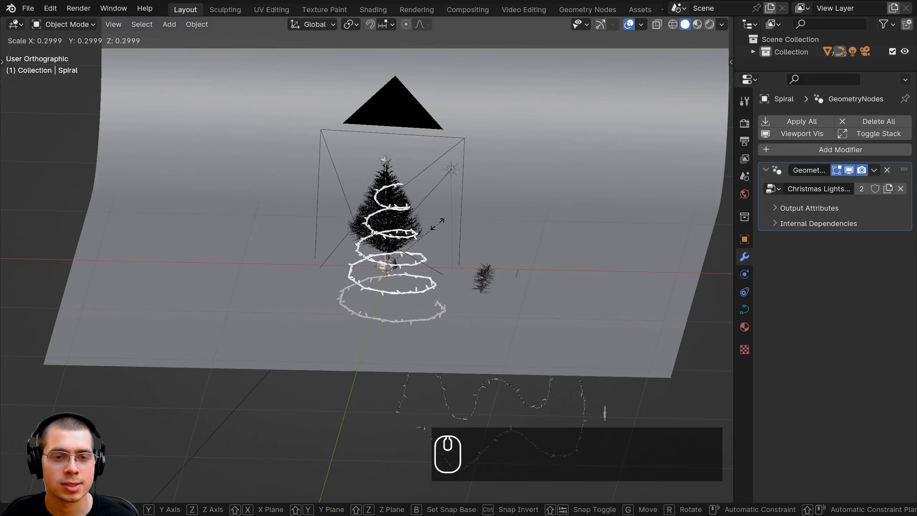
click(450, 246)
scroll(450, 247, up, 5)
key(g)
click(665, 176)
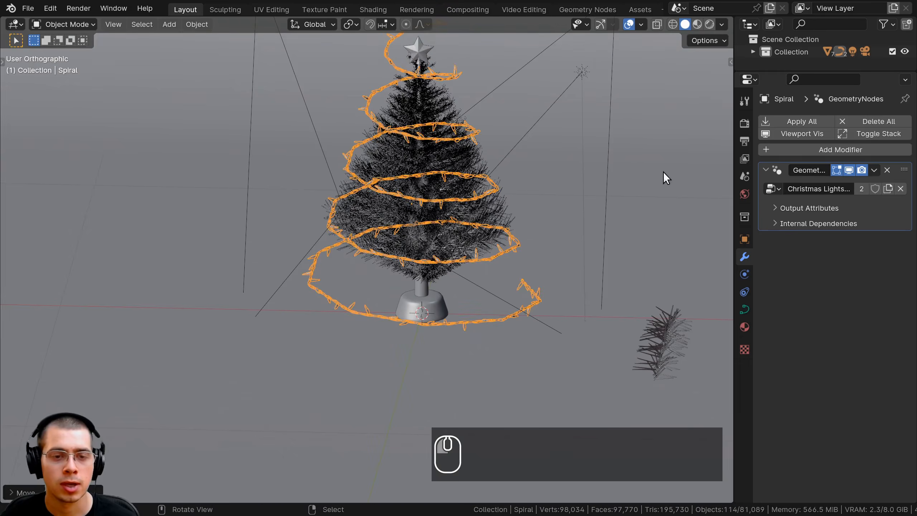
- Shrink the string of lights so it fits between the star and the pot, and reposition it on the tree
key(s)
click(574, 186)
key(g)
click(568, 169)
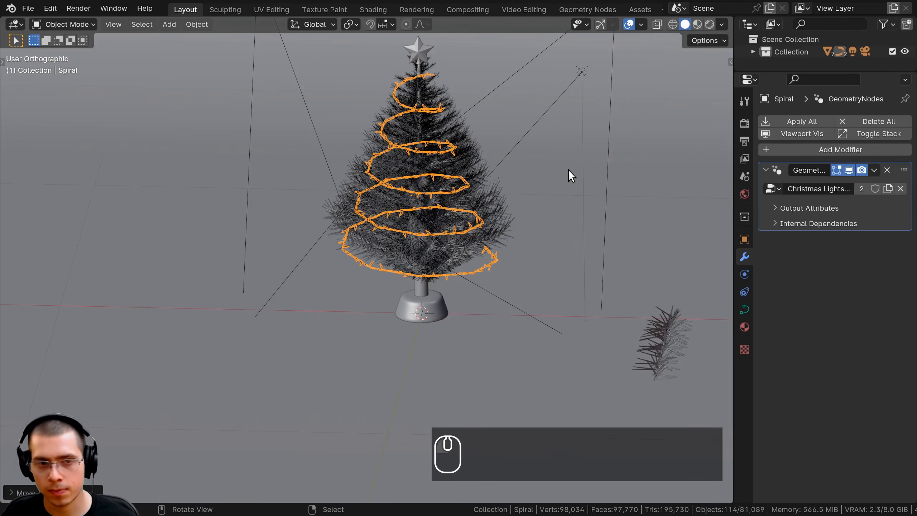
- Adjust the lights' height on the tree along the Z axis in the camera view
key(KP_0)
key(g)
key(z)
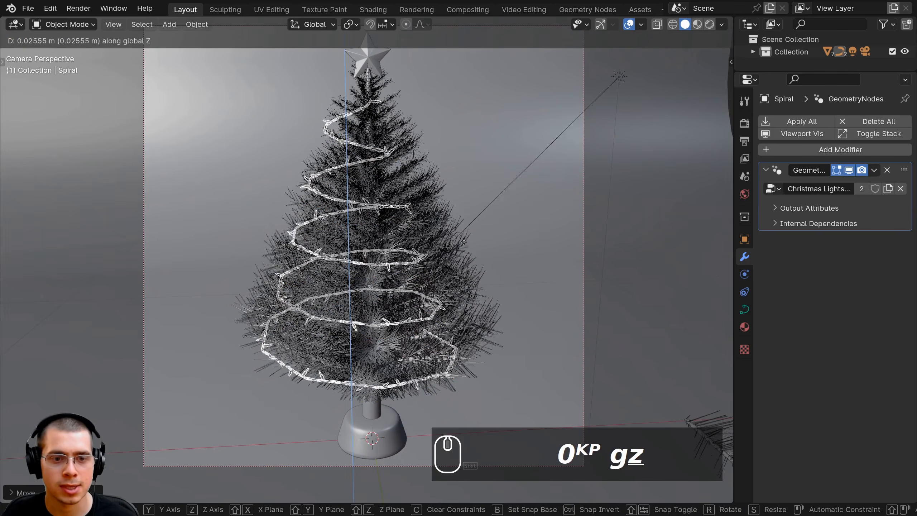
click(460, 240)
- Center the string of lights on the tree's trunk in the top view
key(KP_7)
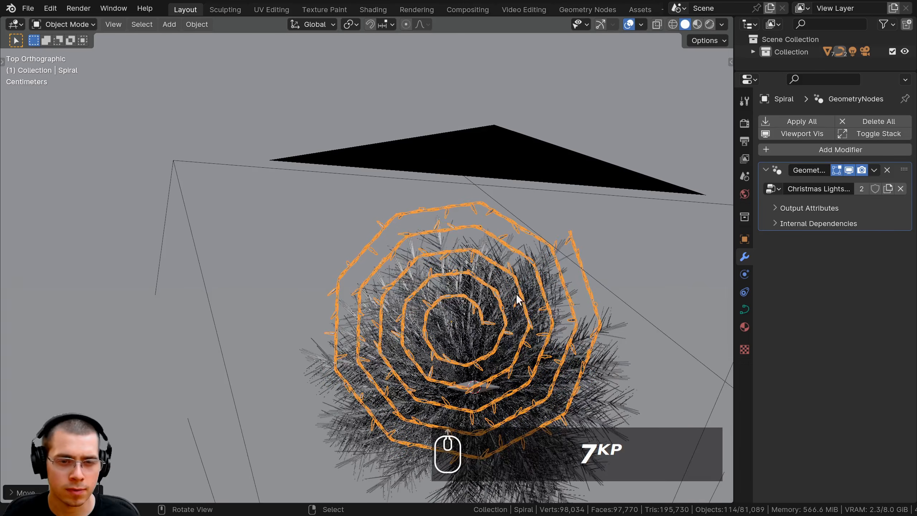
key(g)
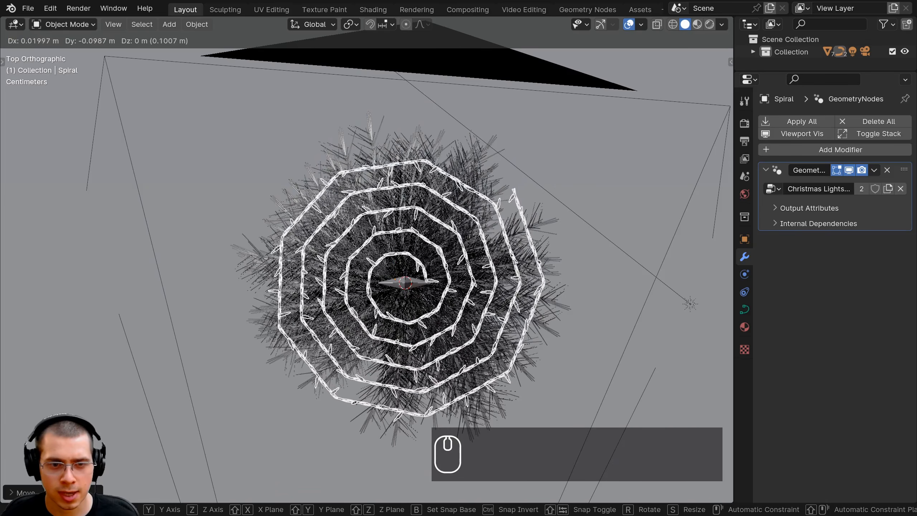
click(467, 274)
scroll(467, 273, down, 1)
- Fine-tune the overall scale and position of the lights around the tree, and check the fit up to the star
middle_drag(467, 273, 503, 163)
key(s)
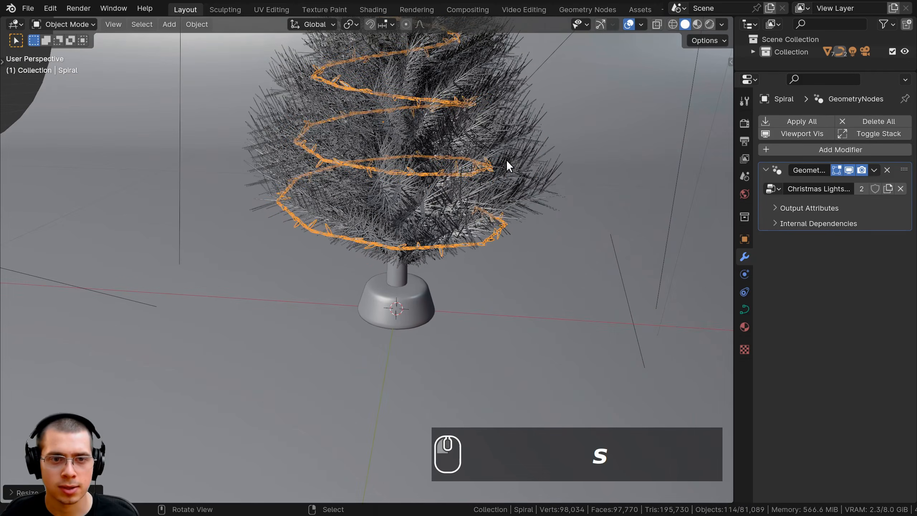
click(498, 267)
key(g)
click(502, 248)
middle_drag(503, 247, 415, 215)
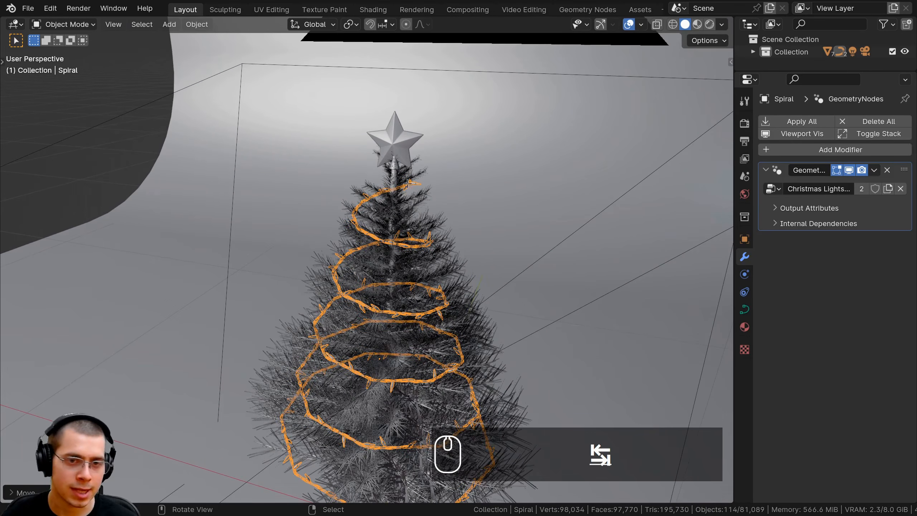
- Enter Edit Mode on the spiral curve and move its top end points in against the trunk beneath the star
key(Tab)
middle_drag(361, 170, 404, 188)
key(g)
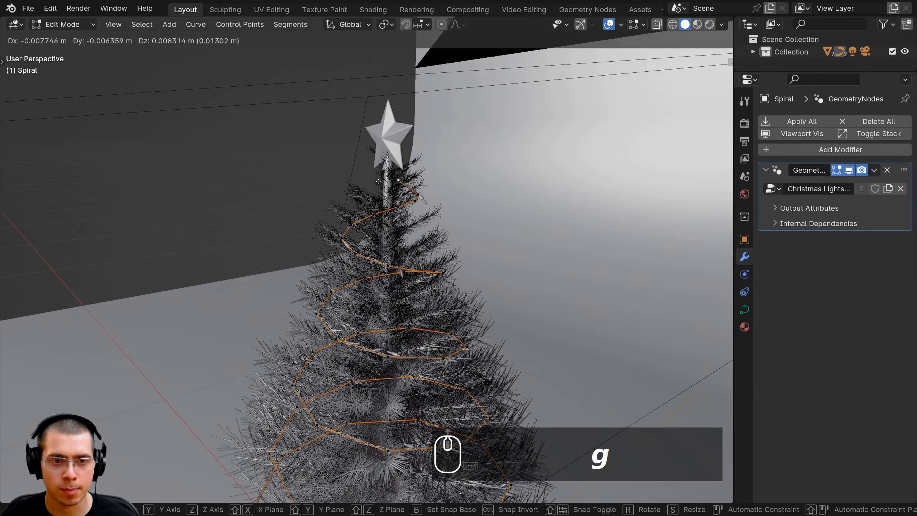
click(413, 194)
right_click(414, 194)
key(g)
click(405, 191)
- Move the remaining points of the spiral's top turn so the string starts at the base of the star
right_click(412, 201)
key(g)
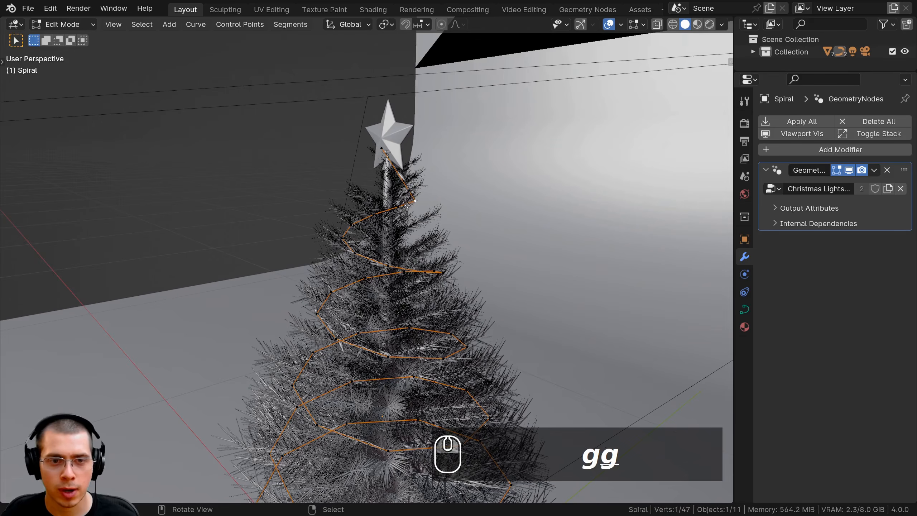
click(403, 201)
right_click(398, 207)
key(g)
shift+middle_drag(394, 208, 392, 115)
scroll(393, 115, down, 3)
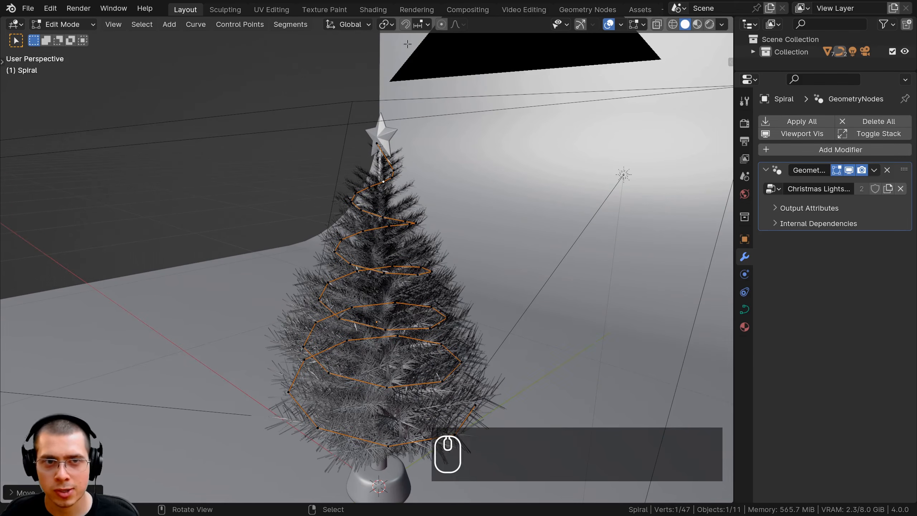
- Enable proportional editing and move a point on the left side of the spiral with a reduced smooth influence radius
click(441, 24)
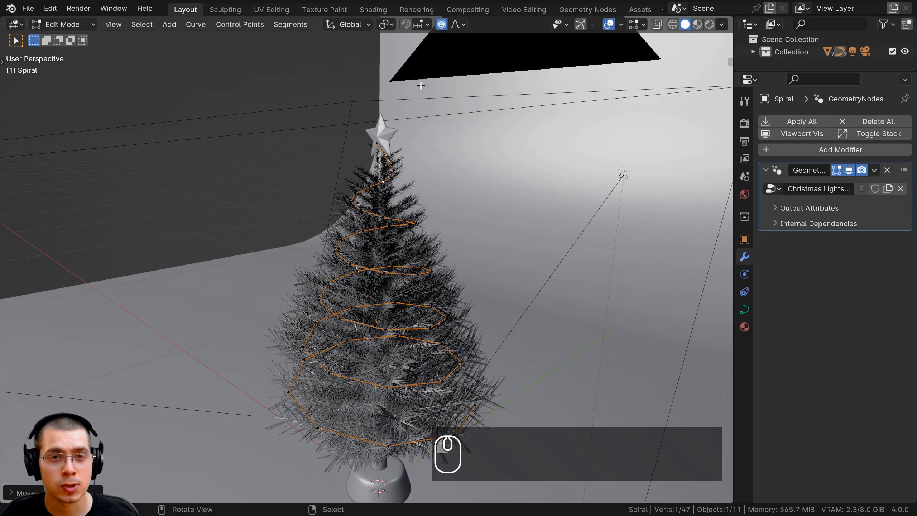
middle_drag(342, 234, 301, 301)
key(g)
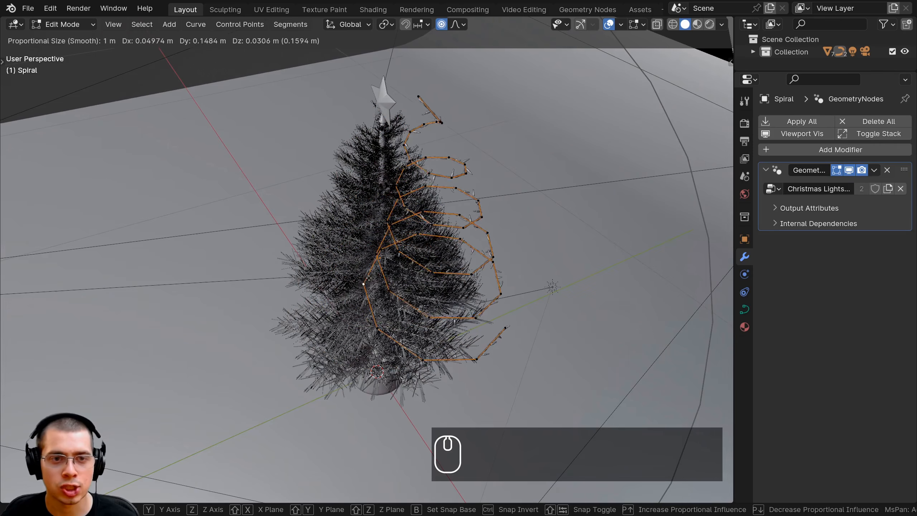
scroll(335, 281, up, 8)
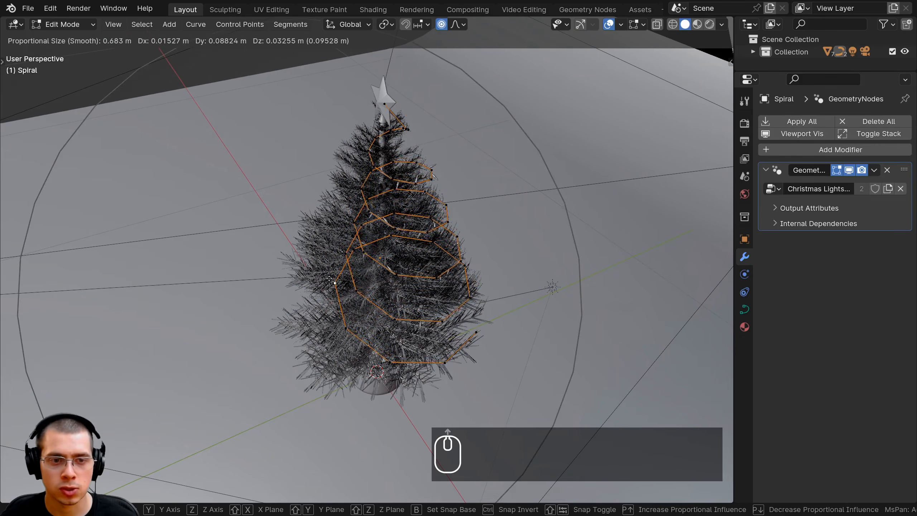
click(327, 286)
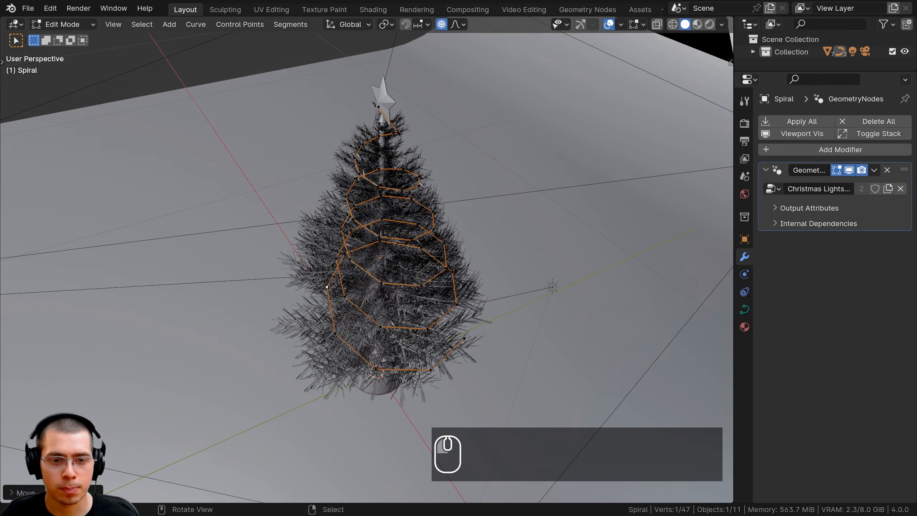
- Reposition a point on the spiral's lowest turn with the proportional size reduced to about 0.29 m
key(g)
scroll(423, 356, up, 2)
click(423, 355)
middle_drag(423, 356, 450, 330)
- Move two points on the right side of the spiral's lower turns to follow the branches
key(g)
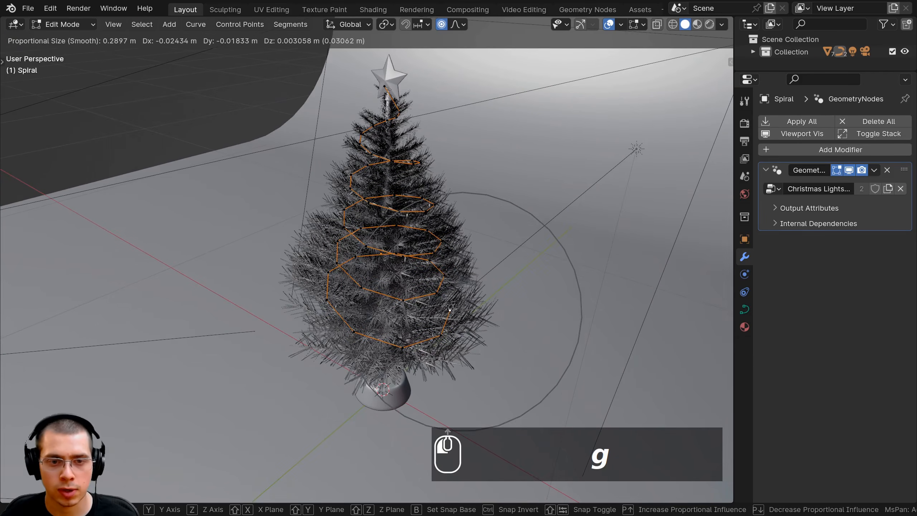
click(452, 309)
right_click(446, 275)
key(g)
click(436, 275)
middle_drag(436, 275, 396, 262)
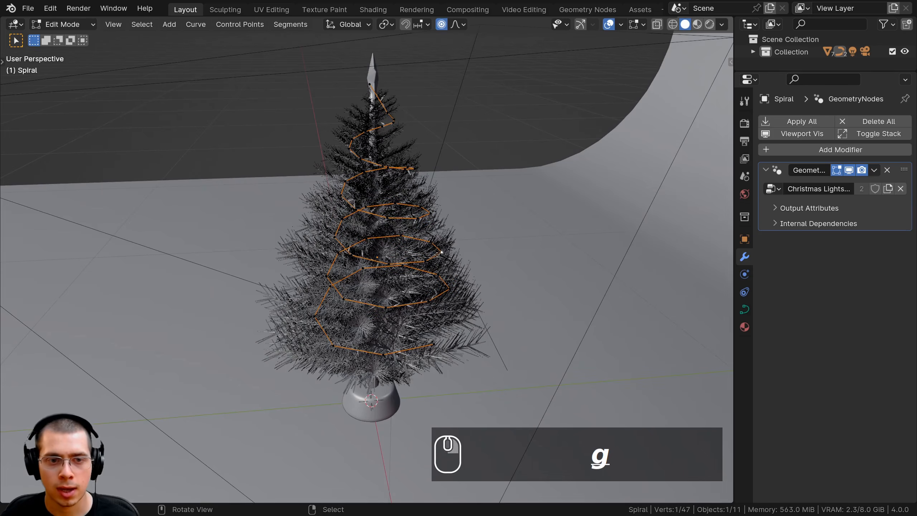
- Pull two points on the right side of the spiral's middle turns slightly inward, toward the trunk
key(g)
click(434, 254)
right_click(429, 214)
key(g)
click(425, 214)
middle_drag(422, 214, 365, 159)
- Nudge the side point of the spiral's top turn with the proportional size reduced to about 0.20 m
right_click(365, 156)
key(g)
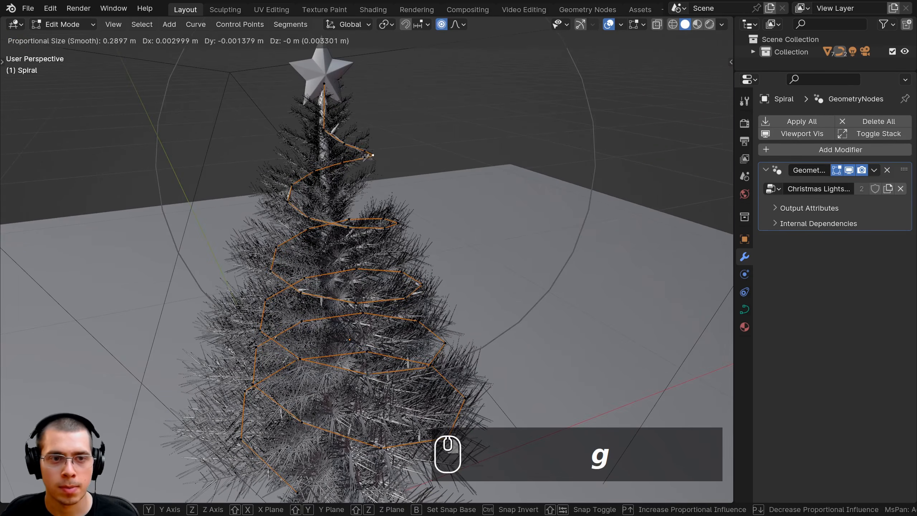
scroll(374, 158, up, 4)
click(376, 159)
- Select all the spiral's points and scale them inward to about 0.86 on X and Y, excluding the Z axis
key(a)
key(a)
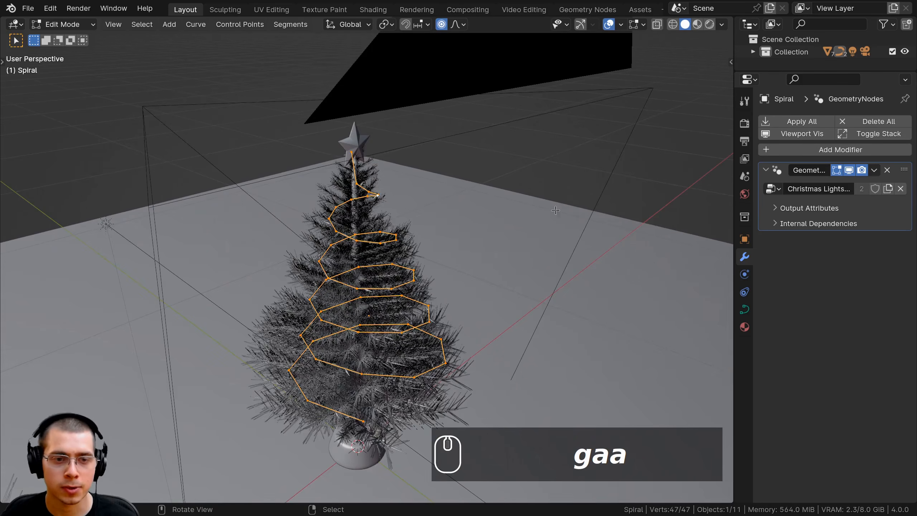
key(a)
middle_drag(501, 241, 542, 242)
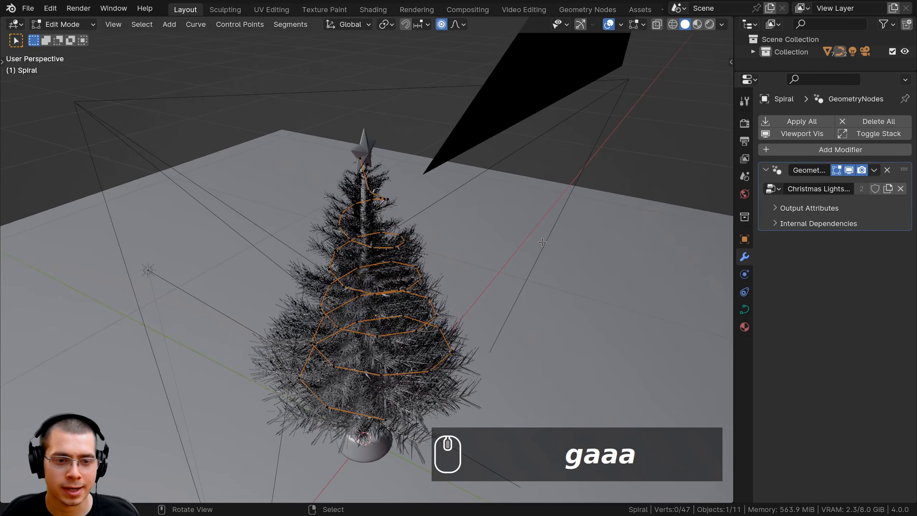
key(a)
key(s)
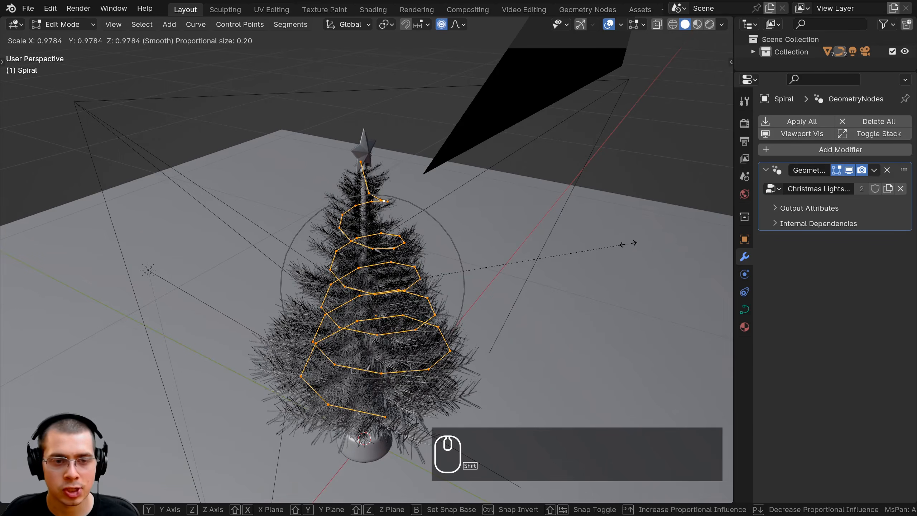
key(shift+z)
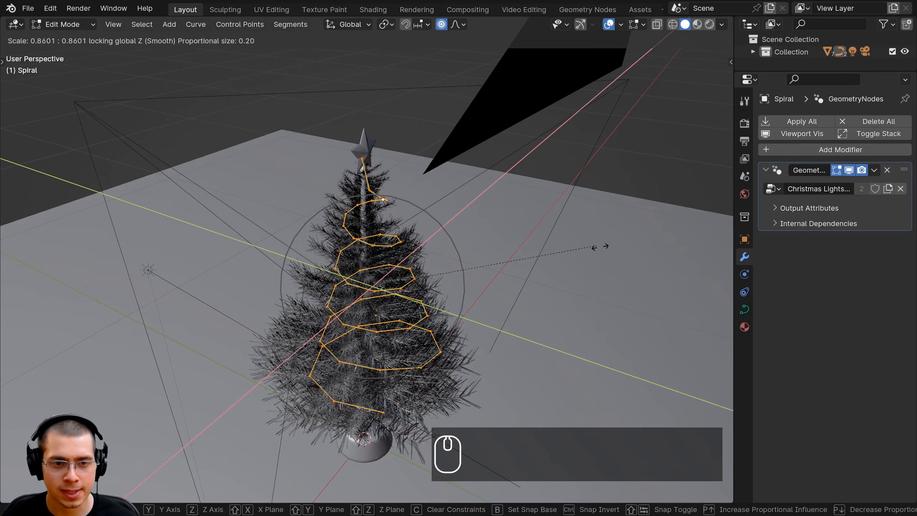
click(603, 248)
middle_drag(578, 246, 505, 321)
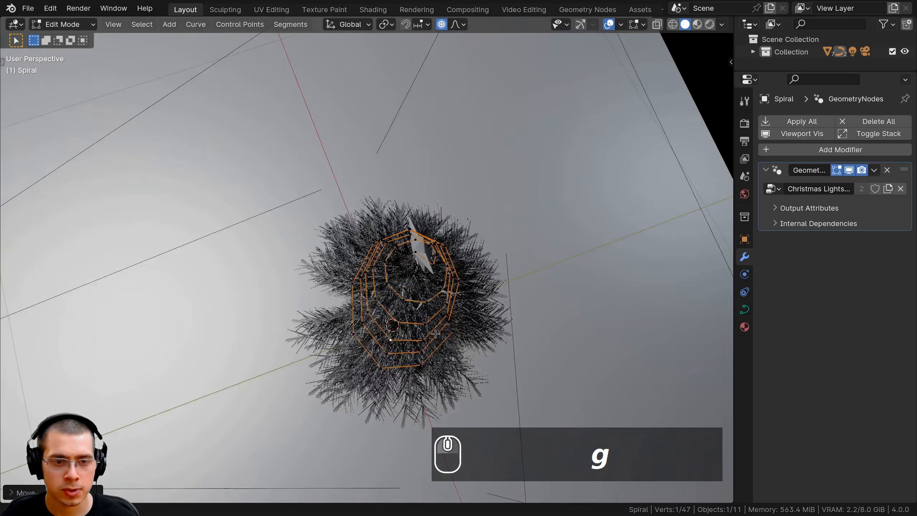
- Shift a point on one of the spiral's lower turns and leave Edit Mode to view the lights
middle_drag(435, 334, 385, 214)
click(367, 289)
key(g)
scroll(363, 288, down, 1)
click(360, 287)
key(Tab)
- Back in Edit Mode, lower a front point of the spiral's middle turn with a proportional size of about 0.07 m
middle_drag(364, 284, 414, 237)
scroll(414, 237, up, 3)
key(Tab)
click(388, 274)
key(g)
scroll(388, 286, up, 5)
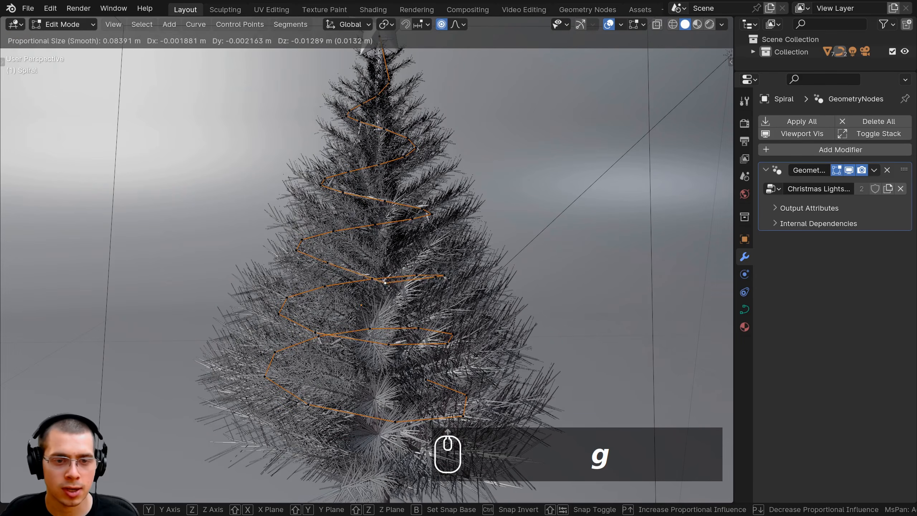
scroll(389, 288, up, 2)
click(388, 291)
- Raise the front point of the upper-middle turn and lower two points of the strand beneath it to vary the spacing
click(386, 203)
key(g)
click(389, 188)
click(404, 223)
key(g)
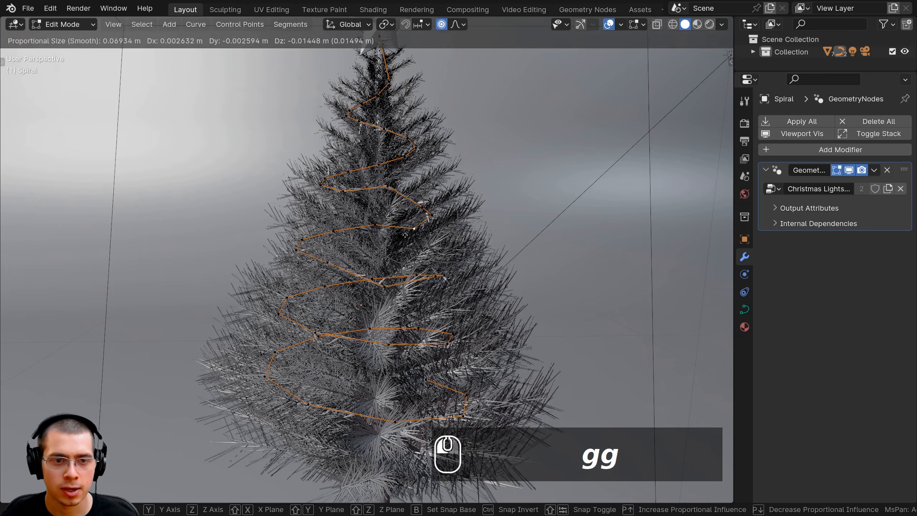
click(405, 237)
click(375, 226)
key(g)
click(372, 231)
- Raise the front point of the turn near the treetop and lower two points of the strand directly beneath it
click(384, 131)
key(g)
click(389, 120)
click(408, 156)
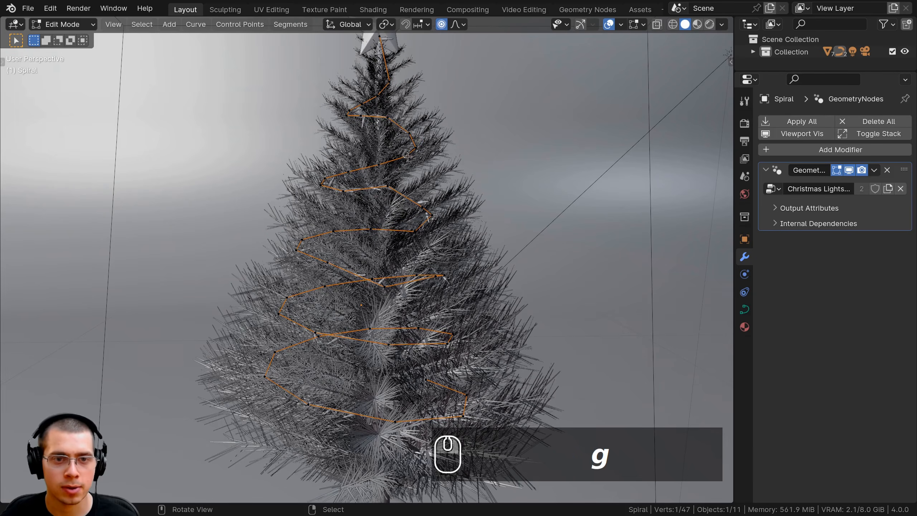
key(g)
click(405, 165)
right_click(378, 166)
key(g)
click(376, 169)
- Raise one point on the left side of each of three successive turns of the spiral slightly
right_click(327, 178)
key(g)
click(325, 176)
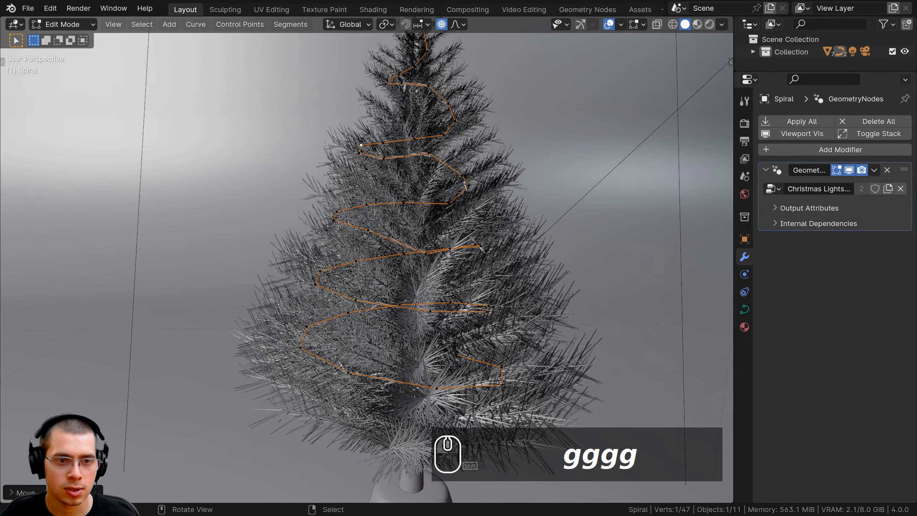
right_click(337, 214)
key(g)
click(338, 211)
right_click(333, 274)
key(g)
click(335, 266)
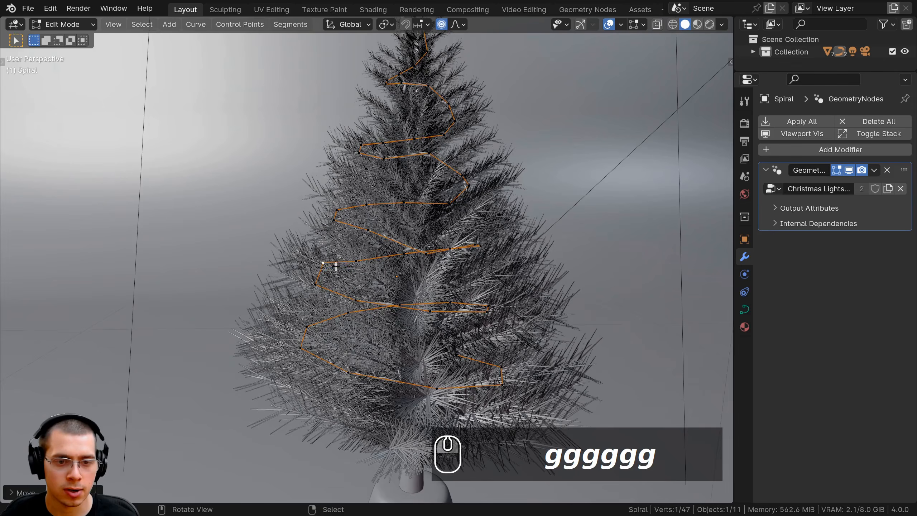
- Raise two points at the front of the spiral's second-lowest turn
right_click(396, 306)
key(g)
click(396, 292)
right_click(434, 309)
key(g)
click(434, 305)
- Adjust points of the spiral's lowest turn, then return to Object Mode and inspect the lights up close
right_click(438, 387)
key(g)
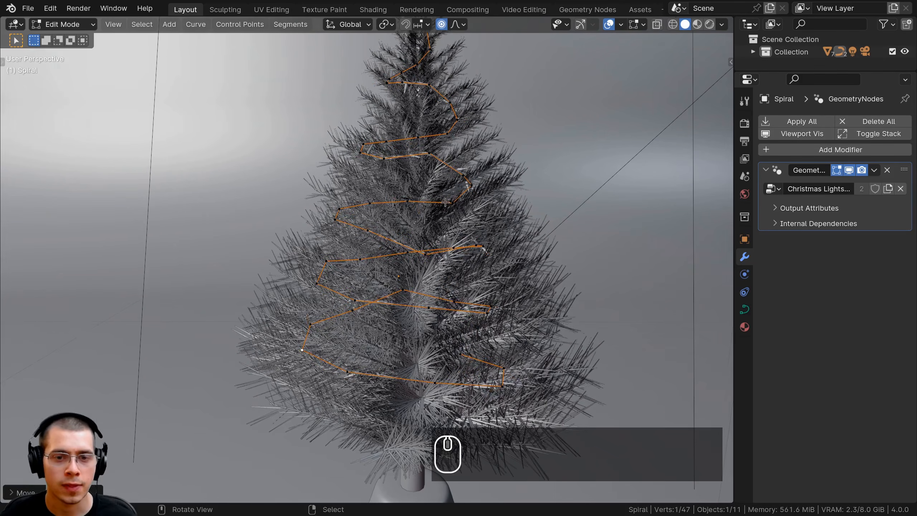
key(Tab)
middle_drag(415, 169, 321, 230)
scroll(323, 235, up, 1)
scroll(346, 193, up, 2)
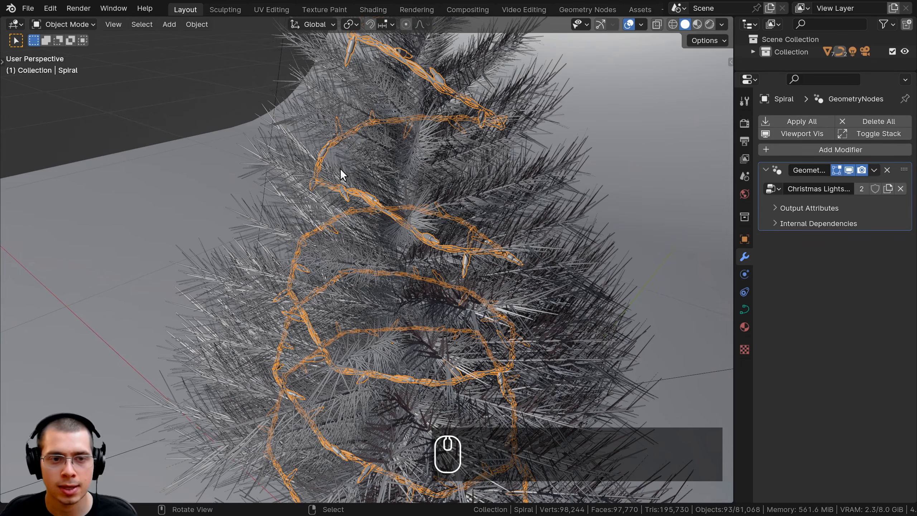
middle_drag(449, 211, 411, 209)
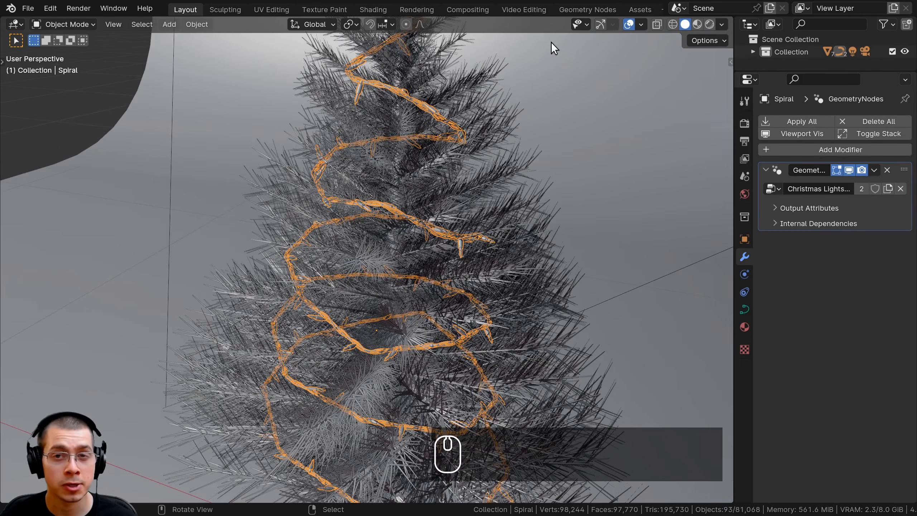
- Open the Geometry Nodes workspace and bring the Christmas Lights node's settings and the lights on the tree into close view
click(573, 9)
scroll(597, 217, up, 2)
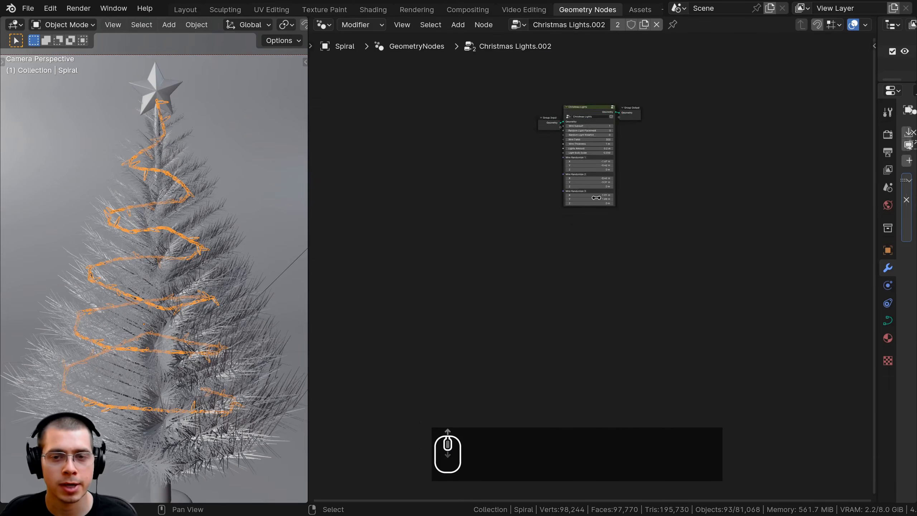
scroll(571, 123, up, 6)
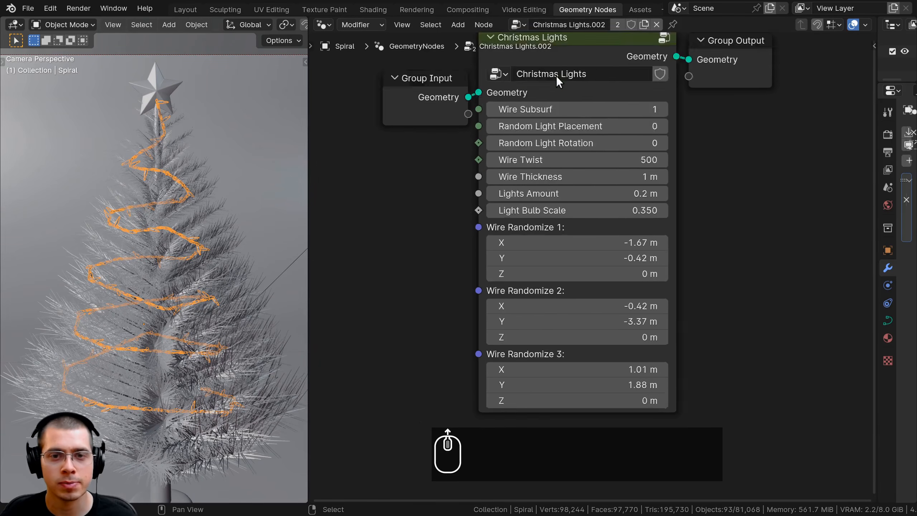
scroll(557, 78, up, 1)
scroll(574, 97, down, 1)
shift+middle_drag(270, 198, 265, 274)
scroll(263, 210, up, 4)
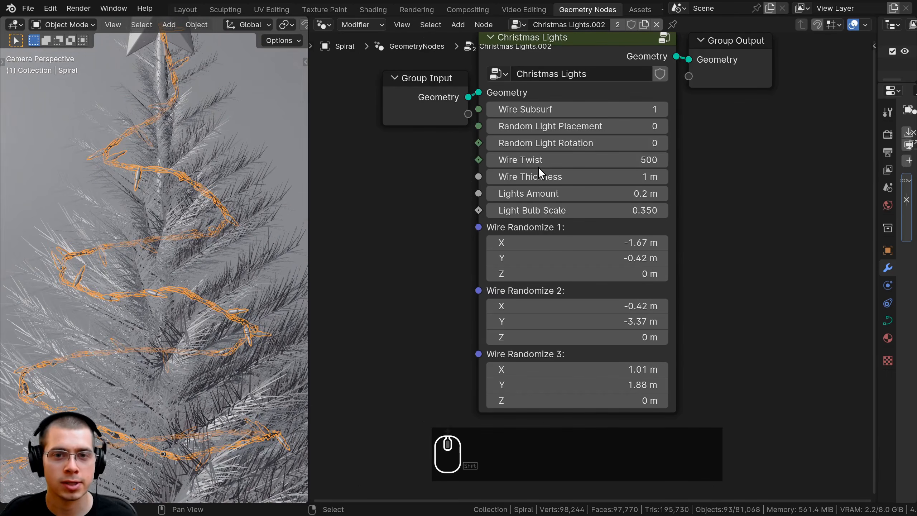
- Try out other values for the Random Light Placement and Random Light Rotation of the Christmas Lights node
drag(582, 130, 543, 143)
right_click(580, 132)
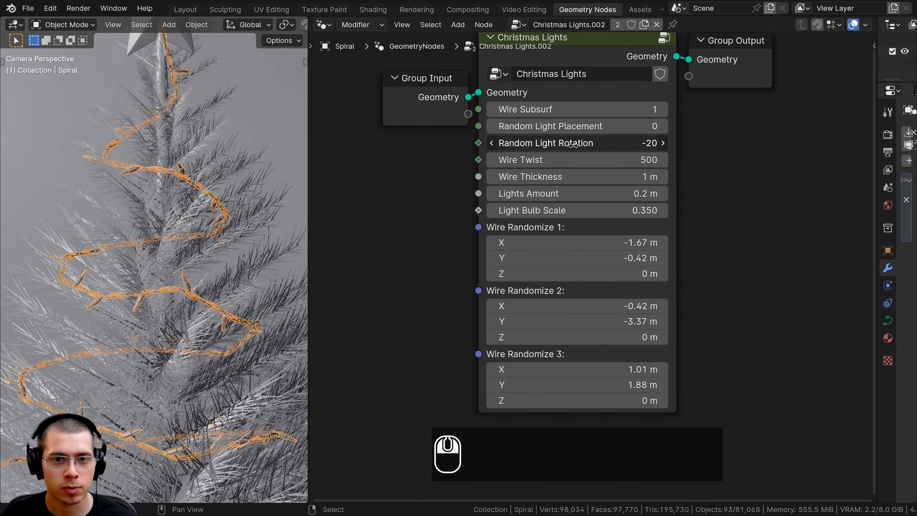
right_click(571, 143)
- Set the Christmas Lights node's Wire Twist to 695 and Wire Thickness to 1.17 m
middle_drag(555, 163, 556, 158)
drag(556, 156, 639, 156)
shift+middle_drag(231, 231, 263, 225)
scroll(262, 219, up, 2)
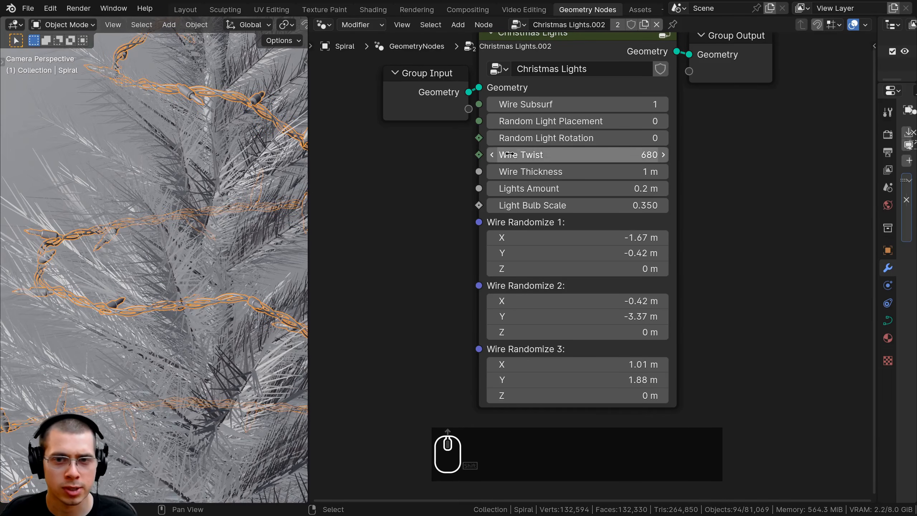
drag(540, 156, 579, 174)
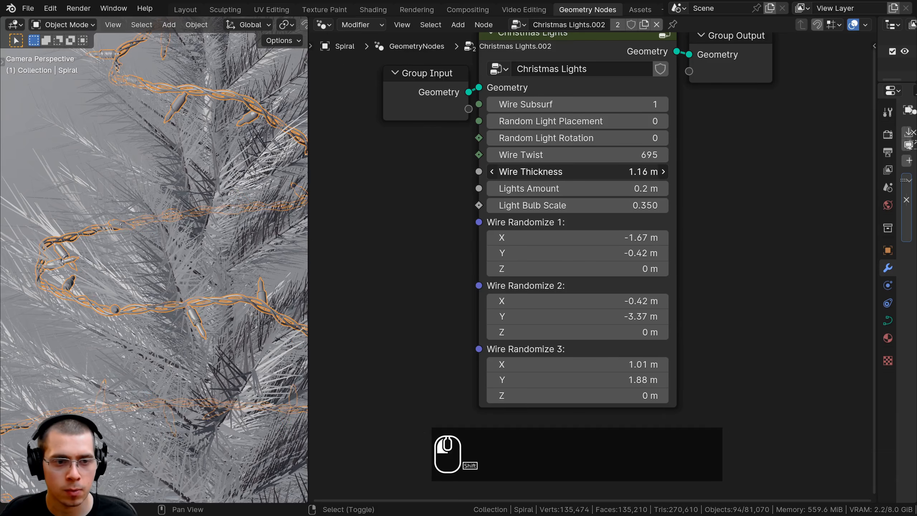
shift+middle_drag(263, 255, 257, 241)
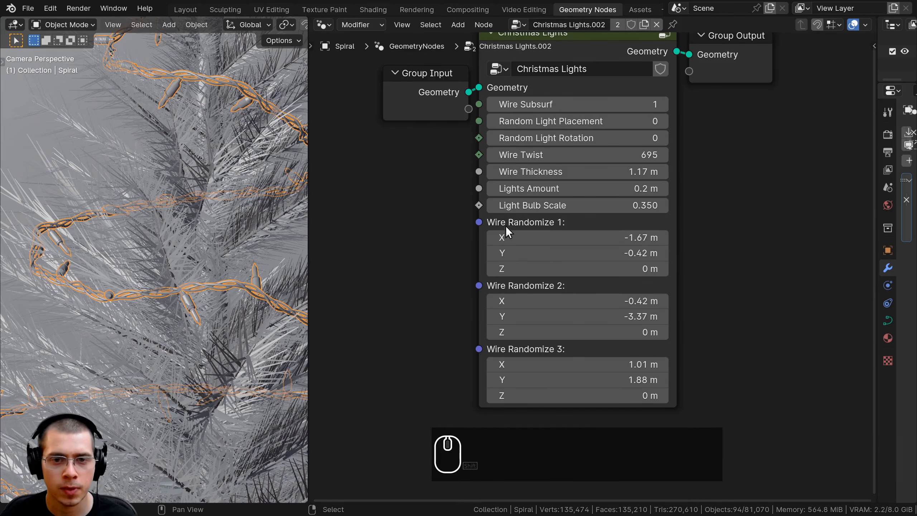
- Increase the Light Bulb Scale to 0.480 and view the larger bulbs on the tree
shift+drag(534, 205, 560, 205)
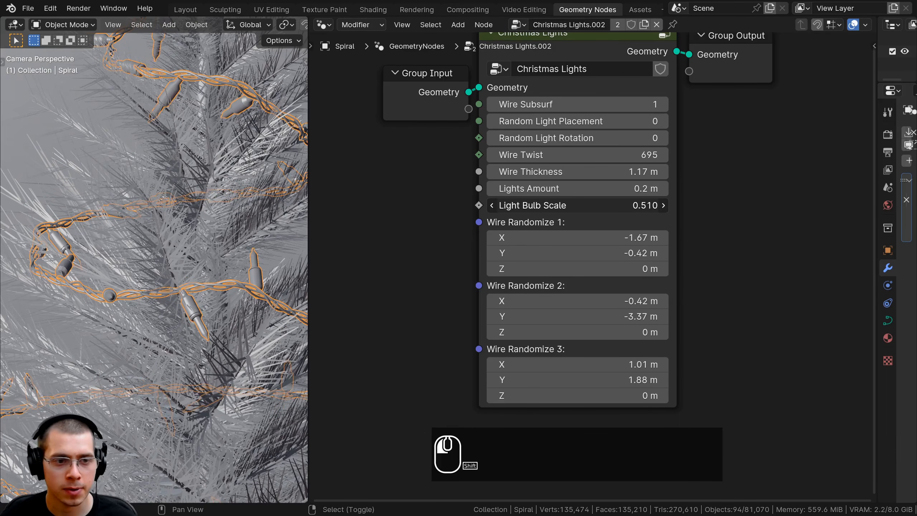
shift+middle_drag(213, 295, 205, 285)
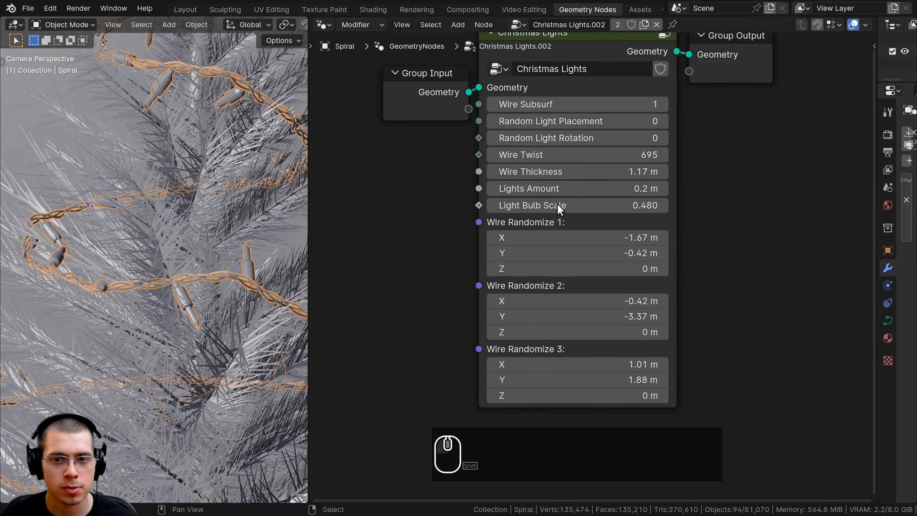
scroll(202, 267, down, 4)
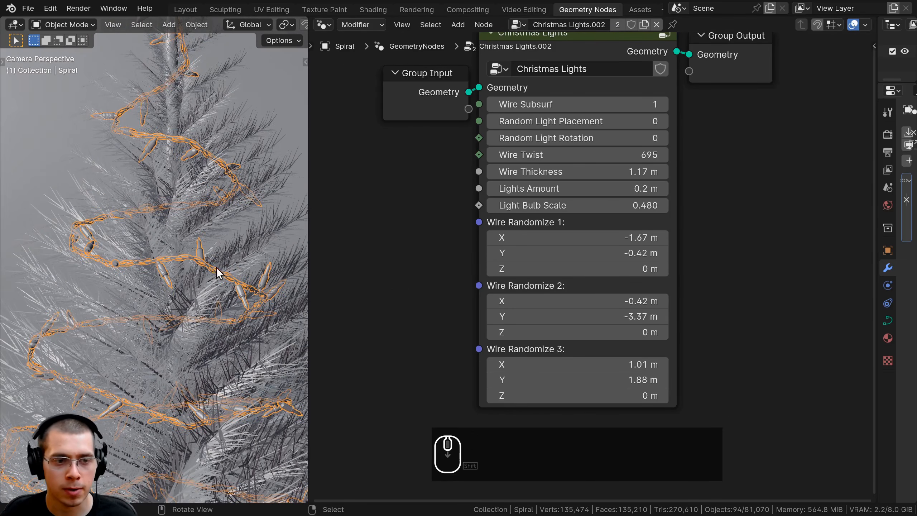
- Set the Lights Amount of the Christmas Lights node to 0.1 m
double_click(563, 189)
key(BackSpace)
key(BackSpace)
key(BackSpace)
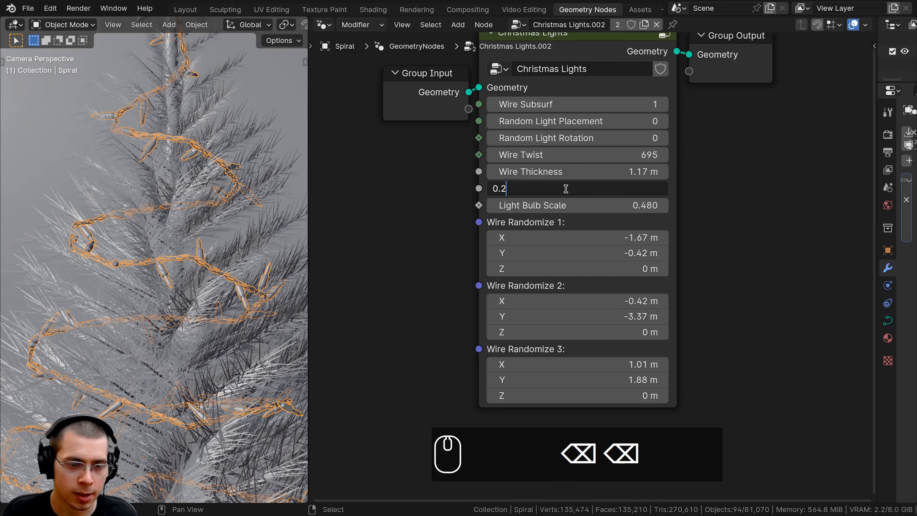
text(1)
key(Return)
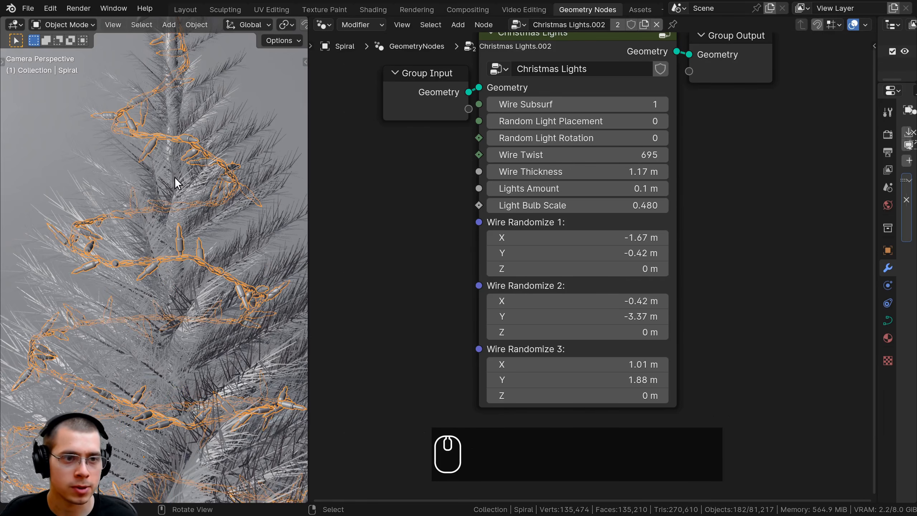
- Inspect the twisted wire and the light bulbs up close around the upper part of the tree
scroll(181, 175, up, 1)
shift+middle_drag(189, 154, 191, 205)
scroll(581, 205, up, 1)
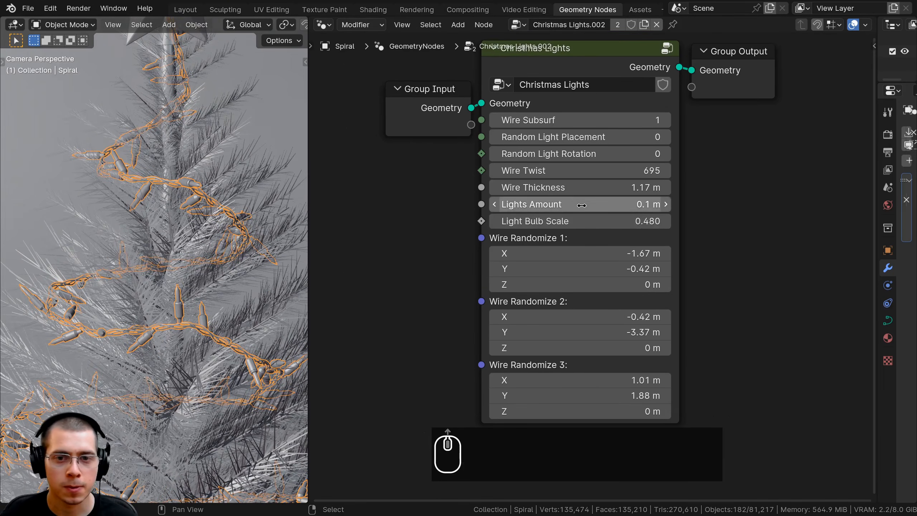
click(542, 204)
drag(535, 201, 478, 201)
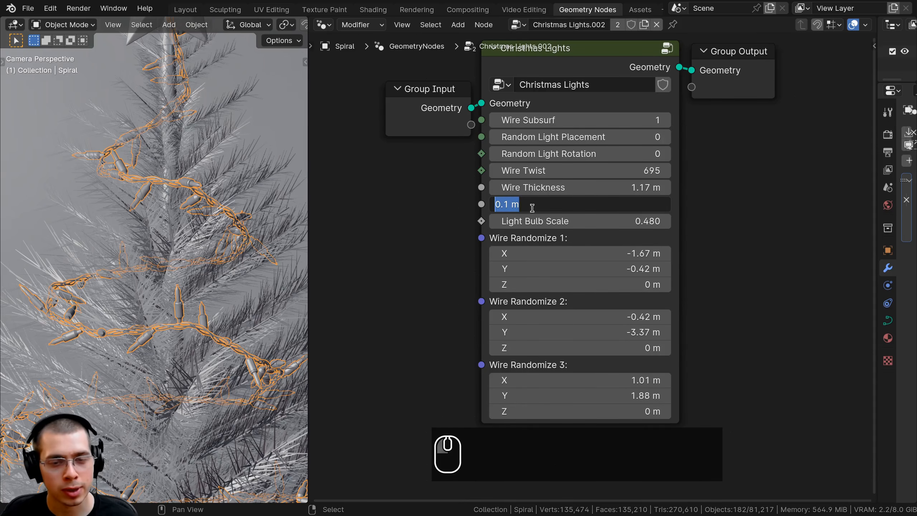
click(159, 205)
shift+middle_drag(156, 197, 142, 222)
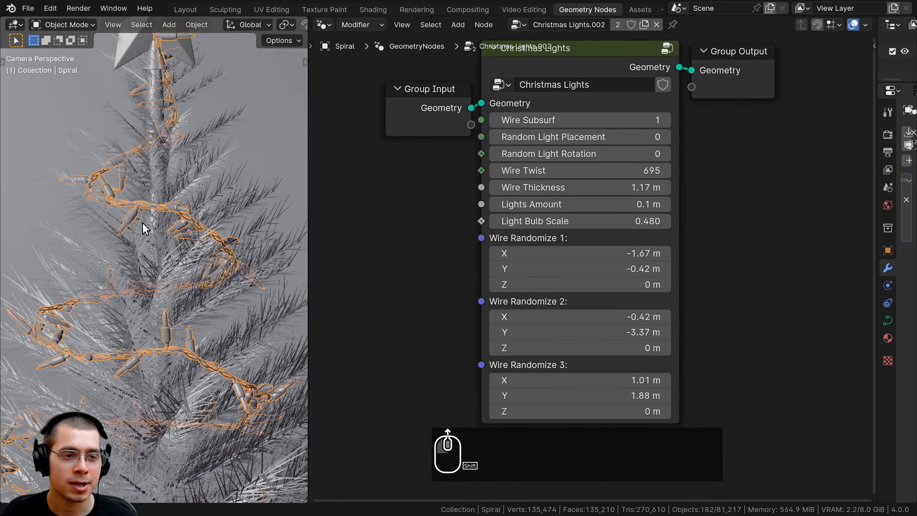
scroll(137, 168, up, 3)
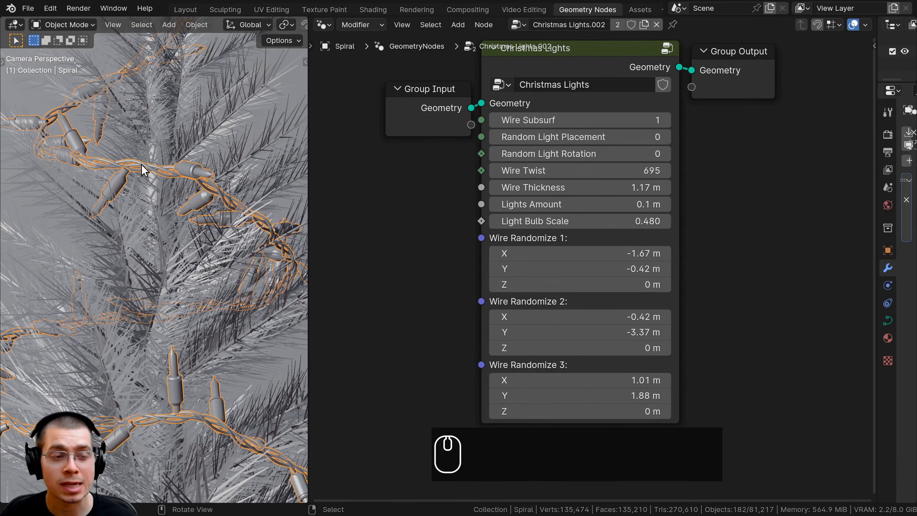
- Deselect everything and examine the lit tree through the camera in Rendered shading
scroll(157, 211, down, 5)
key(a)
key(z)
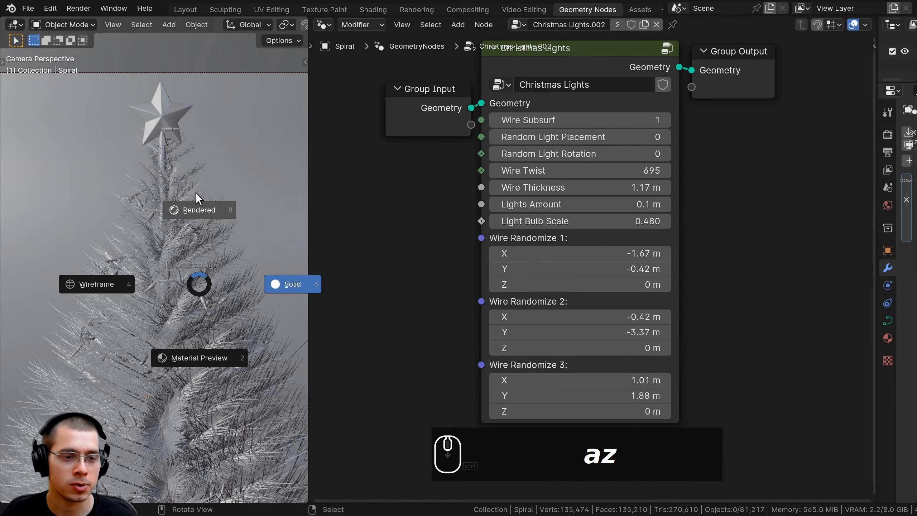
click(197, 209)
shift+middle_drag(207, 292, 203, 210)
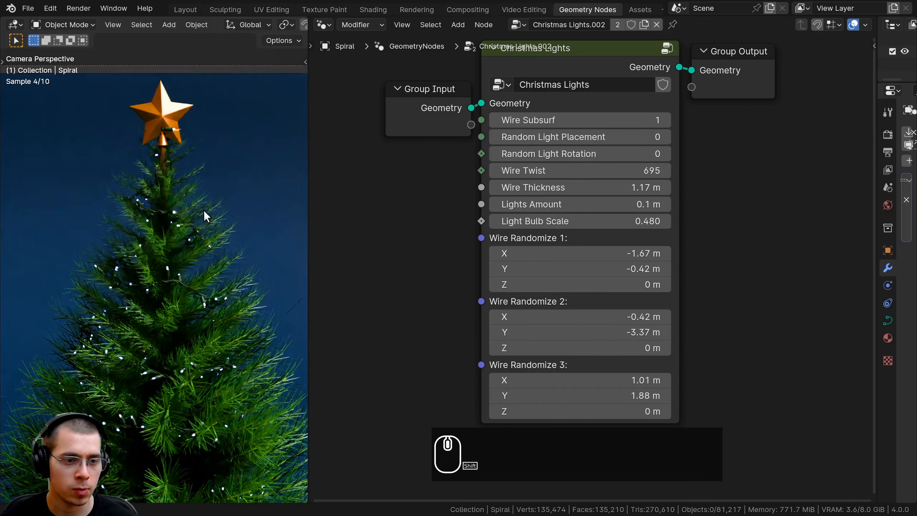
scroll(211, 281, down, 3)
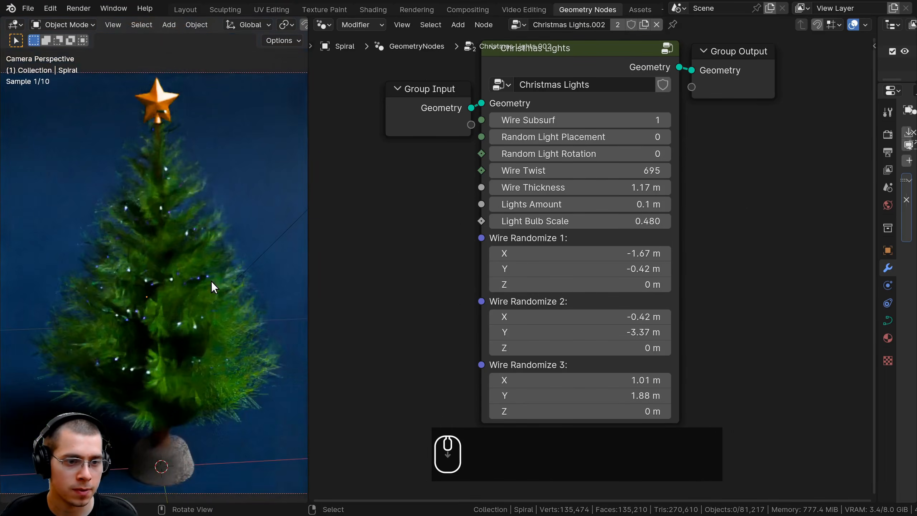
scroll(188, 281, up, 3)
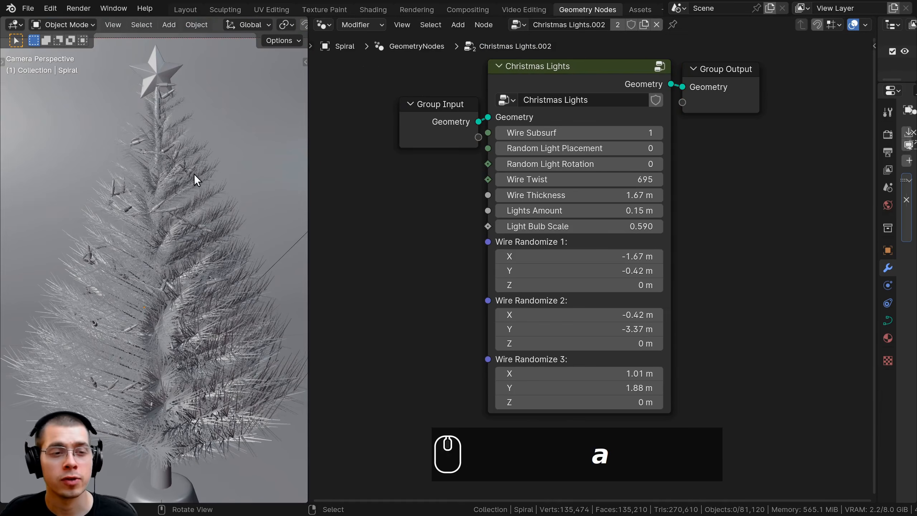
- Select the single Light Bulb object beside the looped string of lights and switch to the Shading workspace
middle_drag(161, 211, 172, 262)
scroll(222, 257, up, 4)
right_click(210, 263)
scroll(192, 271, up, 1)
scroll(196, 278, up, 2)
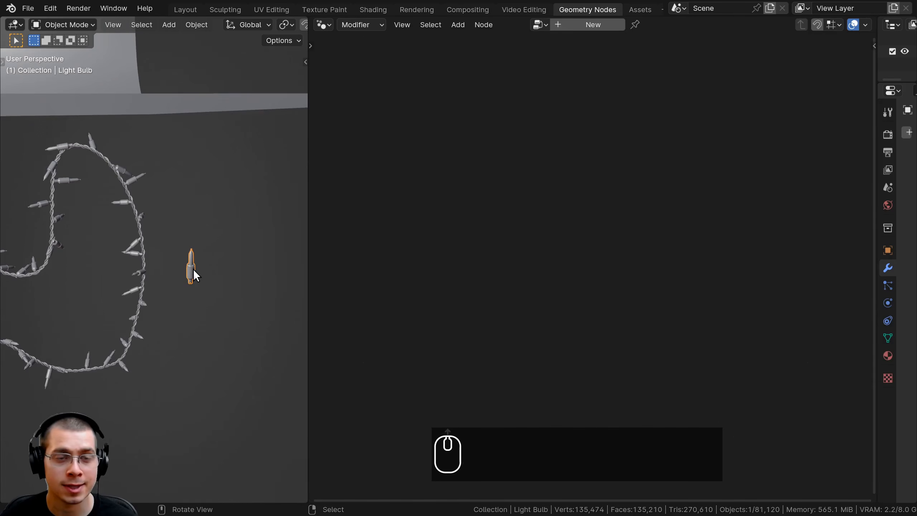
click(373, 8)
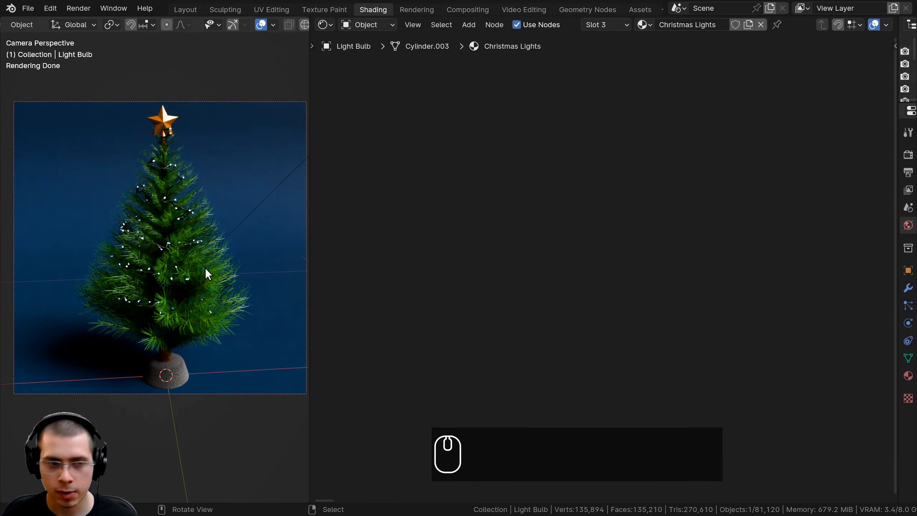
- Connect the Colorful output of the bulb's Christmas Light Shader node to the Material Output's Surface input
key(KP_Decimal)
scroll(494, 183, down, 6)
middle_drag(667, 190, 446, 219)
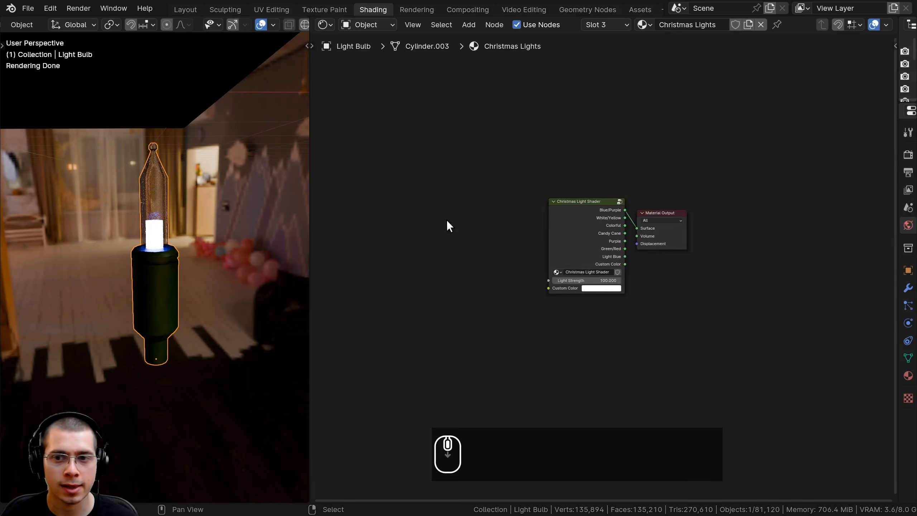
scroll(522, 190, up, 6)
middle_drag(529, 149, 458, 172)
scroll(433, 144, up, 1)
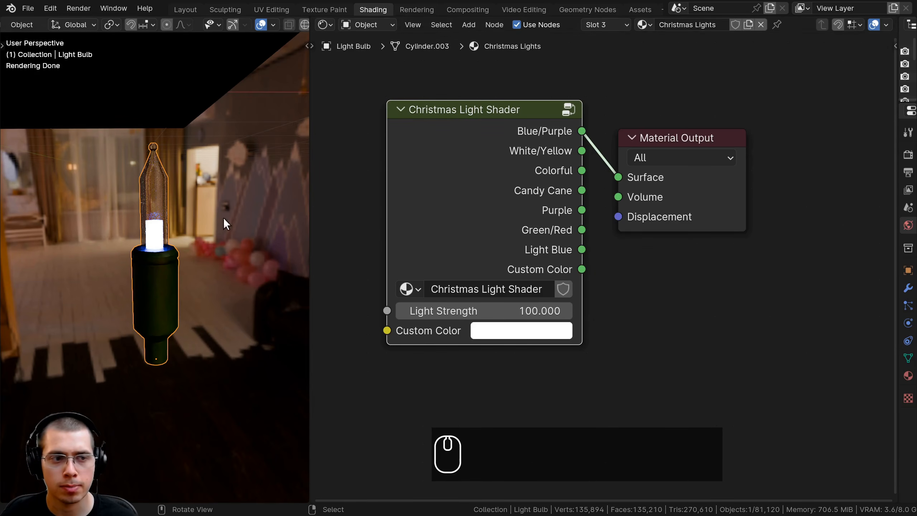
drag(579, 172, 607, 179)
key(Escape)
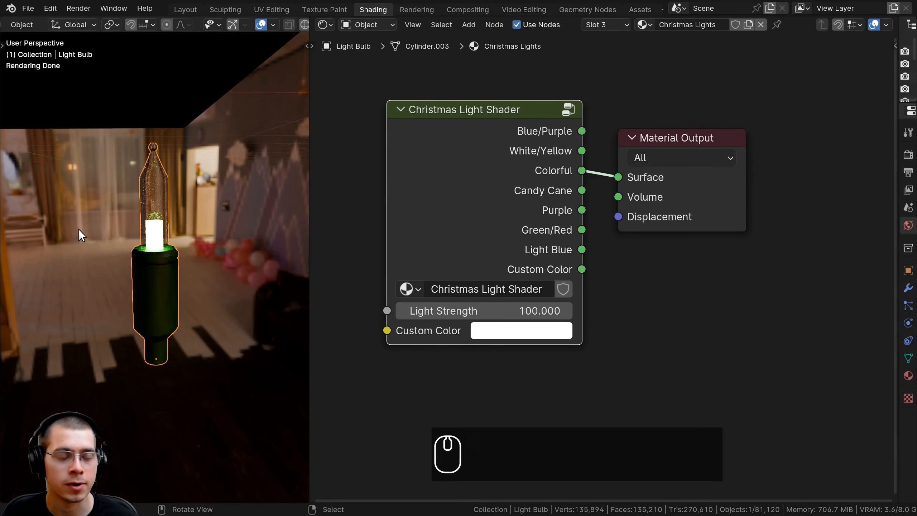
- Examine the colorful lights on the rendered tree from the camera view, both up close and as a whole
key(KP_0)
scroll(152, 132, up, 5)
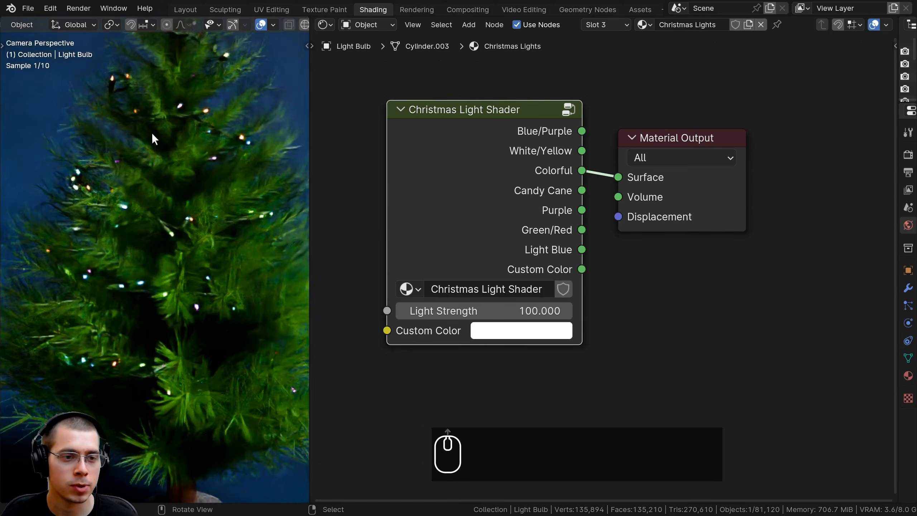
scroll(152, 131, down, 3)
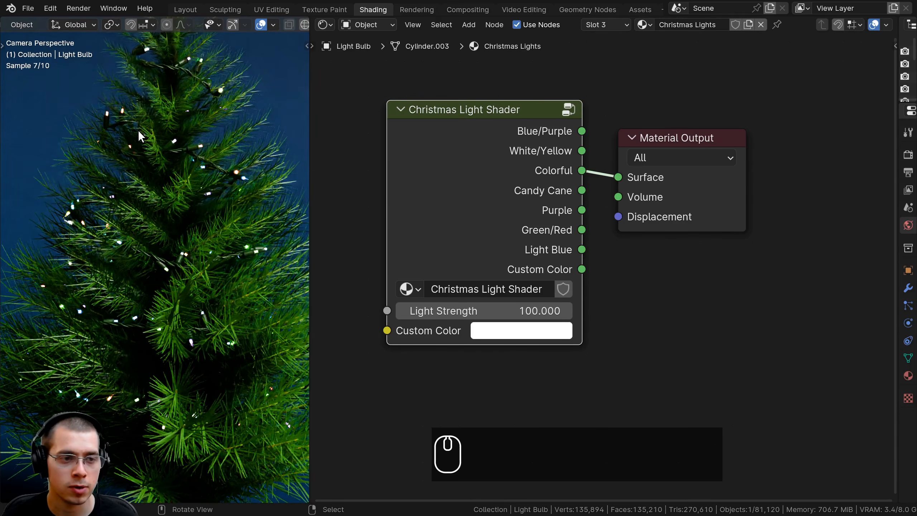
key(KP_0)
key(KP_0)
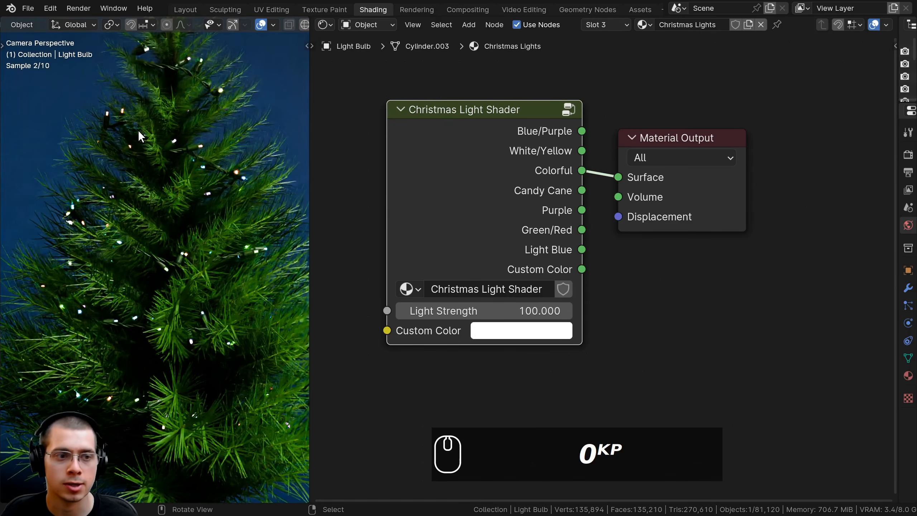
shift+middle_drag(150, 114, 152, 159)
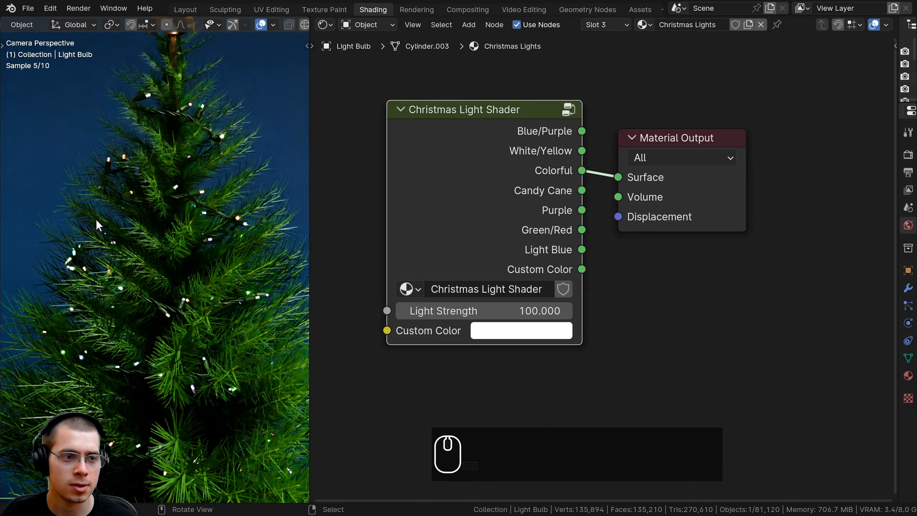
scroll(161, 289, down, 4)
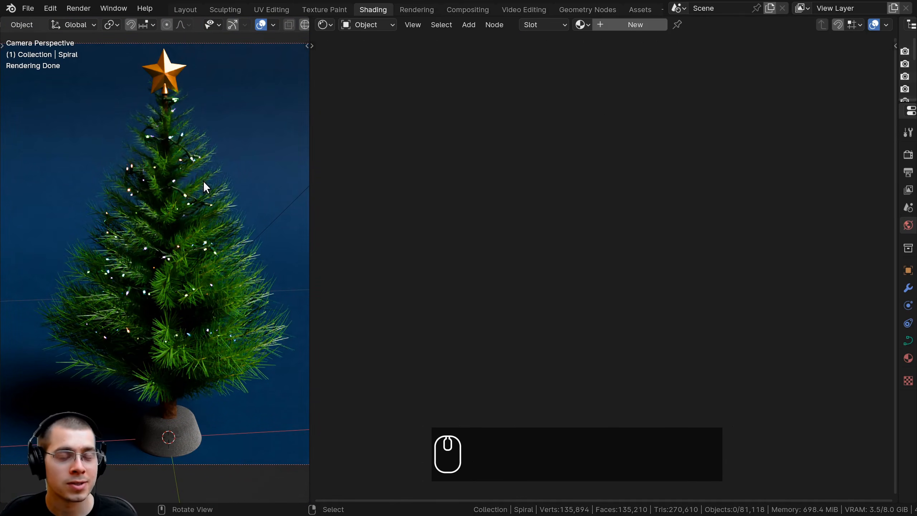
- Select the camera in the Layout workspace and show its camera data settings
click(187, 9)
scroll(376, 278, down, 5)
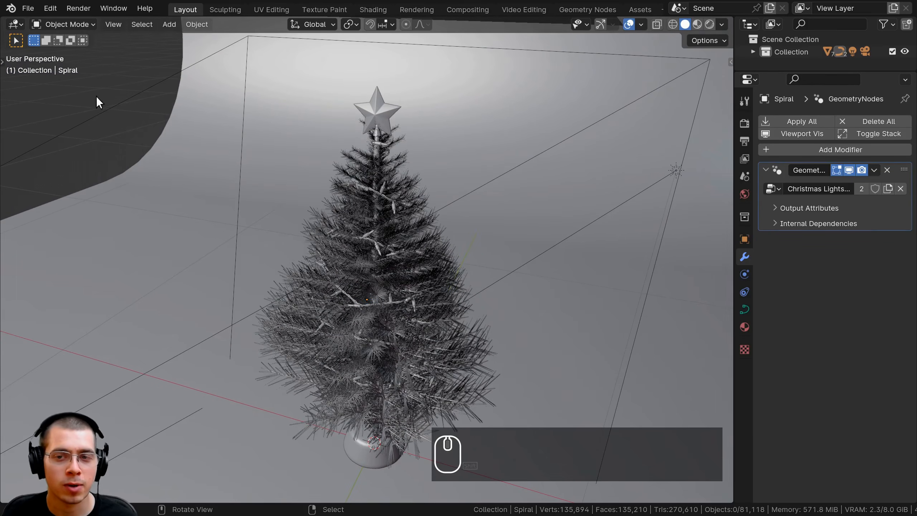
middle_drag(98, 102, 419, 129)
right_click(430, 153)
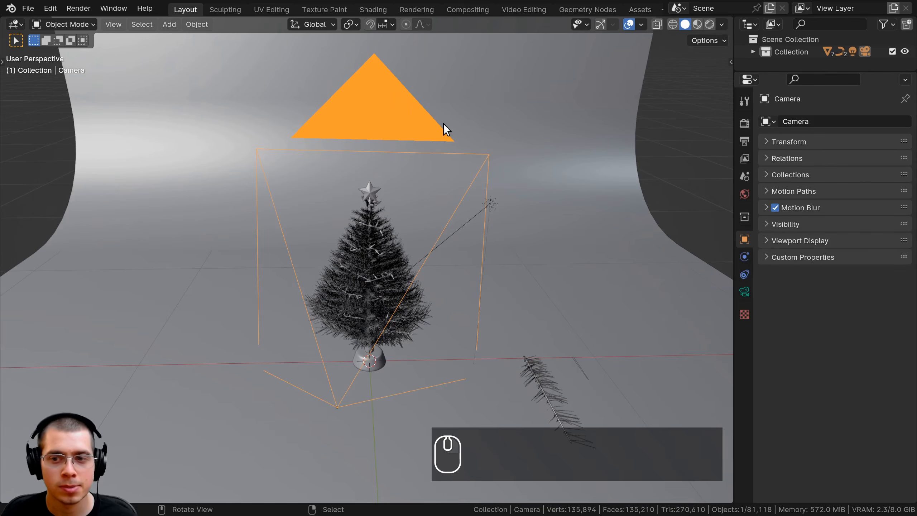
click(743, 290)
- Enable Depth of Field for the camera
scroll(521, 284, up, 2)
middle_drag(473, 292, 528, 260)
scroll(528, 260, up, 1)
scroll(529, 260, down, 1)
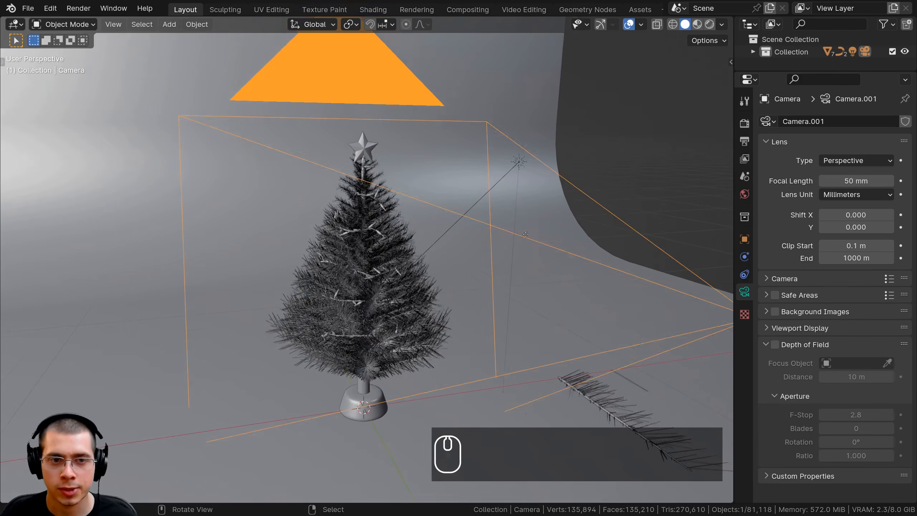
key(g)
right_click(485, 165)
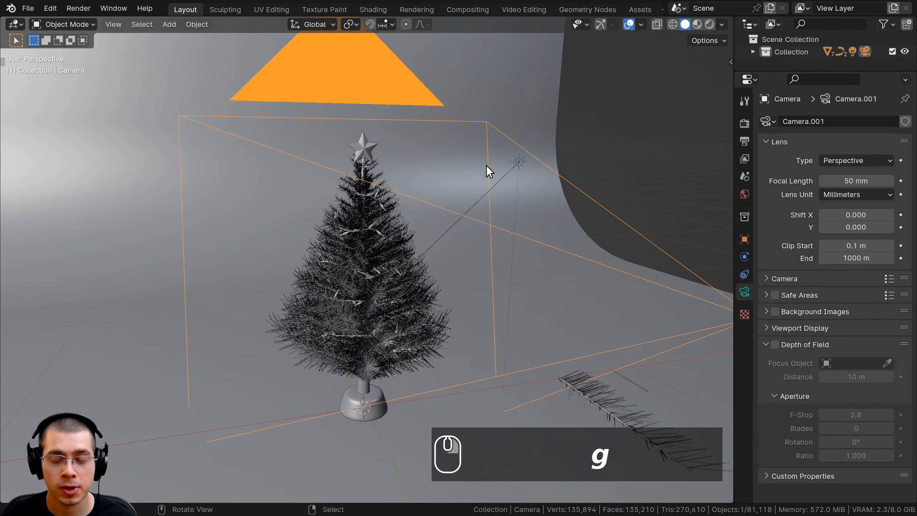
click(775, 344)
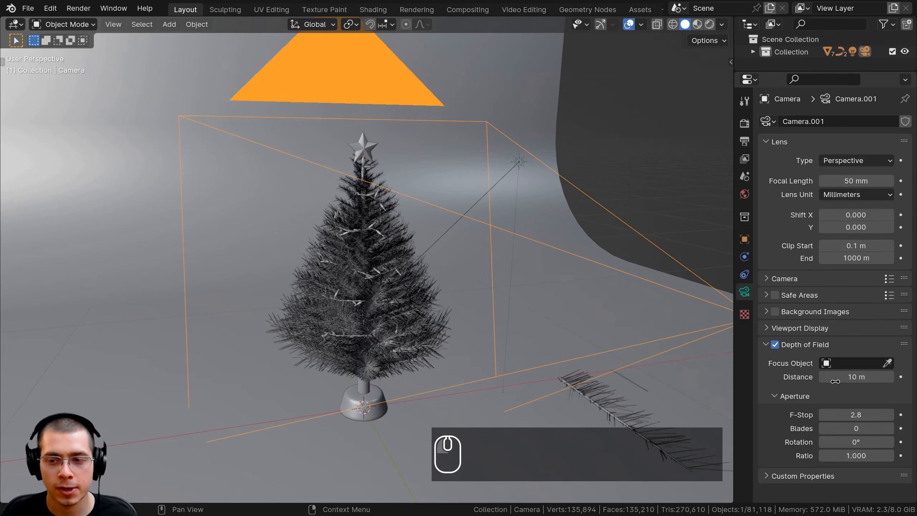
- Pick the tree's Cylinder as the Focus Object of the camera's depth of field
scroll(457, 250, up, 2)
scroll(457, 251, up, 5)
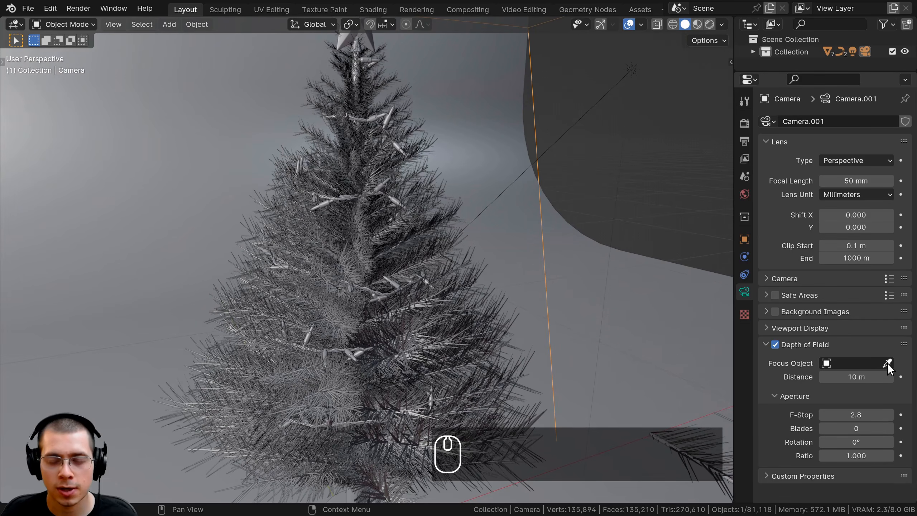
click(886, 363)
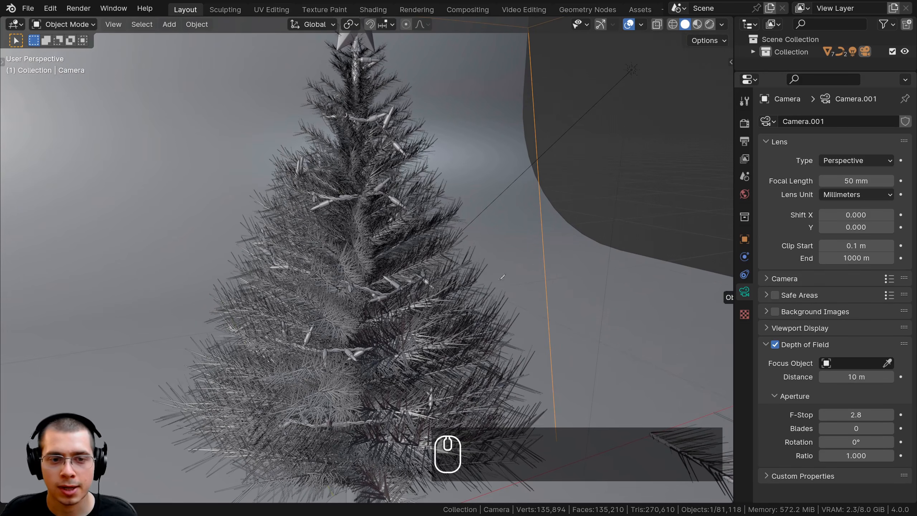
click(371, 246)
scroll(366, 239, down, 3)
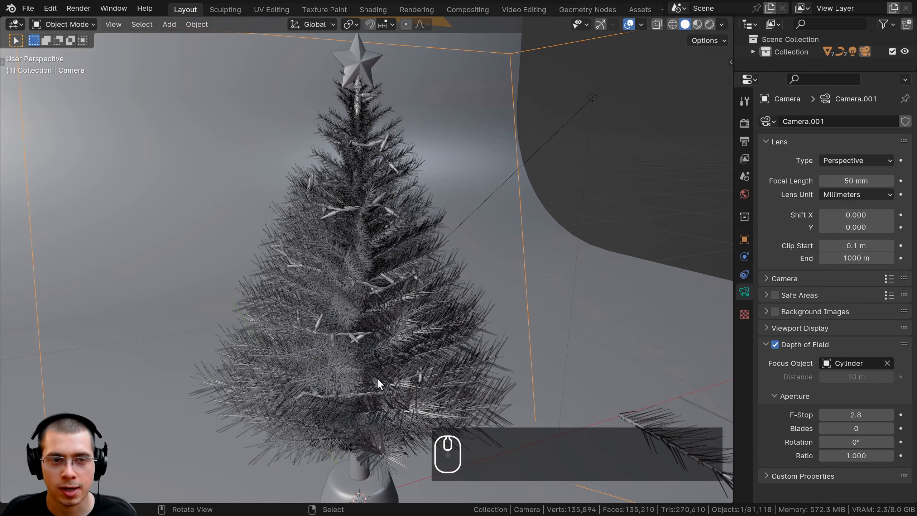
- View the full tree through the camera in Rendered shading
middle_drag(376, 378, 354, 213)
key(KP_0)
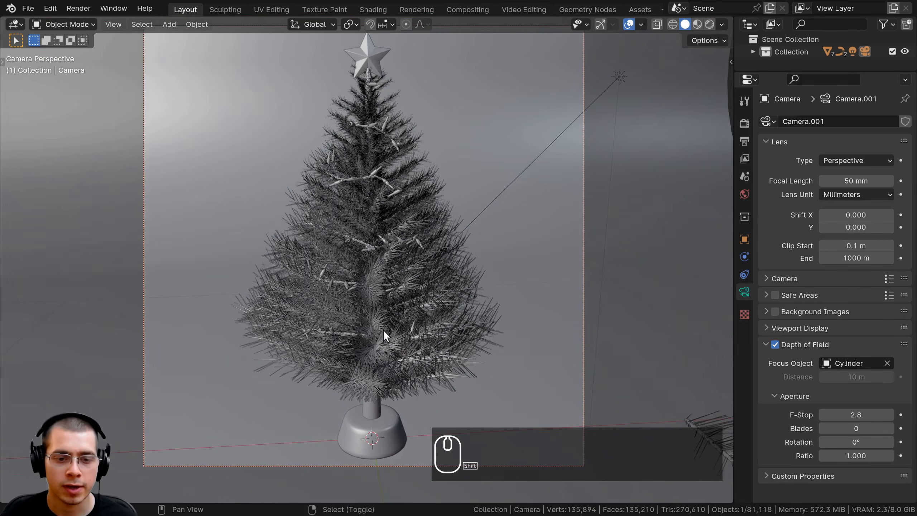
shift+middle_drag(383, 330, 386, 338)
key(z)
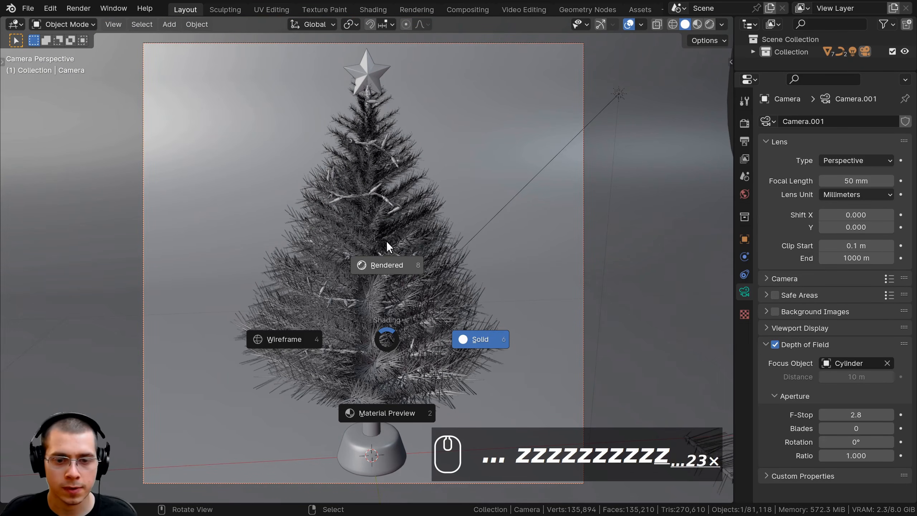
click(390, 229)
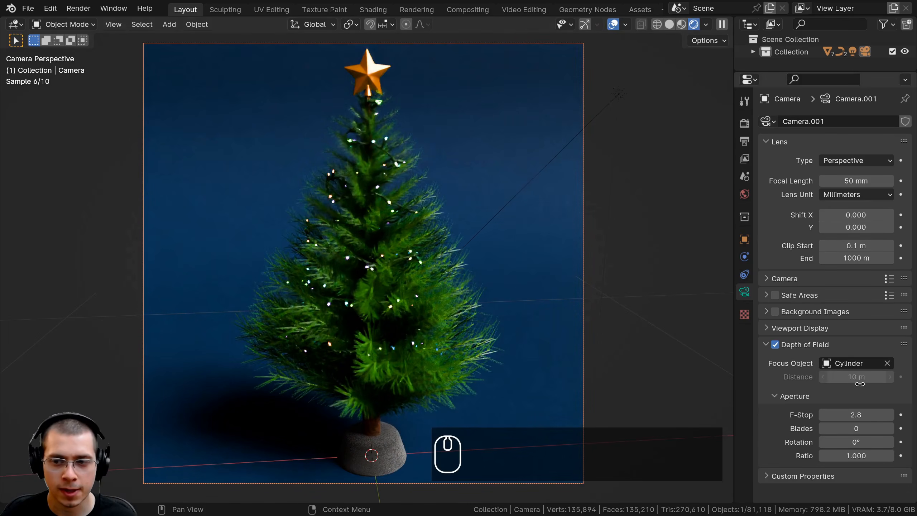
- Drop the camera's depth-of-field F-Stop to 0.1 and raise it gradually to 1.9
drag(864, 417, 776, 417)
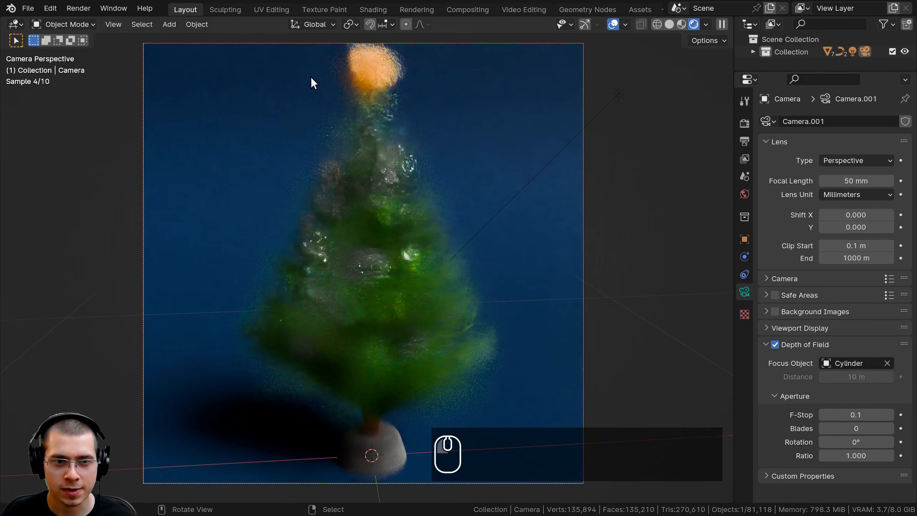
click(891, 415)
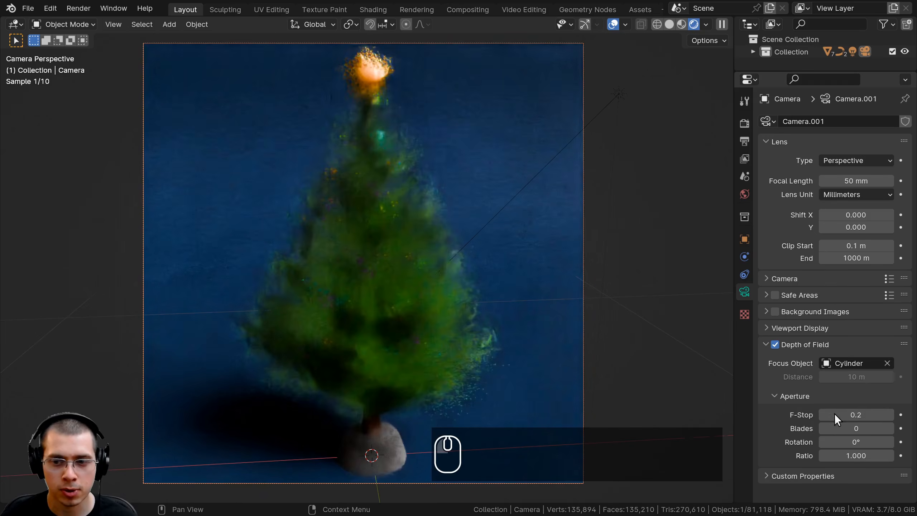
click(887, 415)
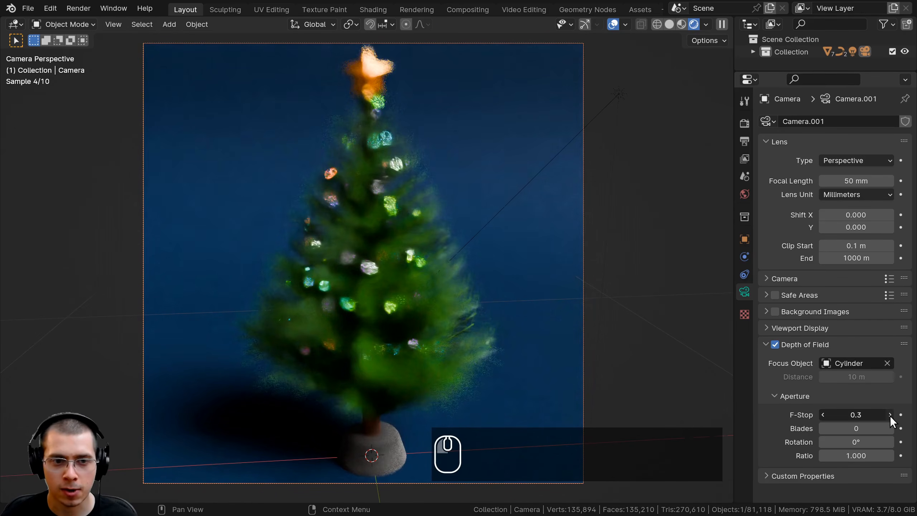
click(890, 415)
click(889, 414)
click(890, 414)
click(890, 414)
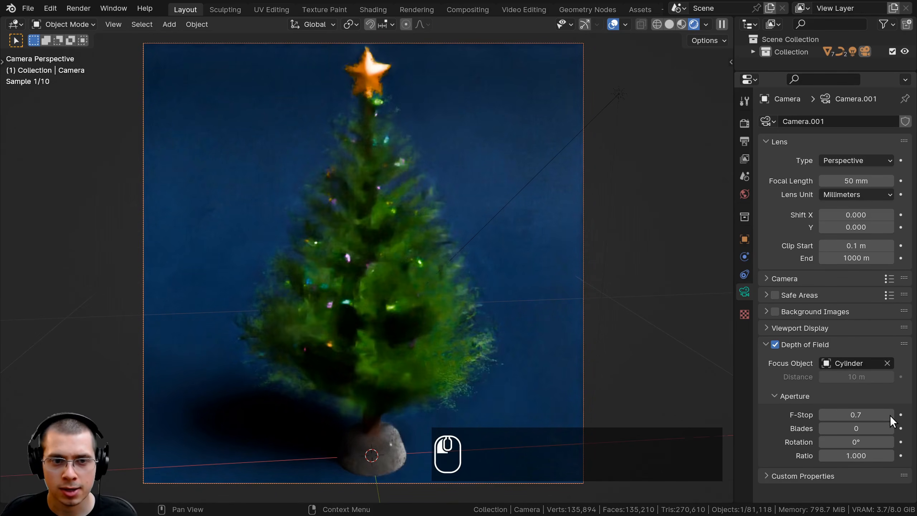
click(889, 415)
click(889, 415)
click(890, 415)
click(890, 415)
click(890, 415)
click(889, 415)
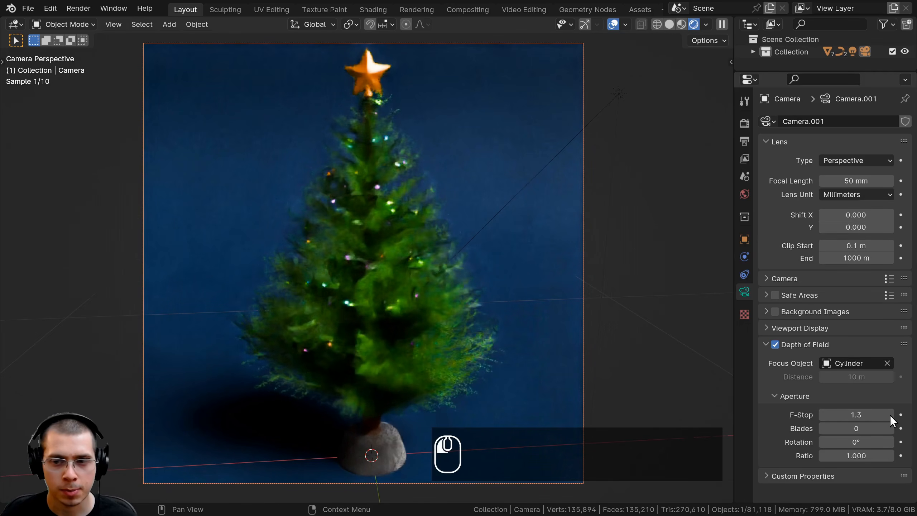
click(889, 415)
click(890, 415)
click(889, 415)
click(889, 414)
click(889, 414)
click(889, 414)
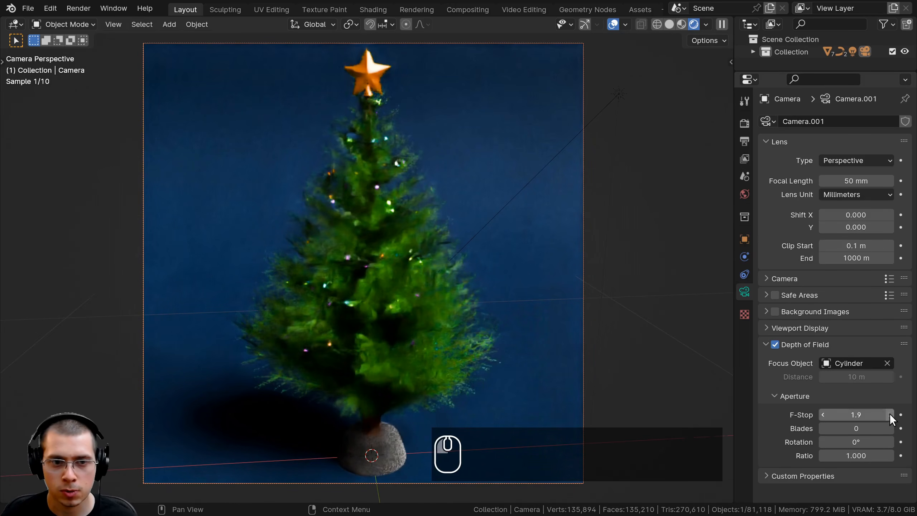
- Raise the camera's depth-of-field F-Stop gradually to 2.7
click(889, 414)
click(890, 414)
click(889, 415)
click(890, 414)
click(889, 415)
click(889, 414)
click(889, 415)
click(888, 414)
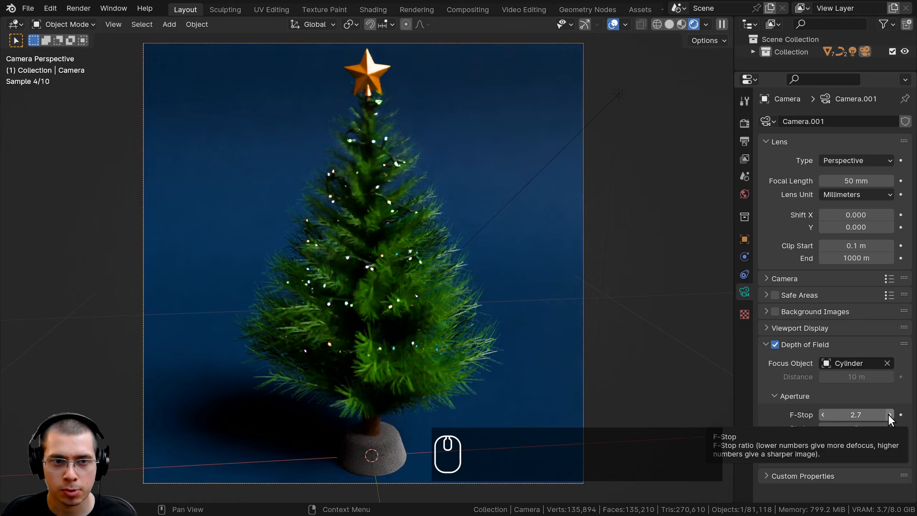
- Set the camera's depth-of-field F-Stop to 10
click(837, 414)
text(10)
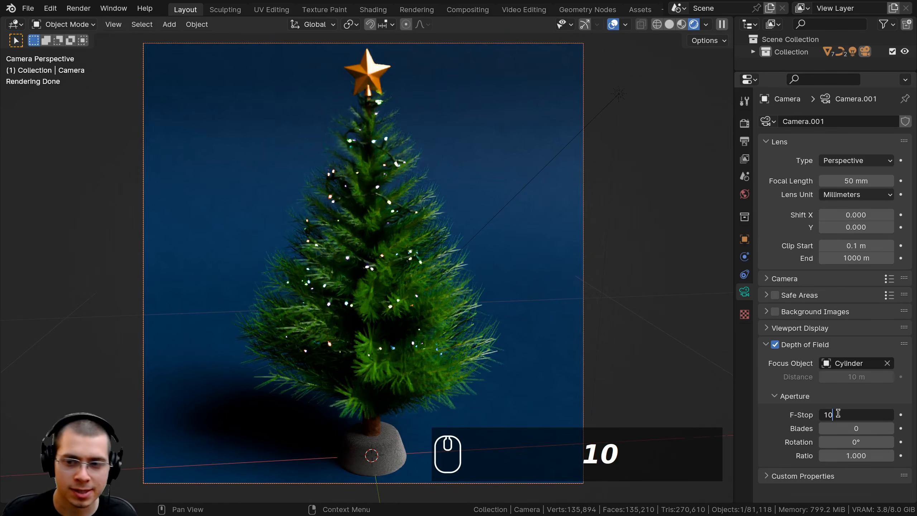
key(Return)
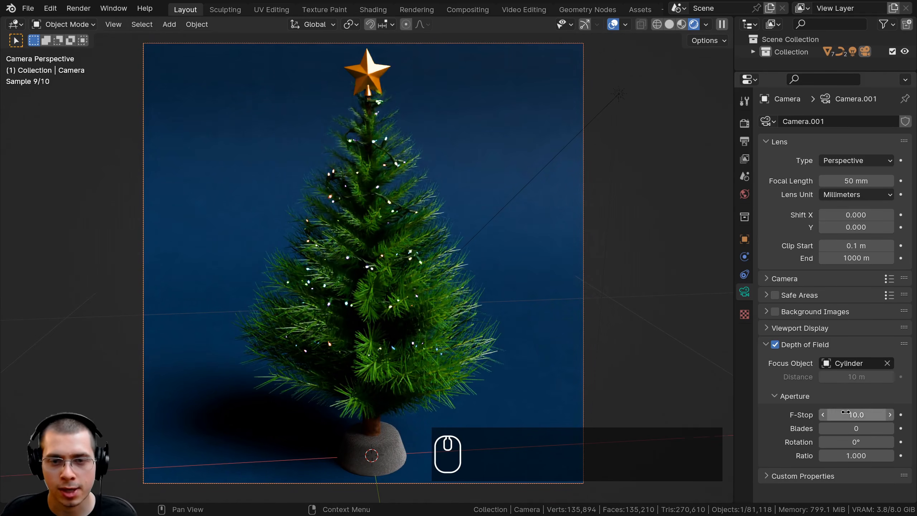
- Examine the sharpness of the lights and needles up close in the camera view, then return to the whole tree
scroll(393, 161, up, 5)
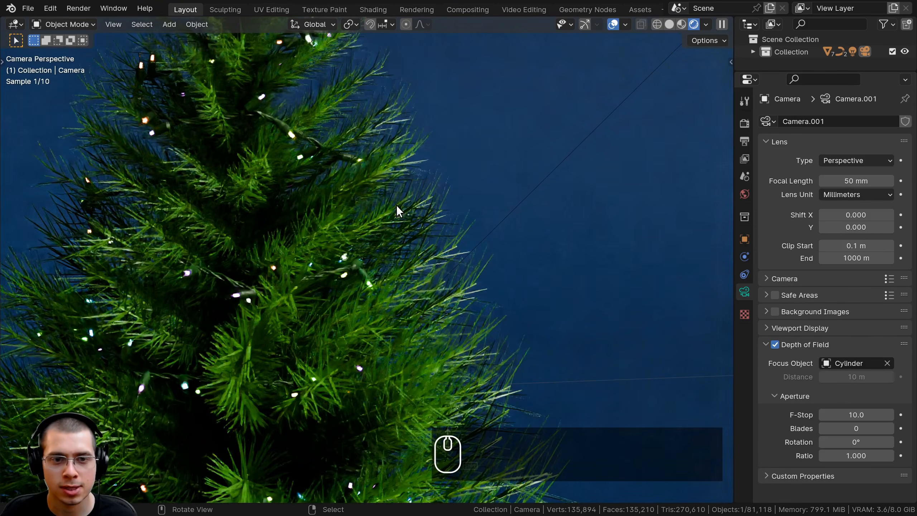
scroll(377, 259, down, 4)
shift+middle_drag(280, 208, 281, 239)
scroll(281, 239, up, 7)
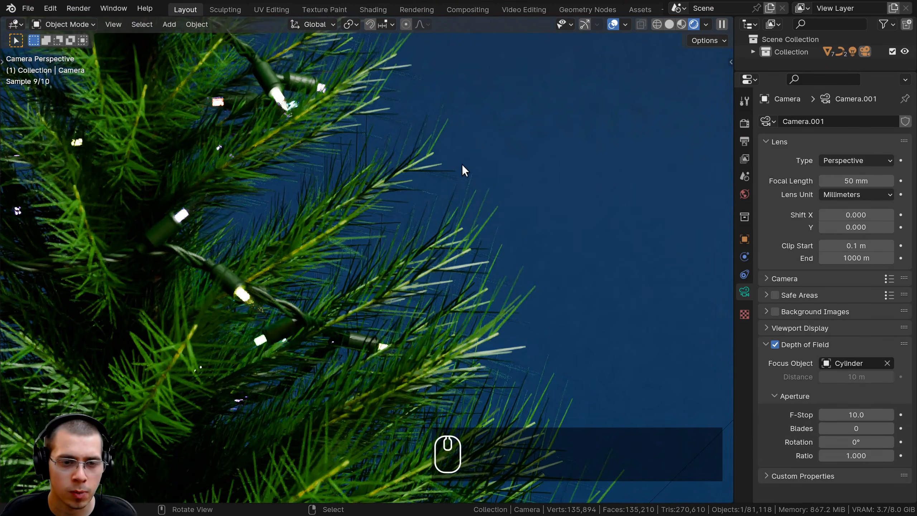
scroll(456, 187, down, 5)
scroll(424, 219, down, 2)
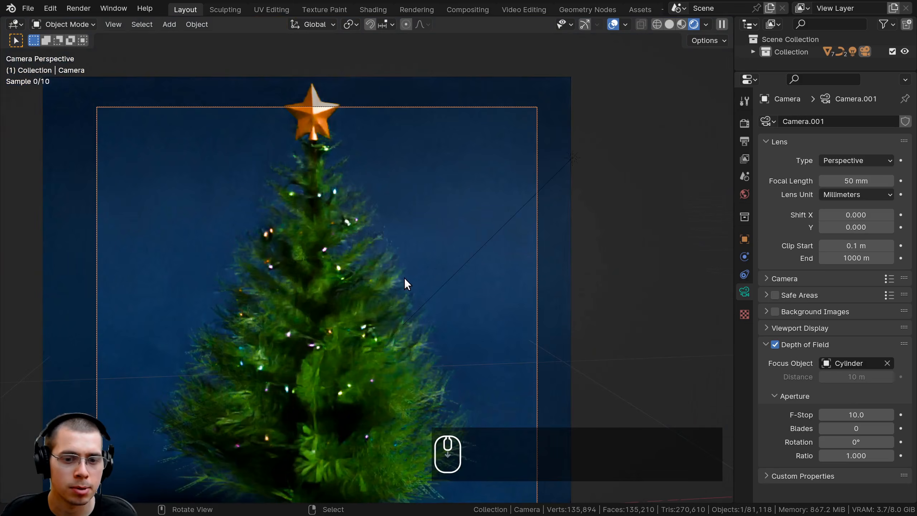
shift+middle_drag(404, 277, 541, 205)
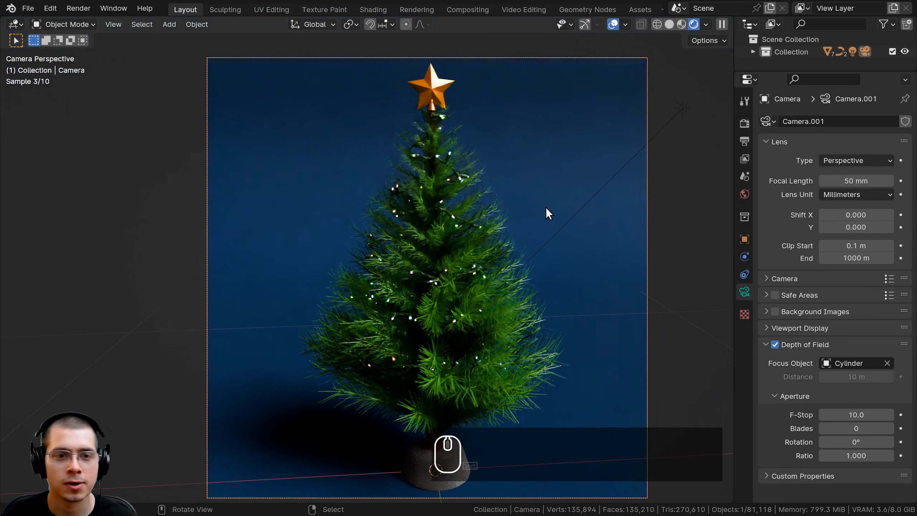
- Confirm 100 Samples for the final render in the Cycles sampling settings
click(744, 124)
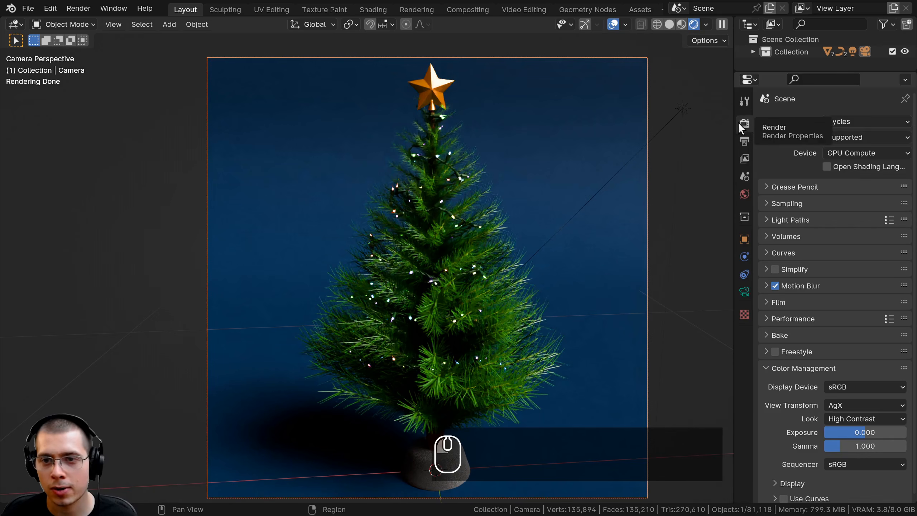
click(766, 203)
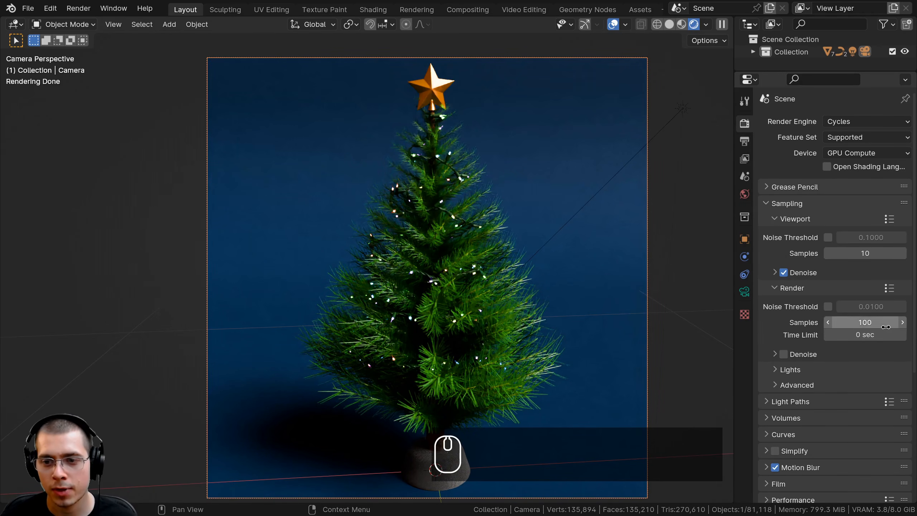
click(866, 321)
key(Return)
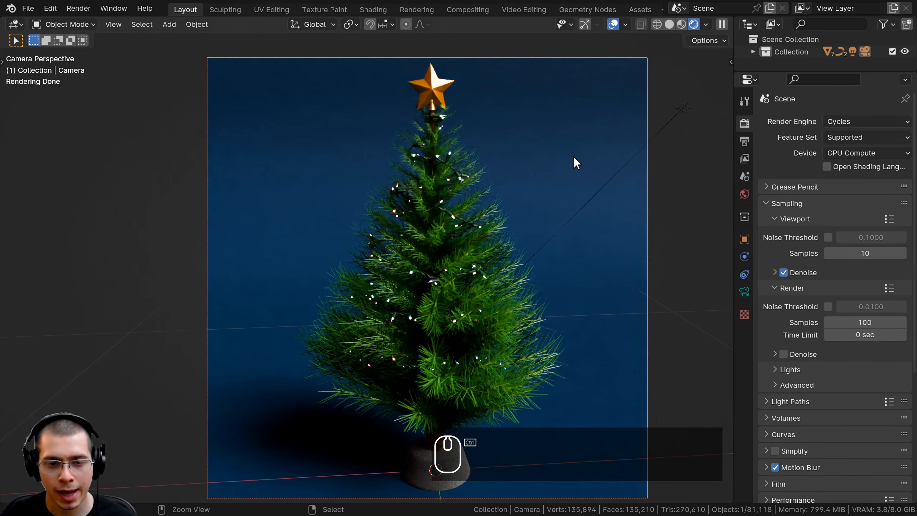
- Save the file and render the still image of the tree
key(ctrl+s)
shift+middle_drag(538, 297, 525, 284)
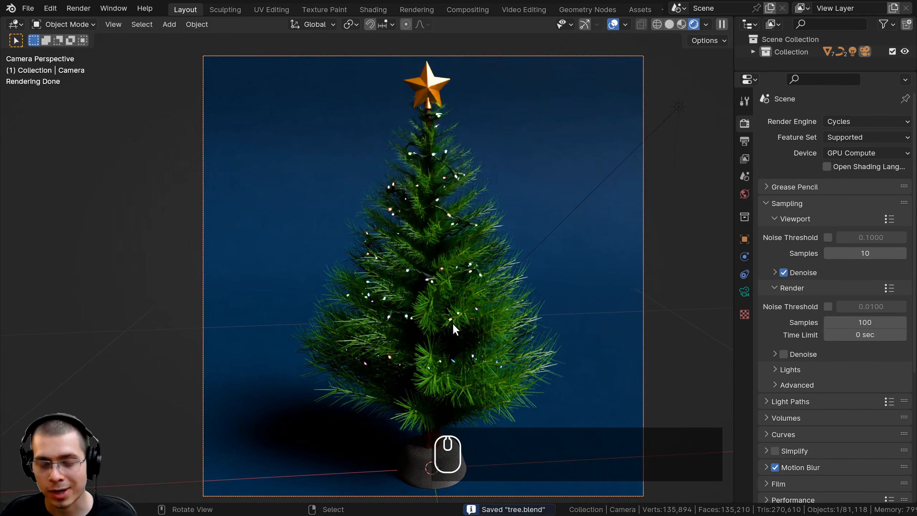
click(78, 8)
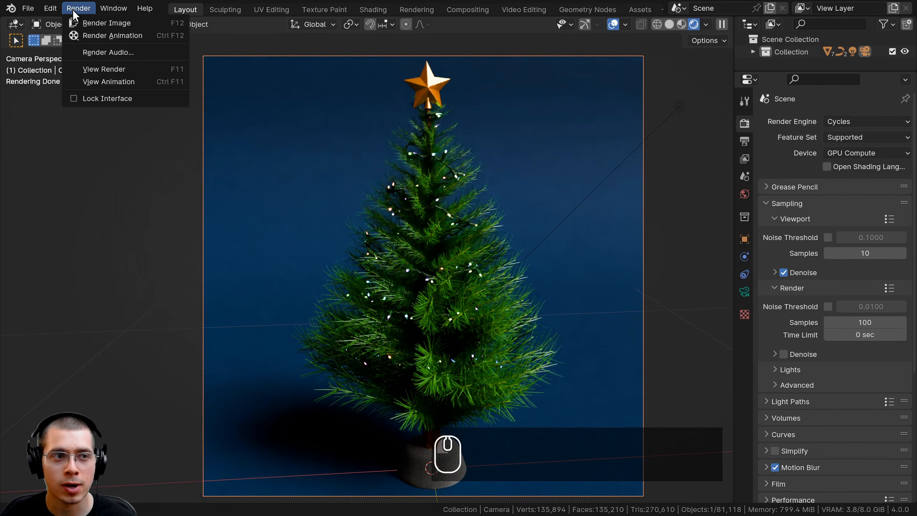
click(107, 23)
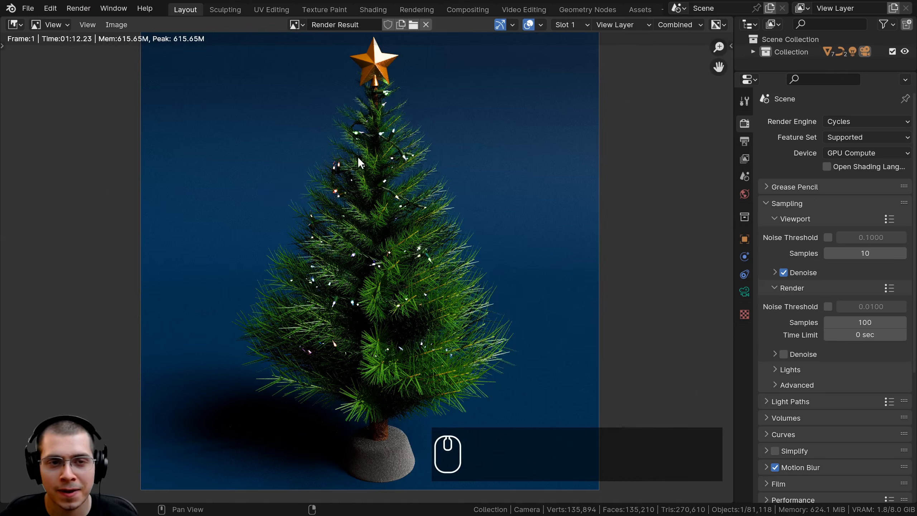
middle_drag(357, 156, 367, 165)
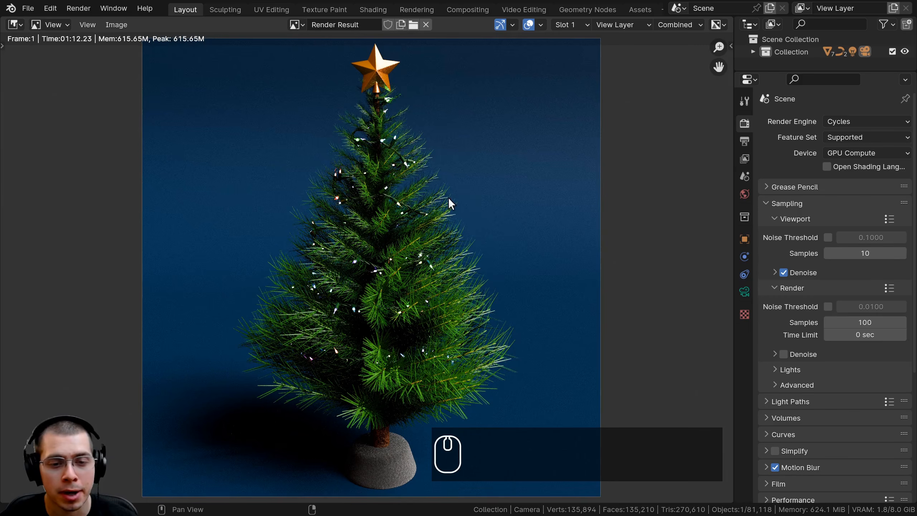
middle_drag(449, 199, 447, 197)
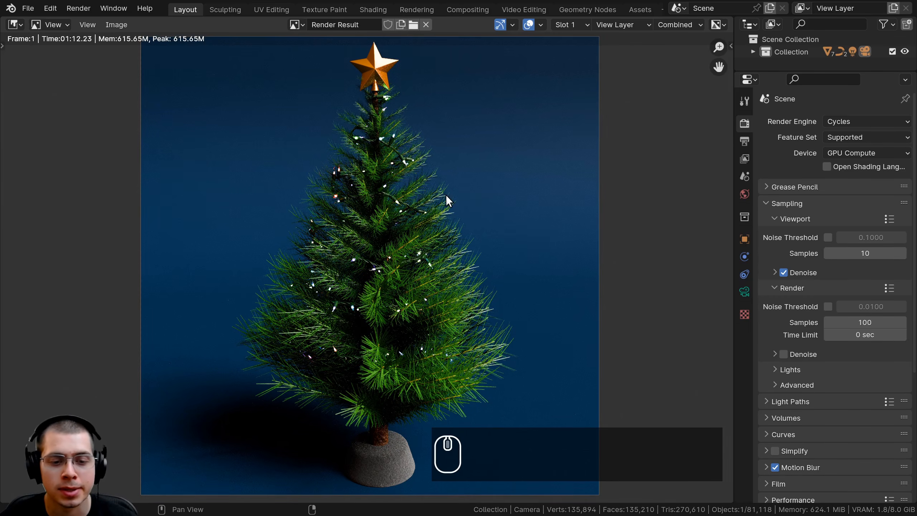
- Enable Use Nodes in the Compositing workspace and enlarge the node editor over the Dope Sheet
click(463, 8)
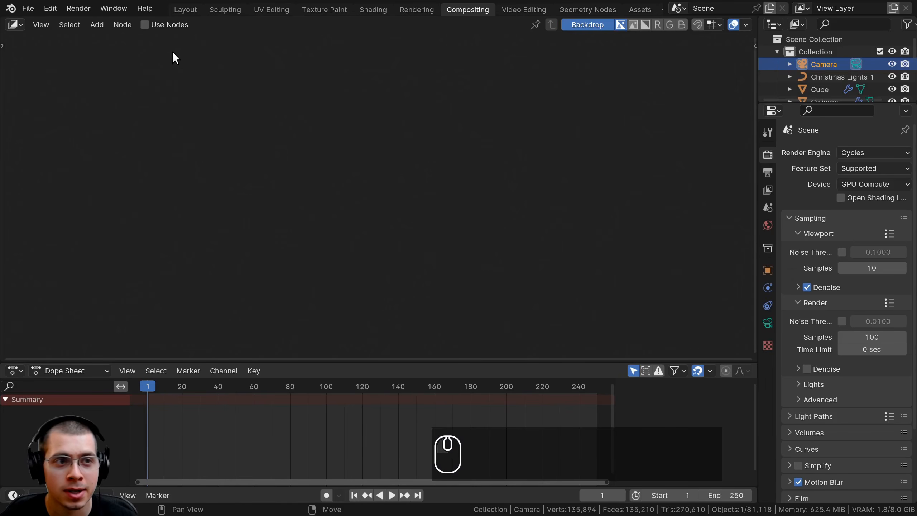
click(152, 28)
drag(334, 362, 334, 472)
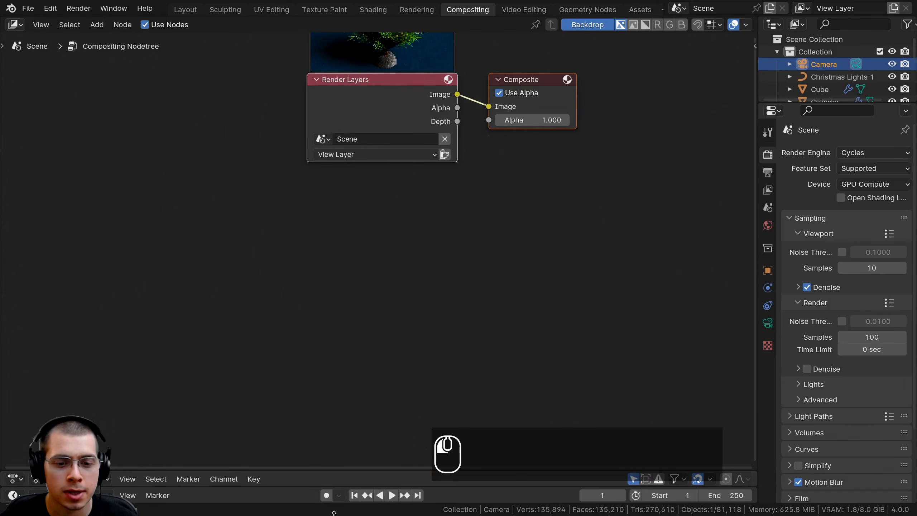
- Move the Render Layers node away from the Composite node to leave a wide gap between them
middle_drag(388, 266, 368, 424)
scroll(382, 254, up, 1)
click(380, 255)
drag(384, 258, 247, 250)
scroll(355, 255, down, 3)
middle_drag(388, 273, 409, 258)
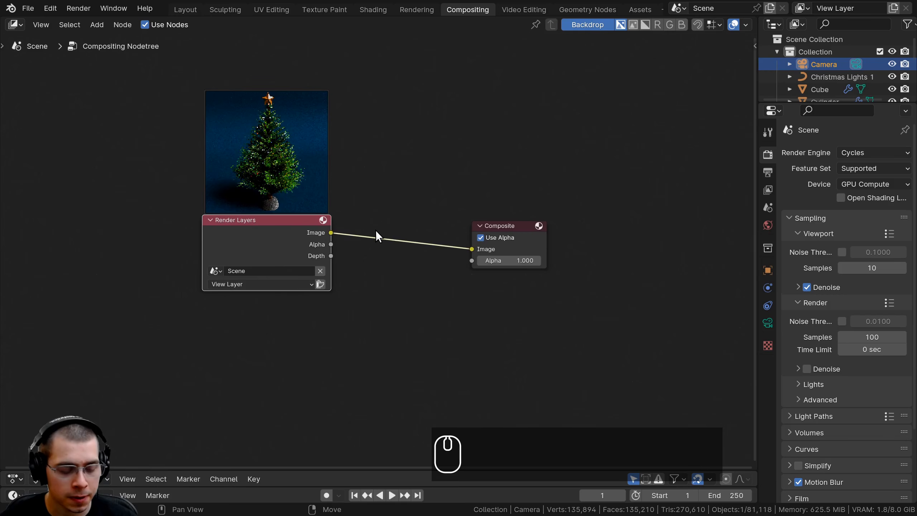
- Connect a Viewer node to the Render Layers image and place it just below the Composite node
ctrl+shift+click(275, 231)
drag(393, 228, 505, 285)
middle_drag(463, 281, 476, 275)
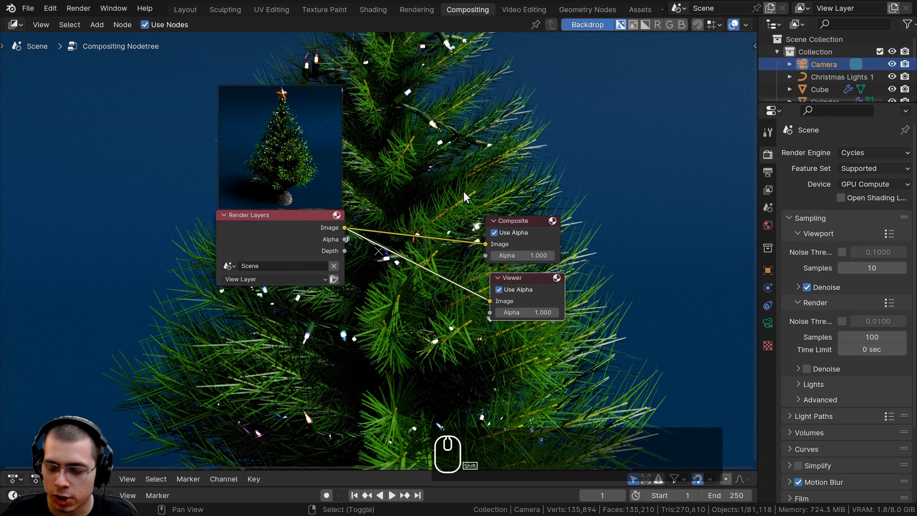
- Add a reroute shared by the Composite and Viewer links and move both output nodes farther from it
shift+right_drag(453, 170, 440, 363)
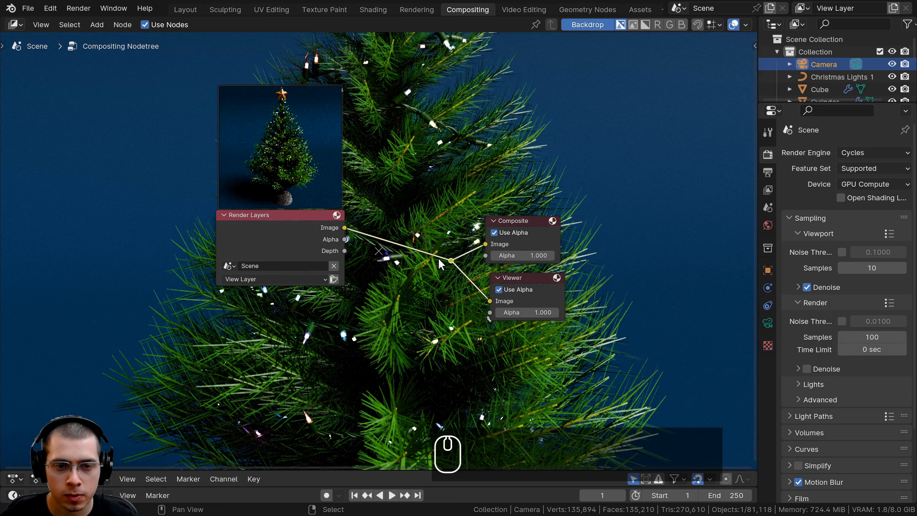
click(451, 260)
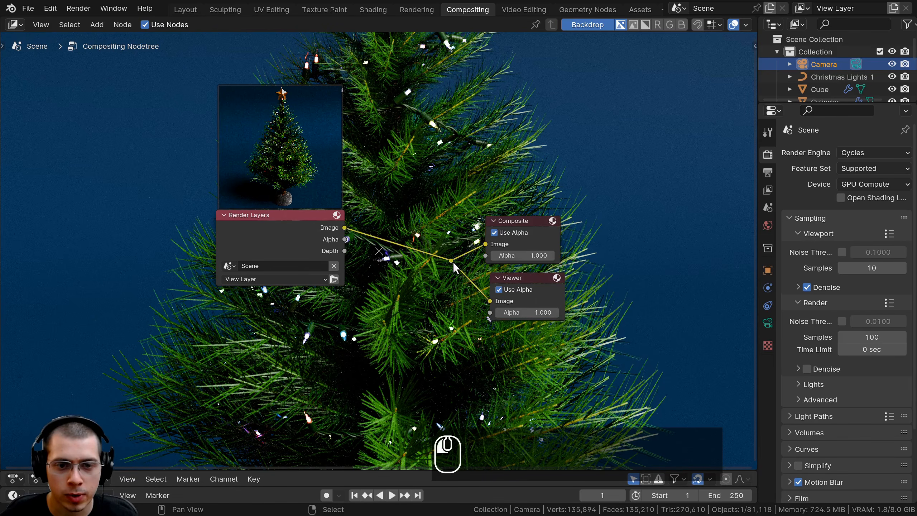
drag(477, 189, 552, 289)
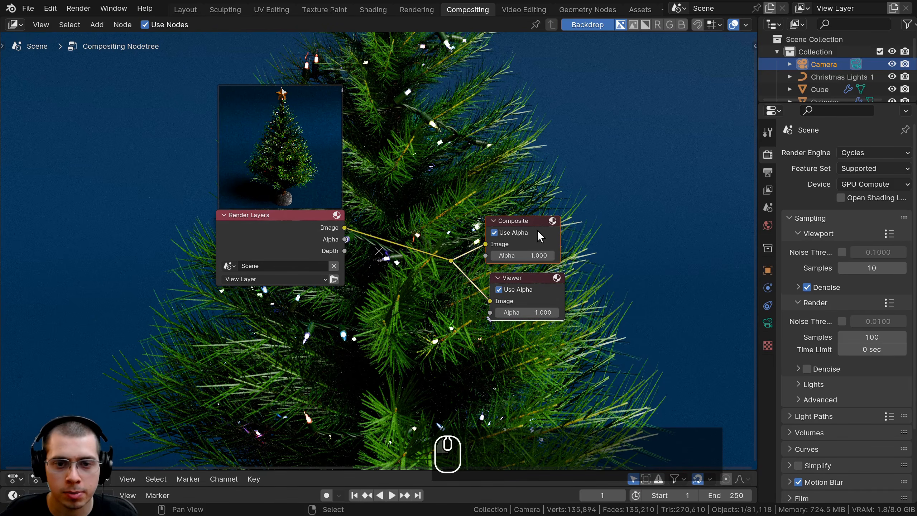
click(541, 239)
key(g)
click(682, 215)
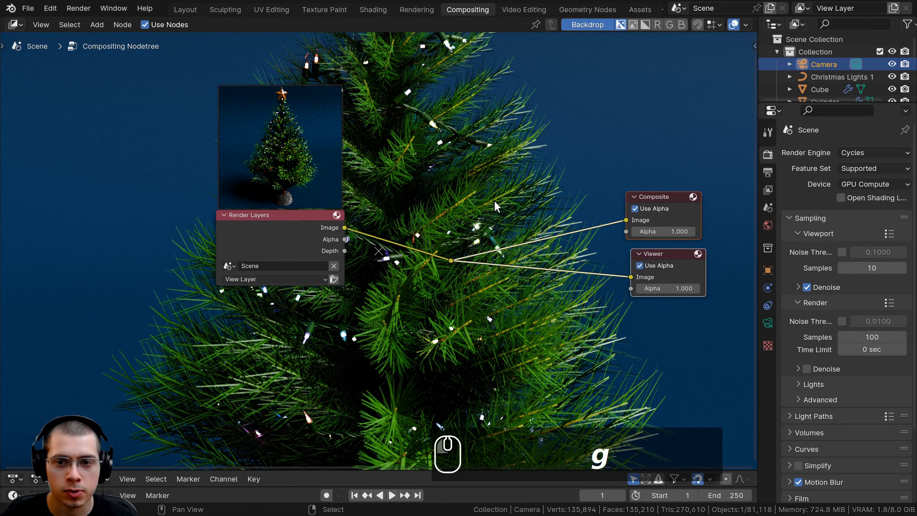
- Shrink the backdrop image until the whole tree render fits inside the node editor
middle_drag(495, 201, 484, 232)
scroll(484, 233, down, 2)
click(483, 238)
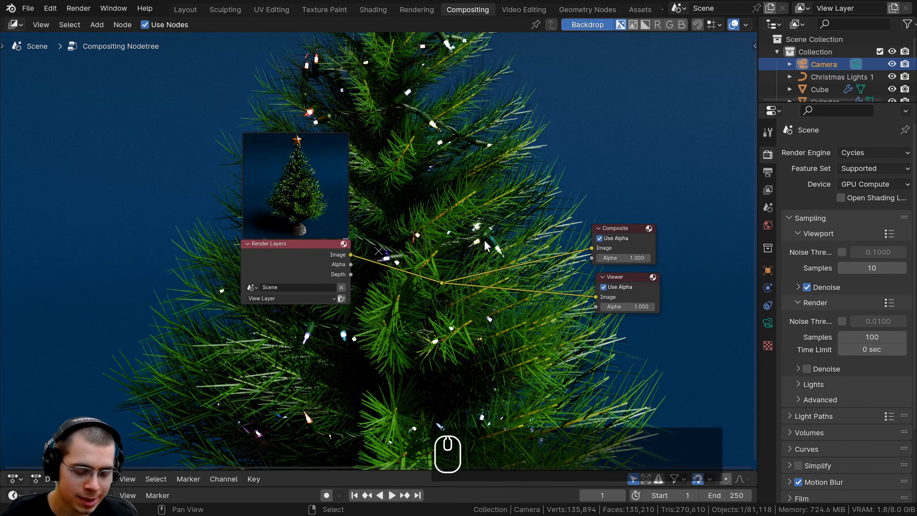
key(v)
key(v)
key(v)
key(v)
key(v)
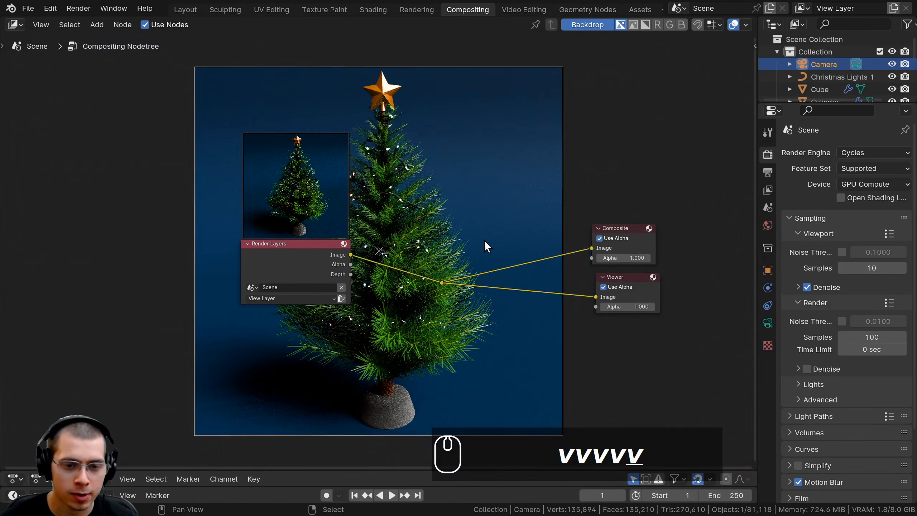
key(alt+v)
key(alt+v)
key(v)
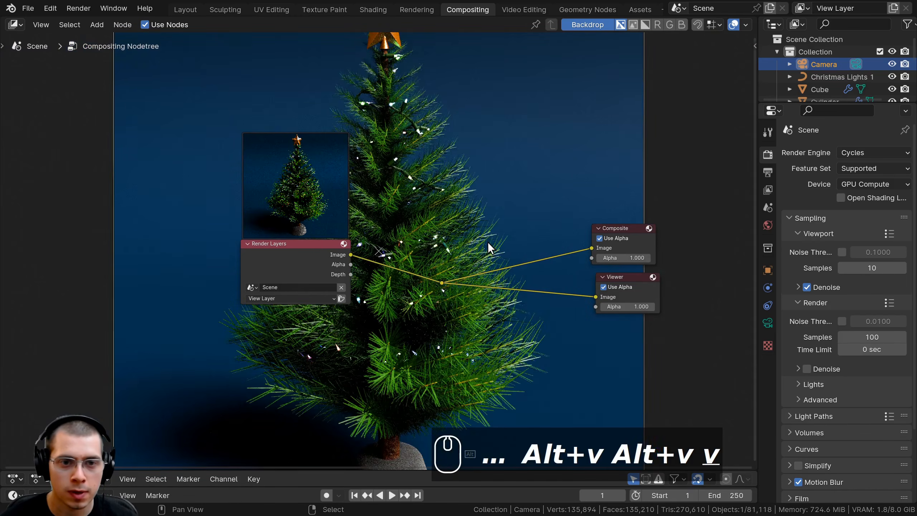
key(v)
key(v)
- Spread the nodes to both sides of the backdrop, with Render Layers on one side and the reroute, Composite and Viewer opposite
drag(313, 270, 178, 279)
click(442, 283)
key(g)
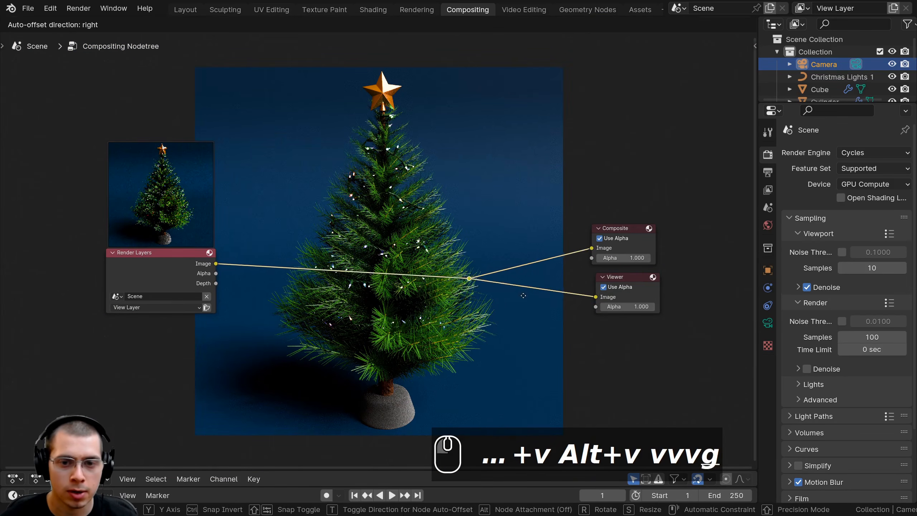
click(603, 289)
key(b)
drag(539, 200, 685, 317)
key(g)
click(712, 312)
key(a)
middle_drag(373, 169, 386, 180)
scroll(386, 180, up, 2)
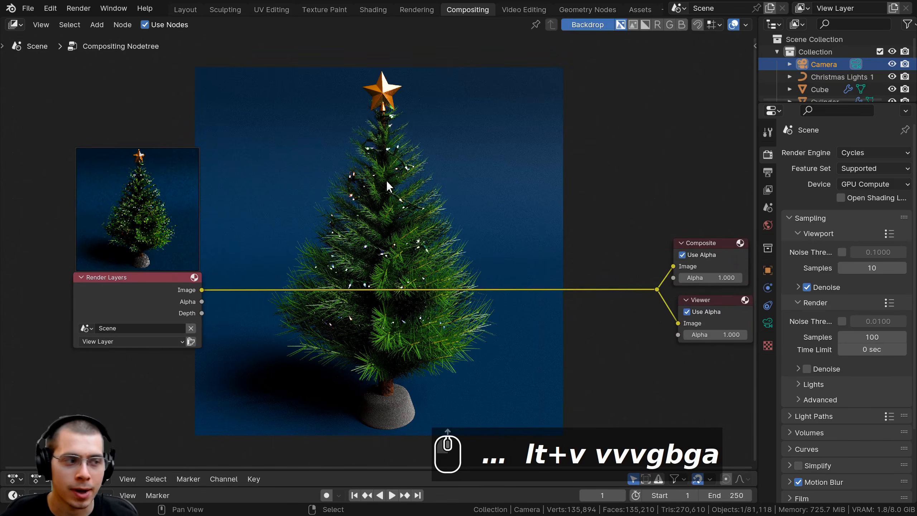
- Insert a Denoise node right after Render Layers and set its Prefilter to Fast
key(shift+a)
click(385, 180)
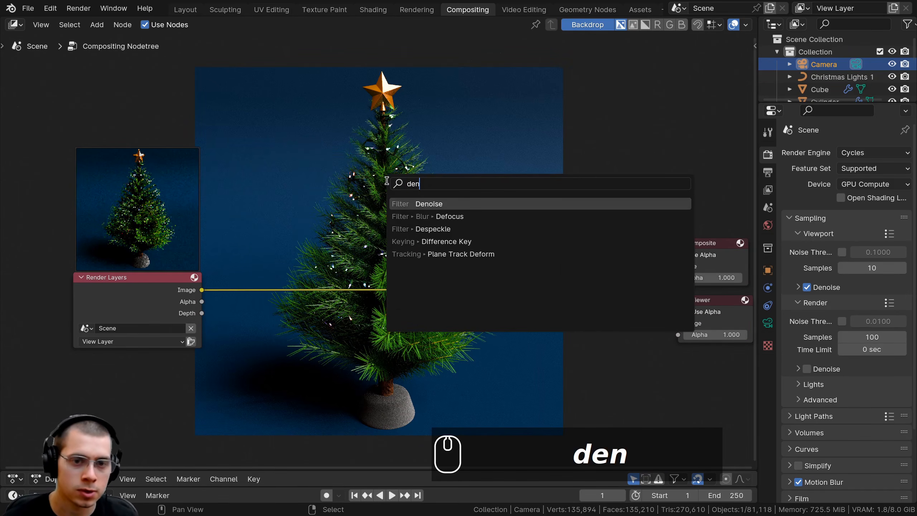
key(Return)
click(323, 196)
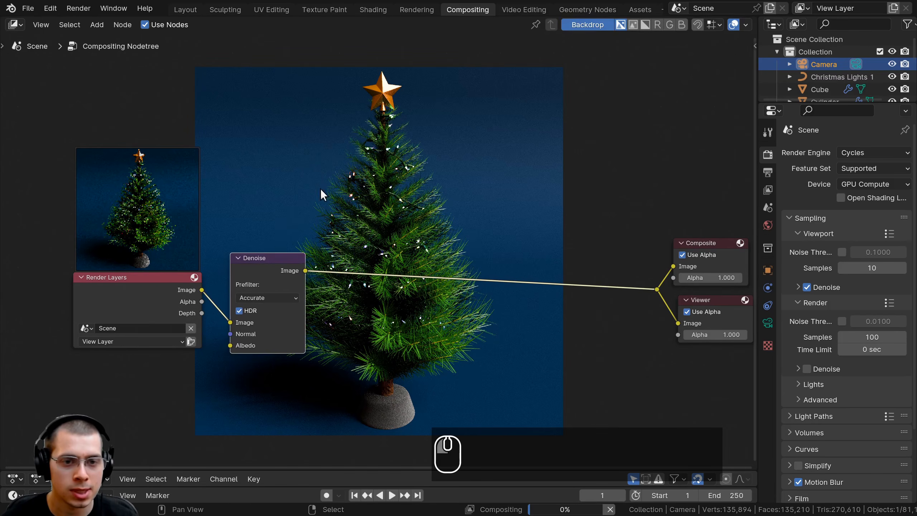
click(269, 297)
click(267, 321)
drag(271, 258, 258, 262)
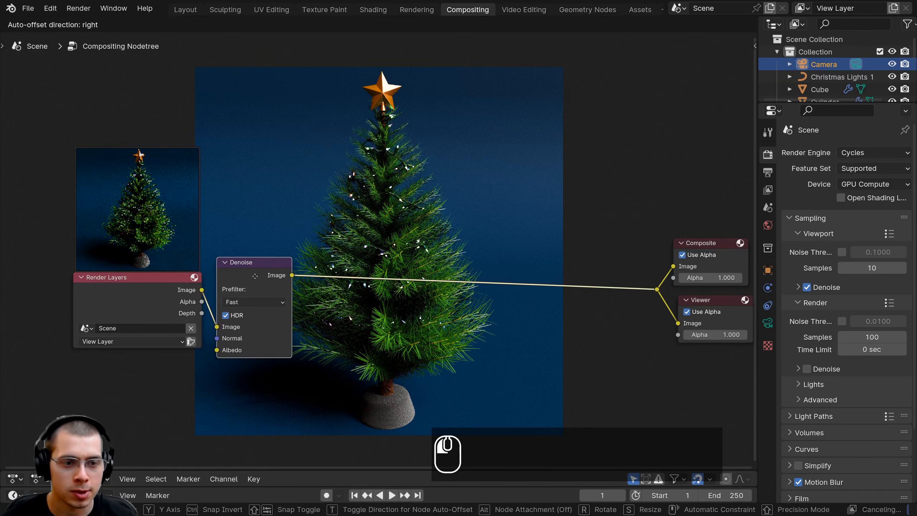
- Insert a Glare node on the link between Denoise and the reroute
key(shift+a)
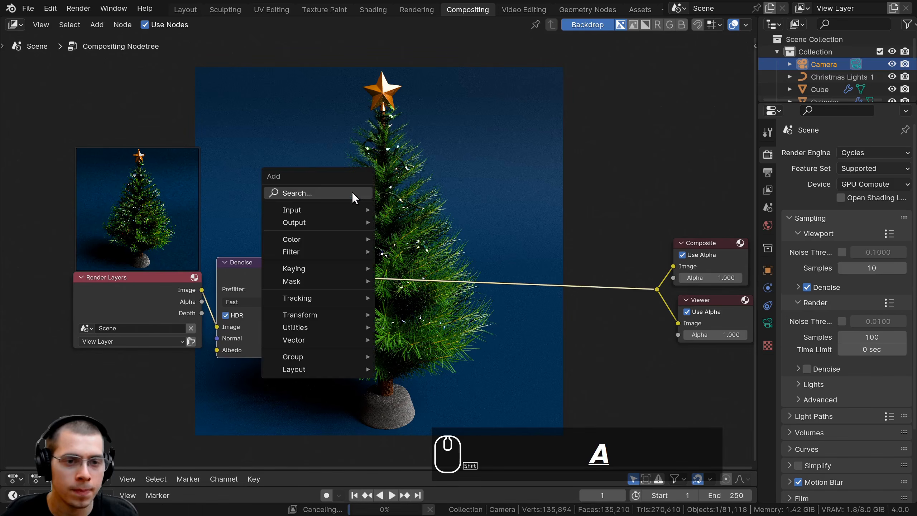
click(352, 191)
text(gla)
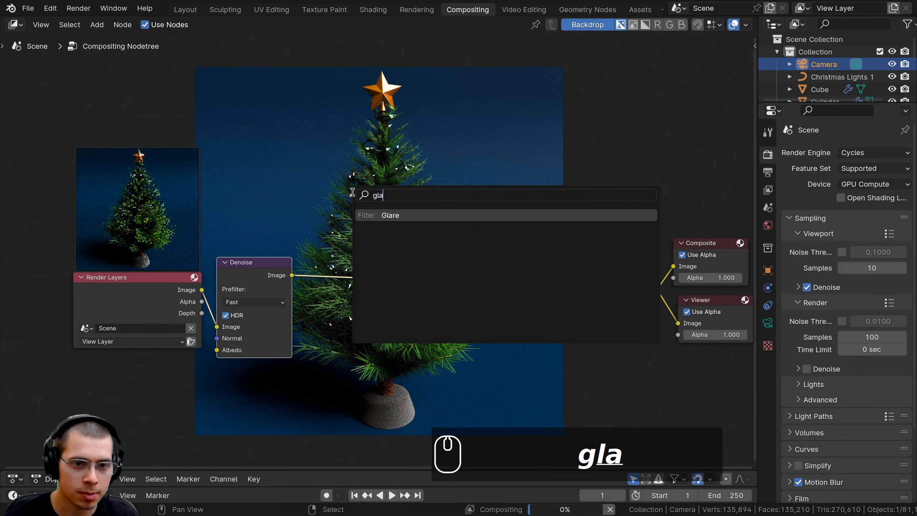
key(Return)
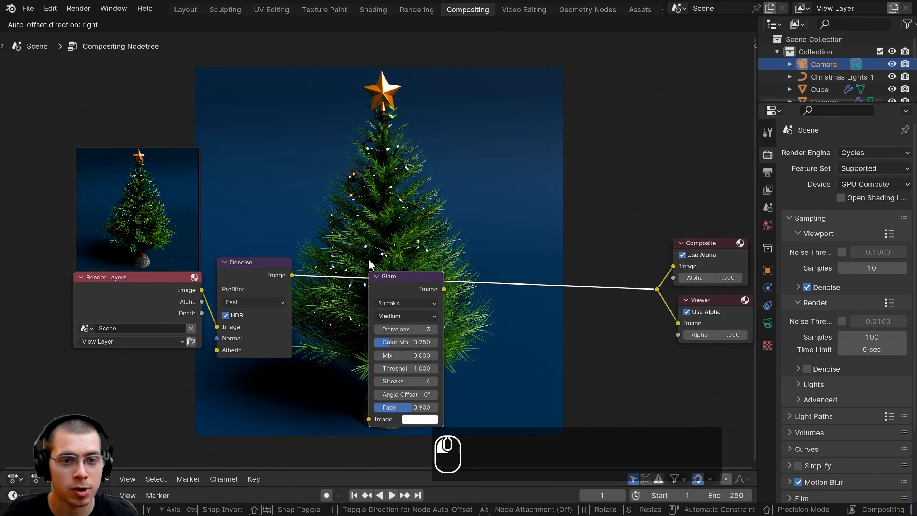
click(379, 291)
- Set the Glare node's type to Fog Glow and its quality to High
click(393, 288)
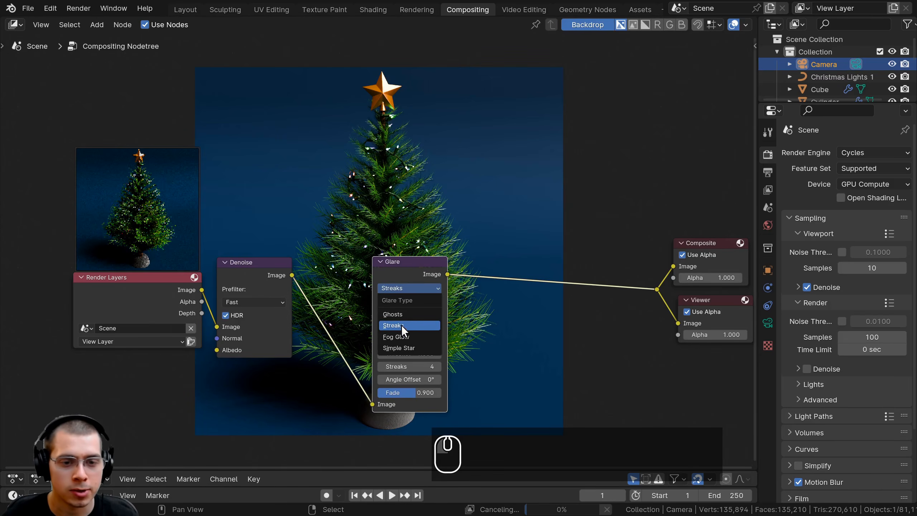
click(400, 335)
scroll(409, 242, up, 2)
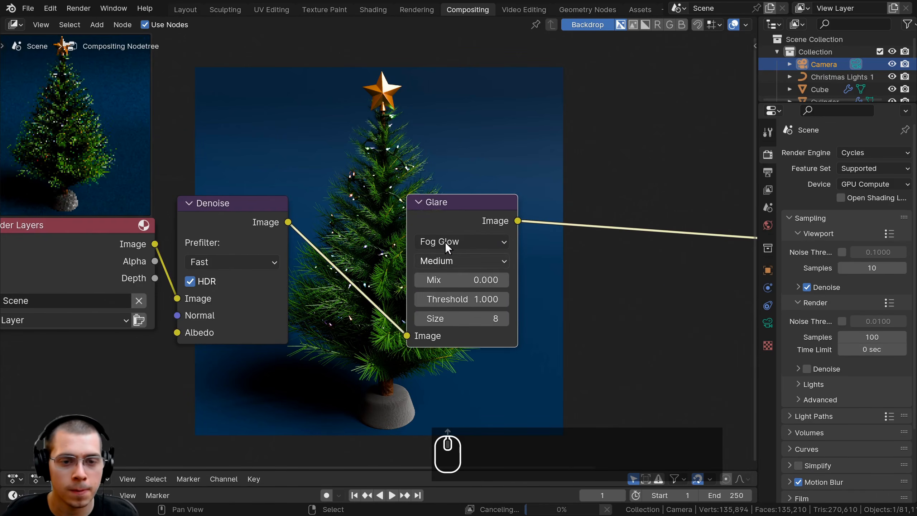
middle_drag(444, 242, 479, 260)
click(499, 278)
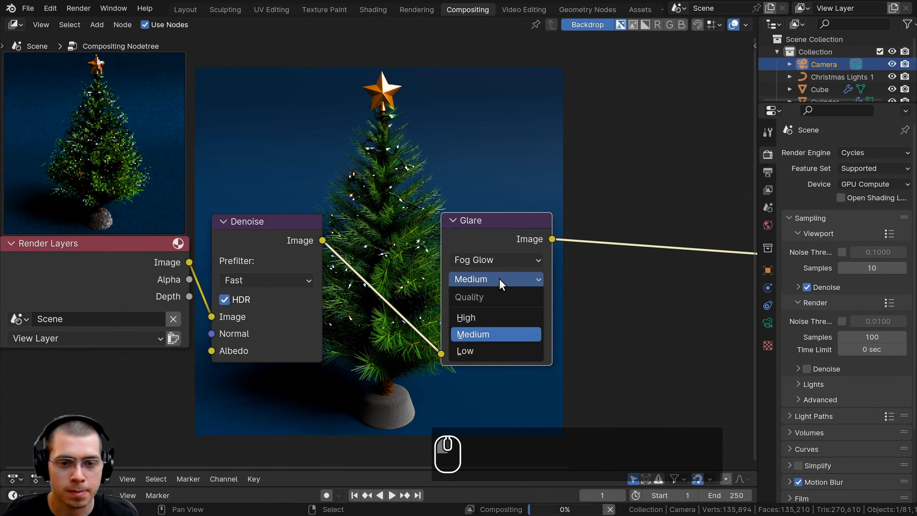
click(489, 313)
middle_drag(325, 200, 319, 232)
drag(465, 255, 450, 258)
middle_drag(419, 300, 417, 318)
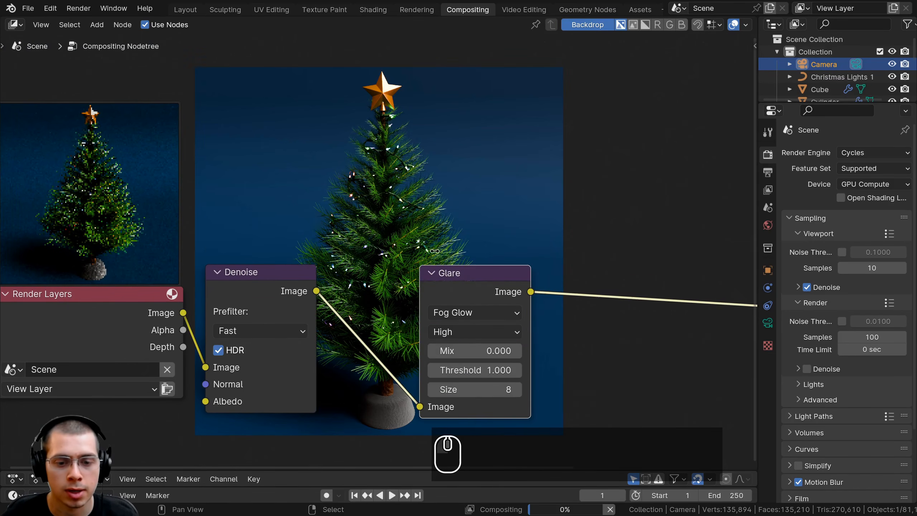
- Add a Box Mask node above the Denoise node and widen it until its field labels are fully readable
middle_drag(434, 251, 434, 227)
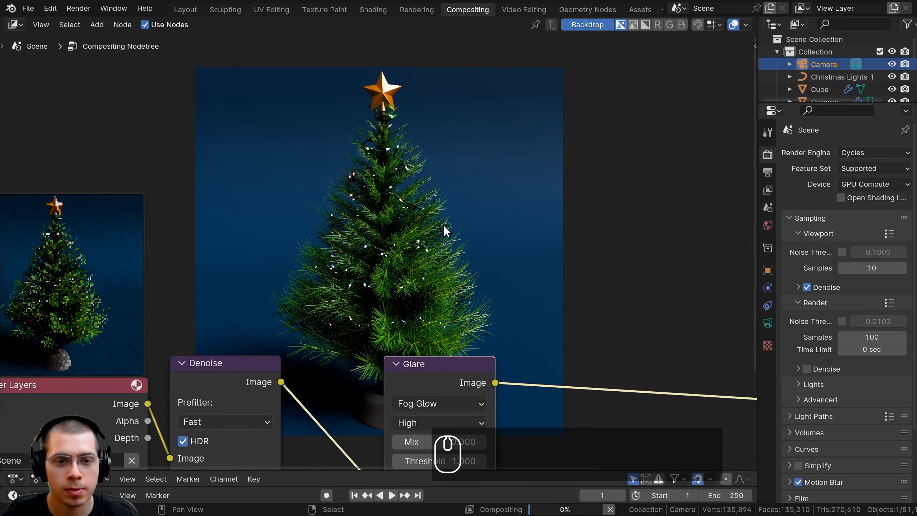
middle_drag(528, 266, 356, 190)
scroll(411, 135, down, 1)
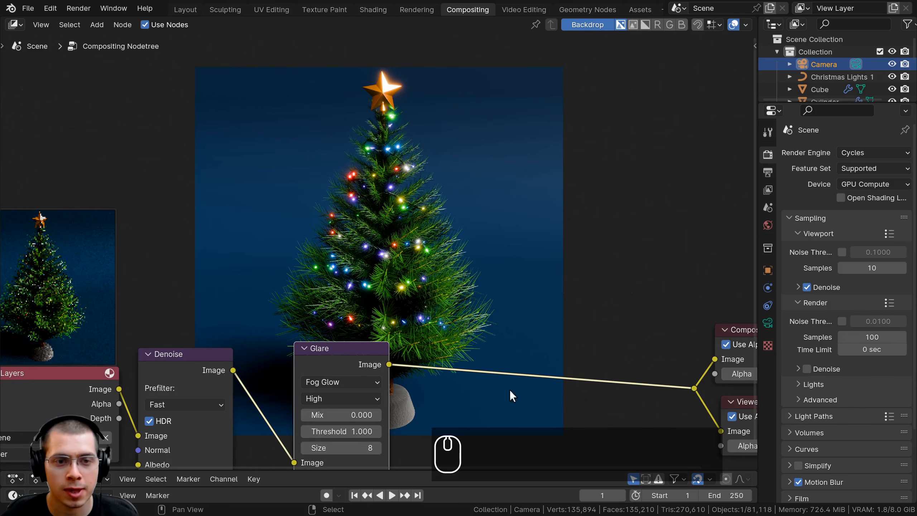
middle_drag(338, 218, 356, 221)
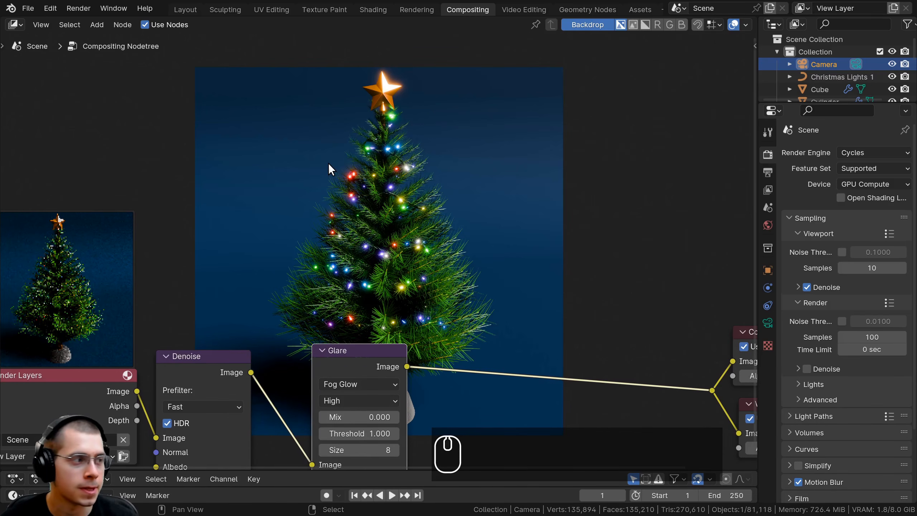
key(shift+a)
click(328, 163)
text(box)
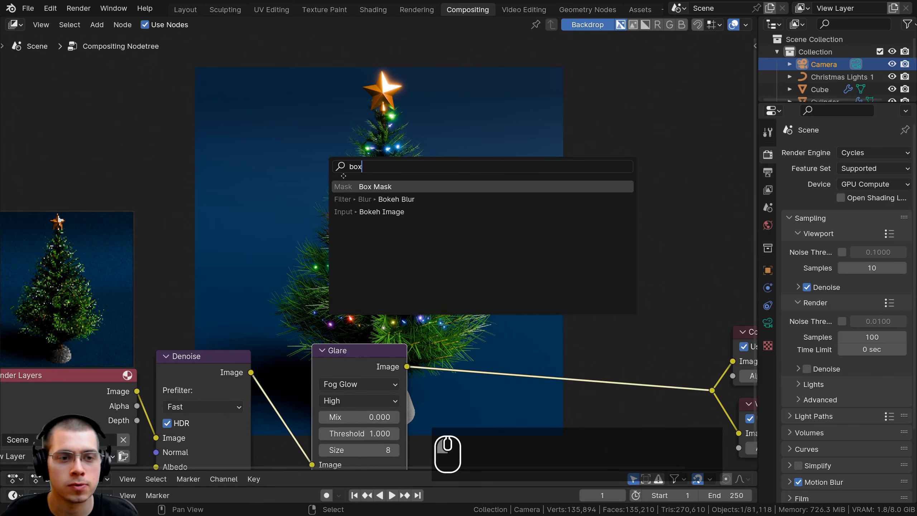
click(367, 186)
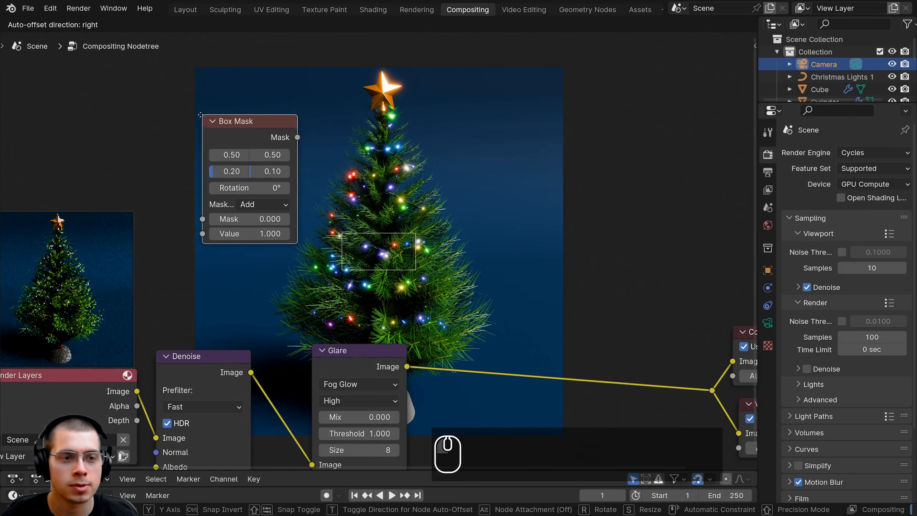
click(202, 125)
drag(233, 141, 199, 141)
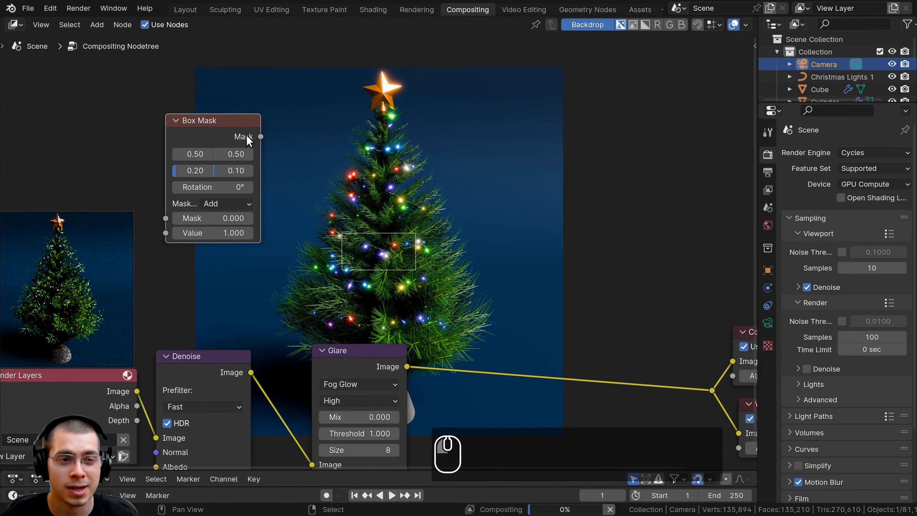
drag(259, 122, 214, 134)
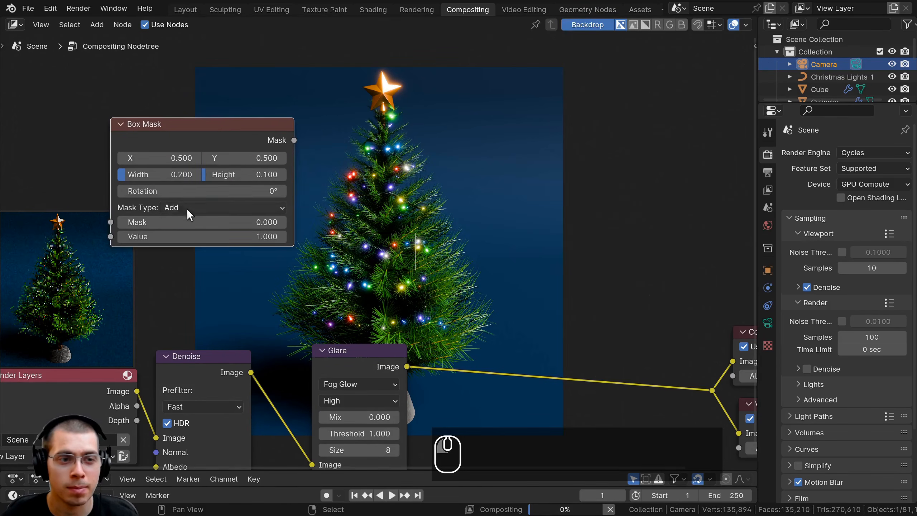
- Set the Box Mask's width to 0.915 and height to 0.917 so it frames the image just inside its edges
drag(152, 180, 282, 181)
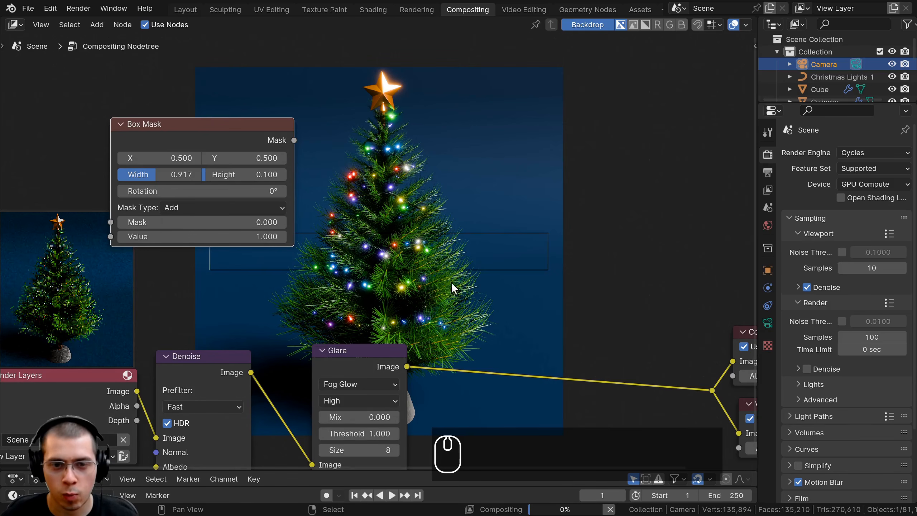
drag(240, 176, 378, 177)
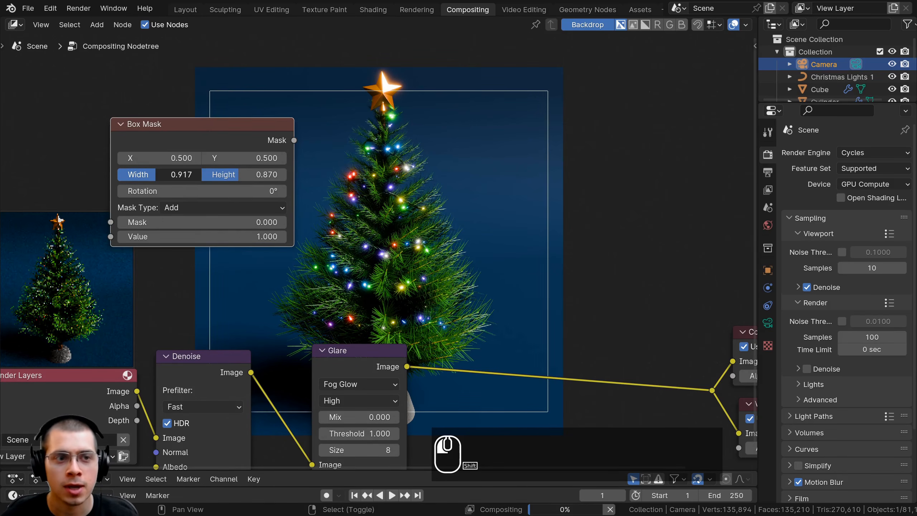
shift+drag(188, 177, 176, 177)
shift+drag(249, 177, 333, 177)
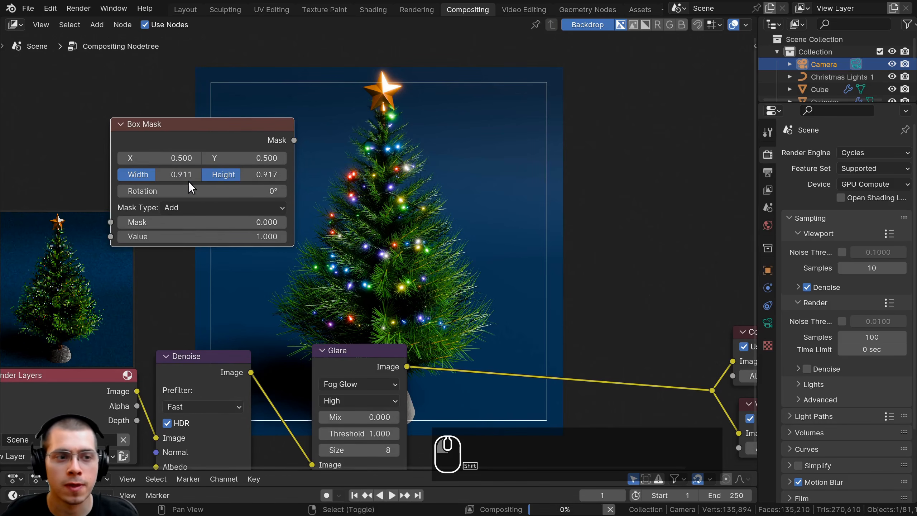
shift+drag(181, 176, 187, 176)
- Add a Blur node beside the Box Mask and connect the Mask output to its Image input
middle_drag(316, 69, 292, 90)
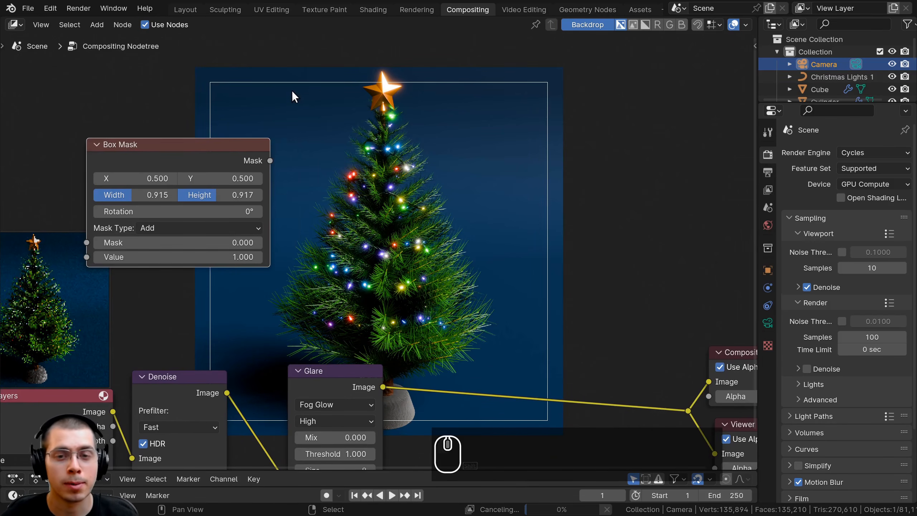
key(shift+a)
click(359, 123)
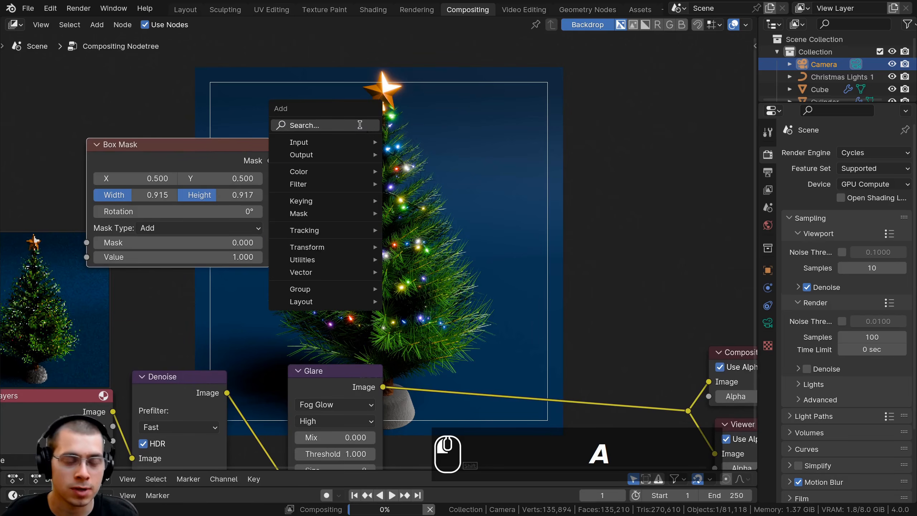
text(blu)
key(Return)
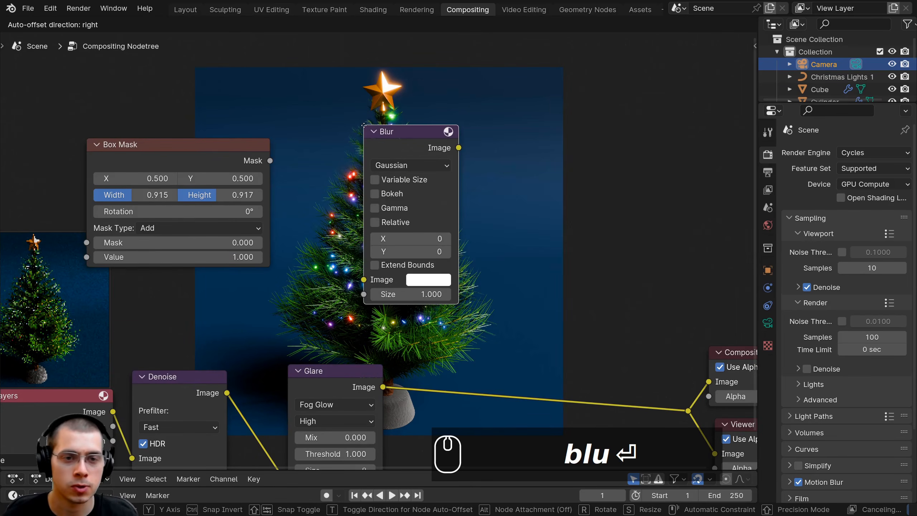
click(362, 125)
middle_drag(283, 178, 280, 169)
drag(267, 152, 359, 271)
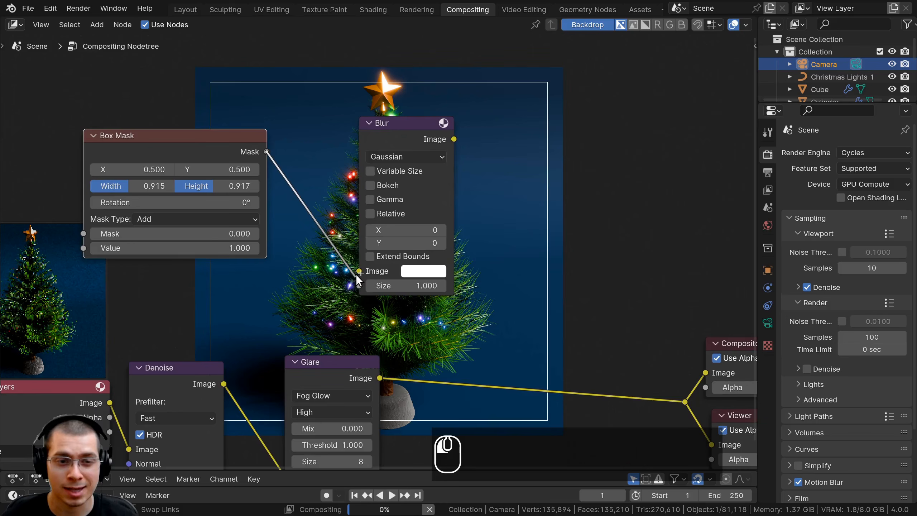
- Preview the Blur node through the Viewer and set its X and Y blur to 500
ctrl+shift+click(411, 140)
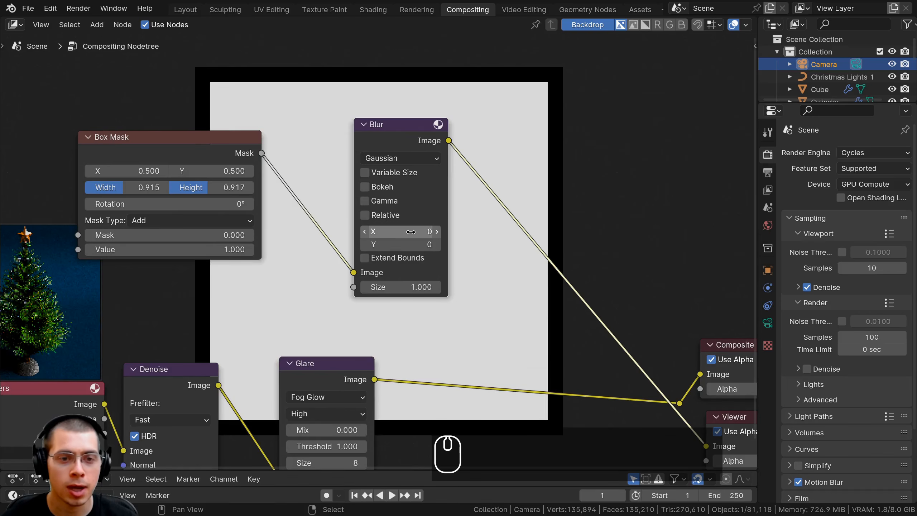
click(411, 232)
text(500)
key(Return)
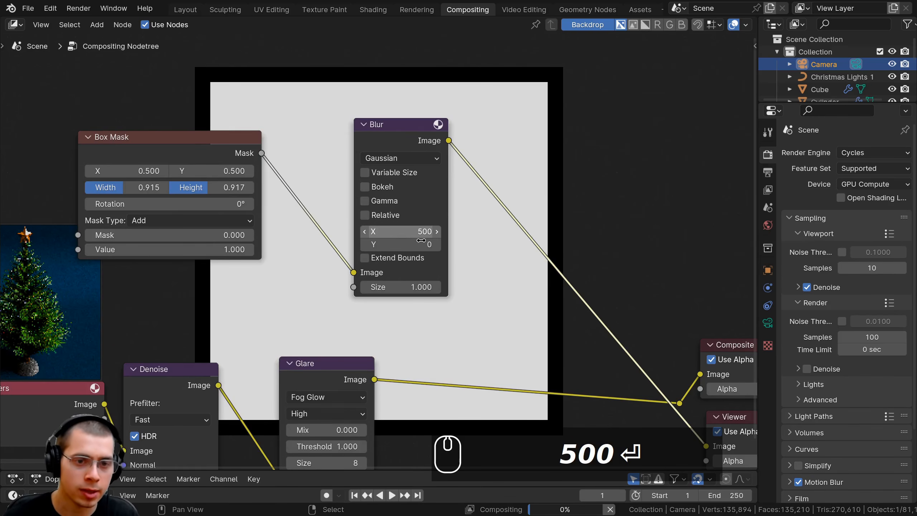
click(396, 246)
text(500)
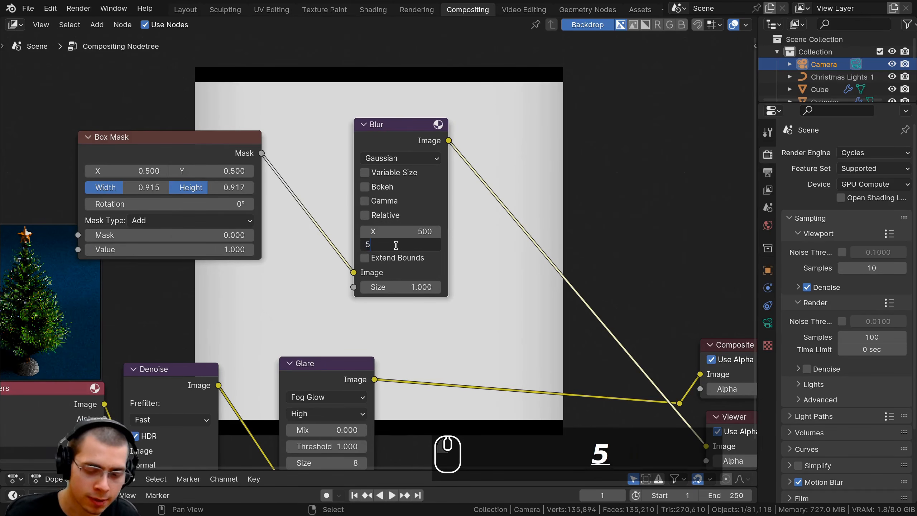
key(Return)
- Insert an Alpha Over node on the link between Glare and the reroute
middle_drag(397, 159, 408, 251)
scroll(408, 251, up, 1)
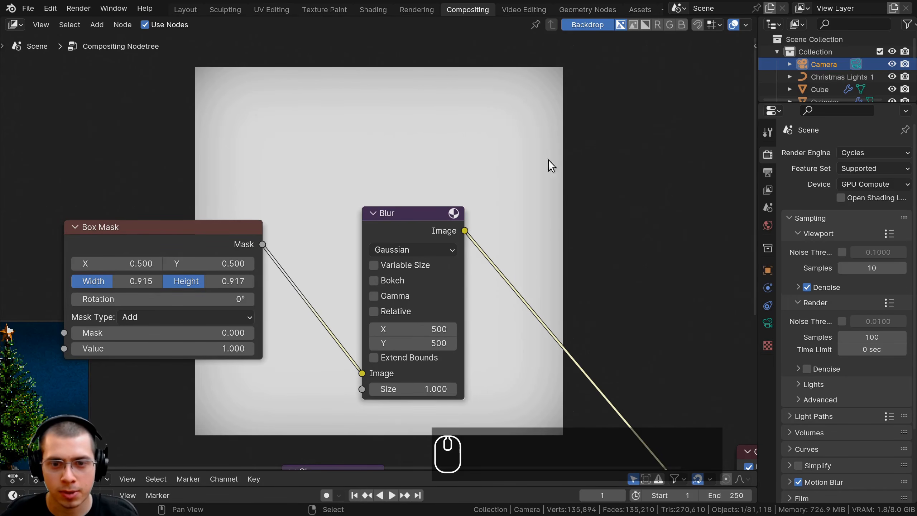
middle_drag(530, 422, 397, 273)
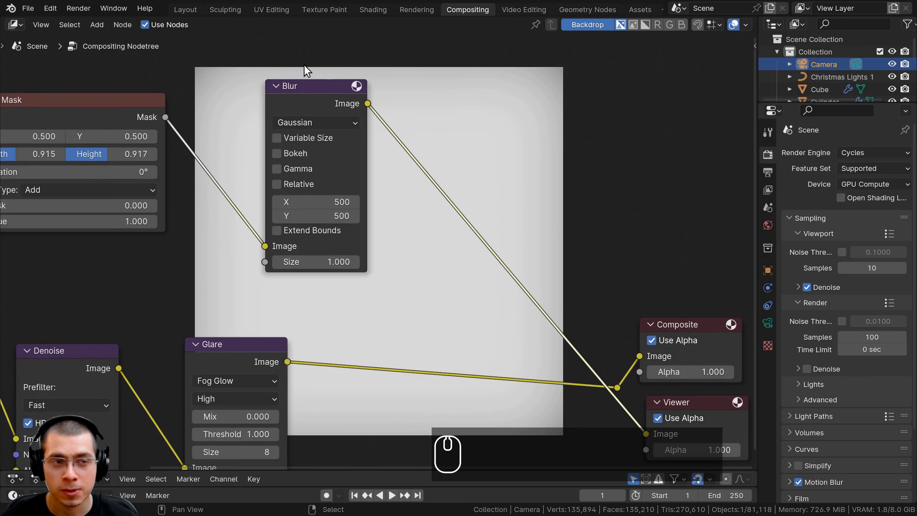
middle_drag(403, 227, 394, 196)
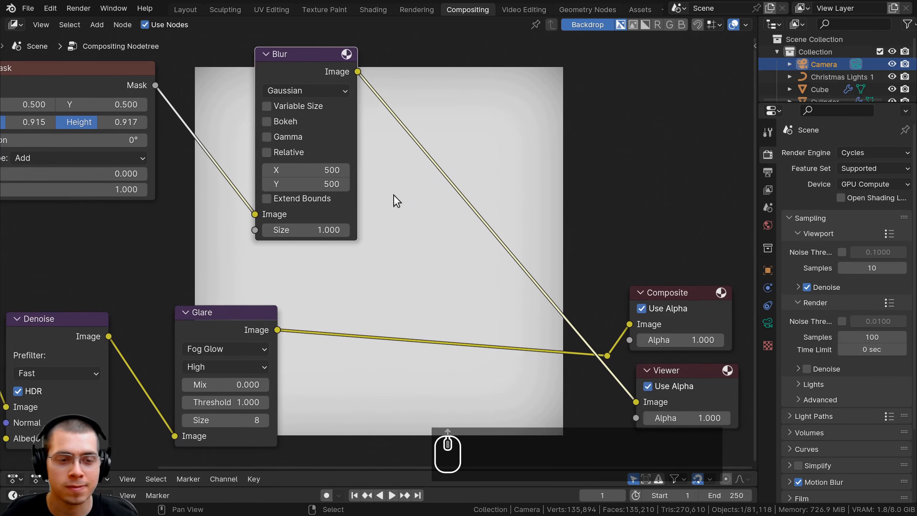
key(shift+a)
click(422, 172)
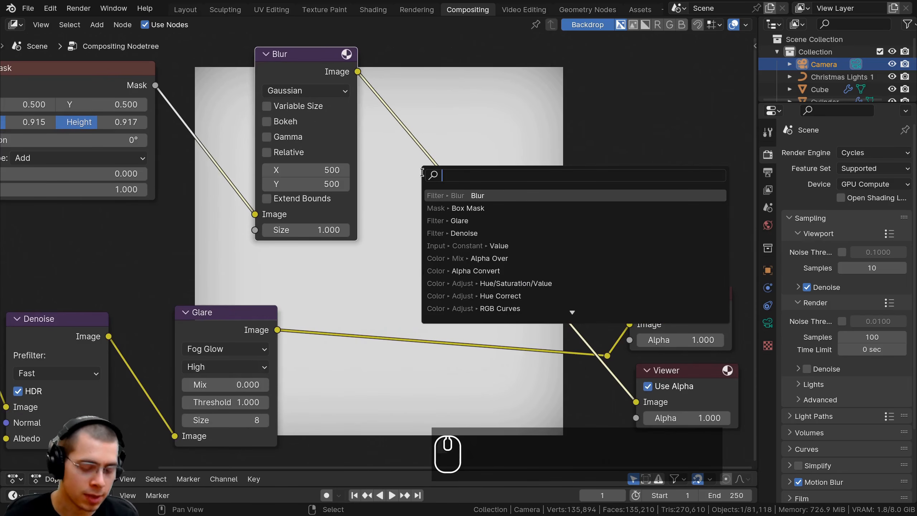
text(alp)
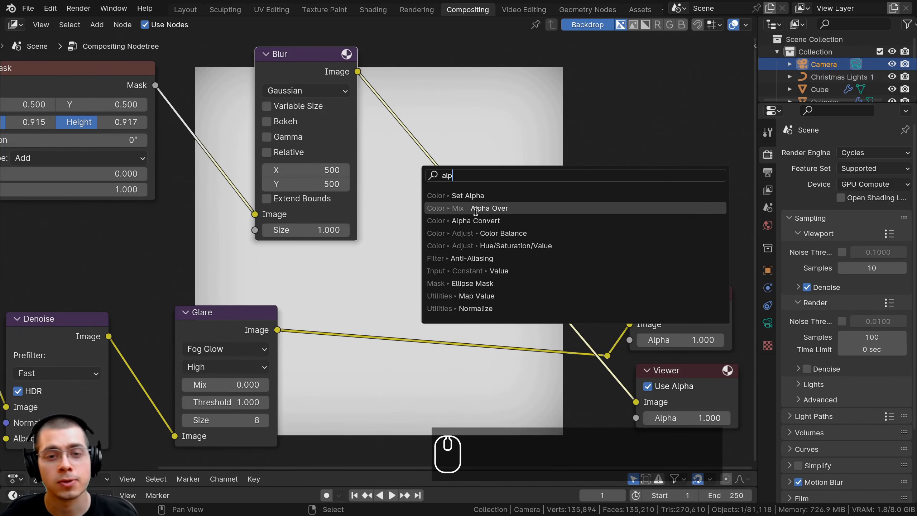
click(479, 210)
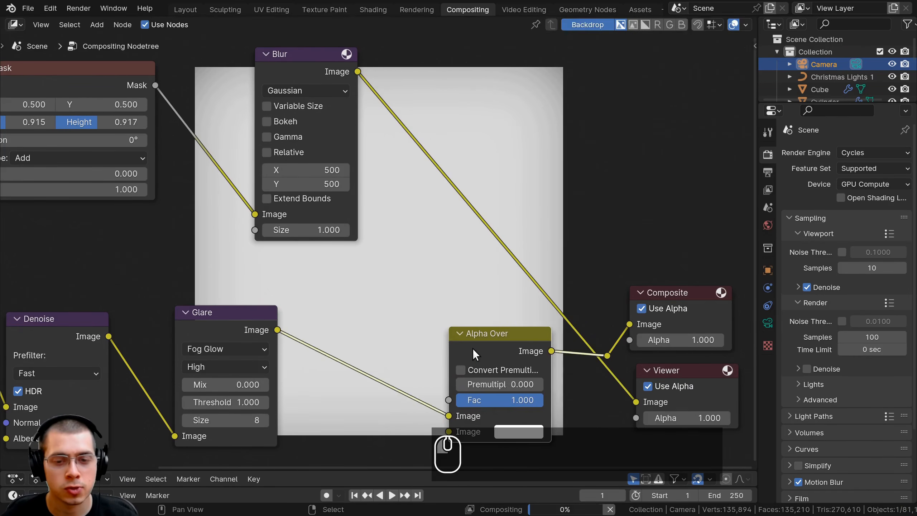
click(473, 348)
- Connect the Blur output to Alpha Over's Fac and route the Glare output into its second Image input
middle_drag(503, 360, 512, 311)
scroll(433, 159, down, 2)
middle_drag(322, 52, 326, 60)
click(371, 65)
drag(374, 68, 444, 371)
click(269, 283)
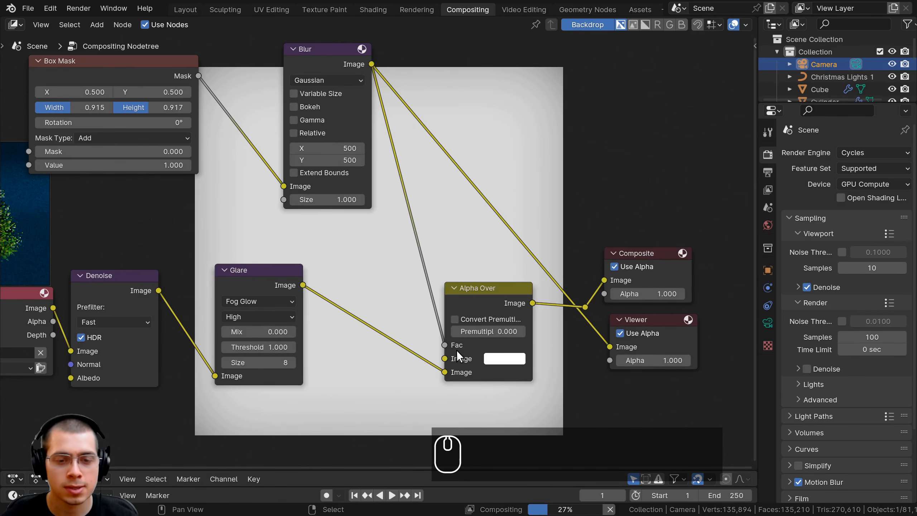
- Set the color of Alpha Over's first Image input to black (hex 000000)
middle_drag(462, 348, 459, 322)
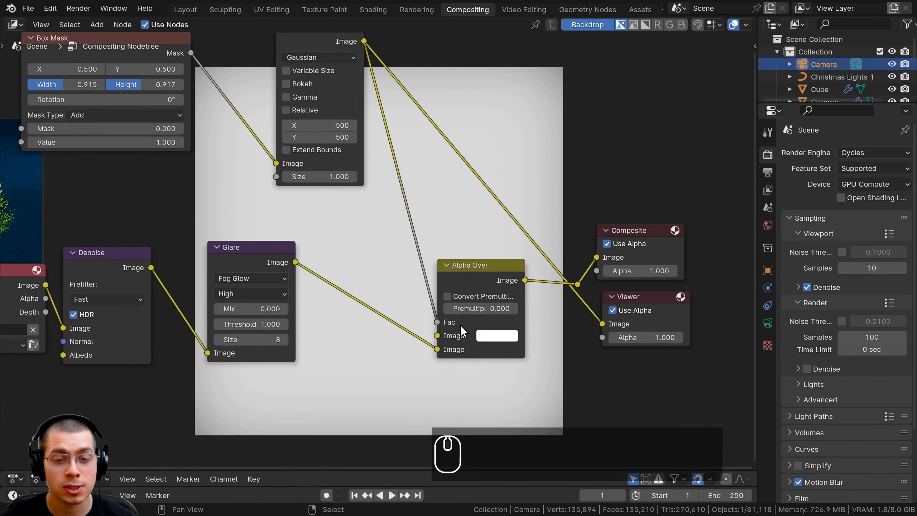
scroll(415, 345, down, 1)
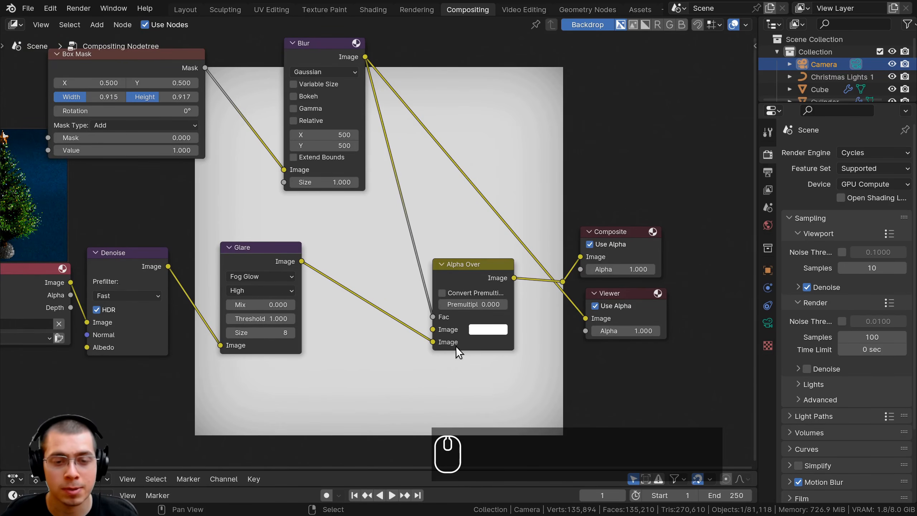
scroll(451, 347, up, 1)
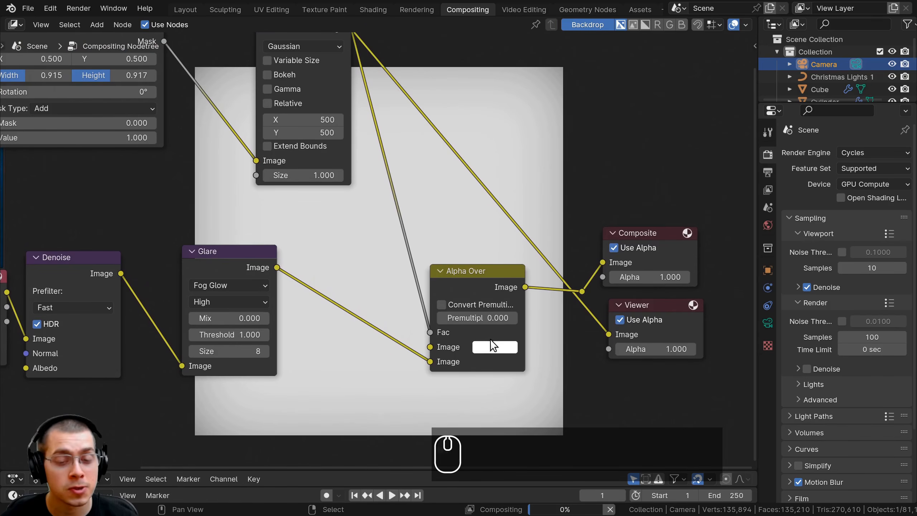
click(484, 343)
drag(609, 139, 608, 258)
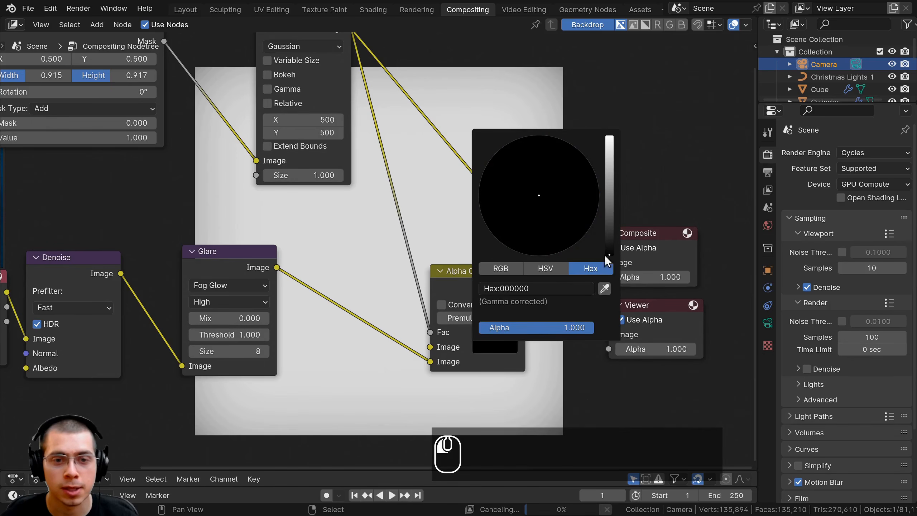
- Preview the combined Alpha Over result by linking the reroute after it to the Viewer node
middle_drag(358, 116, 356, 118)
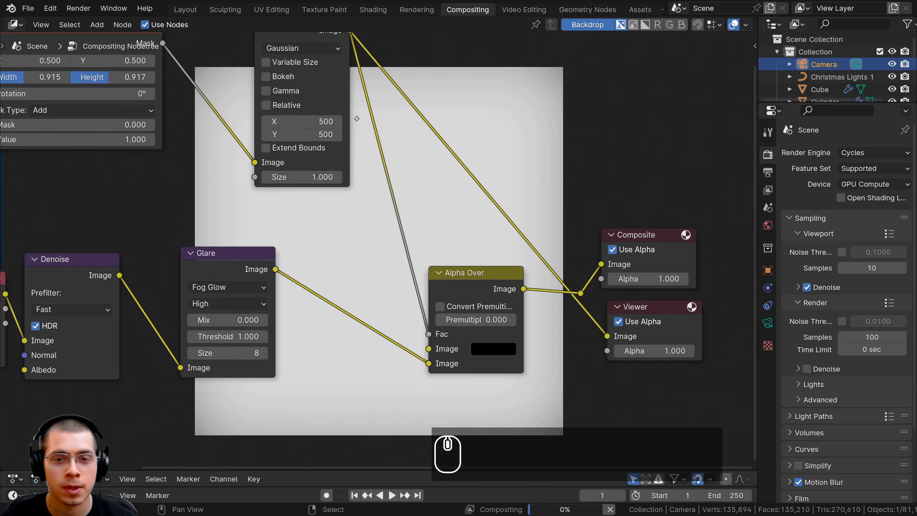
ctrl+shift+click(580, 292)
scroll(468, 229, down, 2)
middle_drag(468, 228, 457, 252)
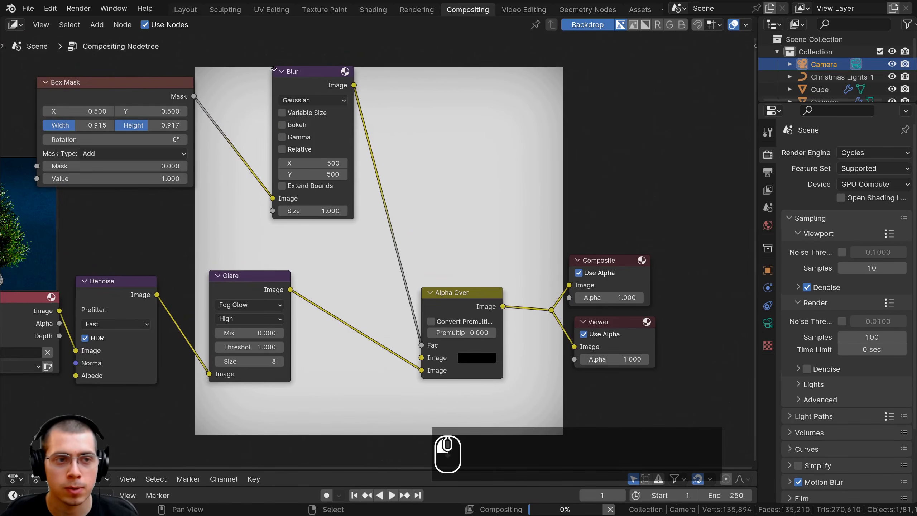
- Tidy the node layout by moving the Blur and Glare nodes farther away from Alpha Over
drag(292, 195, 242, 193)
middle_drag(241, 192, 183, 283)
middle_drag(326, 351, 330, 223)
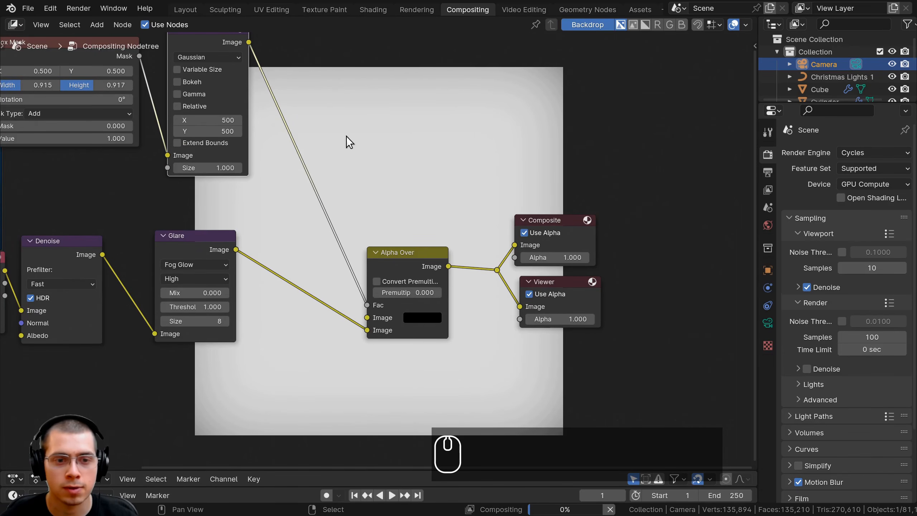
drag(202, 239, 182, 240)
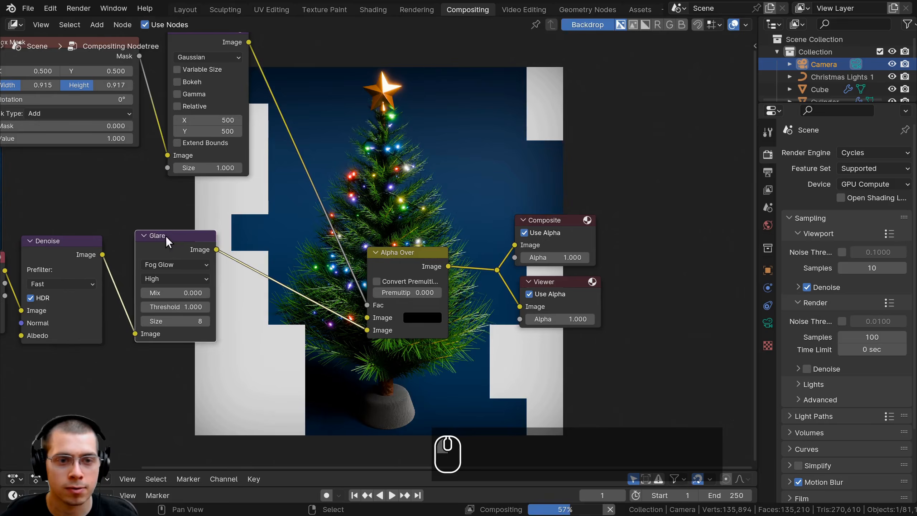
middle_drag(183, 239, 177, 335)
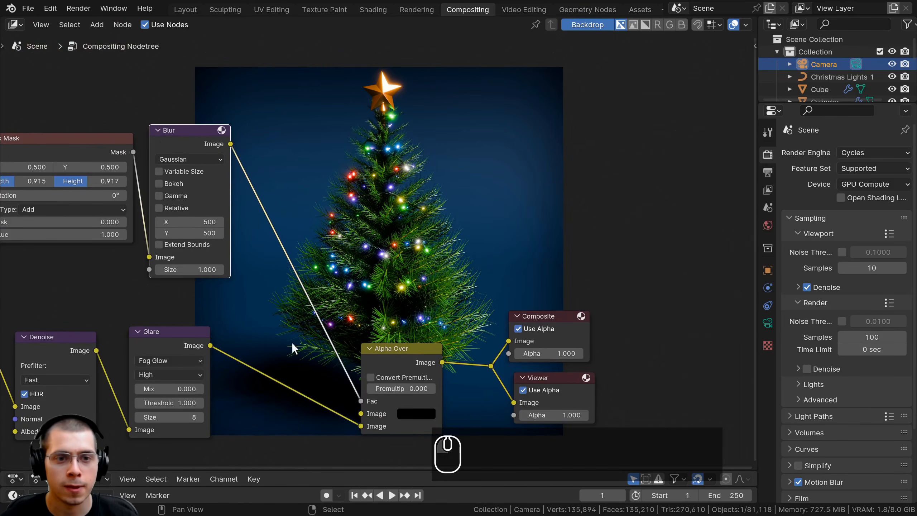
middle_drag(272, 235, 248, 360)
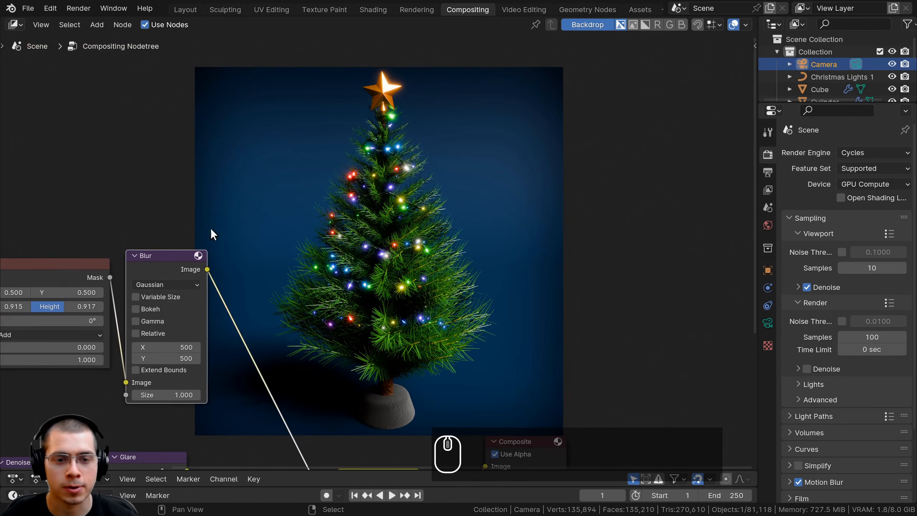
- Save the Viewer node's composited image as tree.png in PNG format in the Mini-Tree/tutoral folder
middle_drag(421, 451, 415, 301)
mouse_move(543, 358)
mouse_down()
mouse_move(601, 375)
mouse_move(641, 369)
mouse_move(542, 368)
mouse_up()
scroll(569, 206, up, 2)
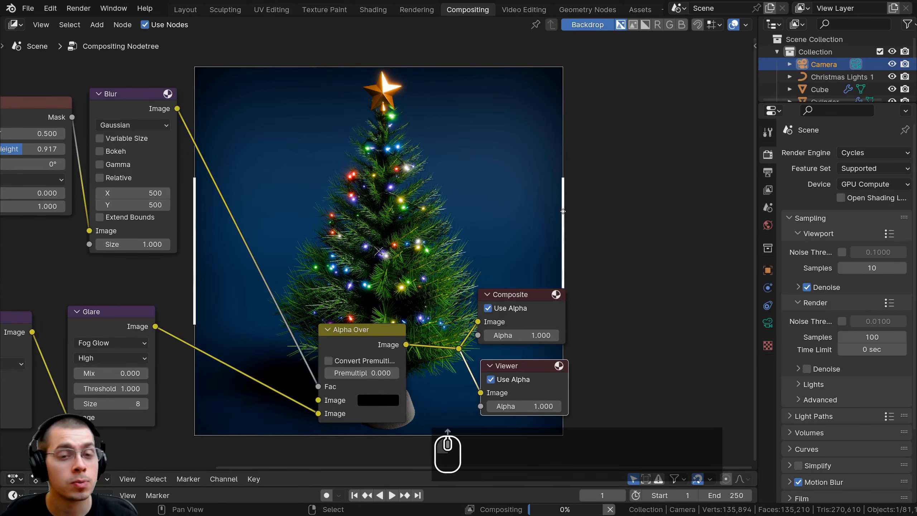
key(n)
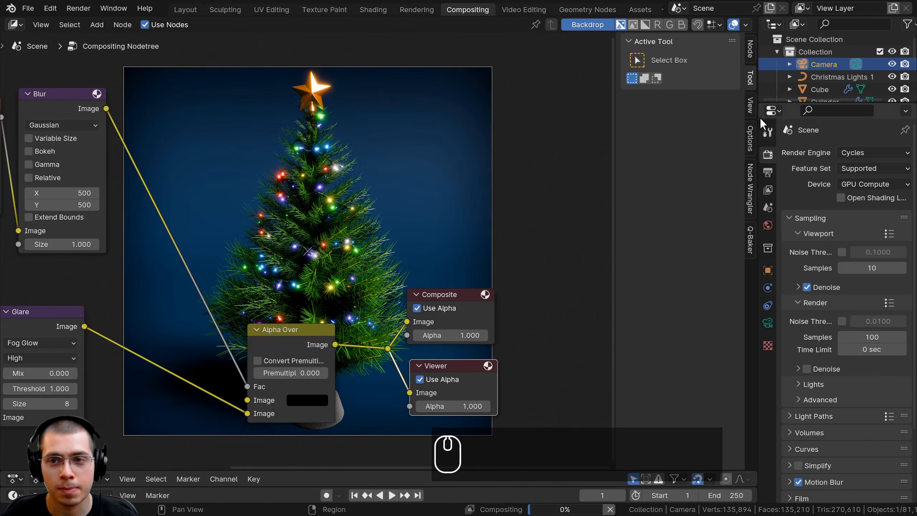
click(749, 105)
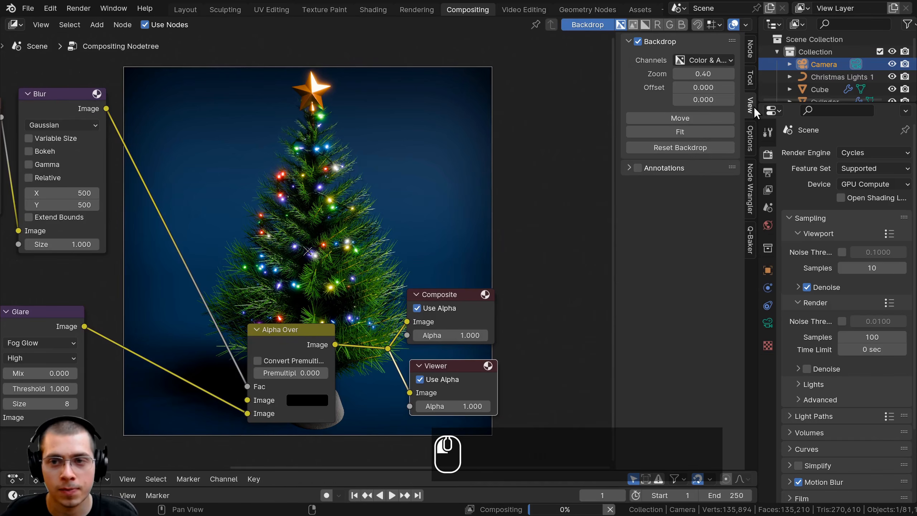
click(749, 50)
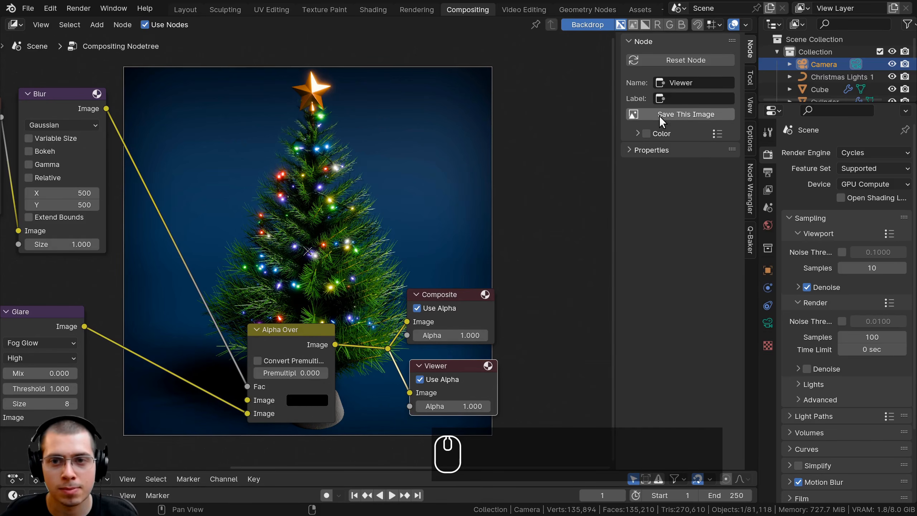
click(674, 115)
click(209, 489)
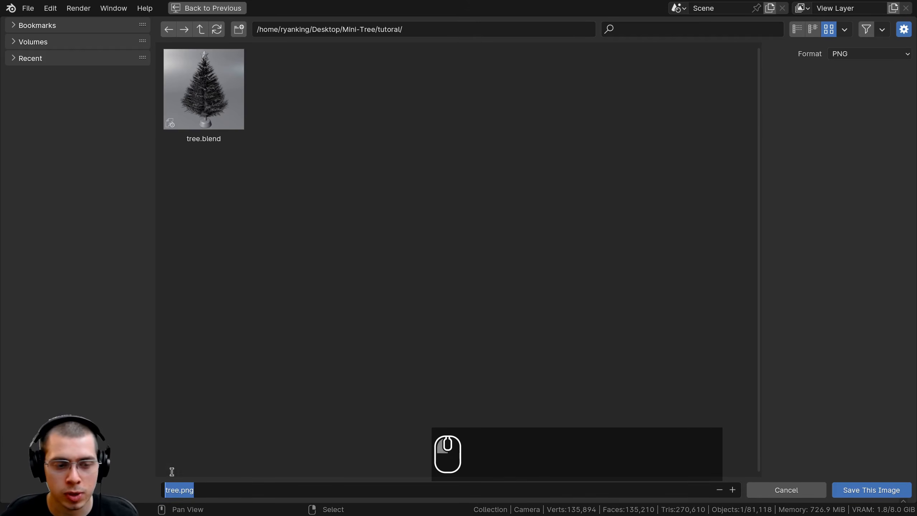
click(454, 152)
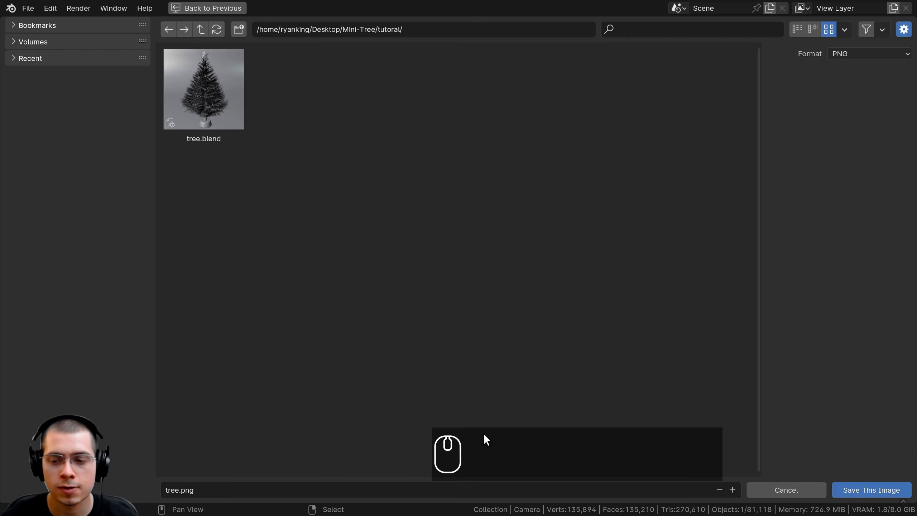
click(876, 488)
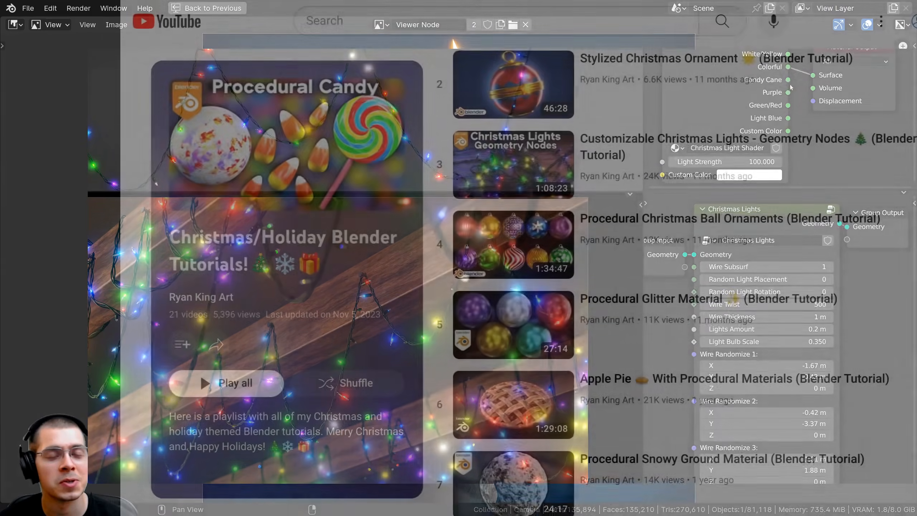
scroll(668, 278, down, 4)
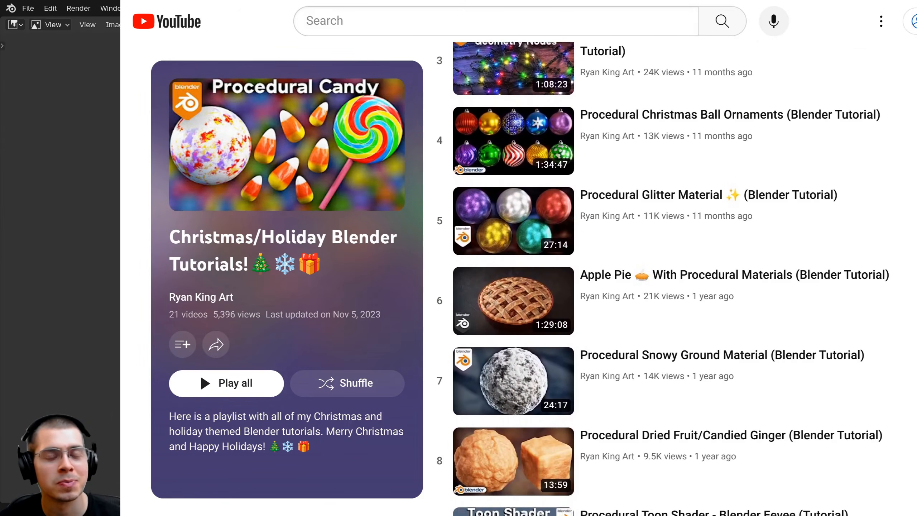
scroll(668, 278, down, 4)
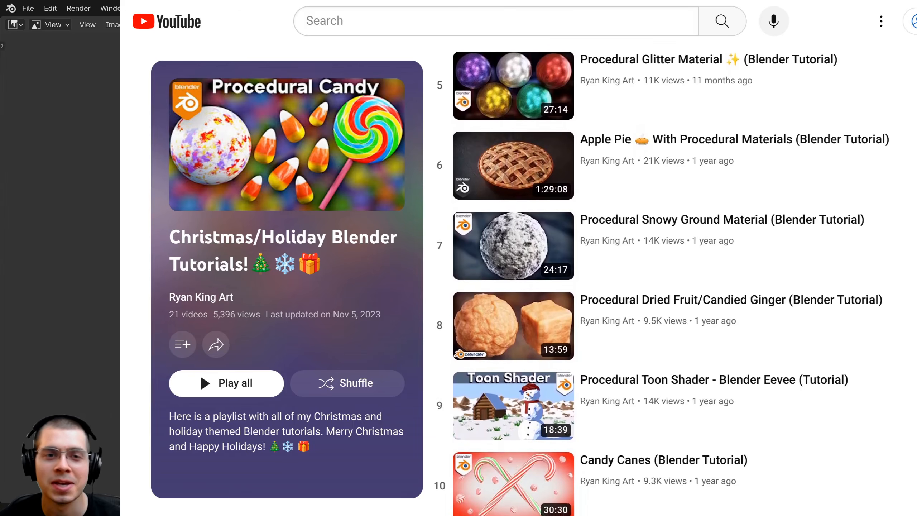
scroll(668, 278, down, 4)
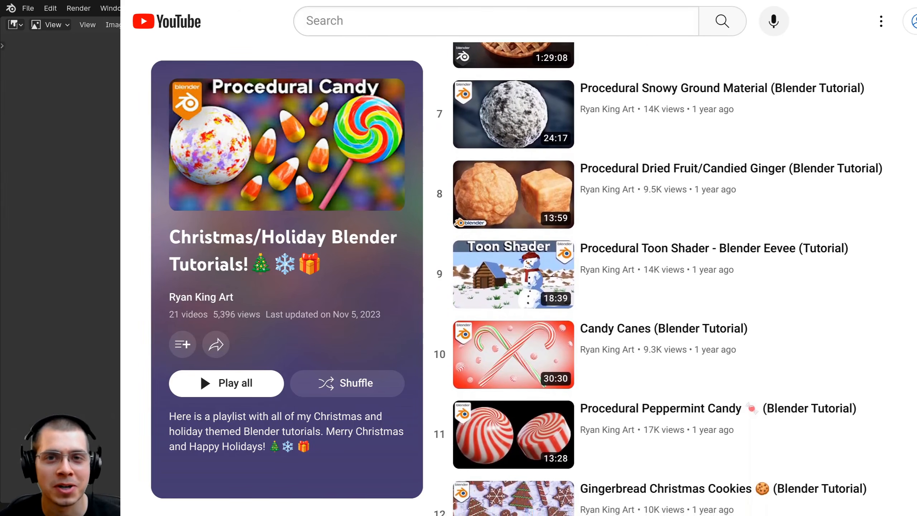
scroll(668, 278, down, 4)
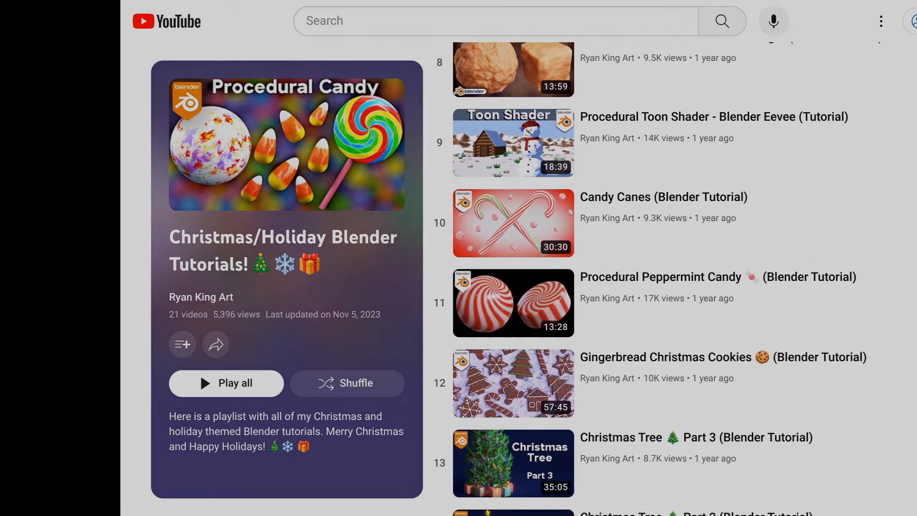